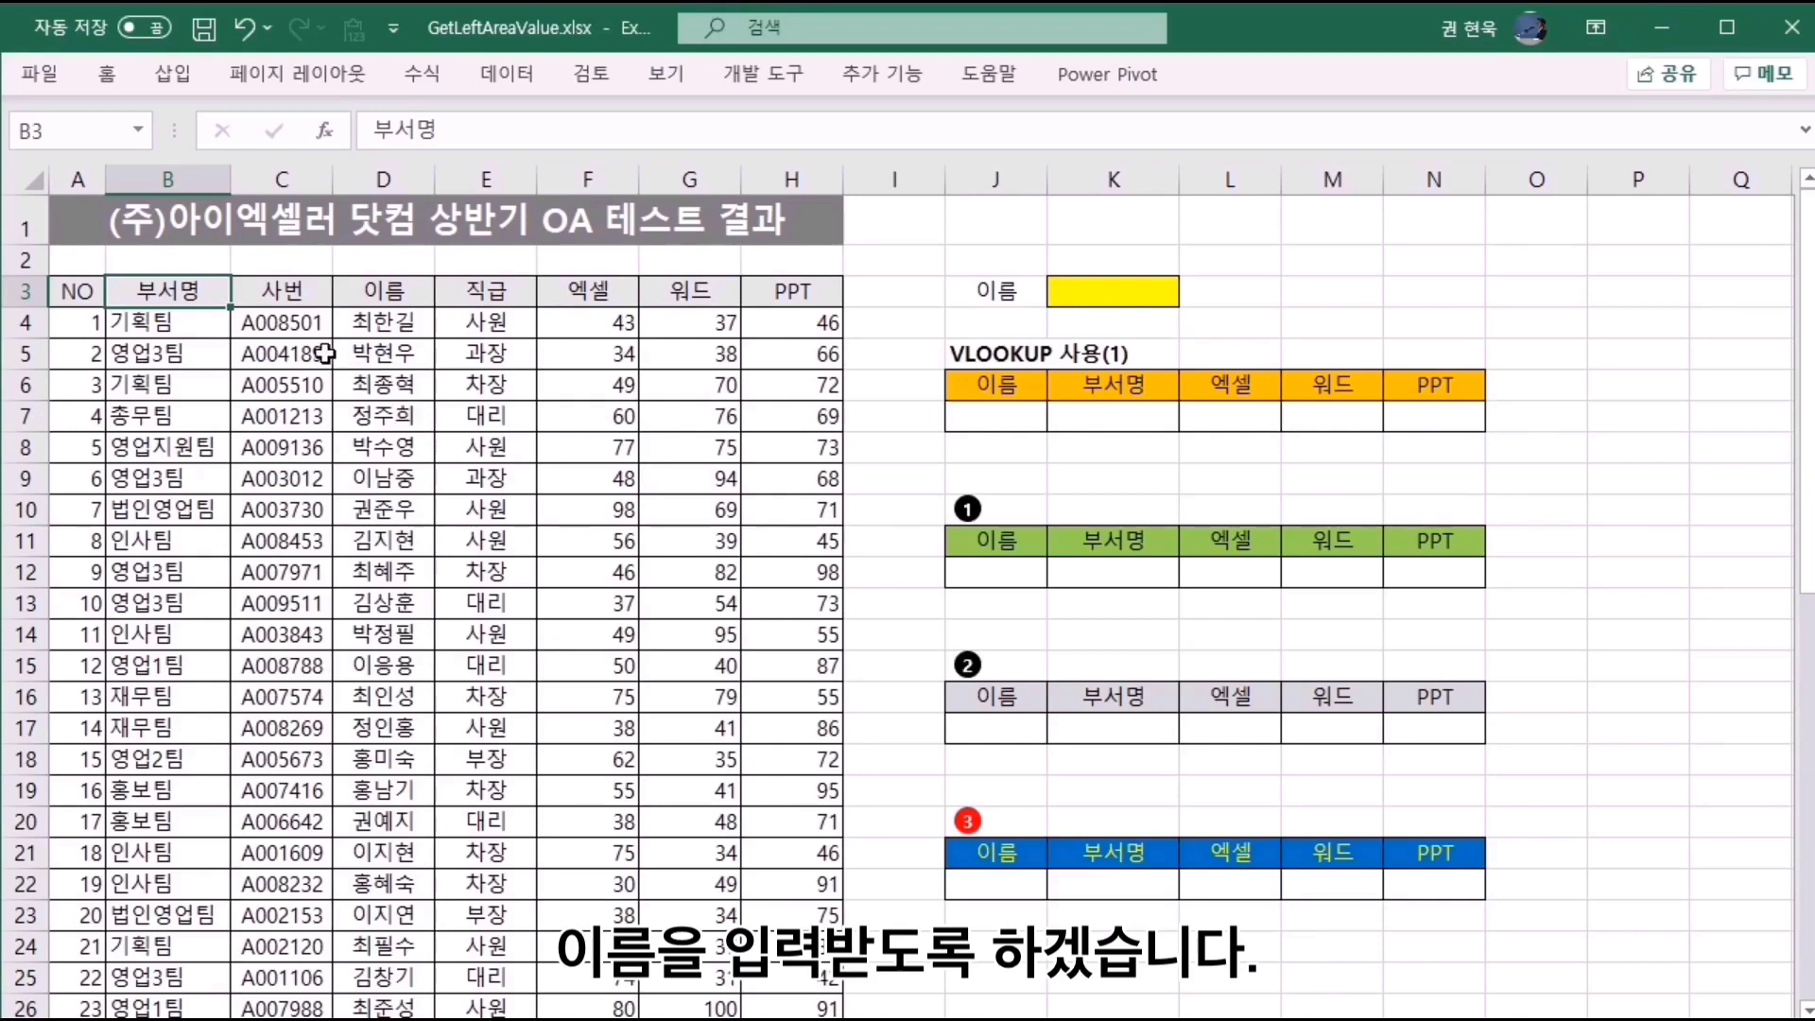
# Copy the employee names in D4:D52 and paste them into column S starting at S2.
pyautogui.click(383, 291)
pyautogui.moveTo(373, 315); pyautogui.dragTo(379, 953)
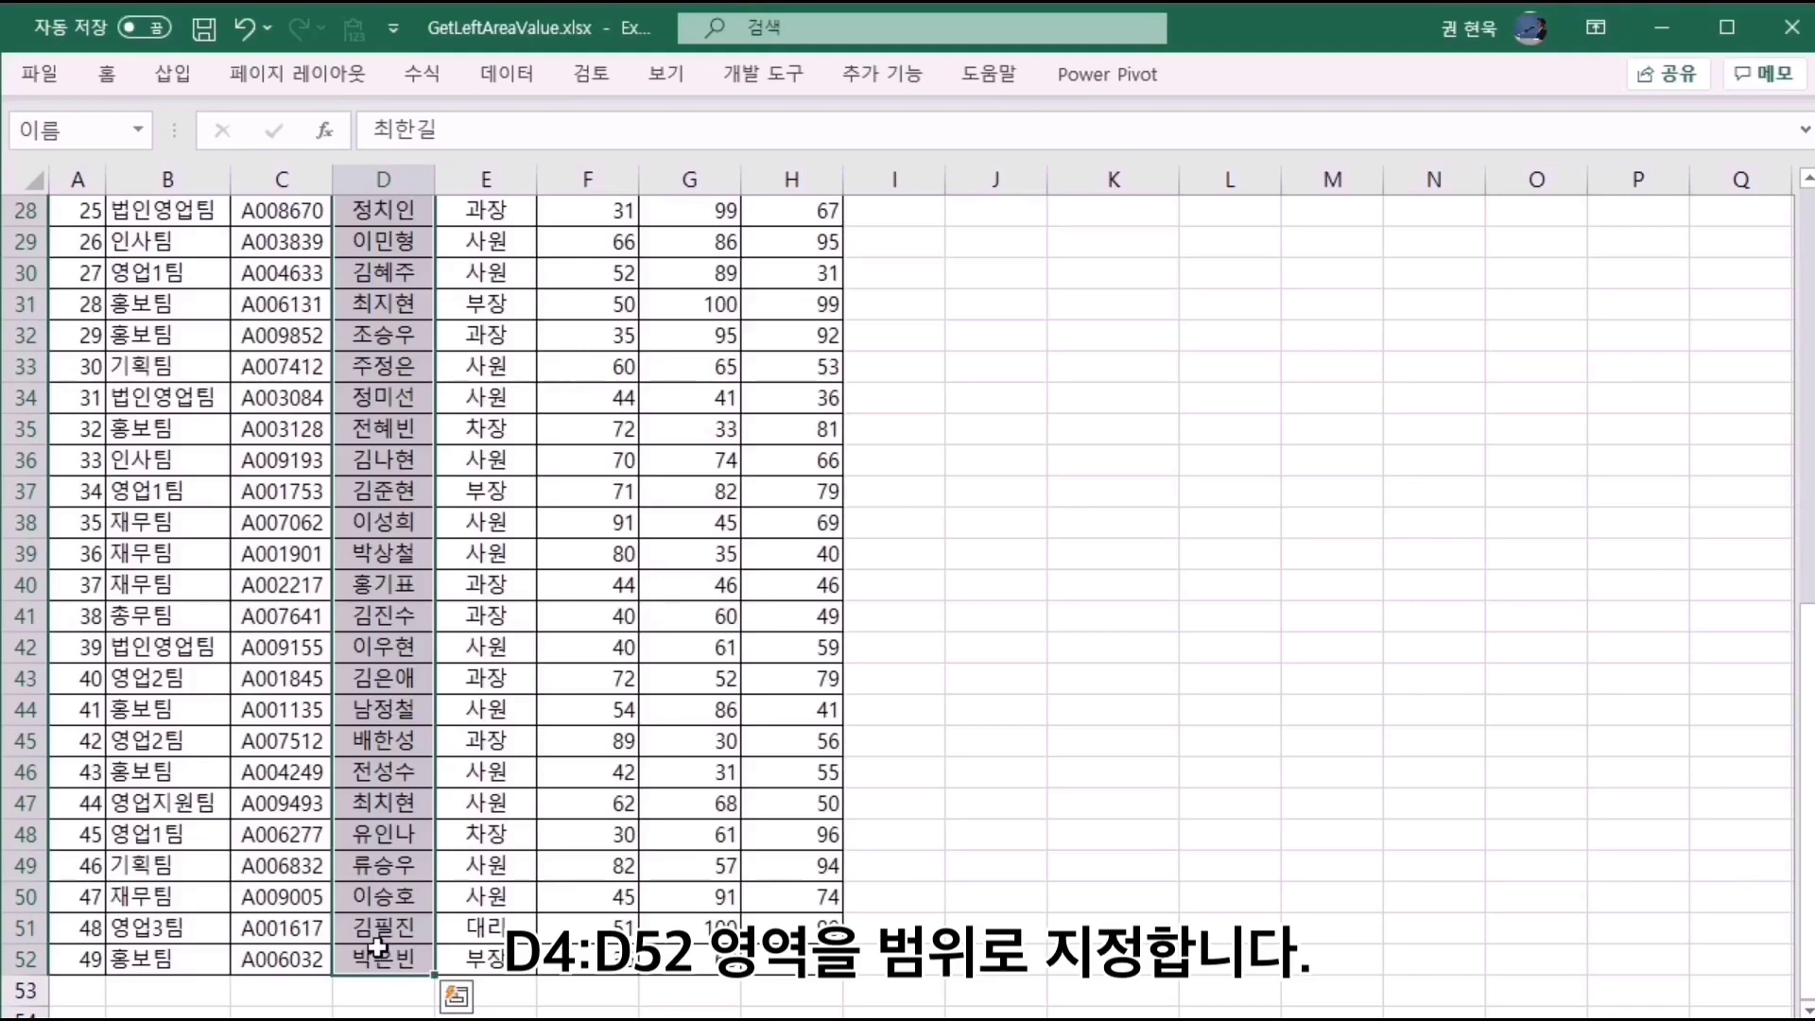
pyautogui.scroll(9, 945, 906)
pyautogui.hotkey('ctrl', 'c')
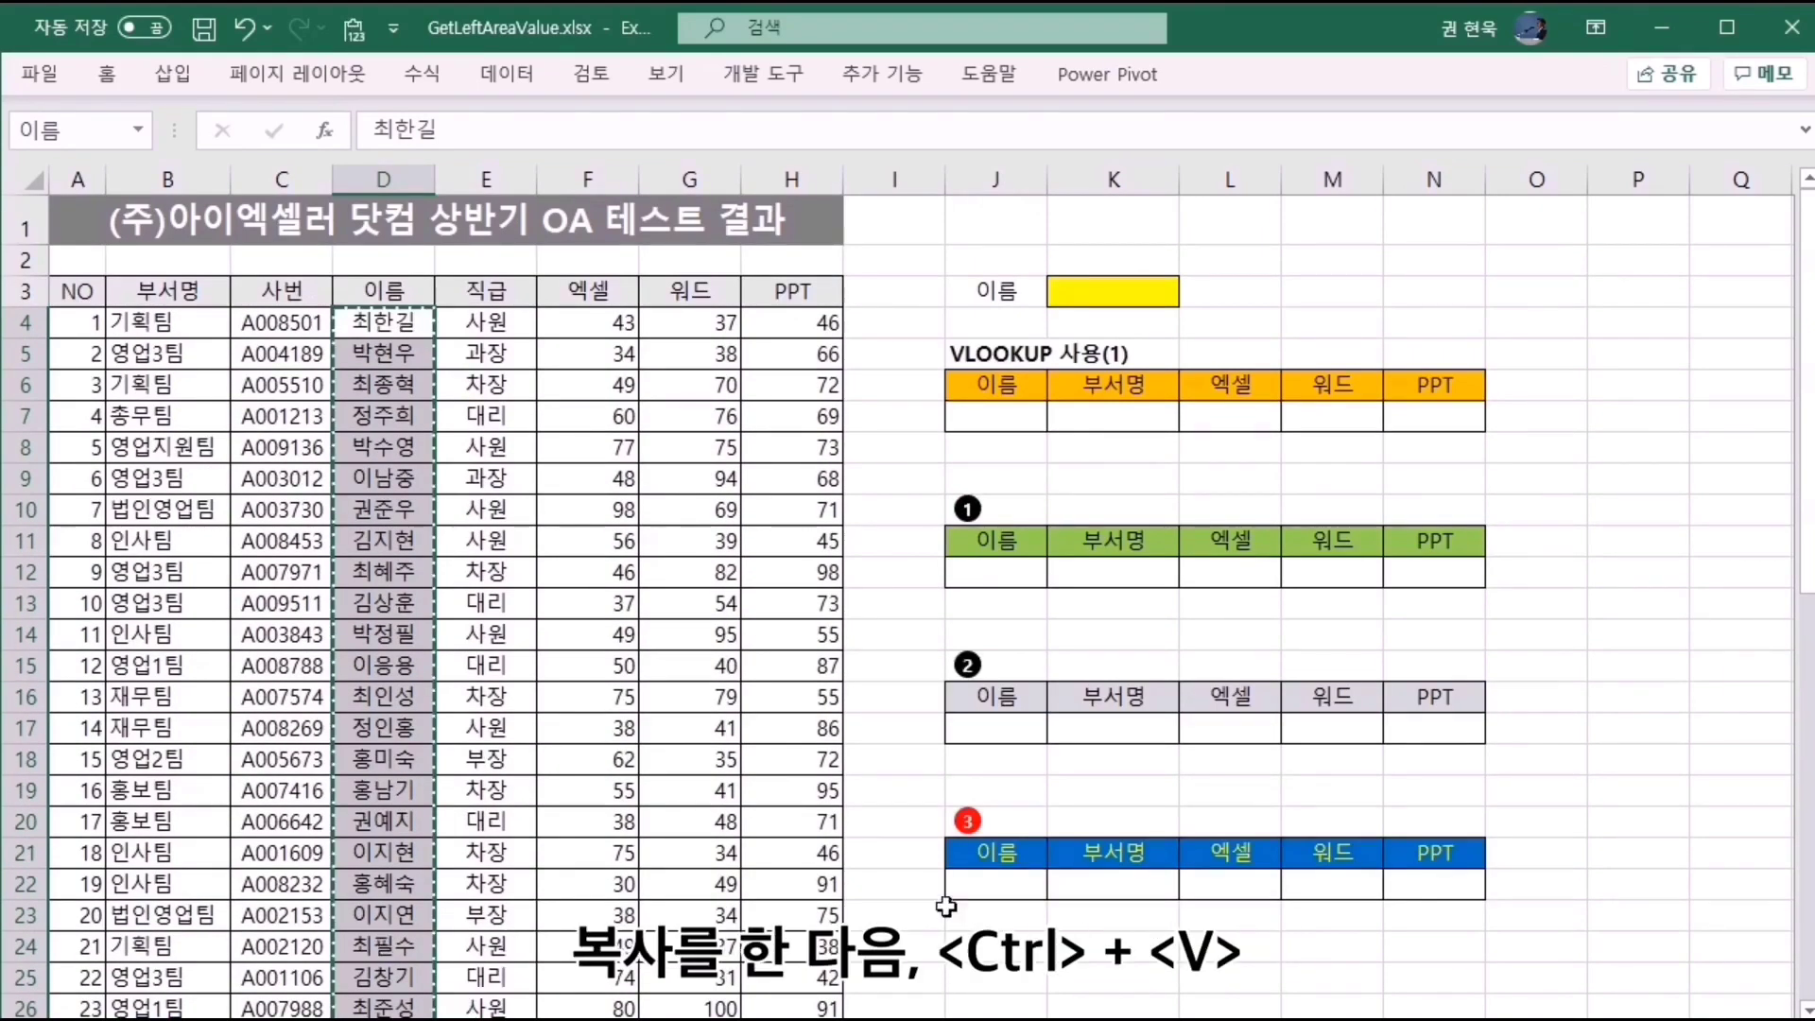
pyautogui.hscroll(4, 922, 591)
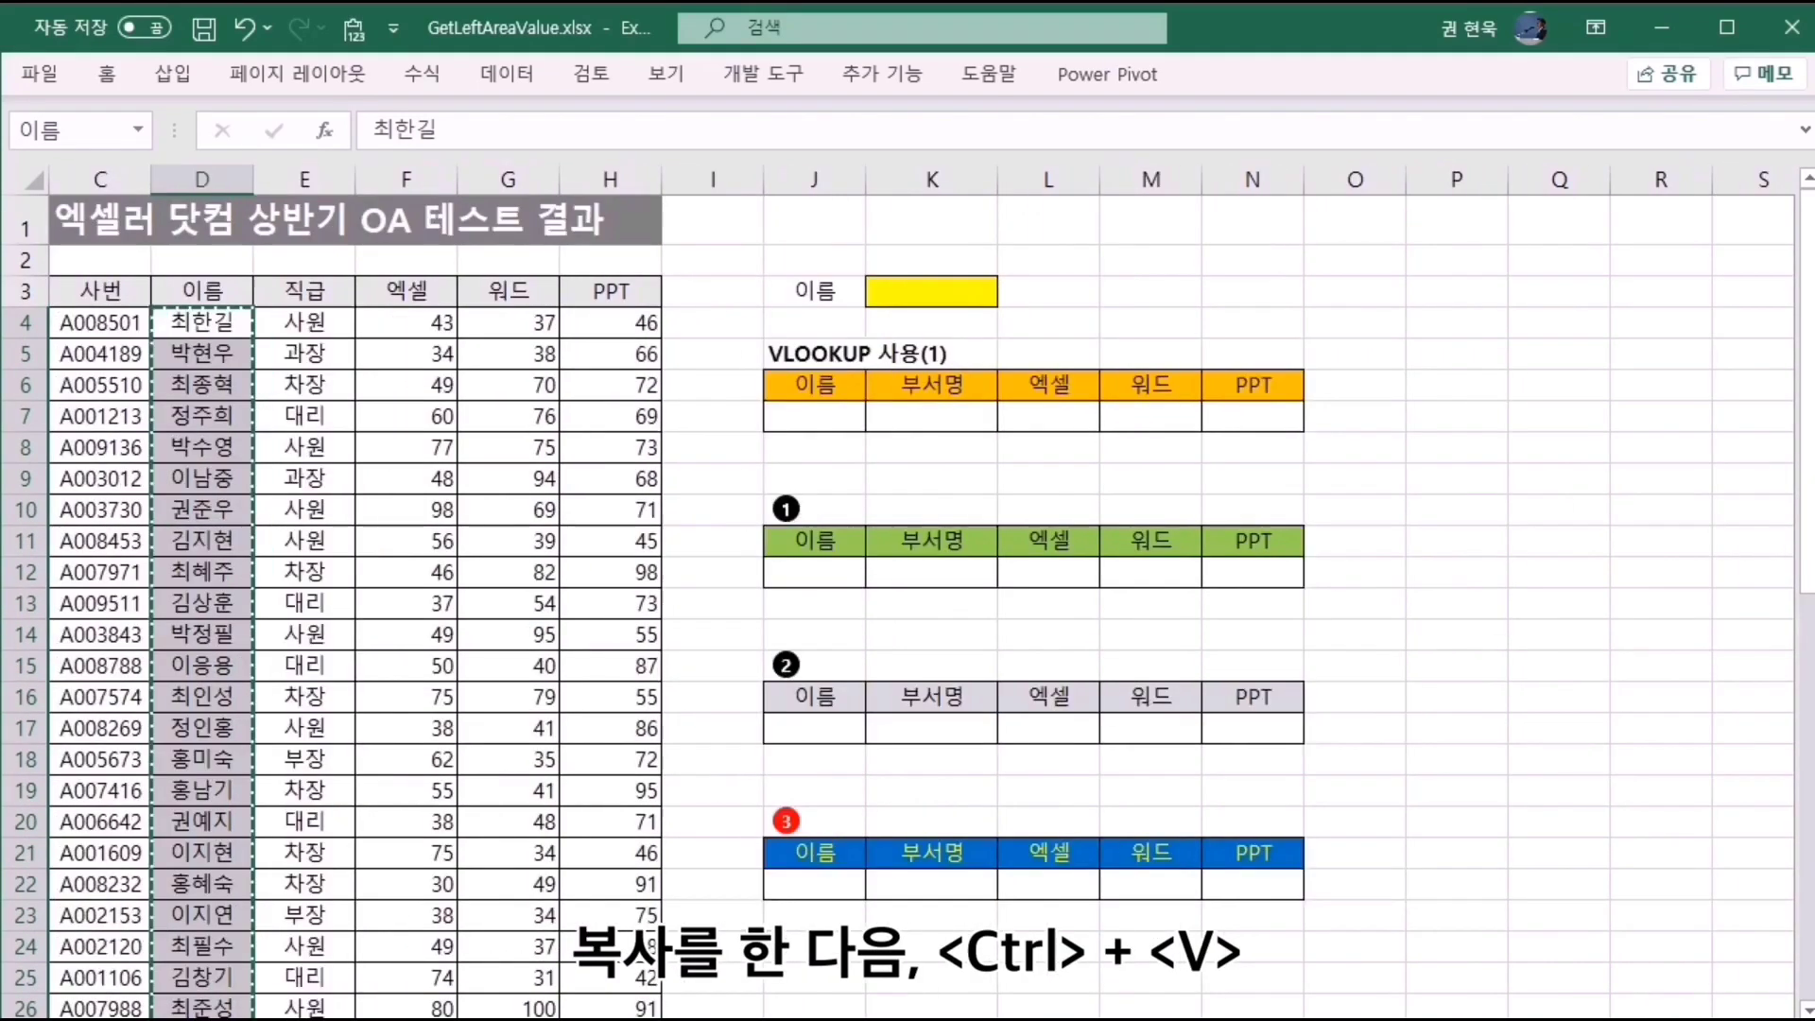
pyautogui.click(1588, 265)
pyautogui.hotkey('ctrl', 'v')
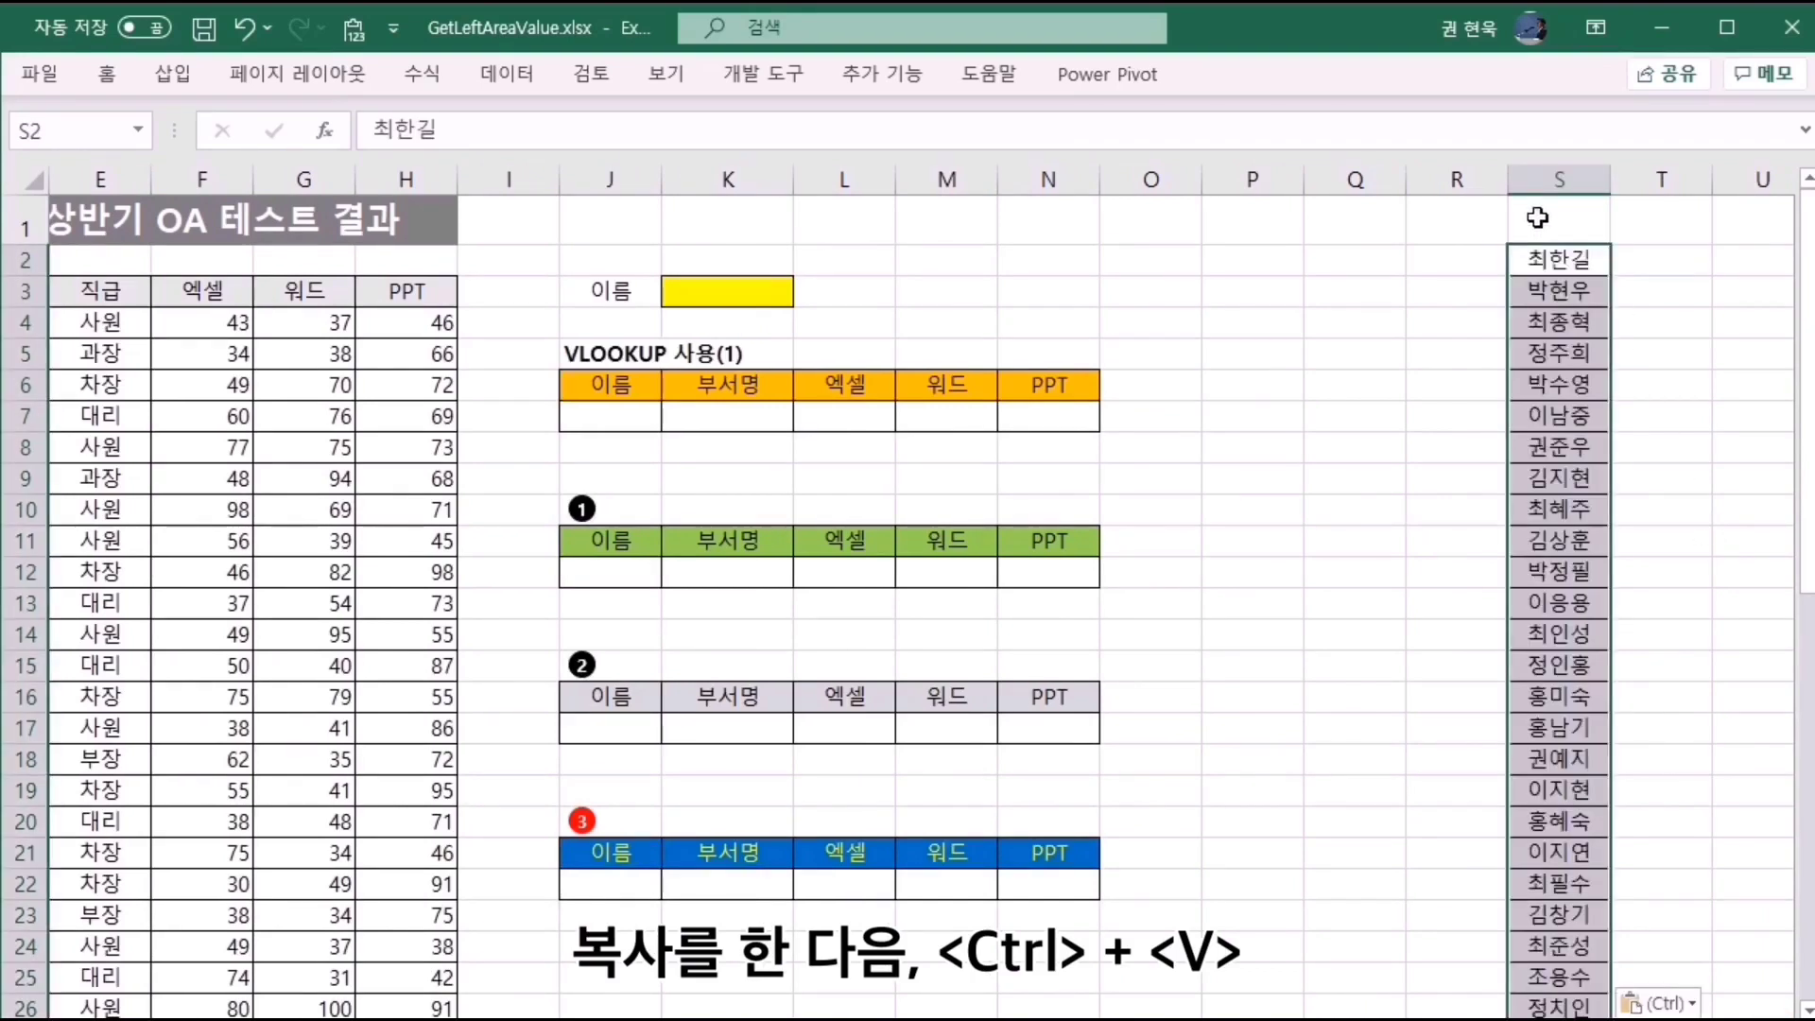
# Sort the copied name list in column S in ascending order.
pyautogui.click(1560, 260)
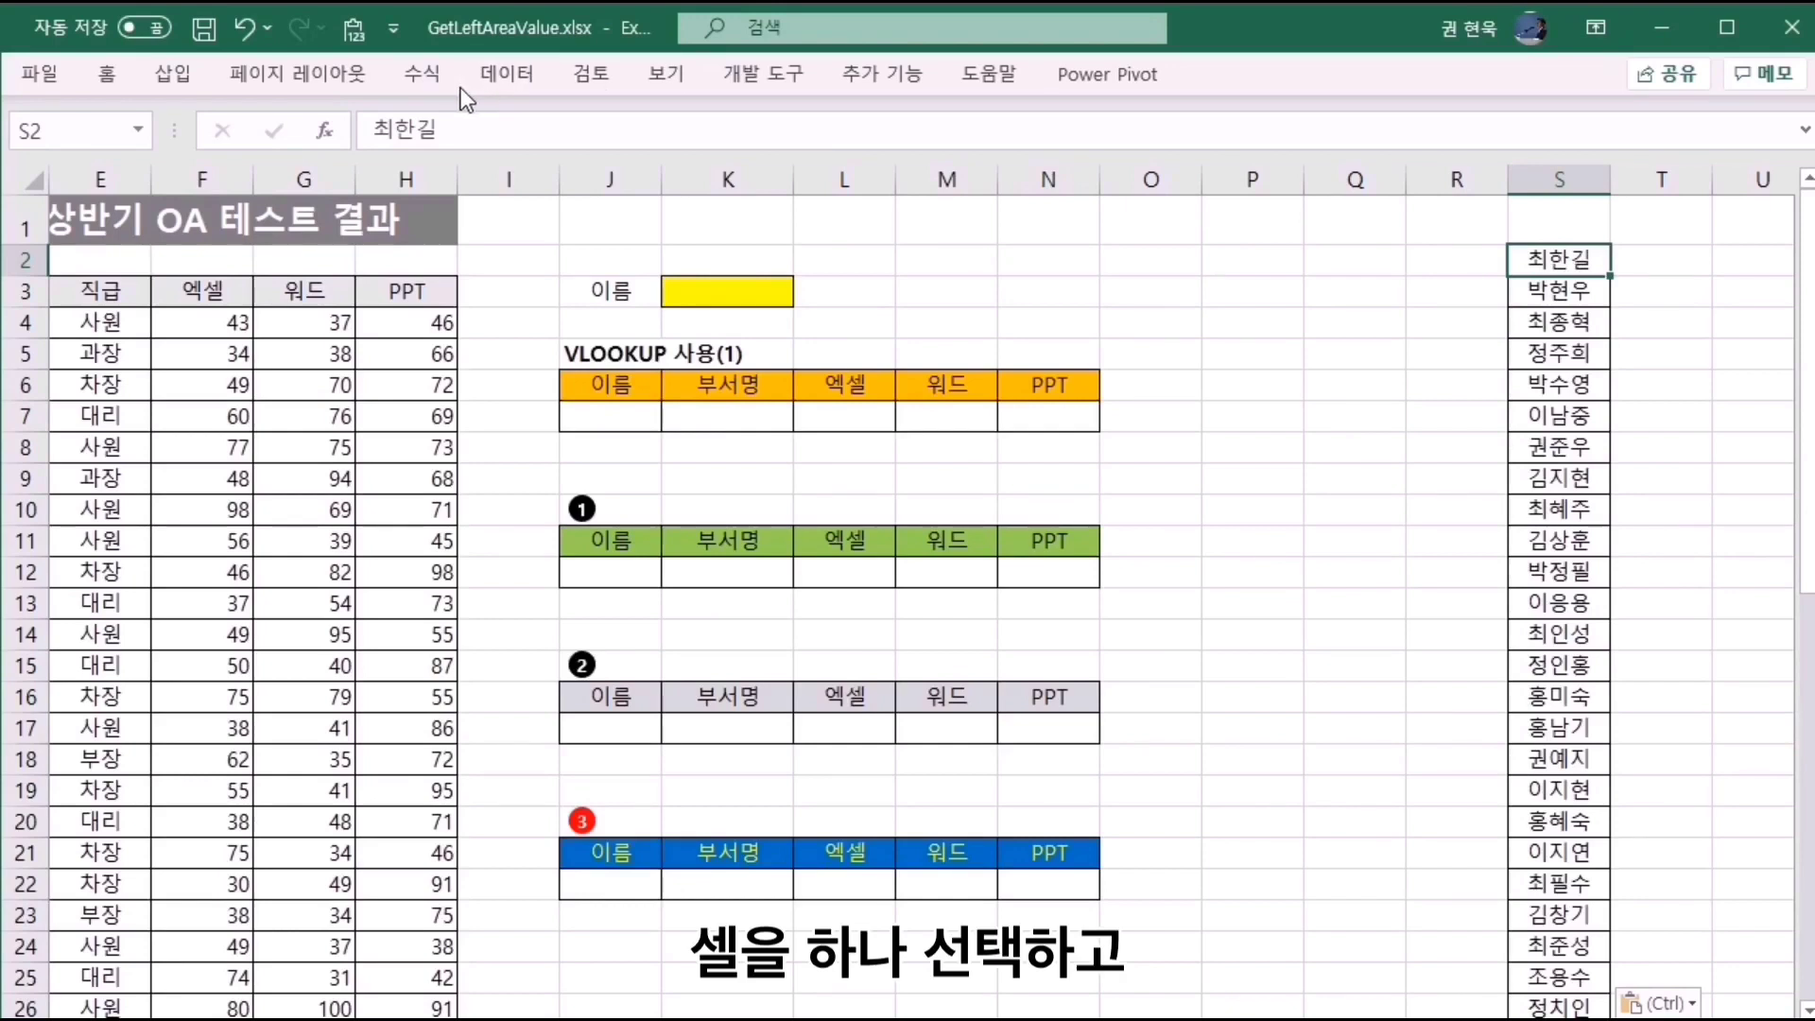
pyautogui.click(501, 75)
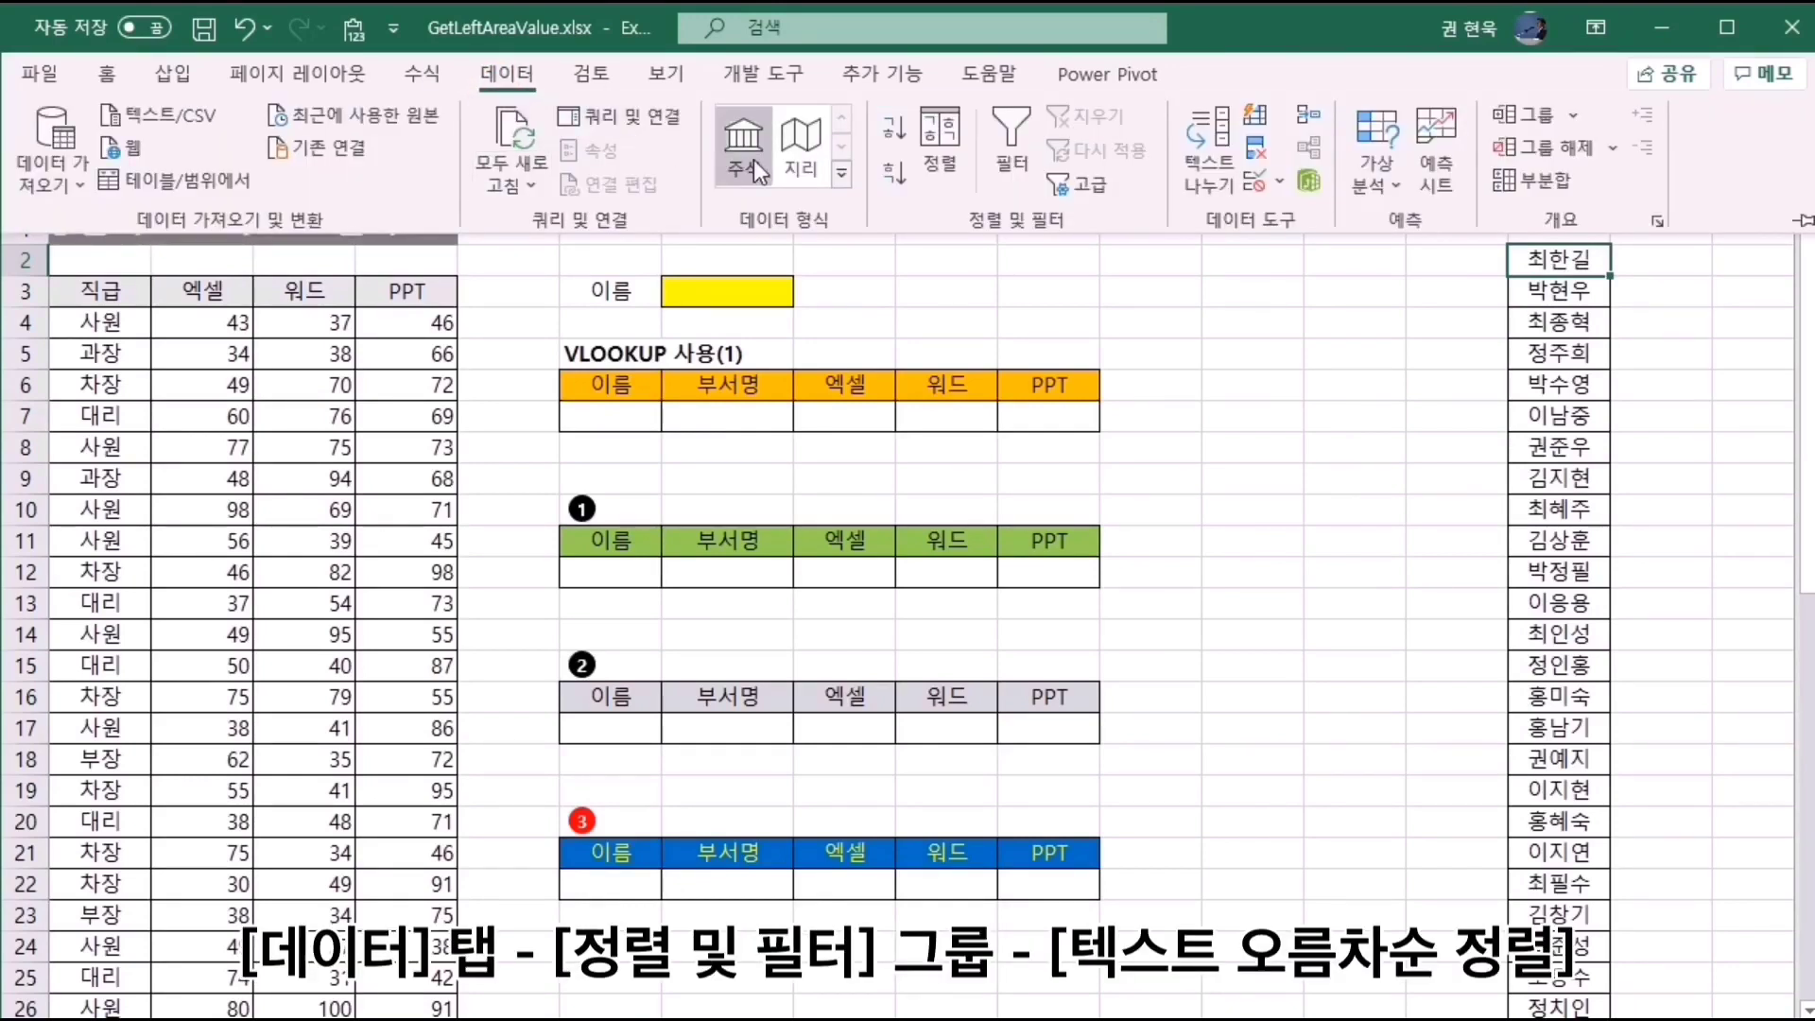
pyautogui.click(891, 132)
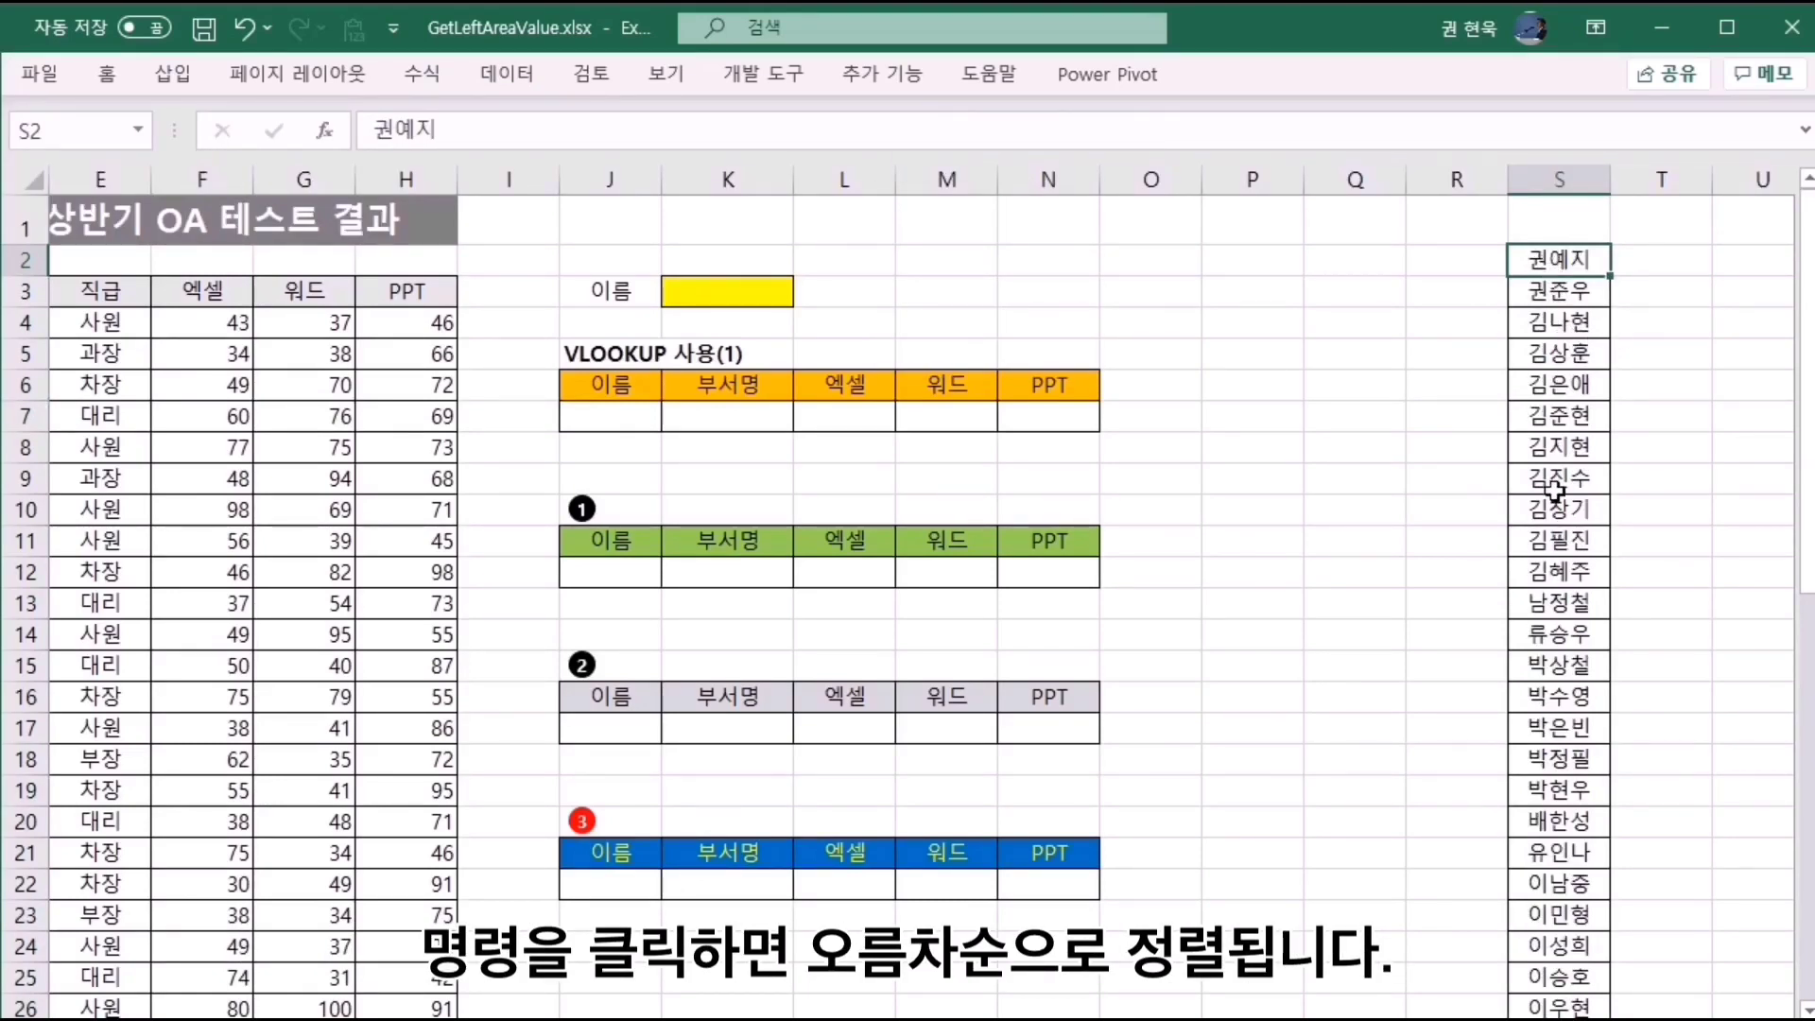
# Add data validation to the yellow cell K3, allowing a list (목록) with the source =$S$2:$S$50.
pyautogui.click(732, 287)
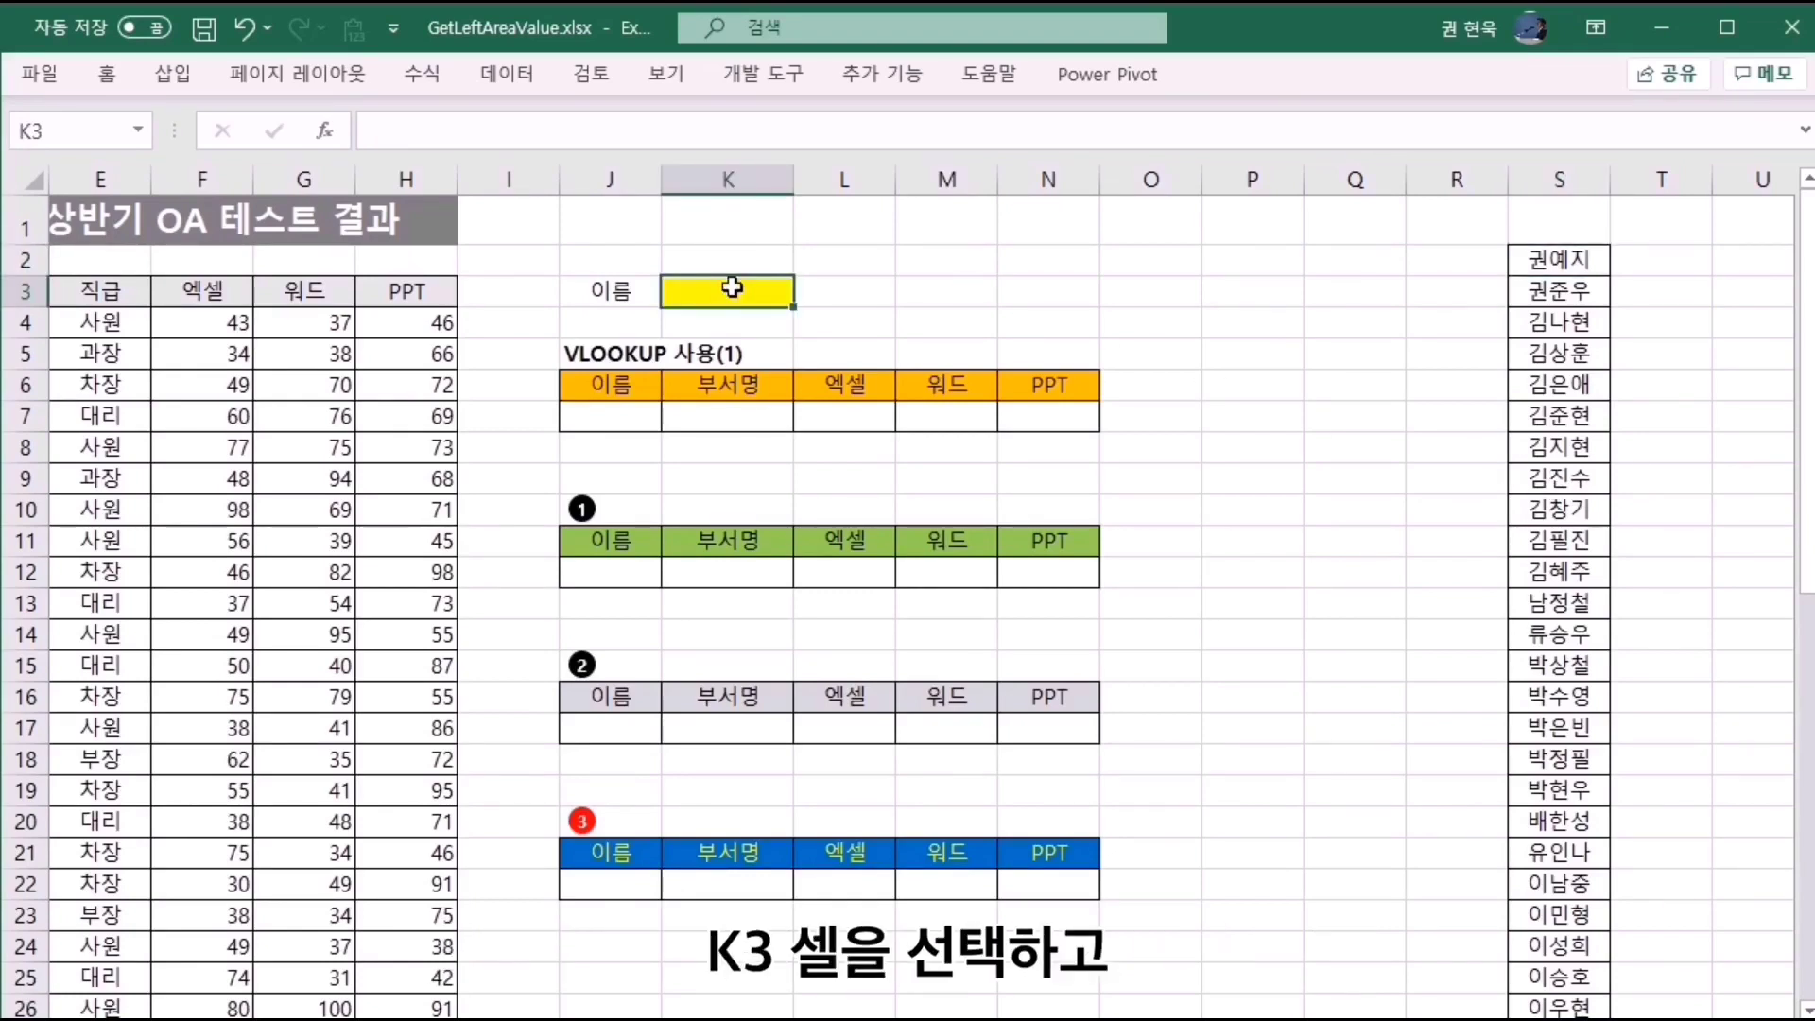
pyautogui.click(510, 75)
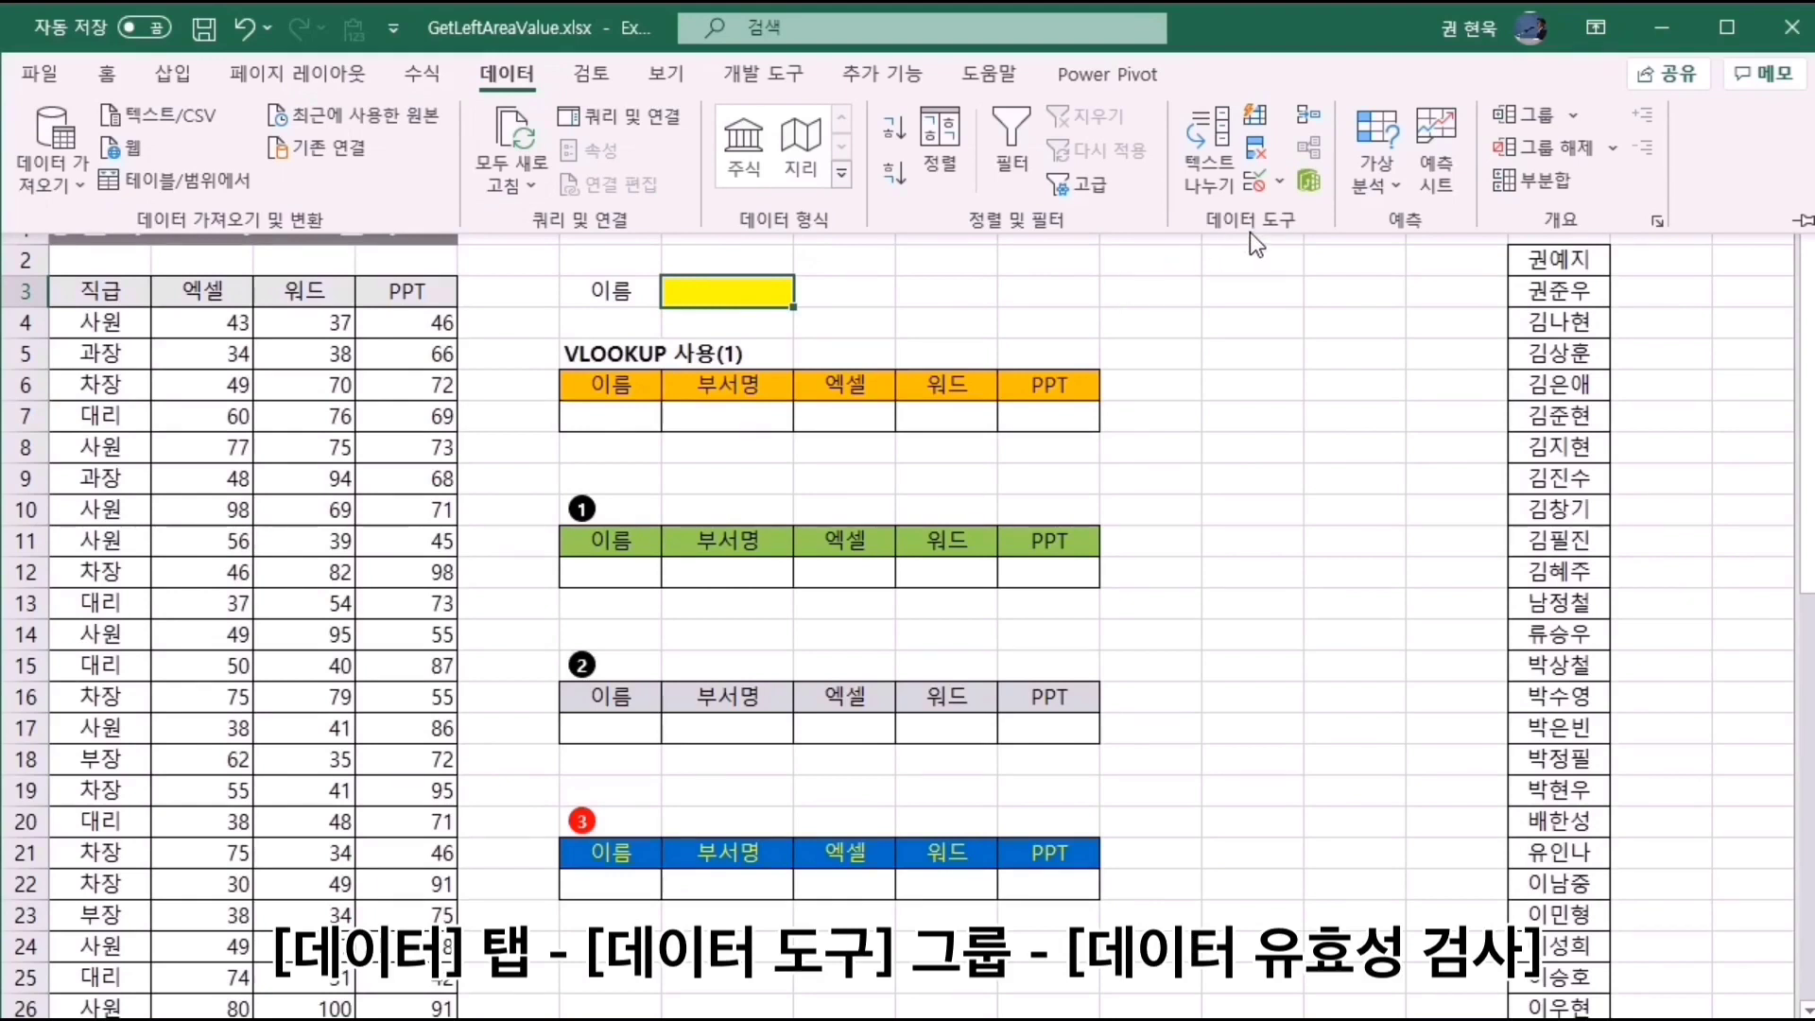
pyautogui.click(1249, 180)
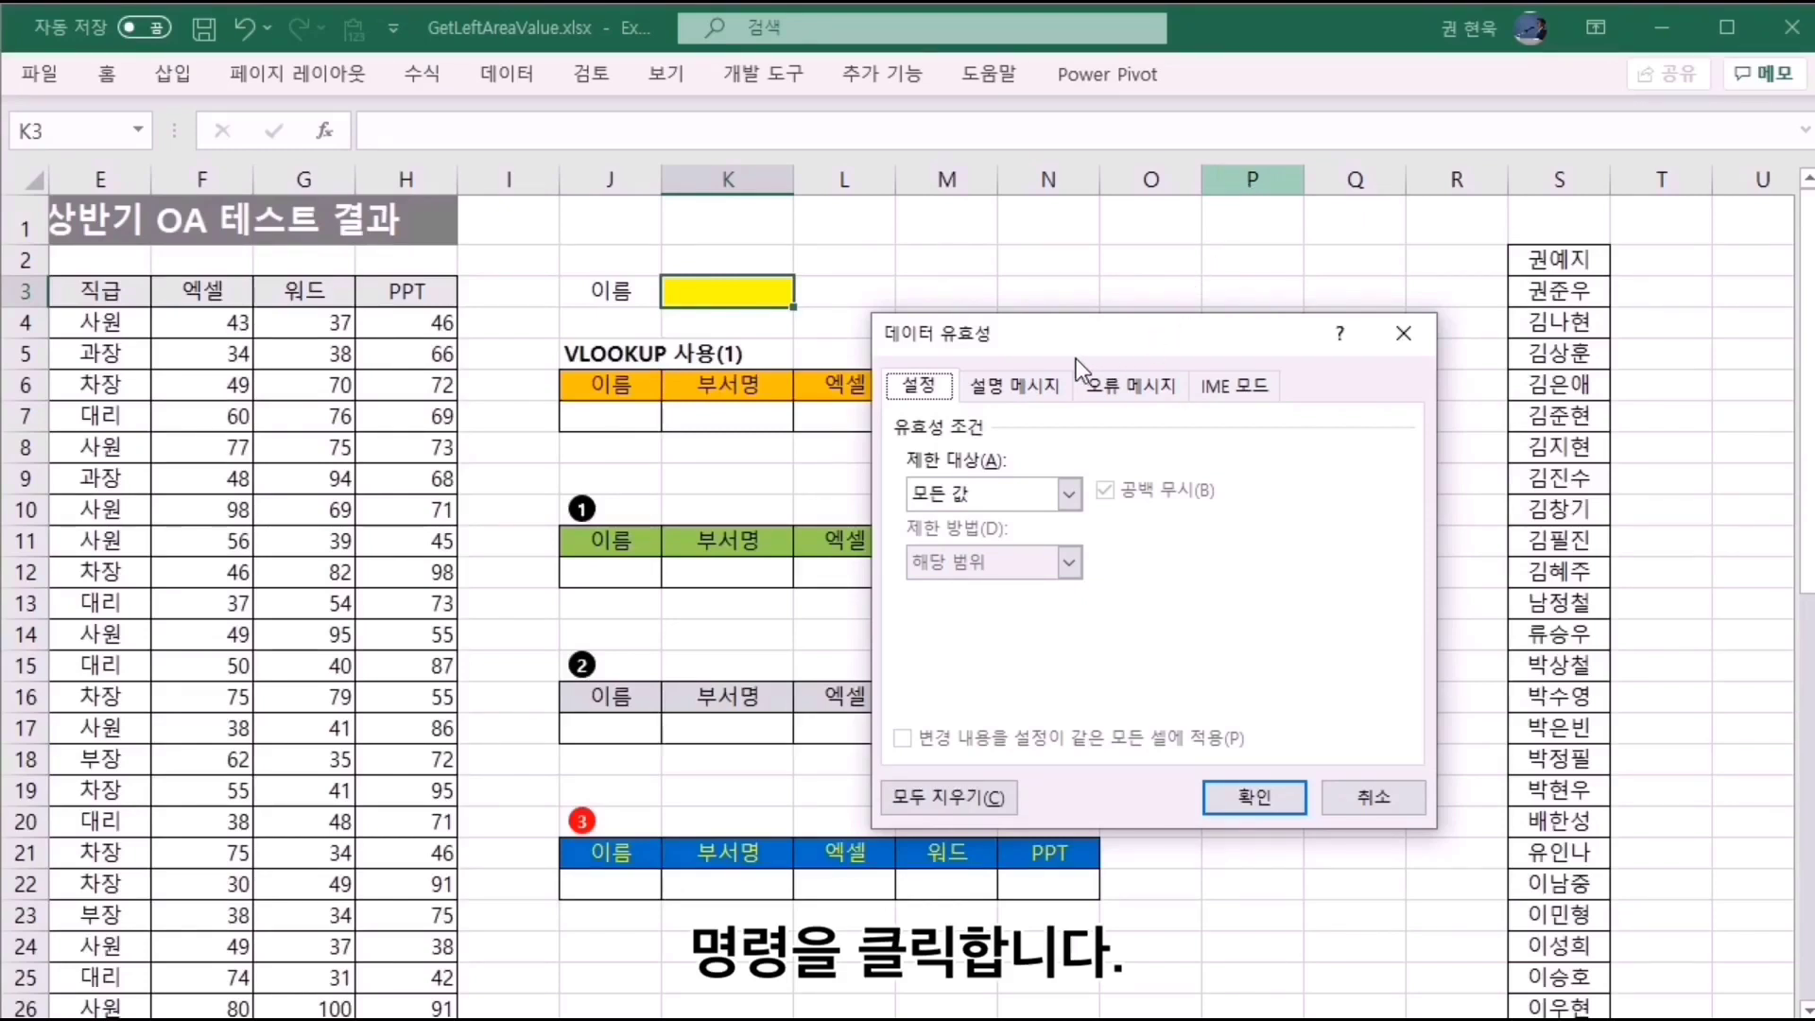
pyautogui.click(1068, 493)
pyautogui.click(952, 594)
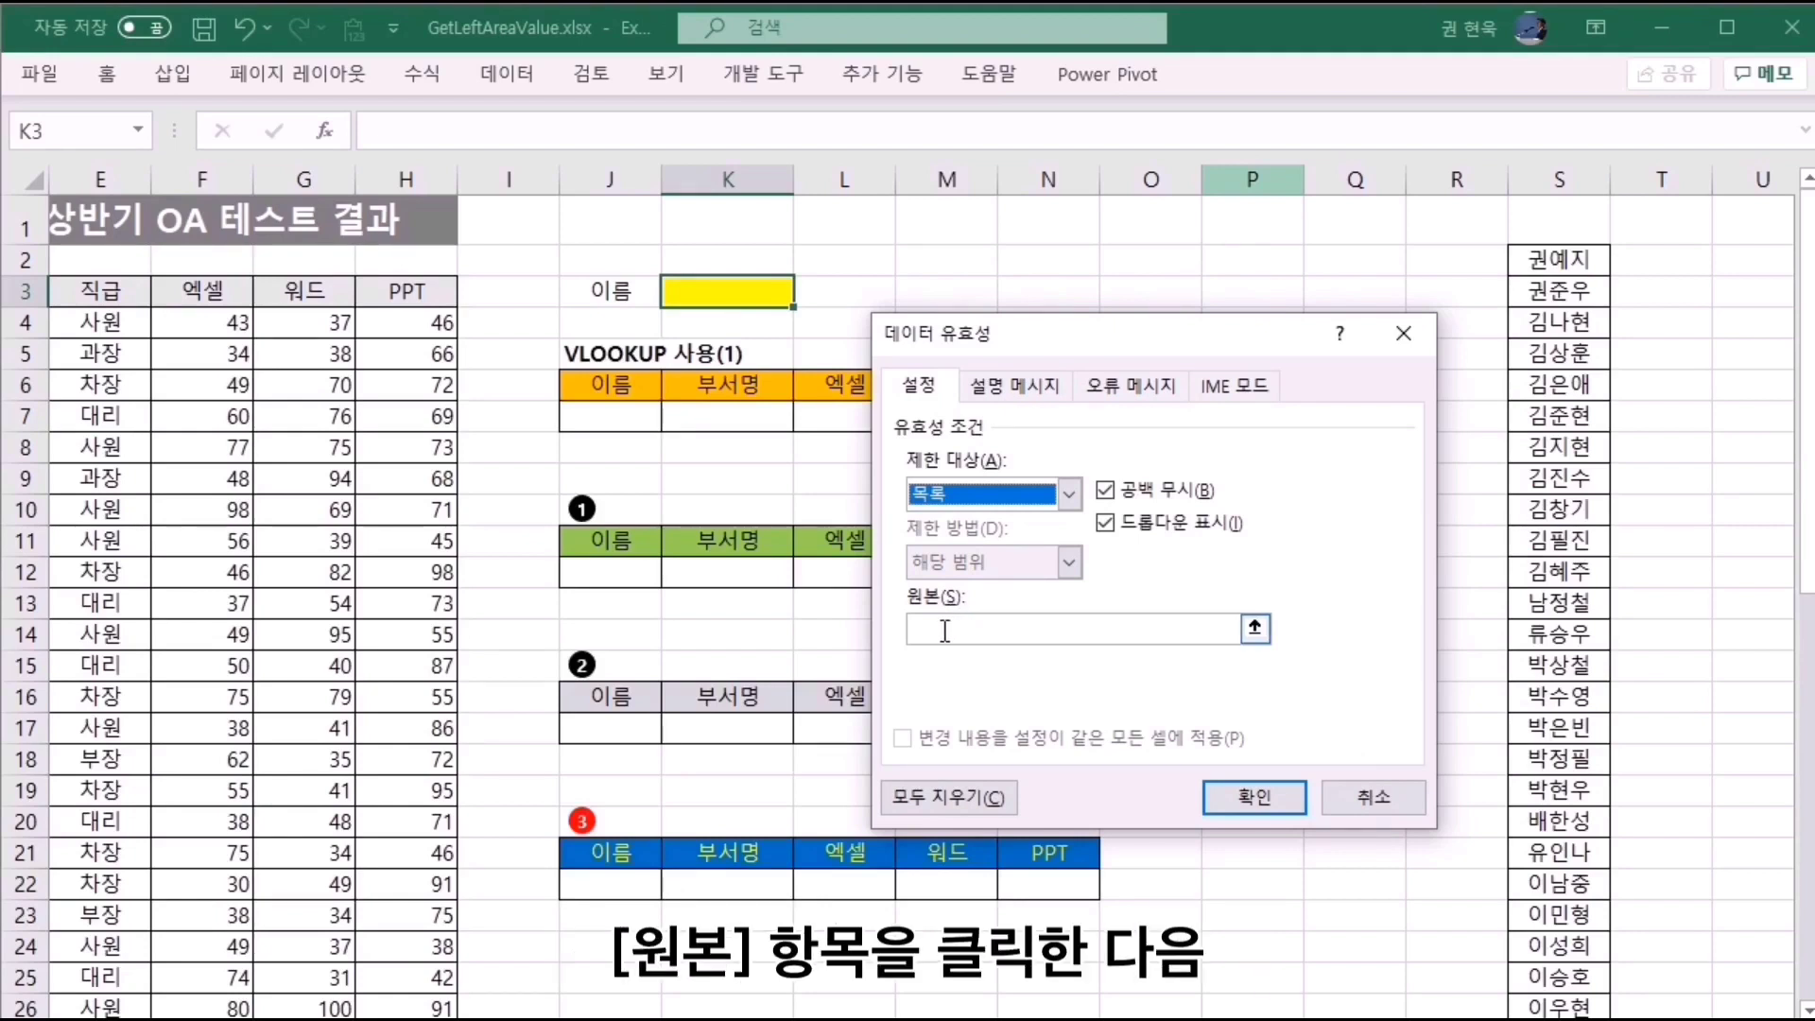
pyautogui.click(944, 630)
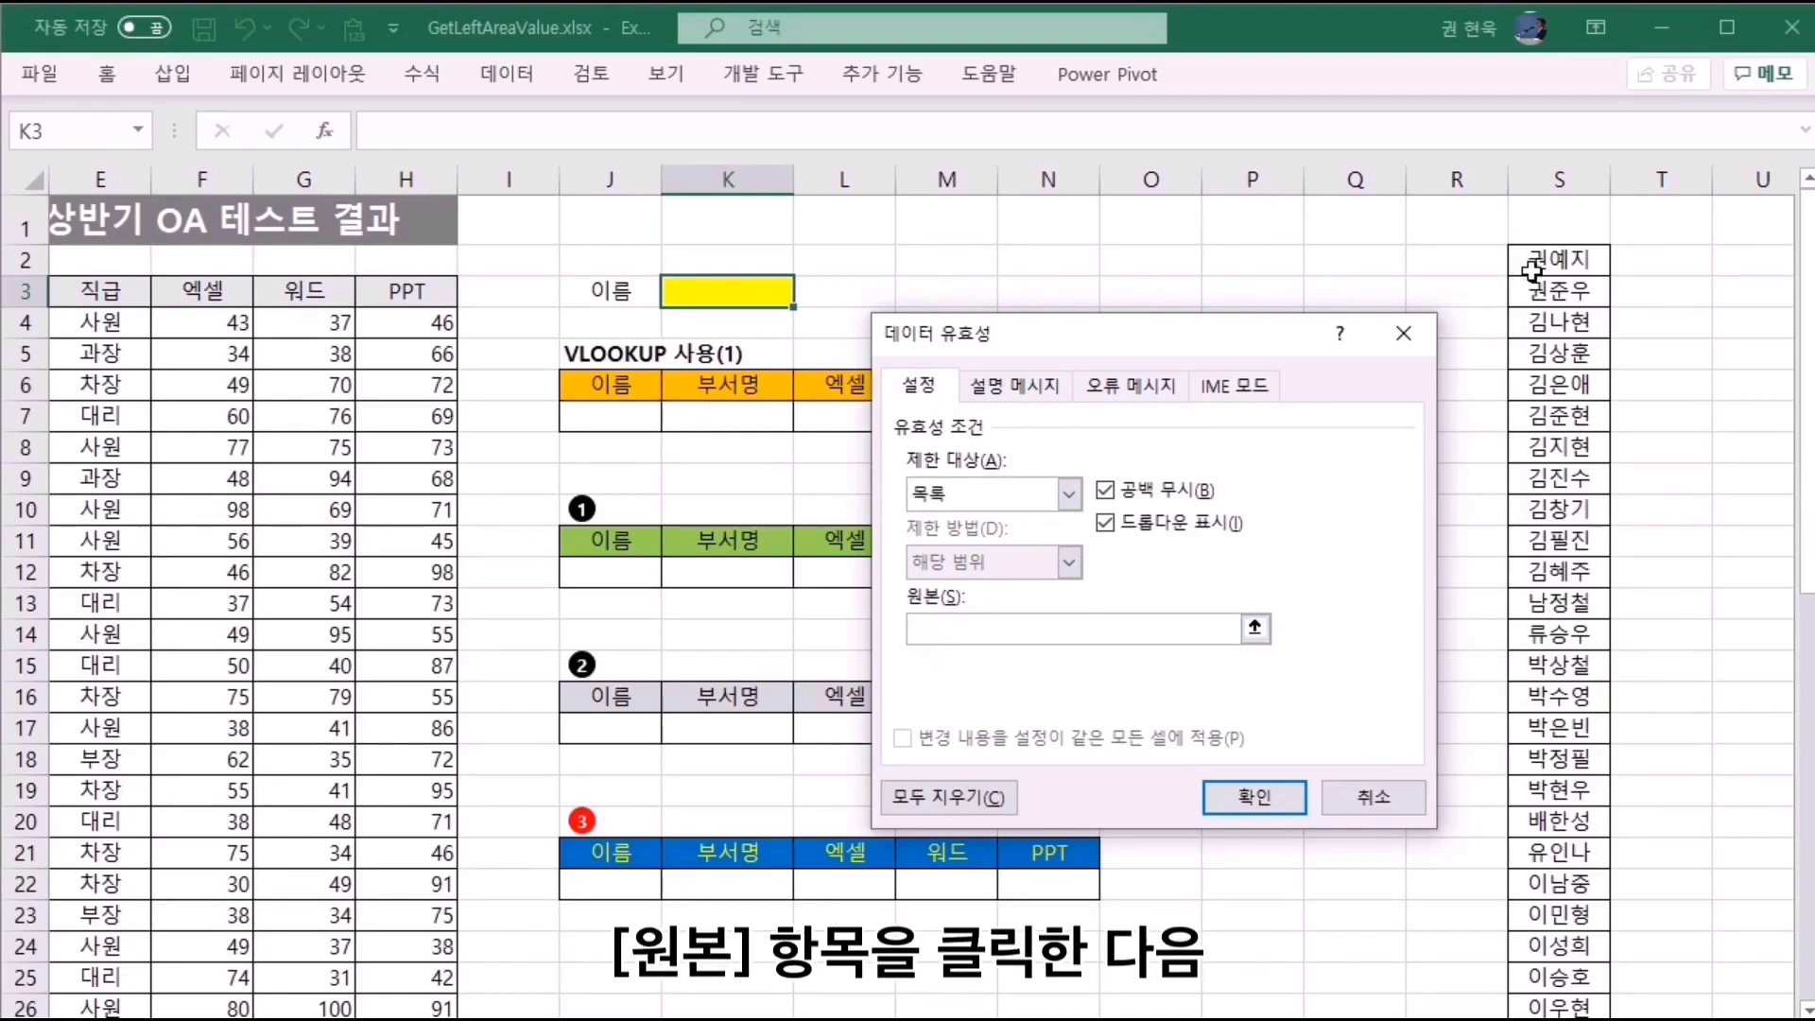
pyautogui.moveTo(1533, 272); pyautogui.dragTo(1553, 964)
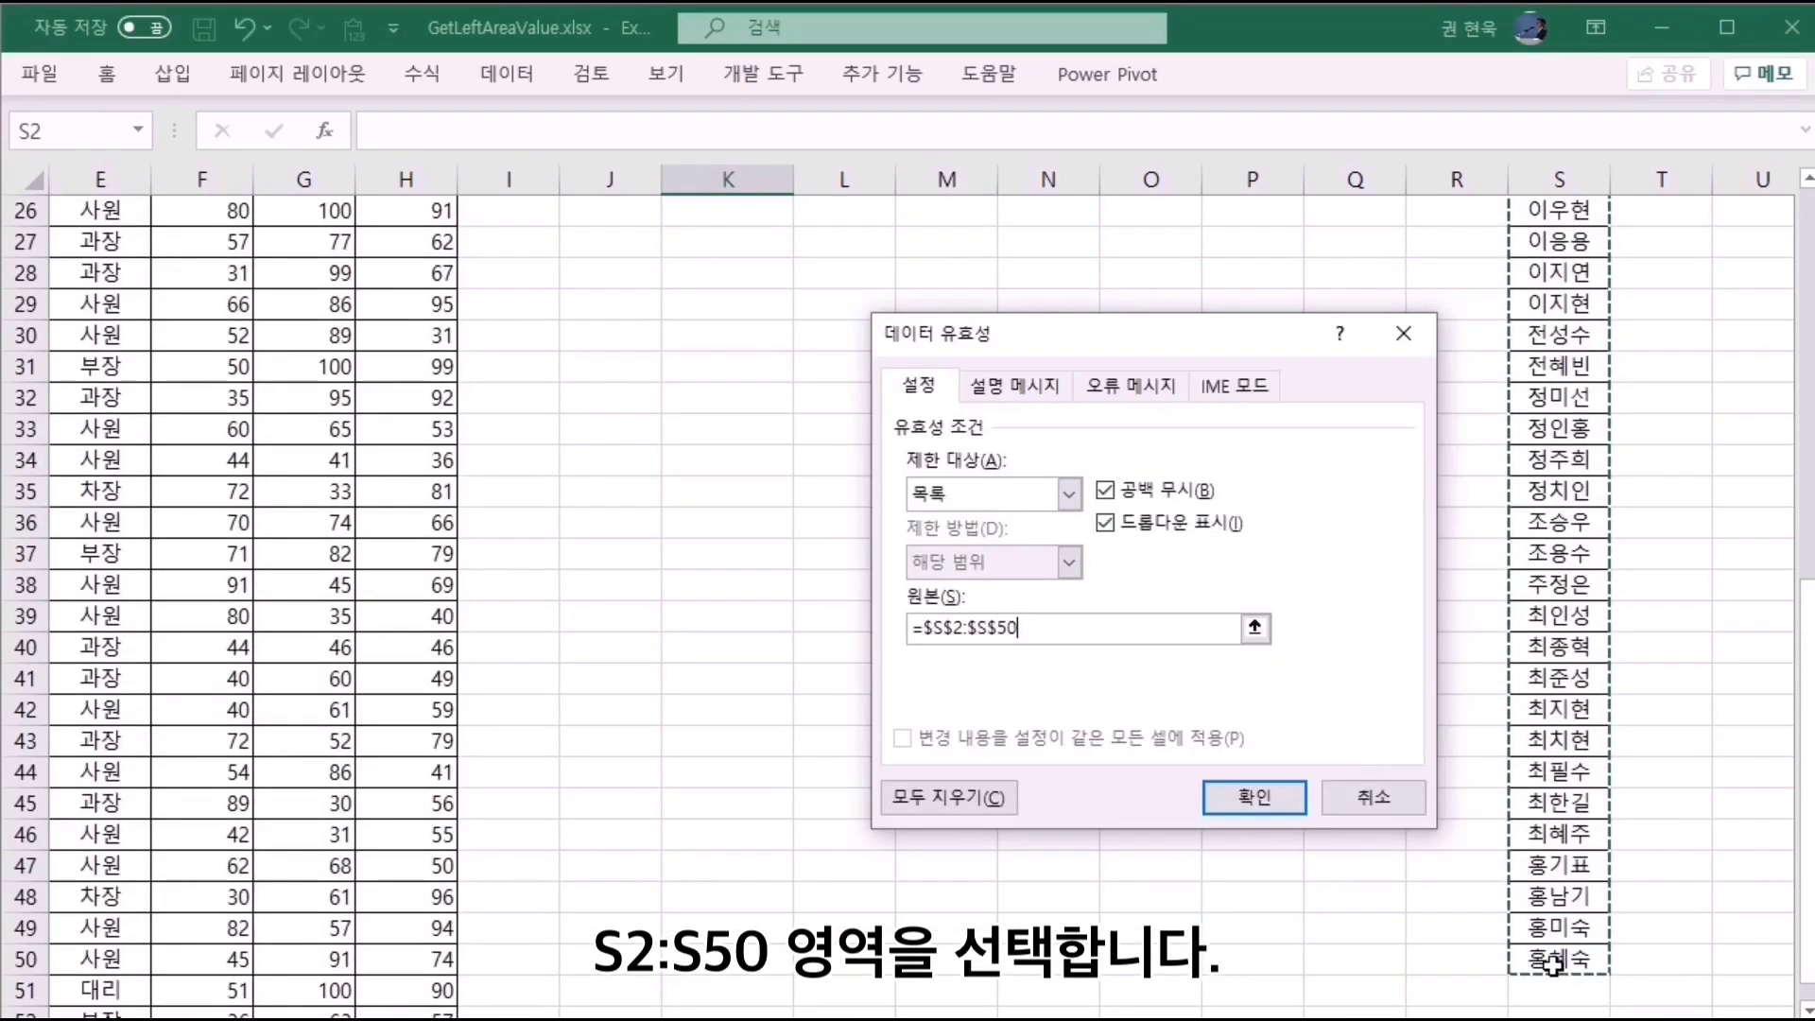
pyautogui.click(1255, 792)
pyautogui.scroll(8, 1223, 762)
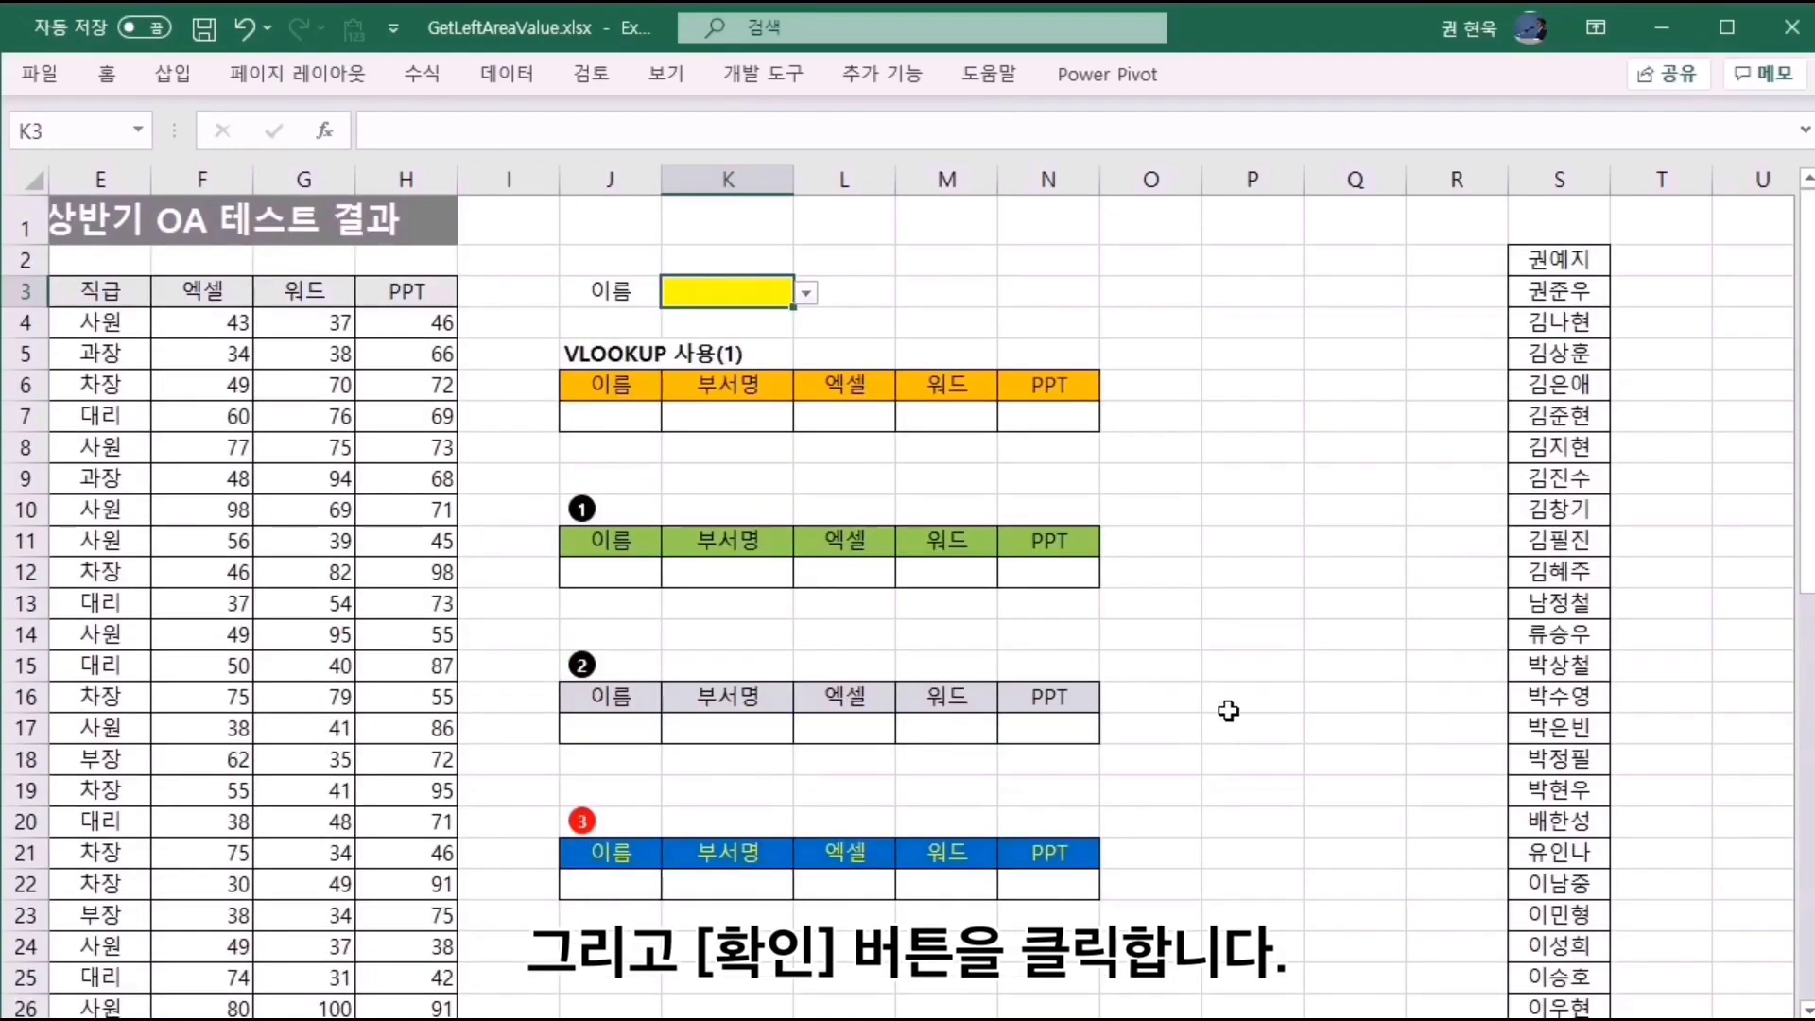
# Choose the second employee name from the drop-down list in K3.
pyautogui.hscroll(-2, 833, 253)
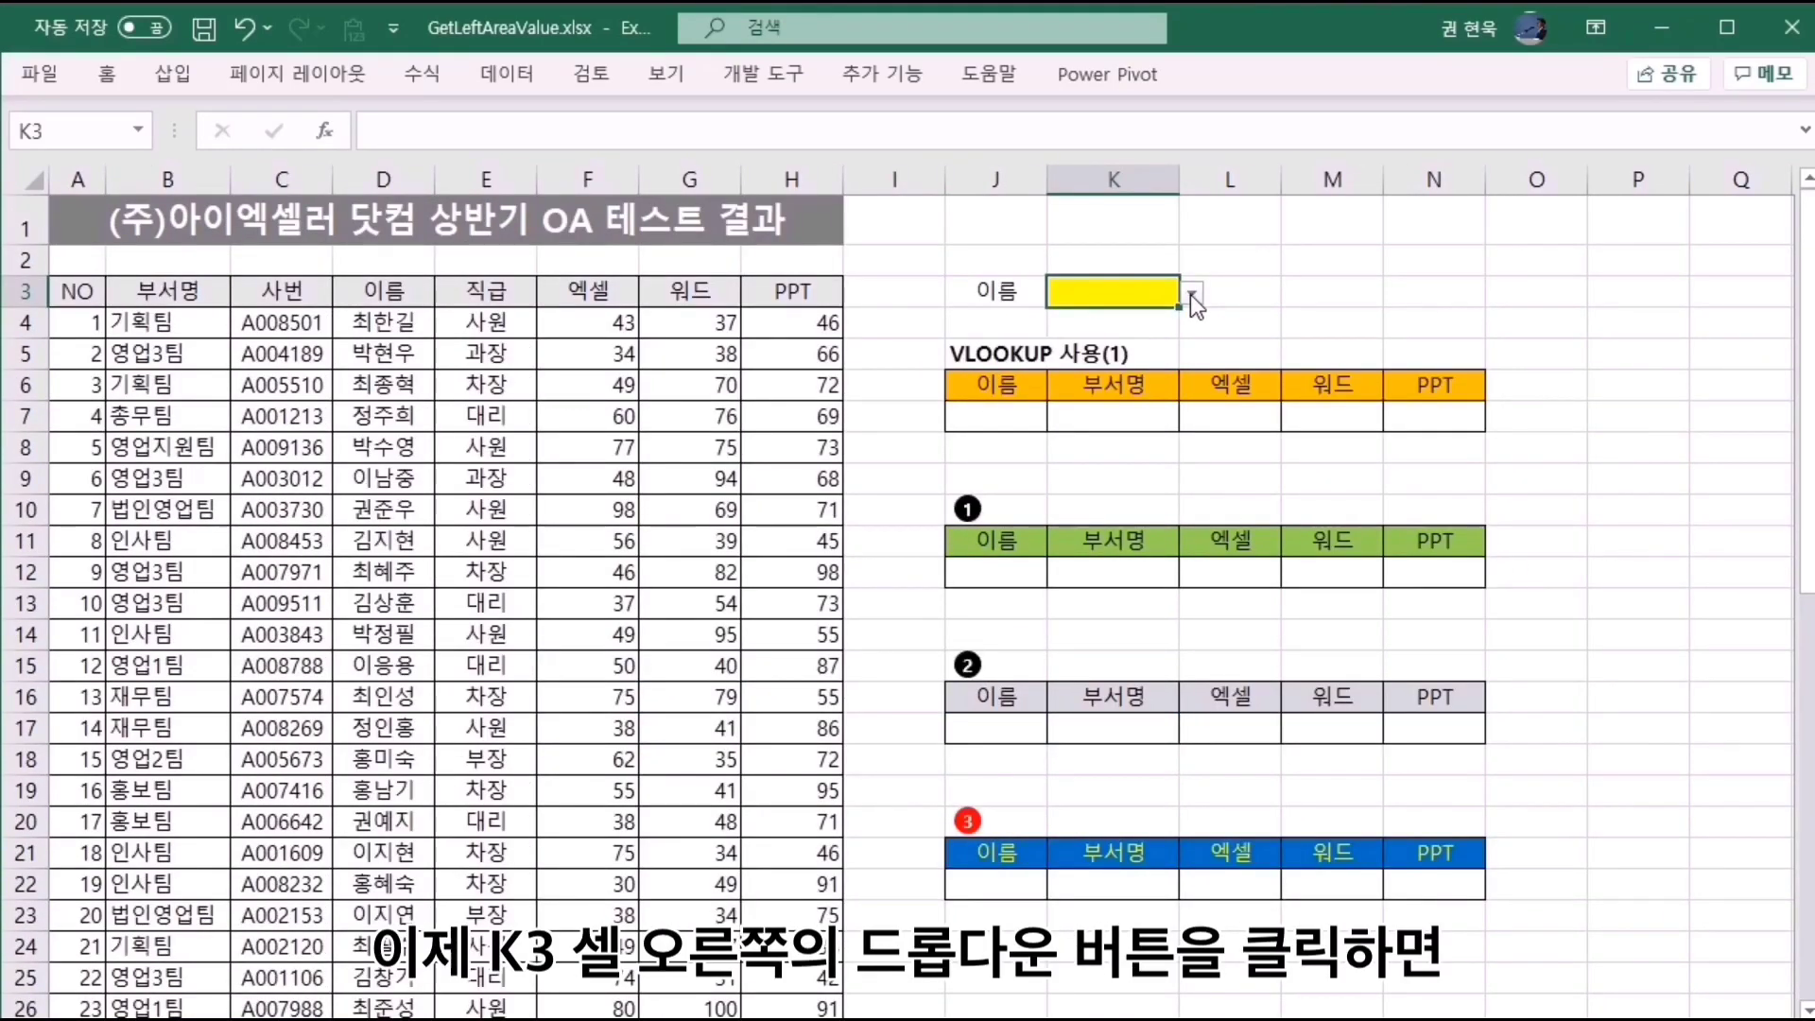
pyautogui.click(1193, 294)
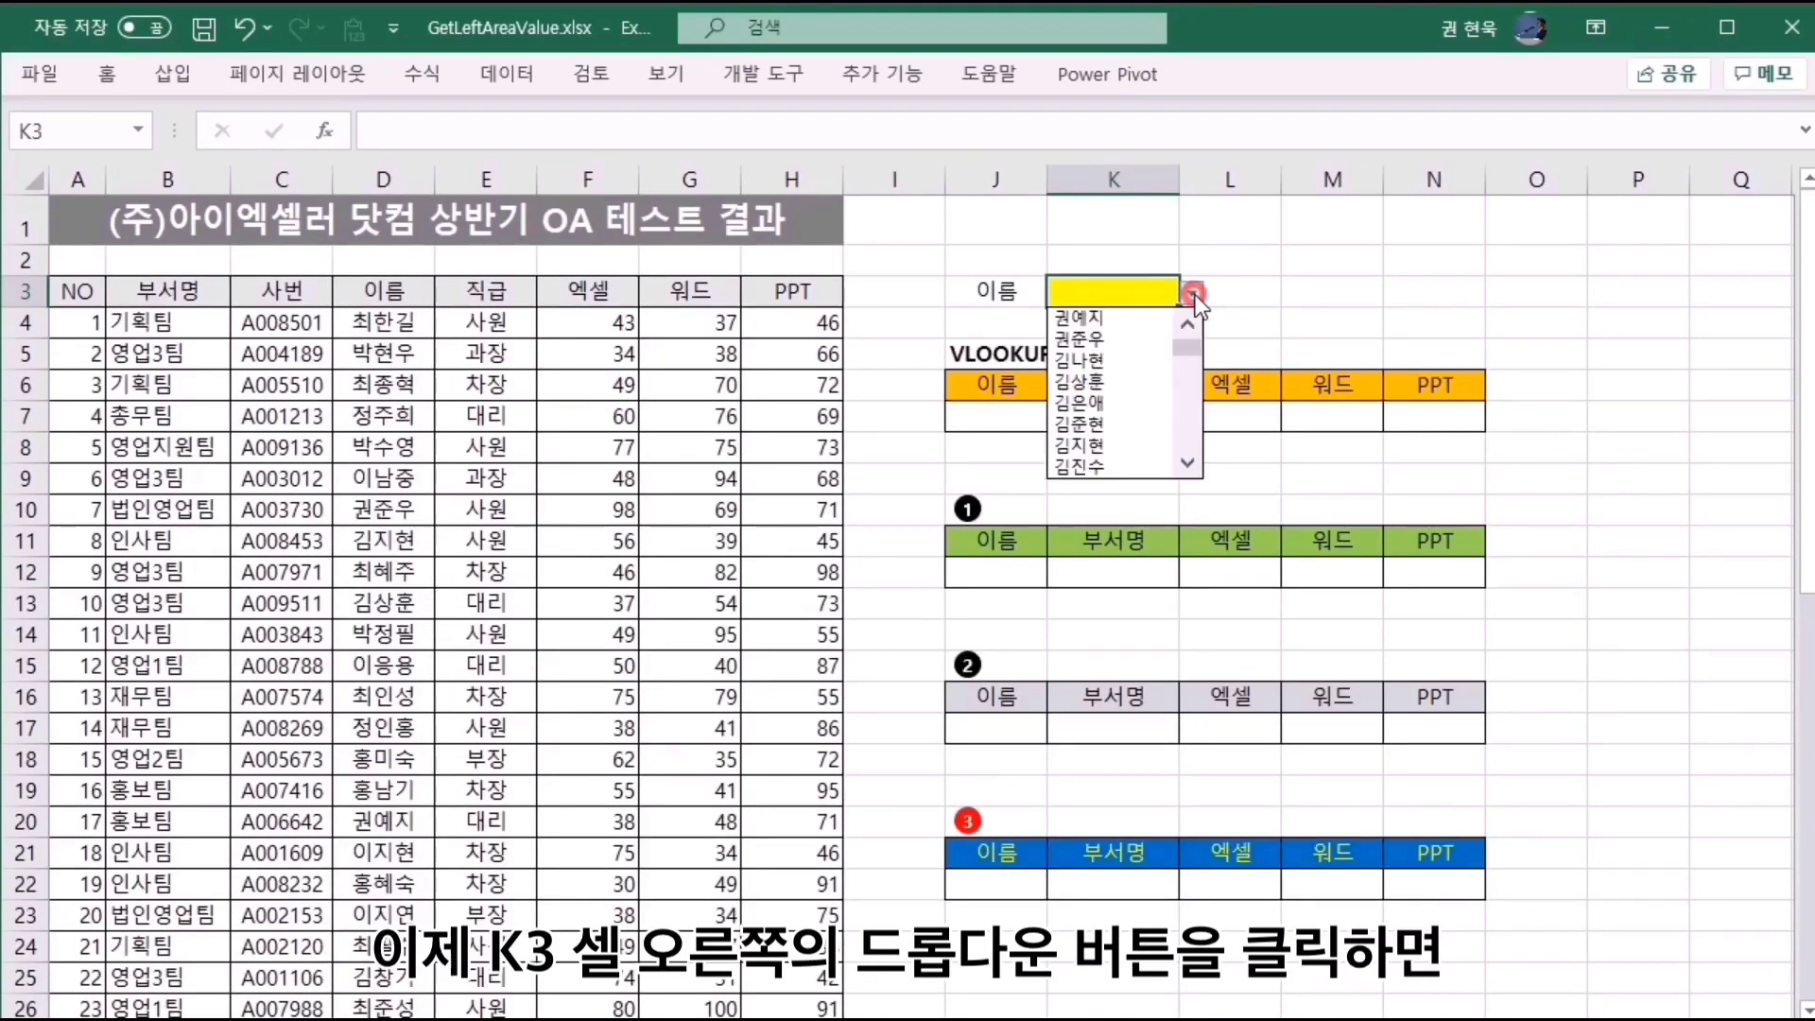
pyautogui.click(1115, 340)
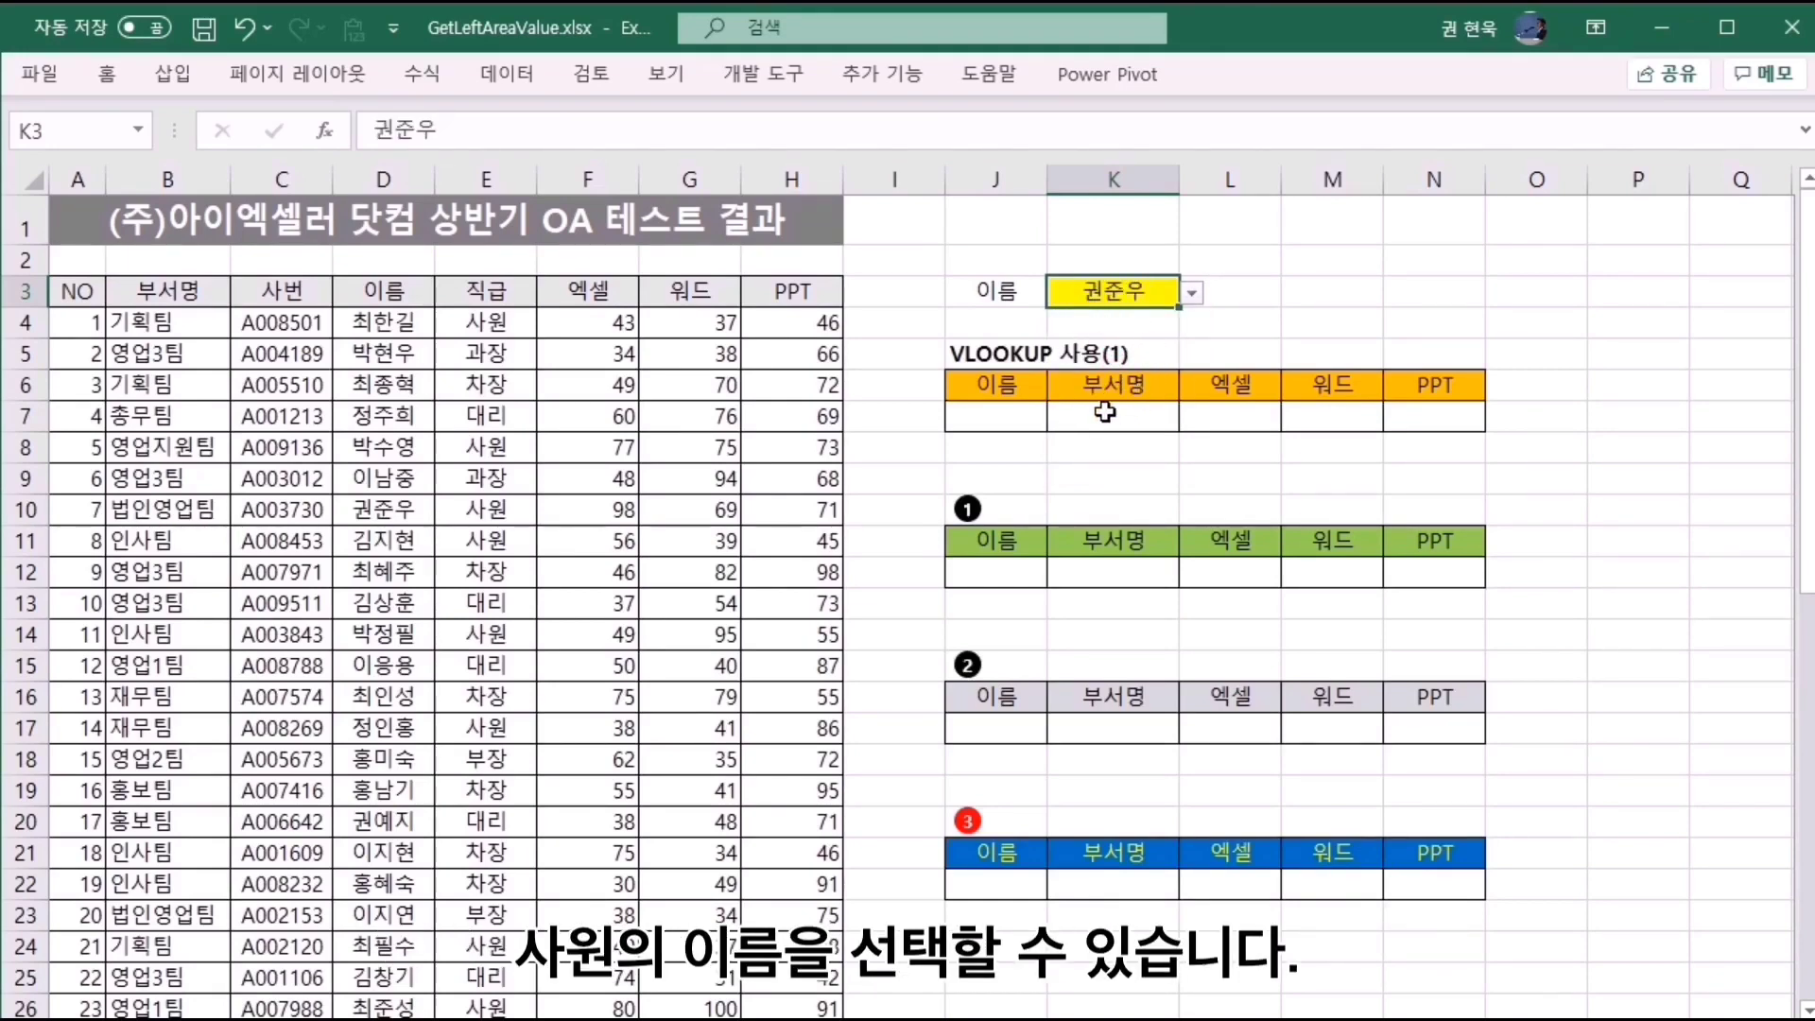
# Enter =K3 in J7, the 이름 cell of the orange VLOOKUP 사용(1) table.
pyautogui.click(1017, 421)
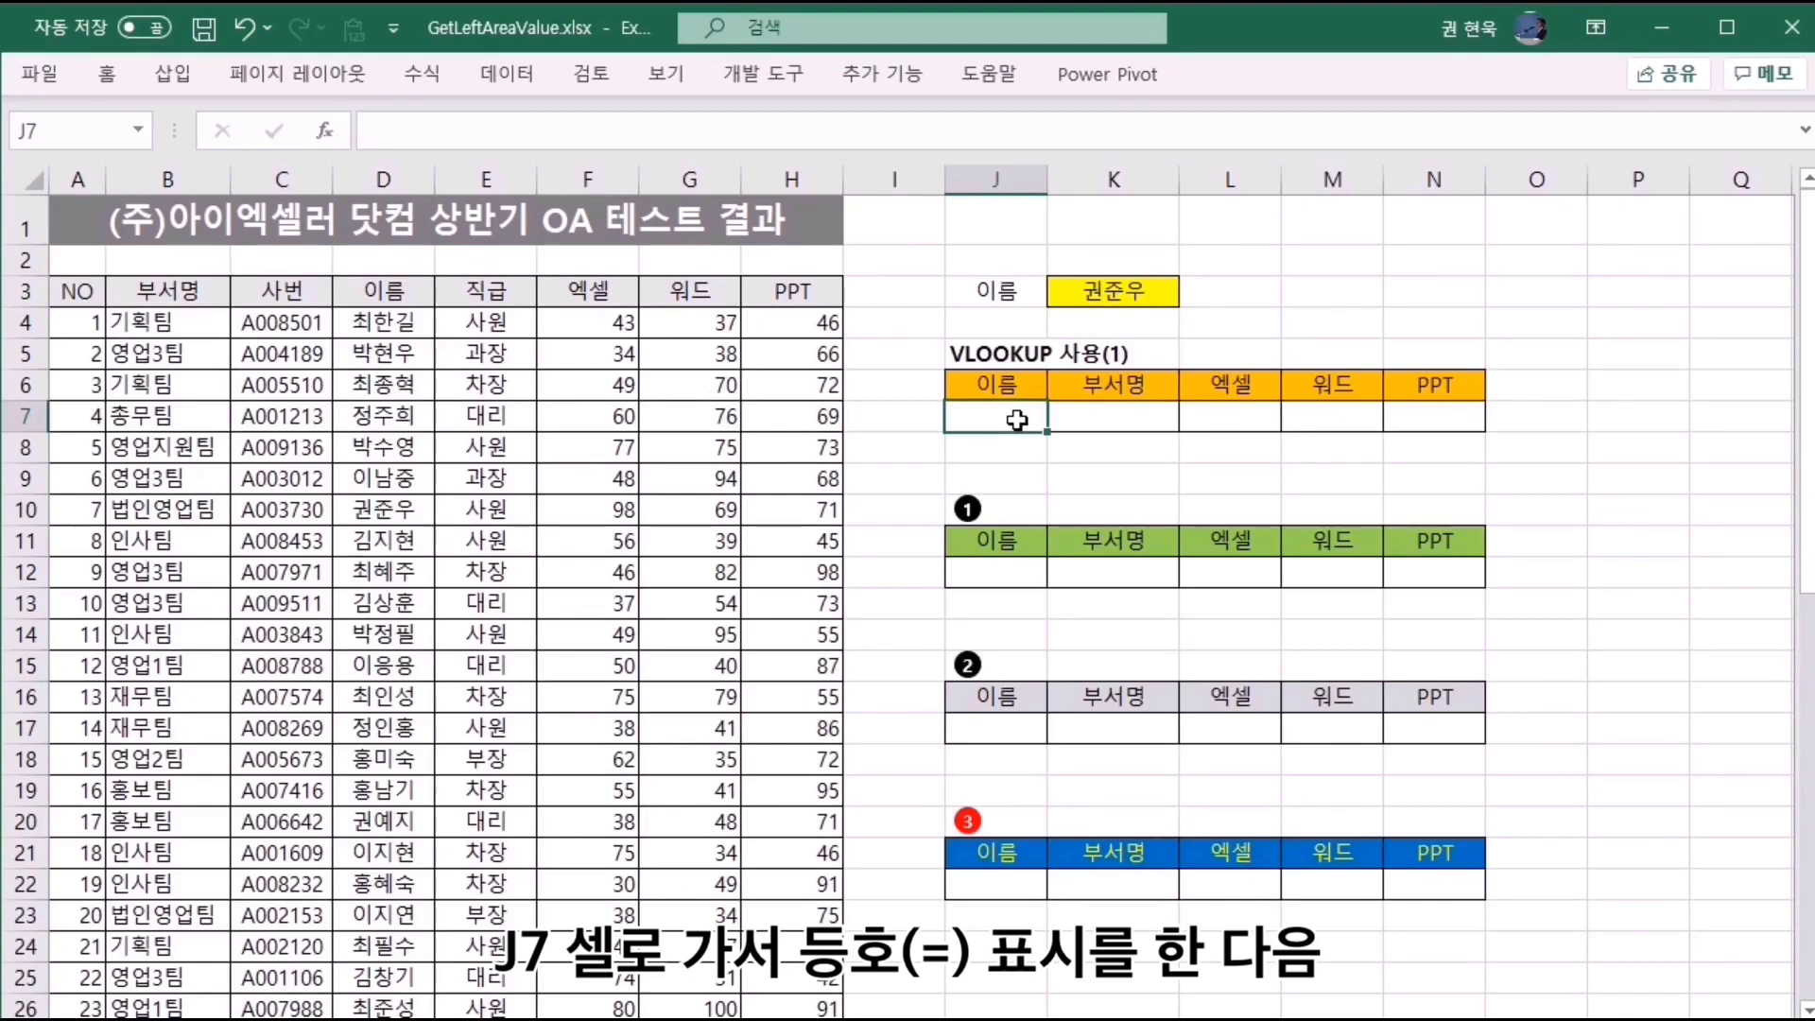
pyautogui.write('=')
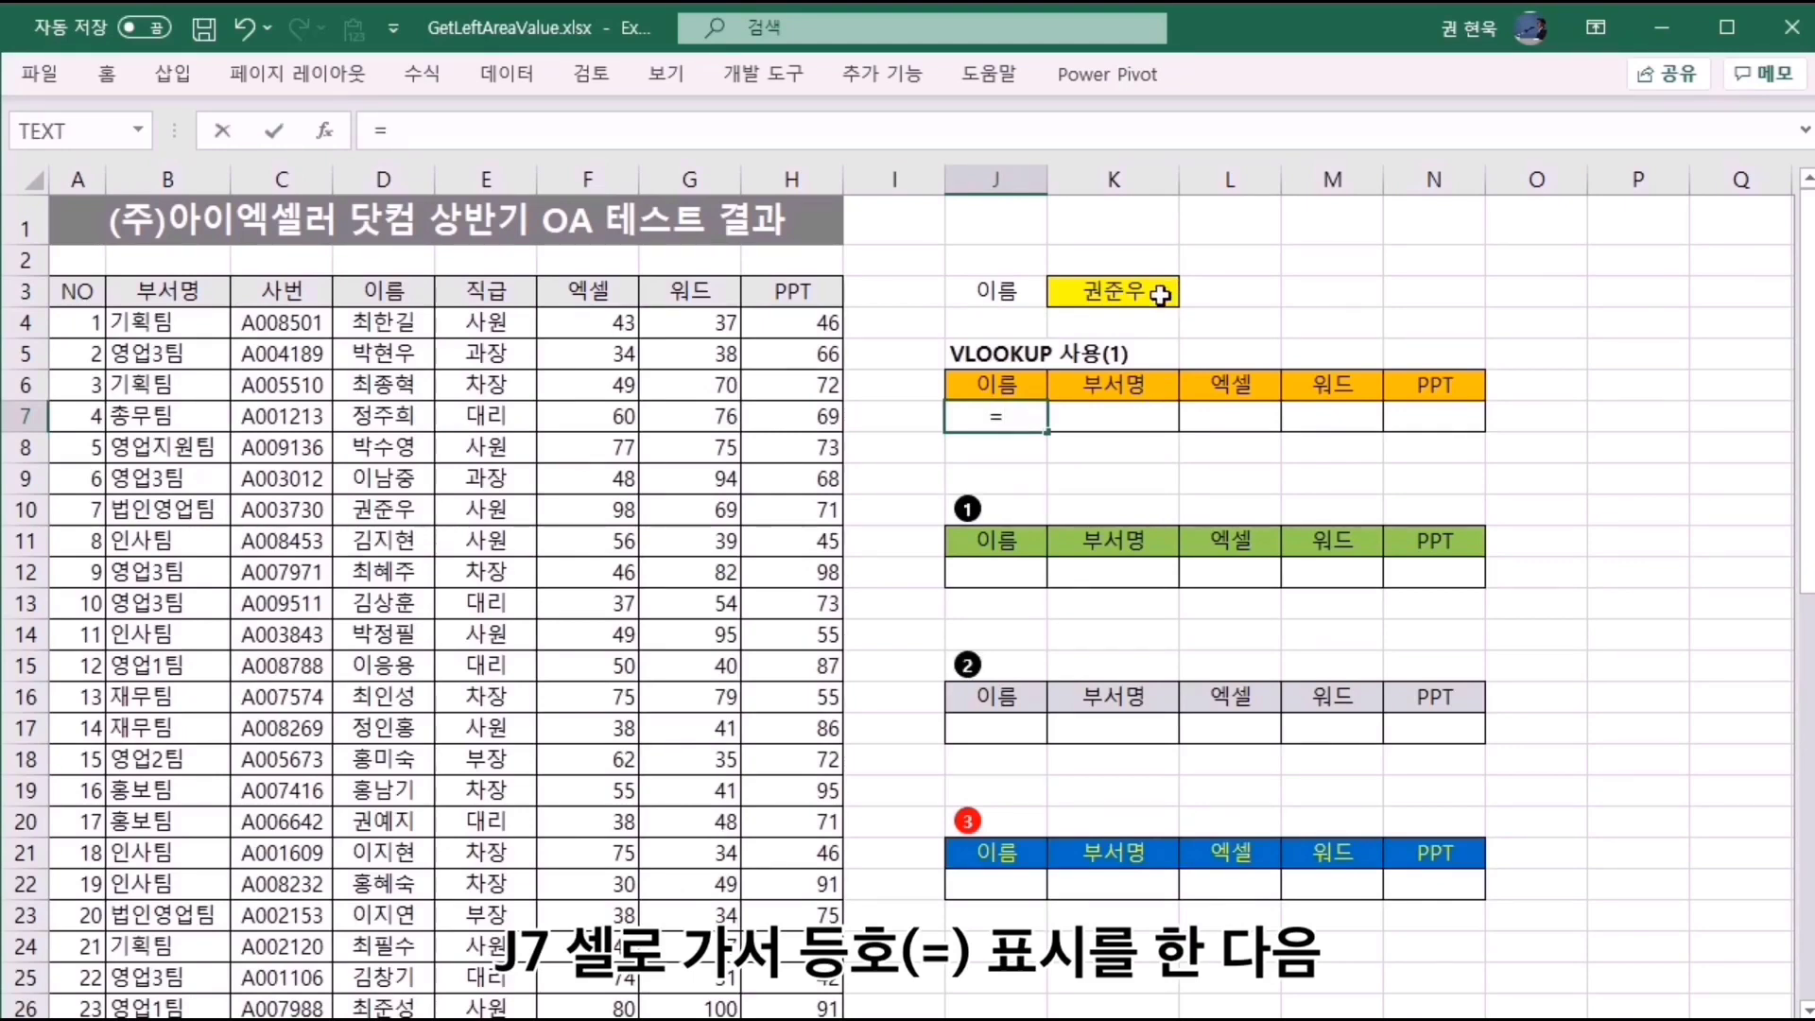
pyautogui.click(1063, 291)
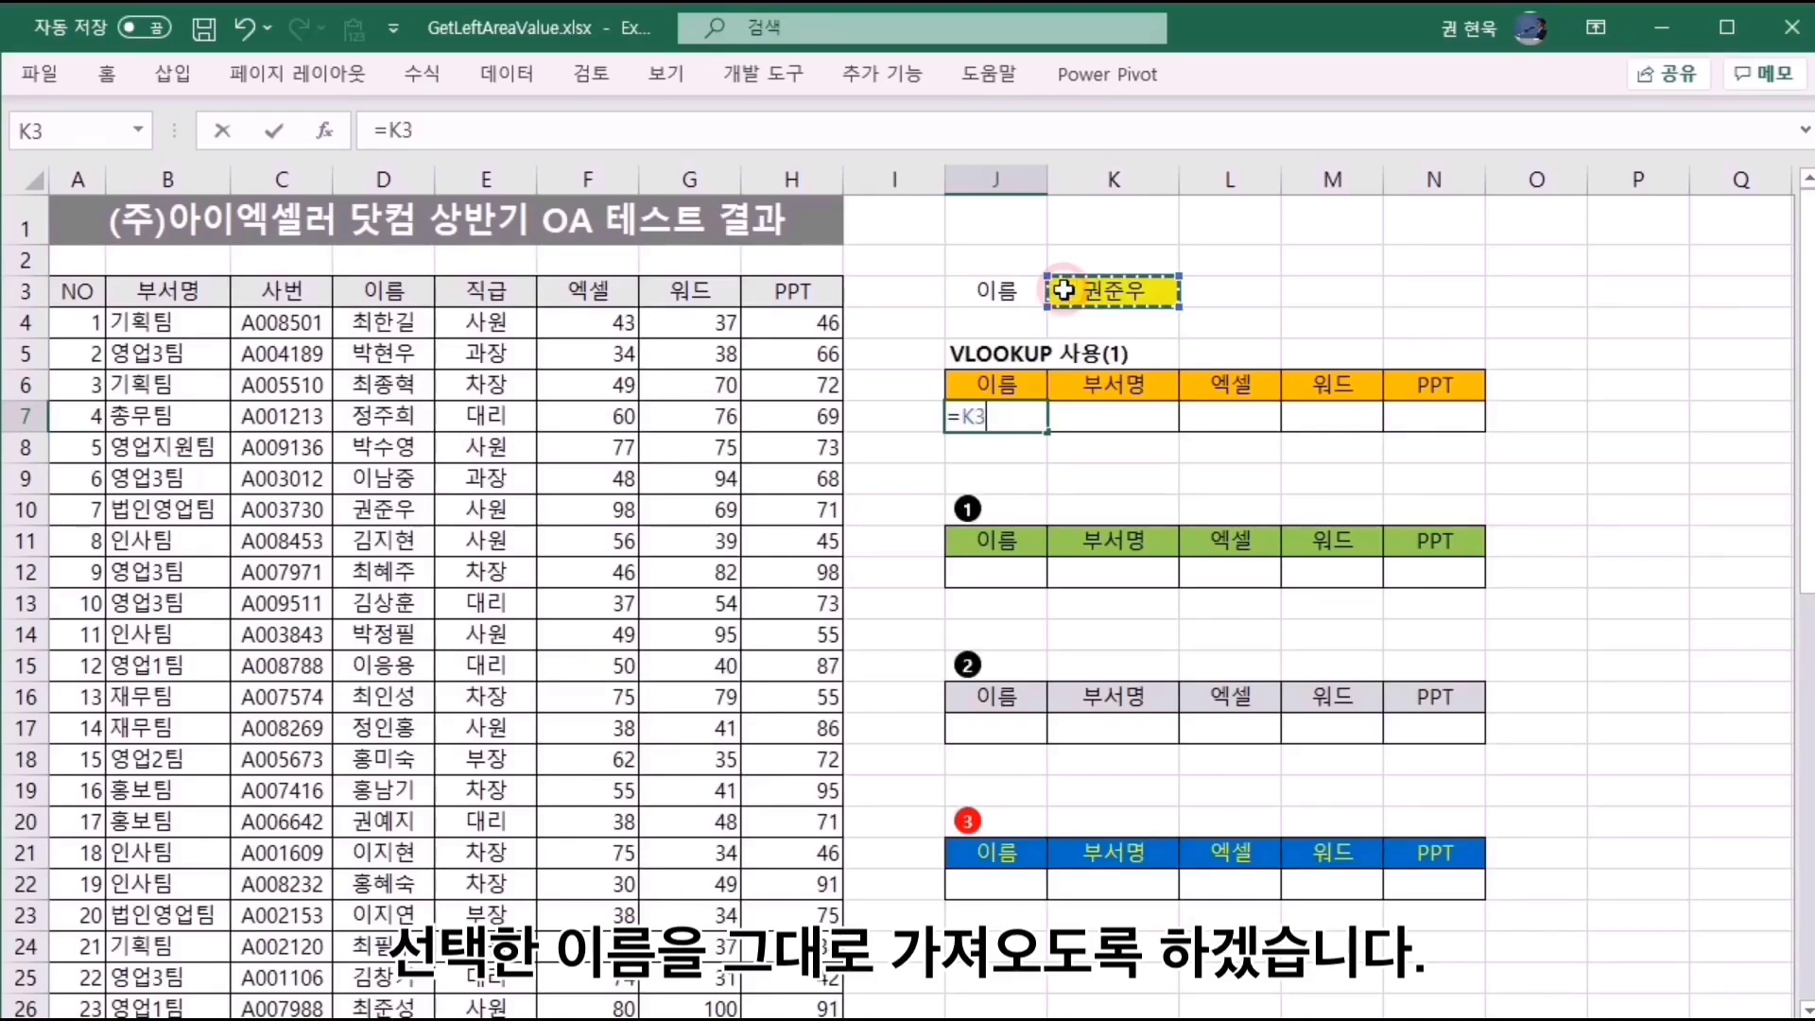
pyautogui.press('Return')
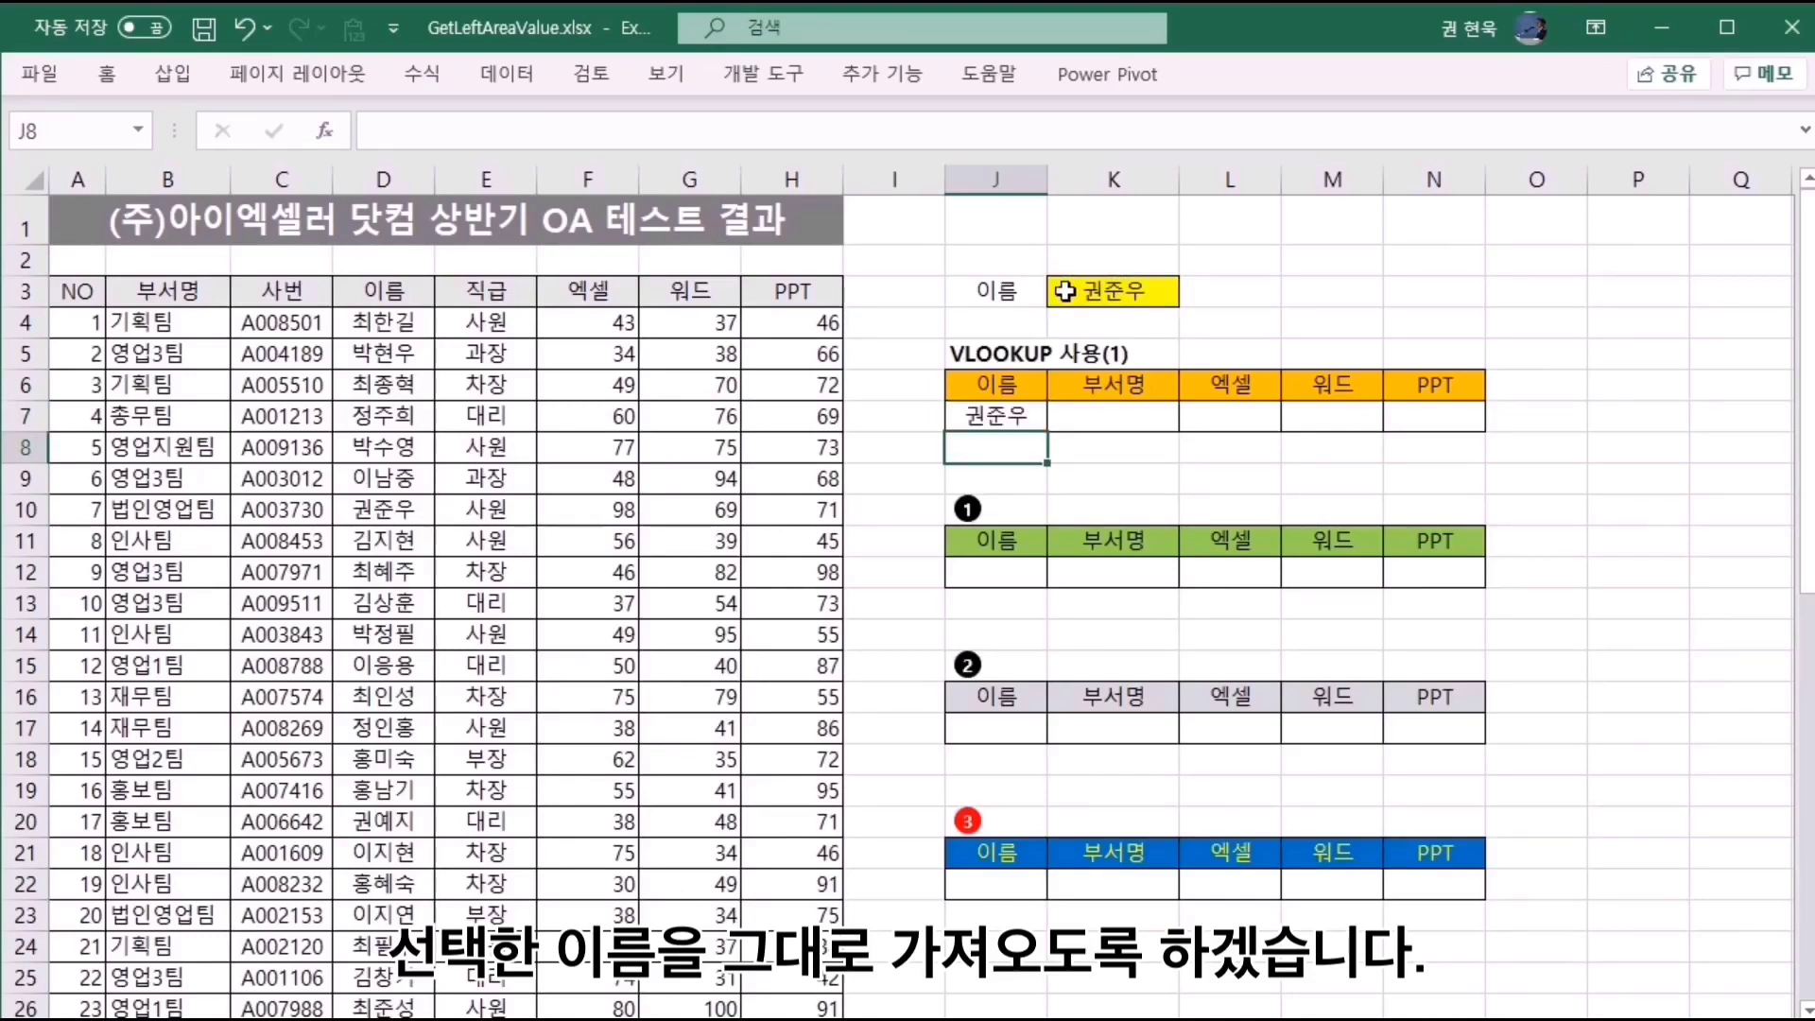
# Link the 이름 cells J12, J17 and J22 of the three numbered tables to the selected name with =K3.
pyautogui.click(1005, 571)
pyautogui.write('=')
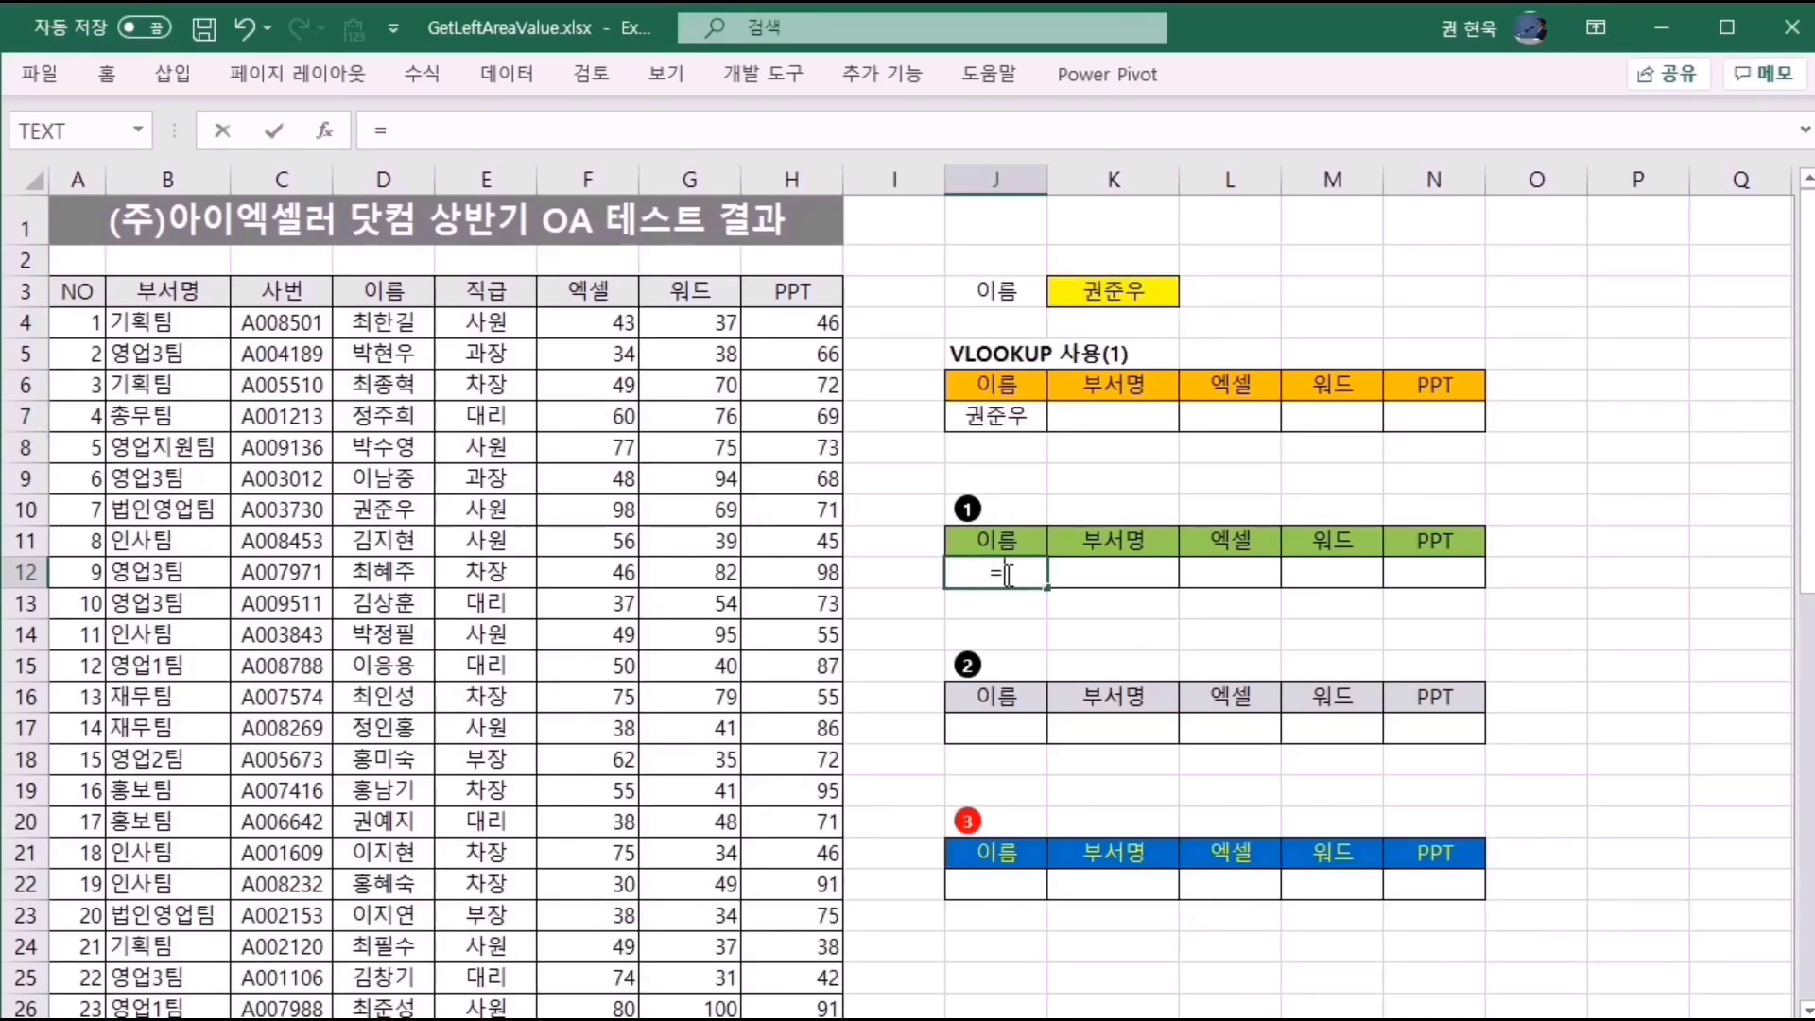
pyautogui.click(1139, 289)
pyautogui.press('Return')
pyautogui.click(1004, 729)
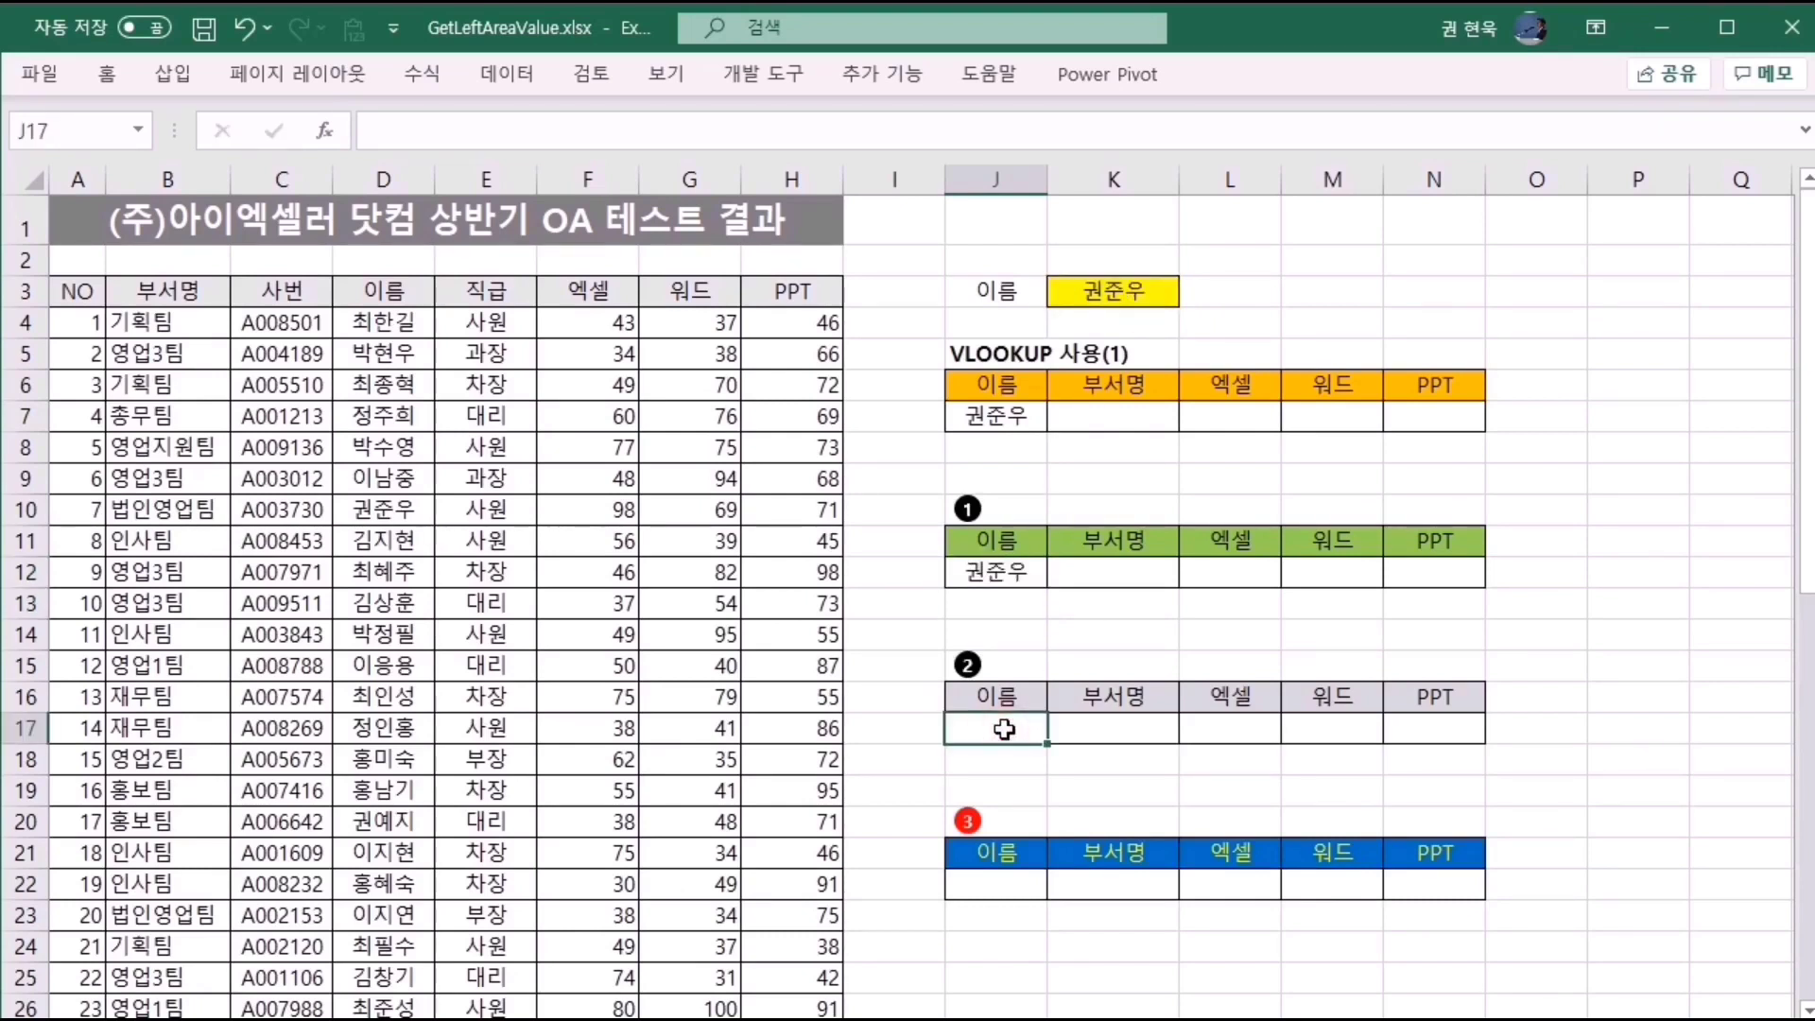
pyautogui.write('=')
pyautogui.click(1104, 293)
pyautogui.press('Return')
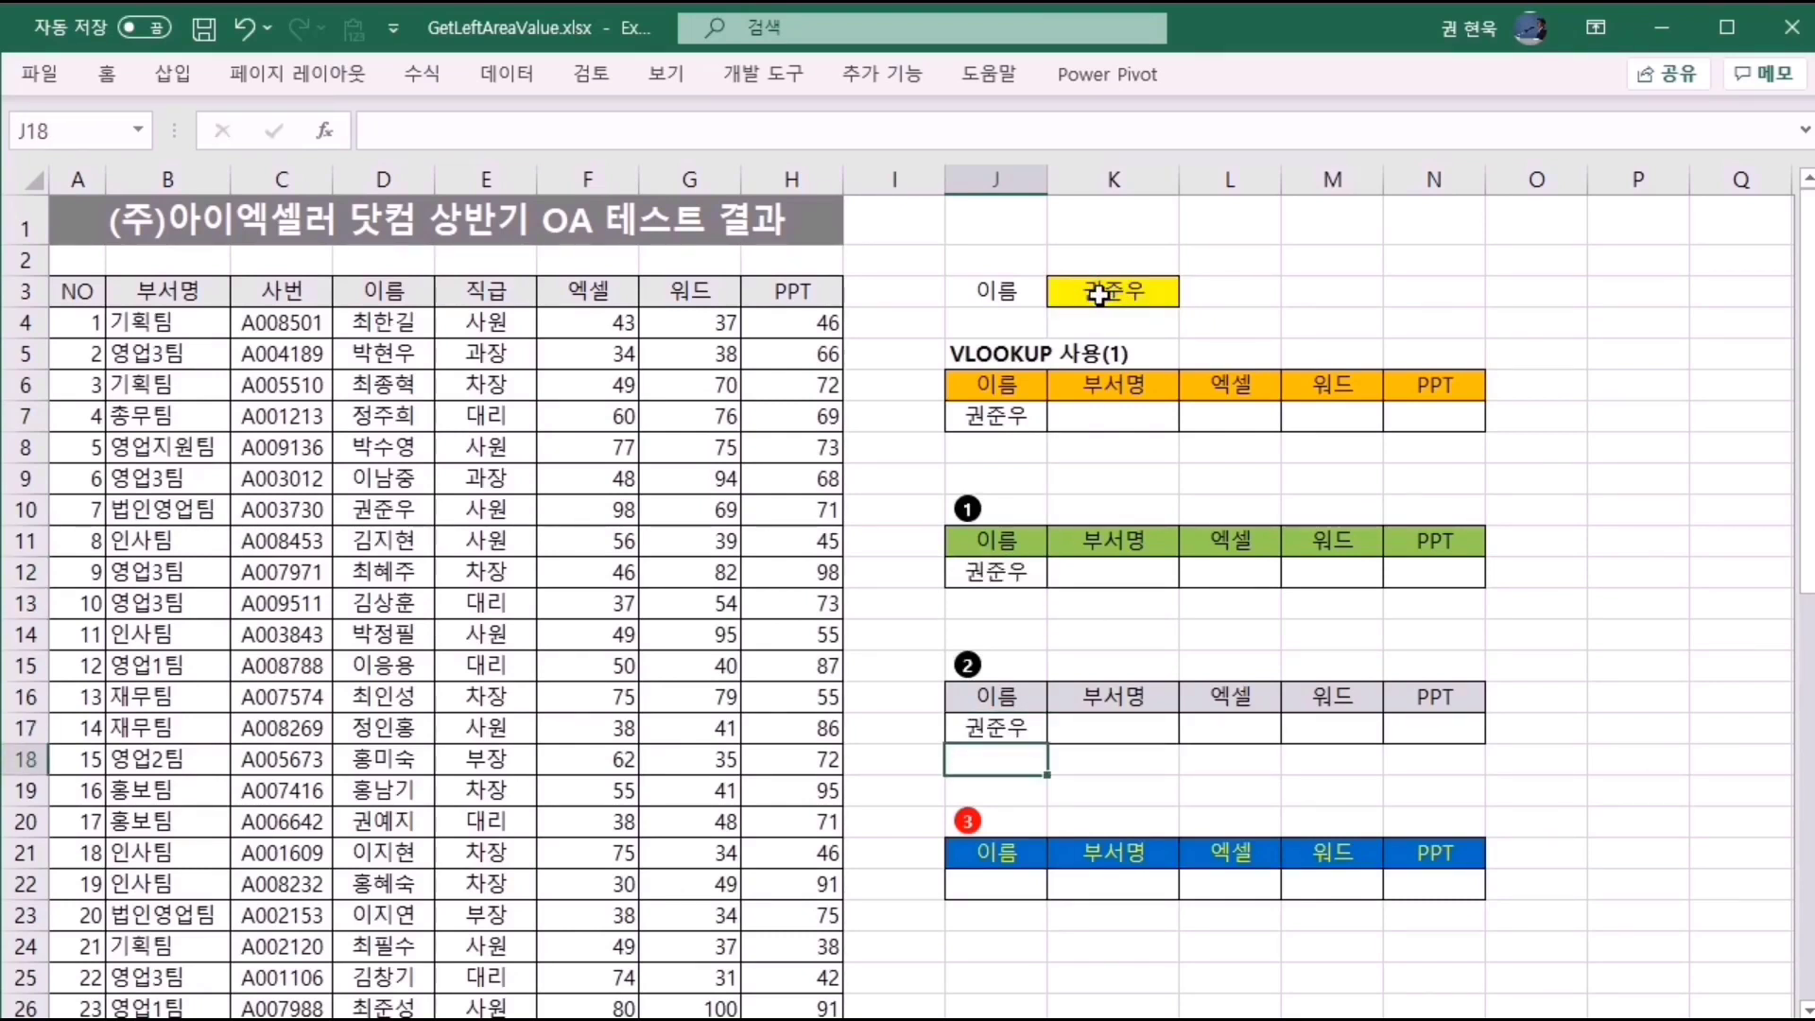
pyautogui.click(993, 888)
pyautogui.write('=')
pyautogui.click(1116, 295)
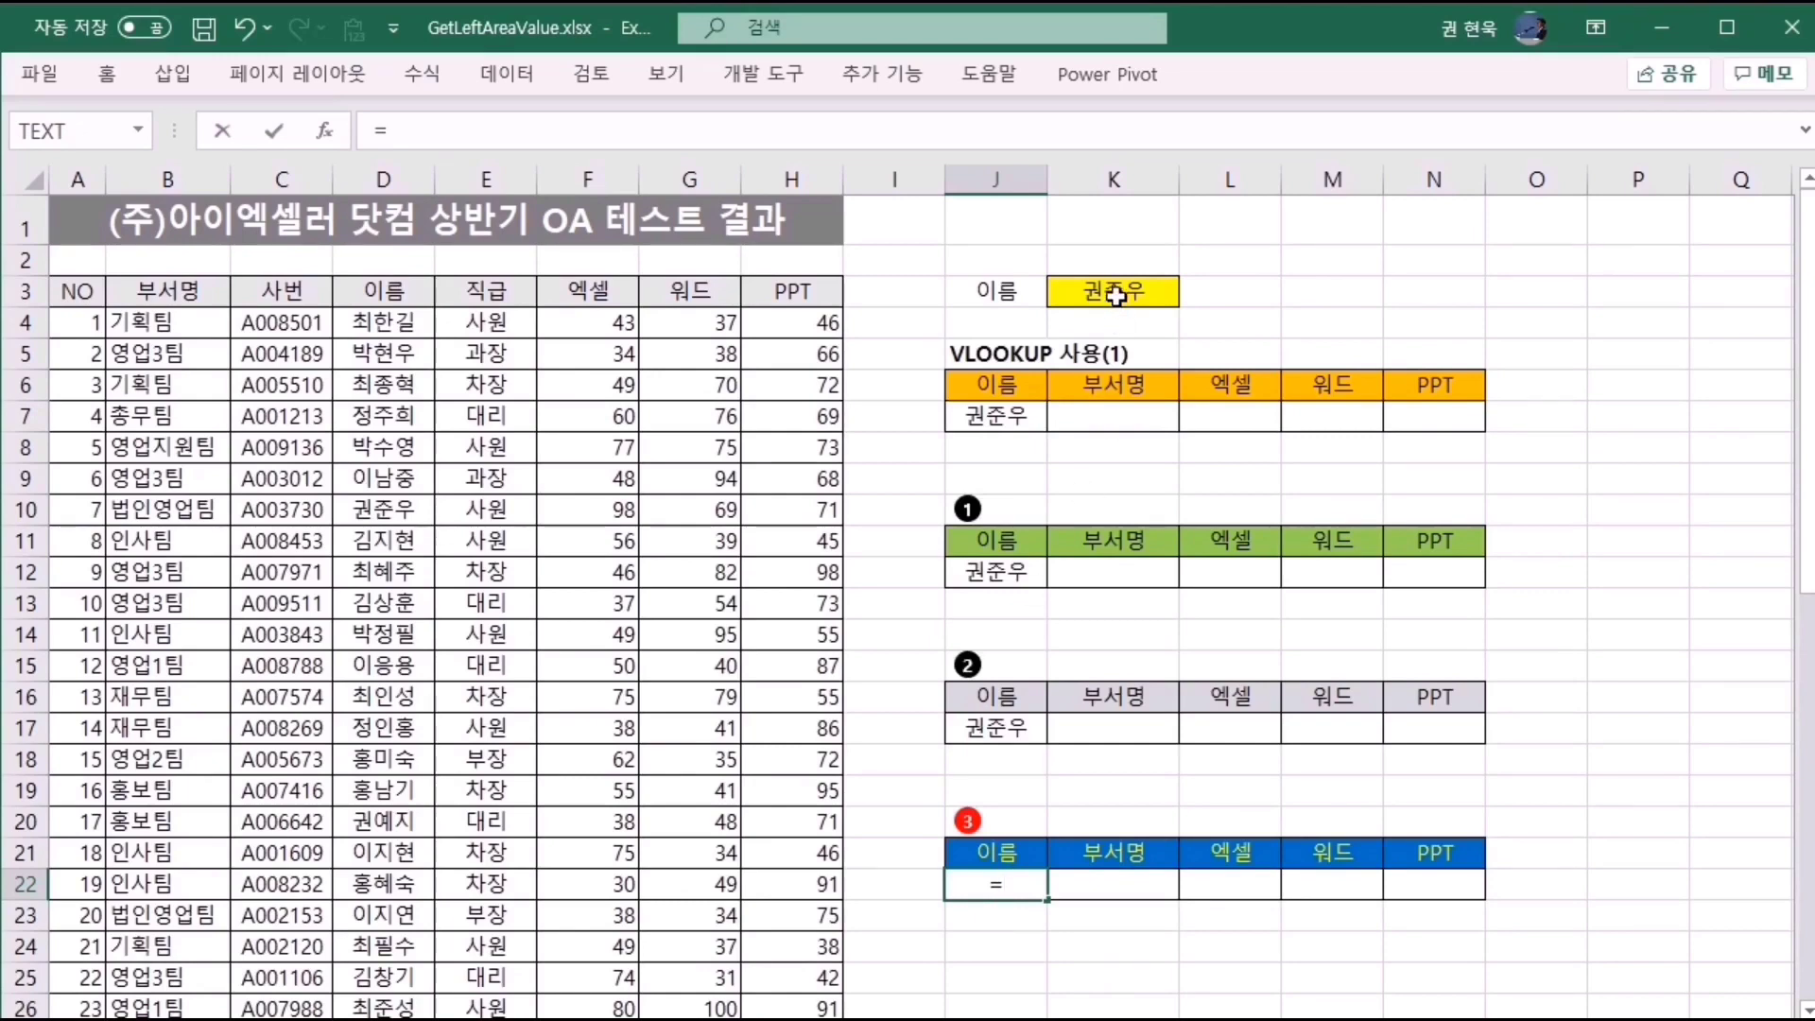
pyautogui.press('Return')
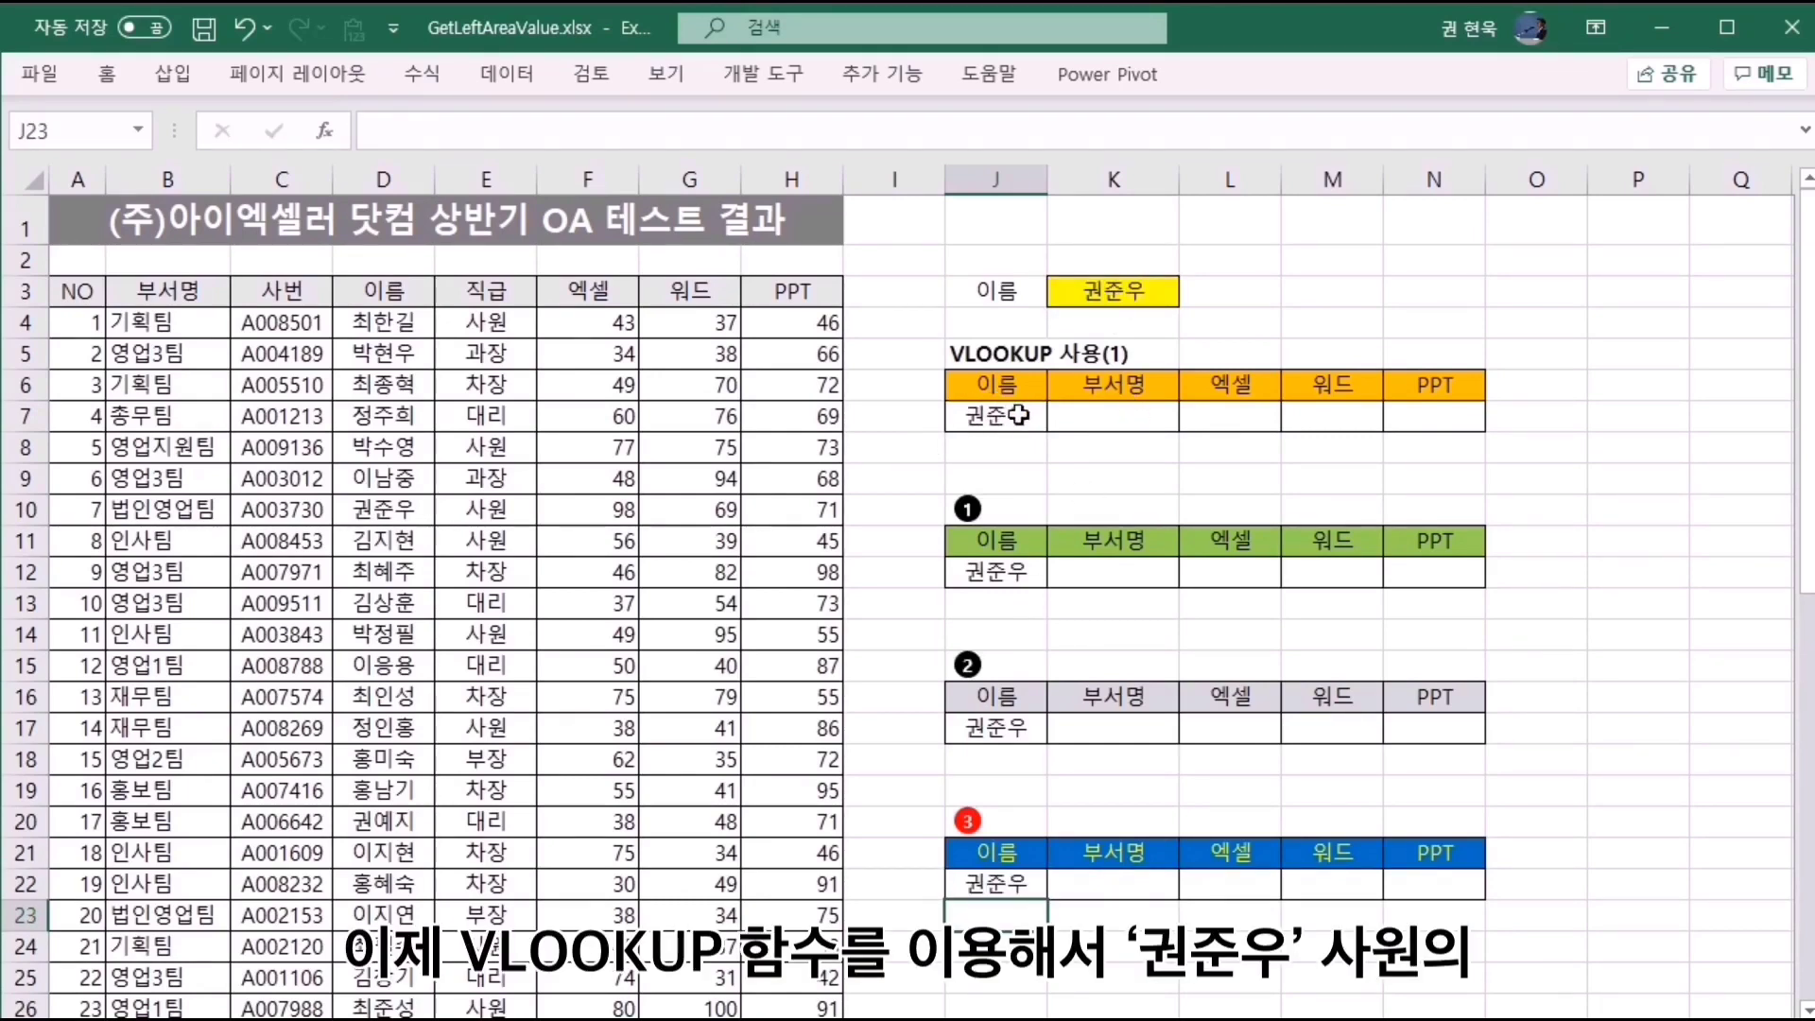
# Begin a VLOOKUP formula in L7, the 엑셀 cell of the orange table, with lookup value J7 and table array D3:H52.
pyautogui.click(1229, 421)
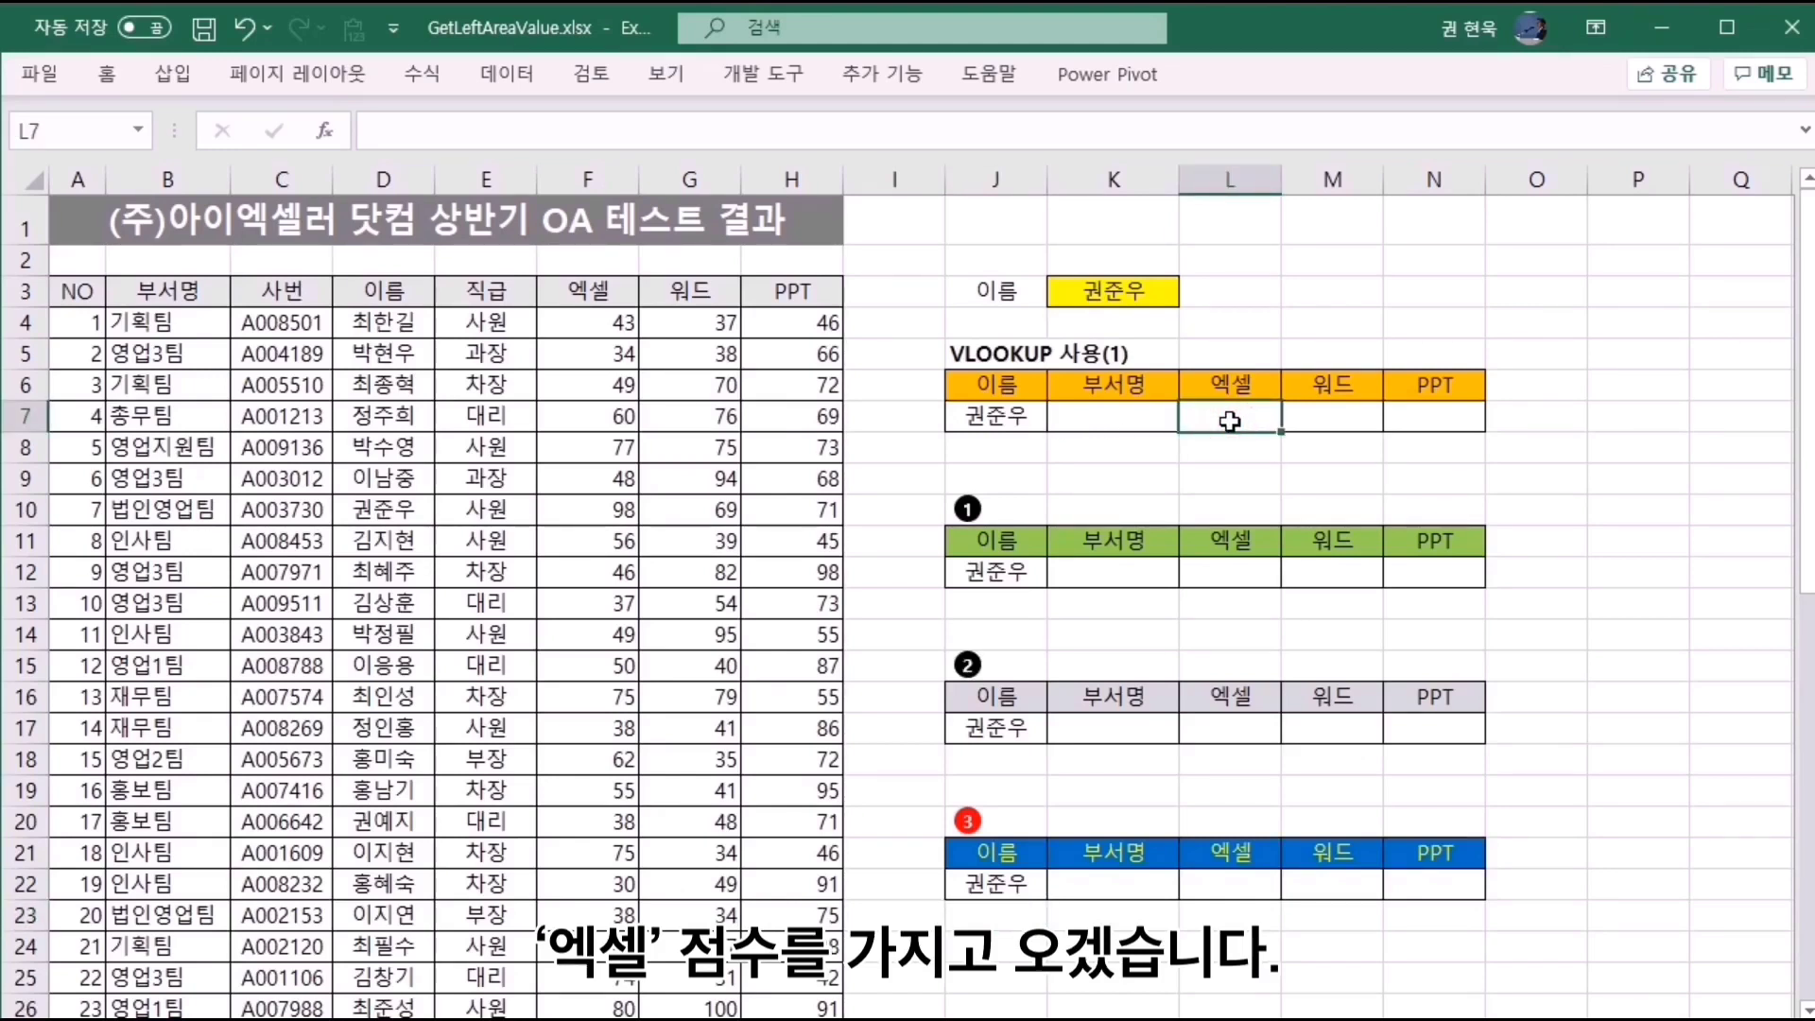
pyautogui.write('=')
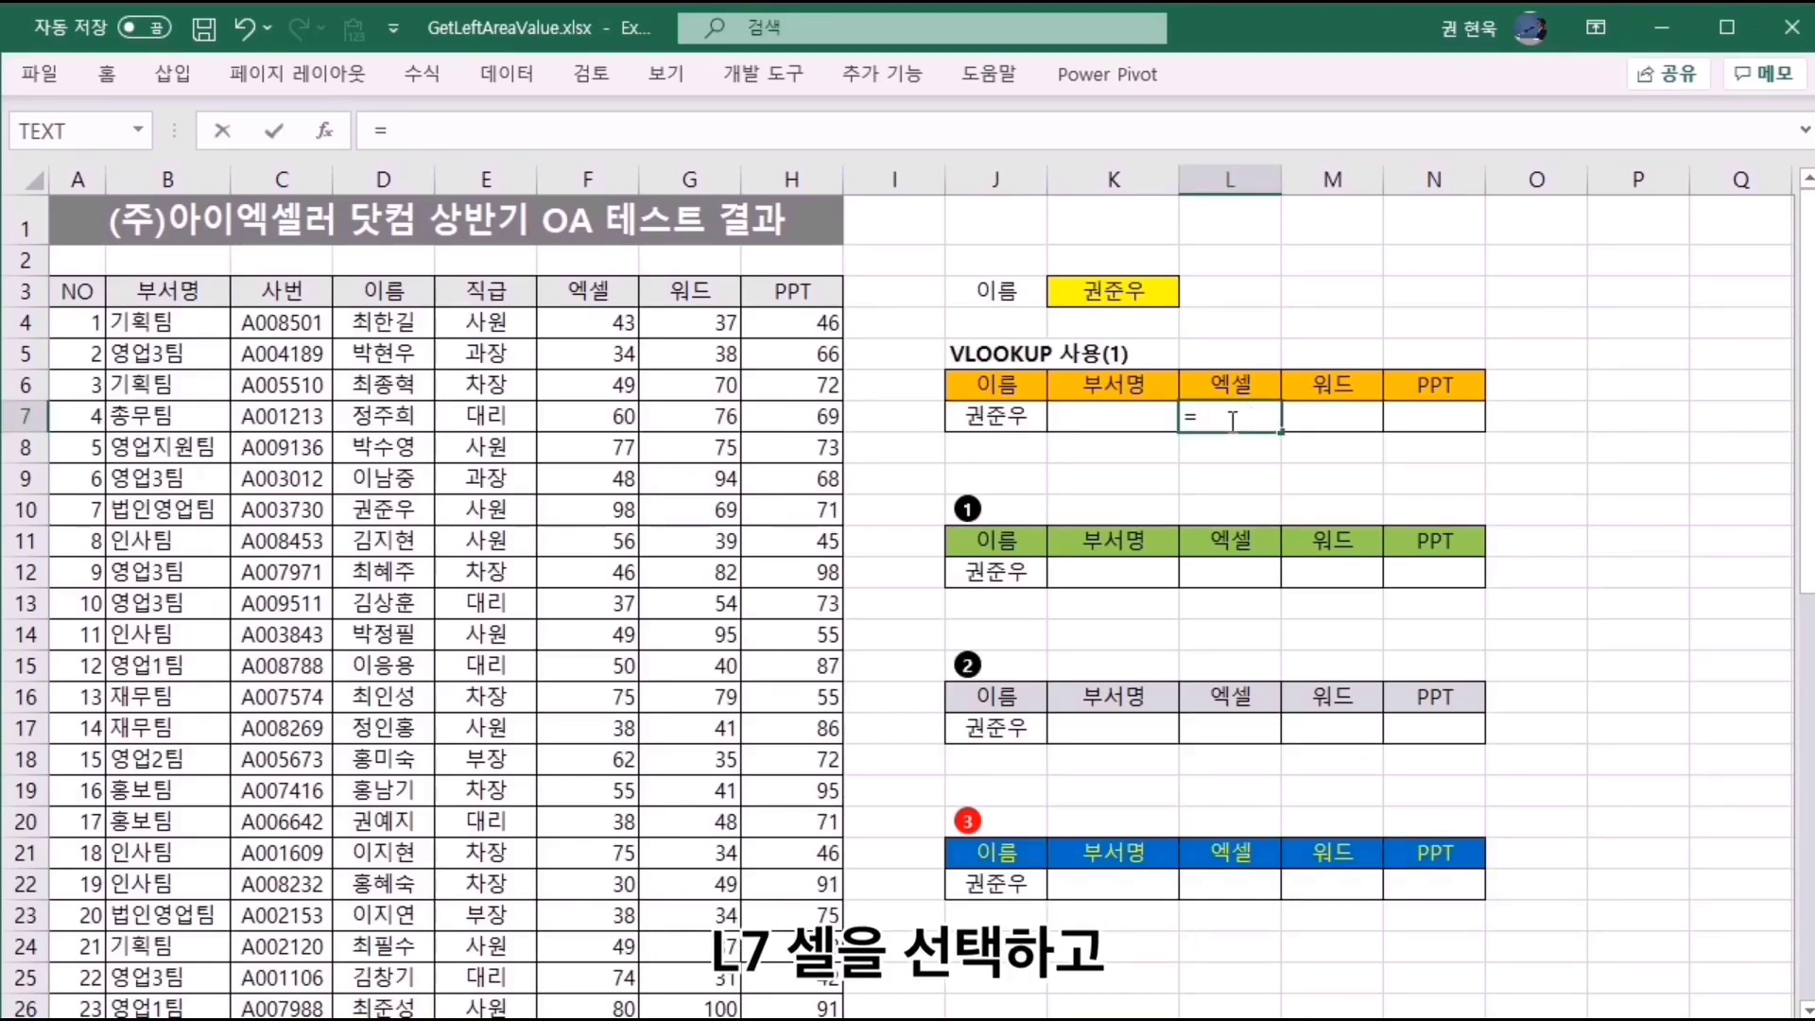
pyautogui.write('vlooku')
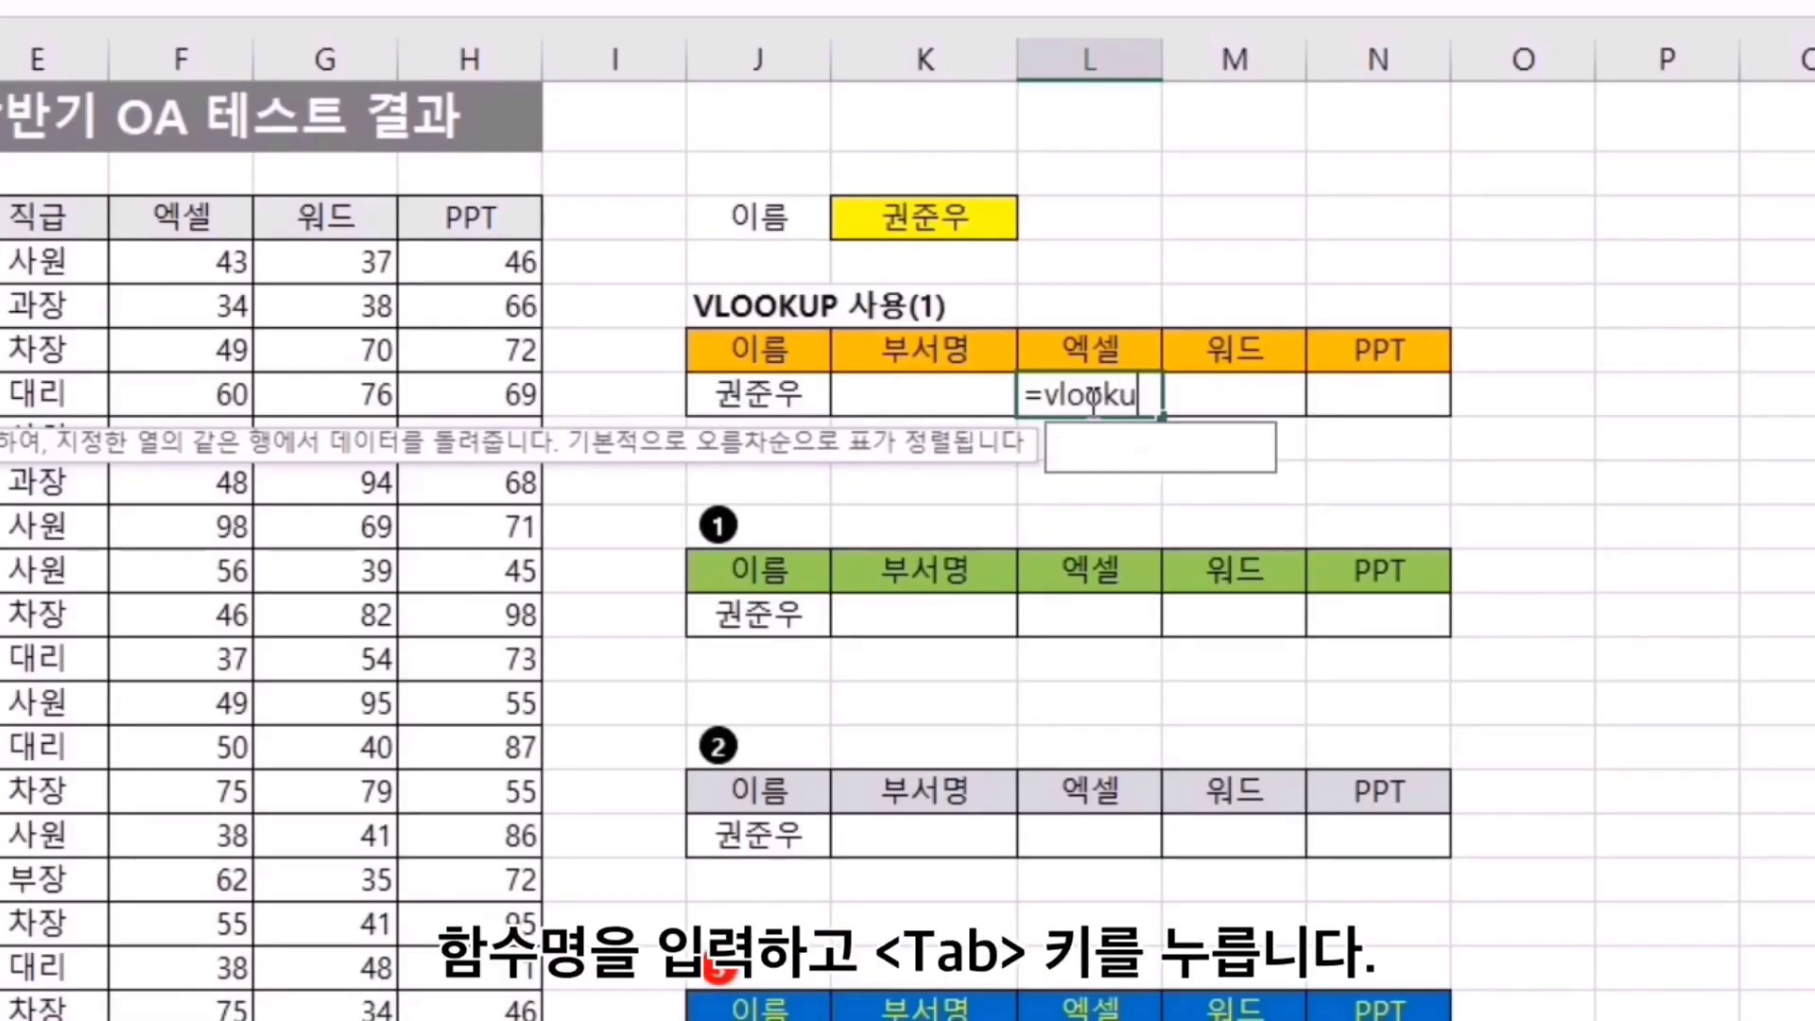
pyautogui.write('p')
pyautogui.press('Tab')
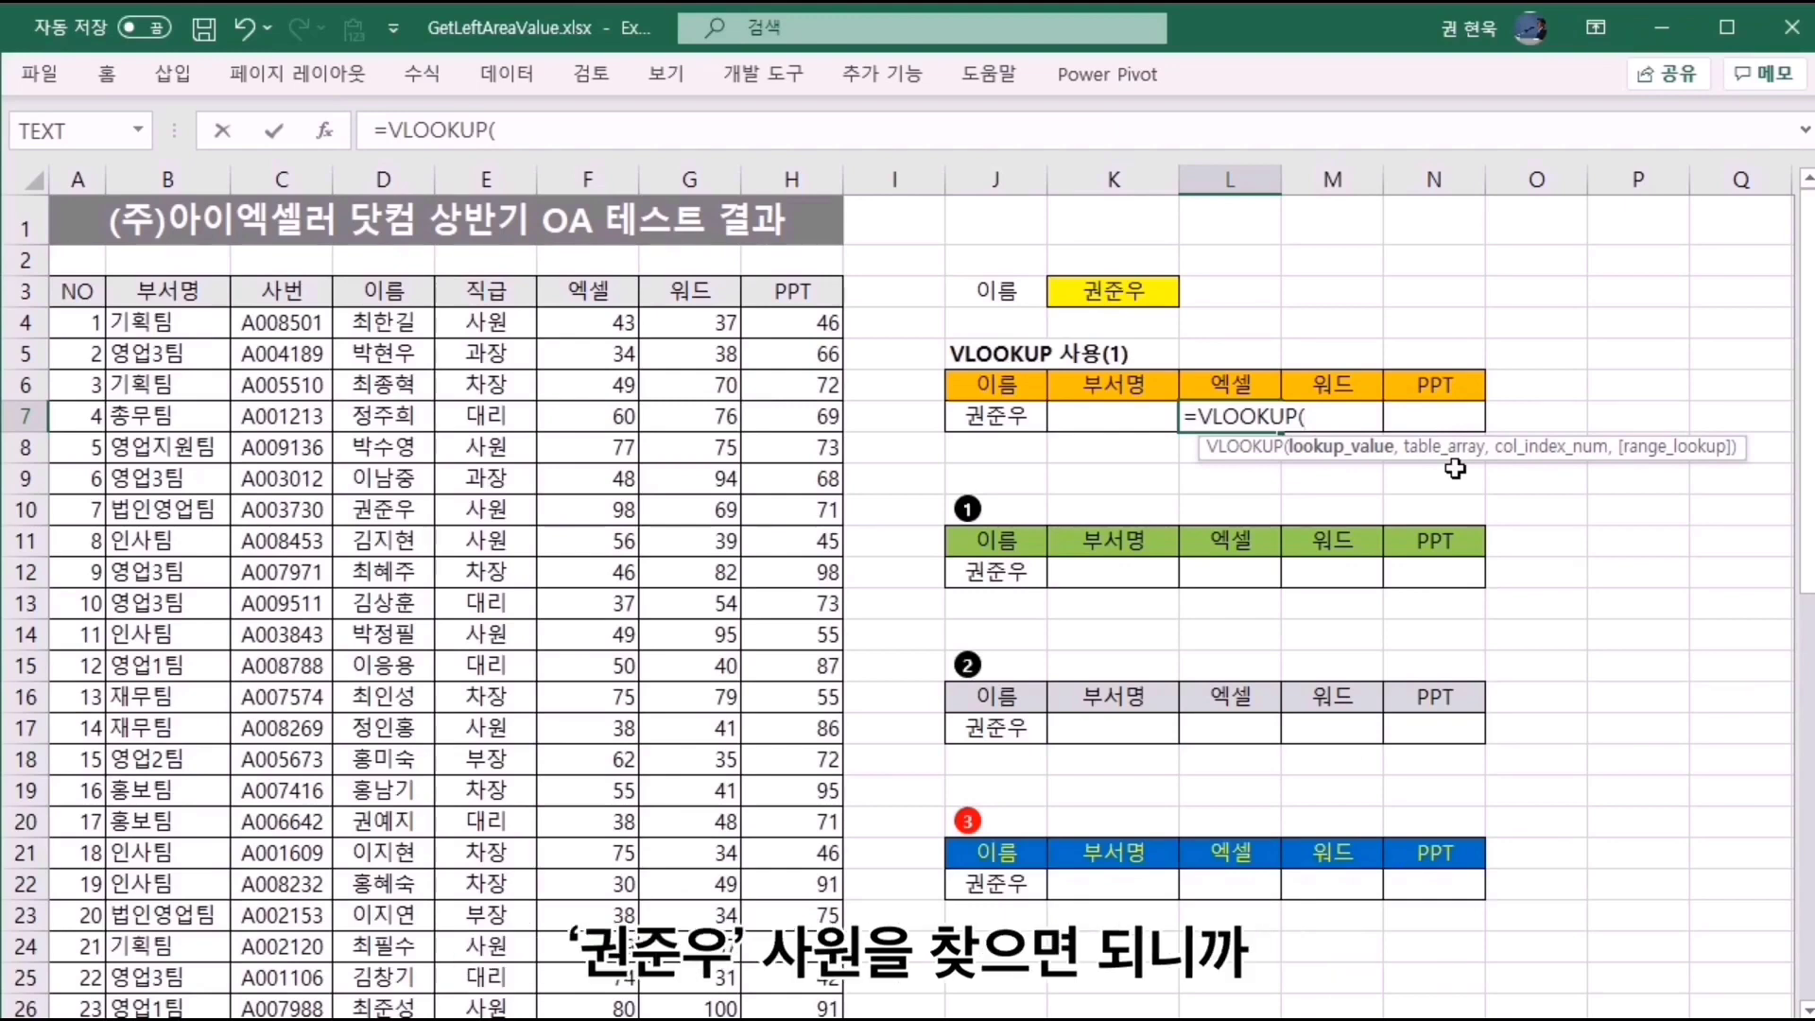
pyautogui.click(1004, 418)
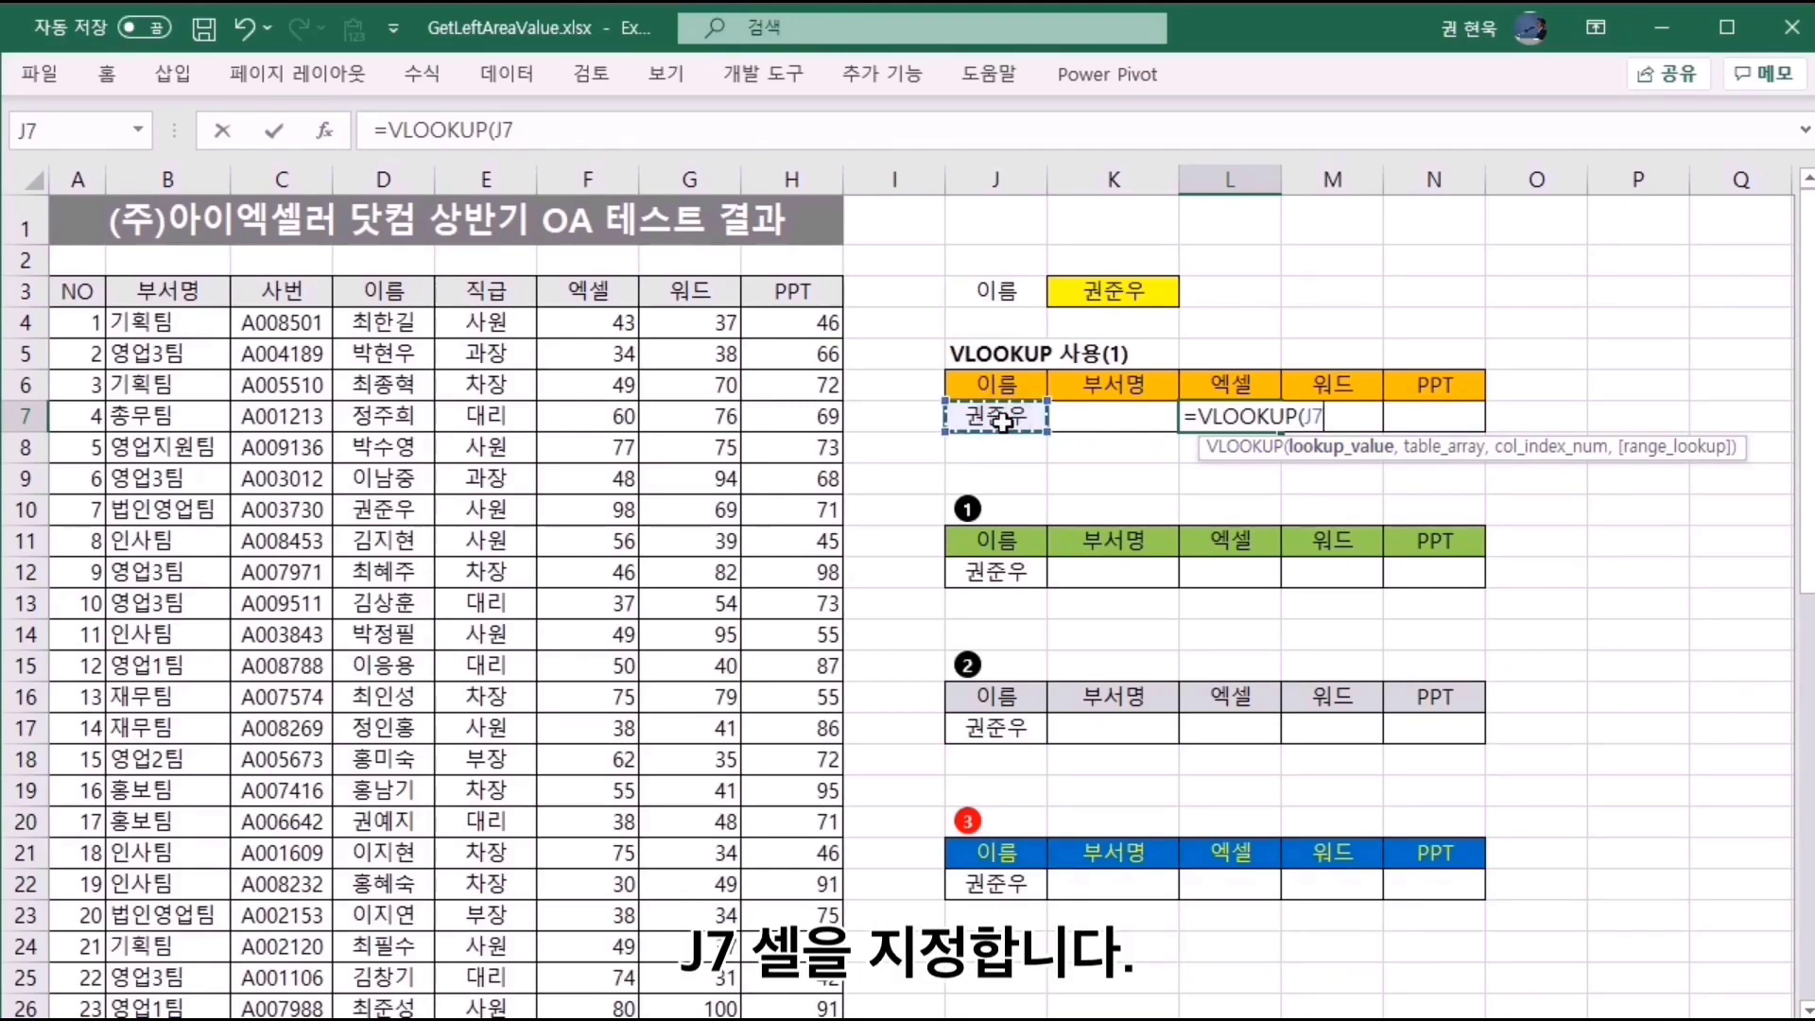
pyautogui.write(',')
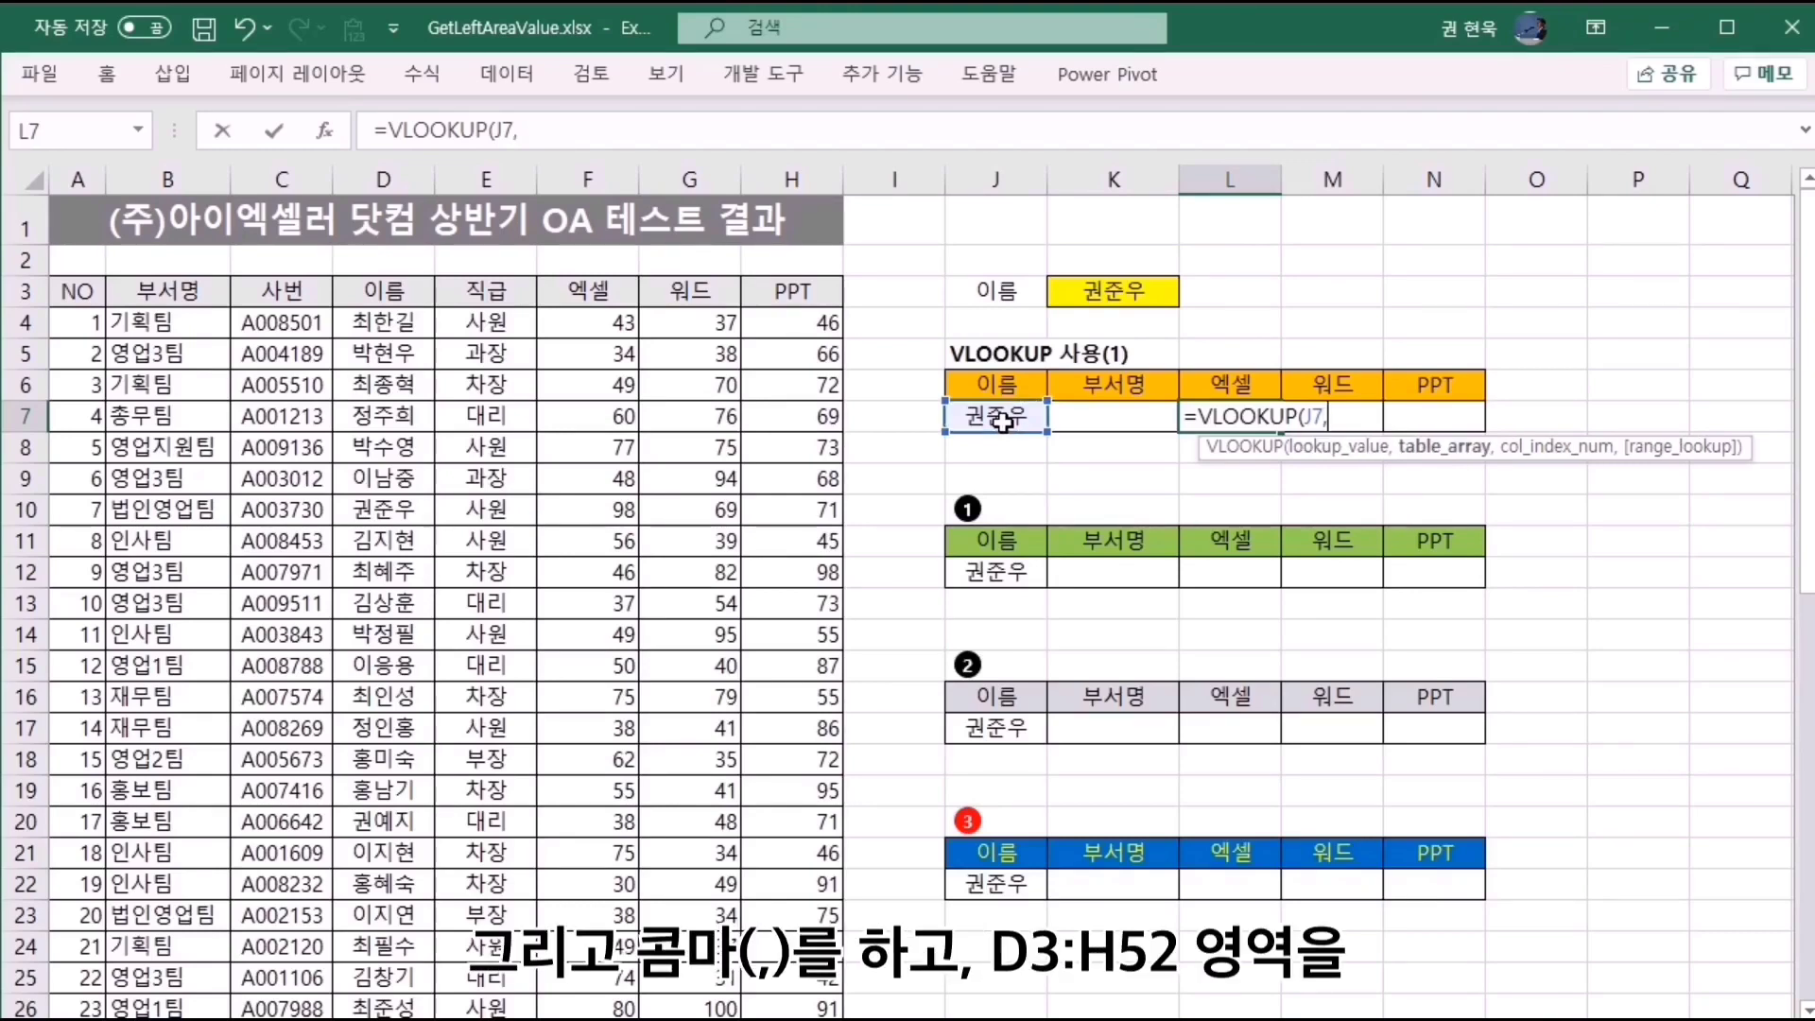
pyautogui.moveTo(376, 293); pyautogui.dragTo(743, 1002)
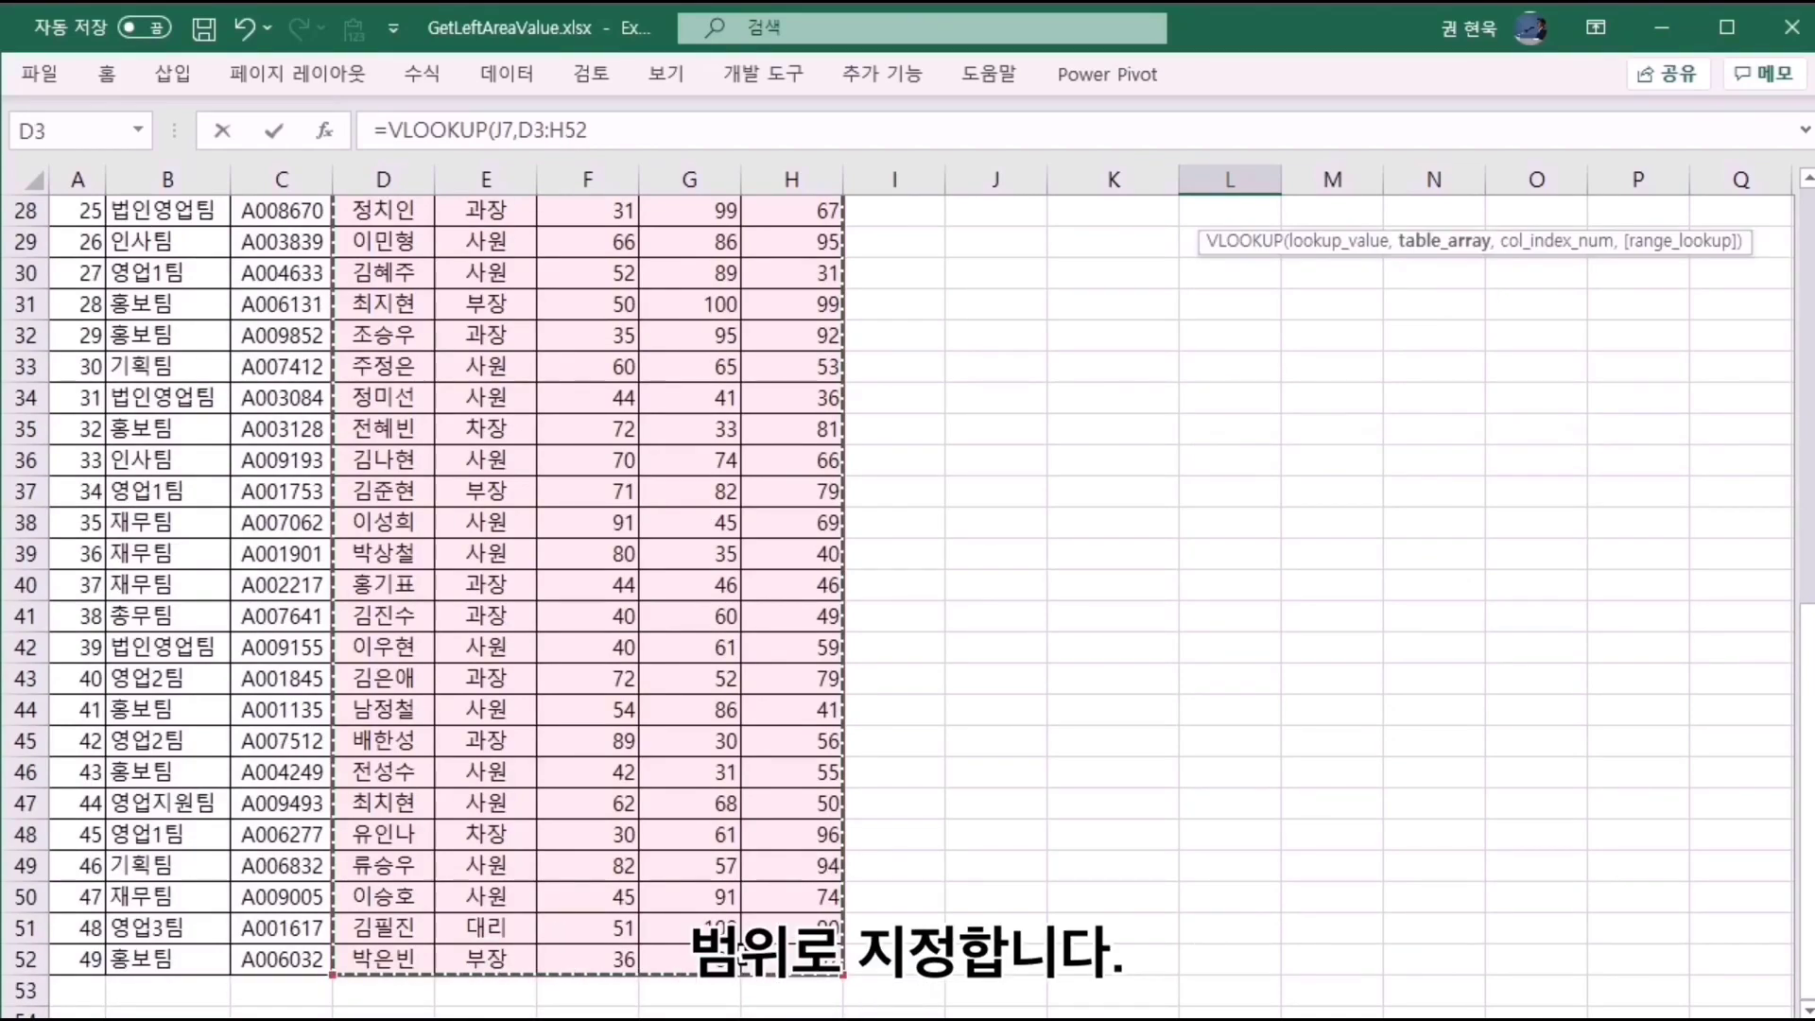
pyautogui.scroll(9, 744, 915)
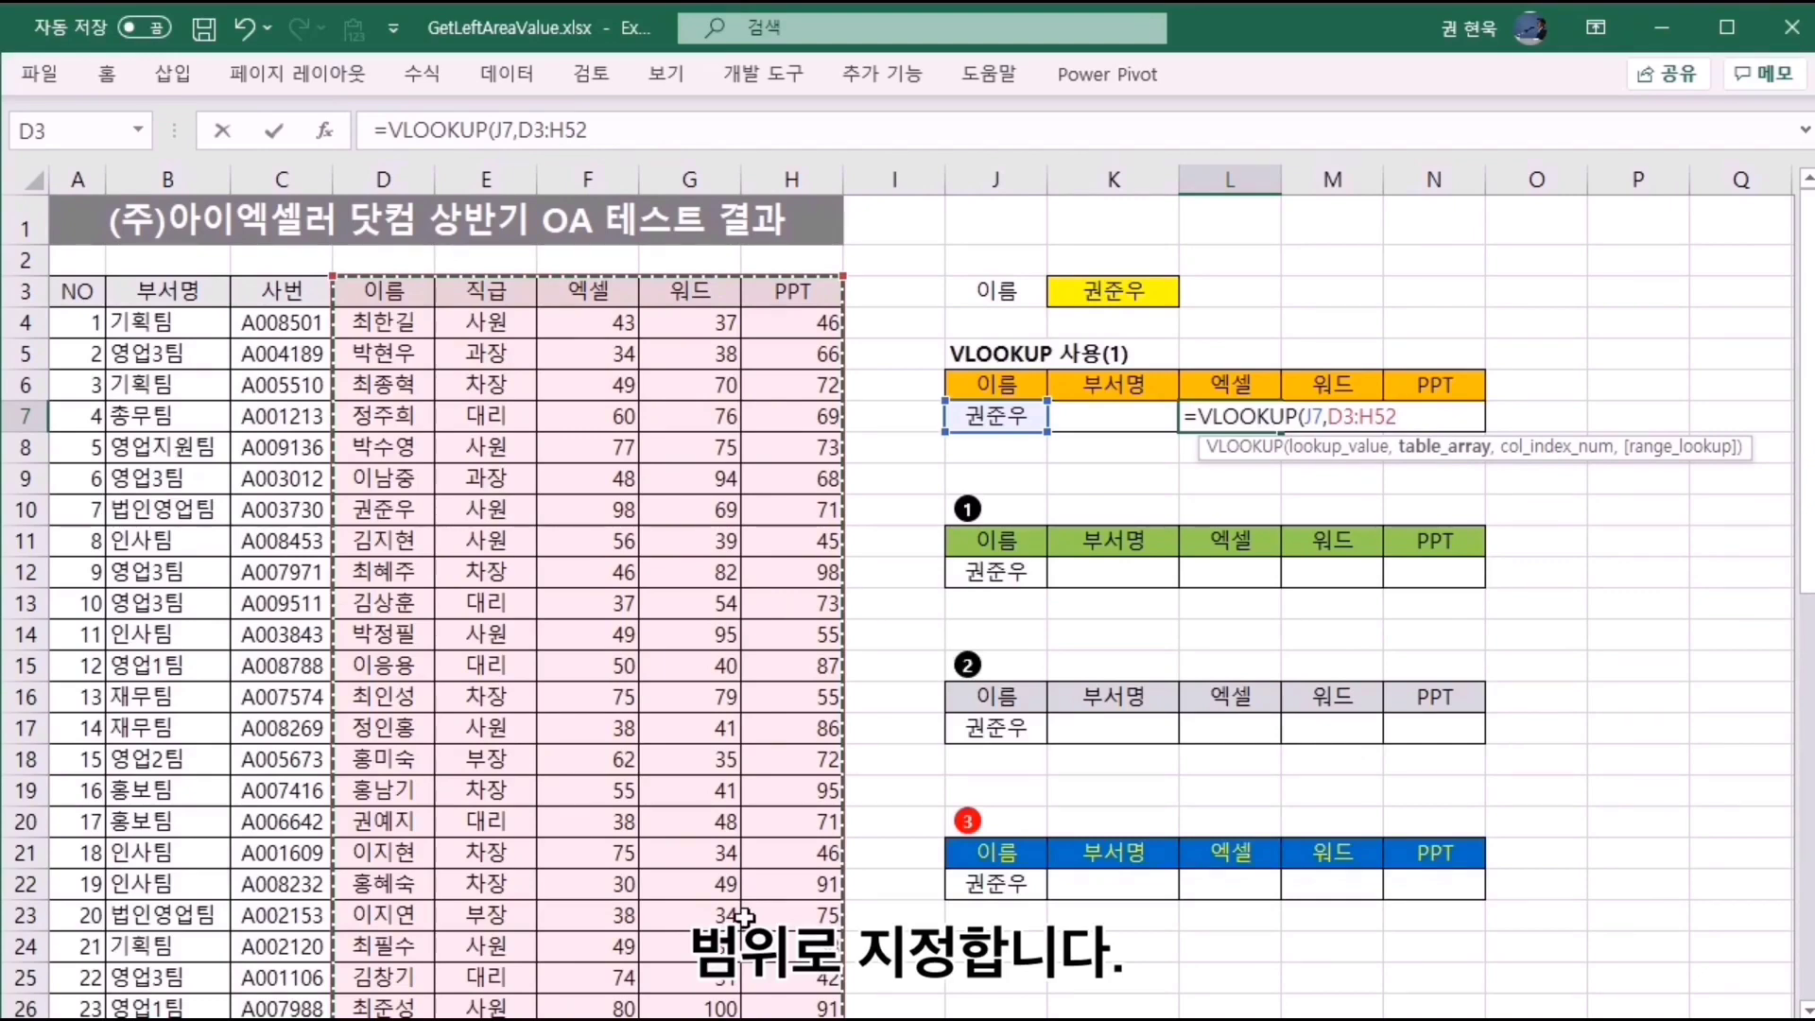
# Complete the L7 VLOOKUP formula with column index 3 and FALSE for an exact match.
pyautogui.write(',')
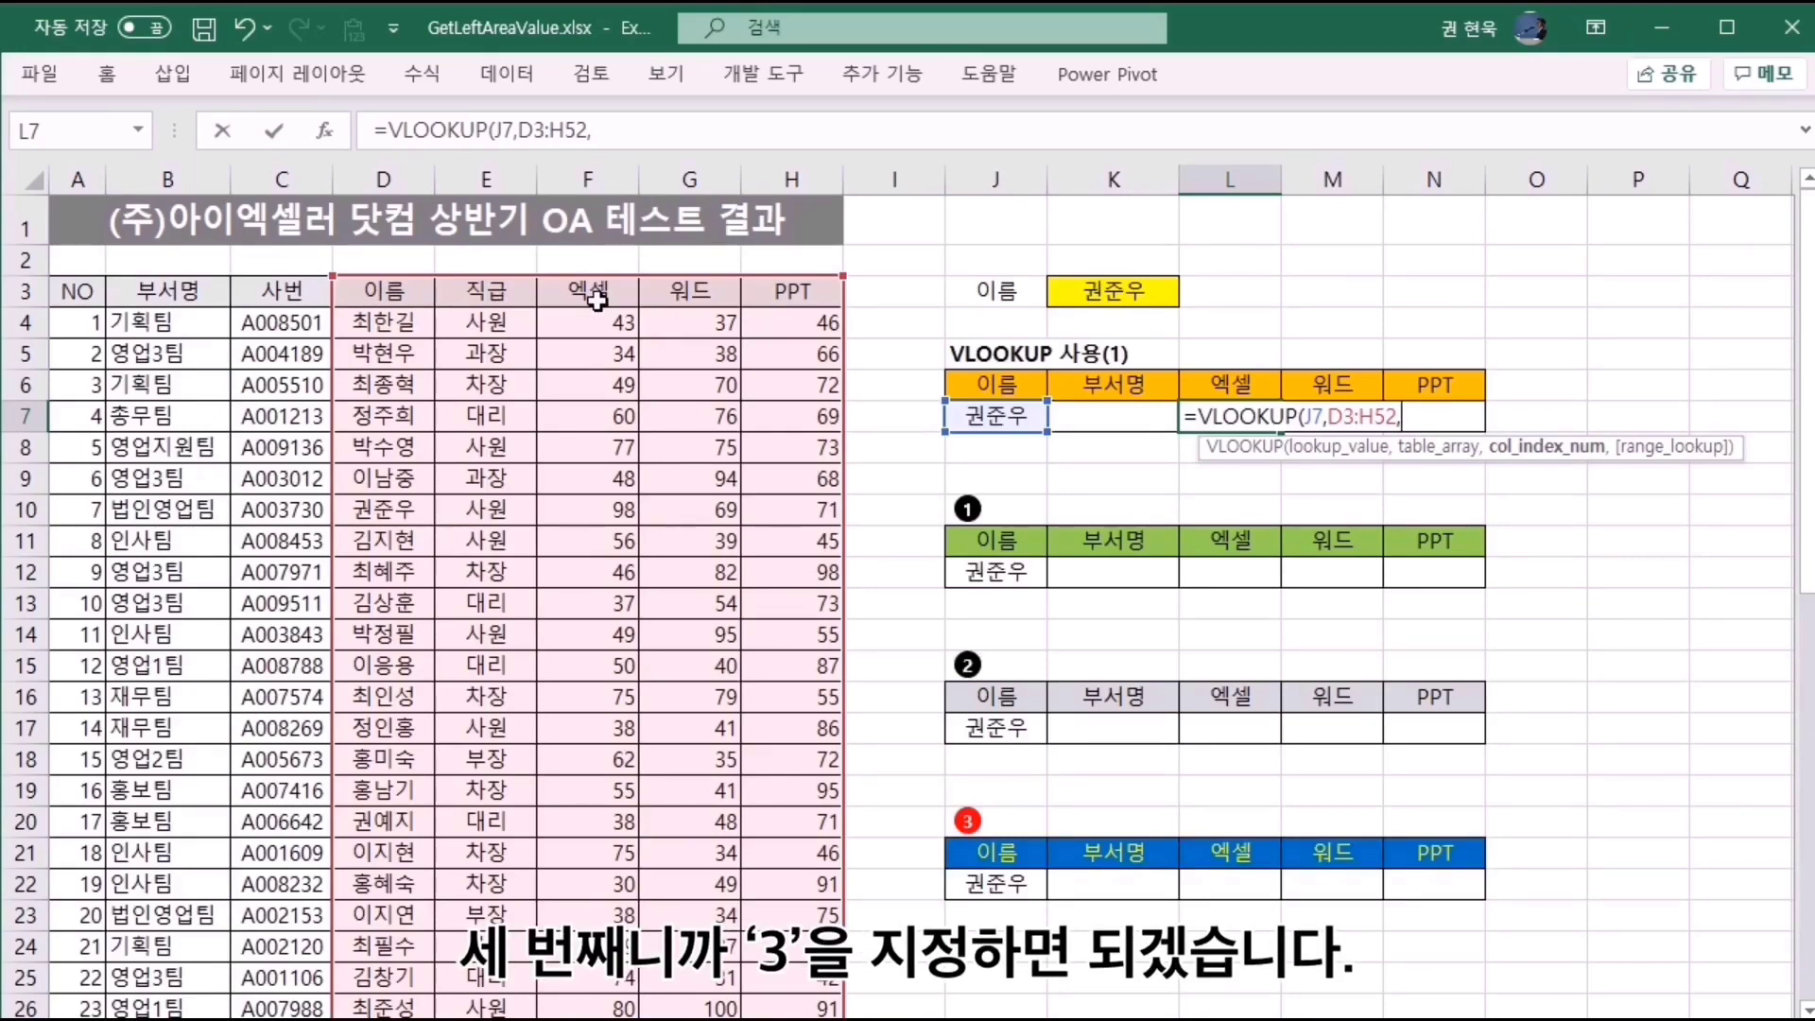
pyautogui.write('3,')
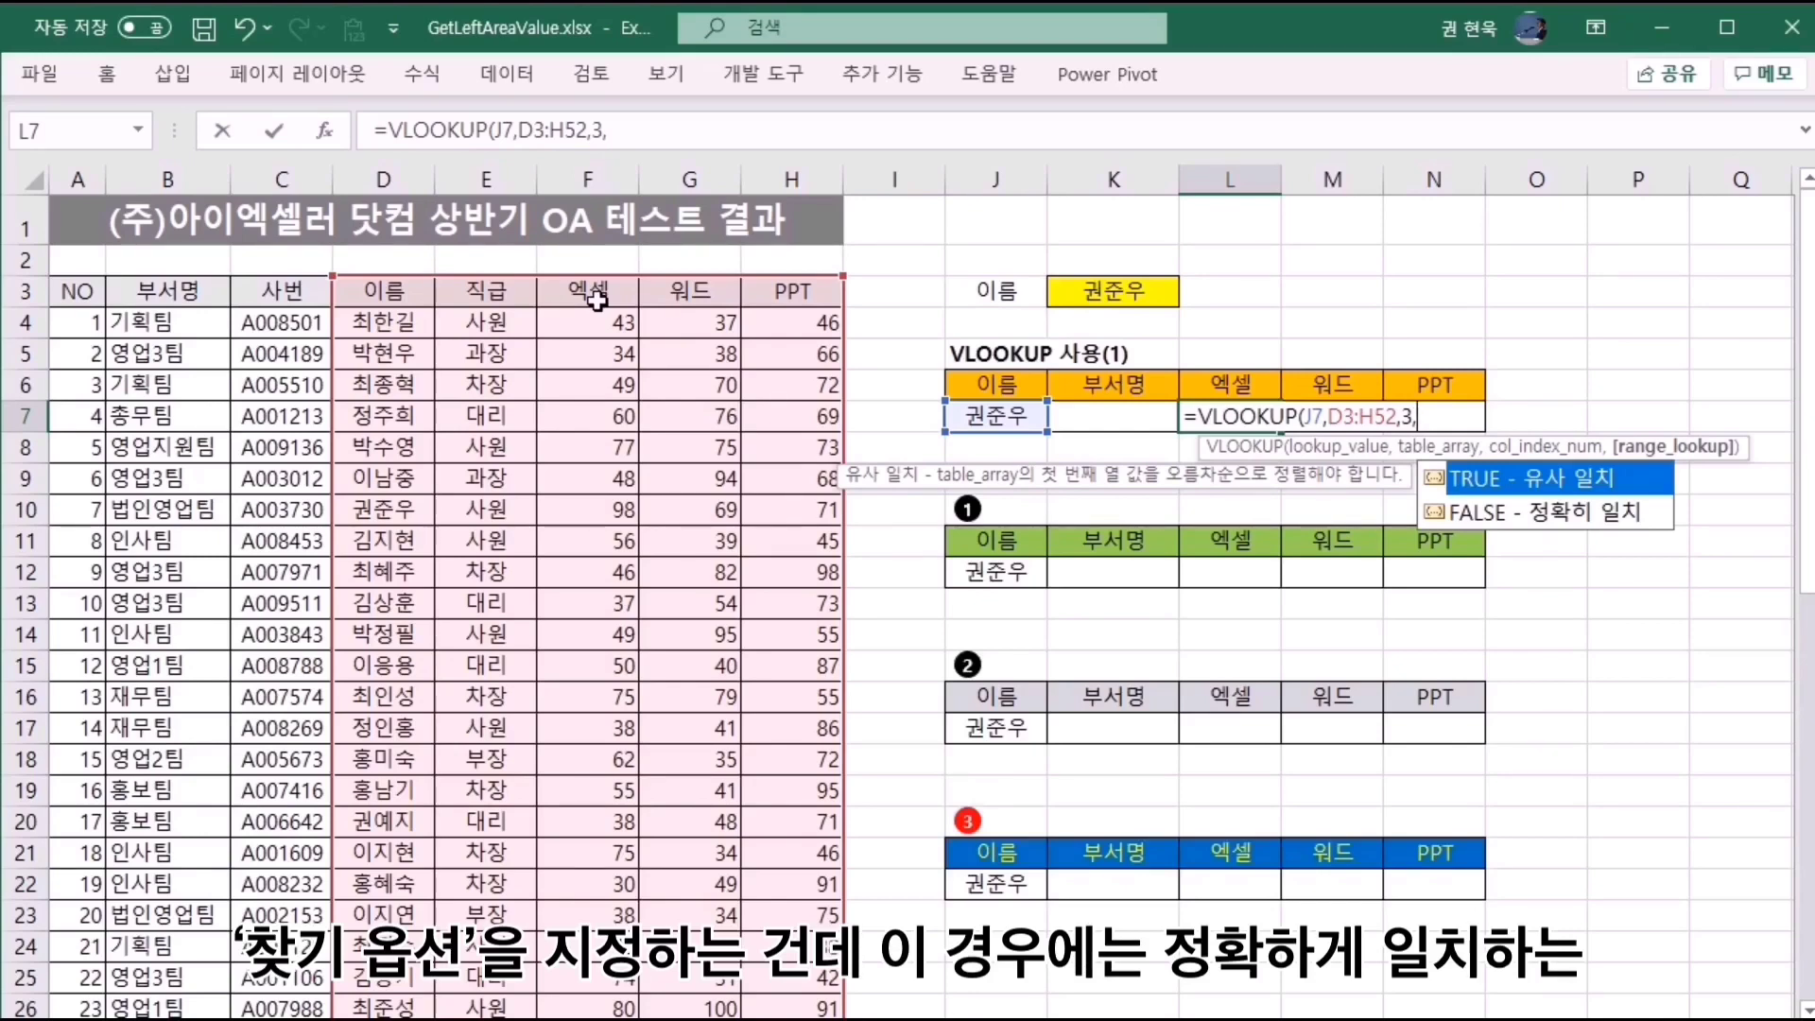
pyautogui.write('fasl')
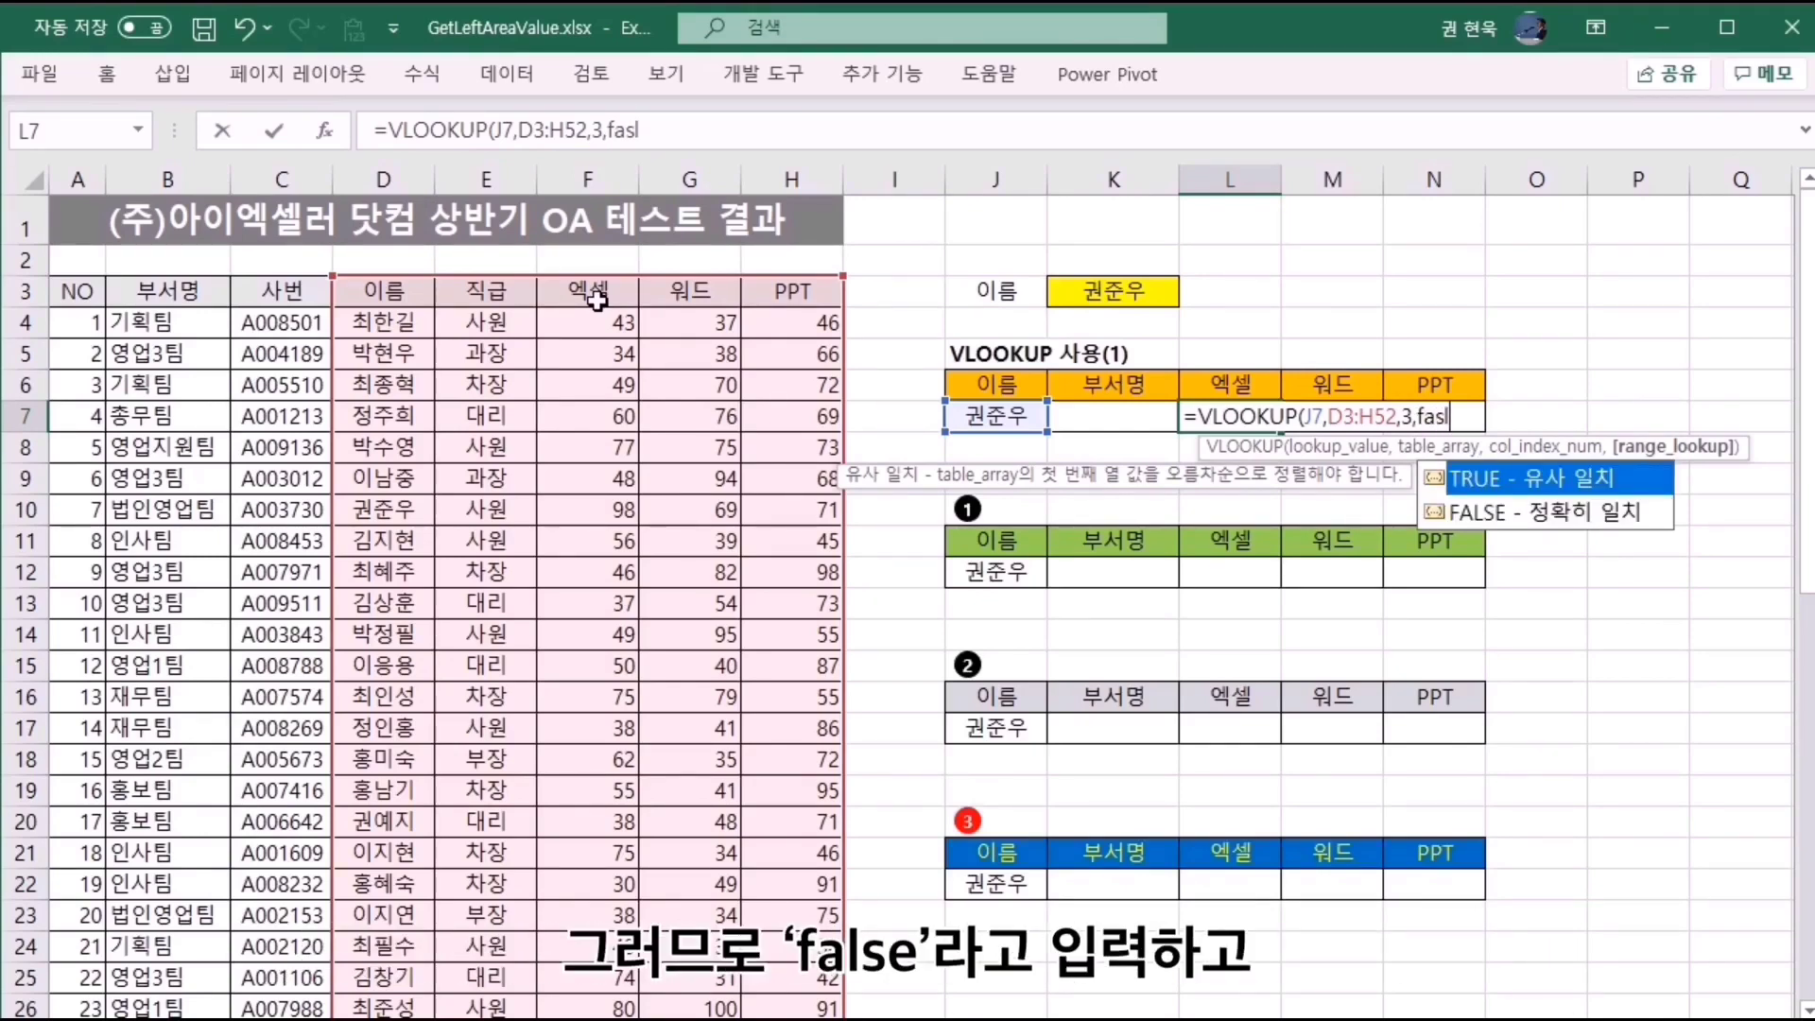
pyautogui.press('BackSpace')
pyautogui.press('BackSpace')
pyautogui.write('lse')
pyautogui.press('Return')
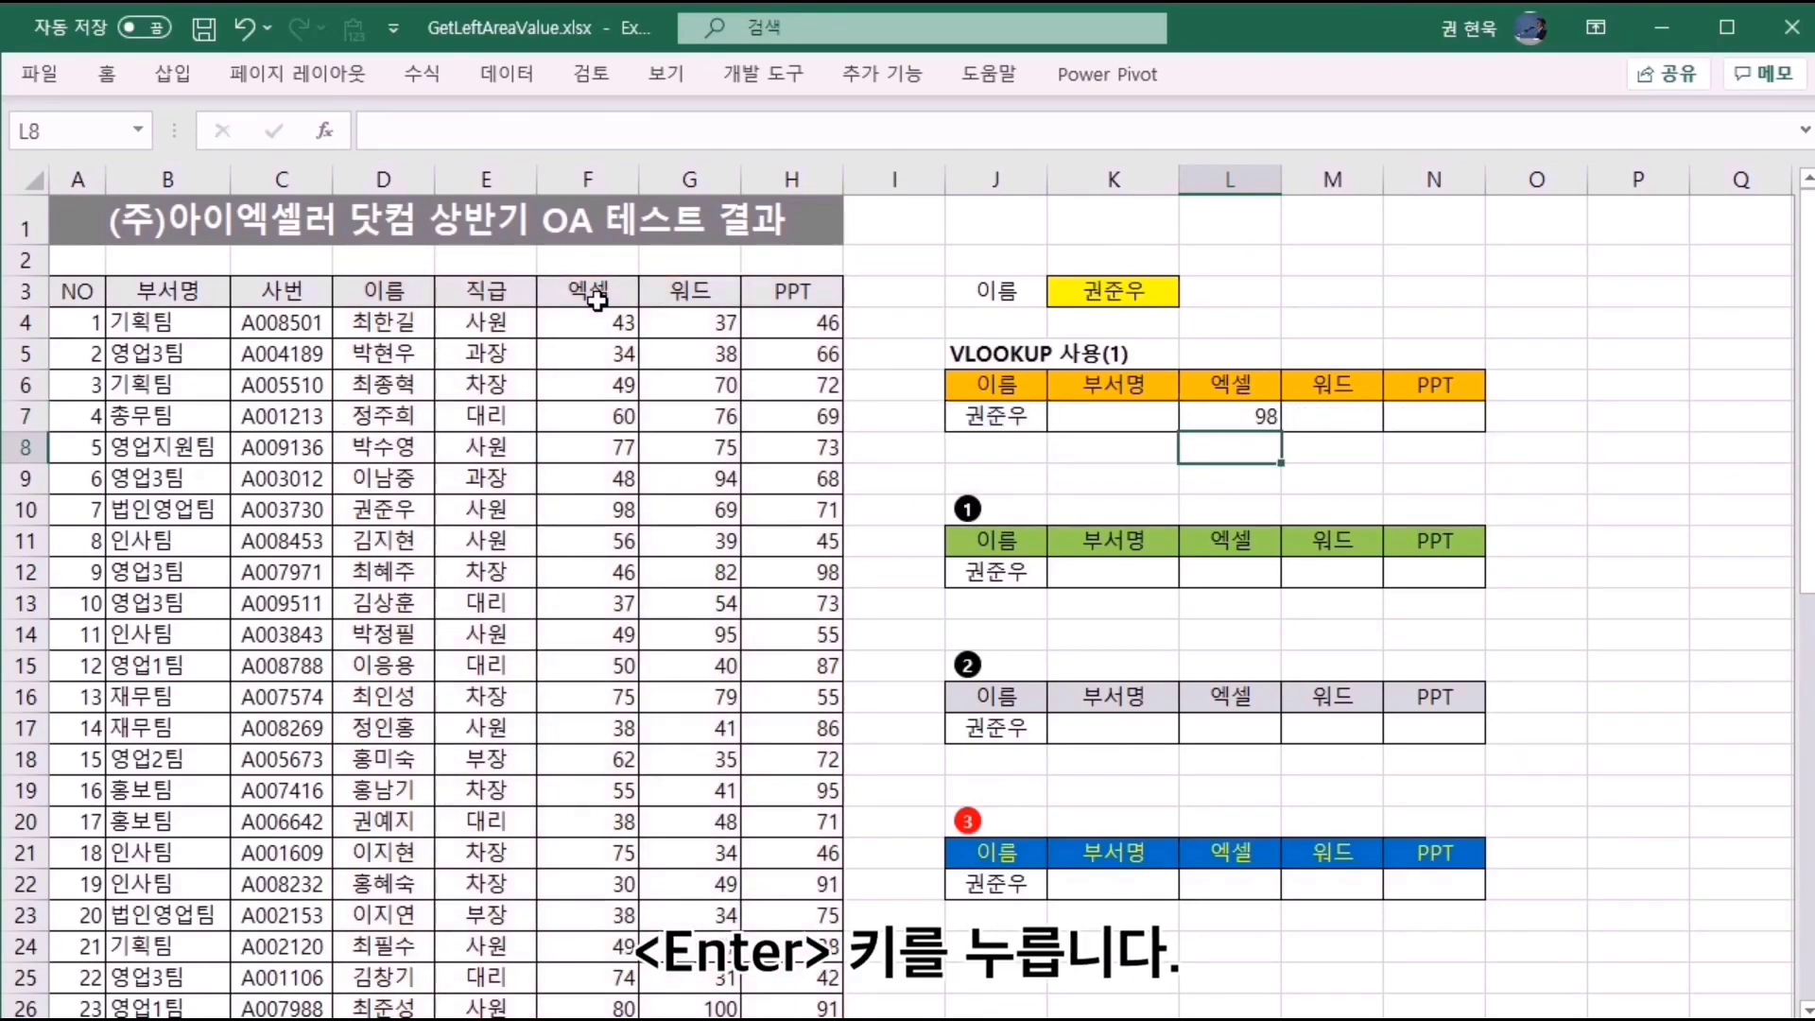
# Make the L7 formula's references absolute as $J$7 and $D$3:$H$52, and fill the formula across to N7.
pyautogui.click(1238, 420)
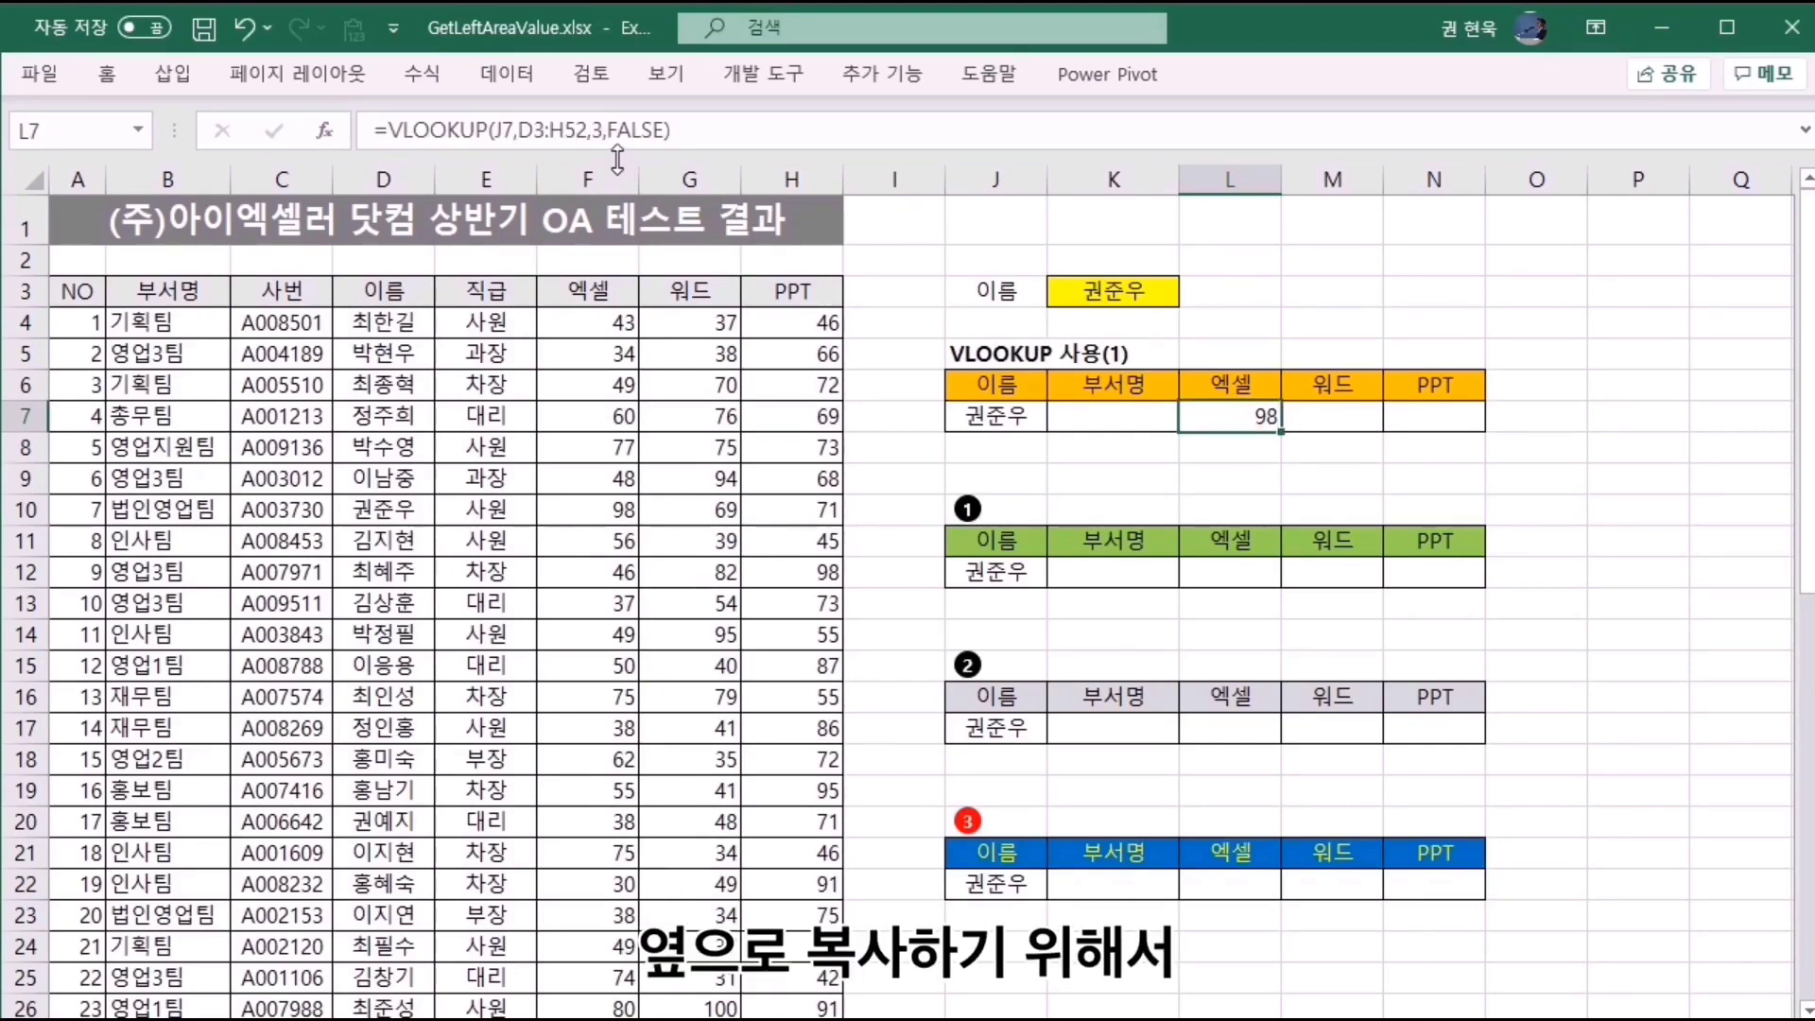
pyautogui.click(504, 127)
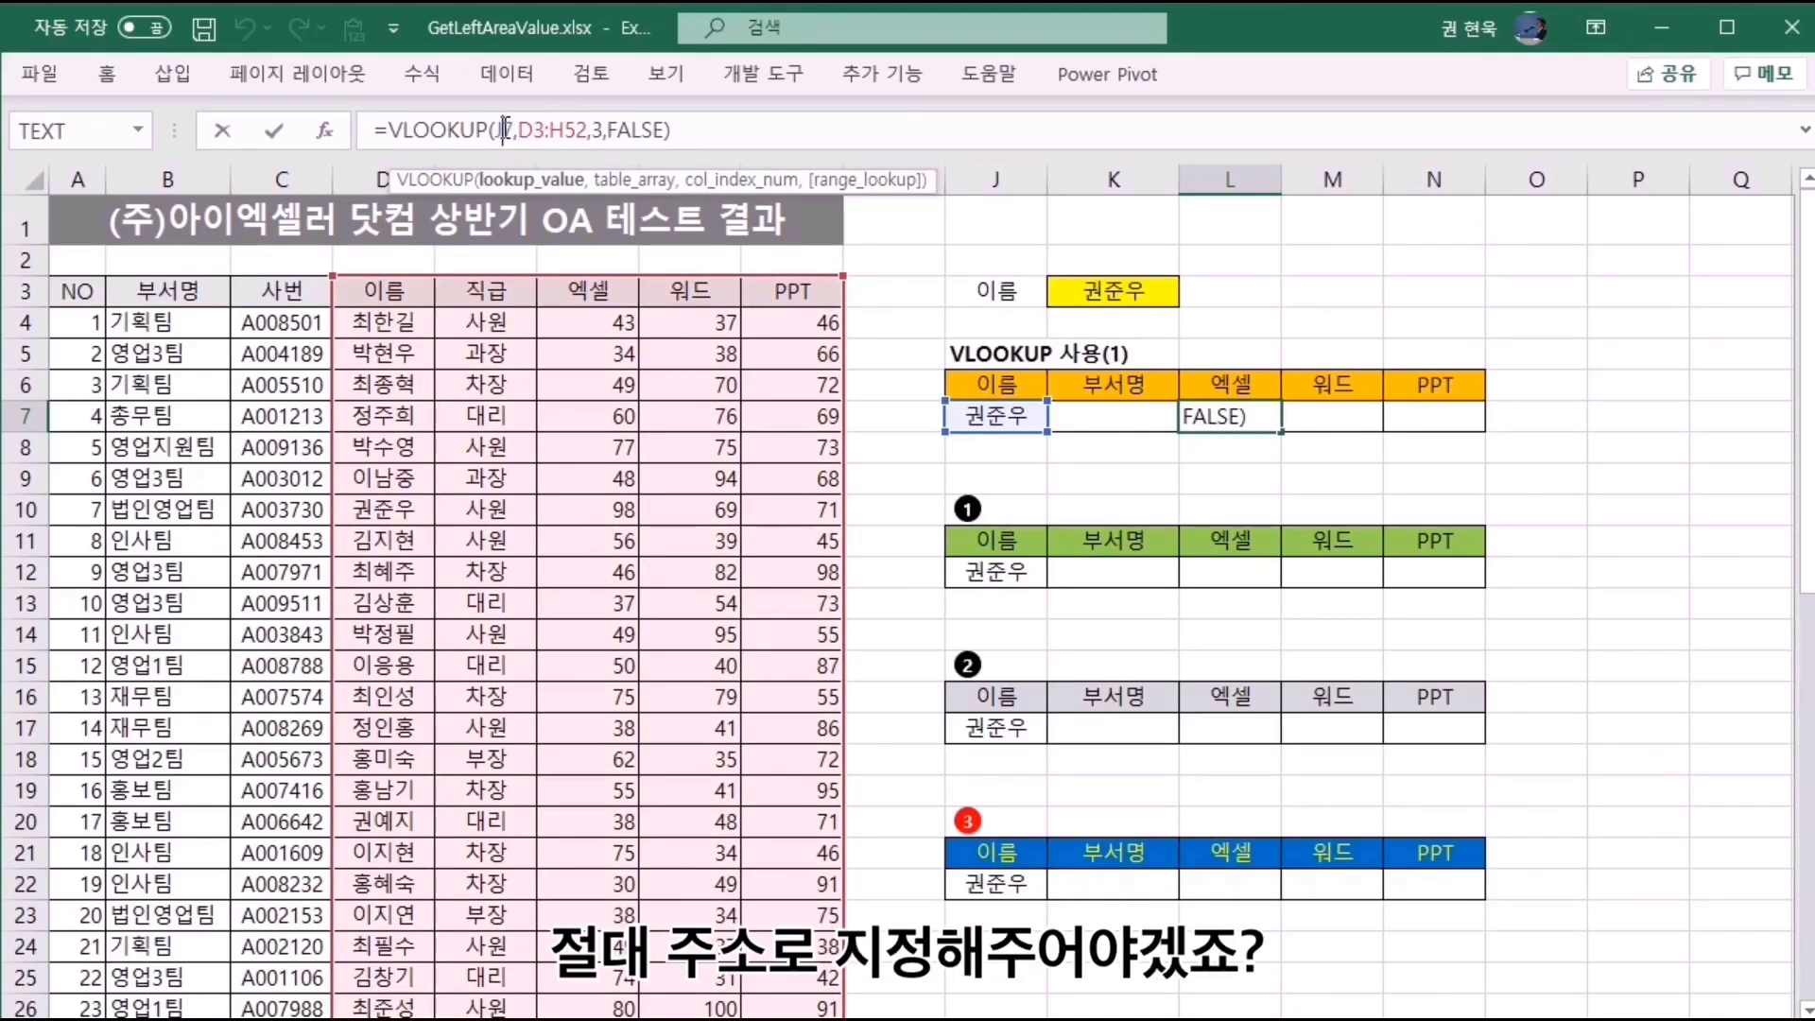
pyautogui.moveTo(506, 128); pyautogui.dragTo(563, 139)
pyautogui.press('F4')
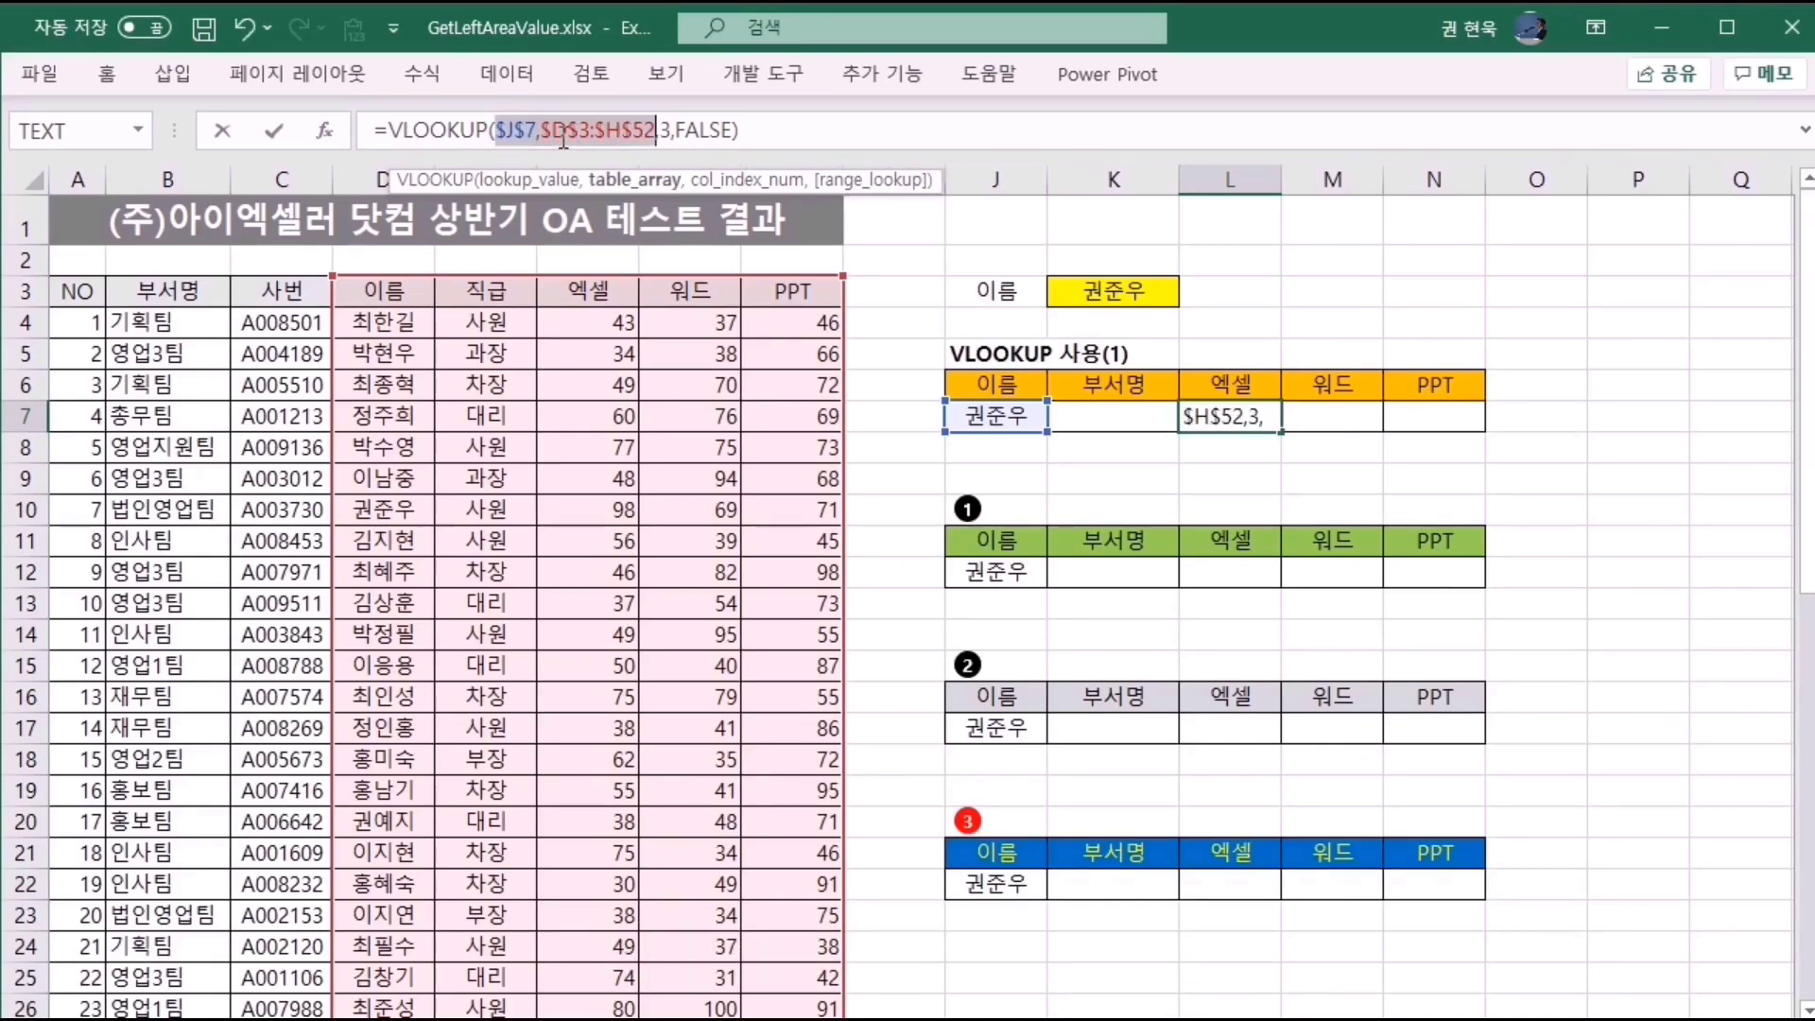
pyautogui.click(743, 129)
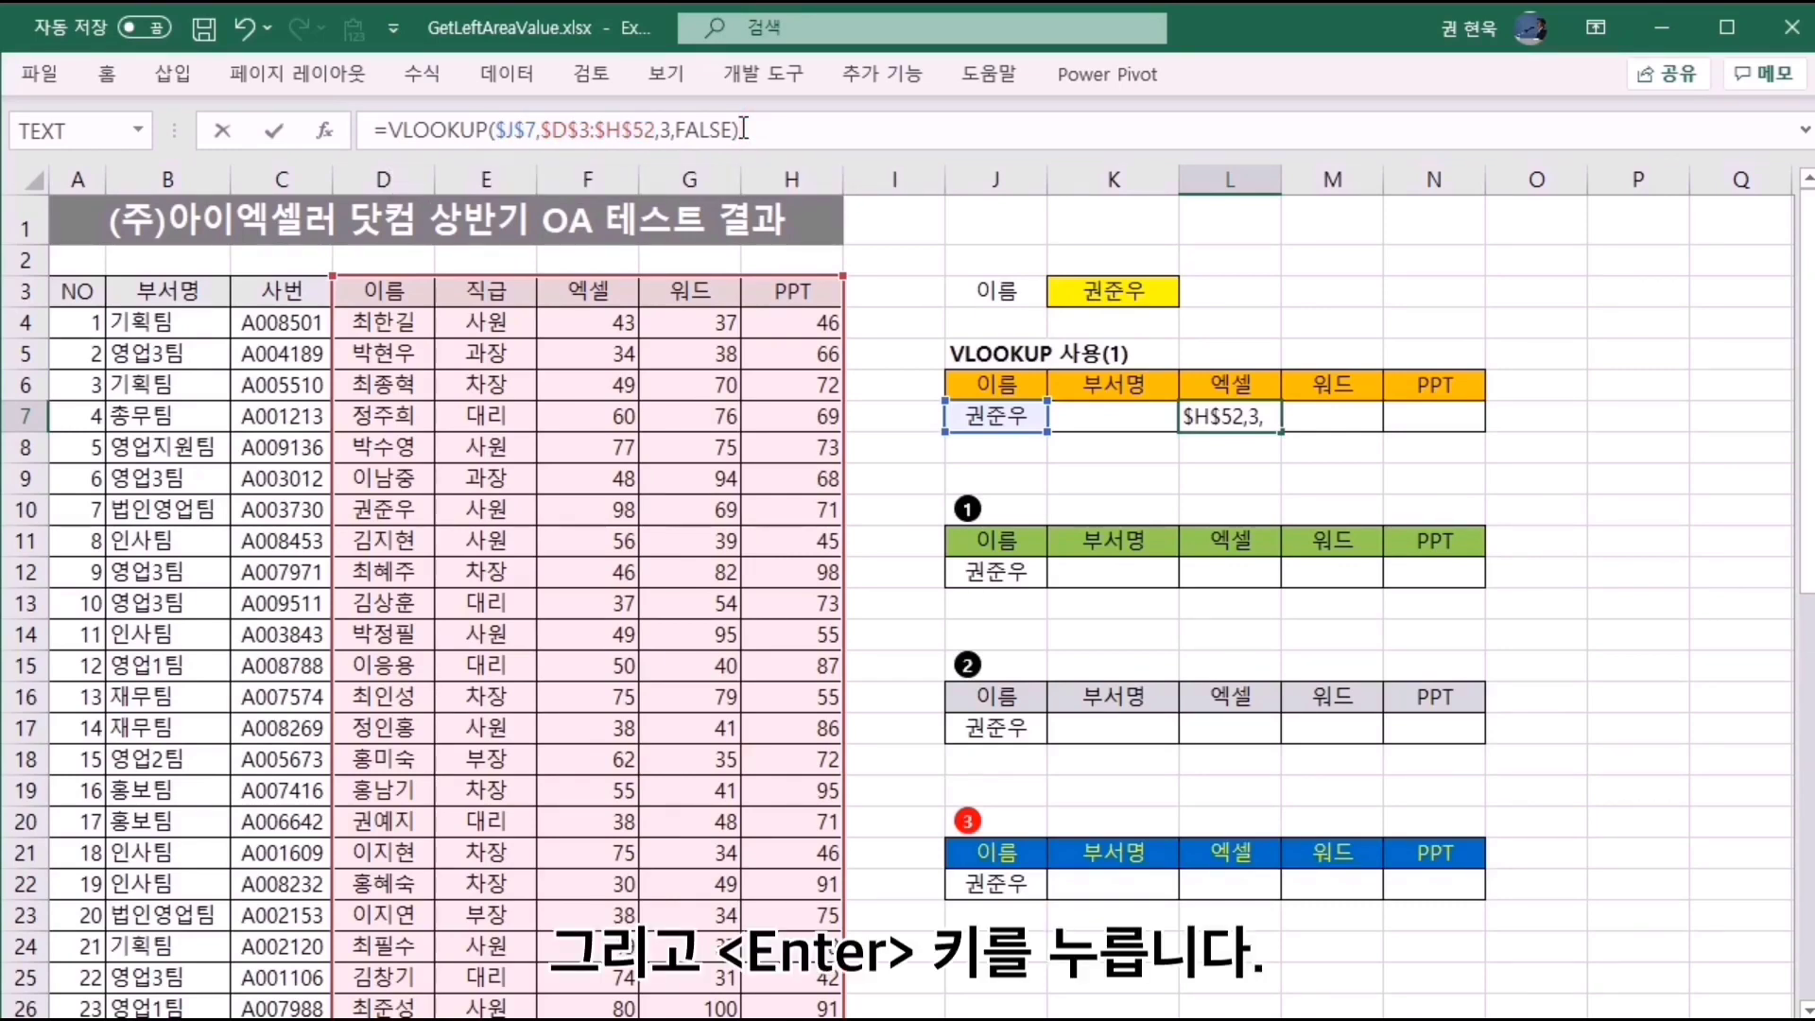
pyautogui.press('Return')
pyautogui.click(1255, 412)
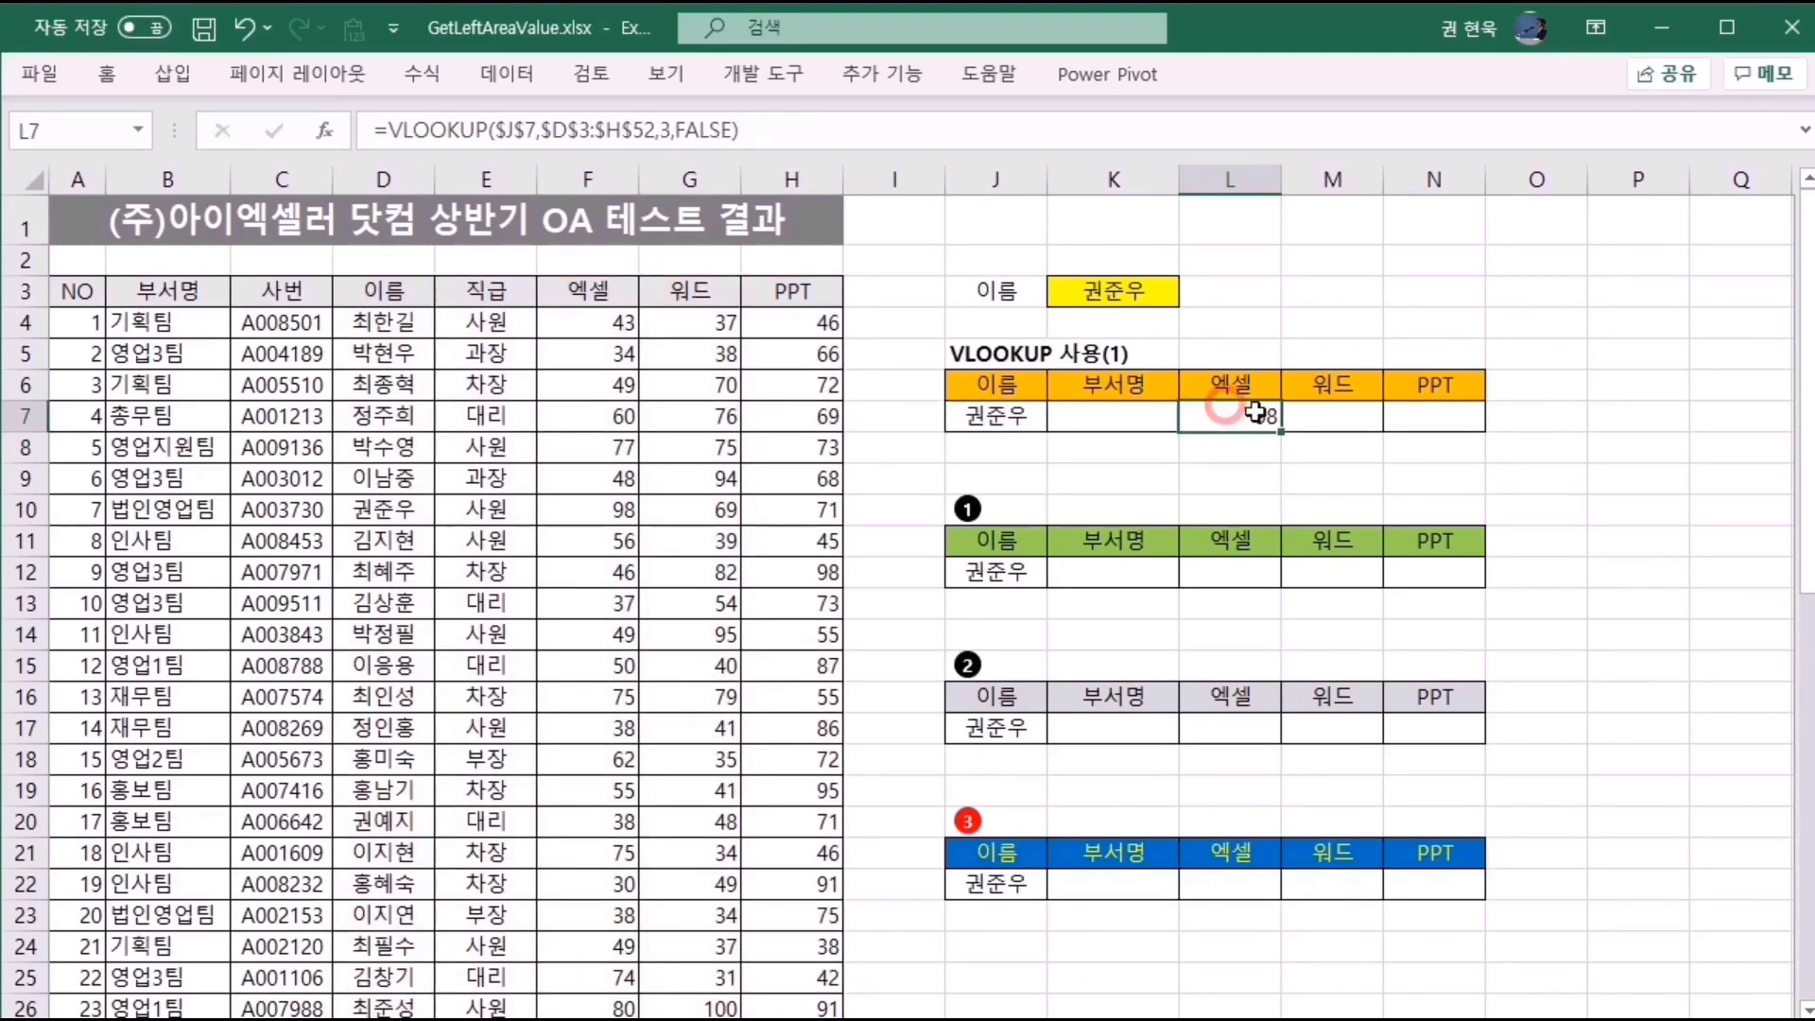
pyautogui.moveTo(1281, 432); pyautogui.dragTo(1455, 433)
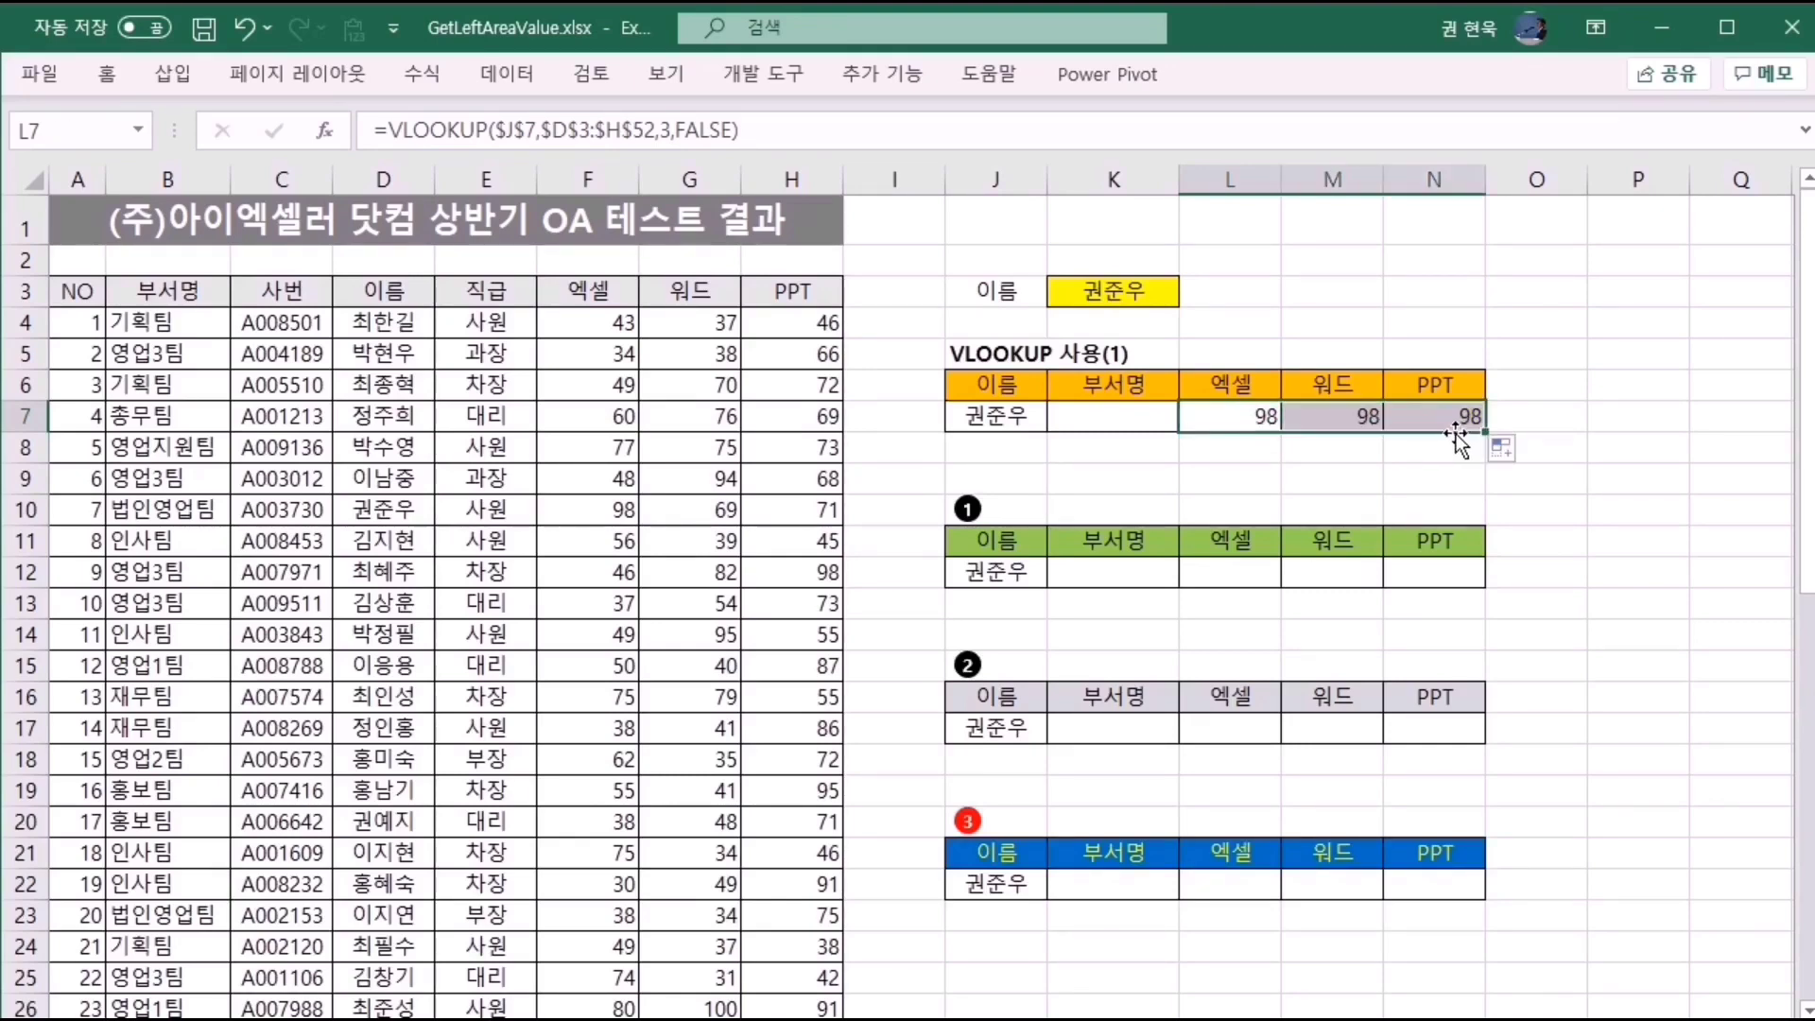
# Set the column index of the VLOOKUP formula in M7, the 워드 cell, to 4.
pyautogui.click(1342, 420)
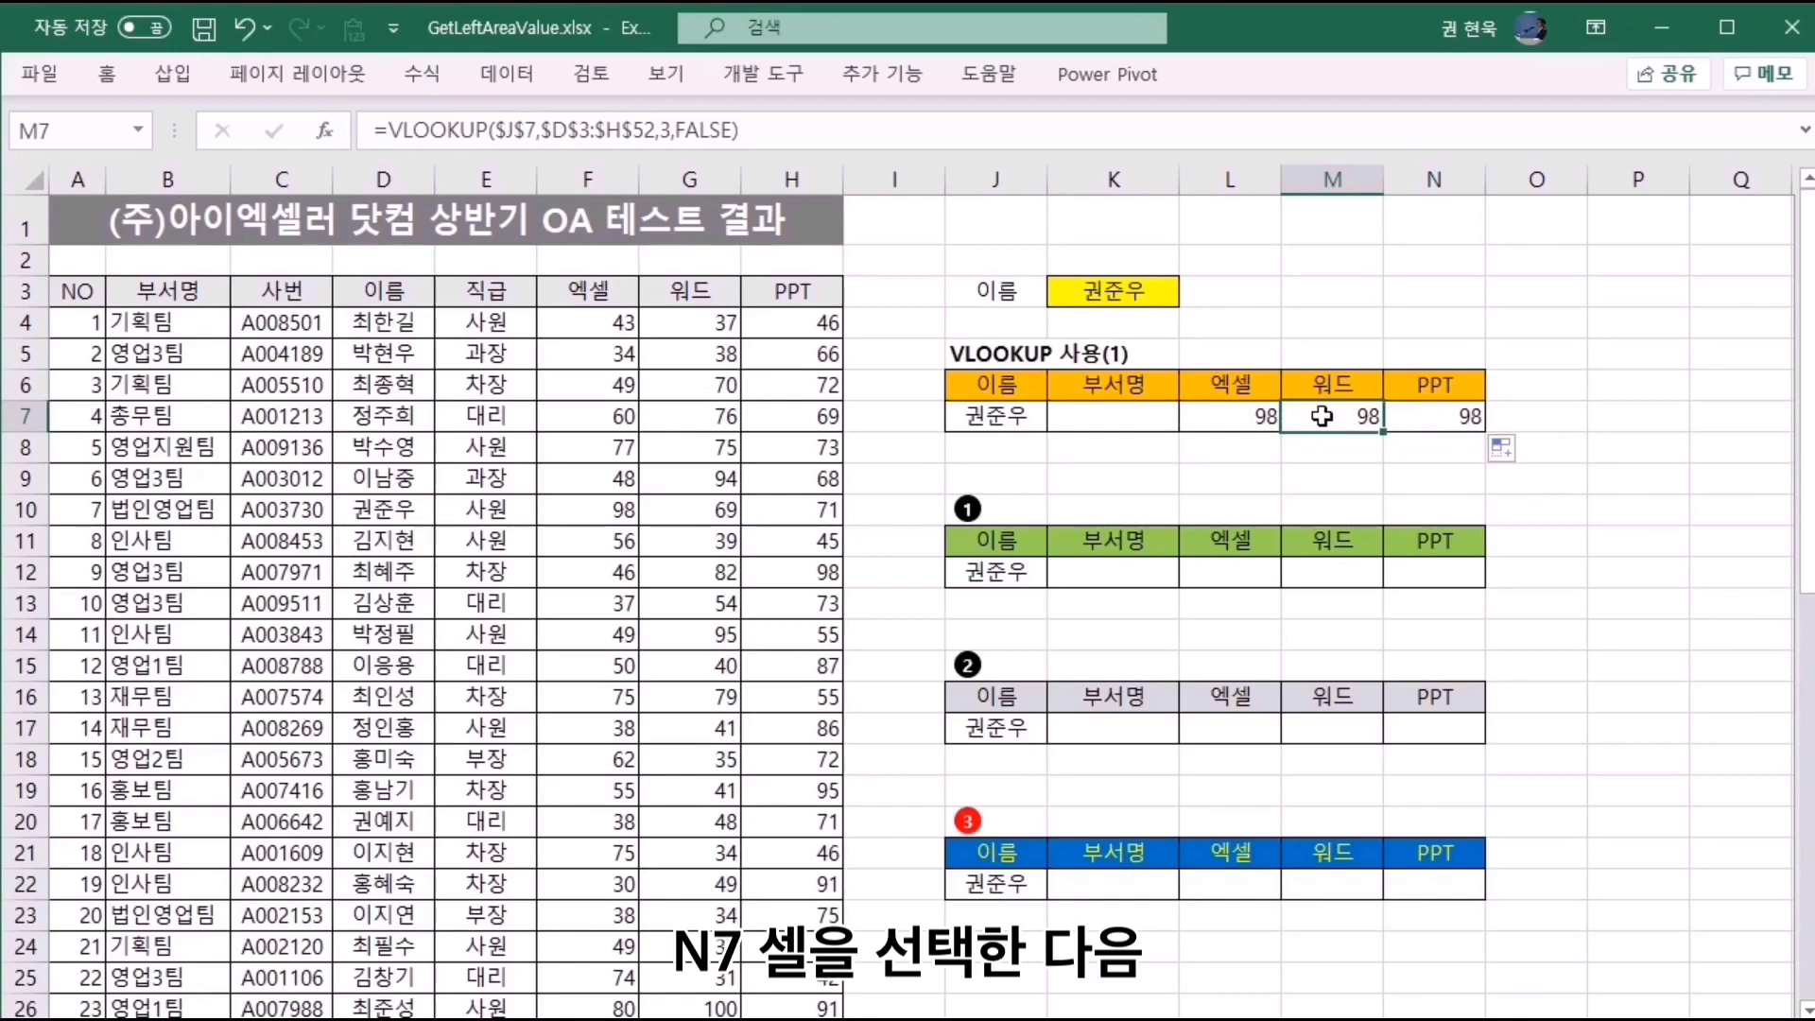
pyautogui.click(657, 130)
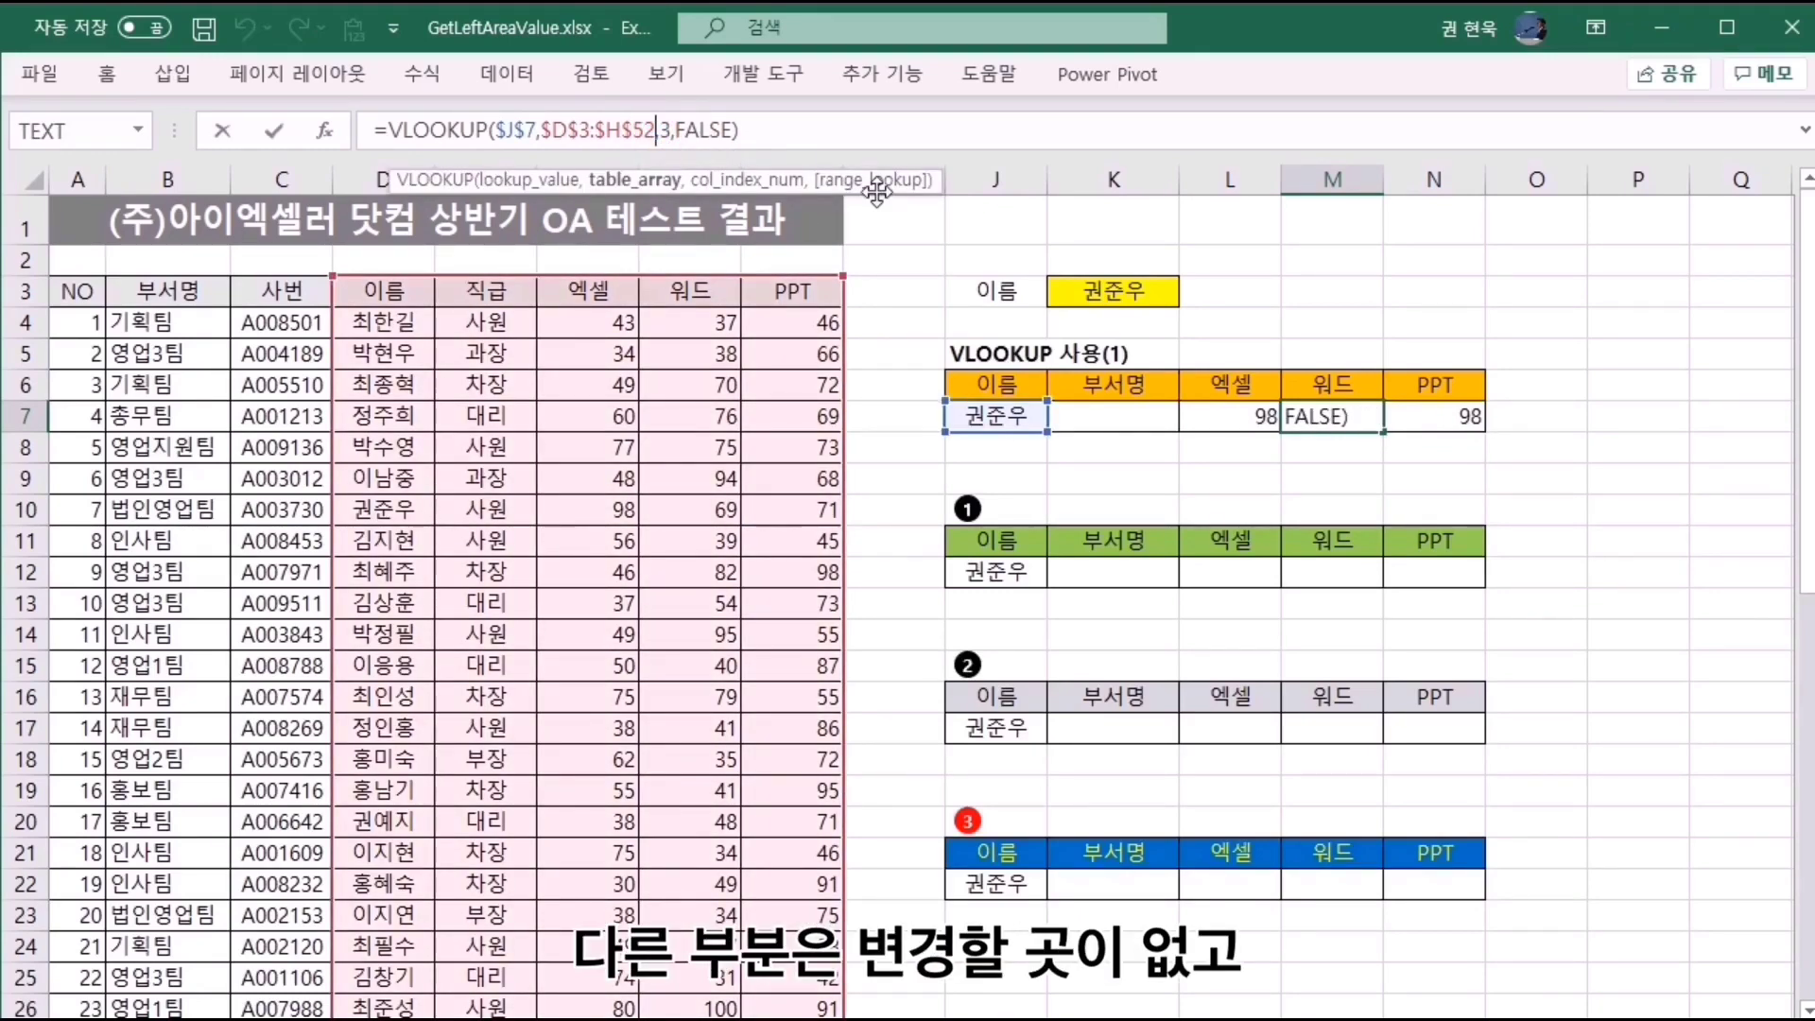
pyautogui.press('Right')
pyautogui.hotkey('shift', 'Right')
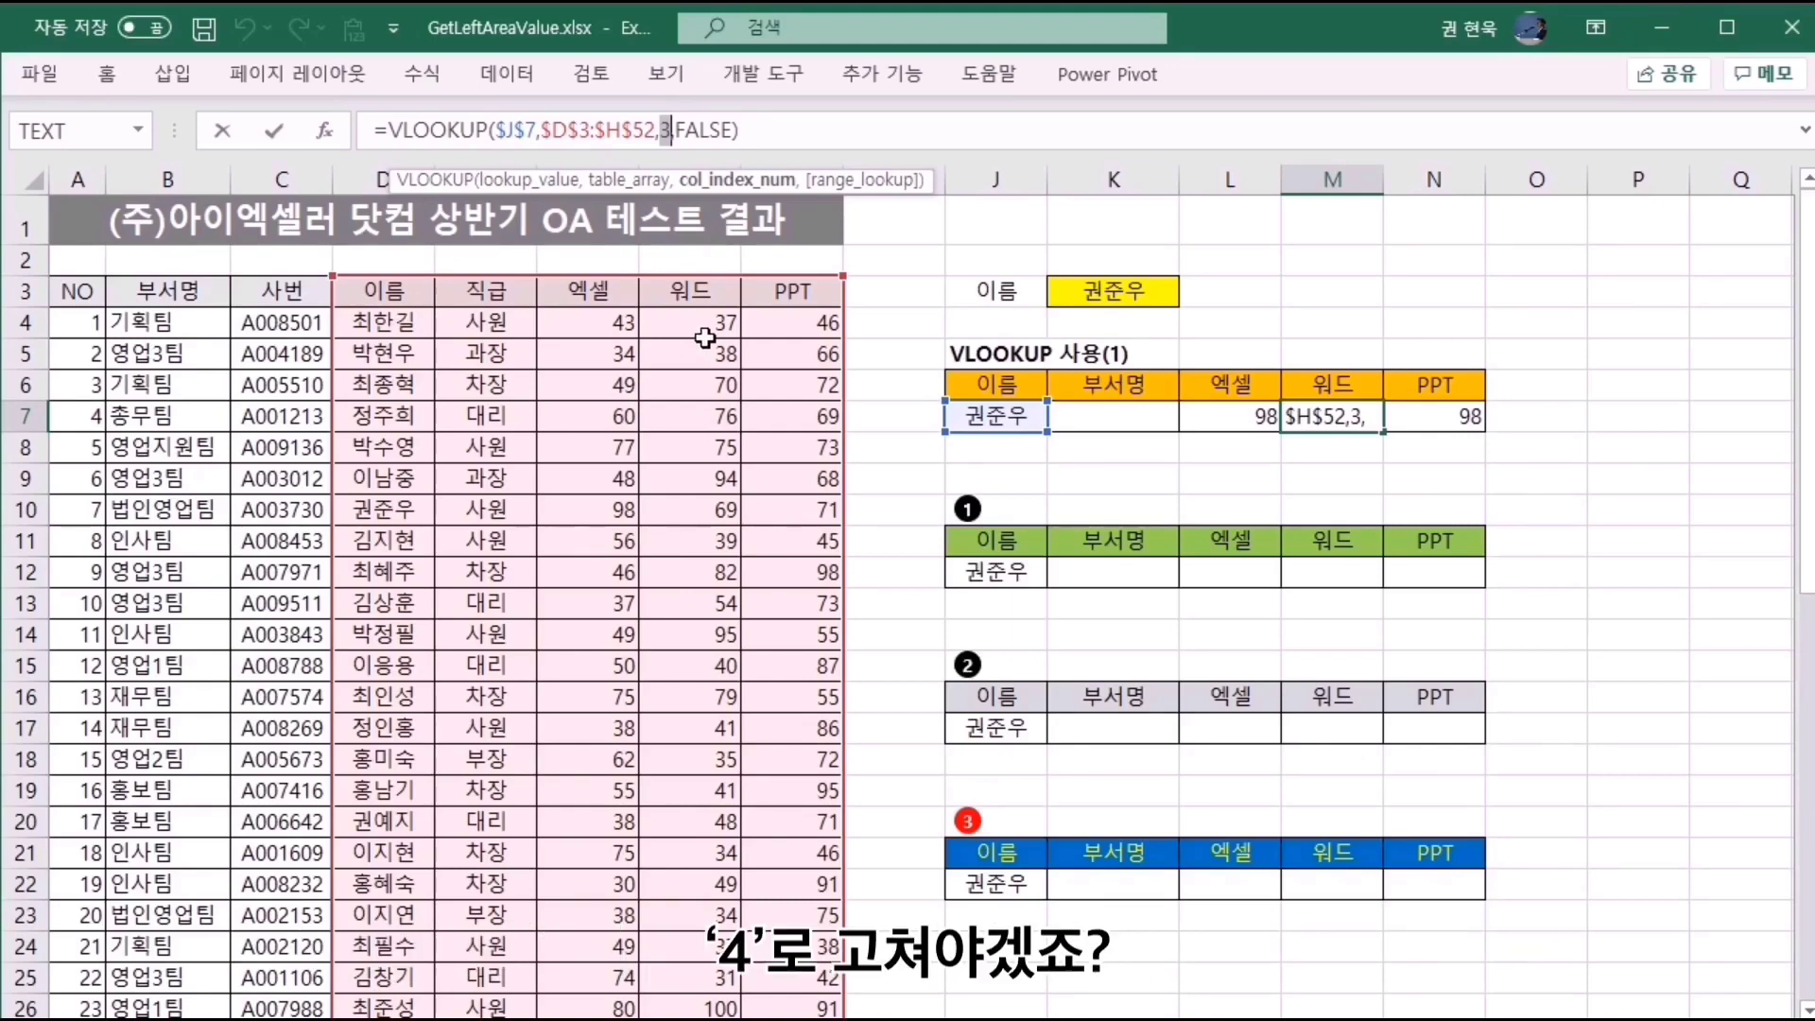
pyautogui.write('4')
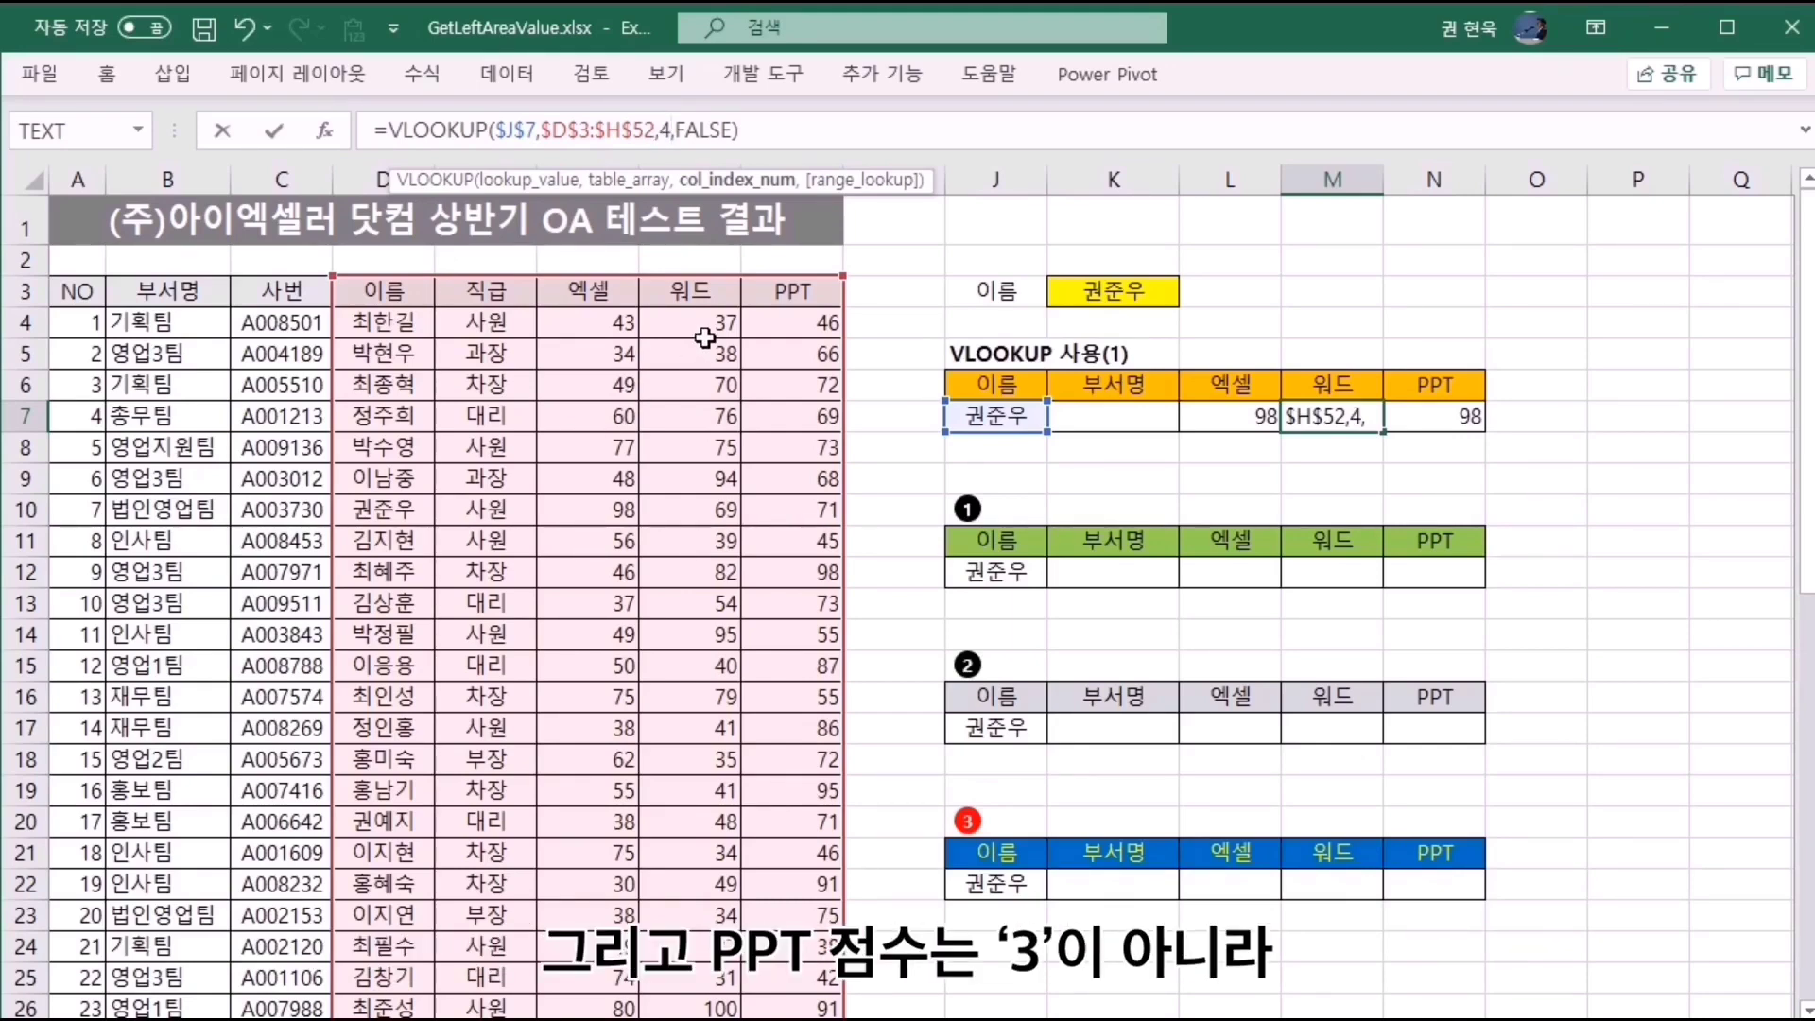
pyautogui.press('Return')
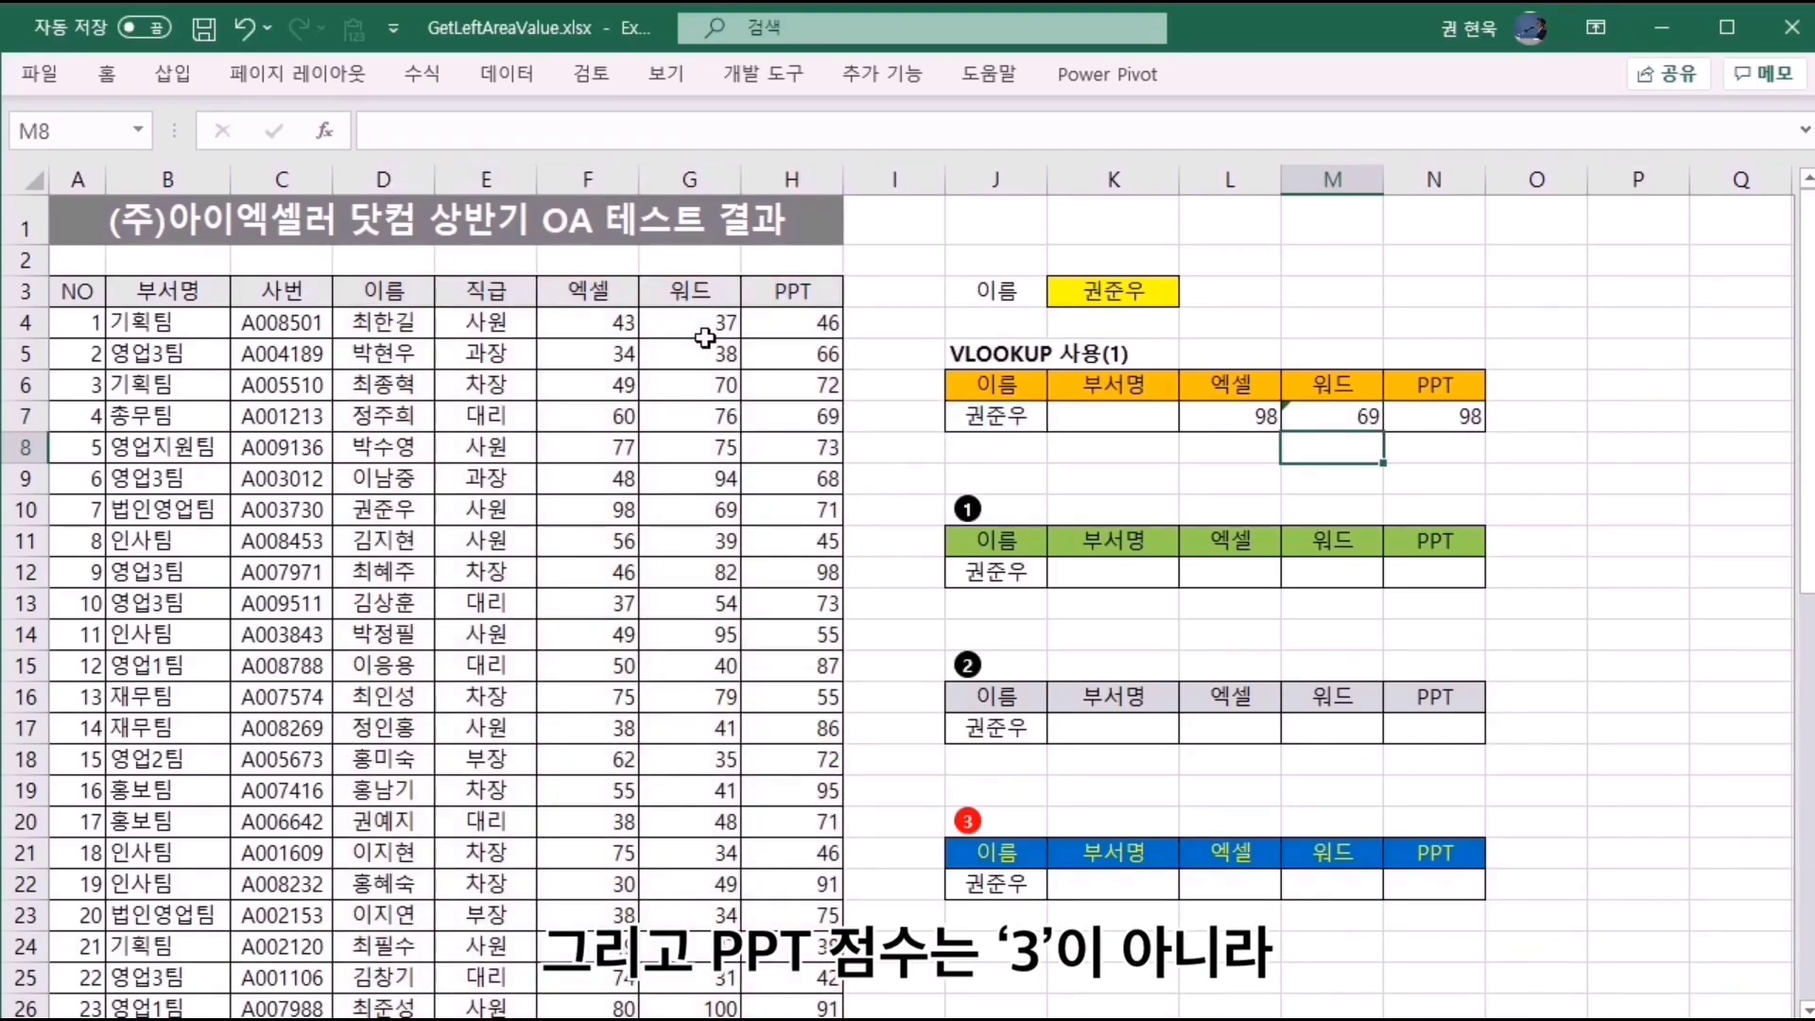
# Set the column index of the VLOOKUP formula in N7, the PPT cell, to 5.
pyautogui.click(1444, 420)
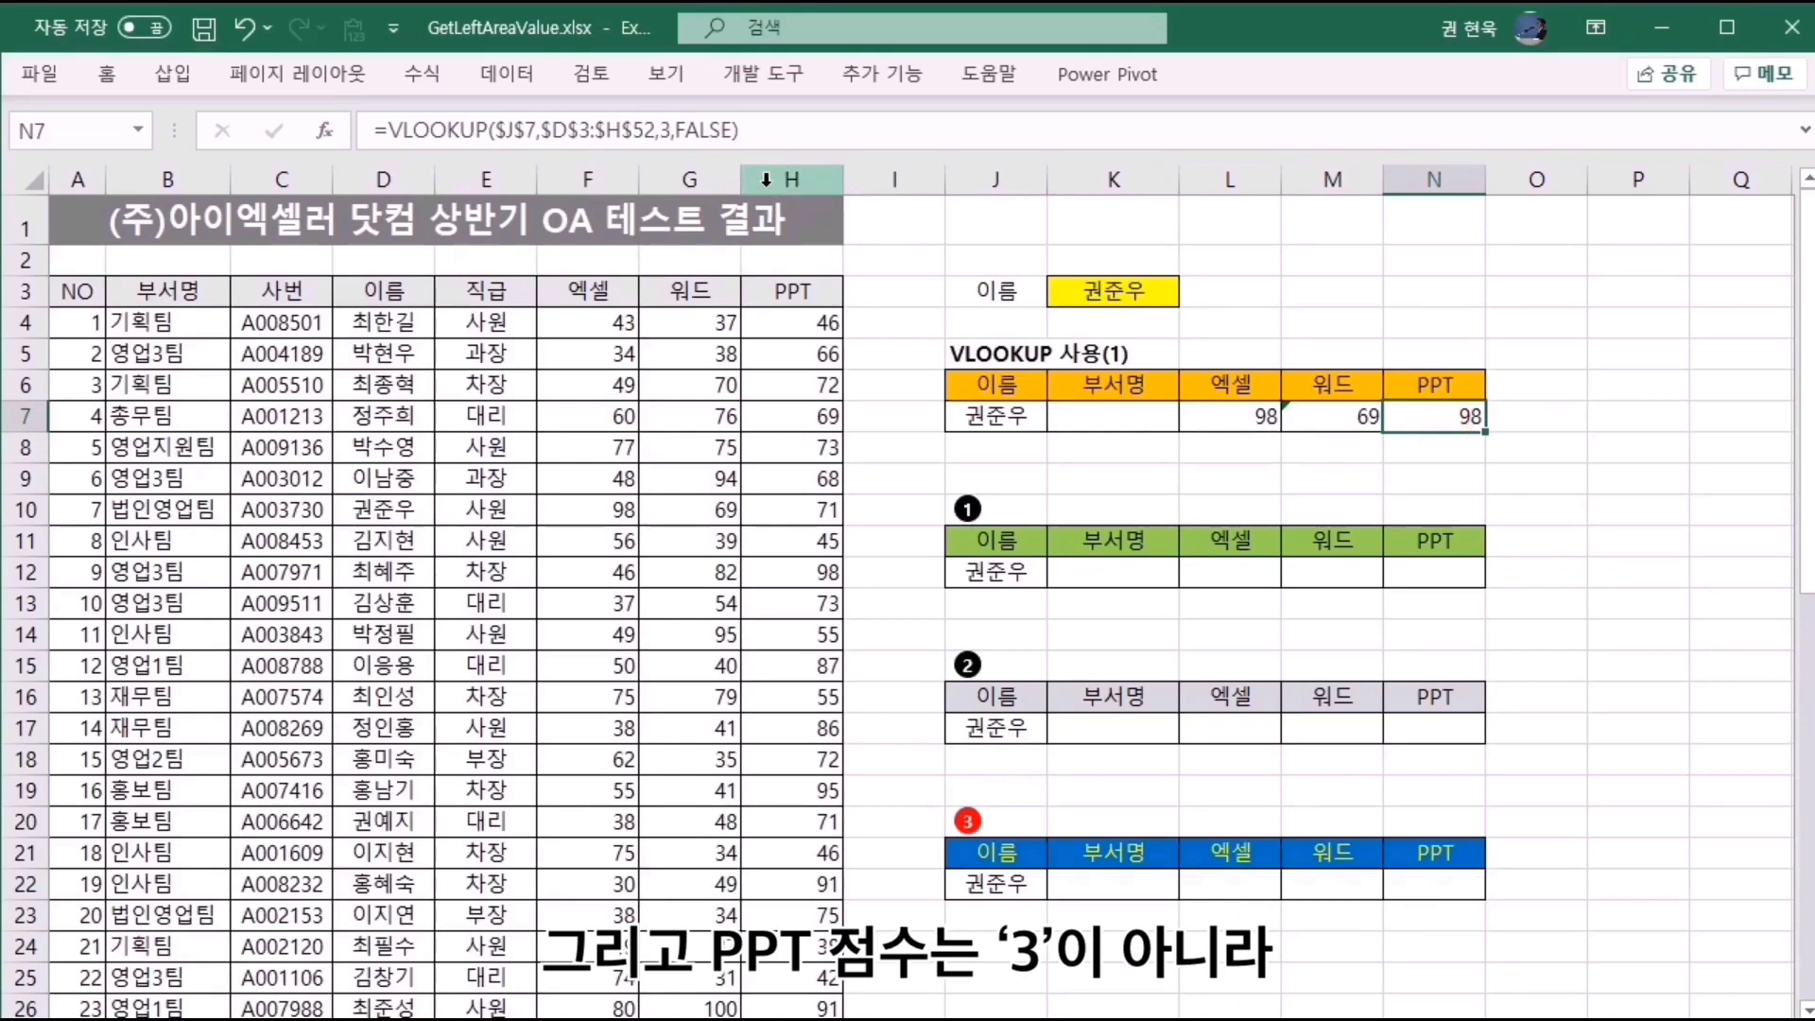
pyautogui.click(665, 130)
pyautogui.hotkey('shift', 'Right')
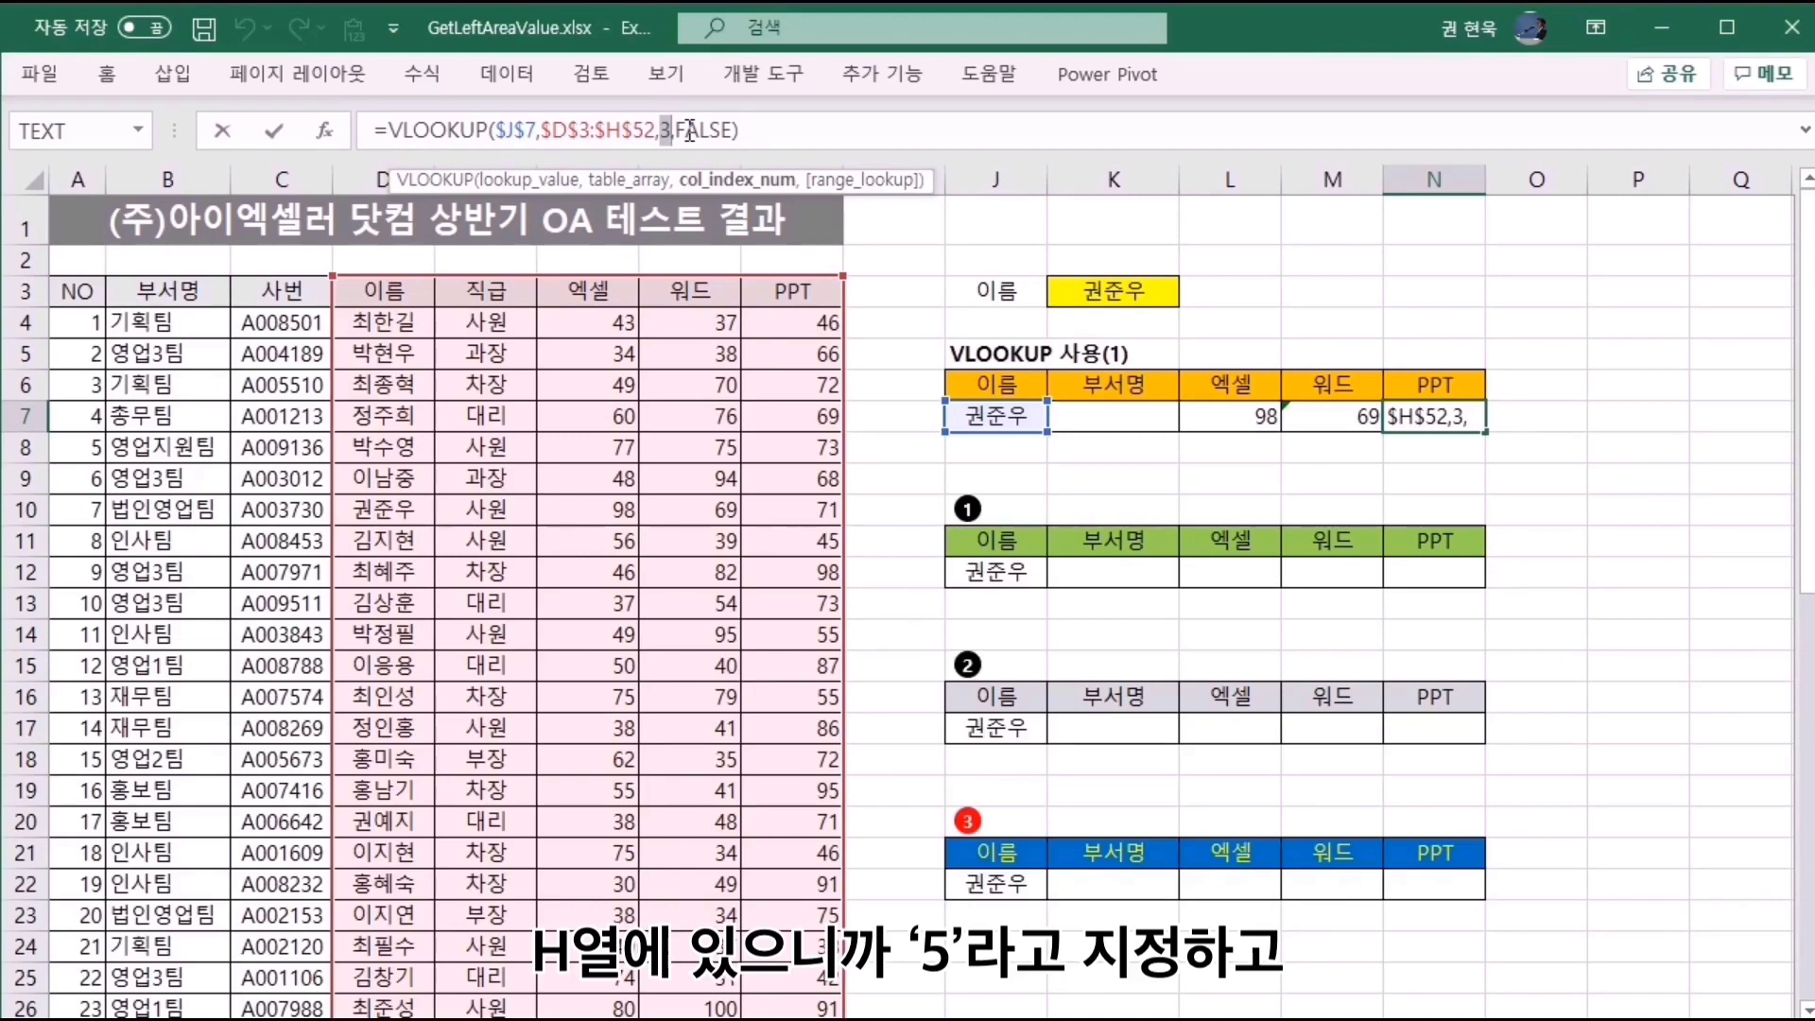
pyautogui.write('5')
pyautogui.press('Return')
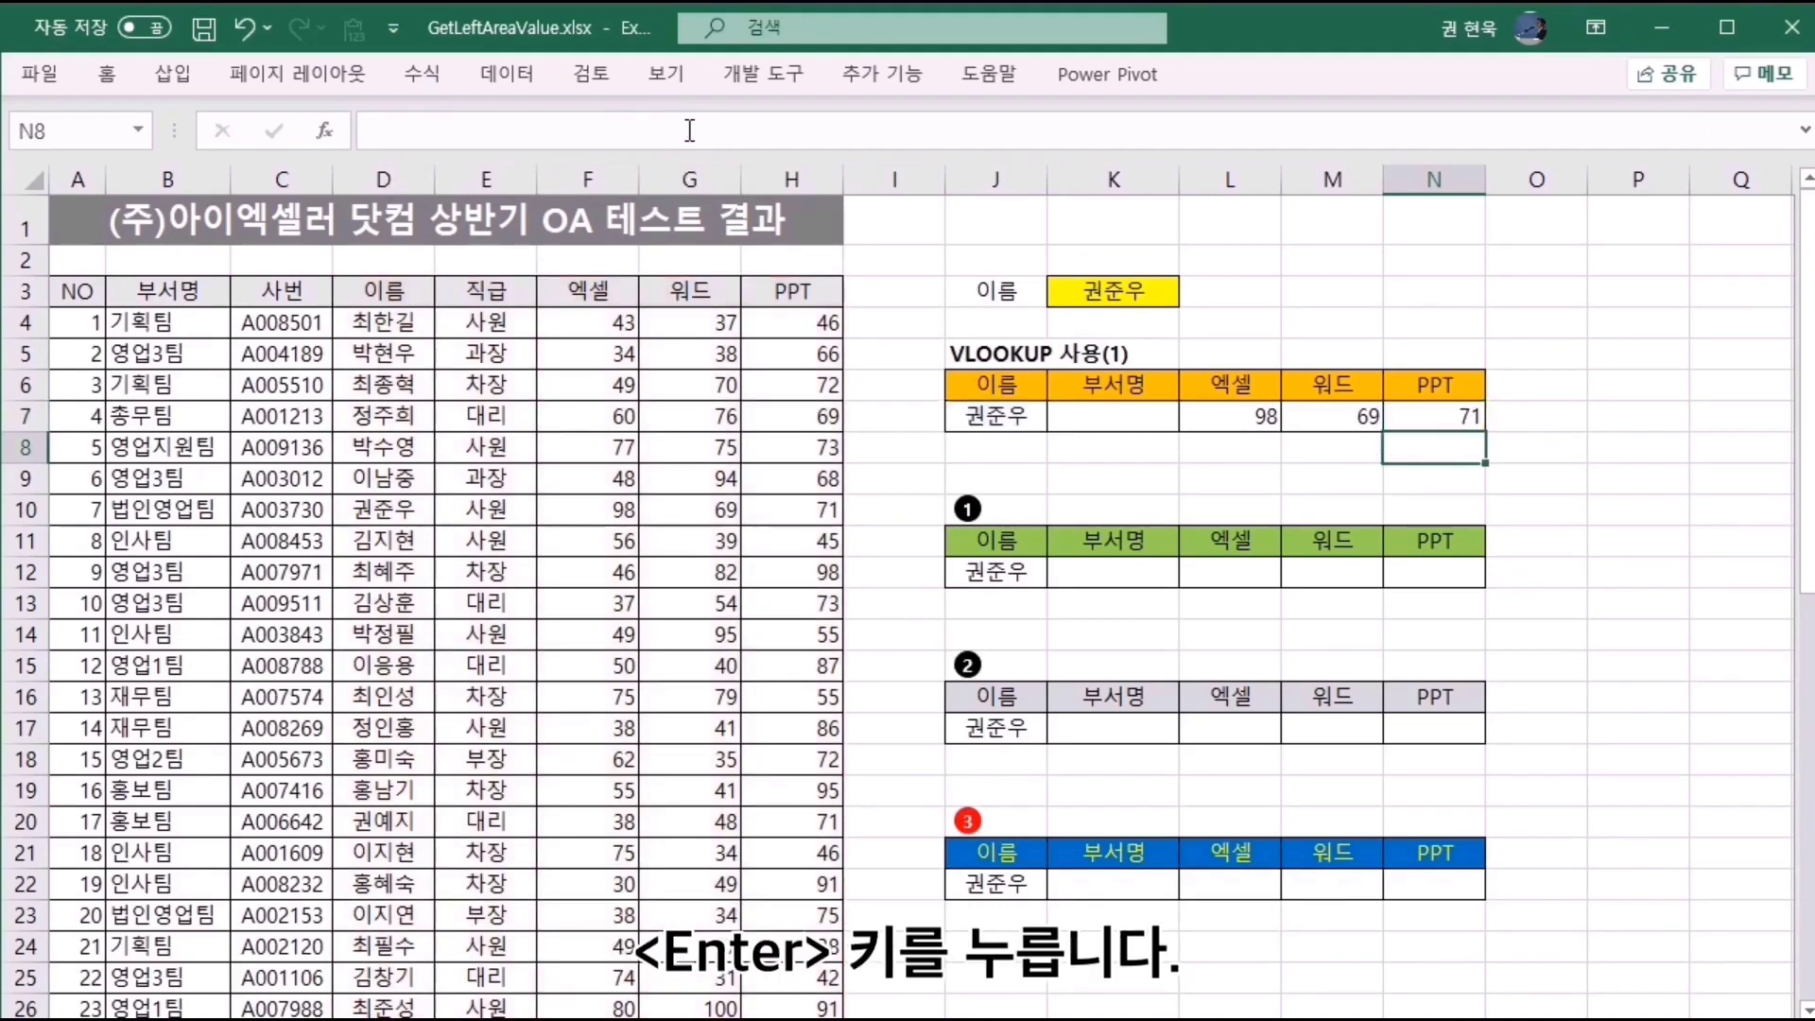
# Start a VLOOKUP formula in K7, the 부서명 cell, with J7 as the lookup value.
pyautogui.click(1142, 424)
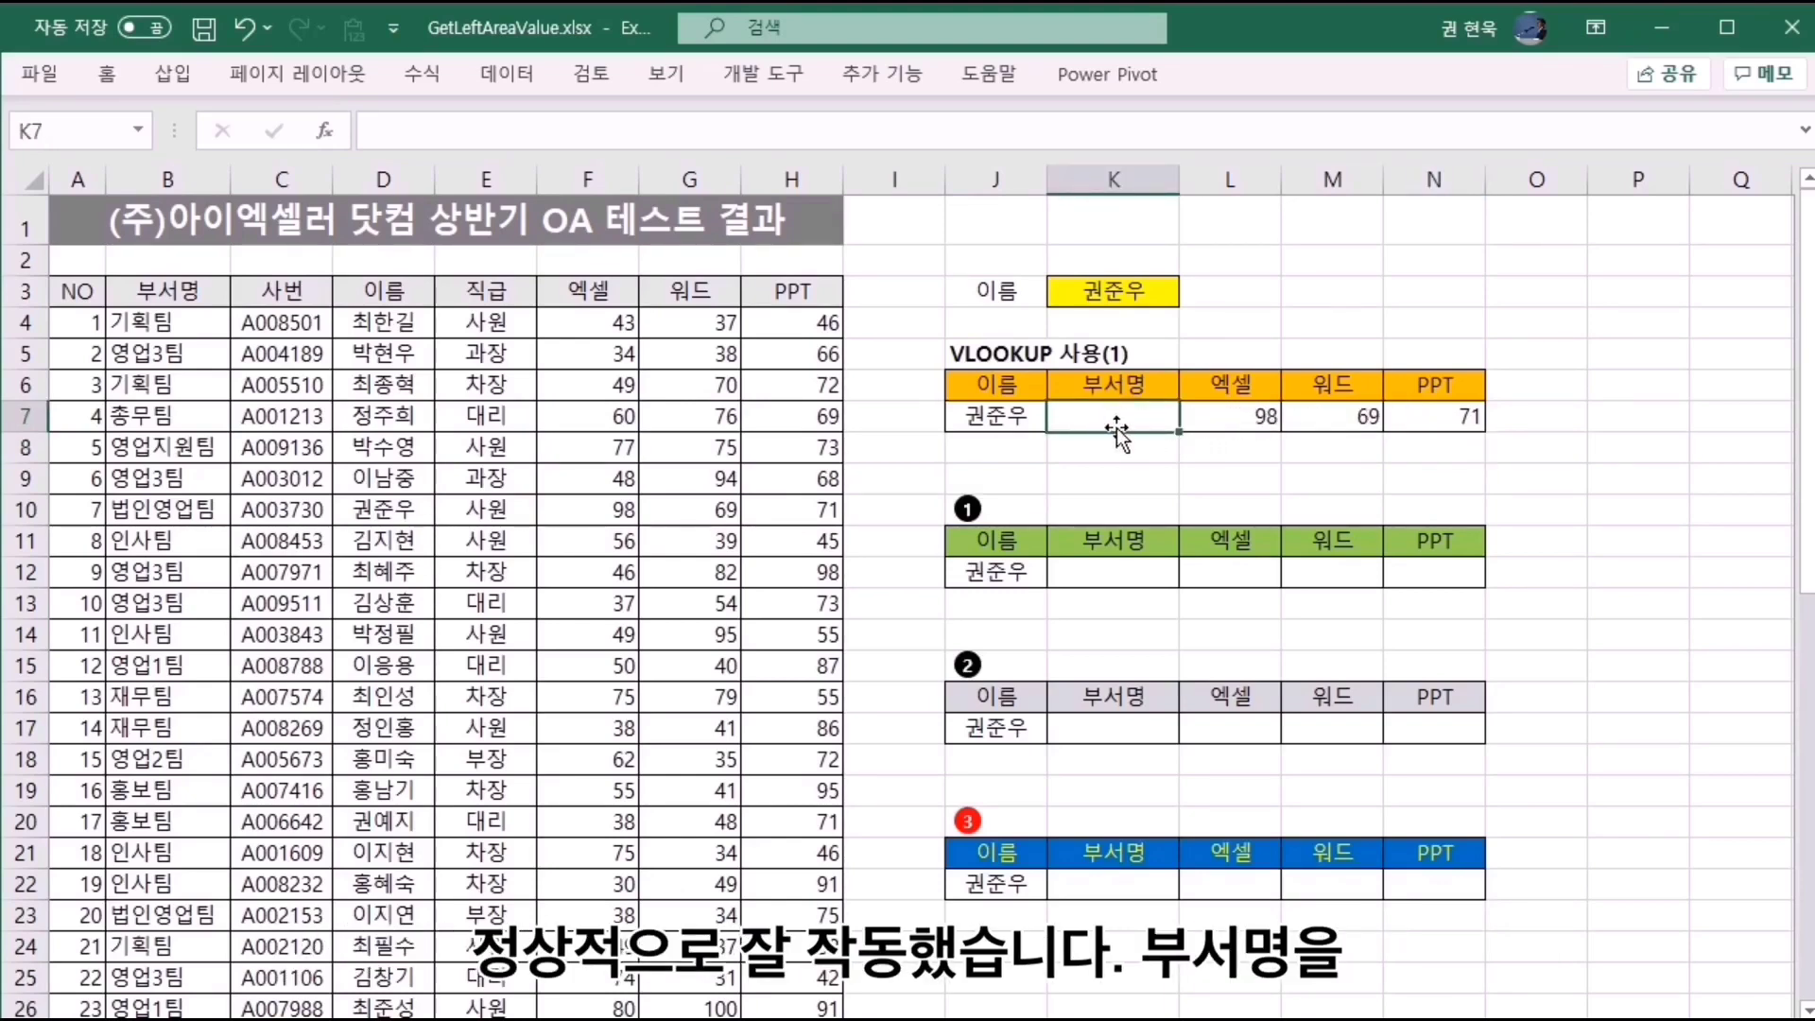
pyautogui.write('=')
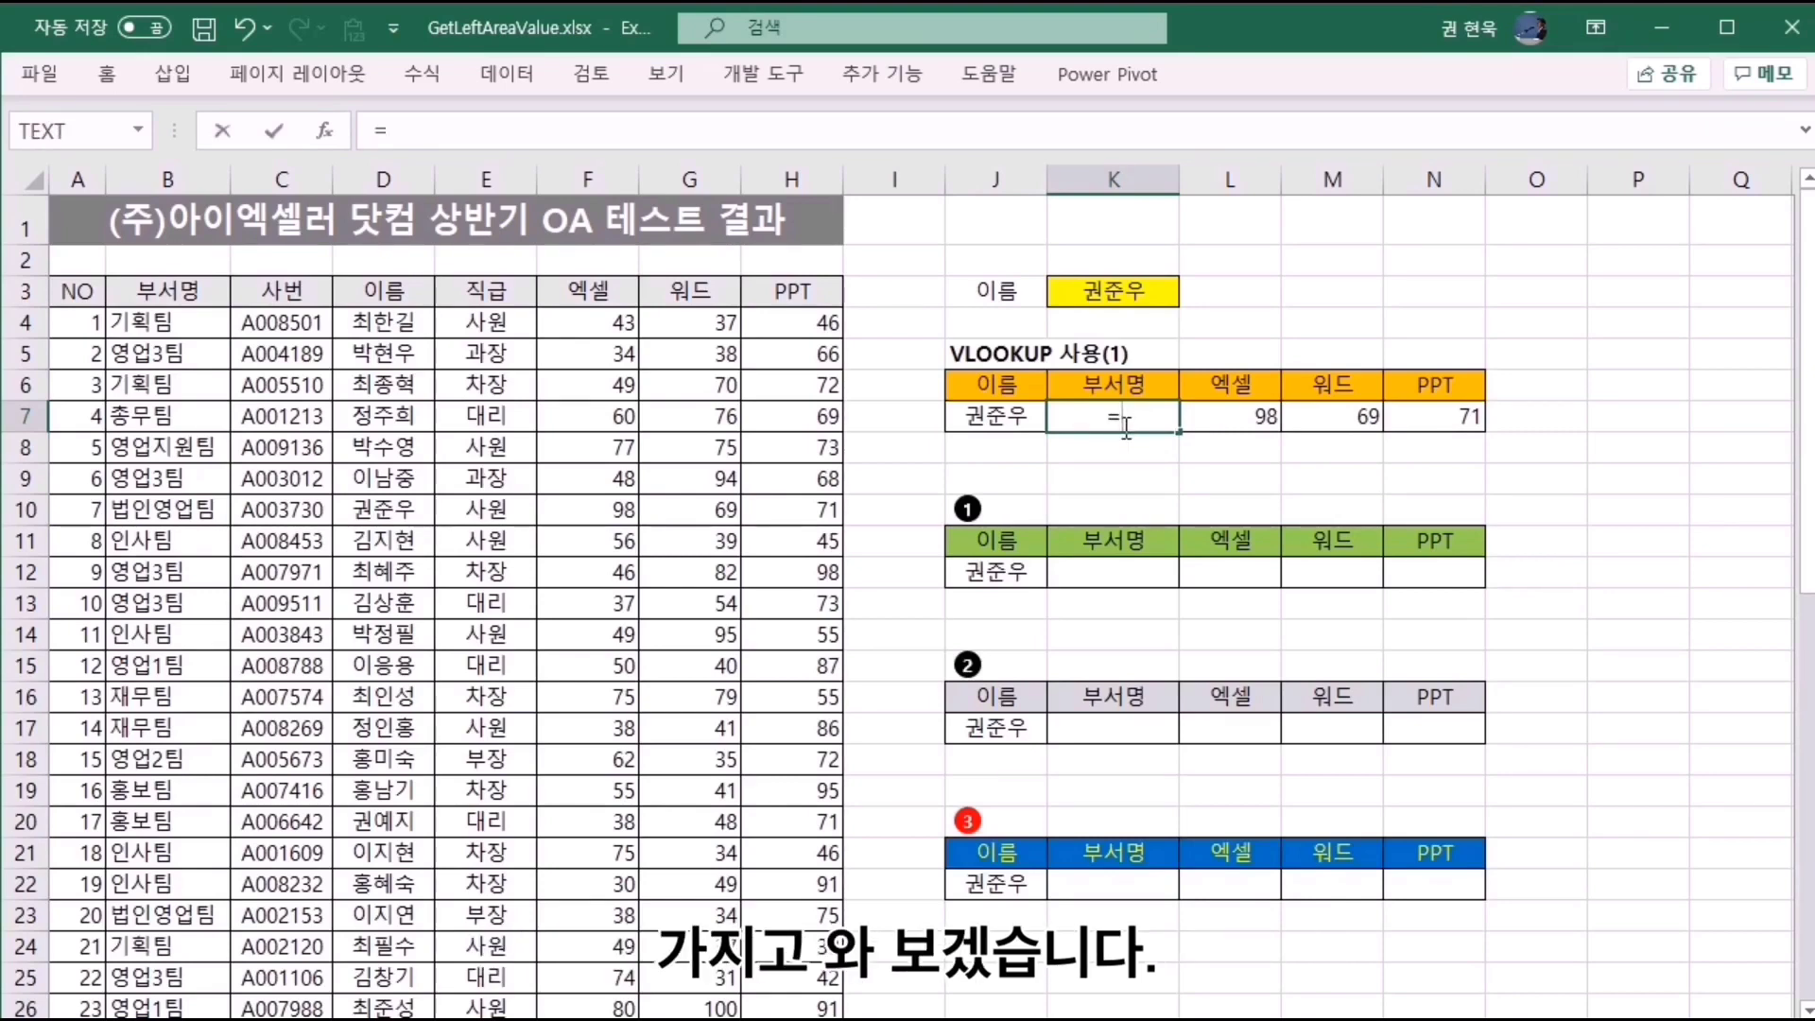
pyautogui.write('vlookup')
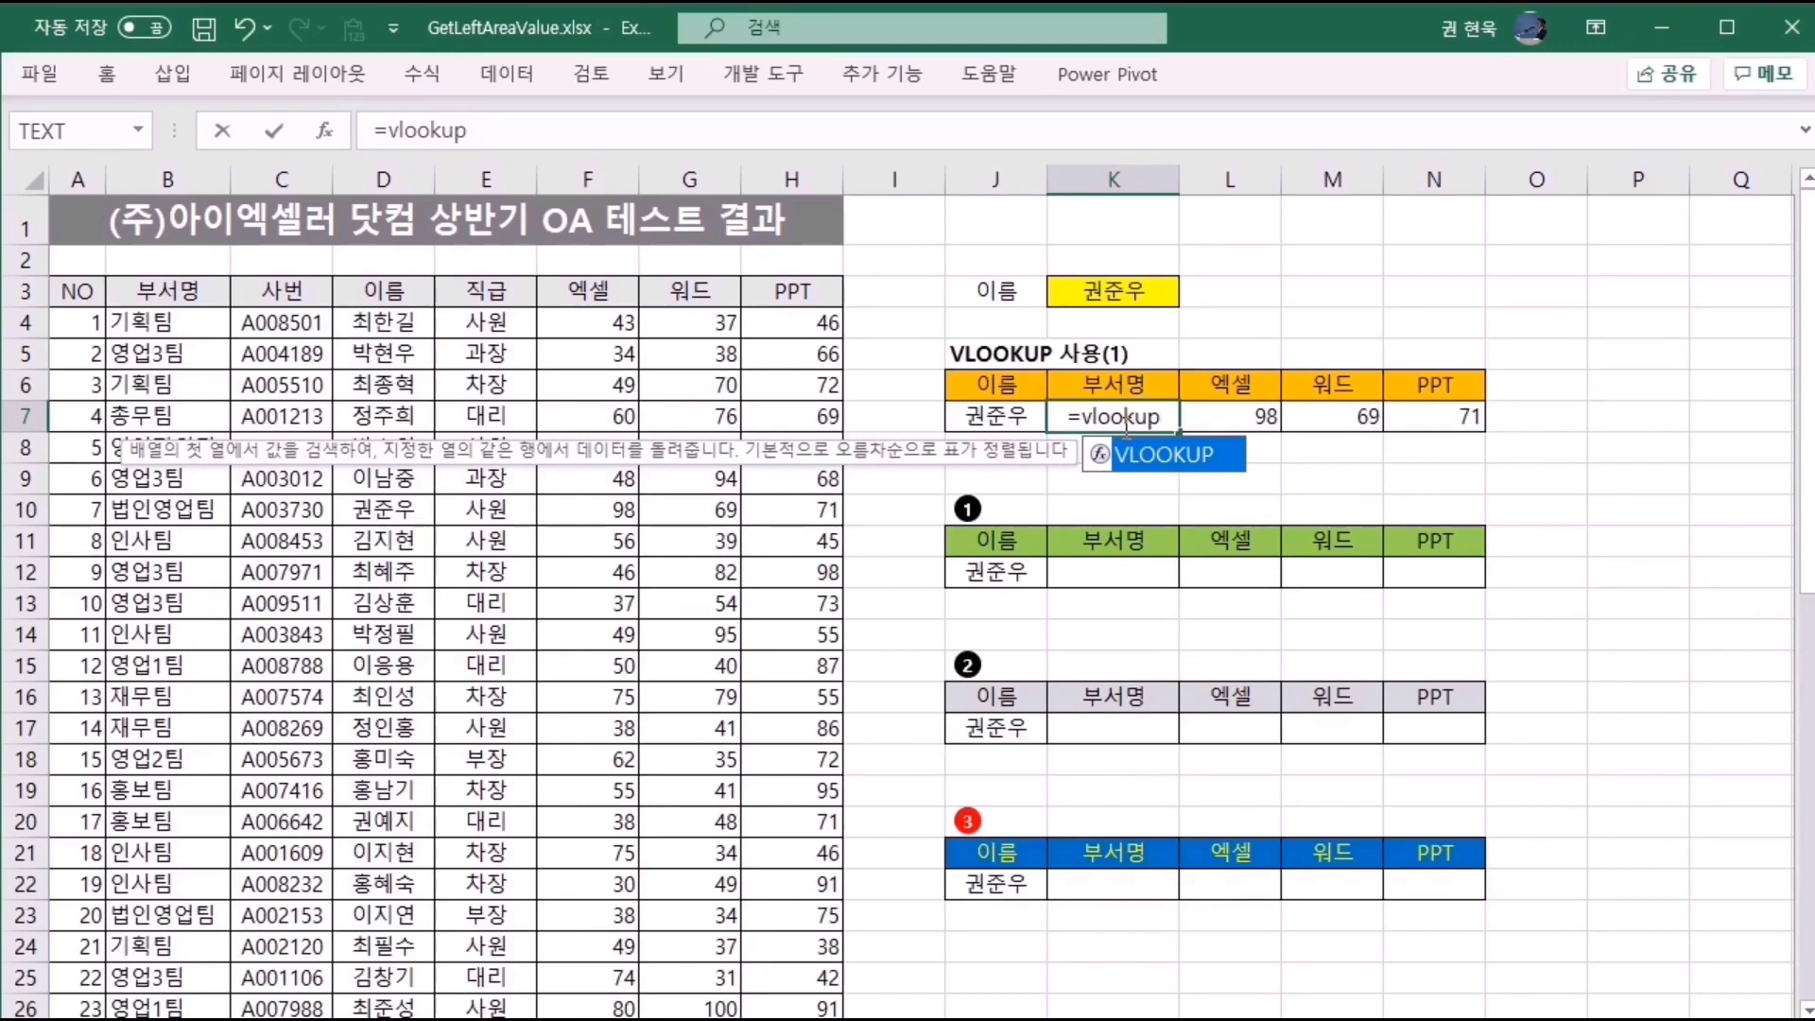
pyautogui.press('Tab')
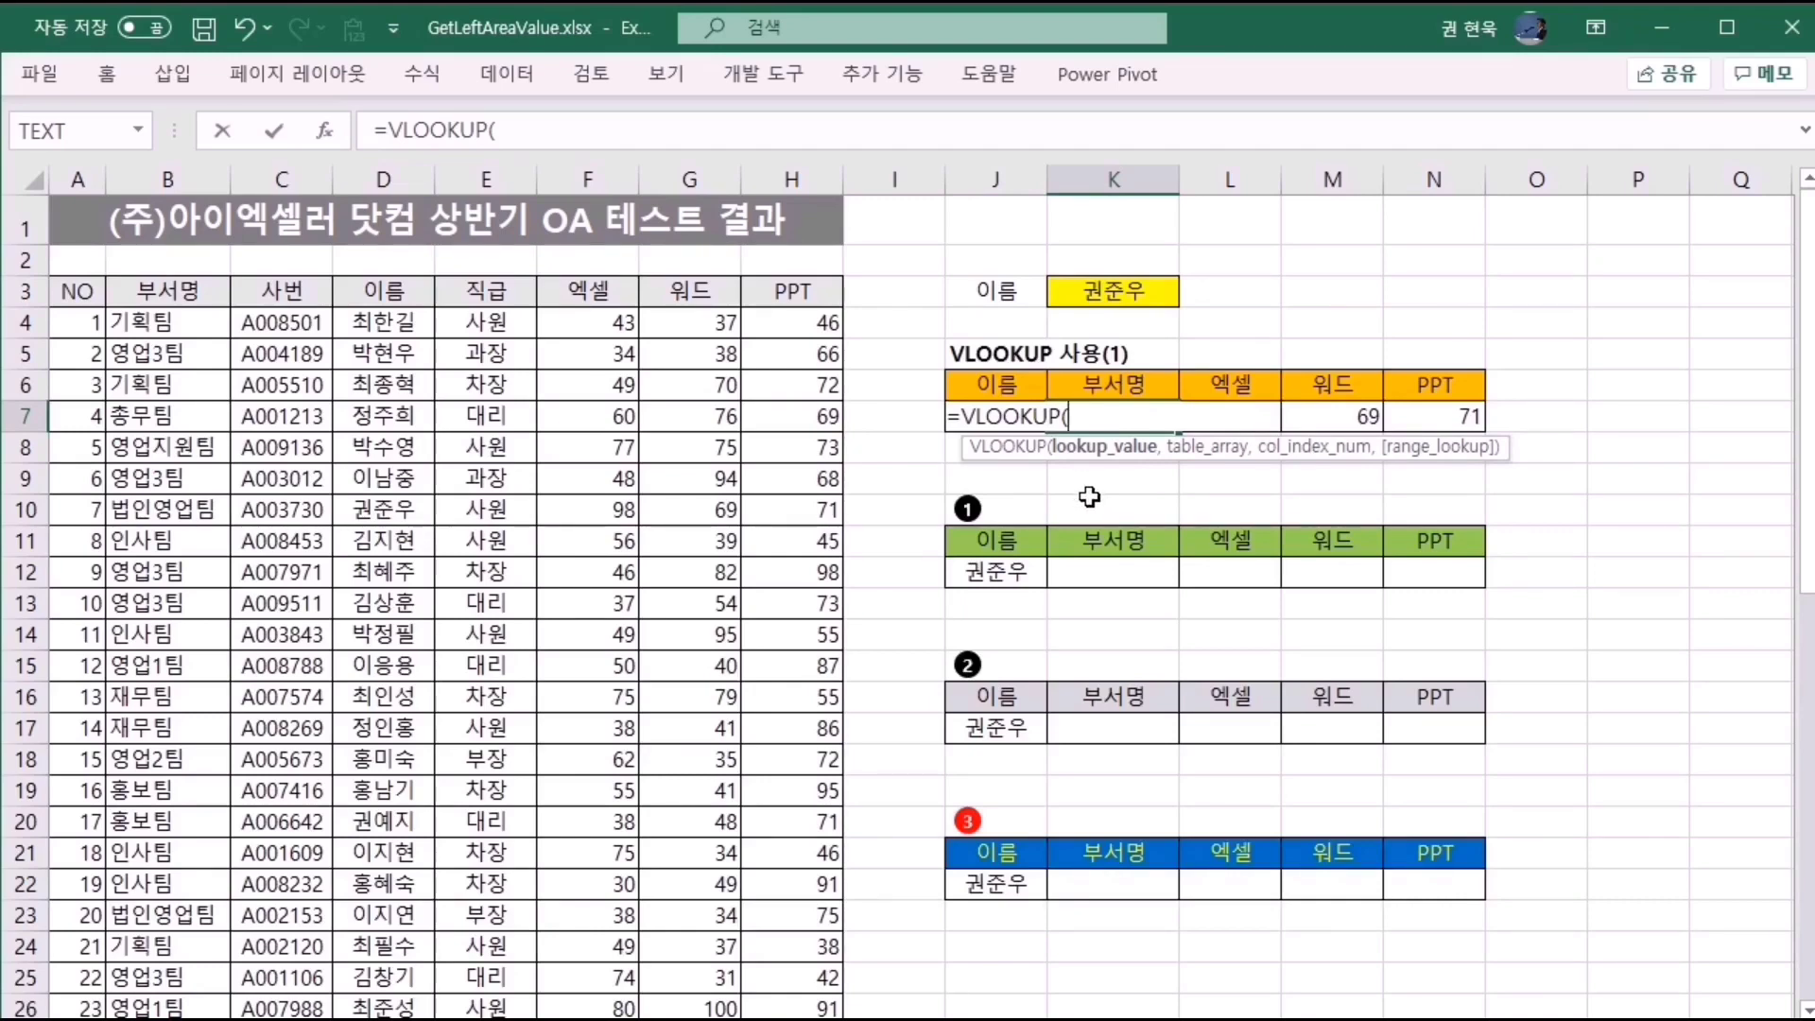
pyautogui.click(987, 407)
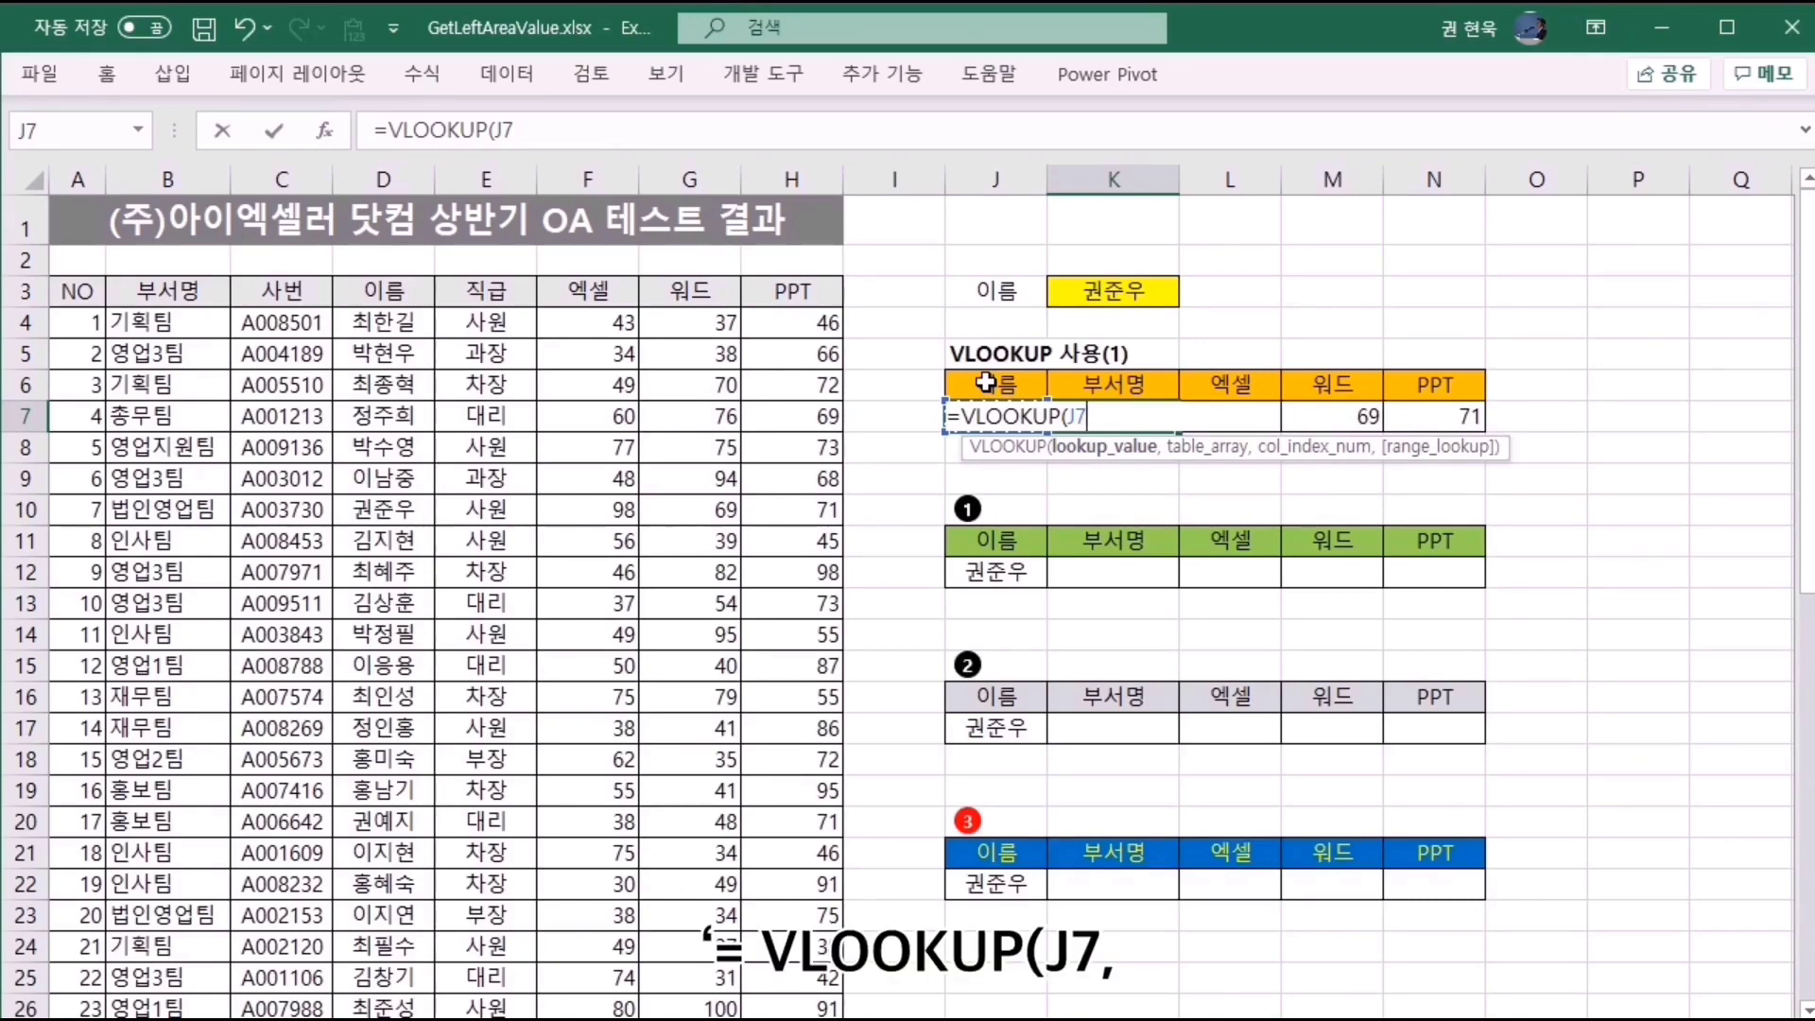
pyautogui.write(',')
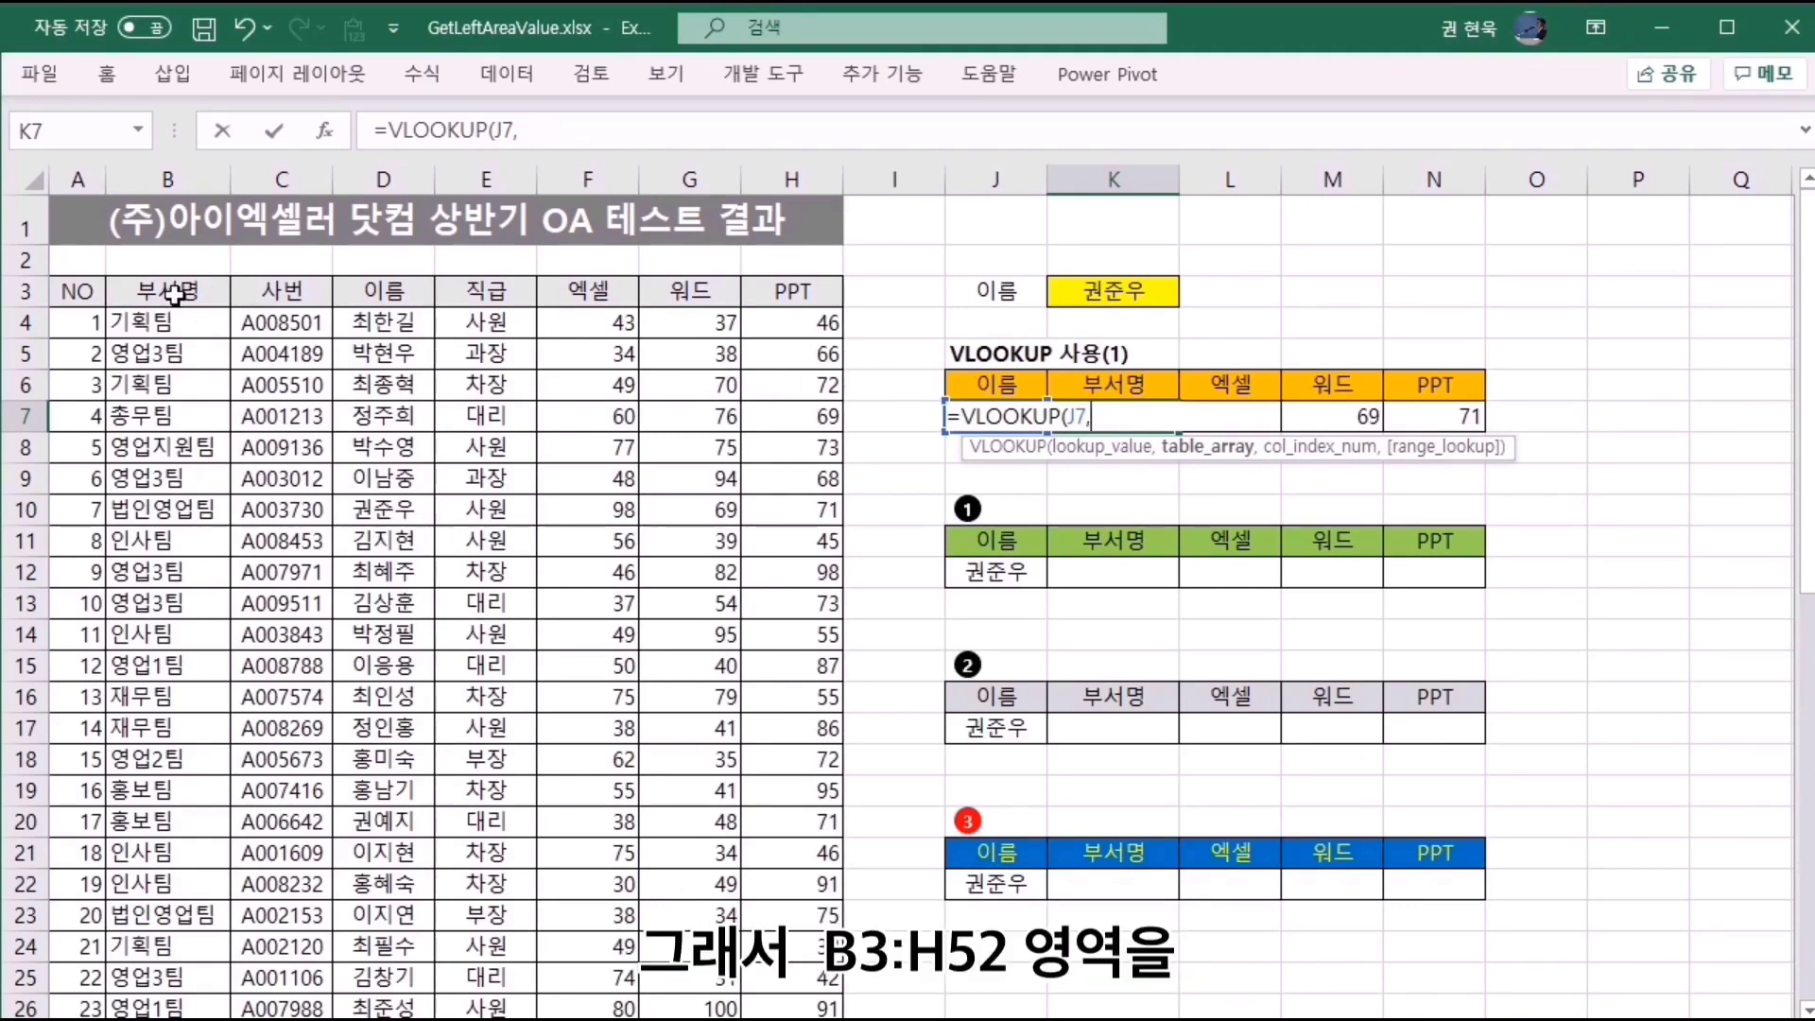
# Complete the K7 VLOOKUP formula with table range B3:H52, column index 1 and FALSE for an exact match.
pyautogui.moveTo(172, 293); pyautogui.dragTo(798, 960)
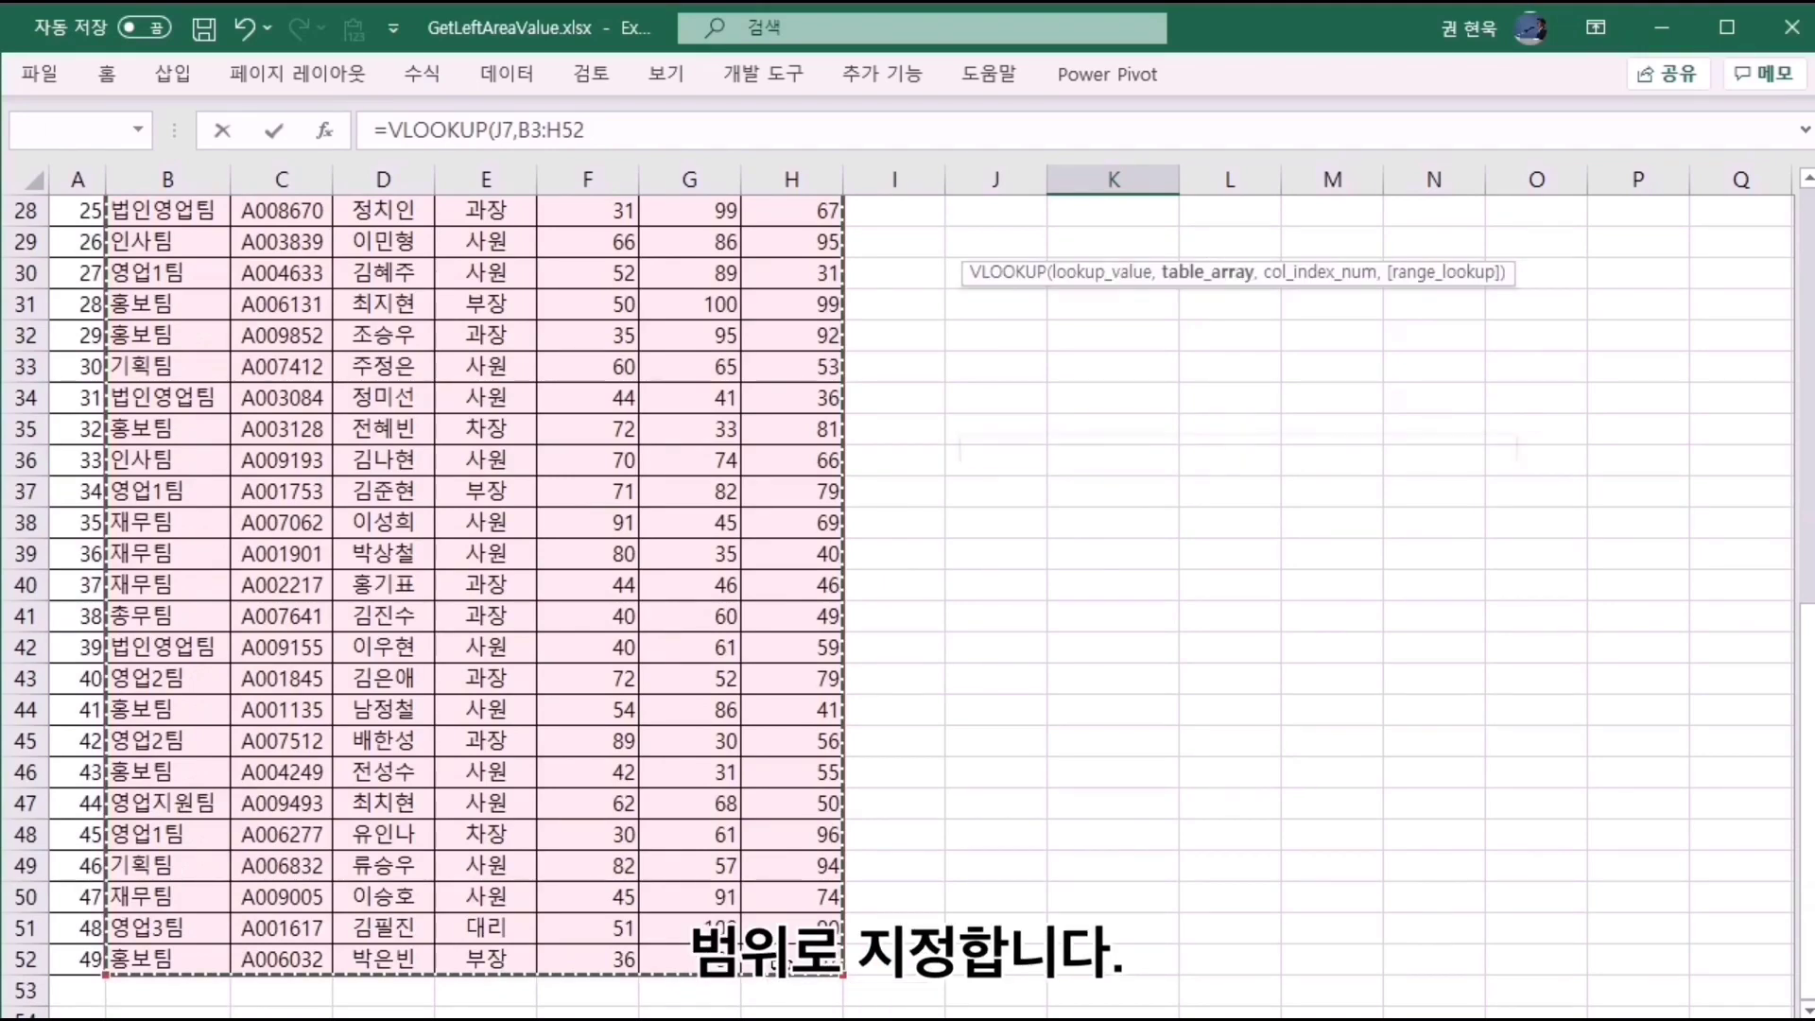
pyautogui.scroll(9, 798, 959)
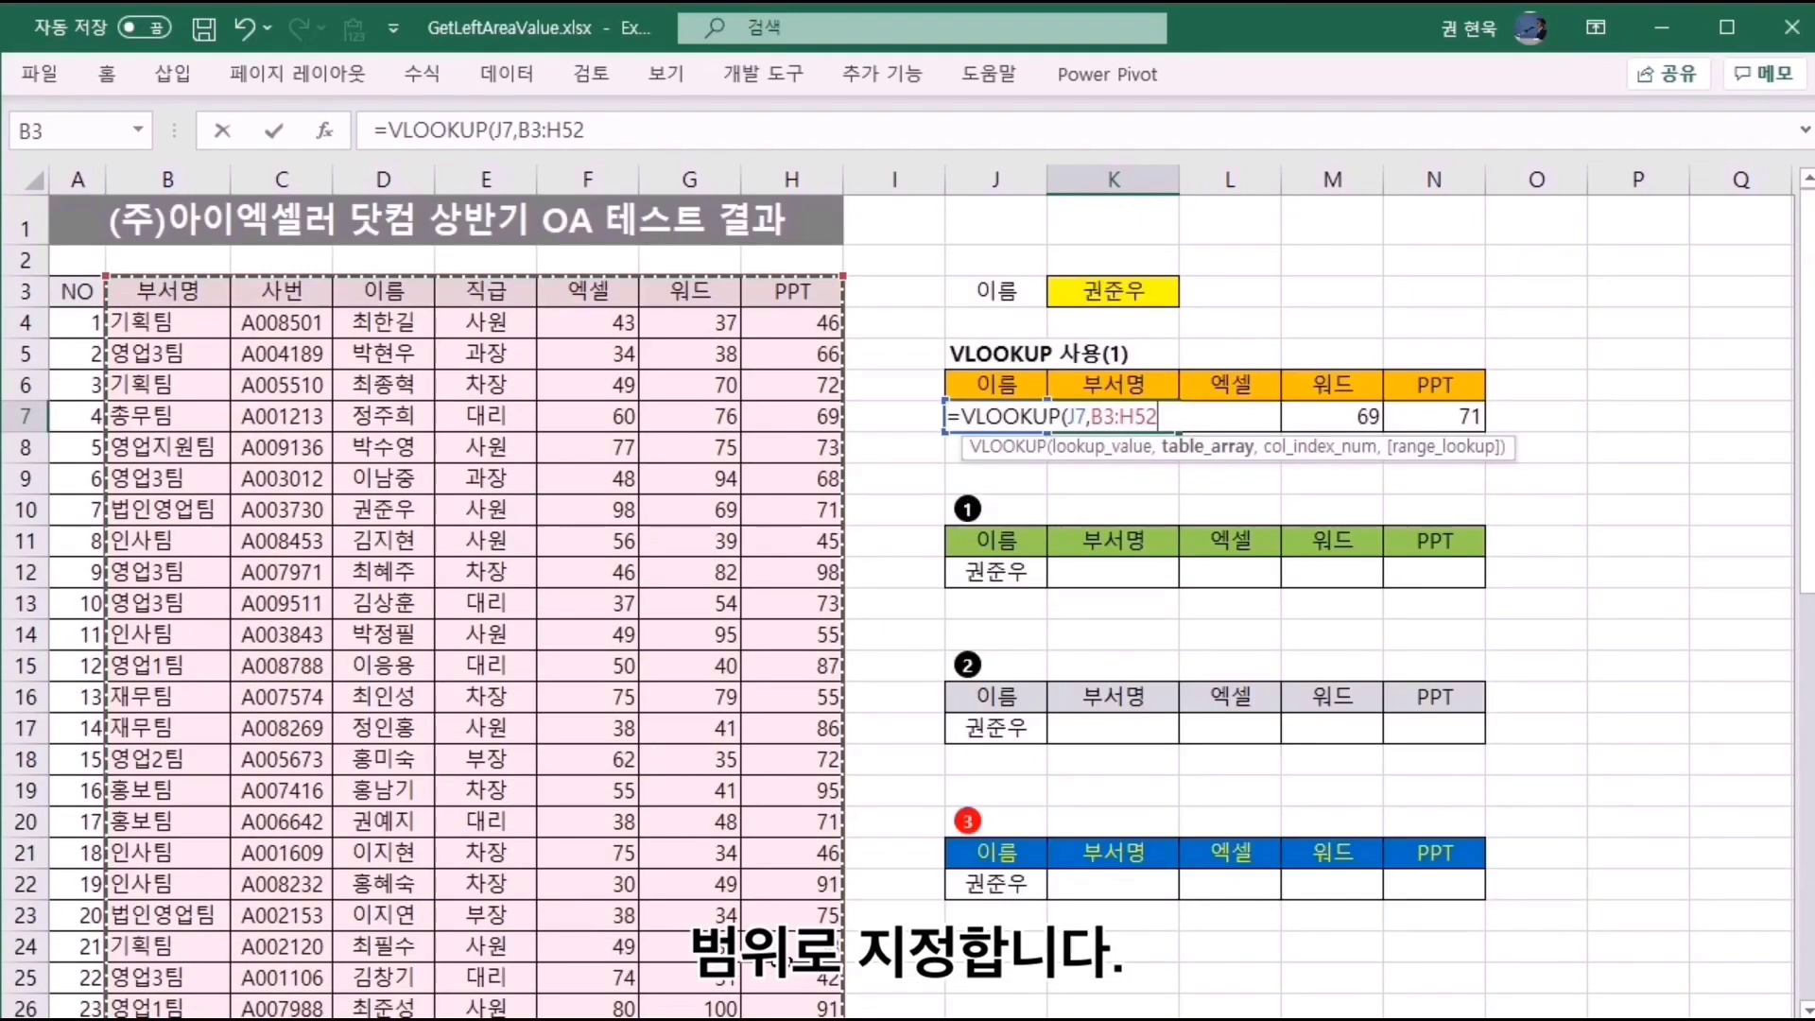
pyautogui.write(',')
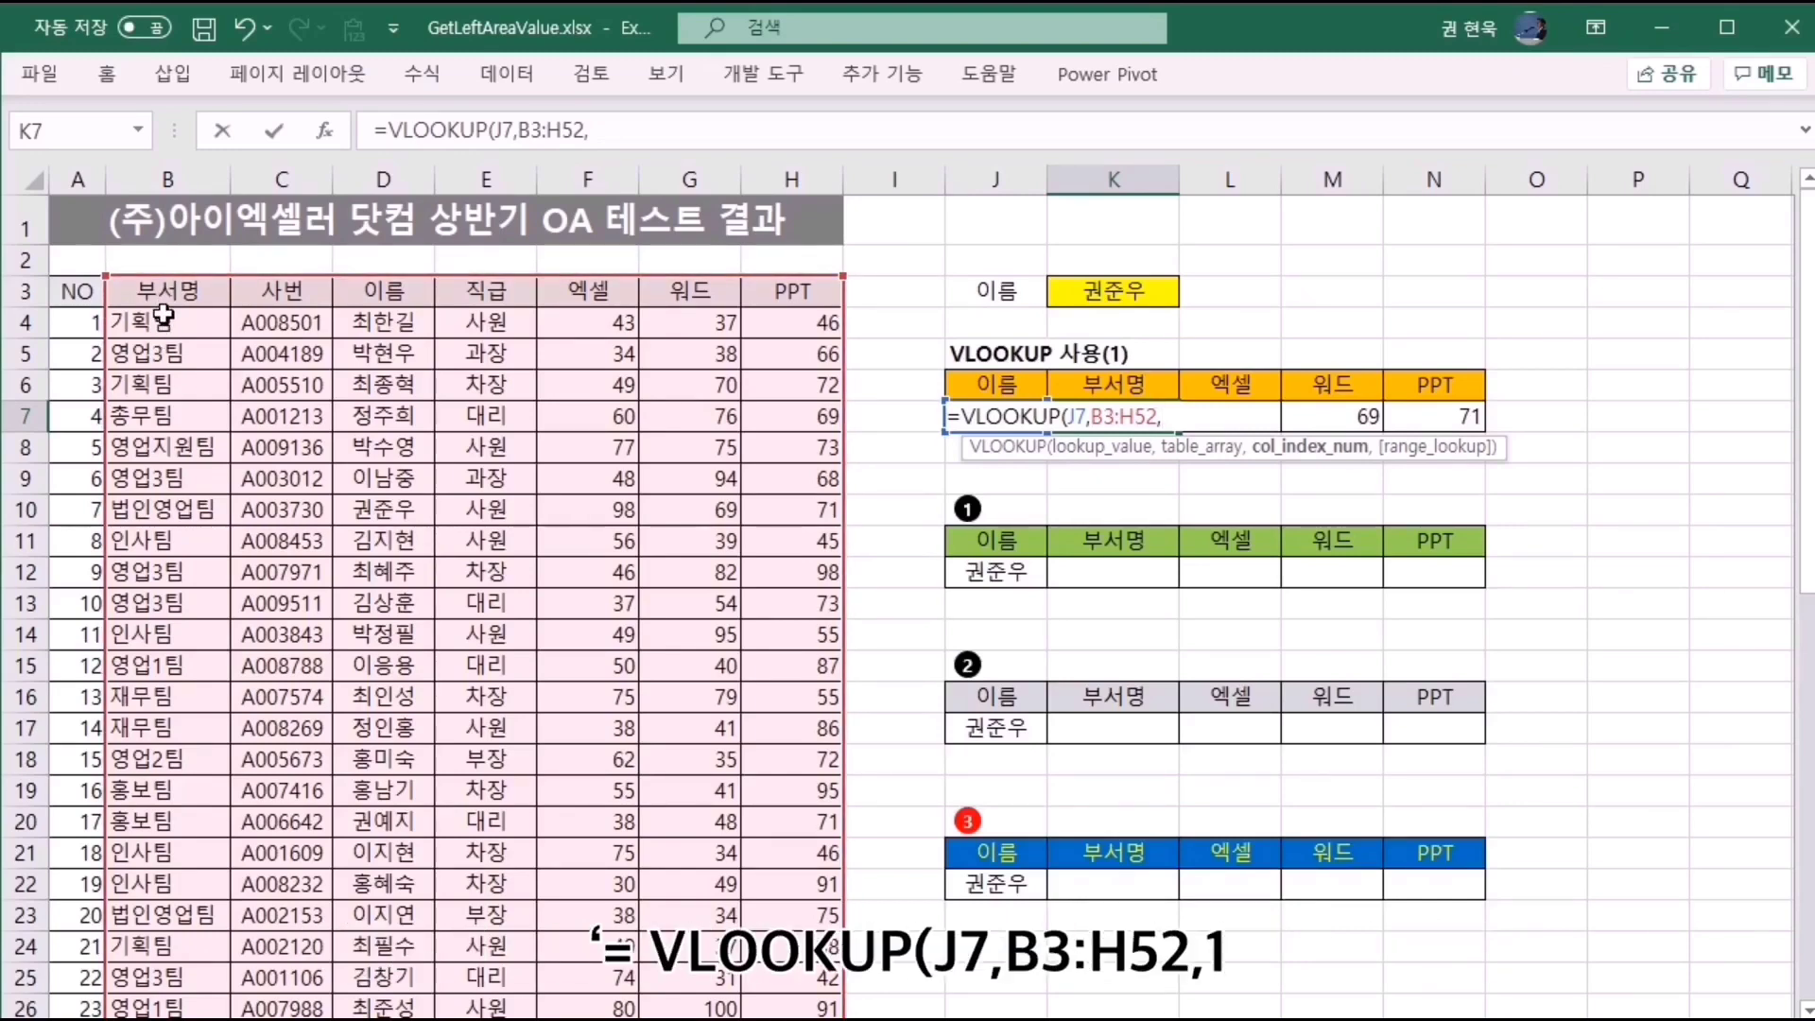
pyautogui.write('1,')
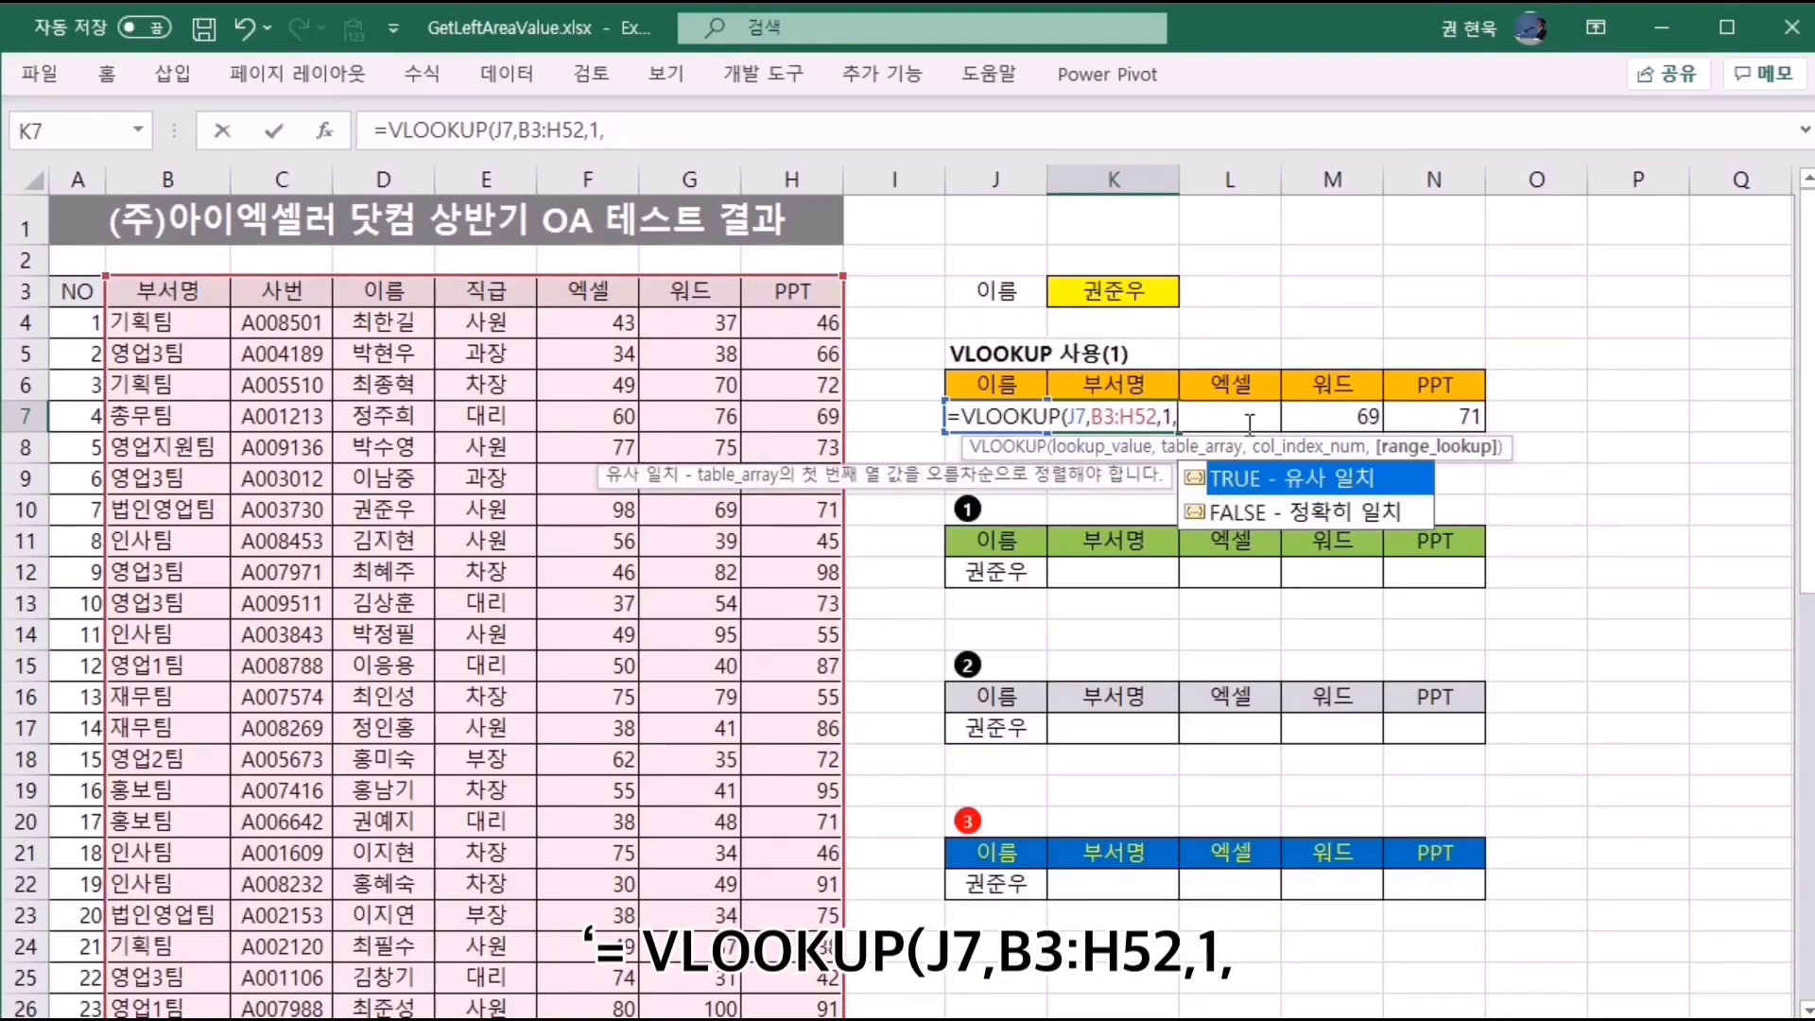
pyautogui.write('false')
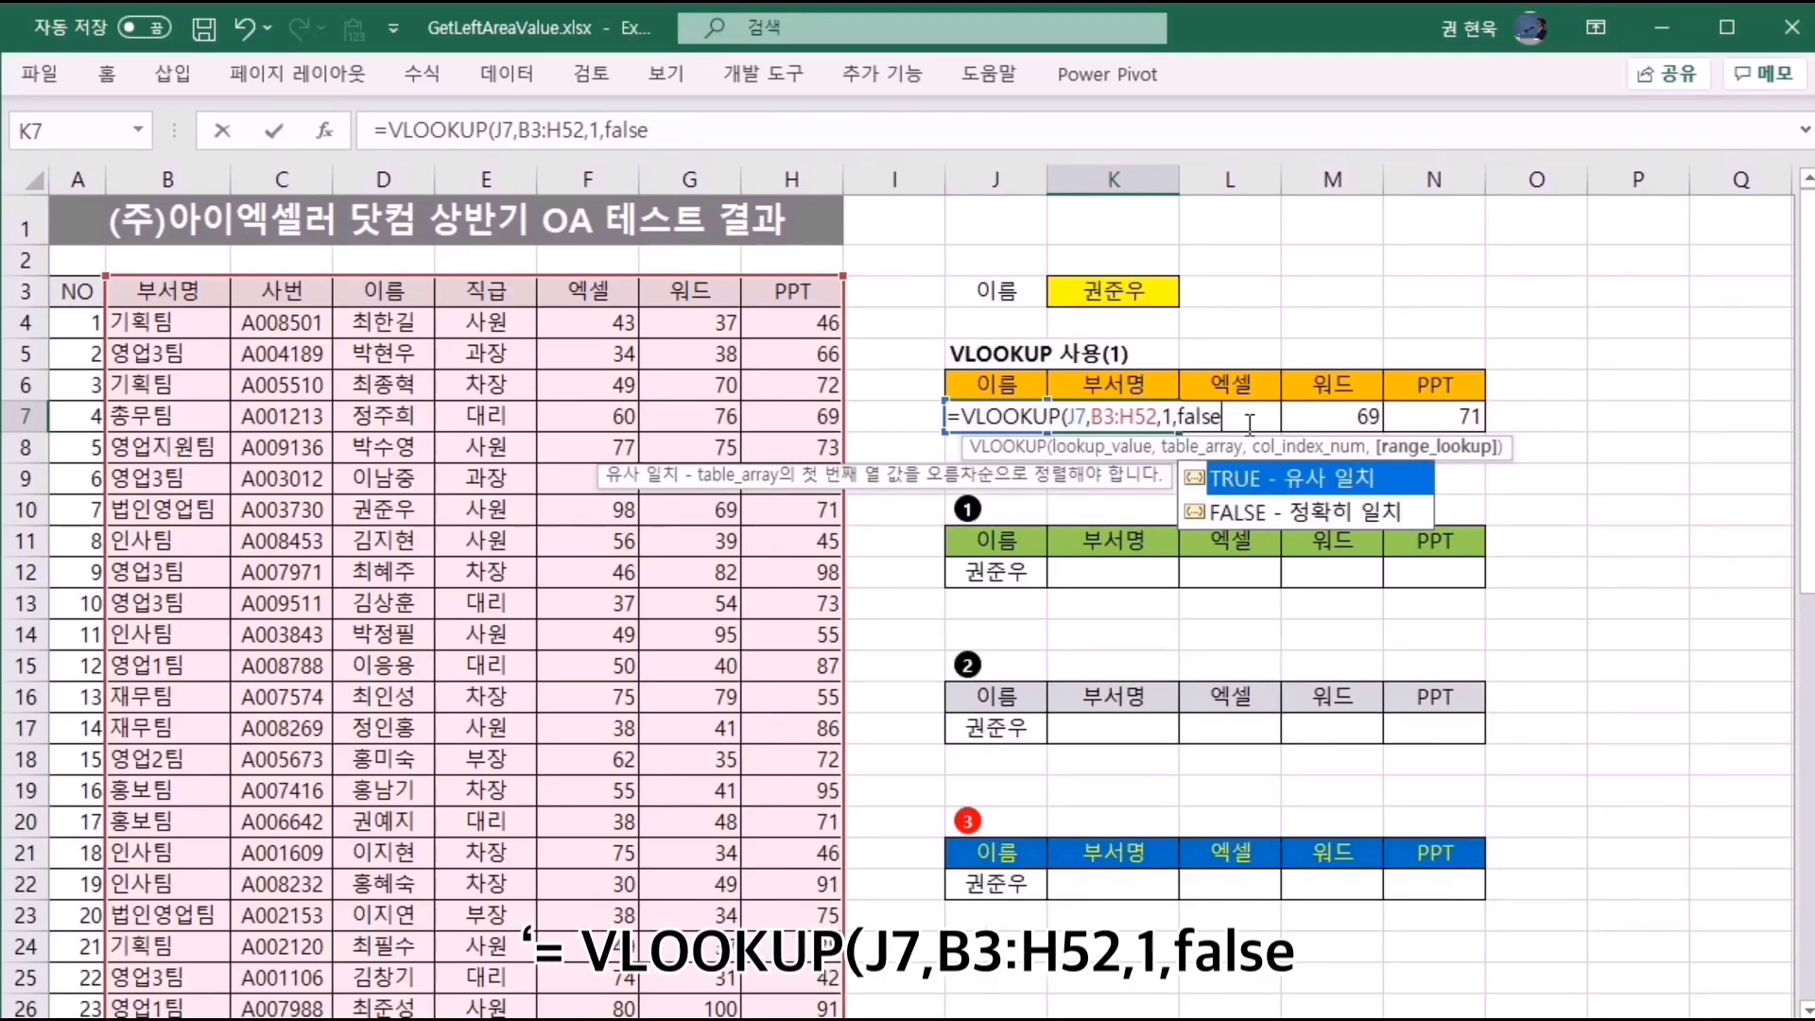
pyautogui.press('Return')
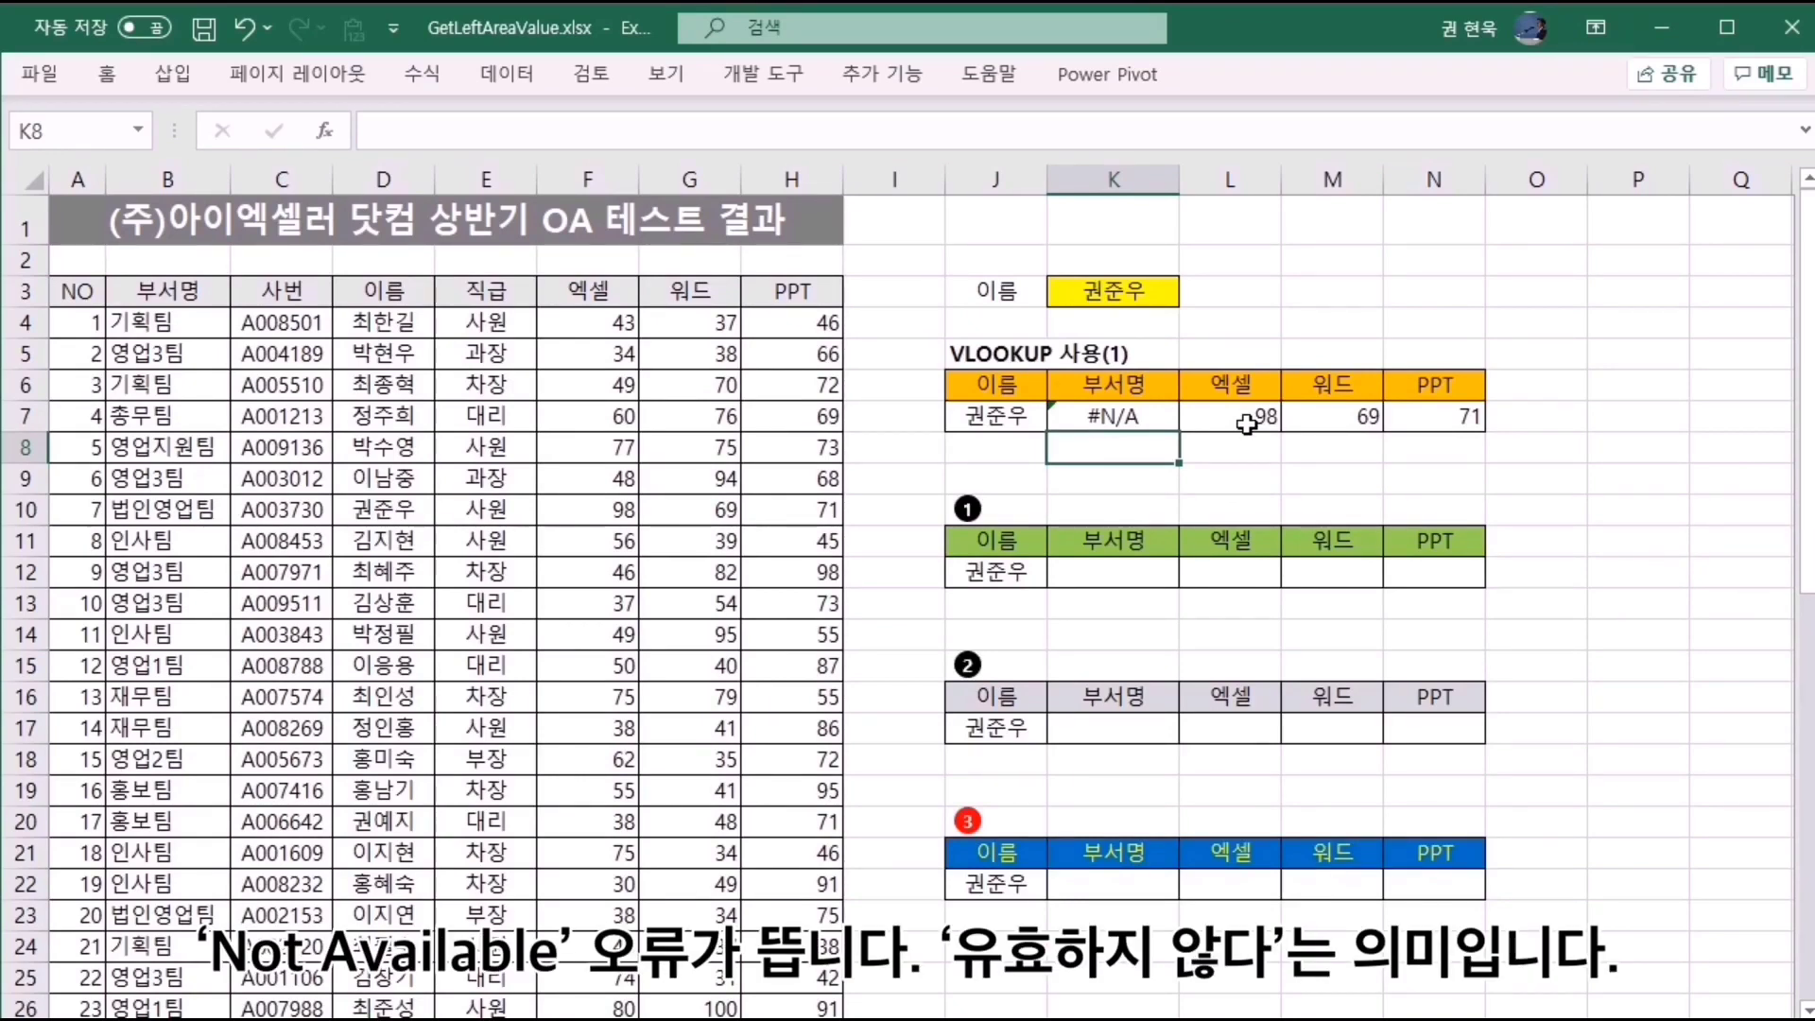
# Check the K7 VLOOKUP formula against the location of the 이름 column, D, in the source table.
pyautogui.click(1112, 416)
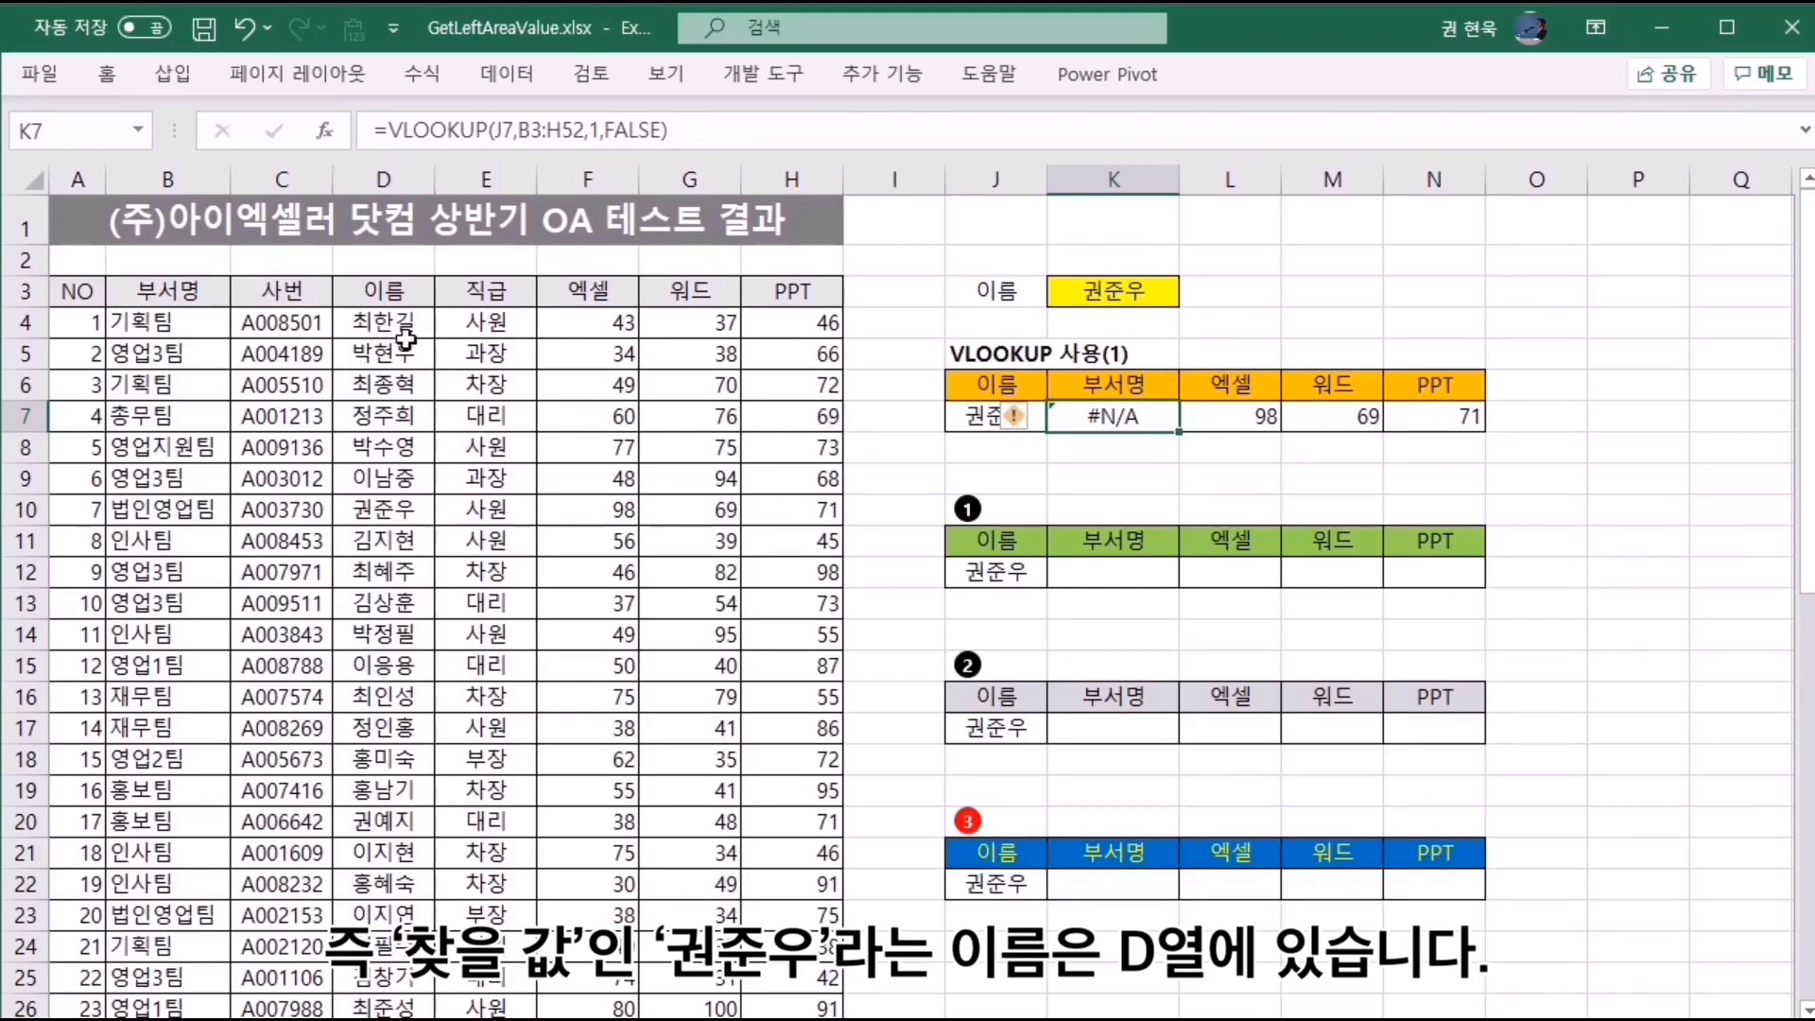
pyautogui.click(395, 178)
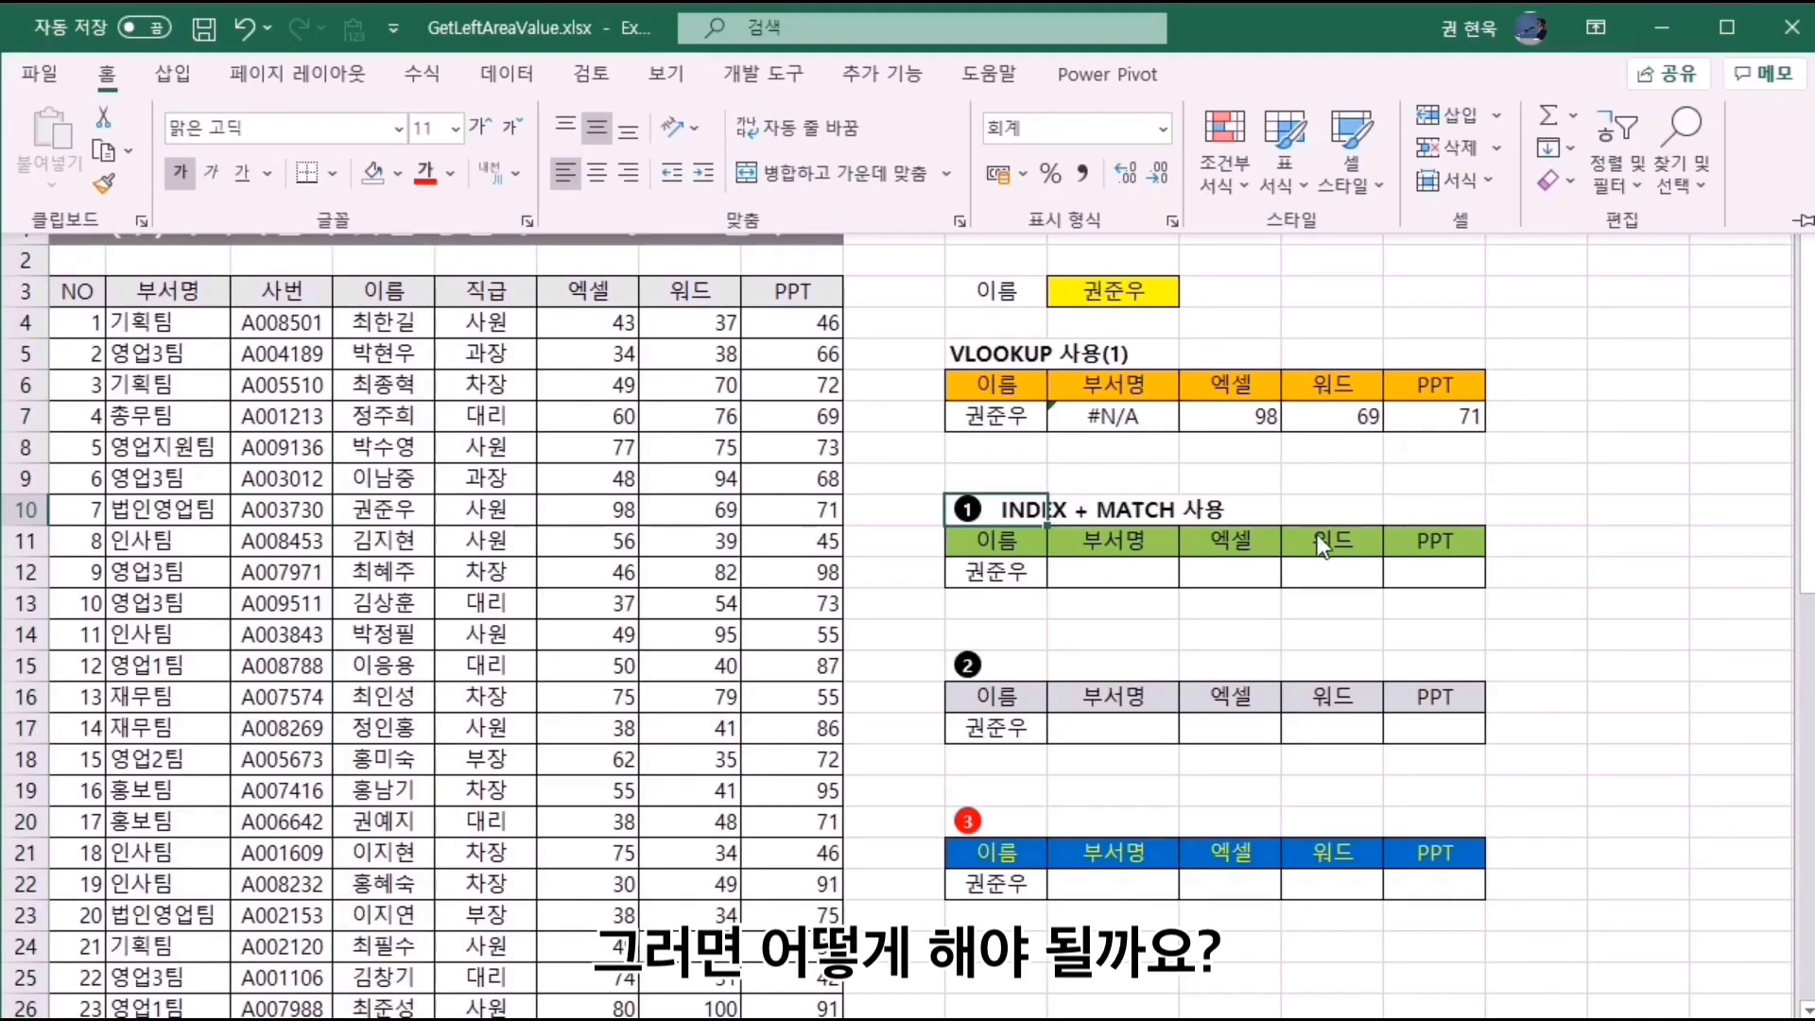
pyautogui.click(1016, 540)
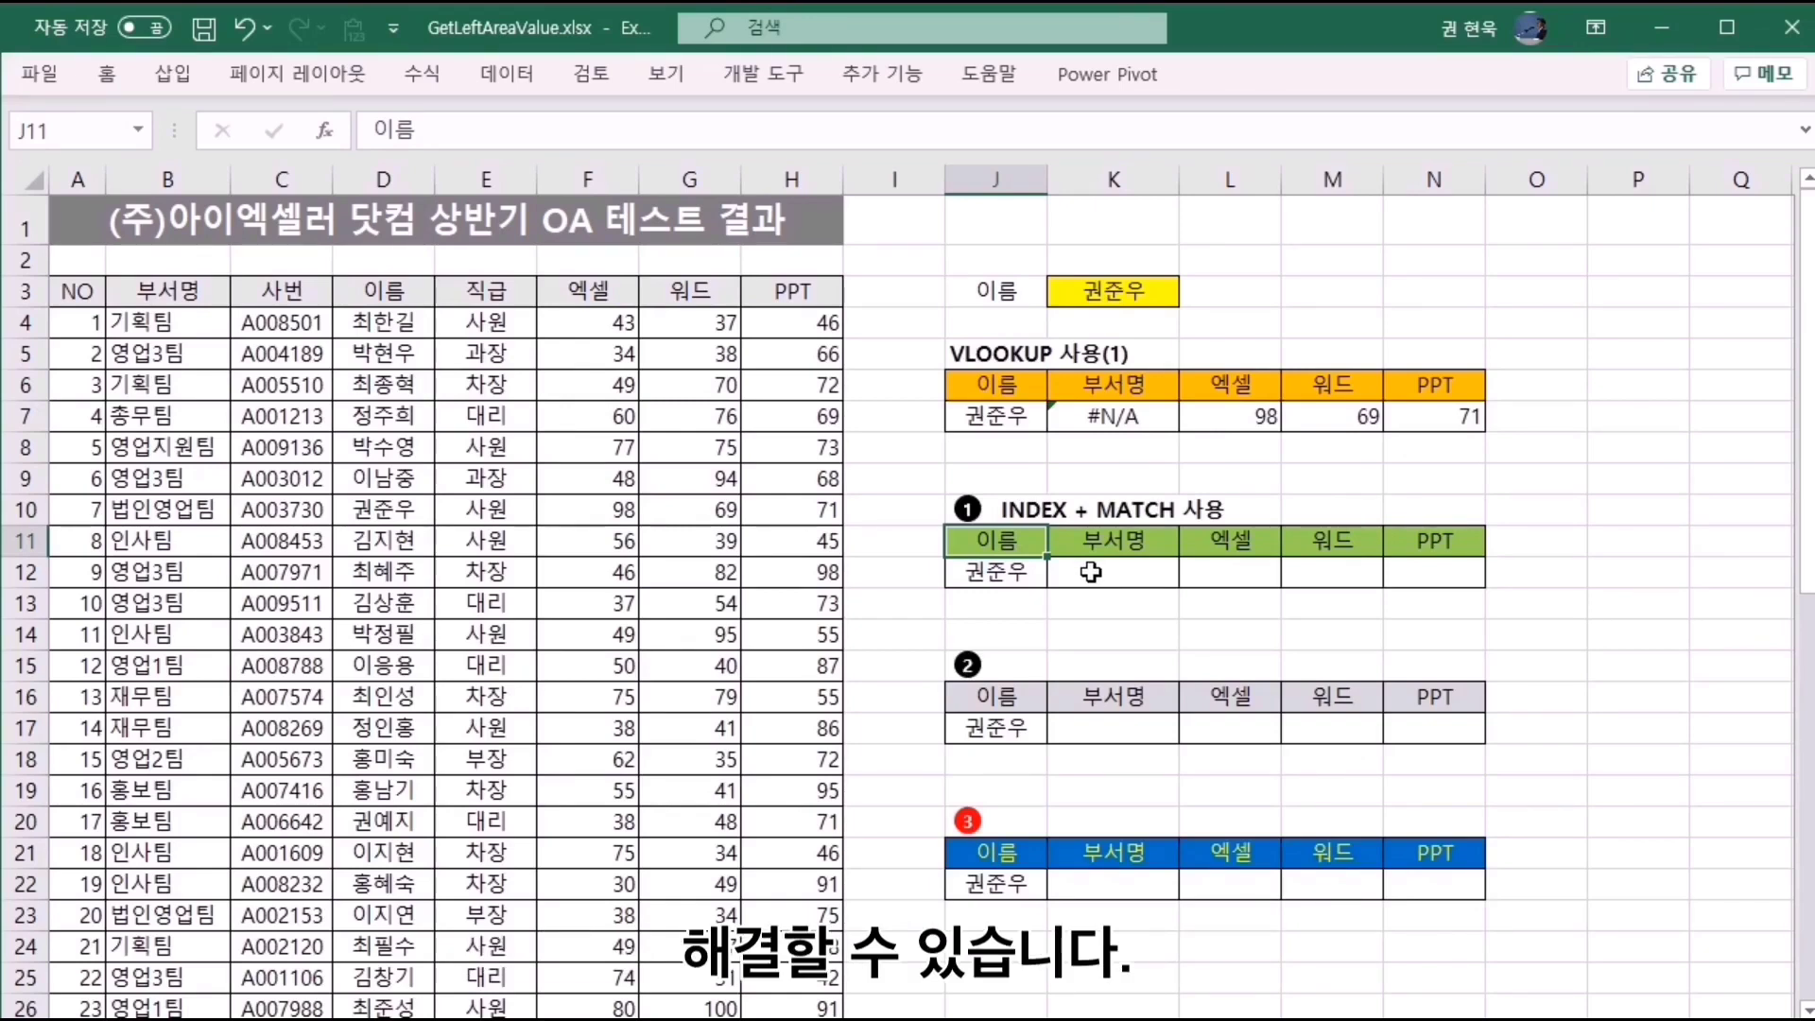
# On the INDEX and MATCH explanation sheet, enter =INDEX(C19:C23,2) in G19 under the INDEX heading.
pyautogui.click(378, 1018)
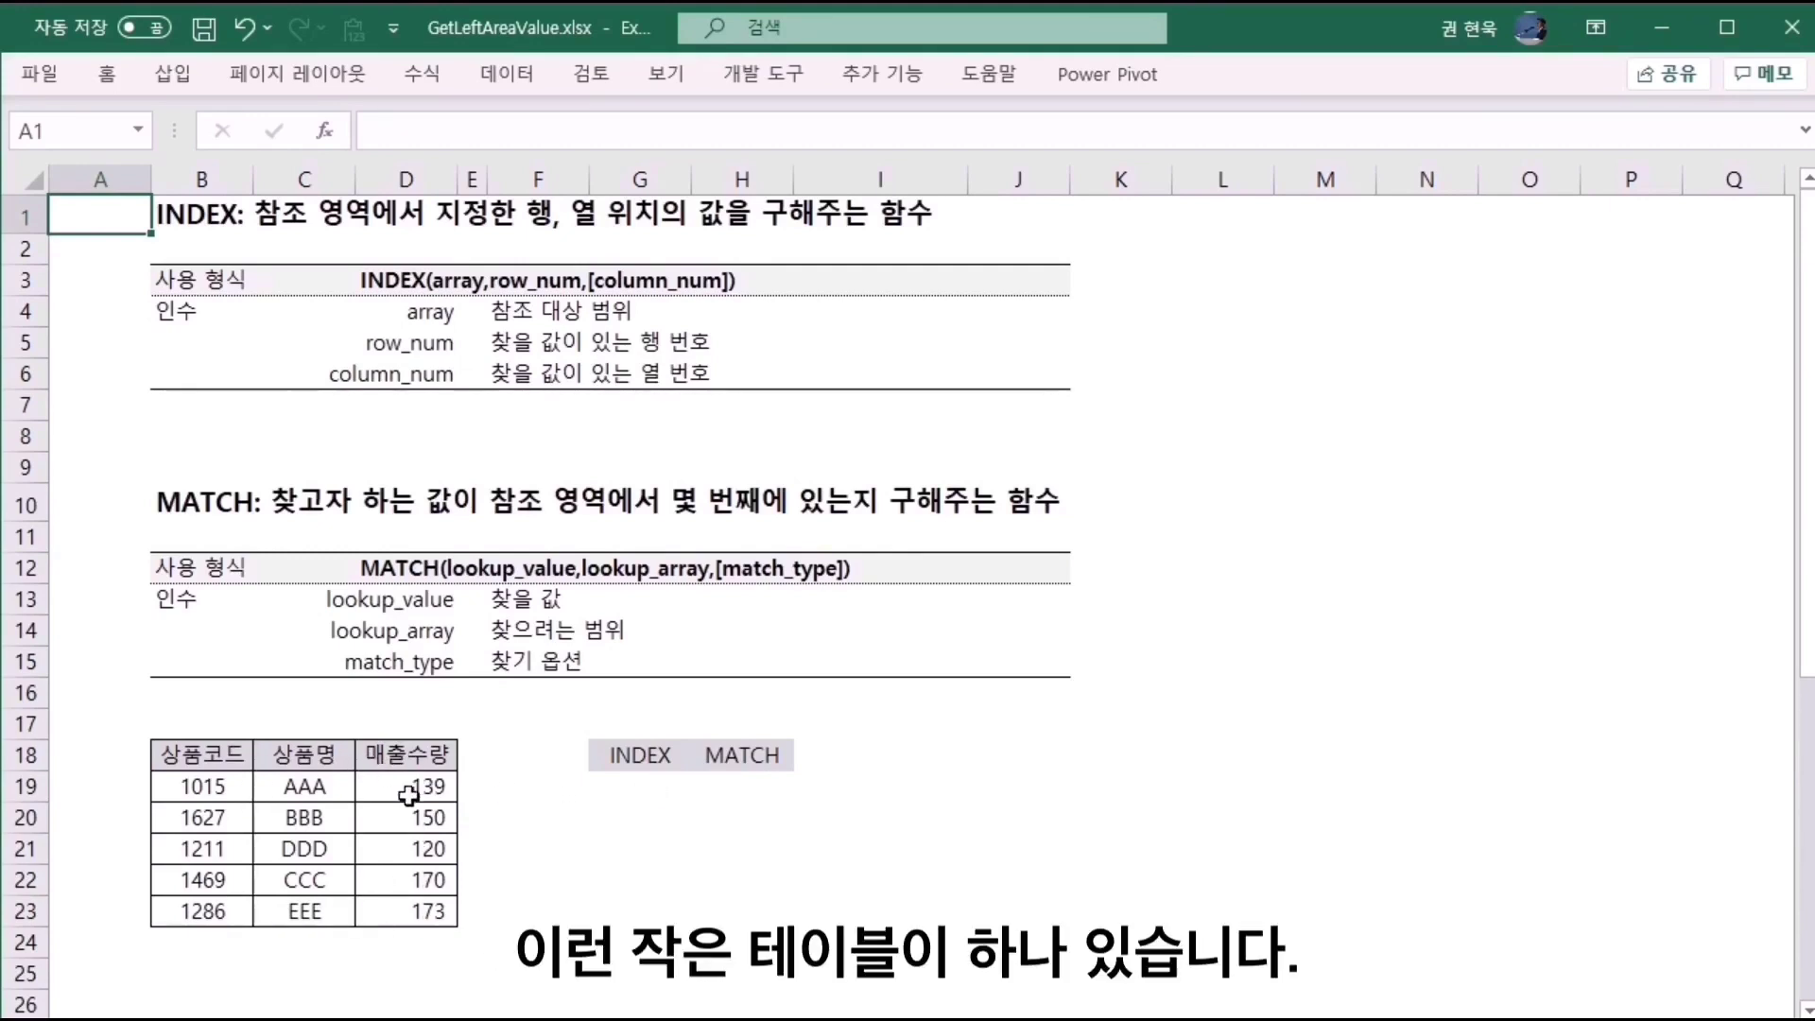
pyautogui.click(652, 789)
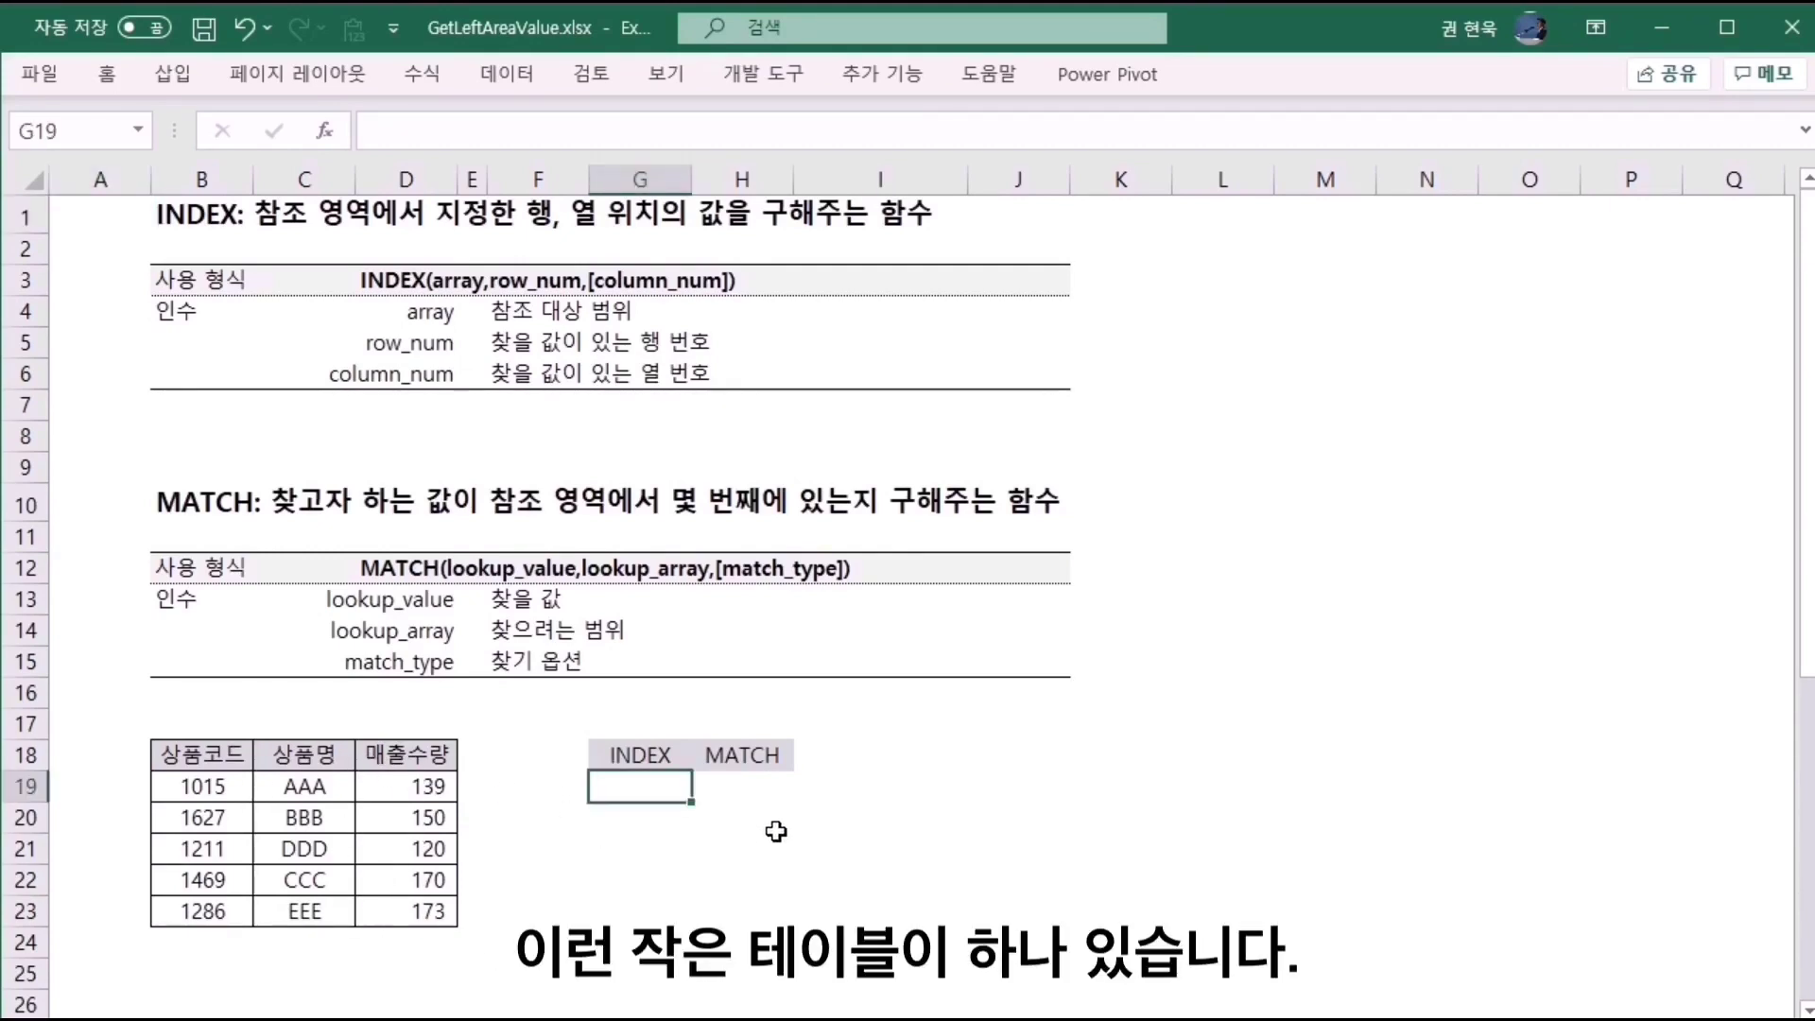
pyautogui.write('=')
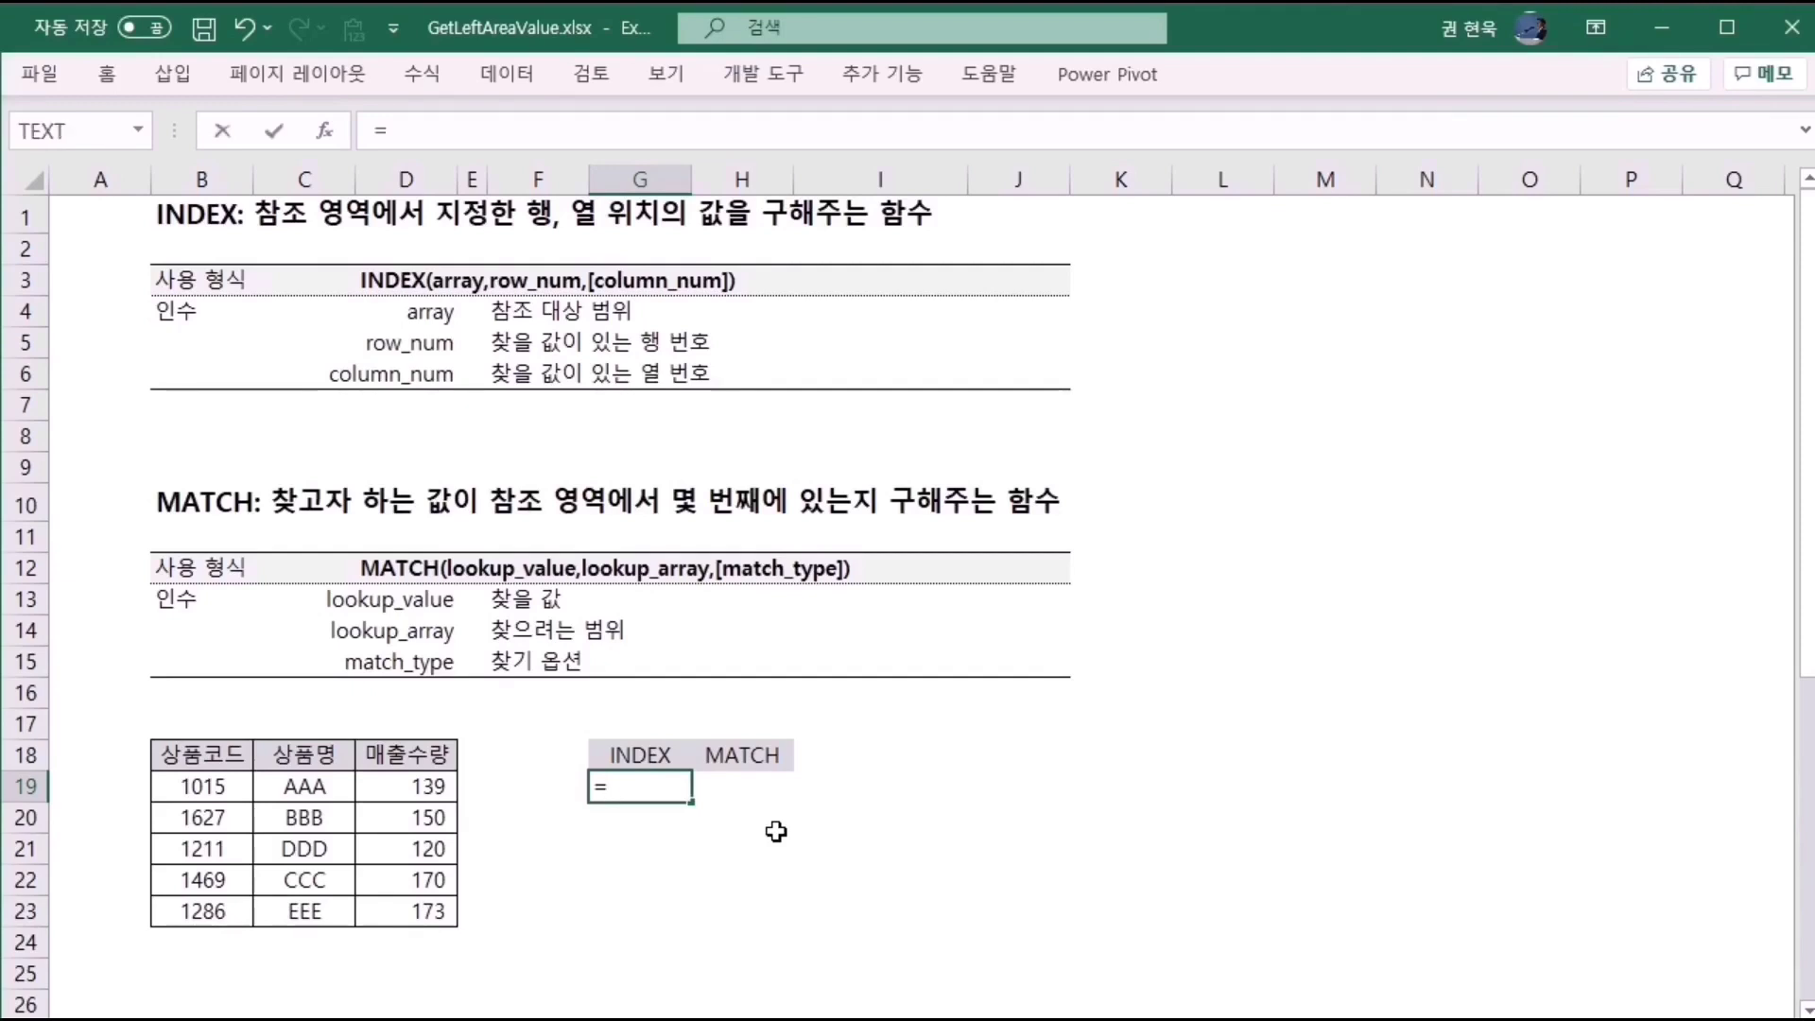
pyautogui.write('index(')
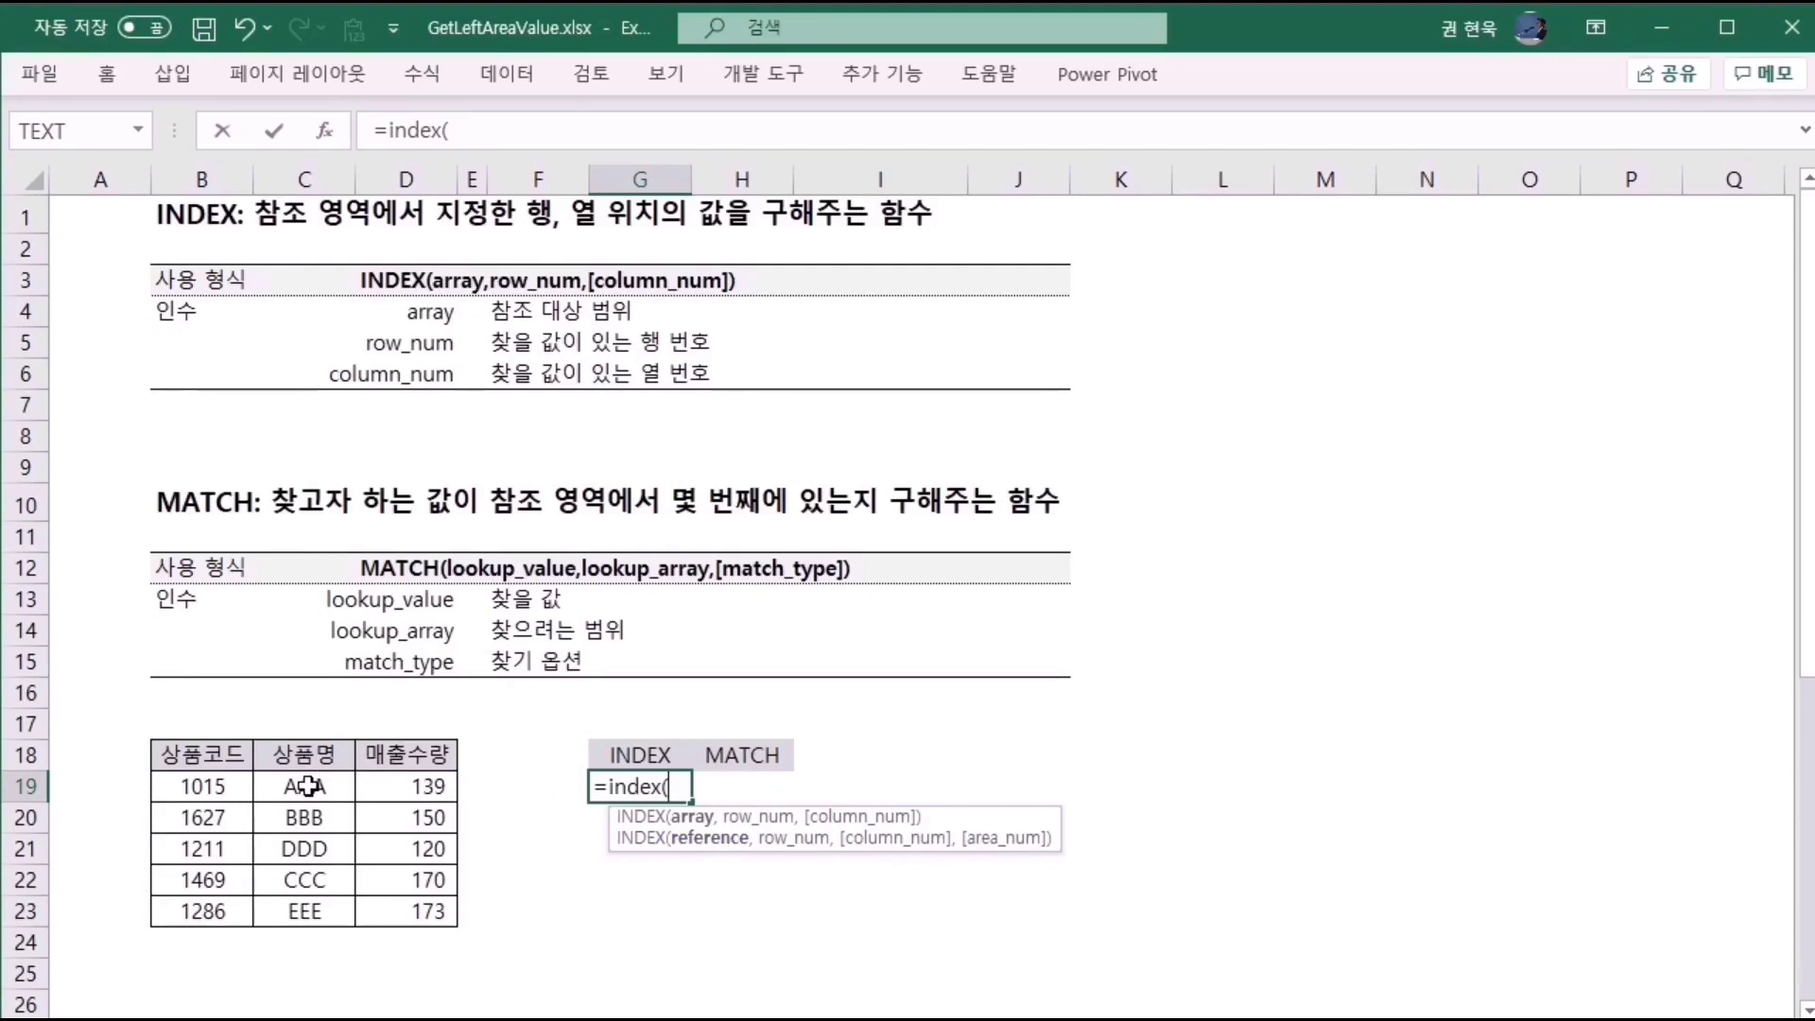
pyautogui.moveTo(308, 786); pyautogui.dragTo(288, 909)
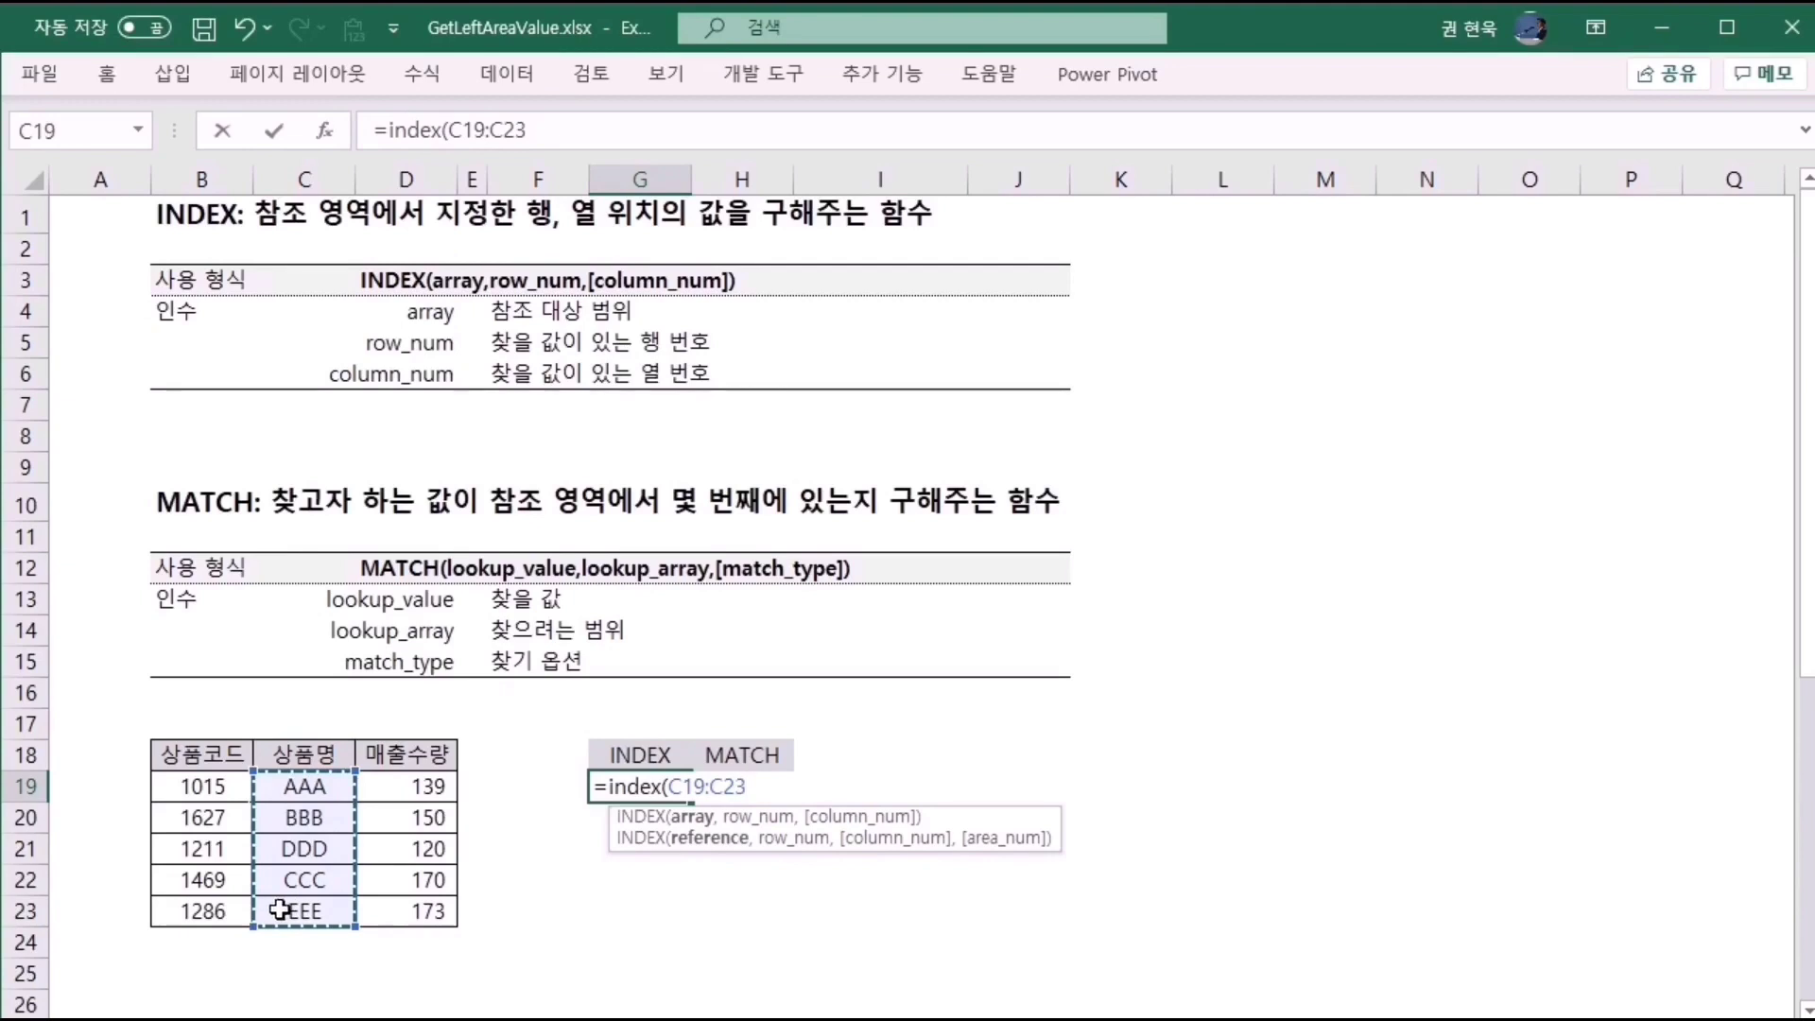
pyautogui.write(',')
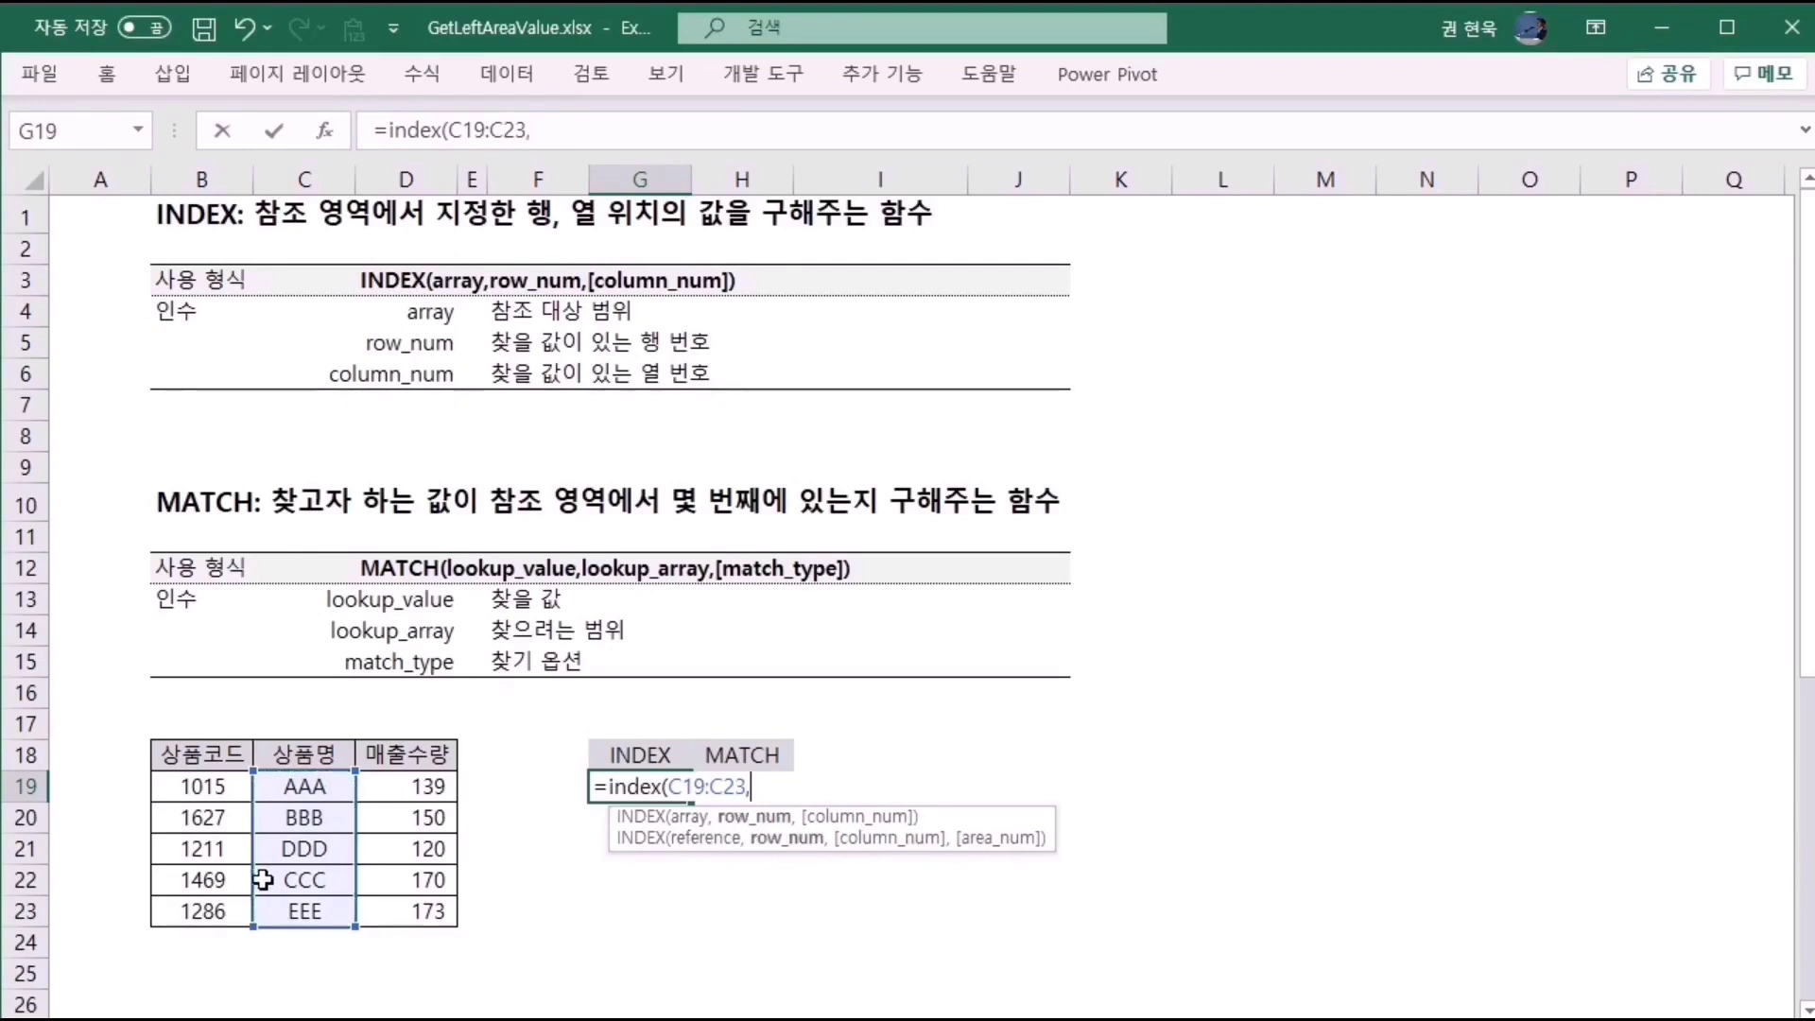
pyautogui.write('2')
pyautogui.press('Return')
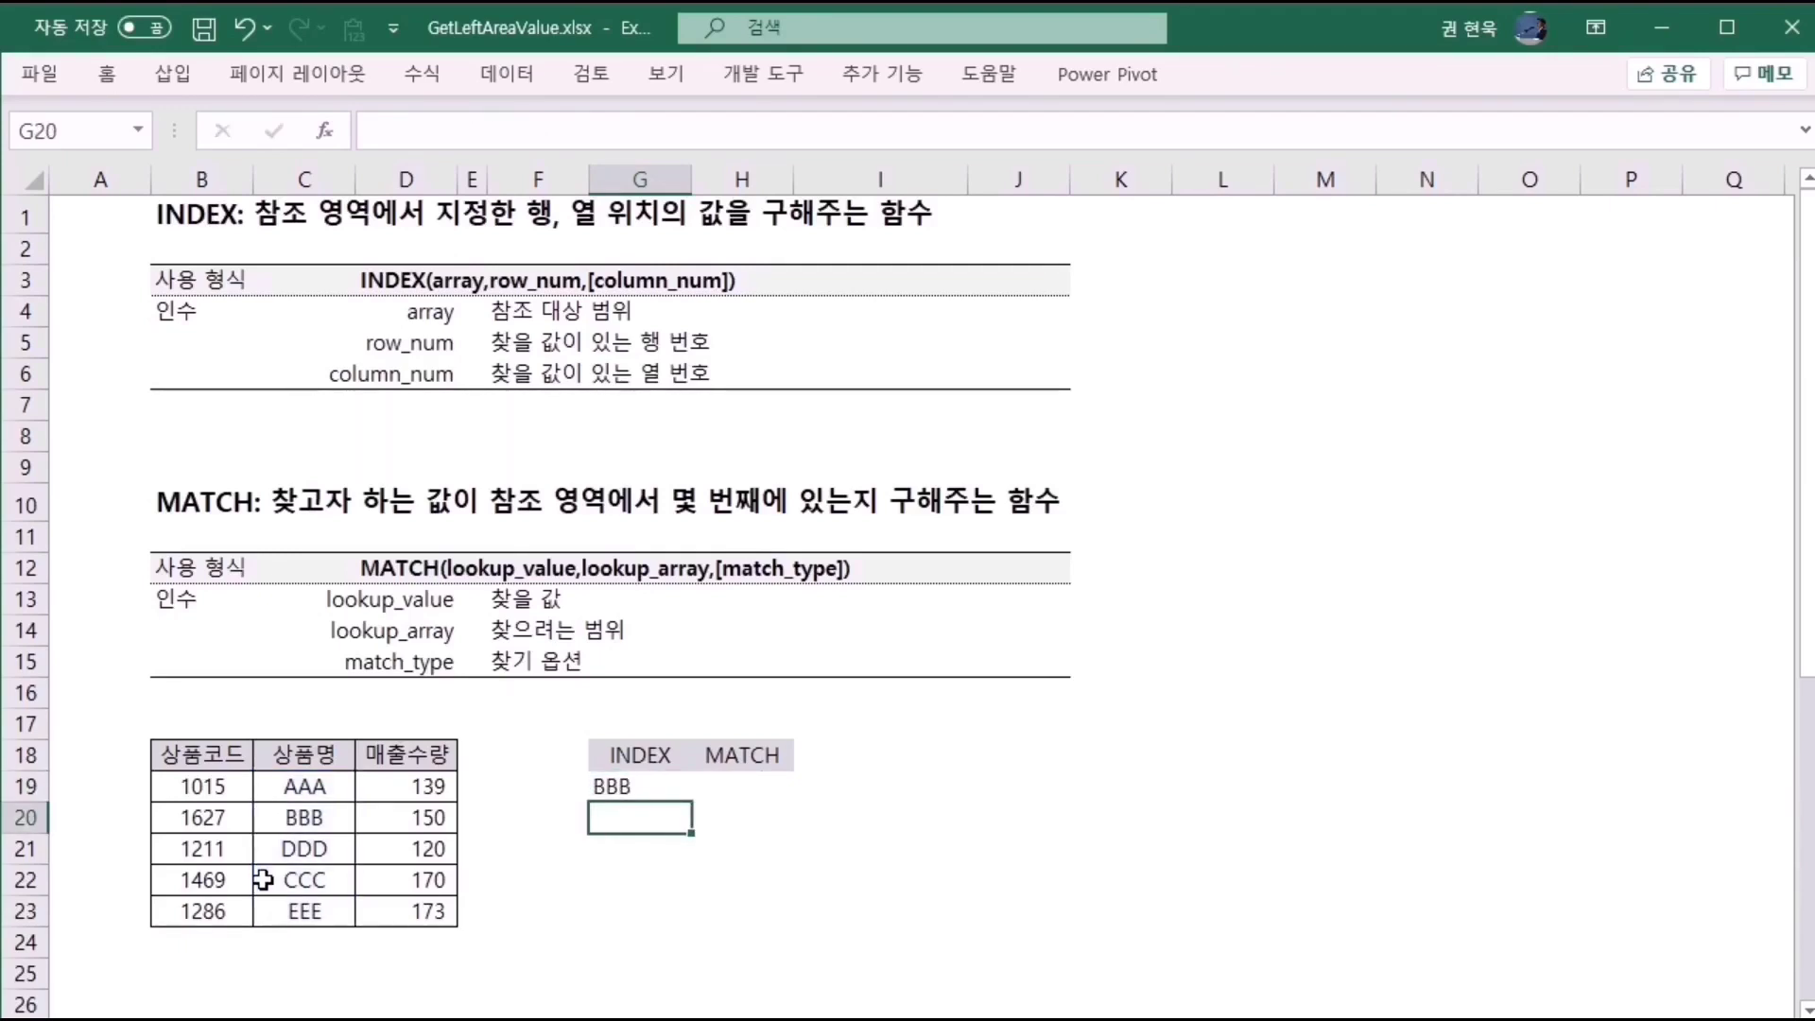
pyautogui.click(610, 792)
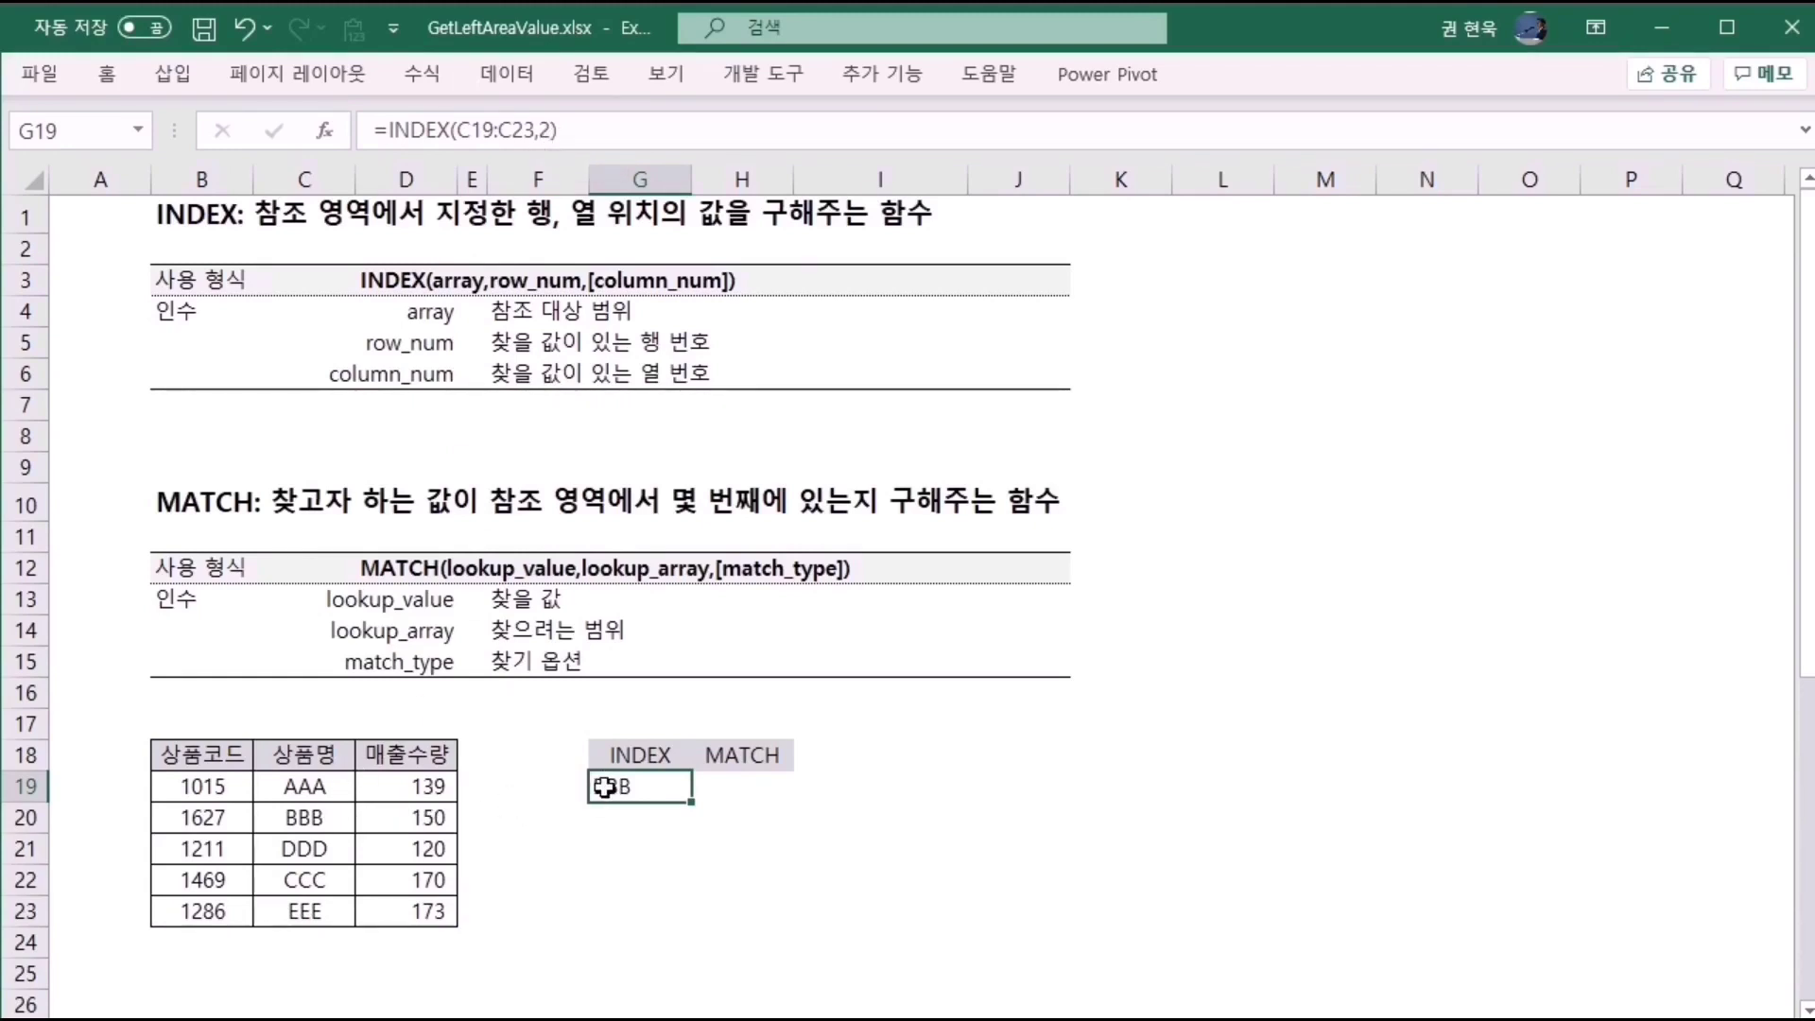
# Enter =MATCH(G19,C19:C23) in H19 under the MATCH heading to find the product name's position.
pyautogui.click(743, 788)
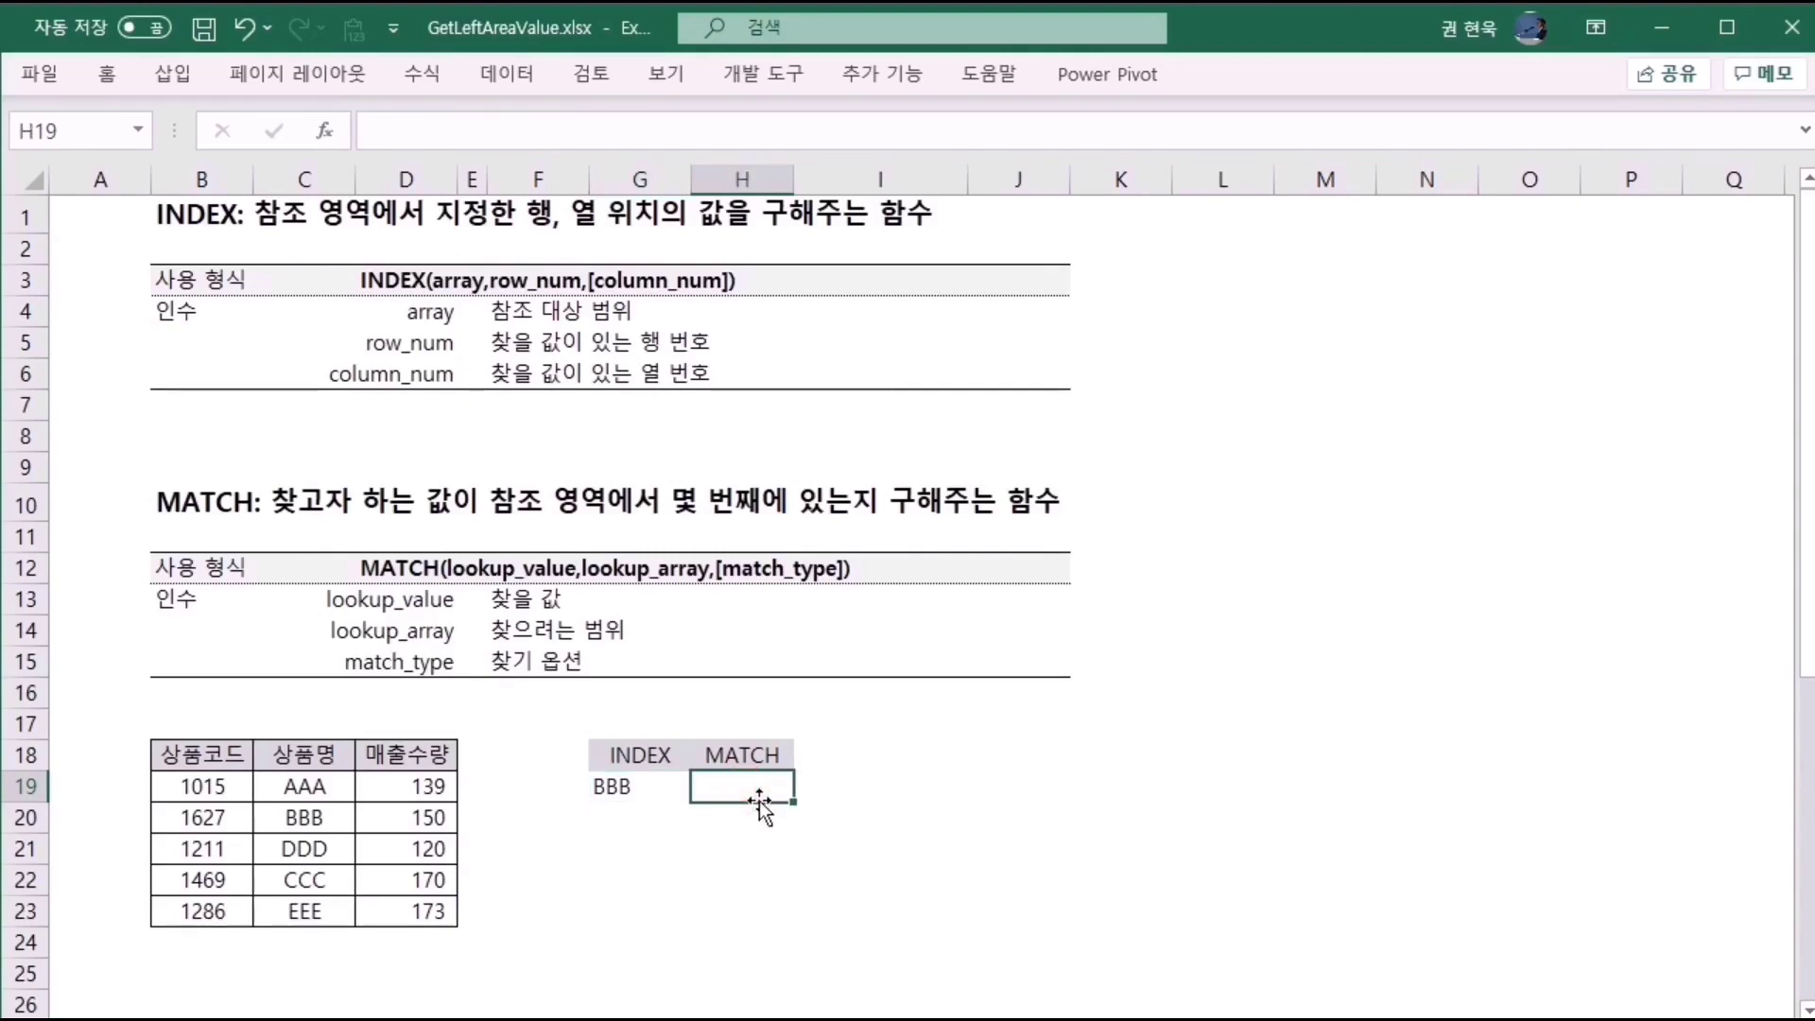
pyautogui.write('=match')
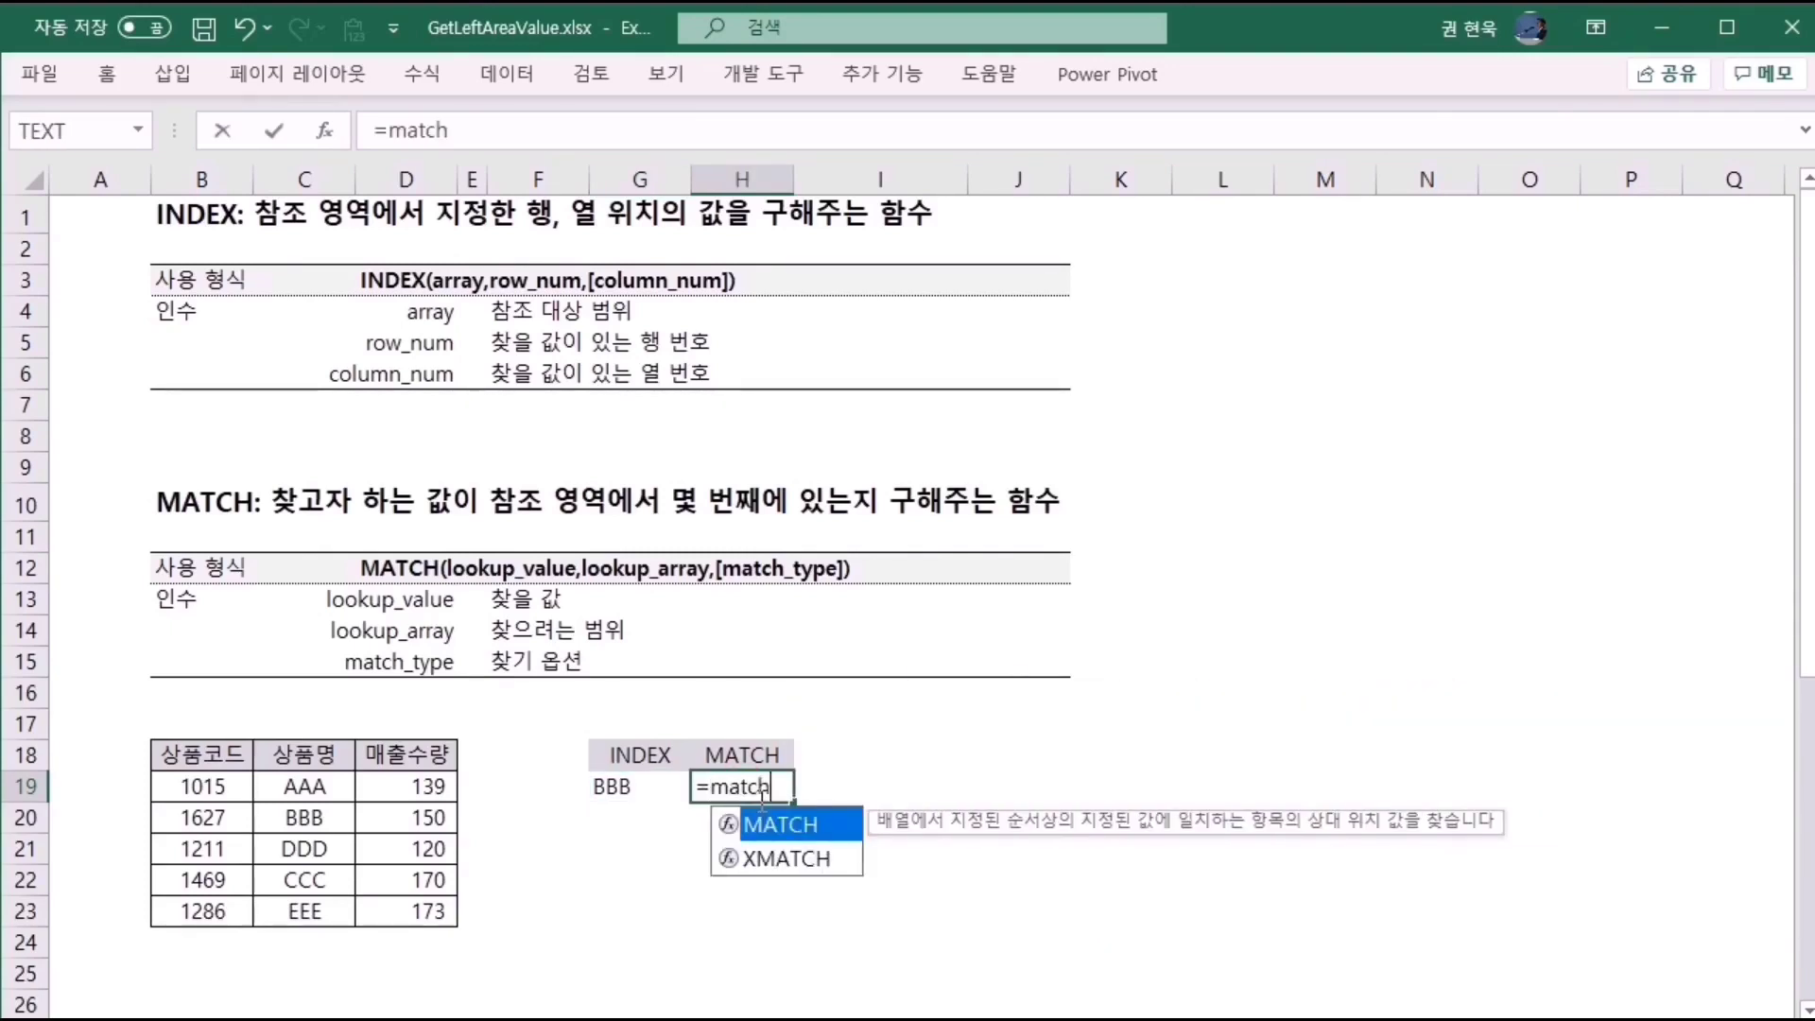
pyautogui.write('(')
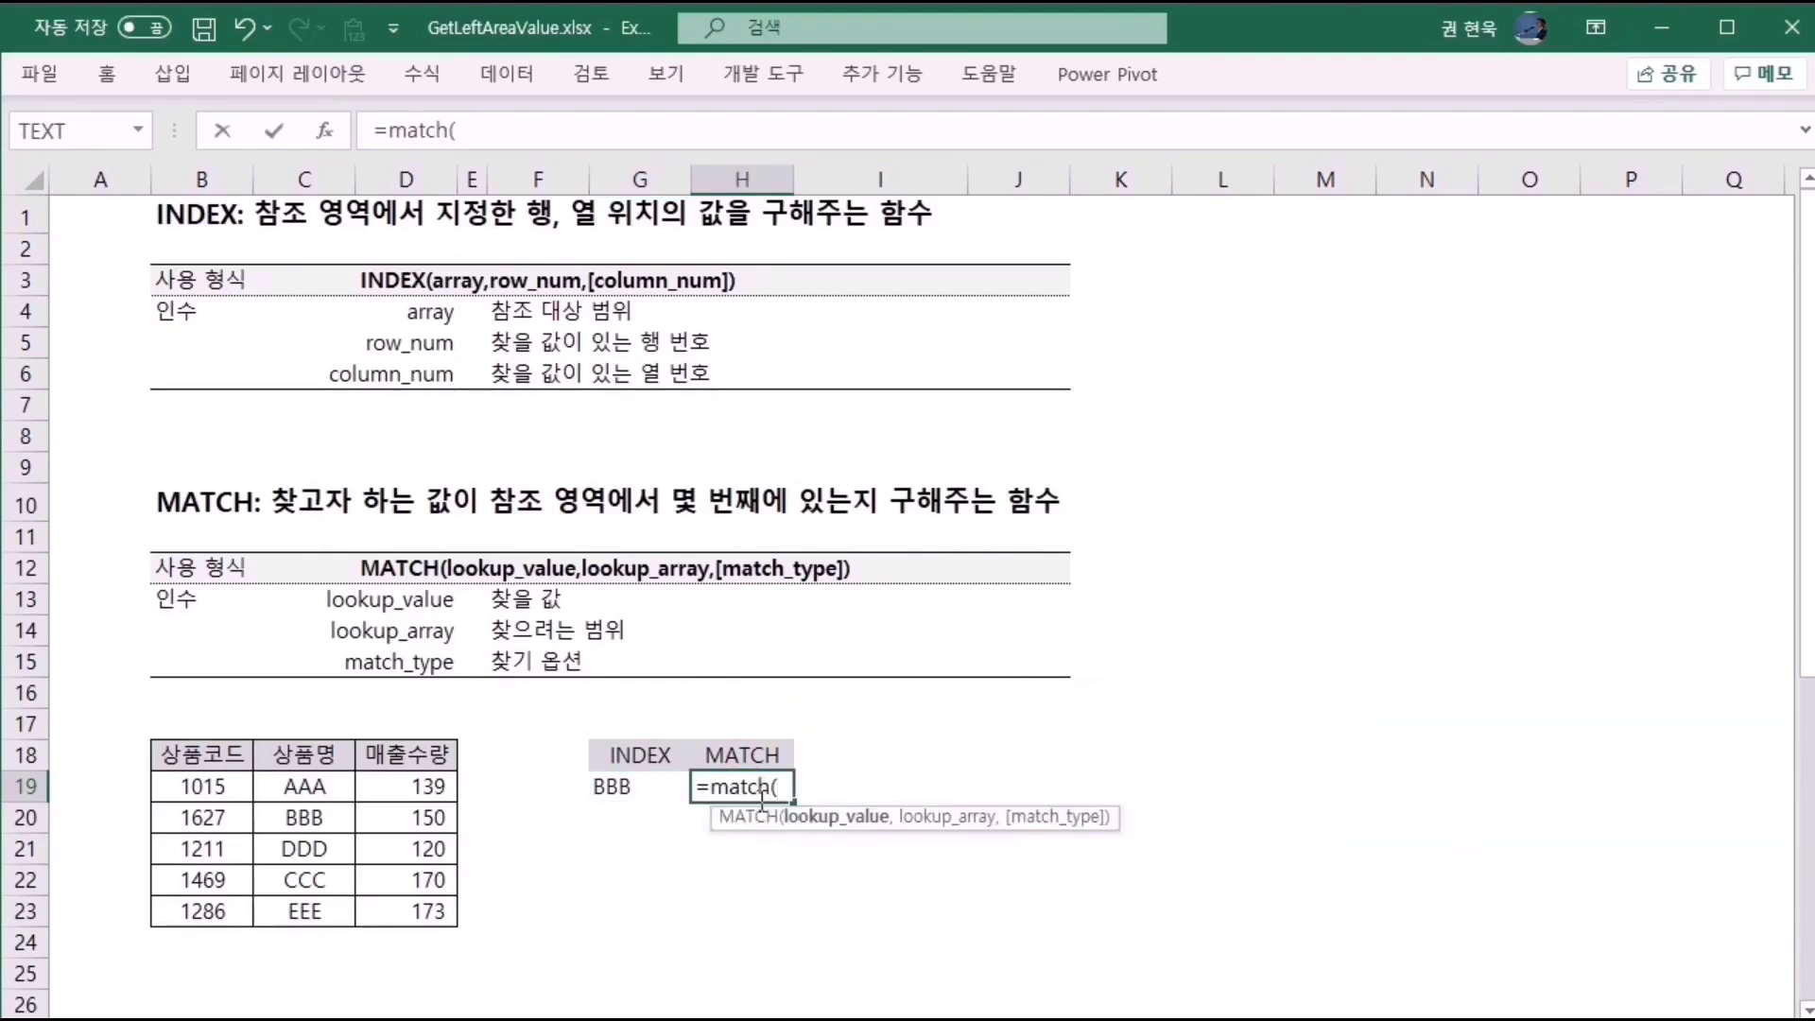
pyautogui.click(650, 789)
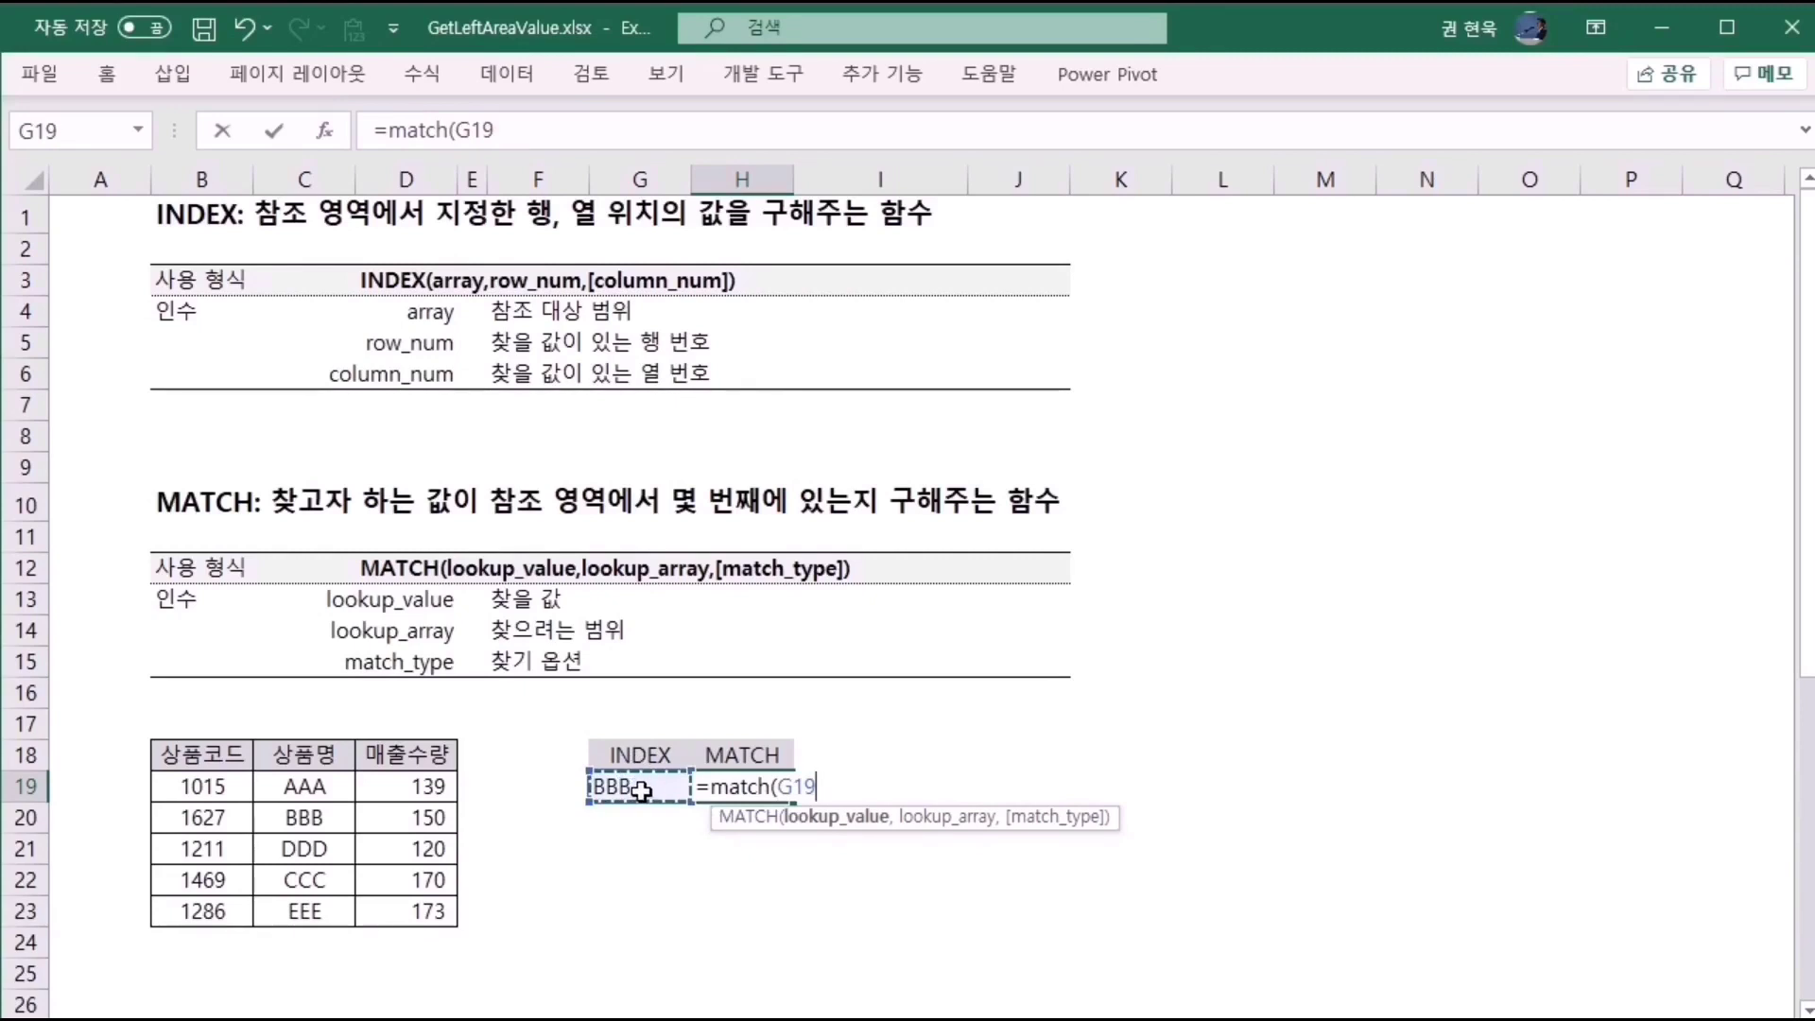
pyautogui.write(',')
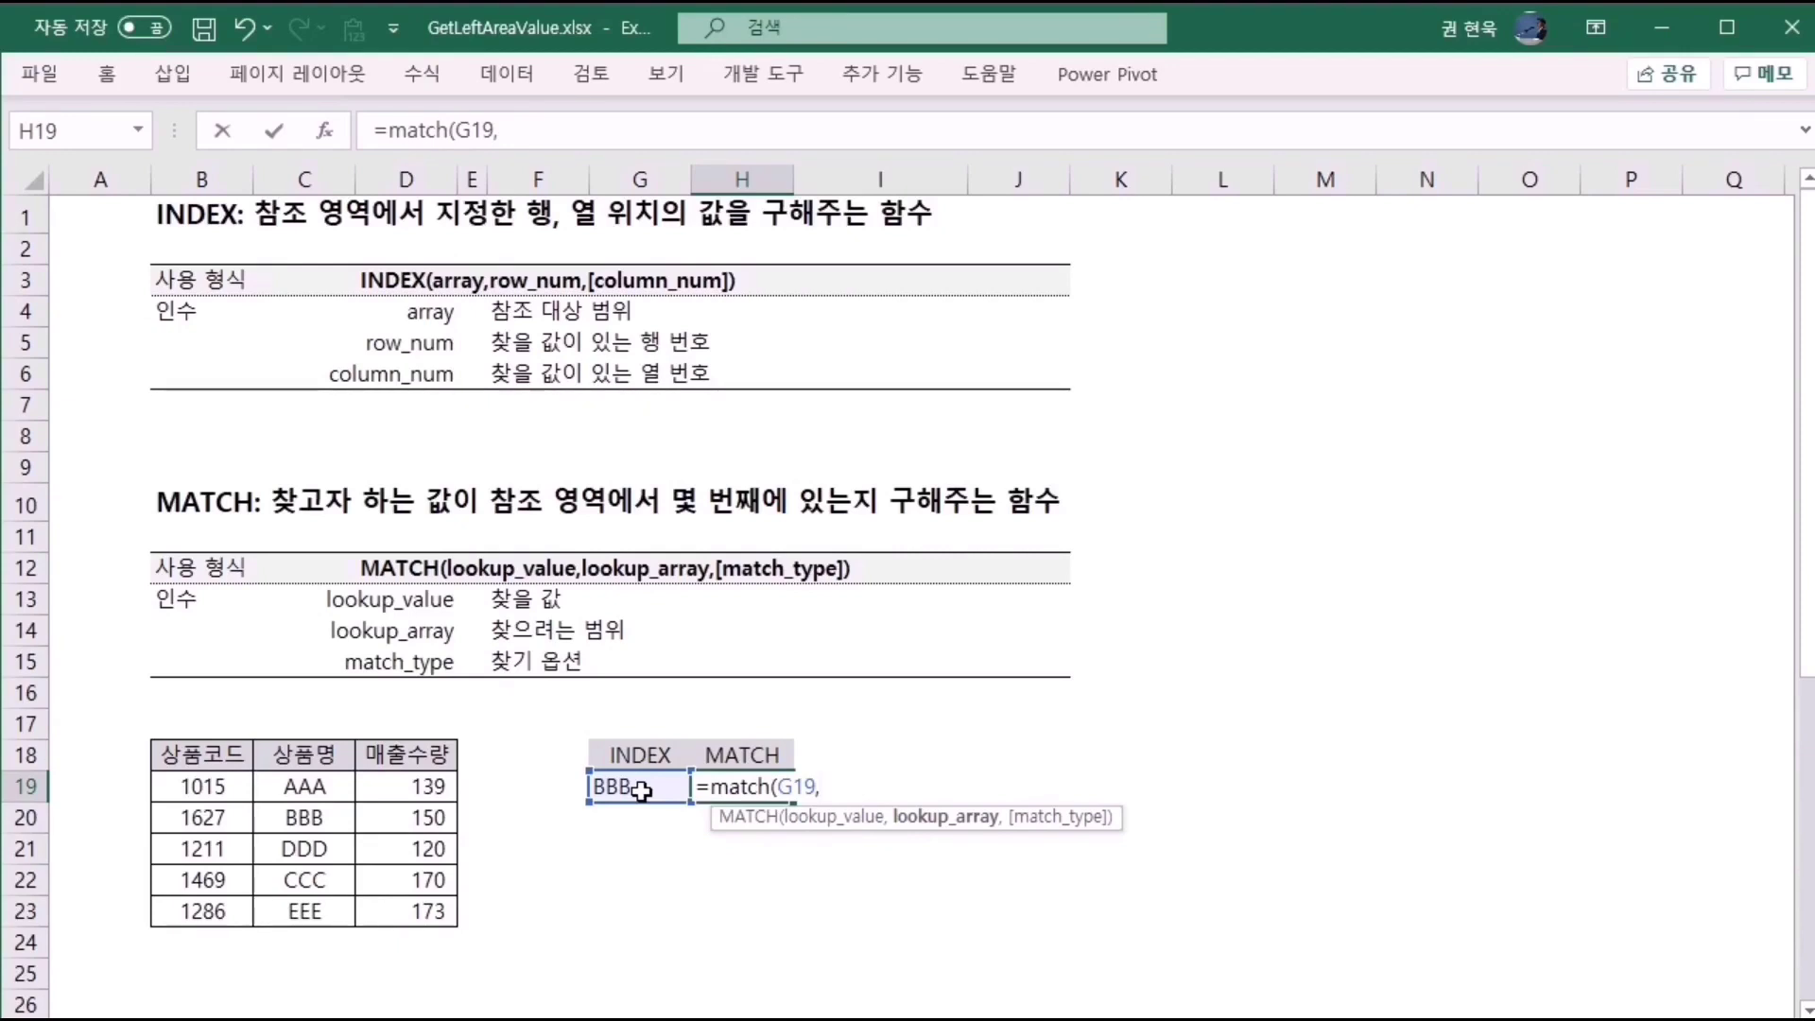
pyautogui.moveTo(310, 787); pyautogui.dragTo(310, 911)
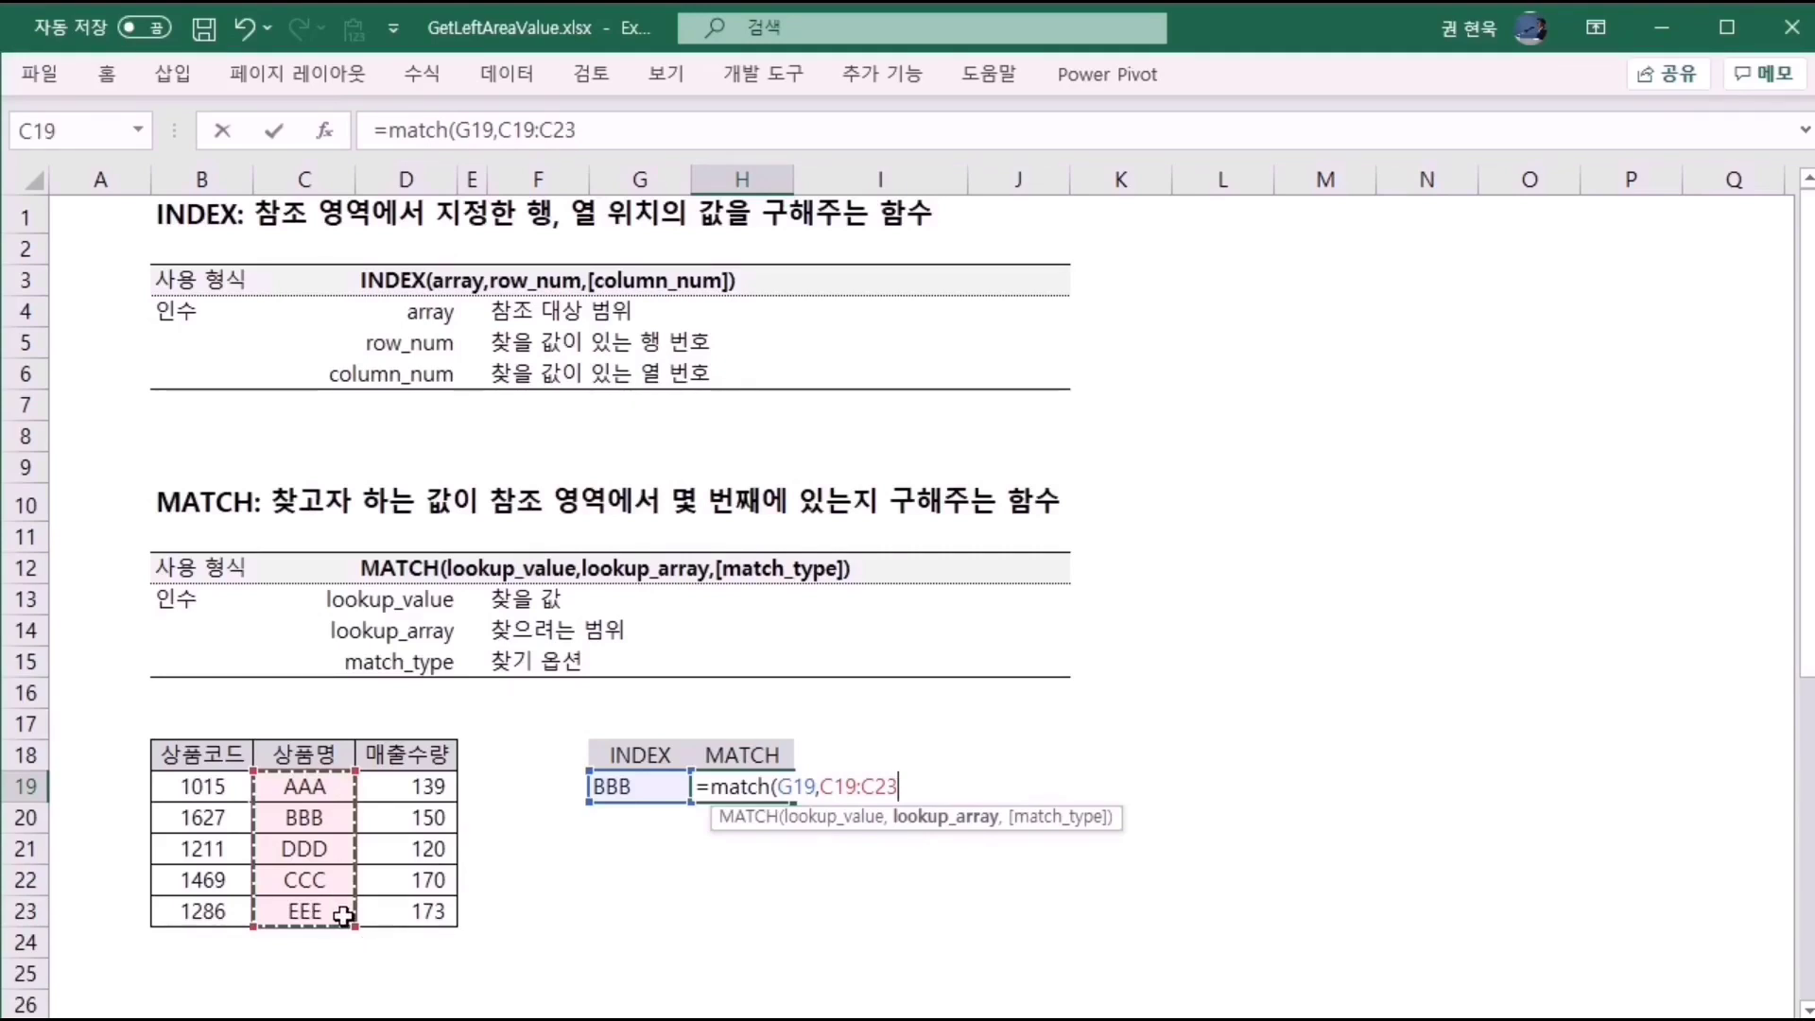
pyautogui.press('Return')
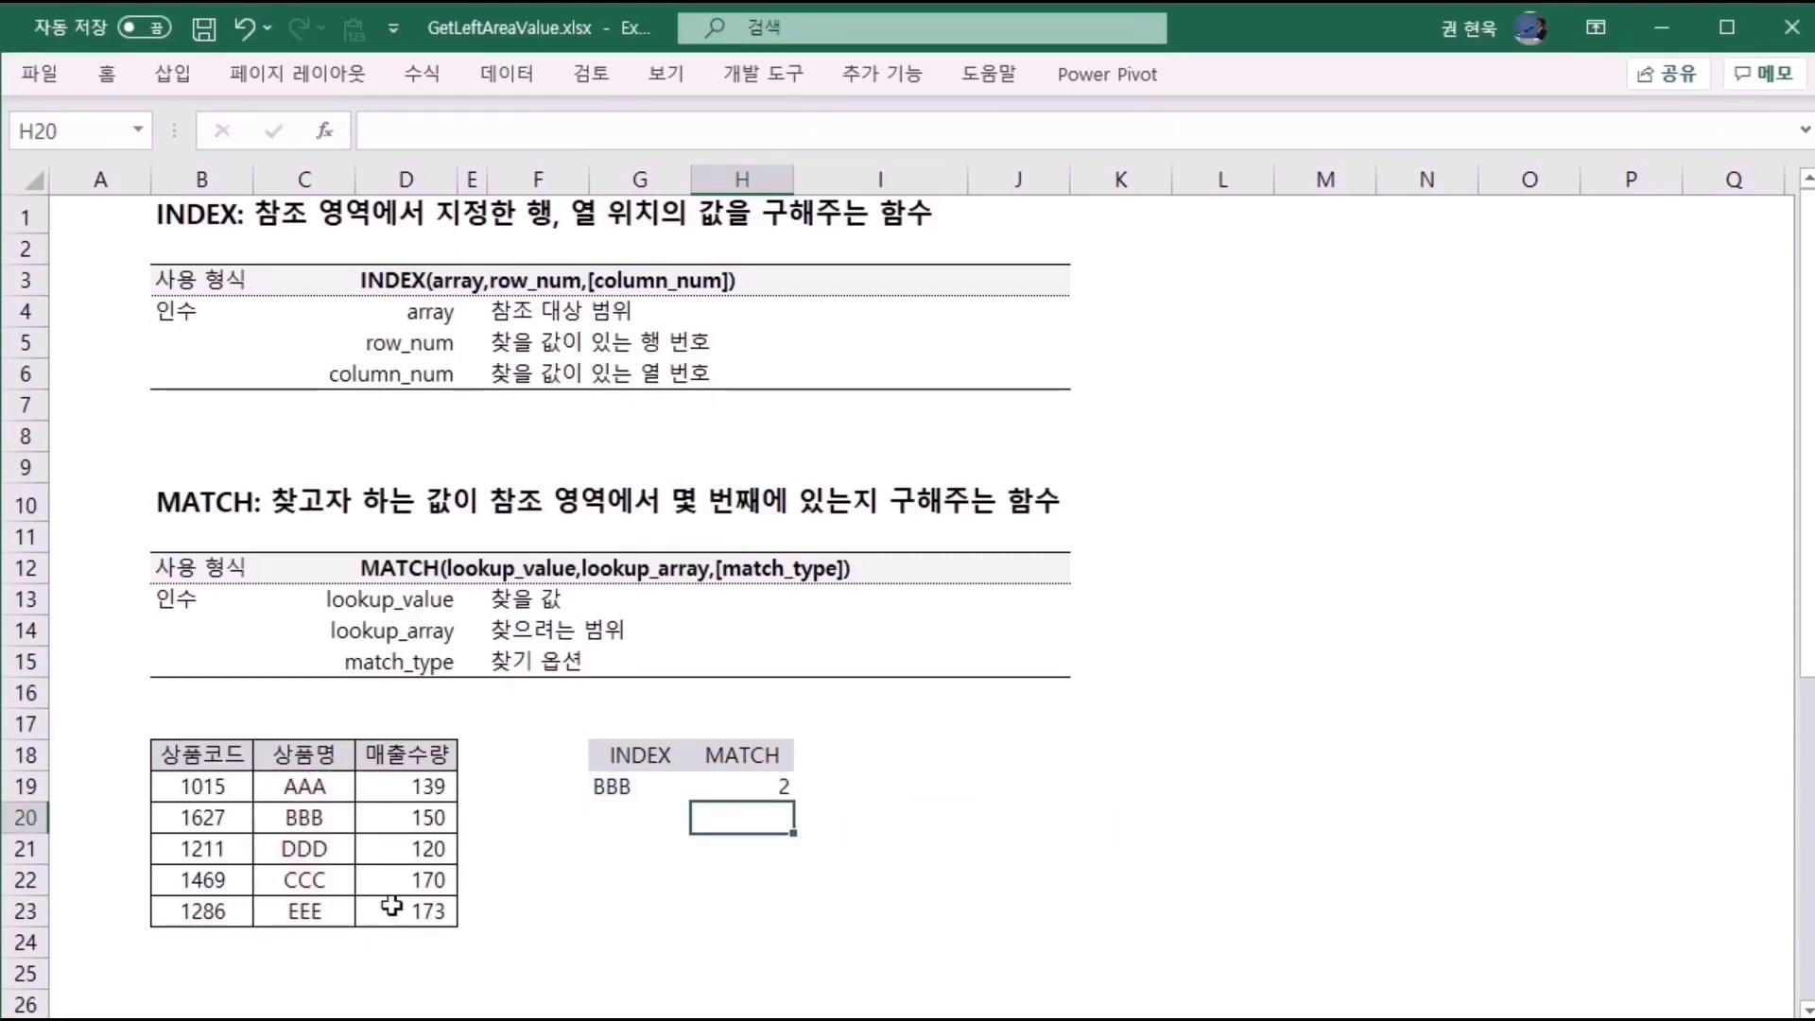
# Review the MATCH formula in H19 together with its lookup range C19:C23.
pyautogui.click(748, 785)
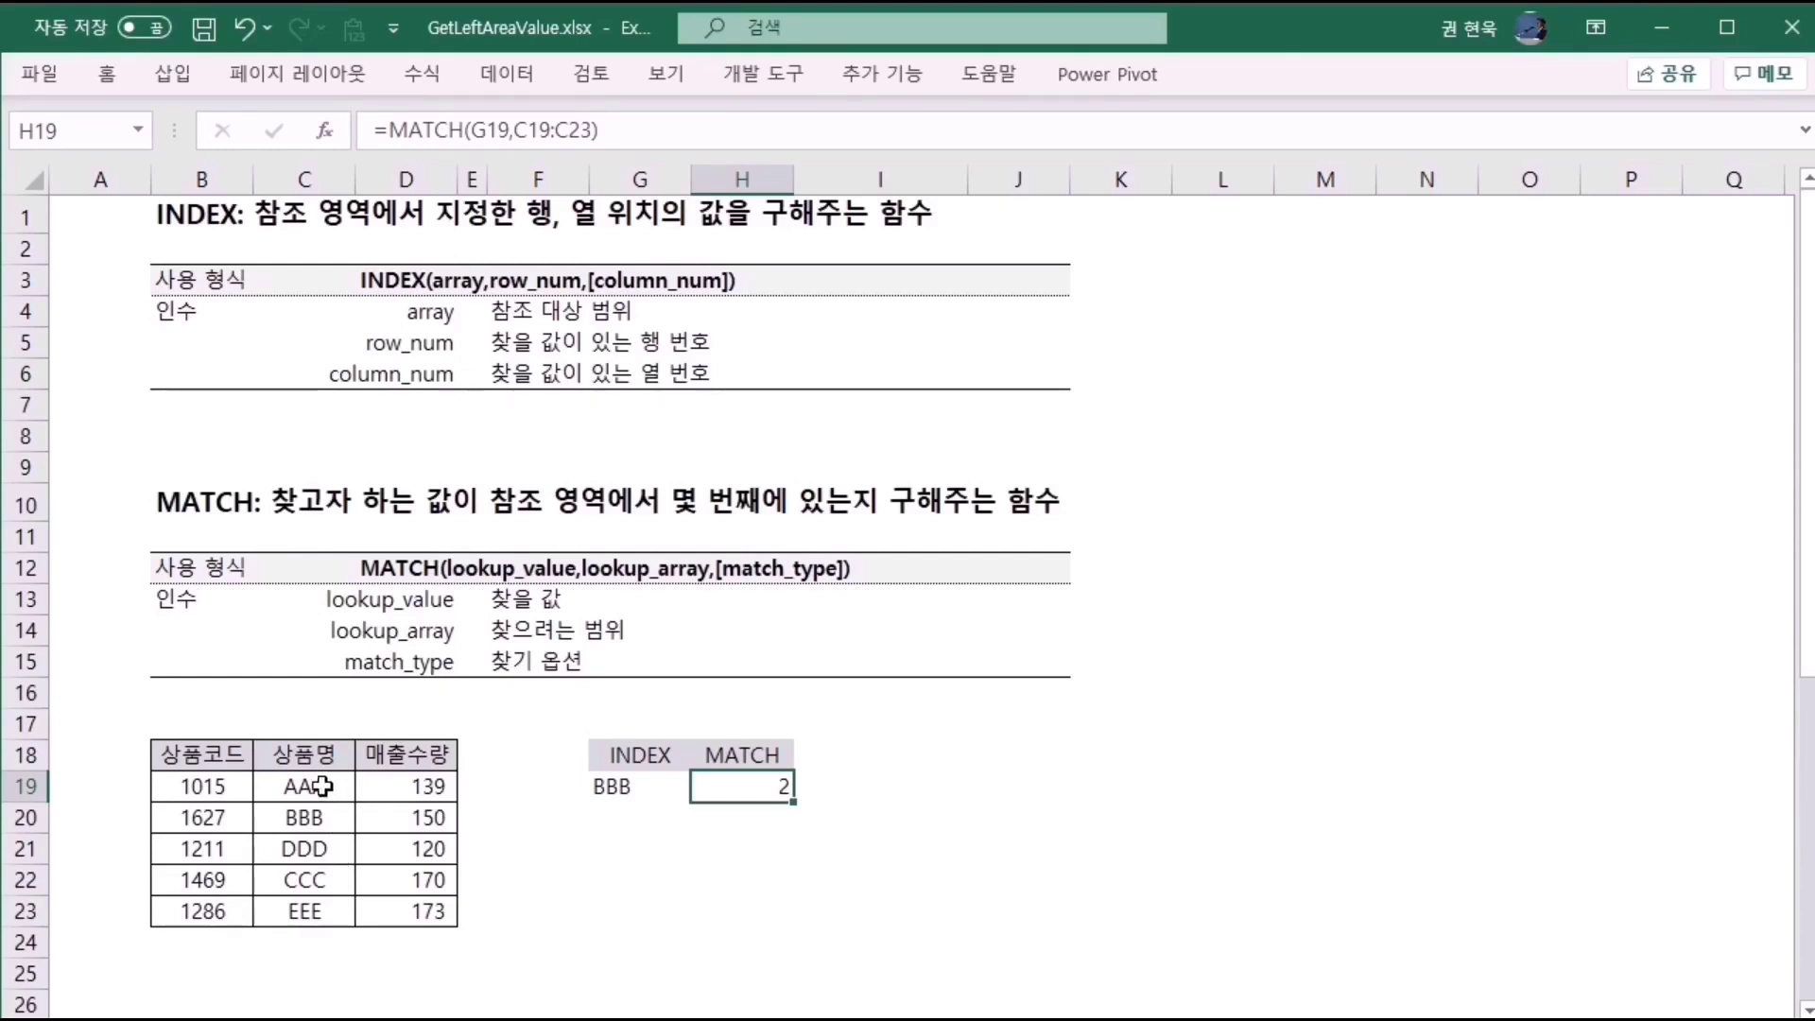
pyautogui.moveTo(326, 786); pyautogui.dragTo(326, 909)
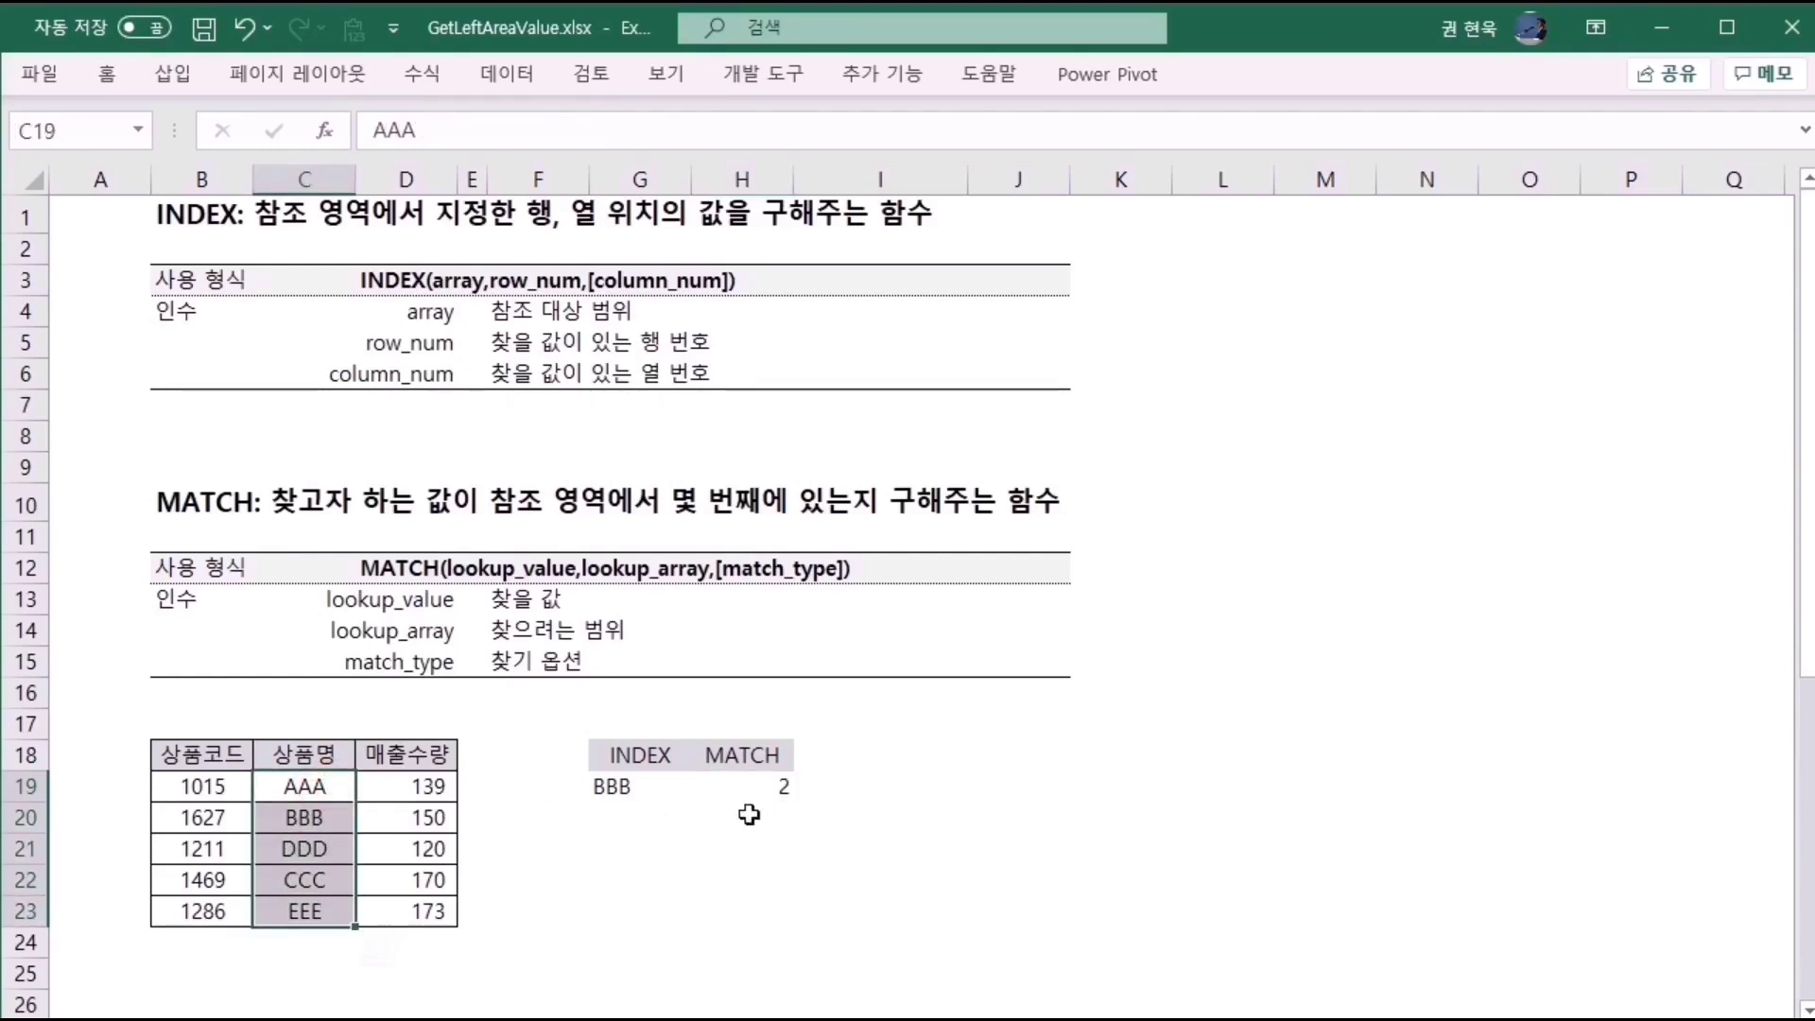
pyautogui.click(787, 797)
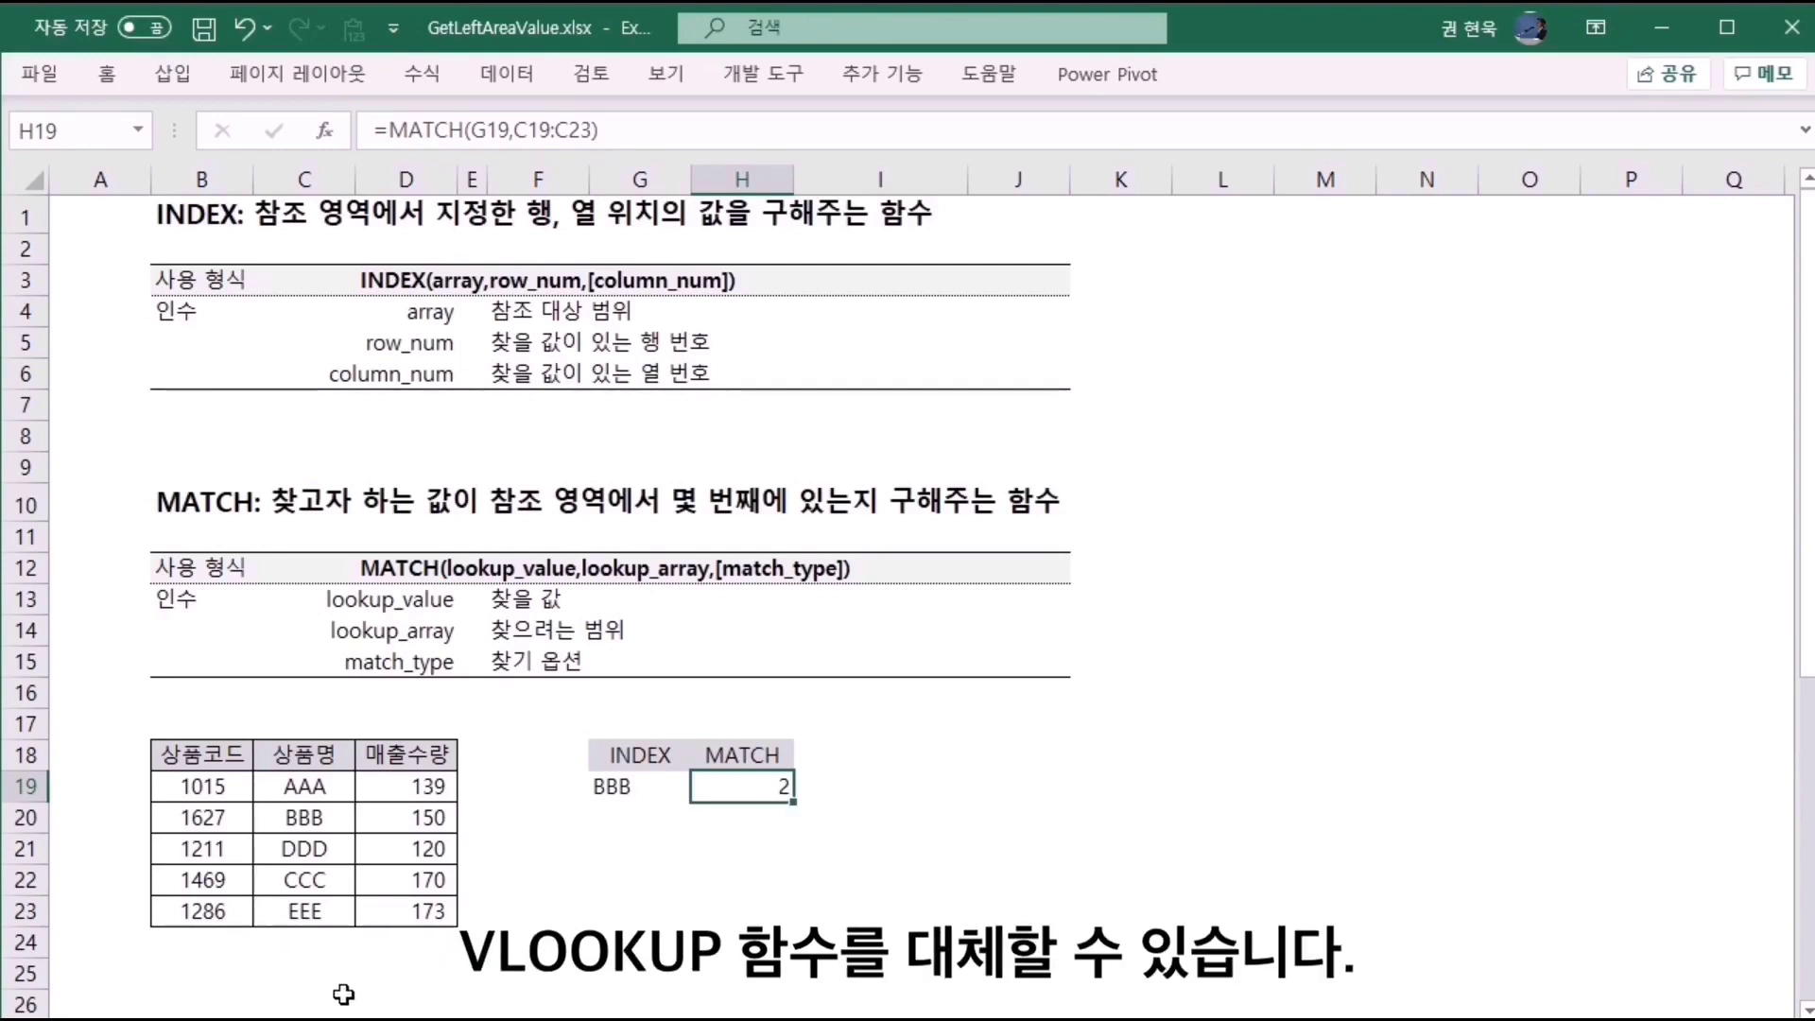
# On the OA test results sheet, begin an INDEX formula in K12 of the INDEX + MATCH table, using department range B4:B52 as the array.
pyautogui.click(319, 1019)
pyautogui.click(1139, 571)
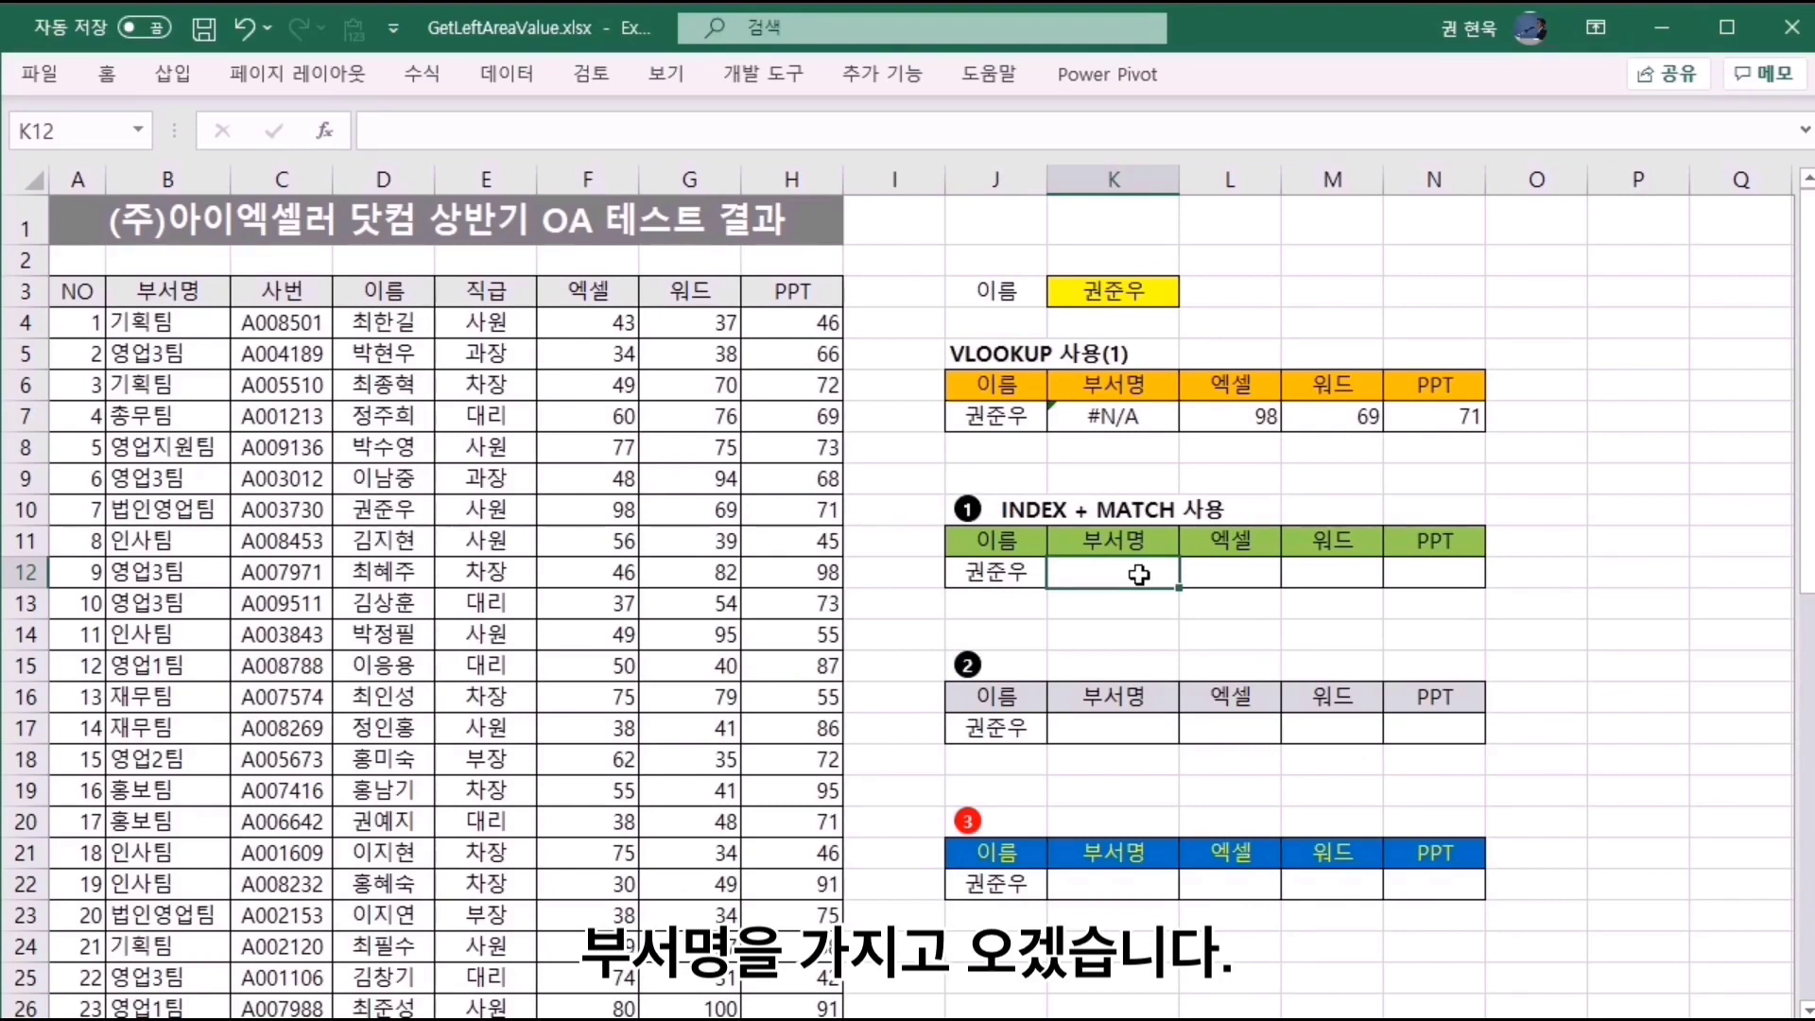
pyautogui.write('=')
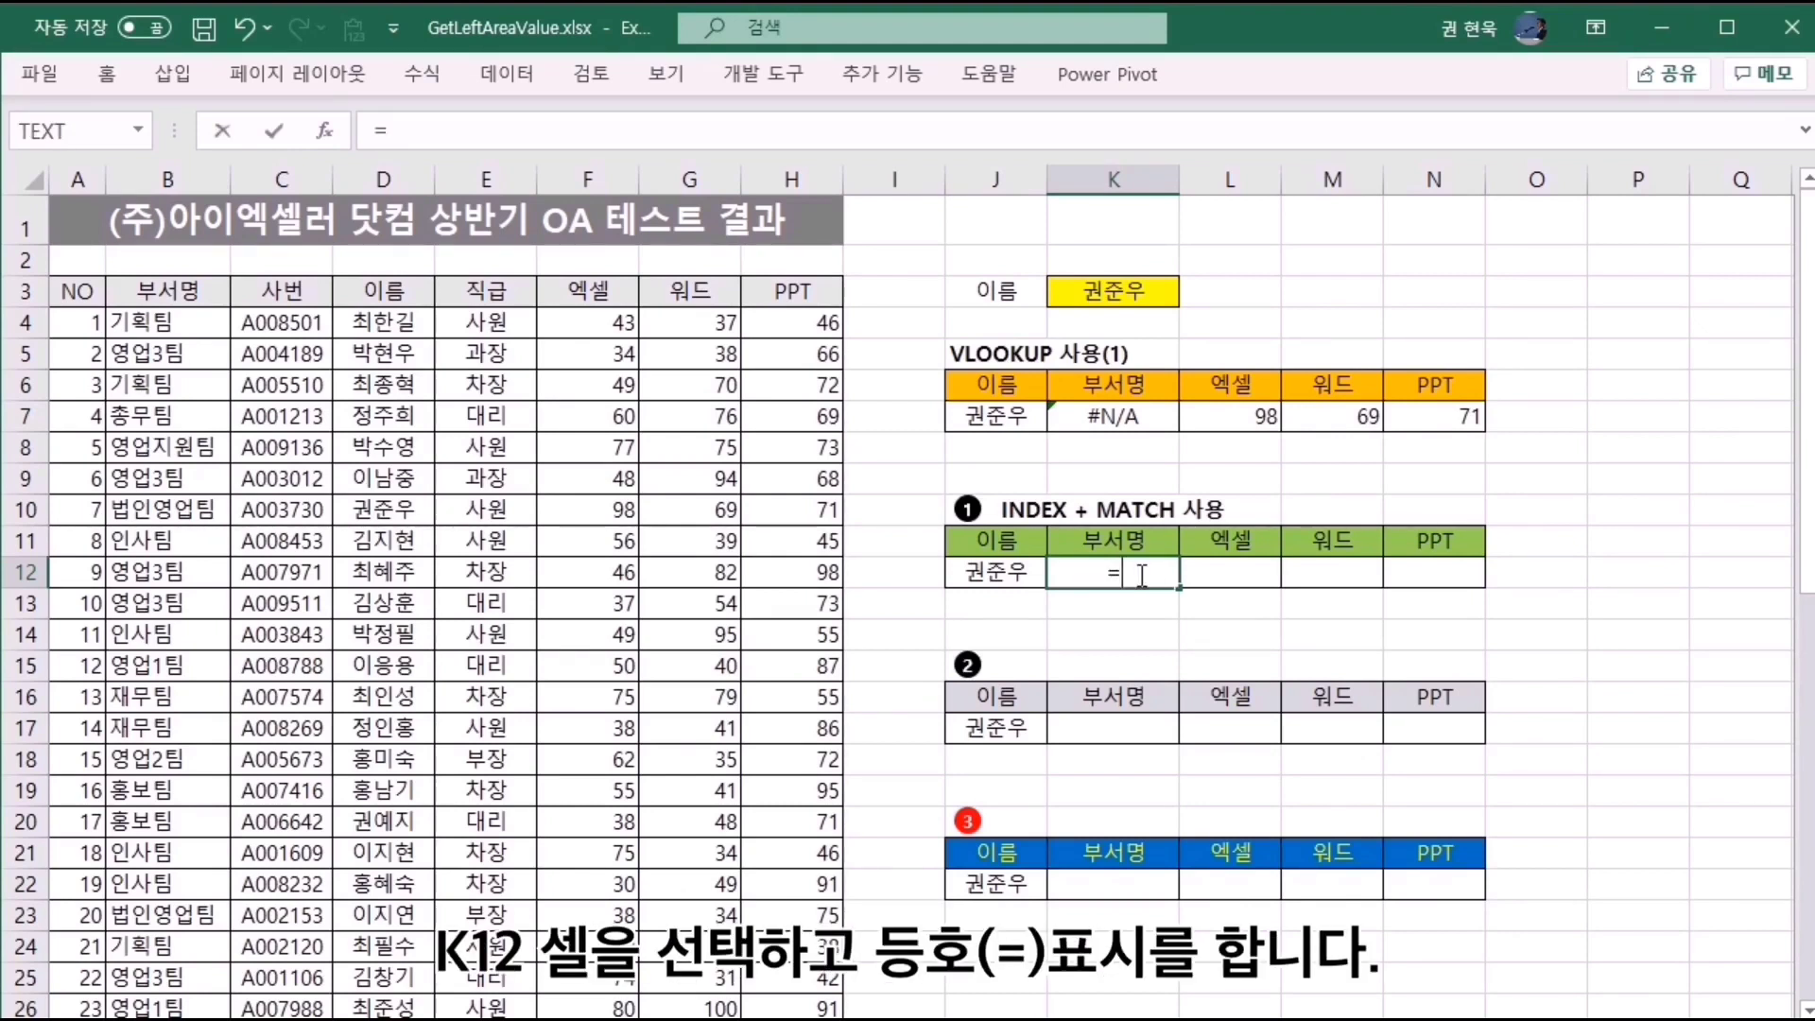
pyautogui.write('index')
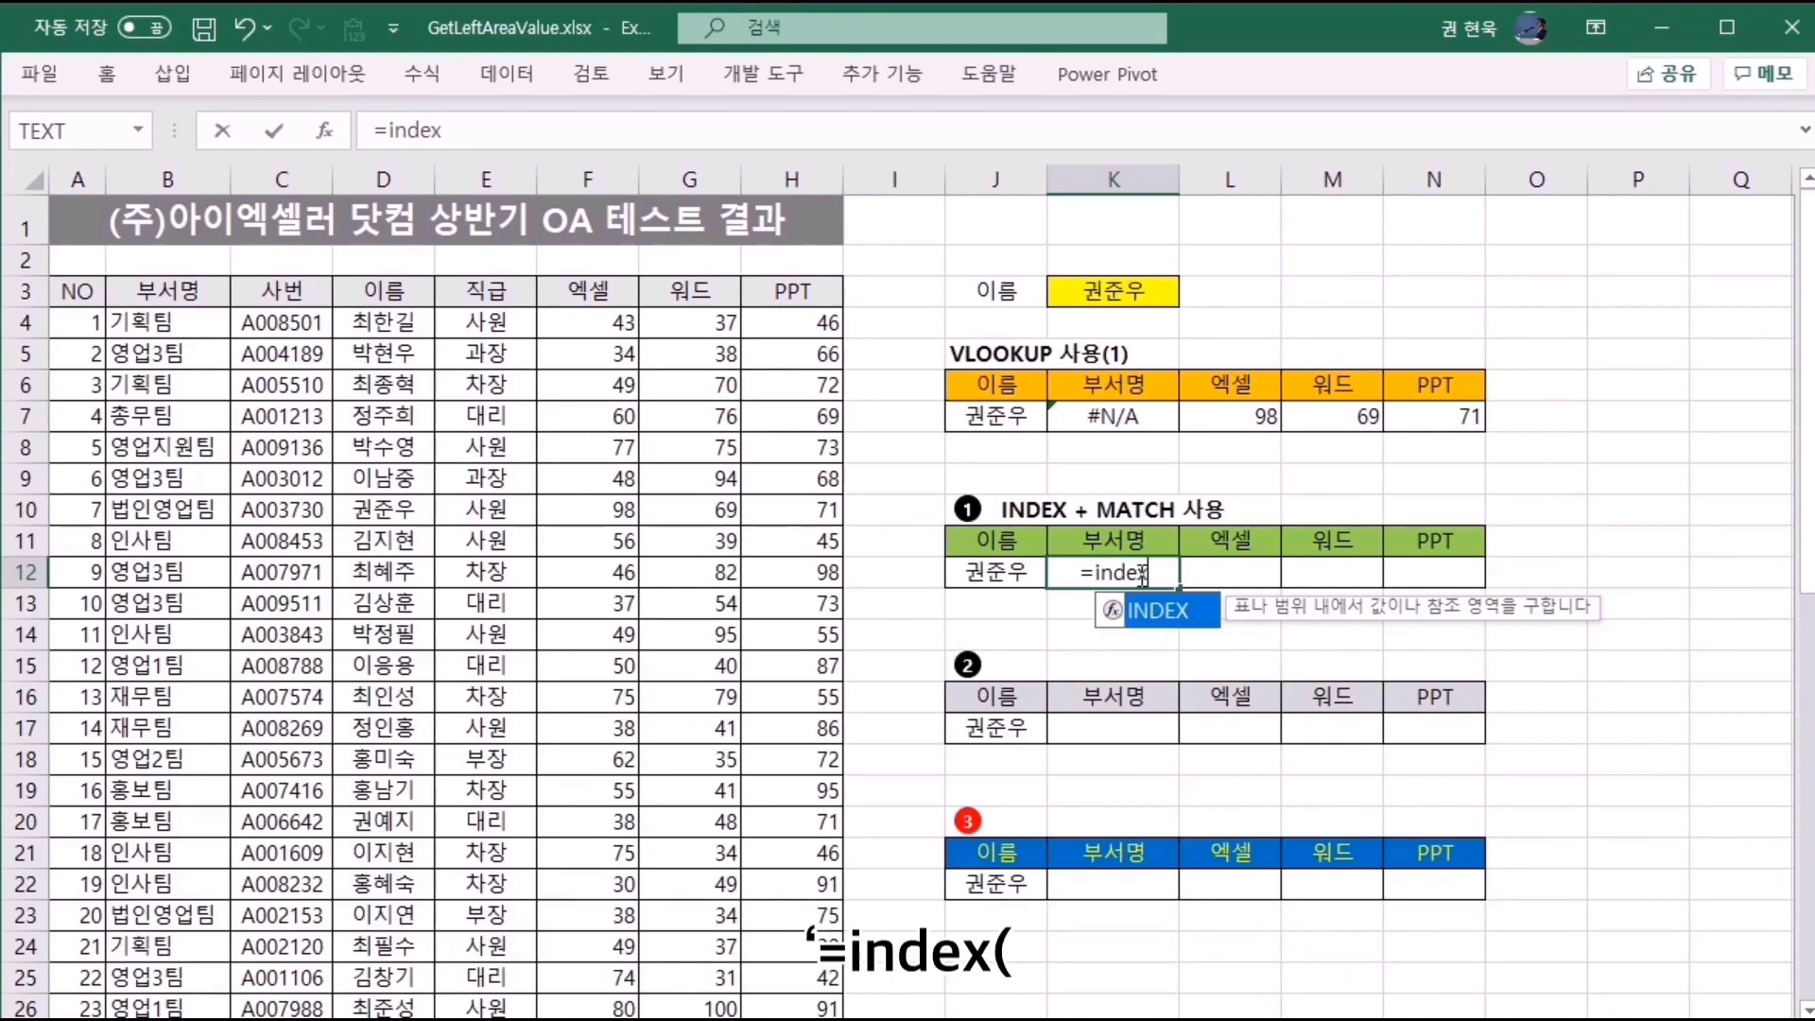
pyautogui.write('(')
pyautogui.moveTo(168, 322); pyautogui.dragTo(166, 966)
pyautogui.scroll(9, 166, 966)
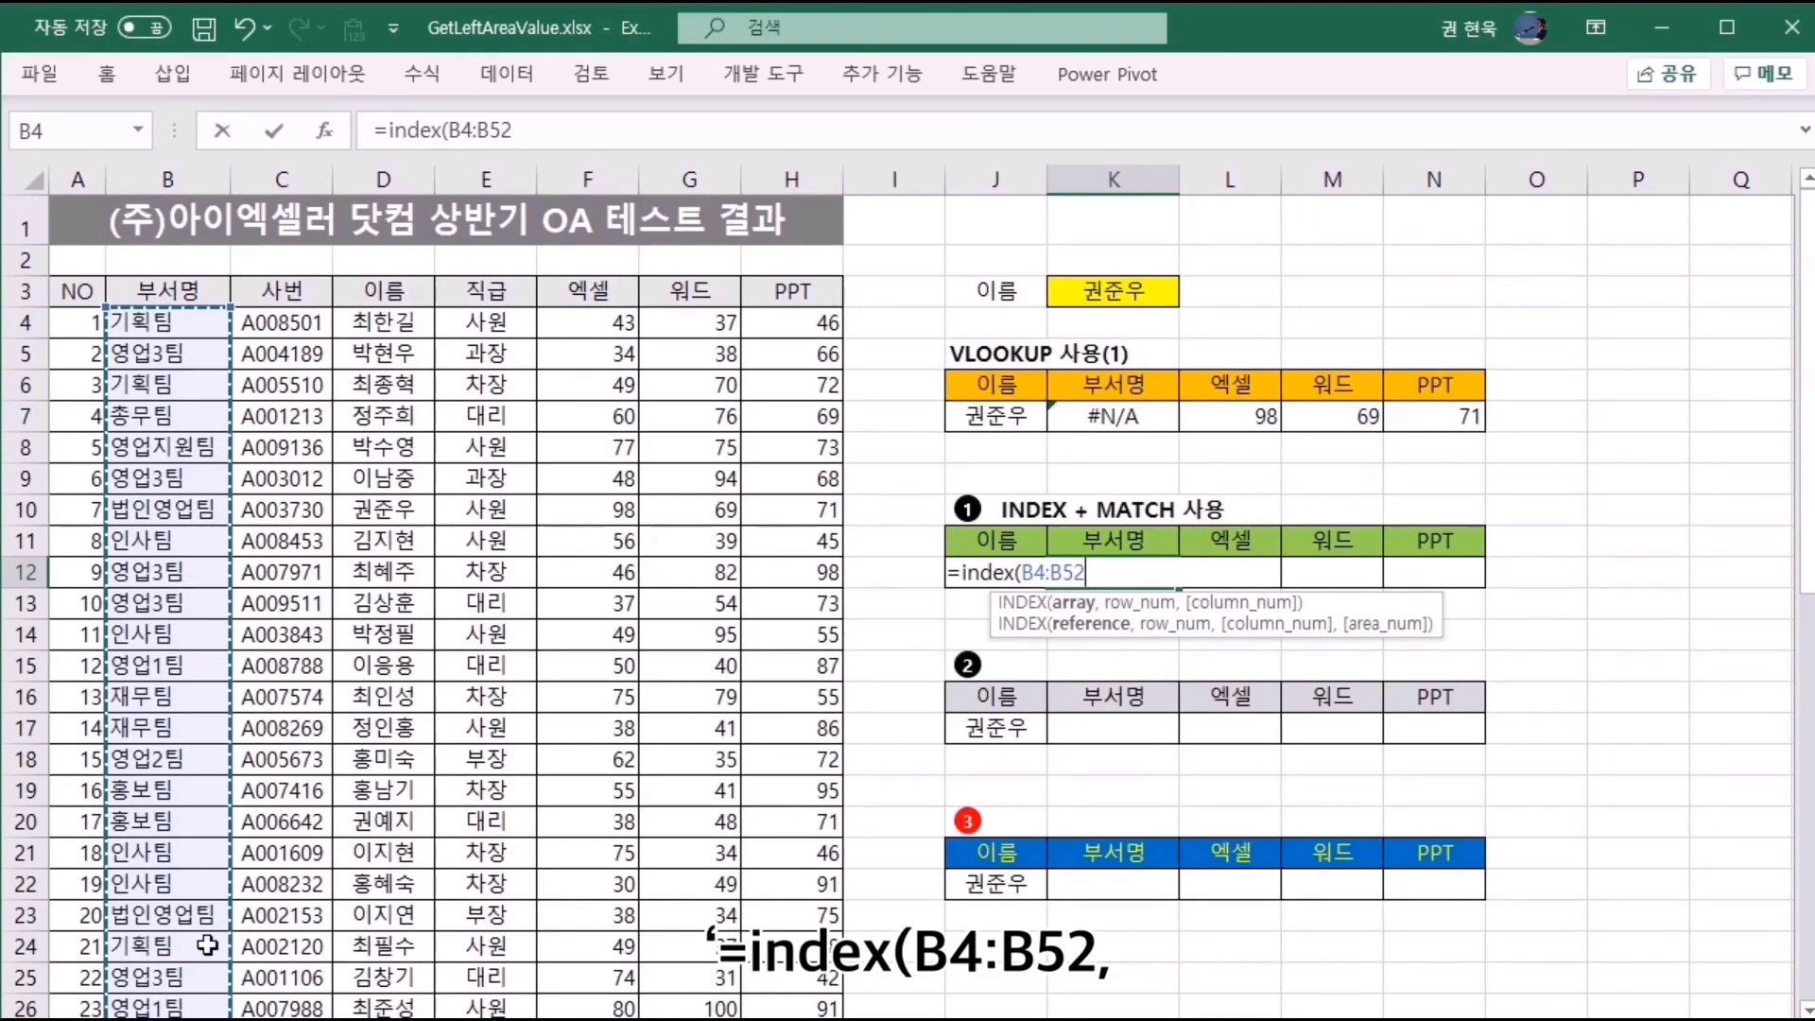
# Complete K12's INDEX formula with MATCH(J12,D4:D52,0) as the row number to fetch the employee's department.
pyautogui.write(',')
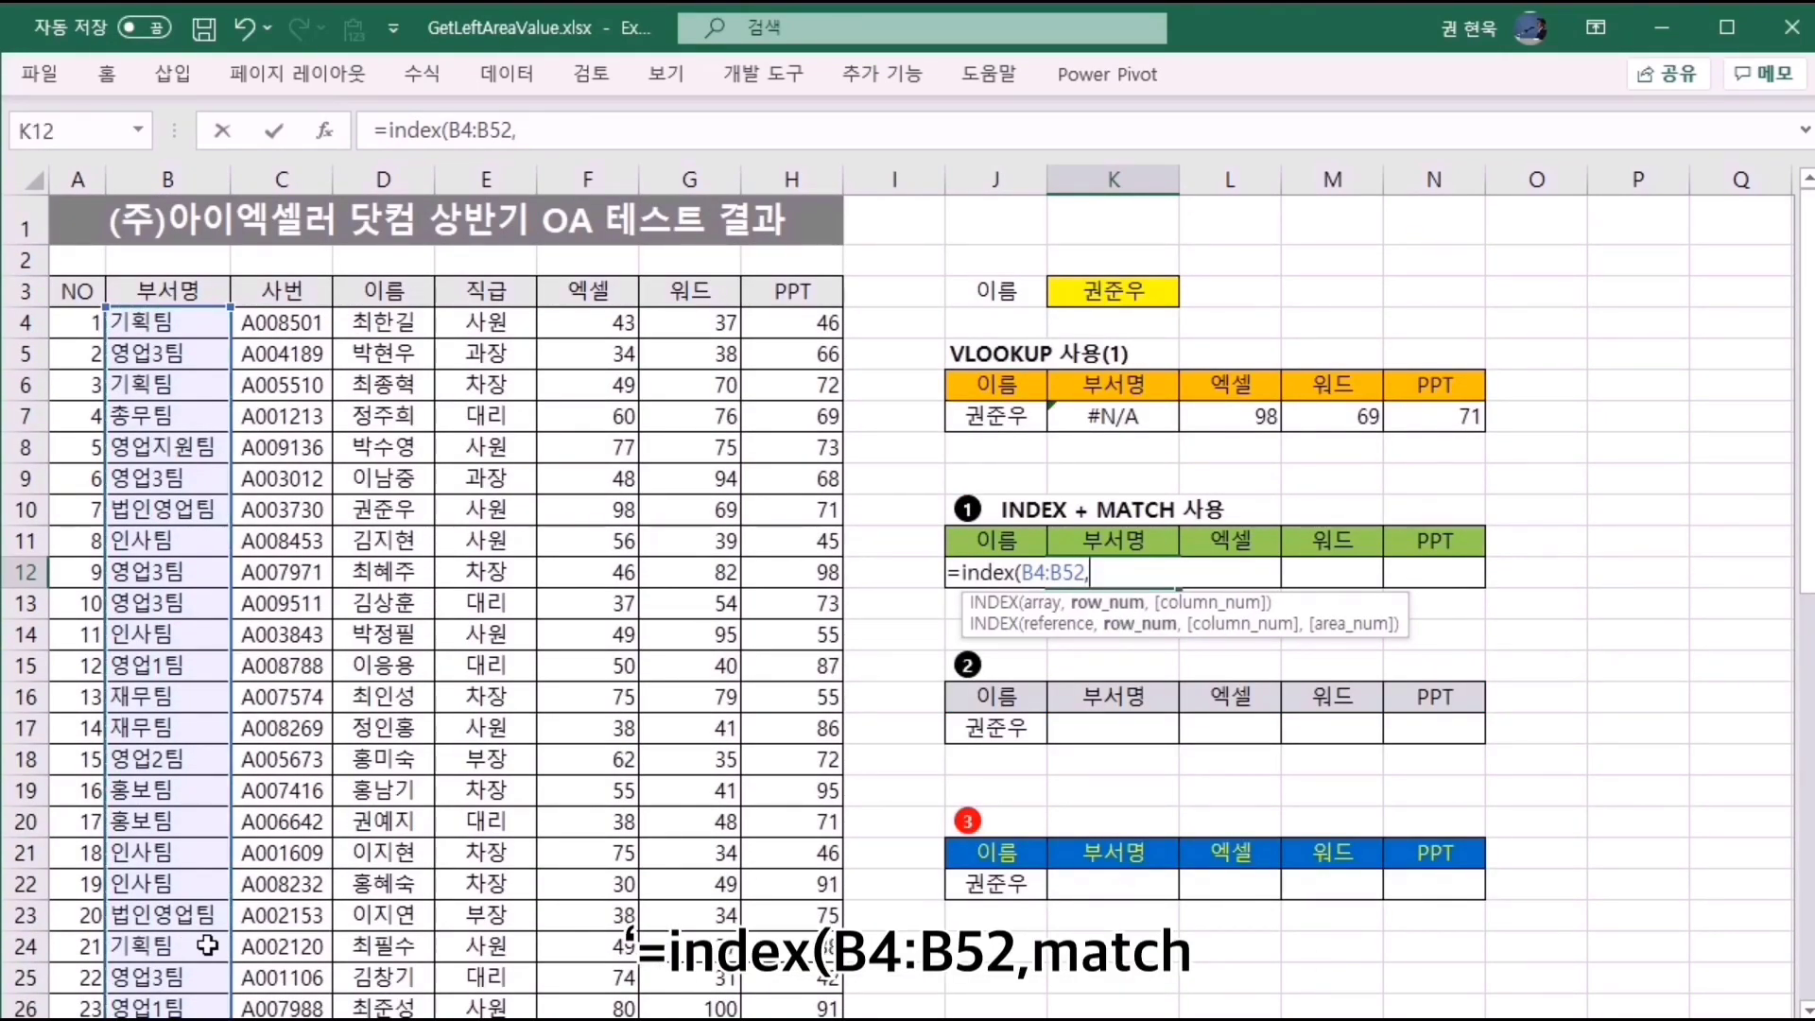
pyautogui.write('match')
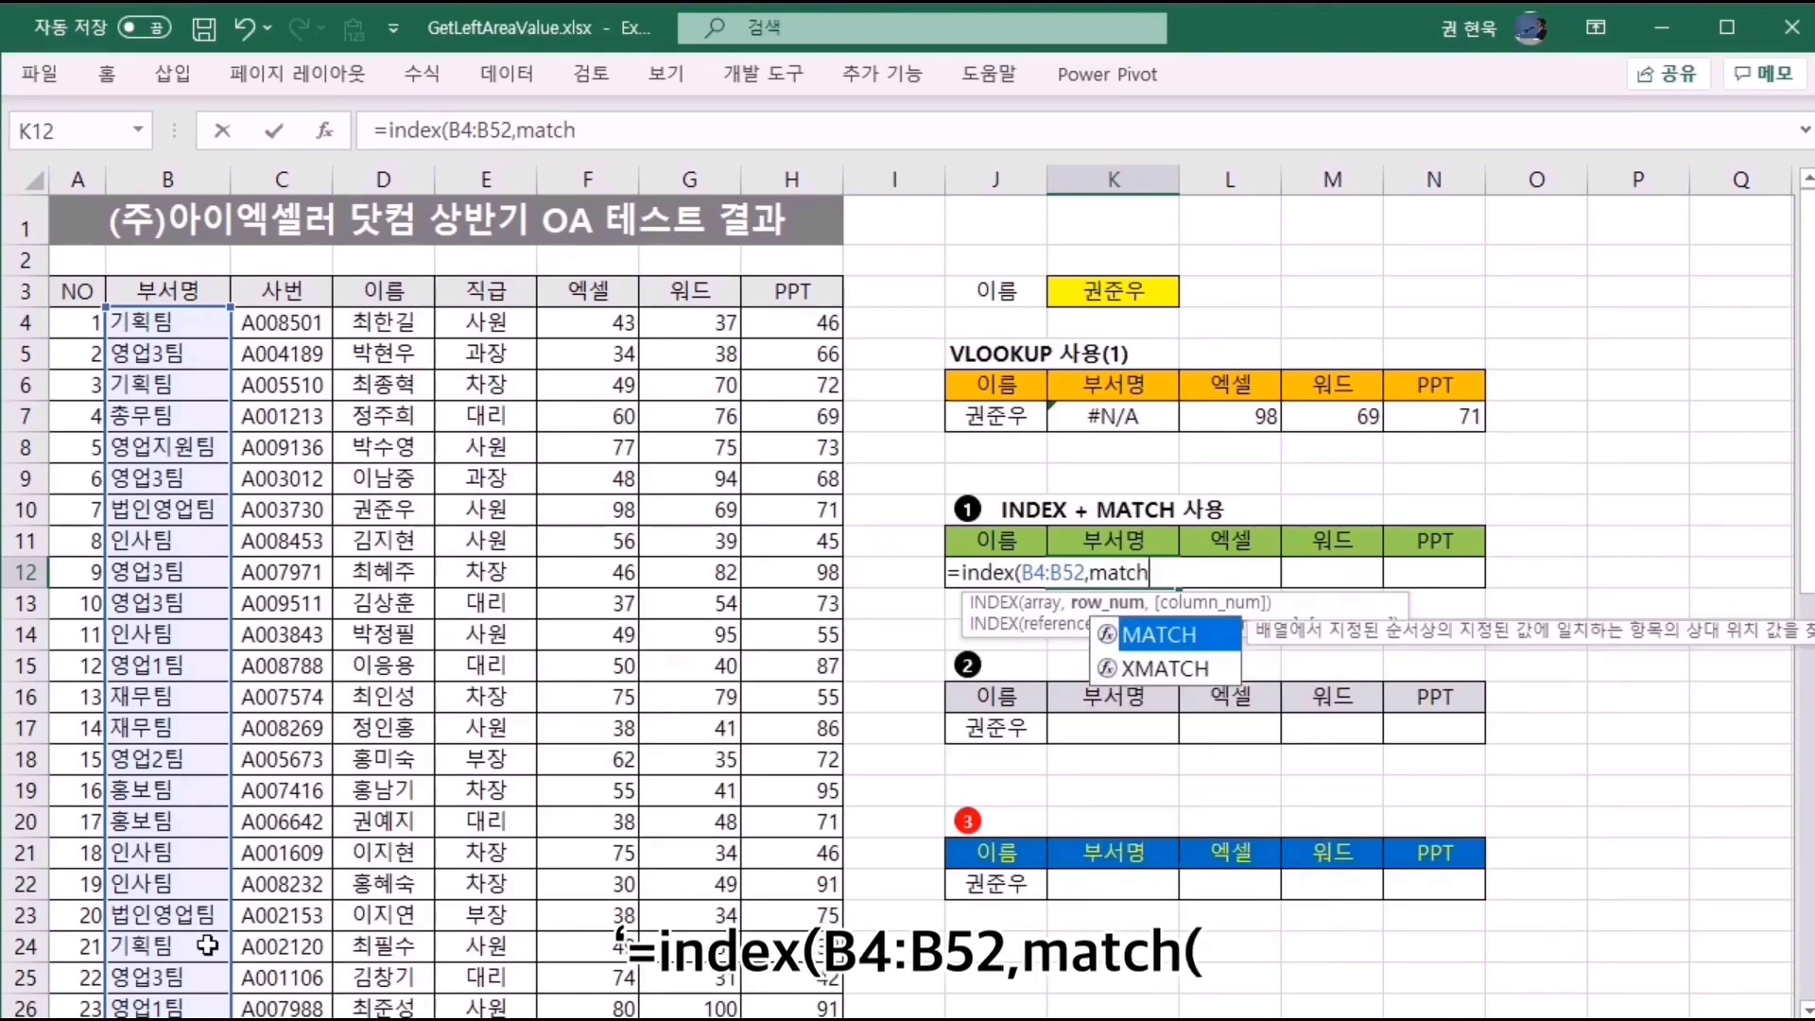
pyautogui.write('(')
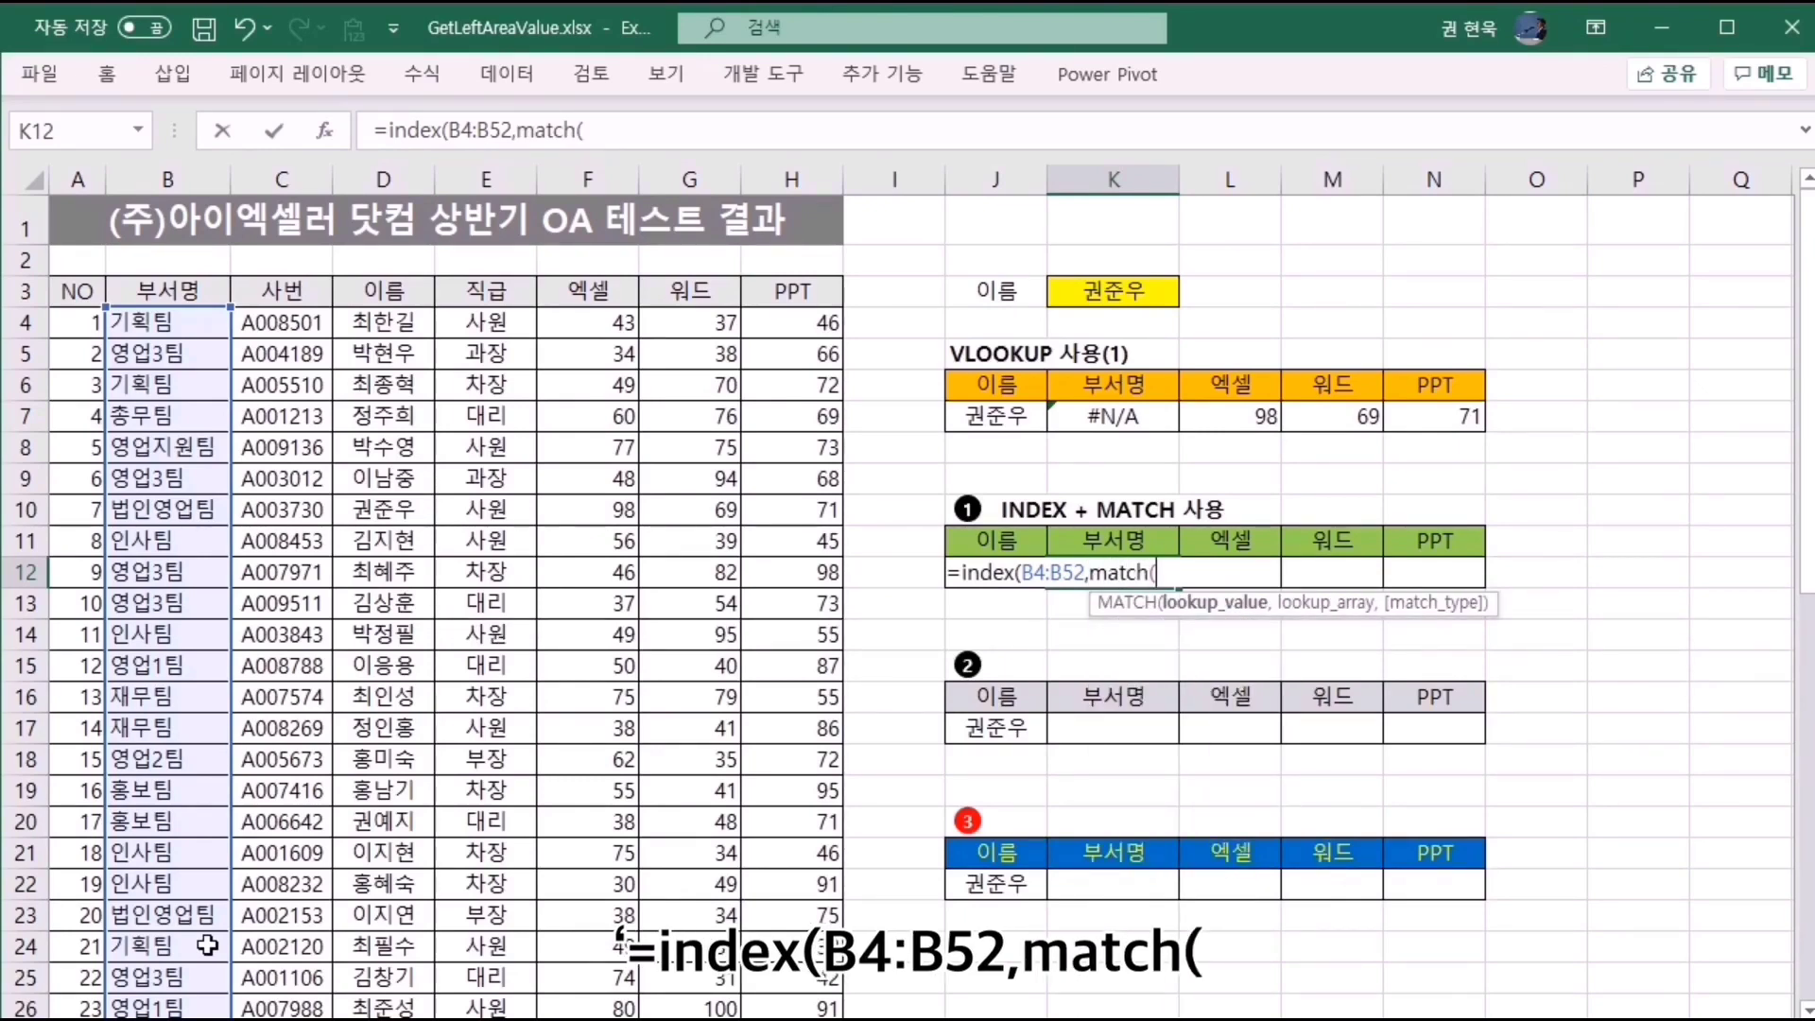
pyautogui.click(923, 568)
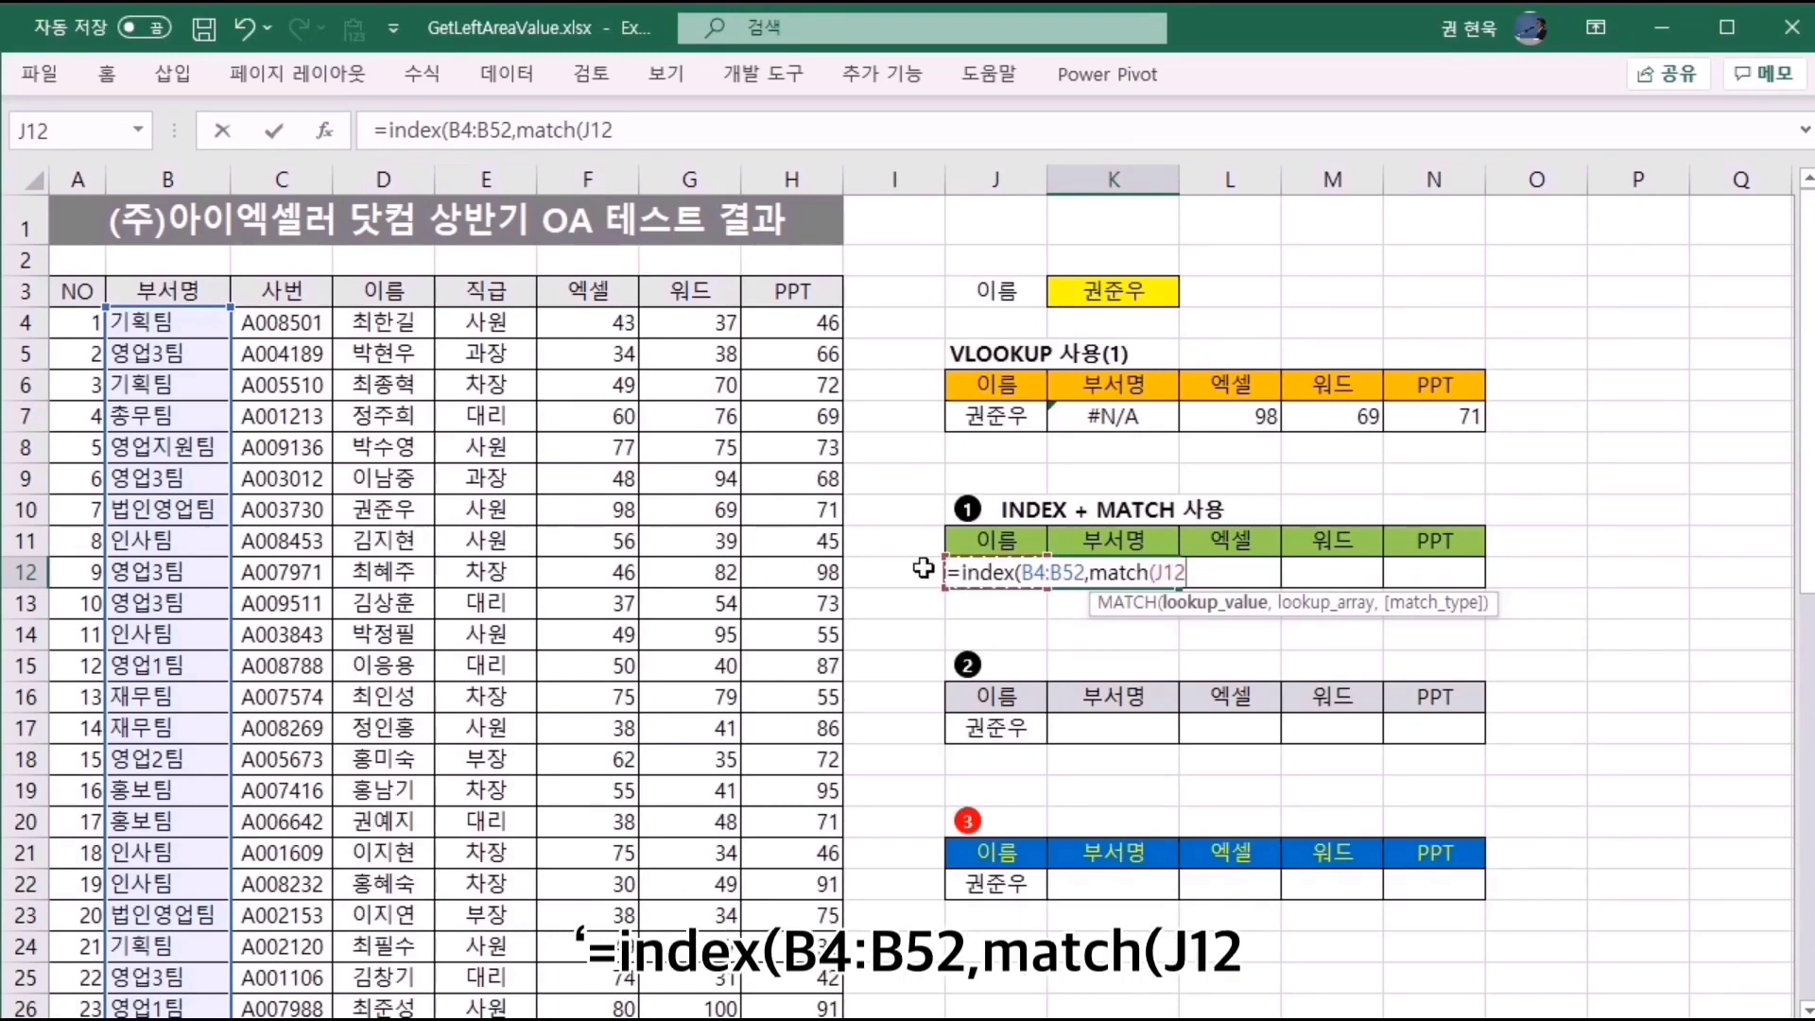
pyautogui.write(',')
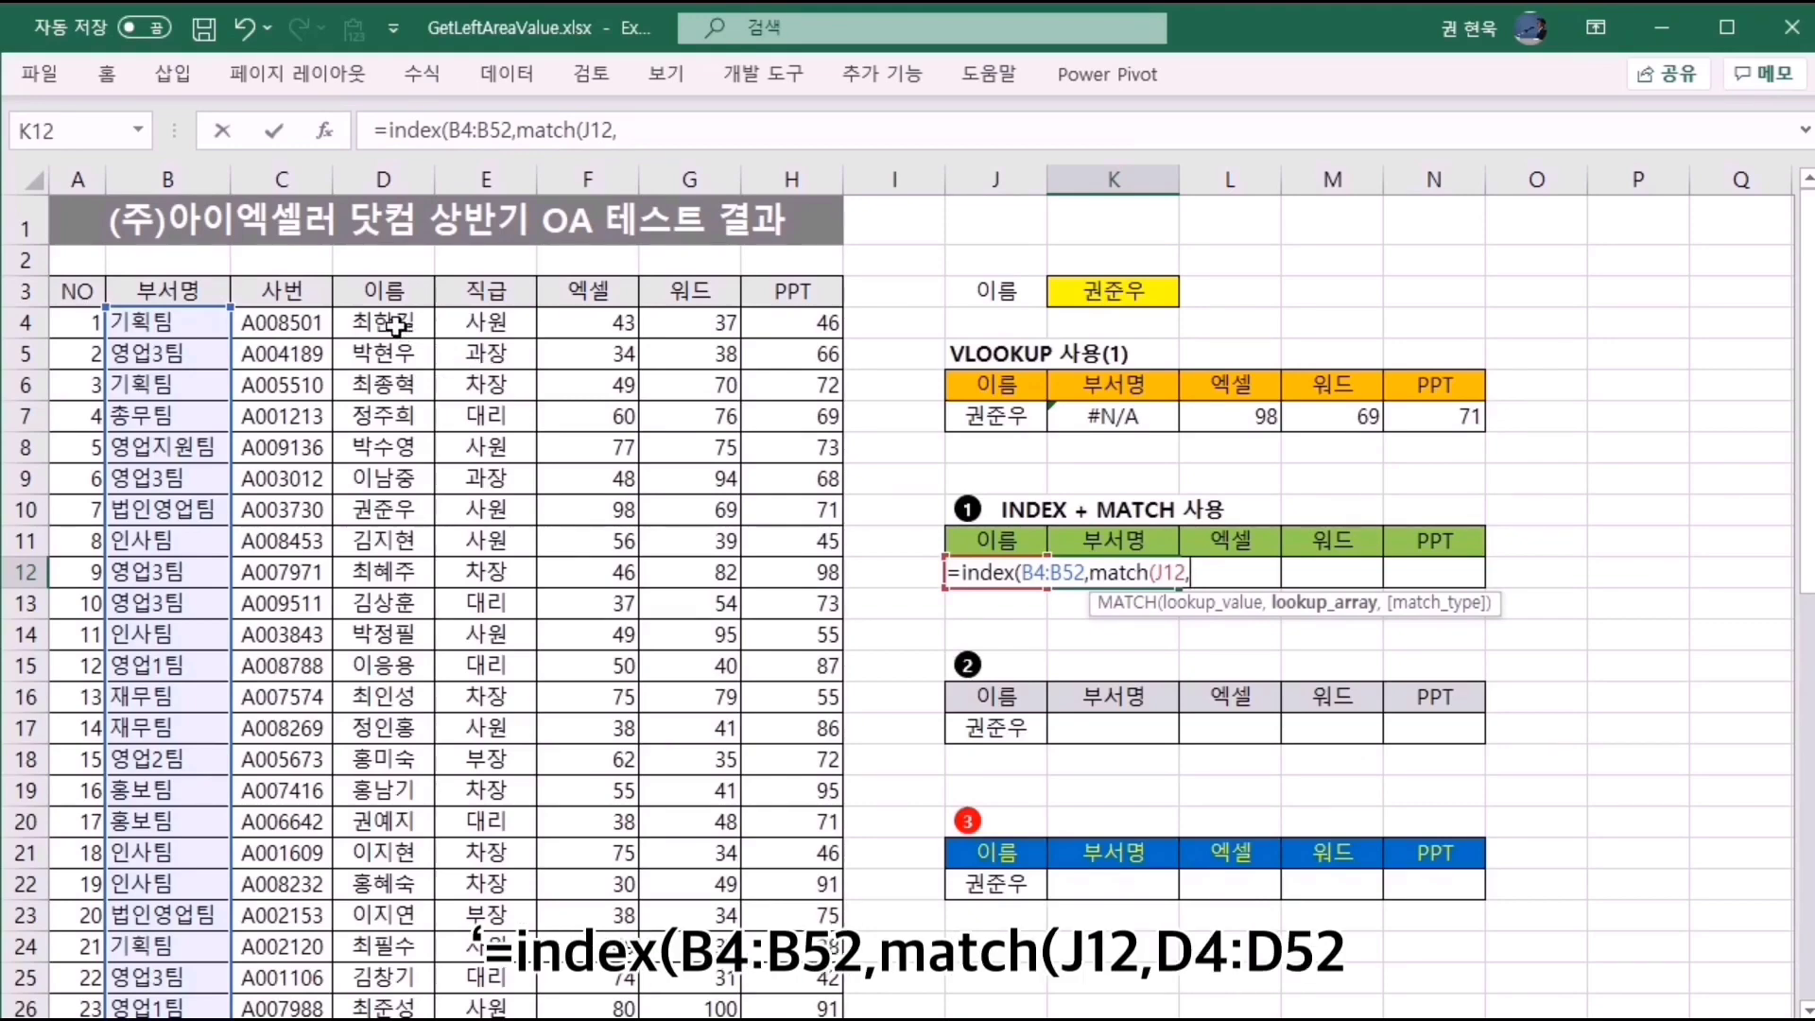
pyautogui.moveTo(397, 326); pyautogui.dragTo(420, 938)
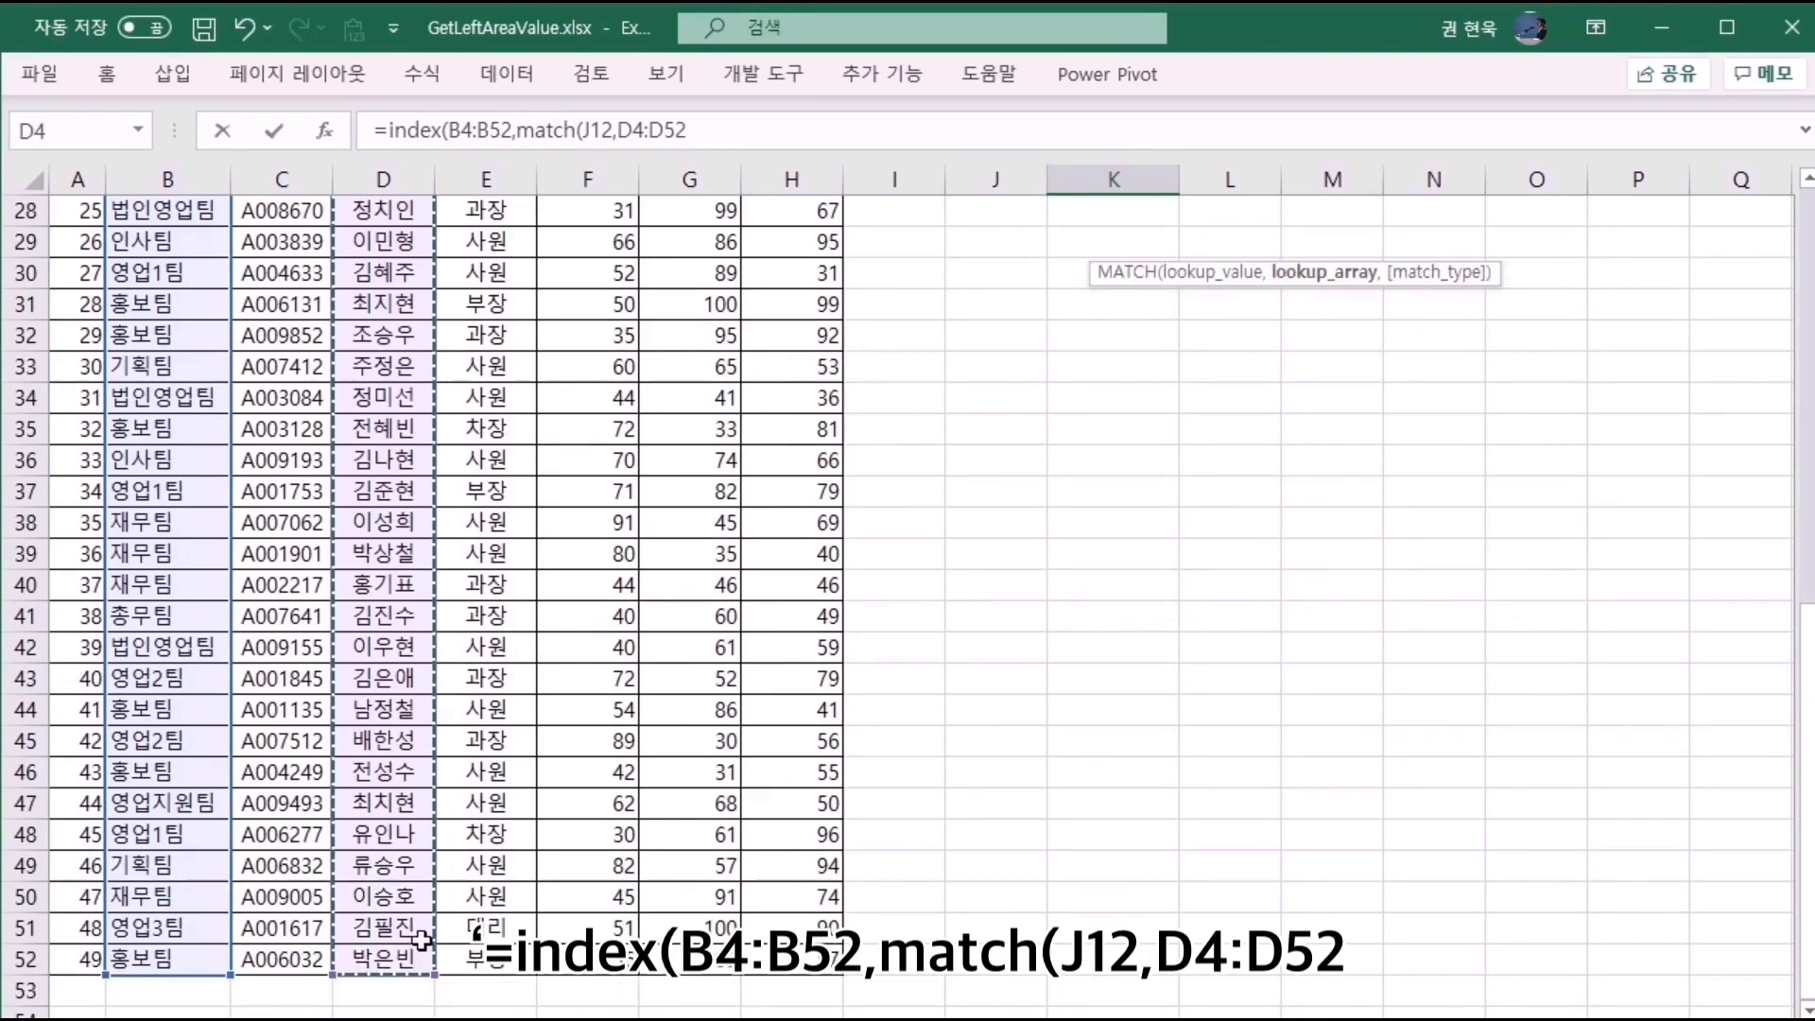
pyautogui.scroll(9, 421, 938)
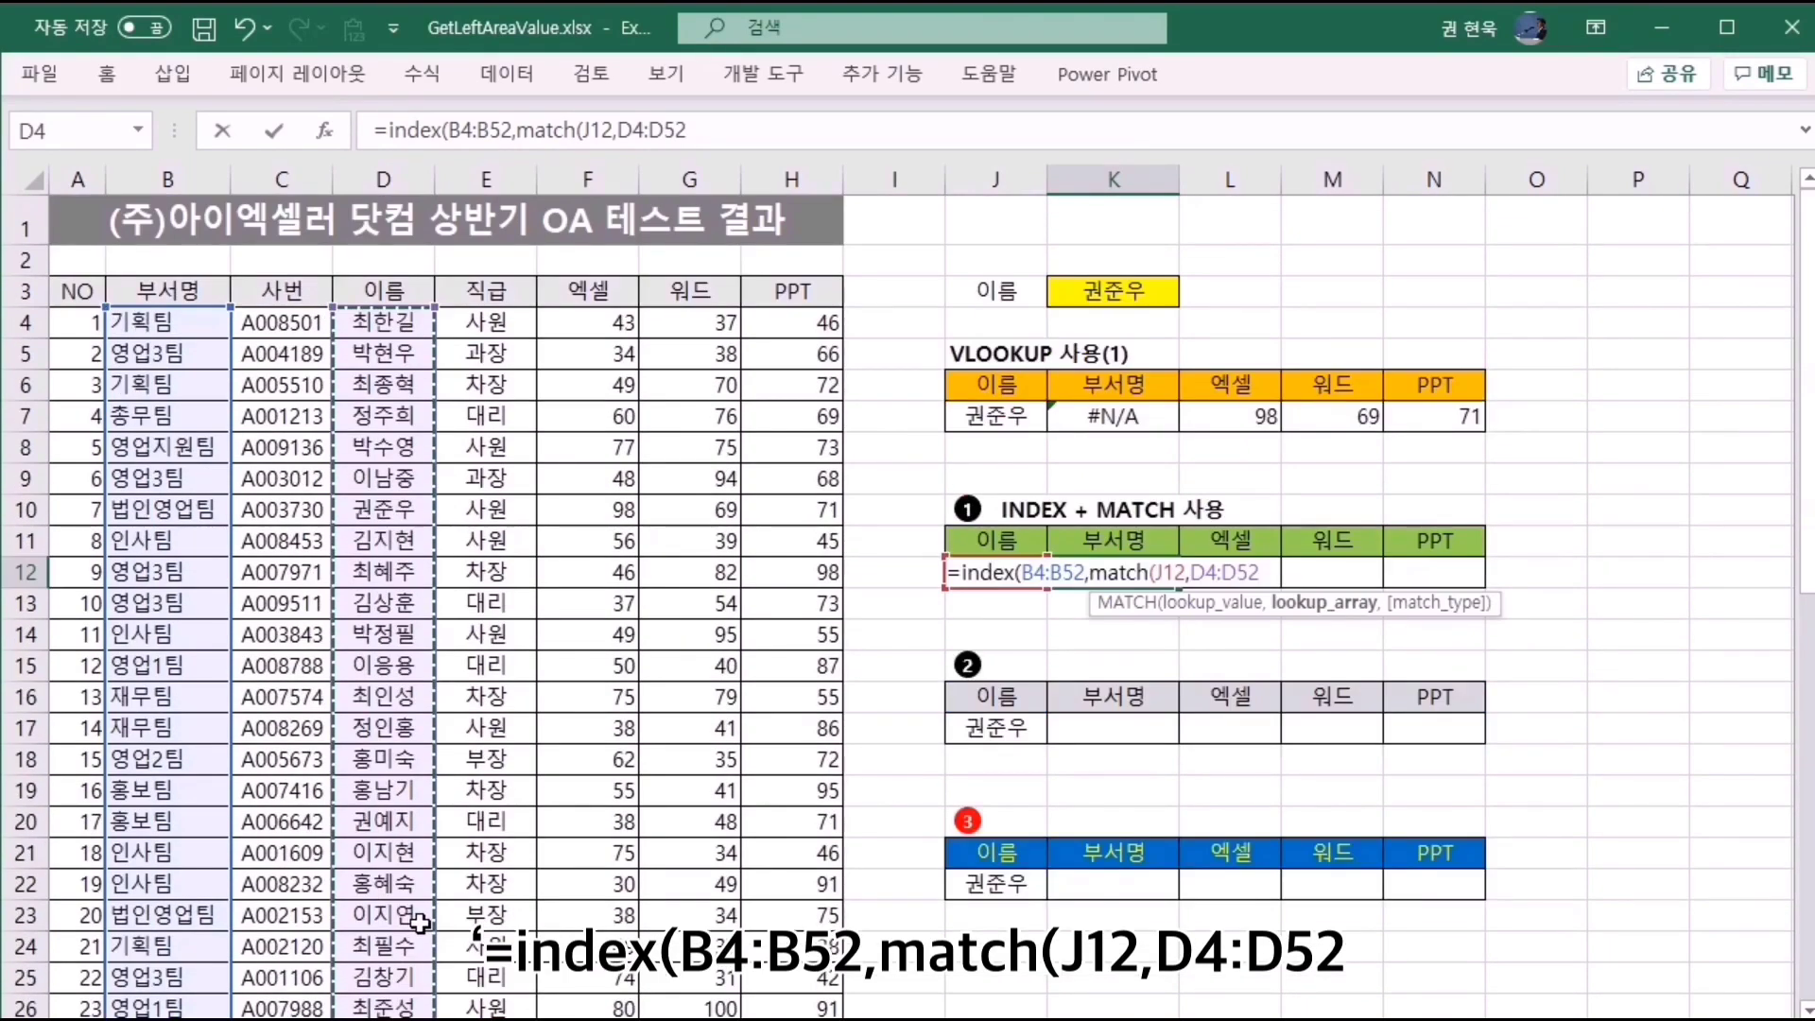
pyautogui.write(',')
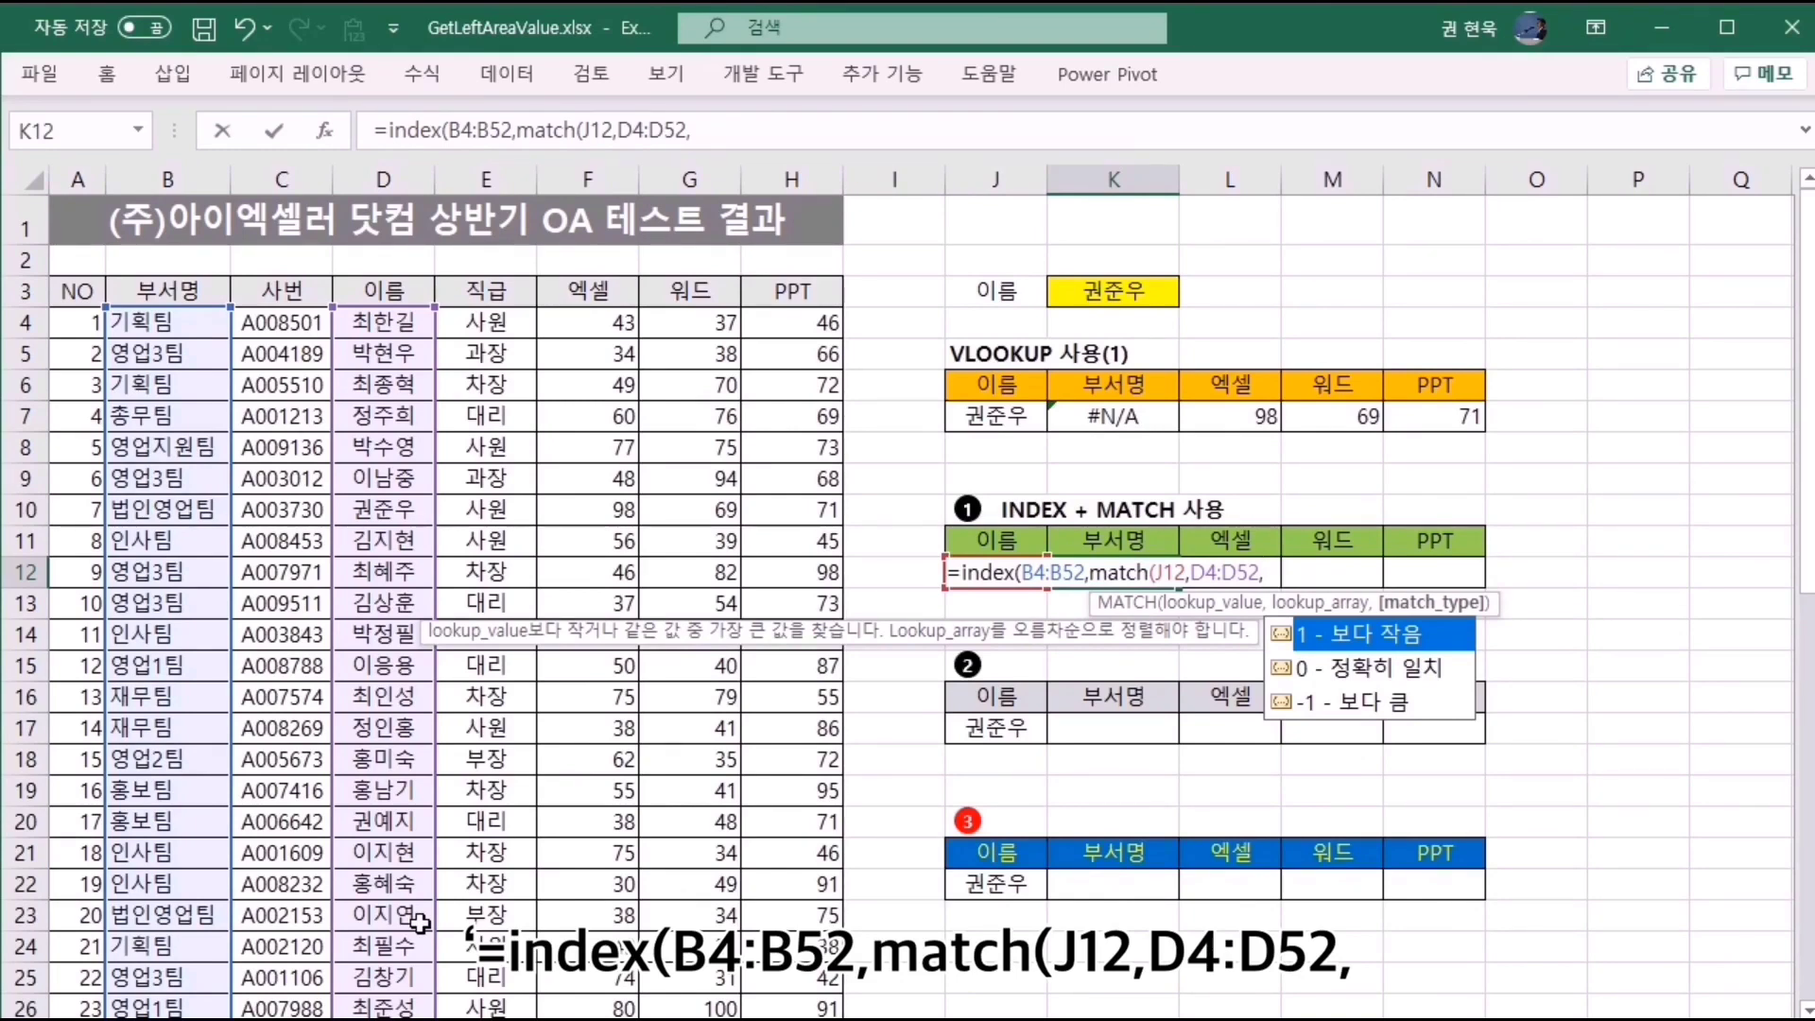
pyautogui.write('0')
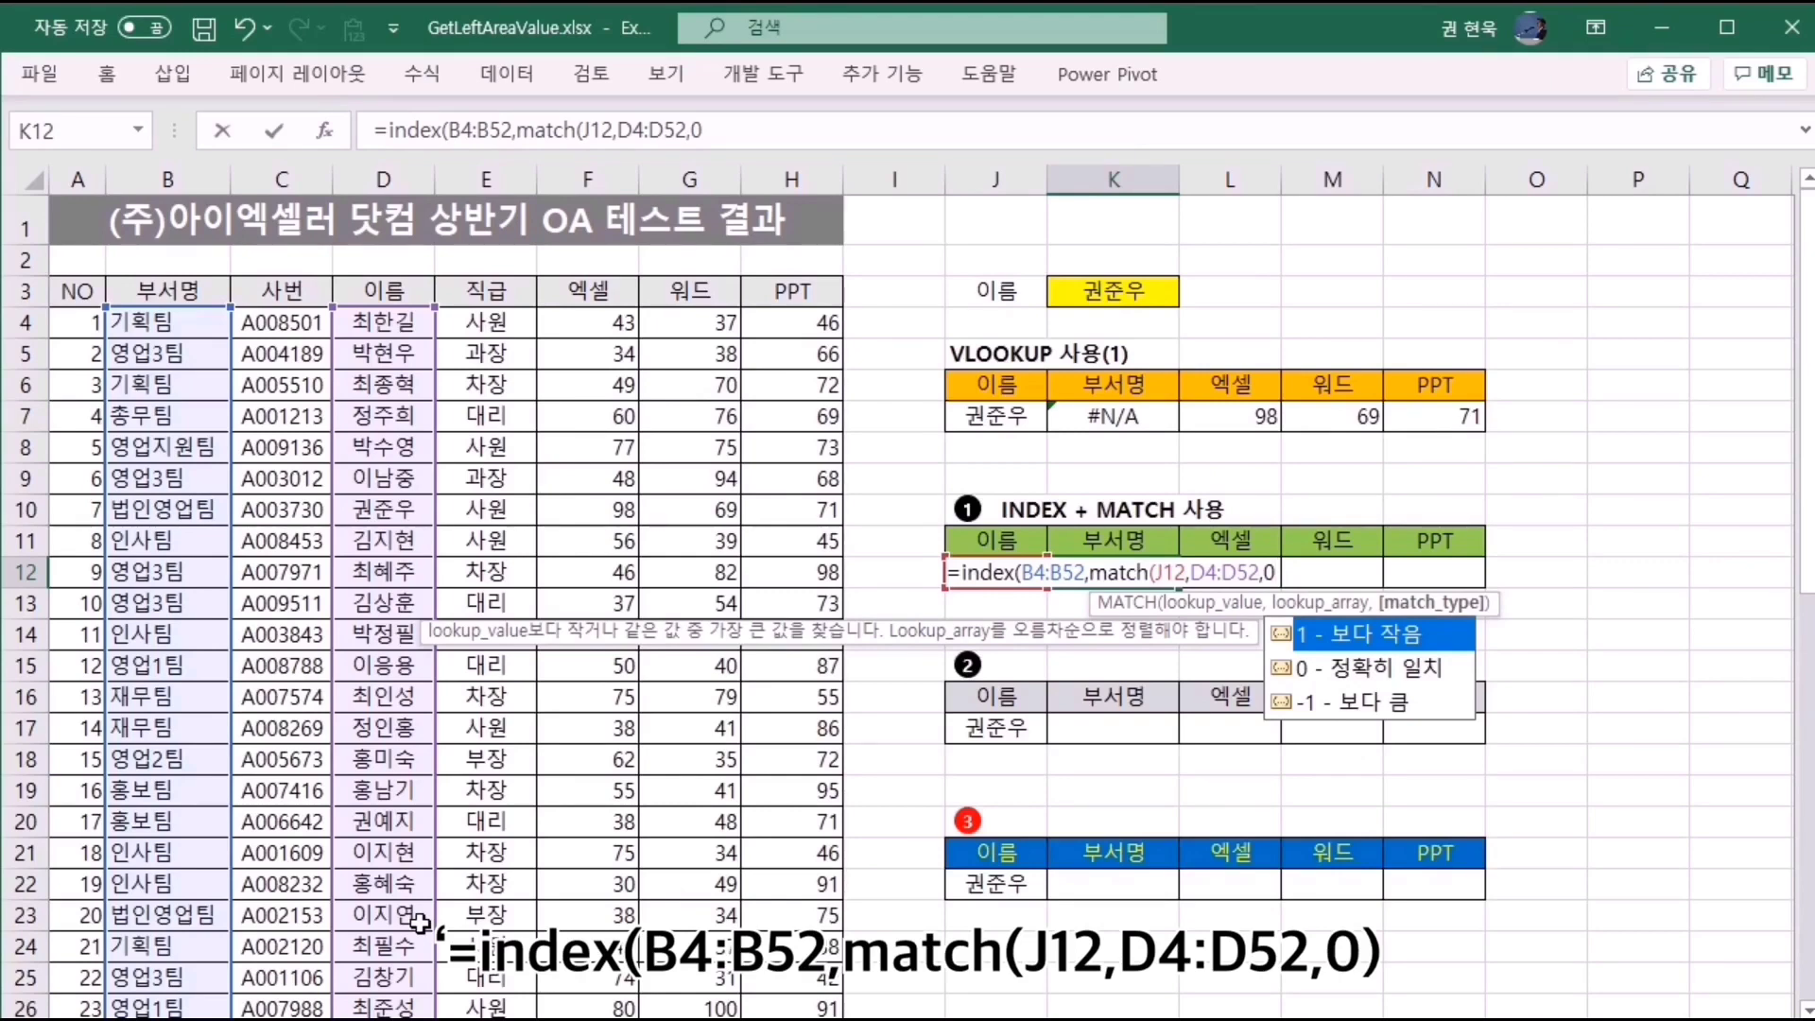
pyautogui.write(')')
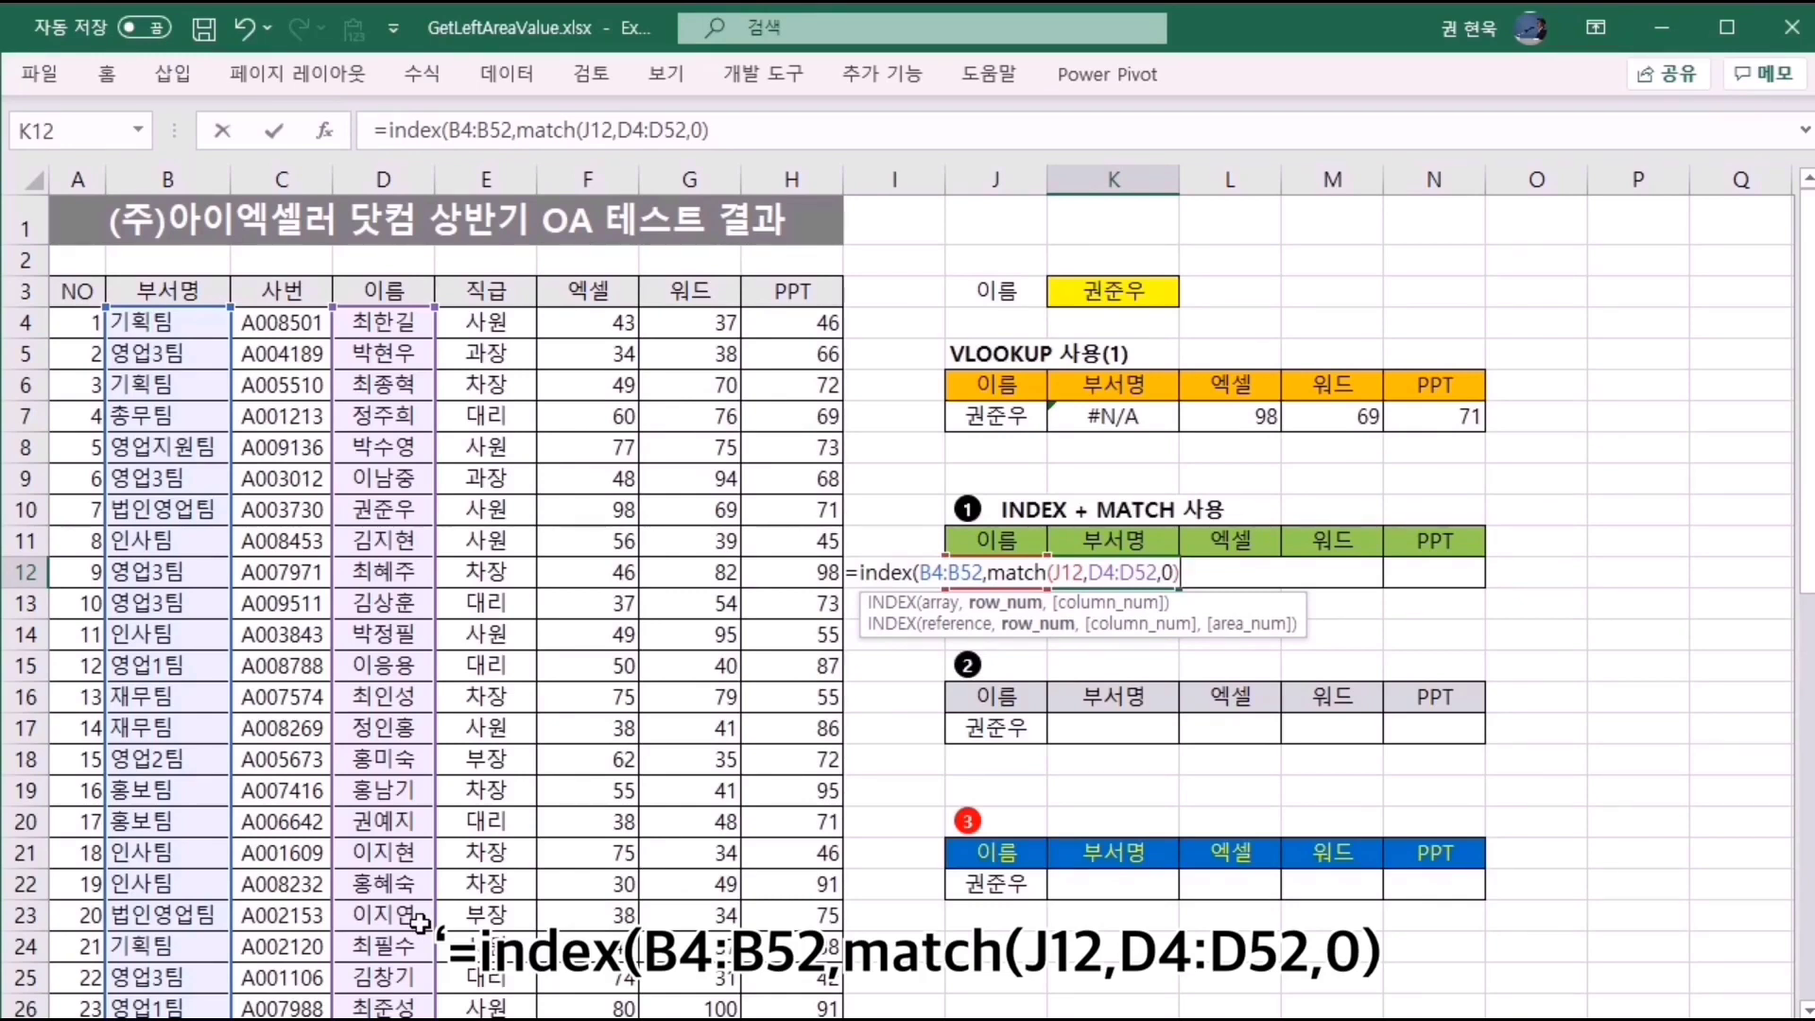
pyautogui.write(')')
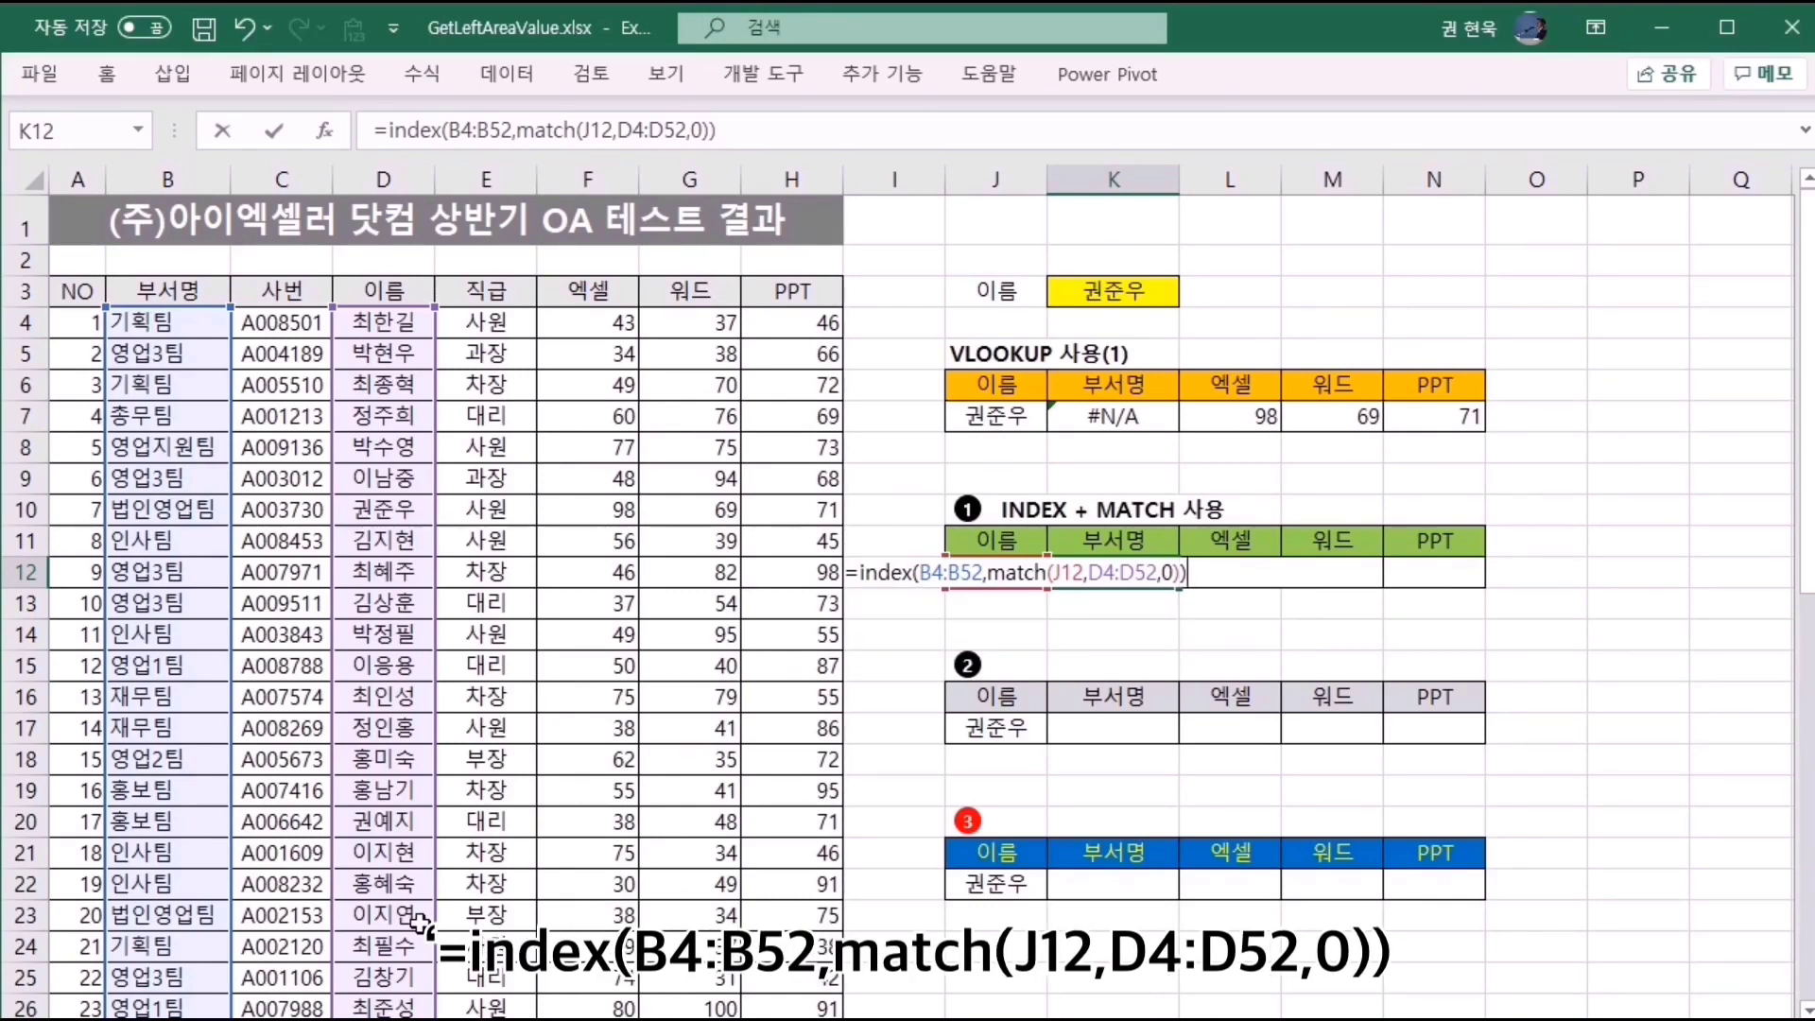
pyautogui.press('Return')
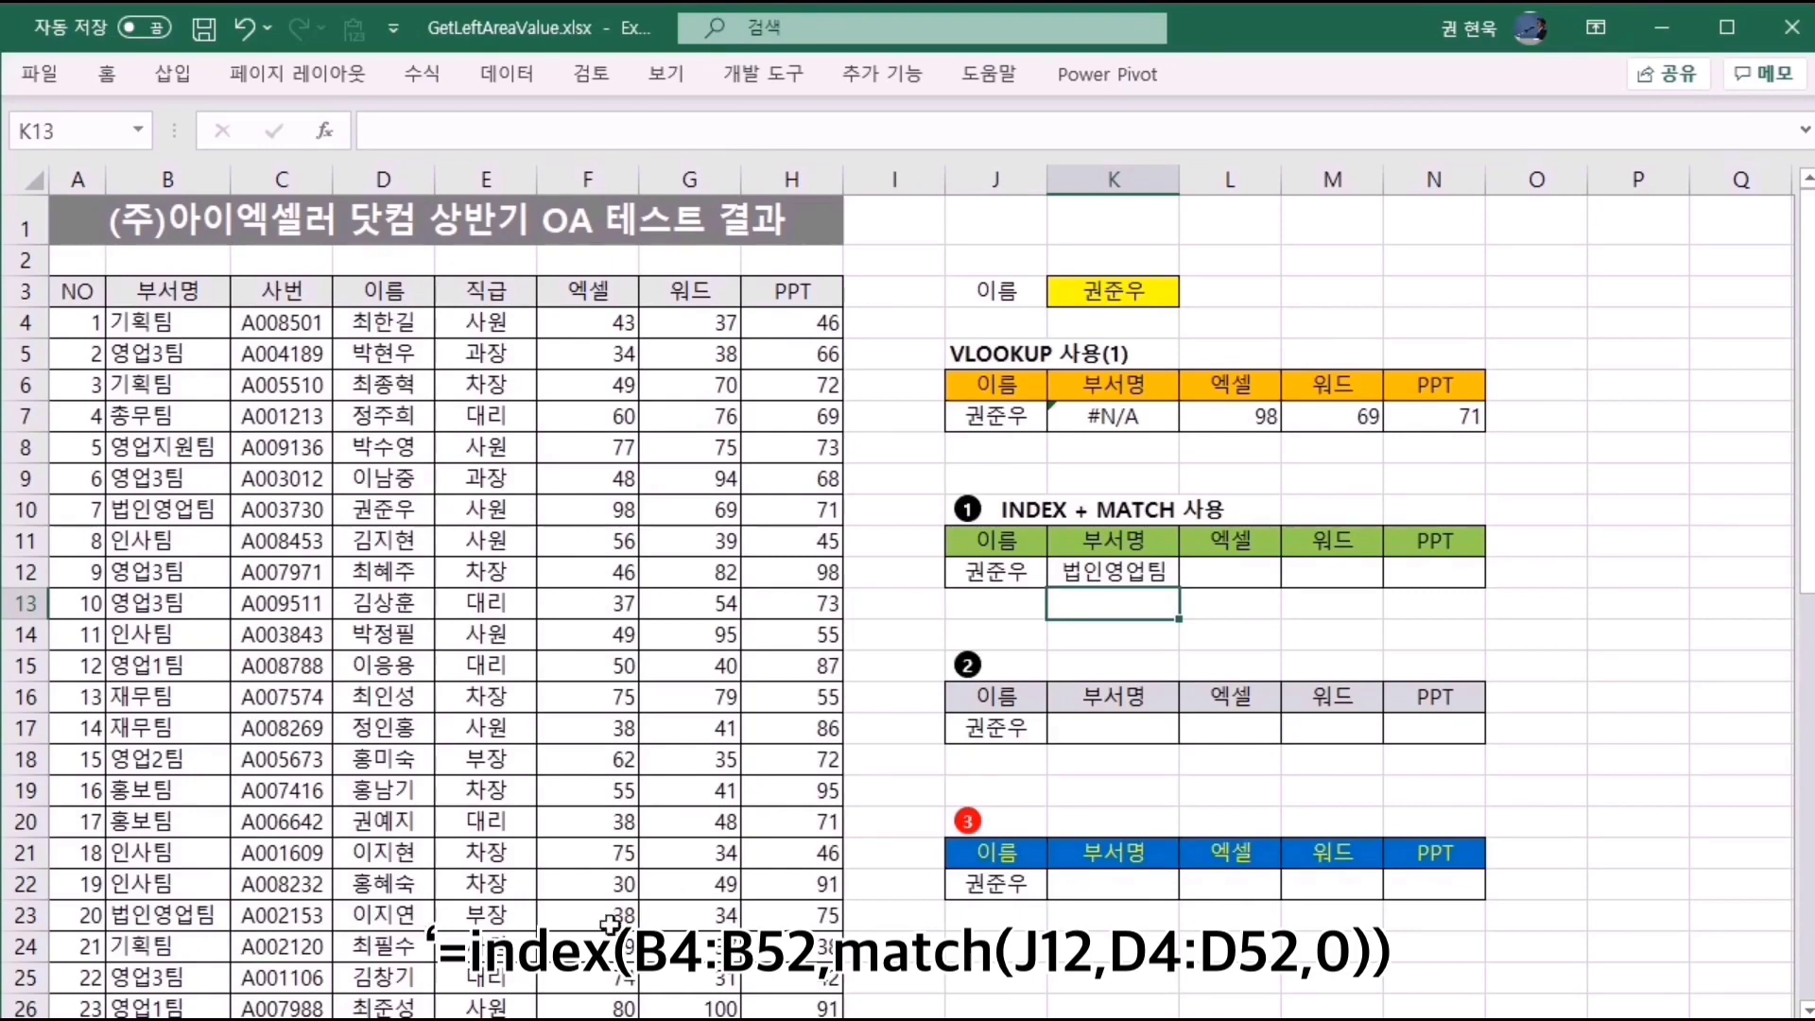
pyautogui.click(1129, 567)
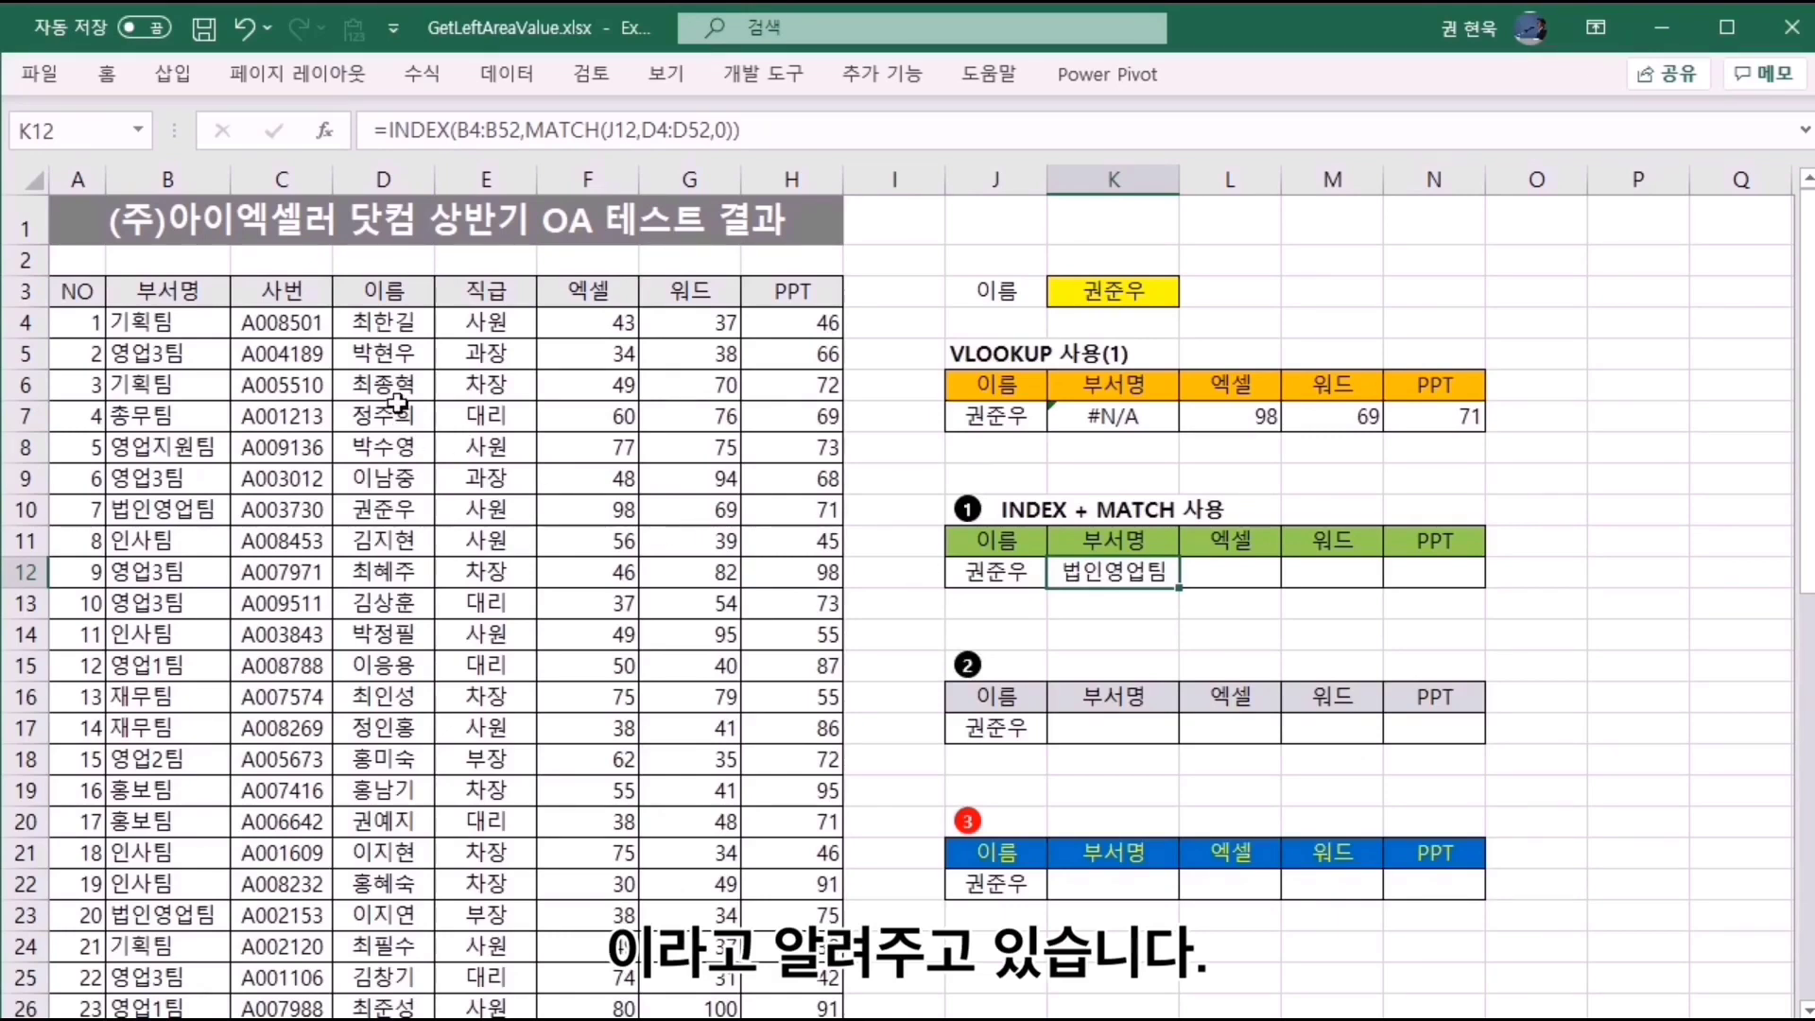
# Begin an INDEX formula in L12 under 엑셀, using the Excel score range F4:F52 as the array.
pyautogui.click(1243, 576)
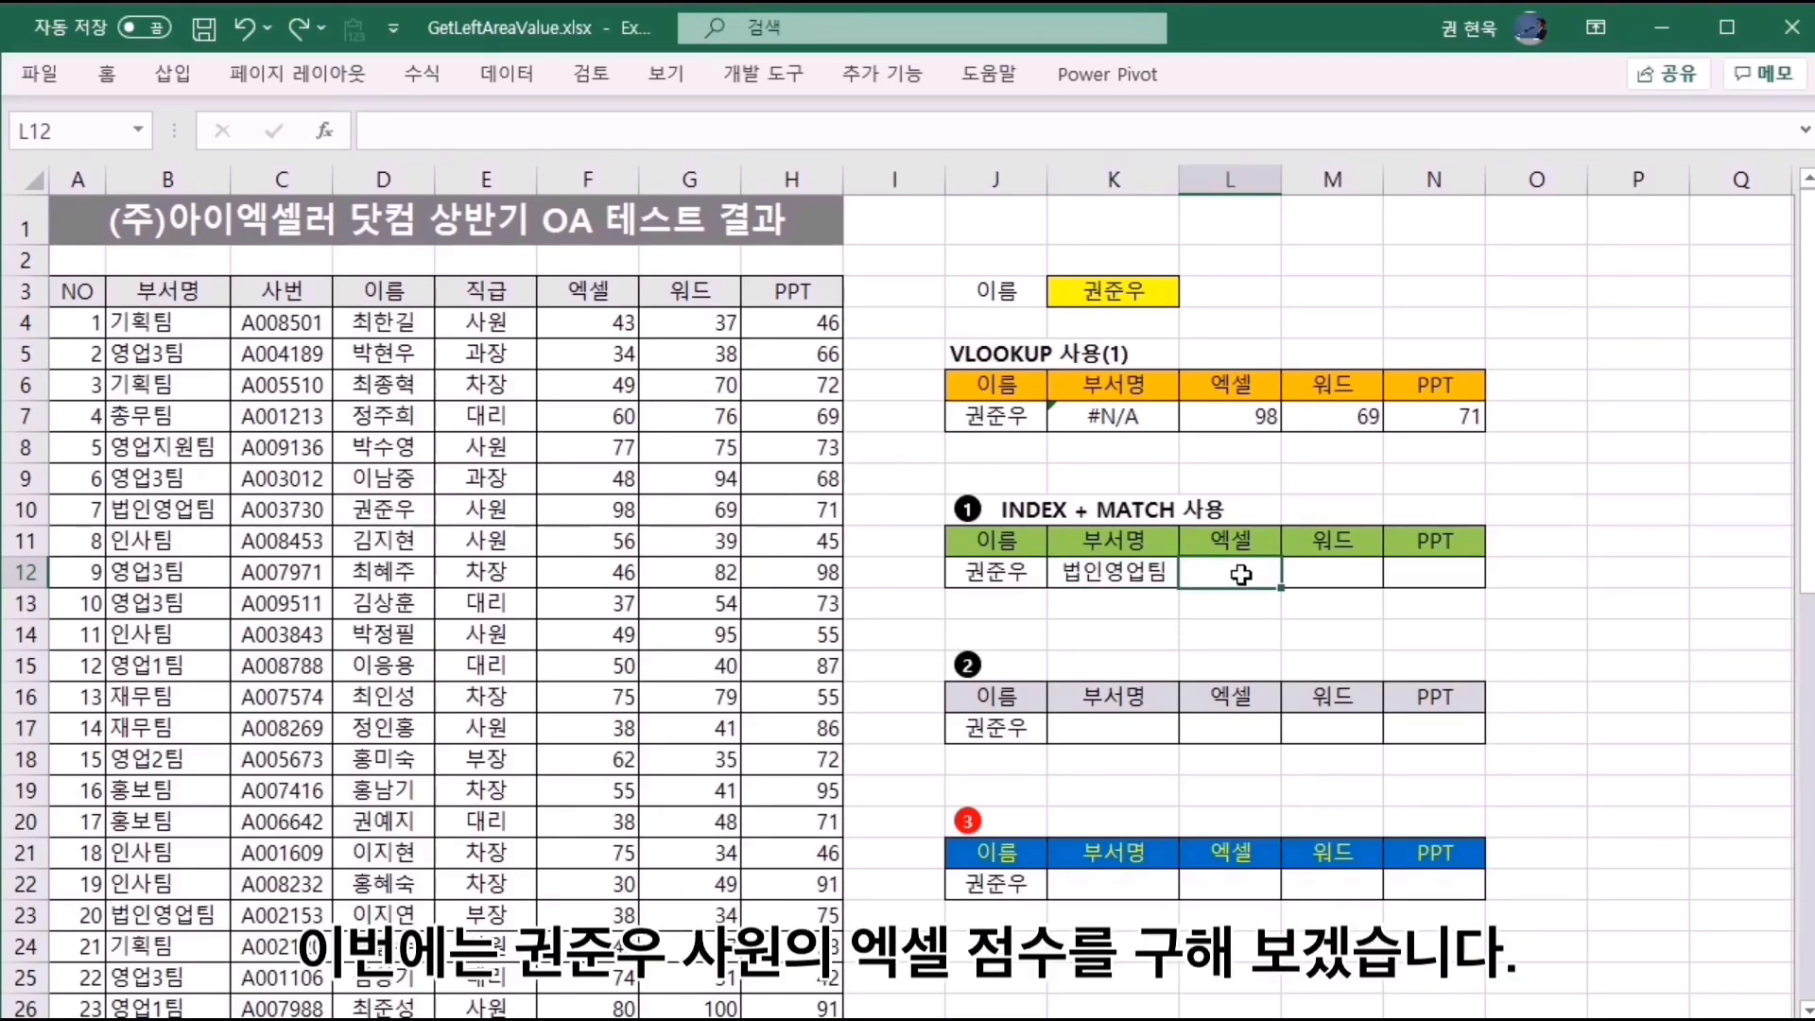
pyautogui.write('=')
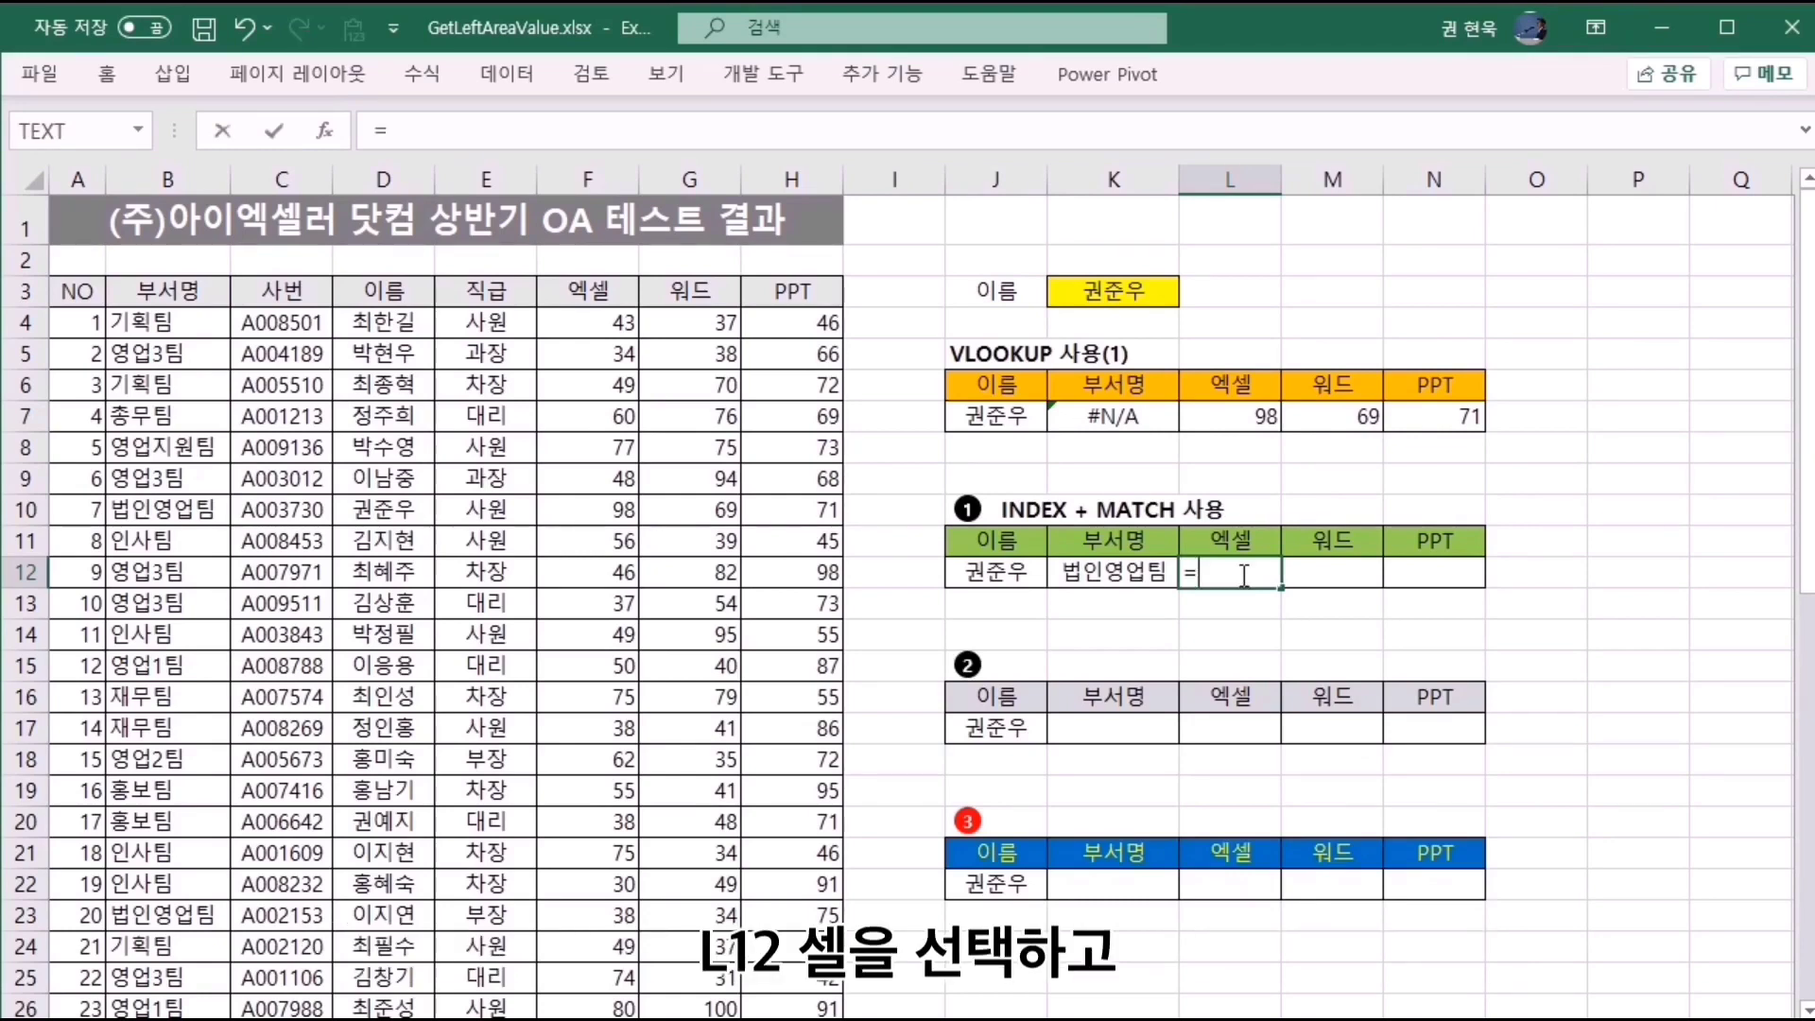
pyautogui.write('index')
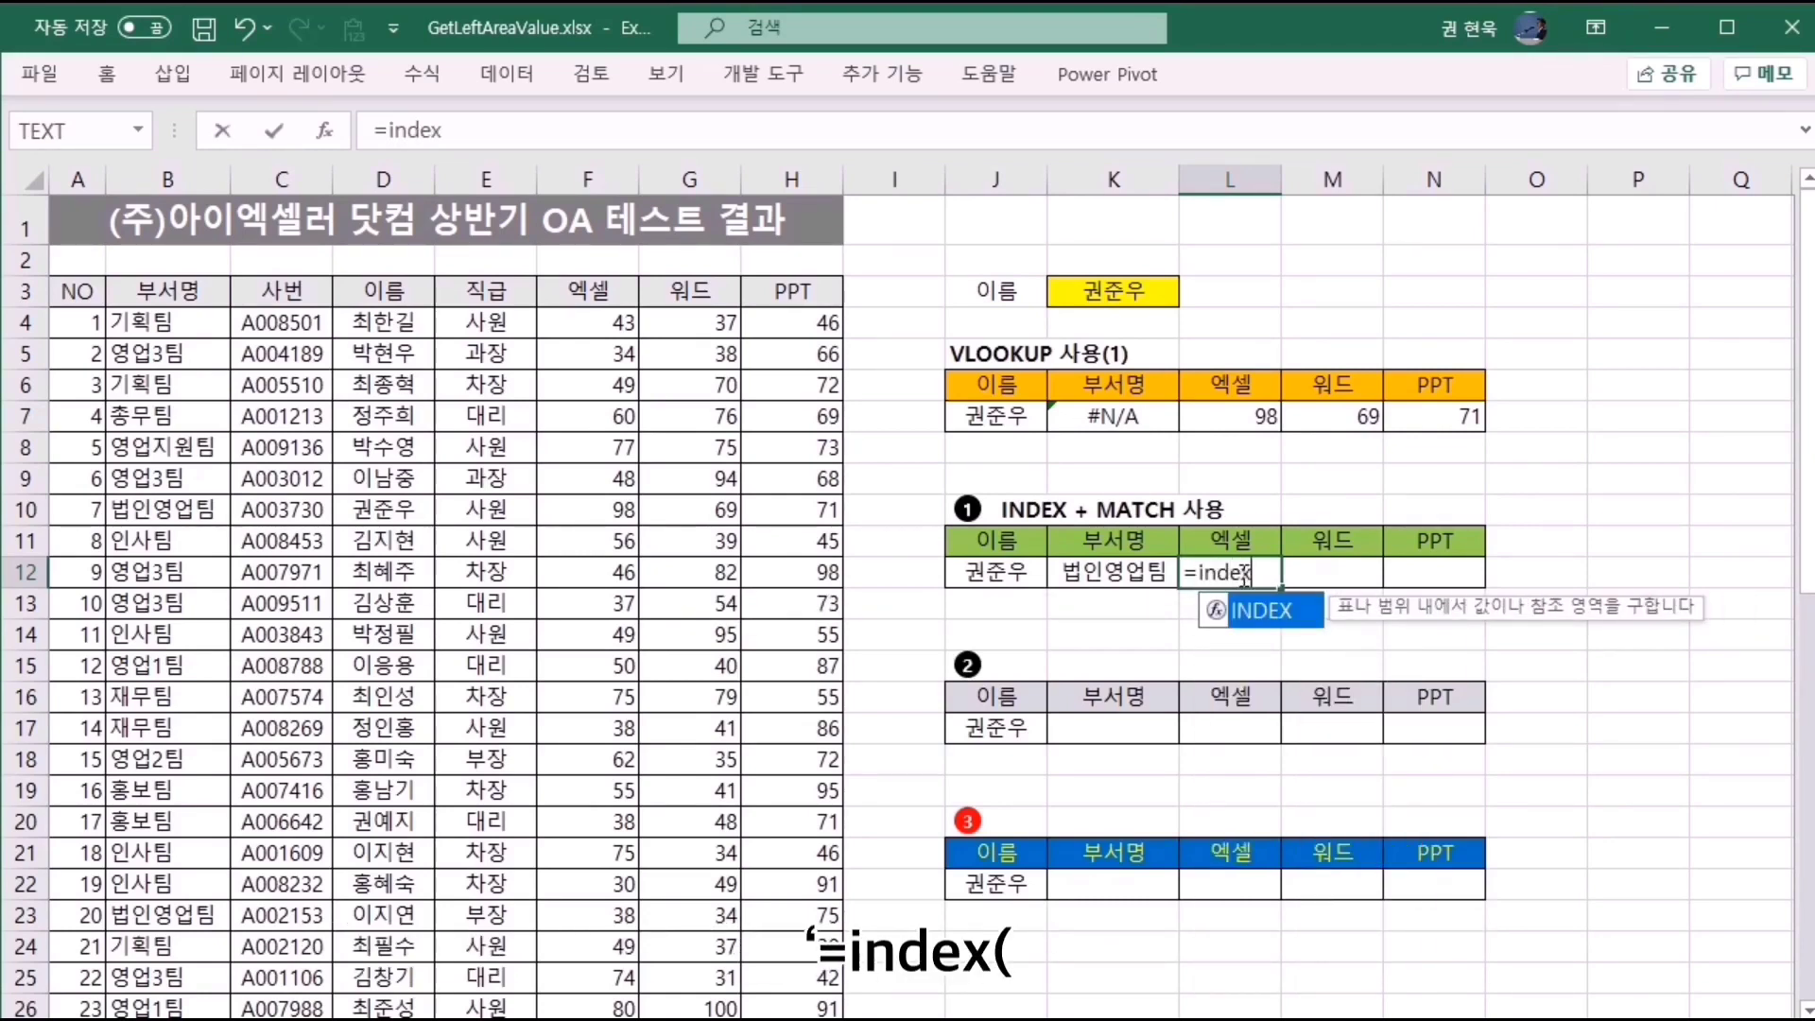
pyautogui.write('(')
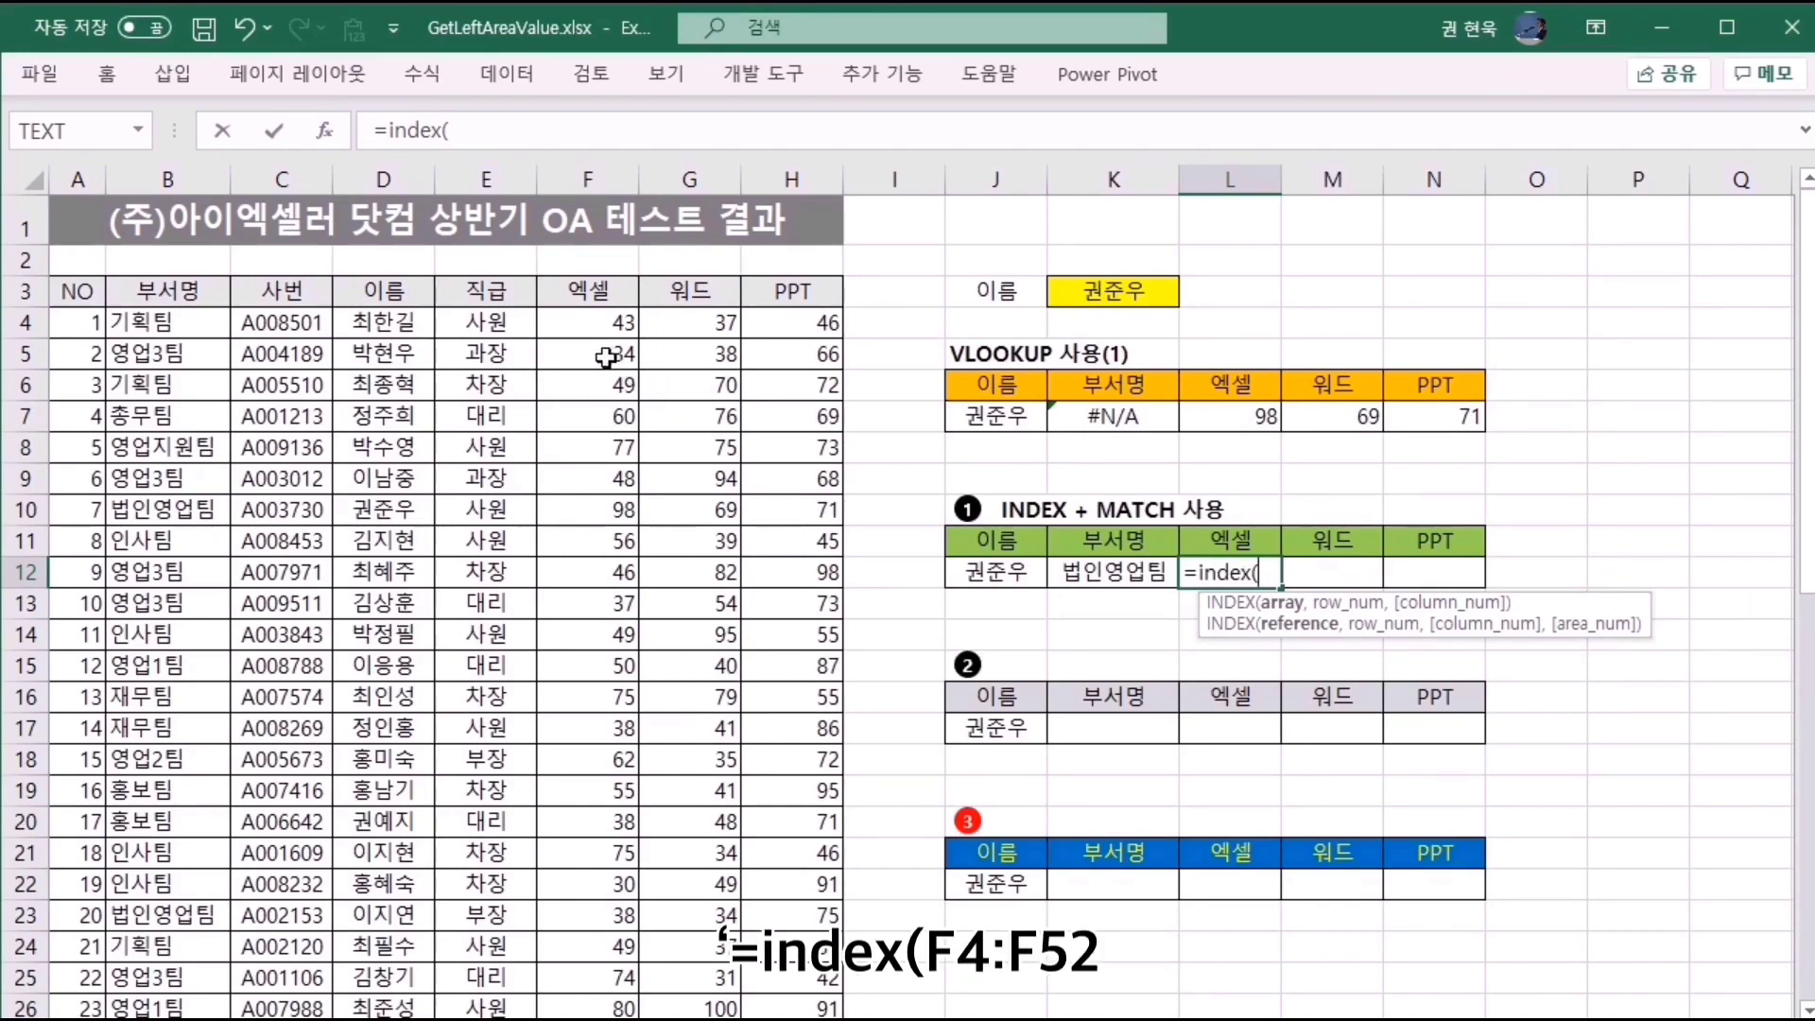
pyautogui.moveTo(578, 328); pyautogui.dragTo(579, 931)
pyautogui.scroll(9, 580, 933)
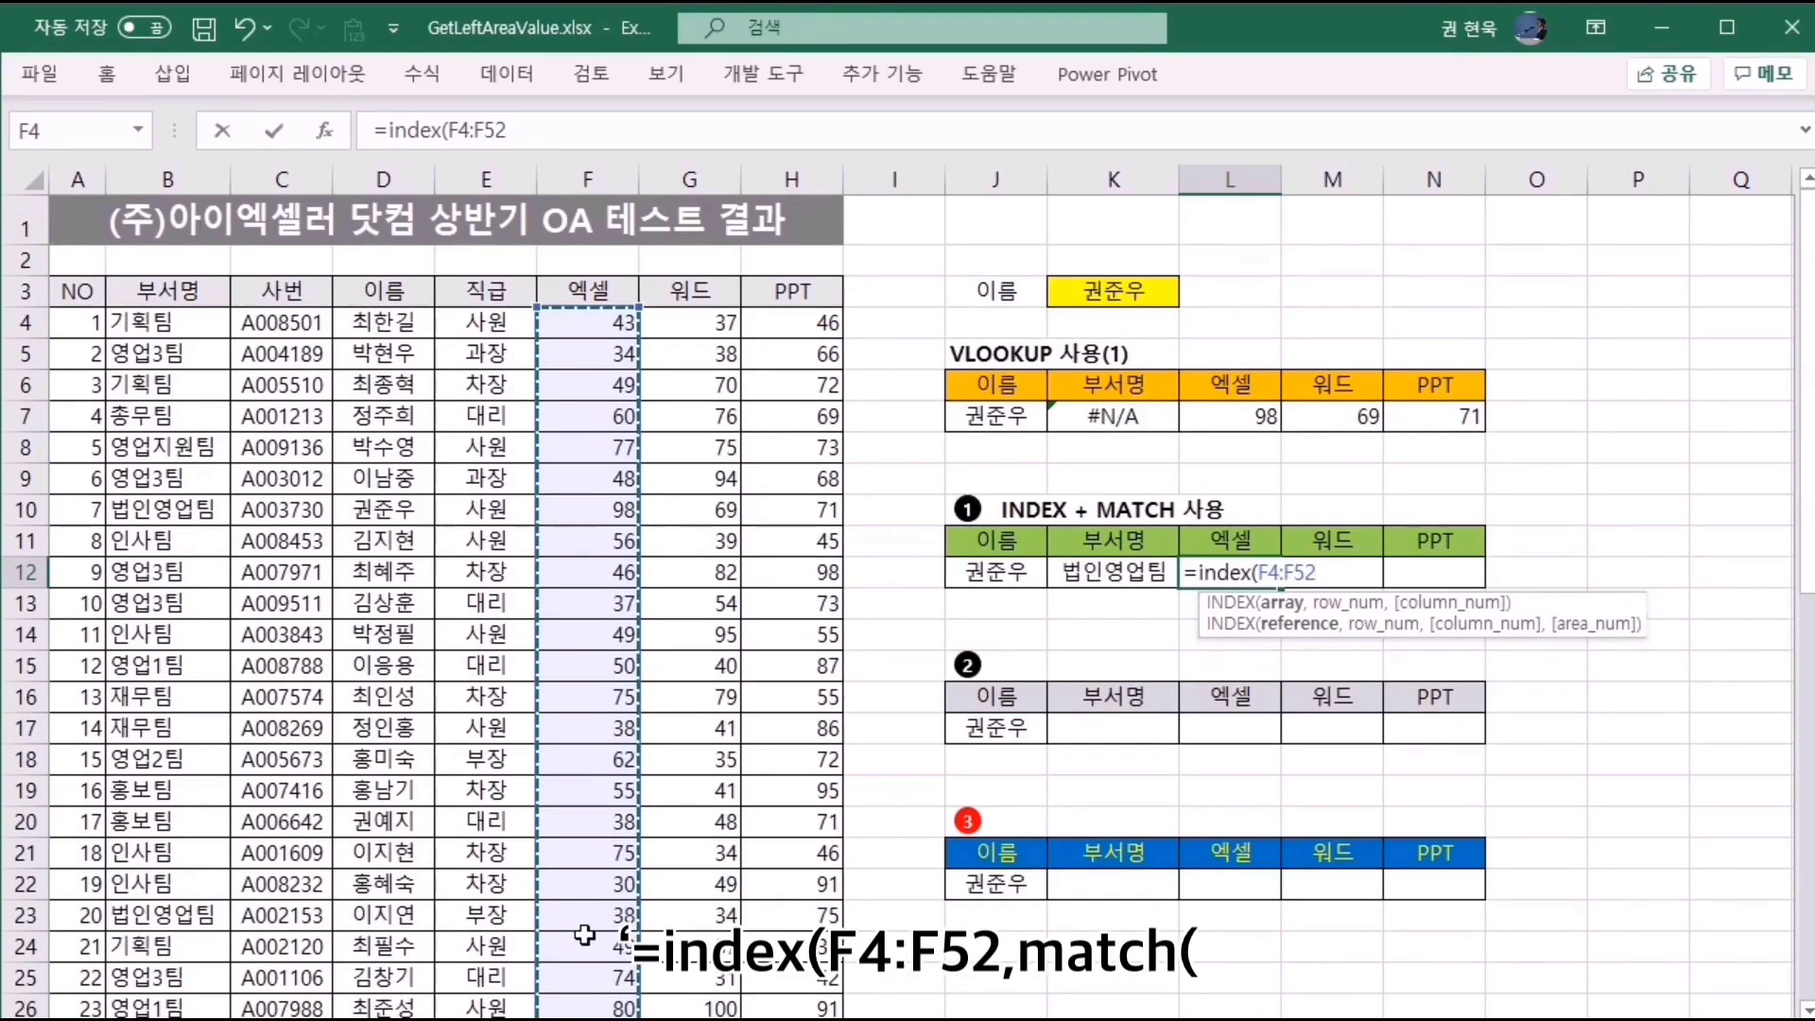
# Complete L12's INDEX formula with MATCH(J12,D4:D52,0) as the row number to fetch the employee's Excel score.
pyautogui.write(',match(')
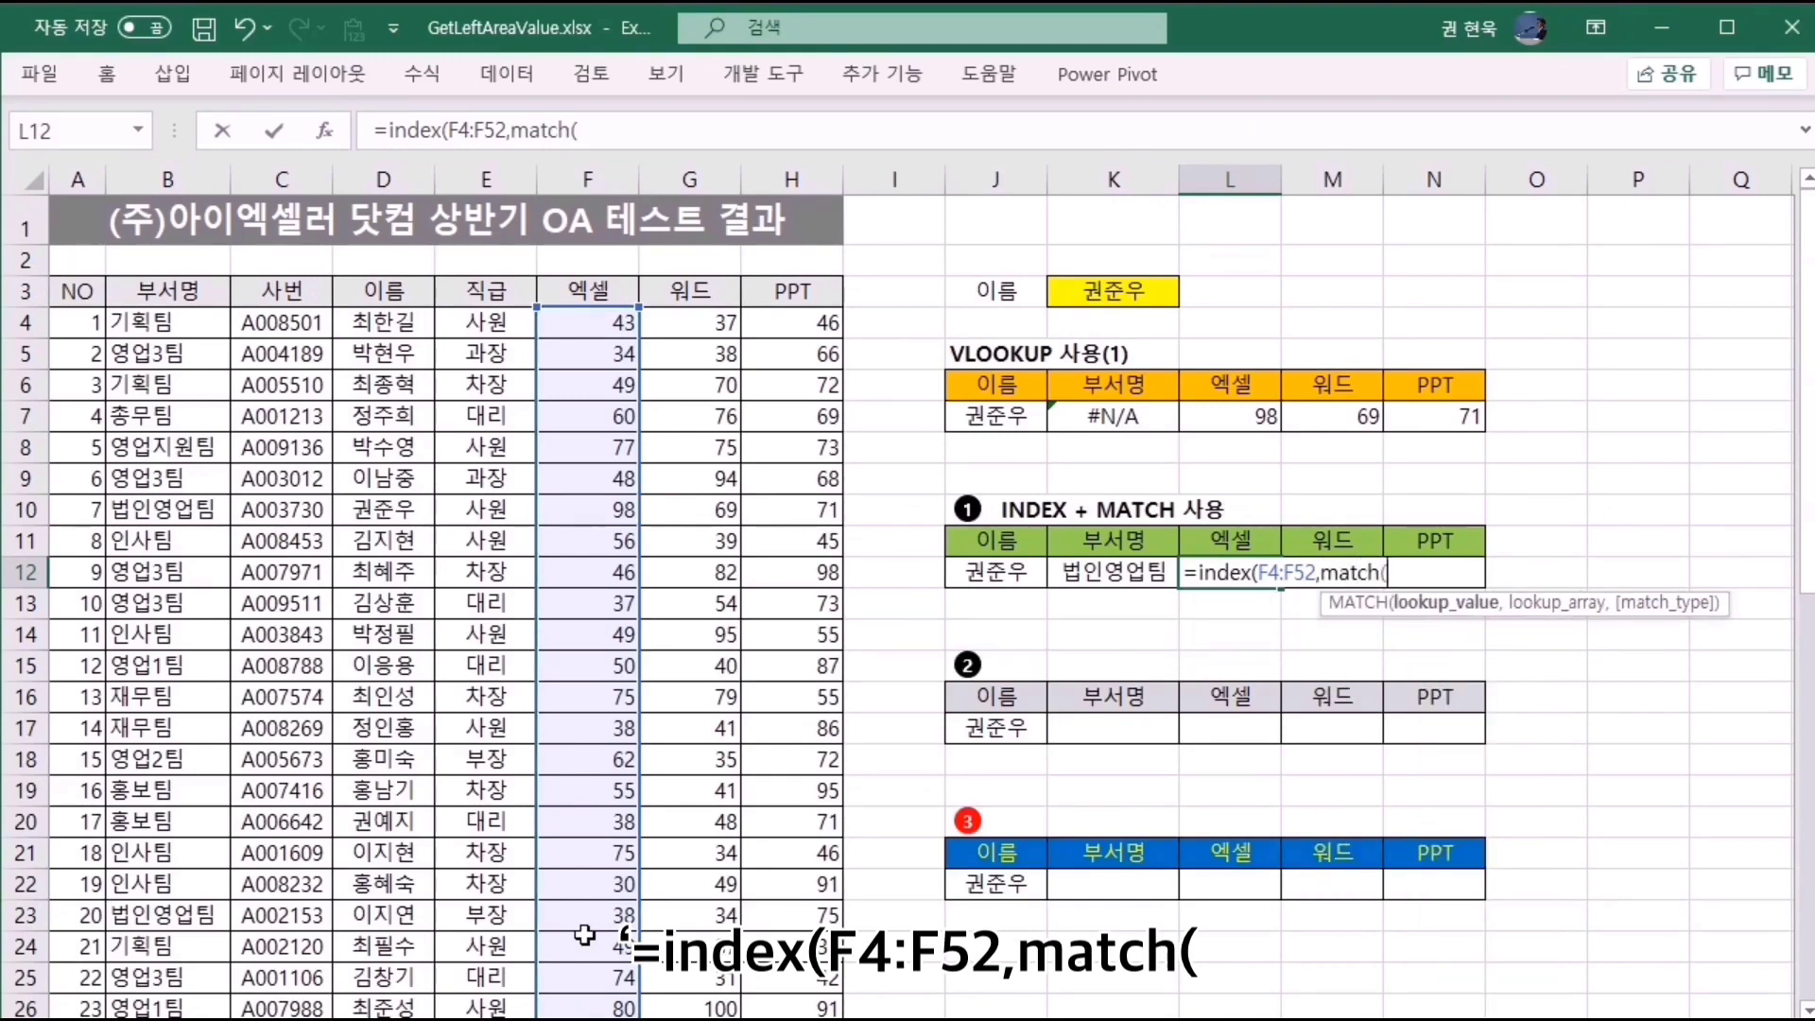
pyautogui.click(966, 568)
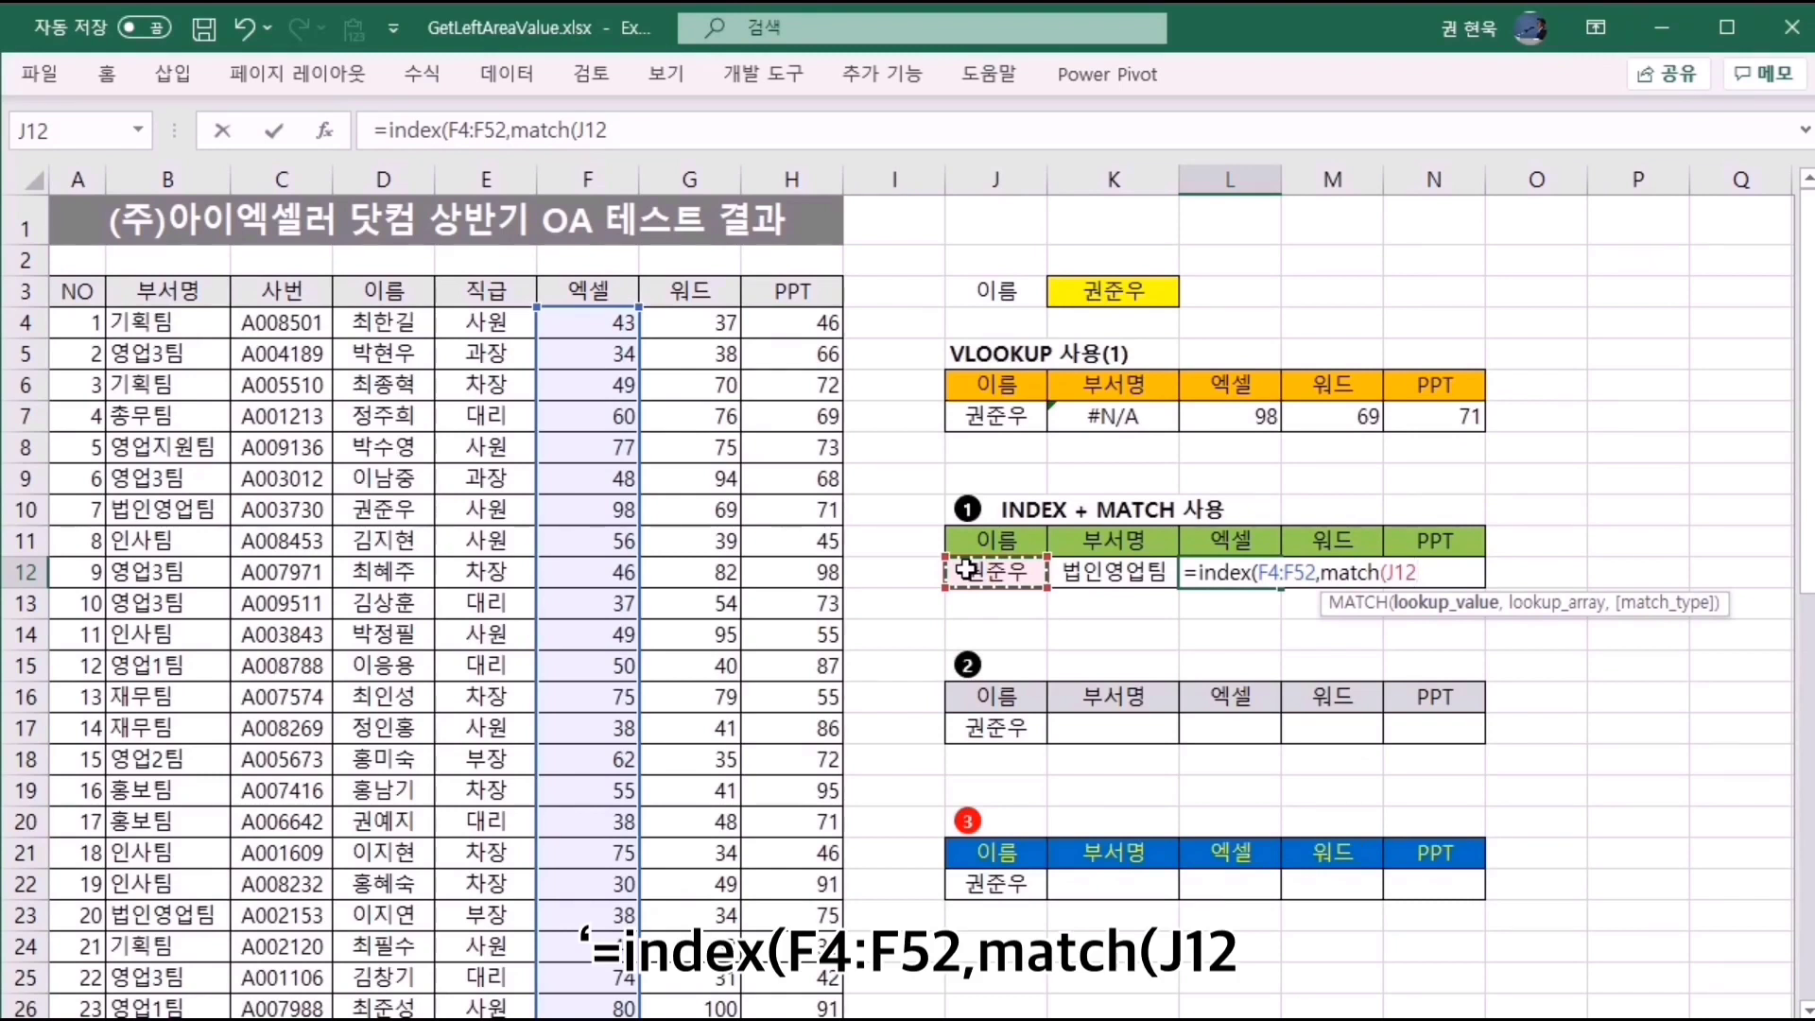
pyautogui.write(',')
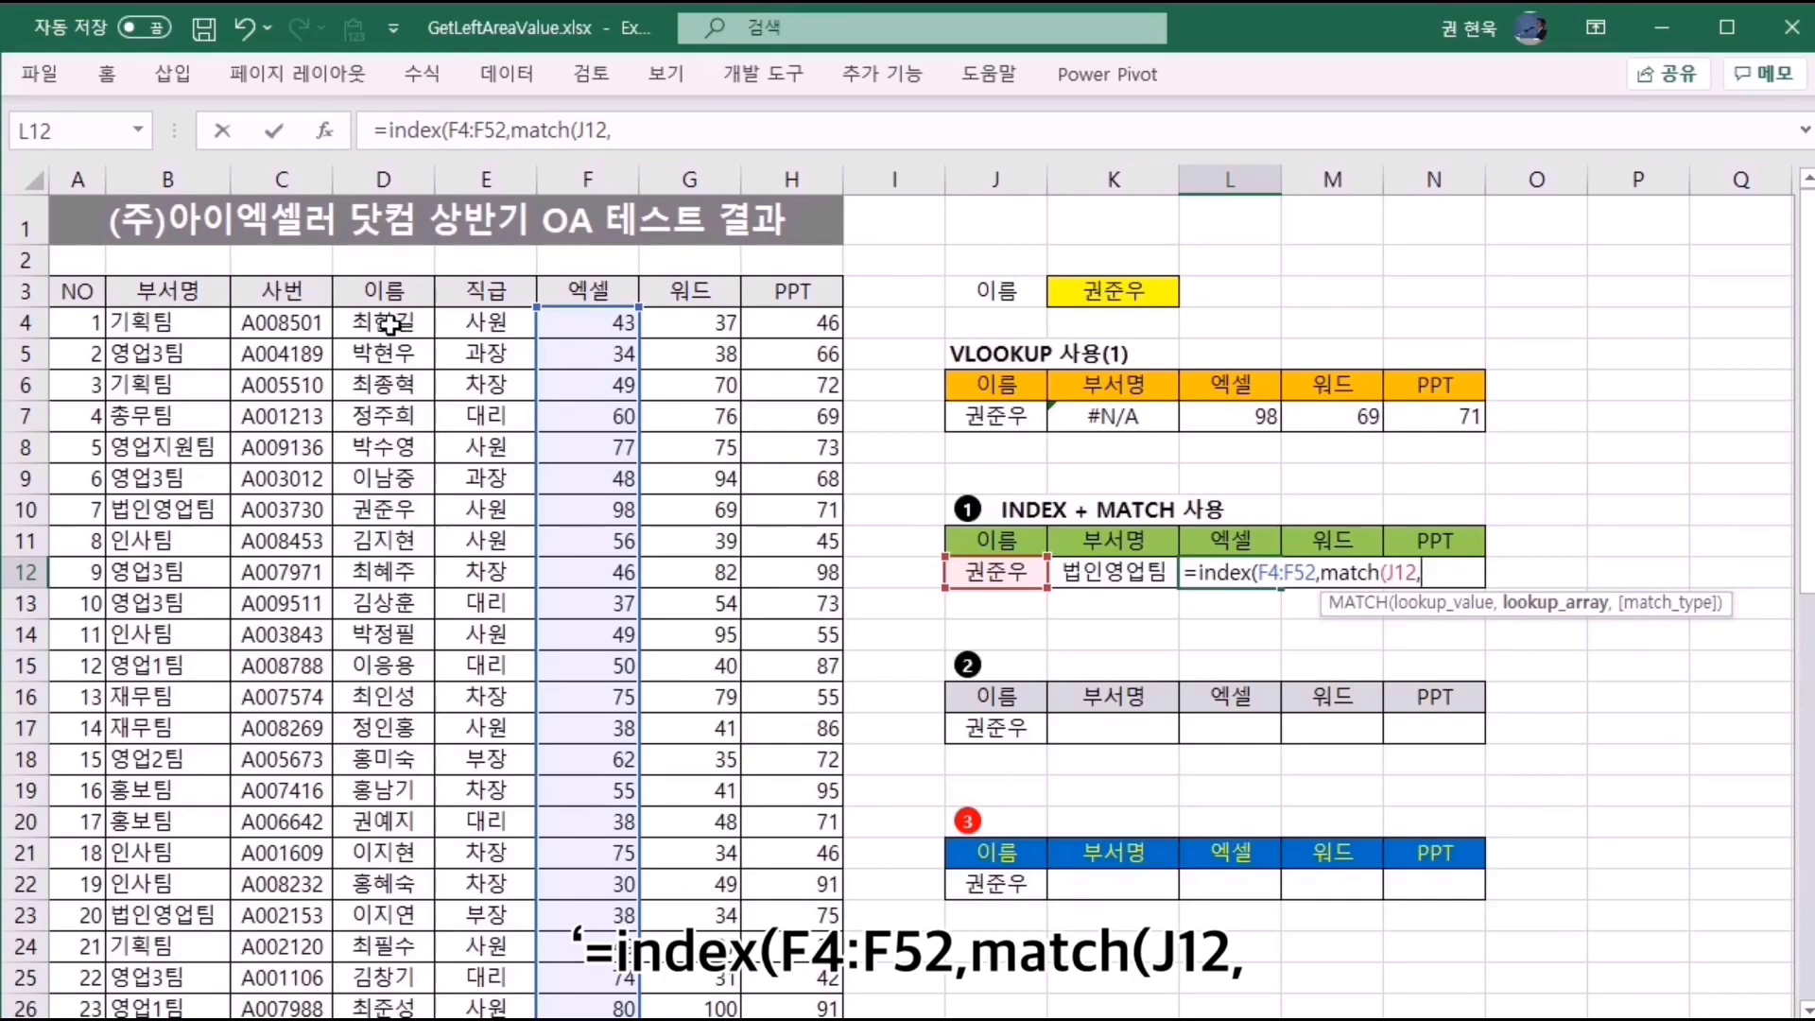
pyautogui.click(355, 331)
pyautogui.moveTo(381, 920)
pyautogui.mouseDown()
pyautogui.moveTo(376, 1007)
pyautogui.moveTo(383, 921)
pyautogui.mouseUp()
pyautogui.scroll(9, 382, 922)
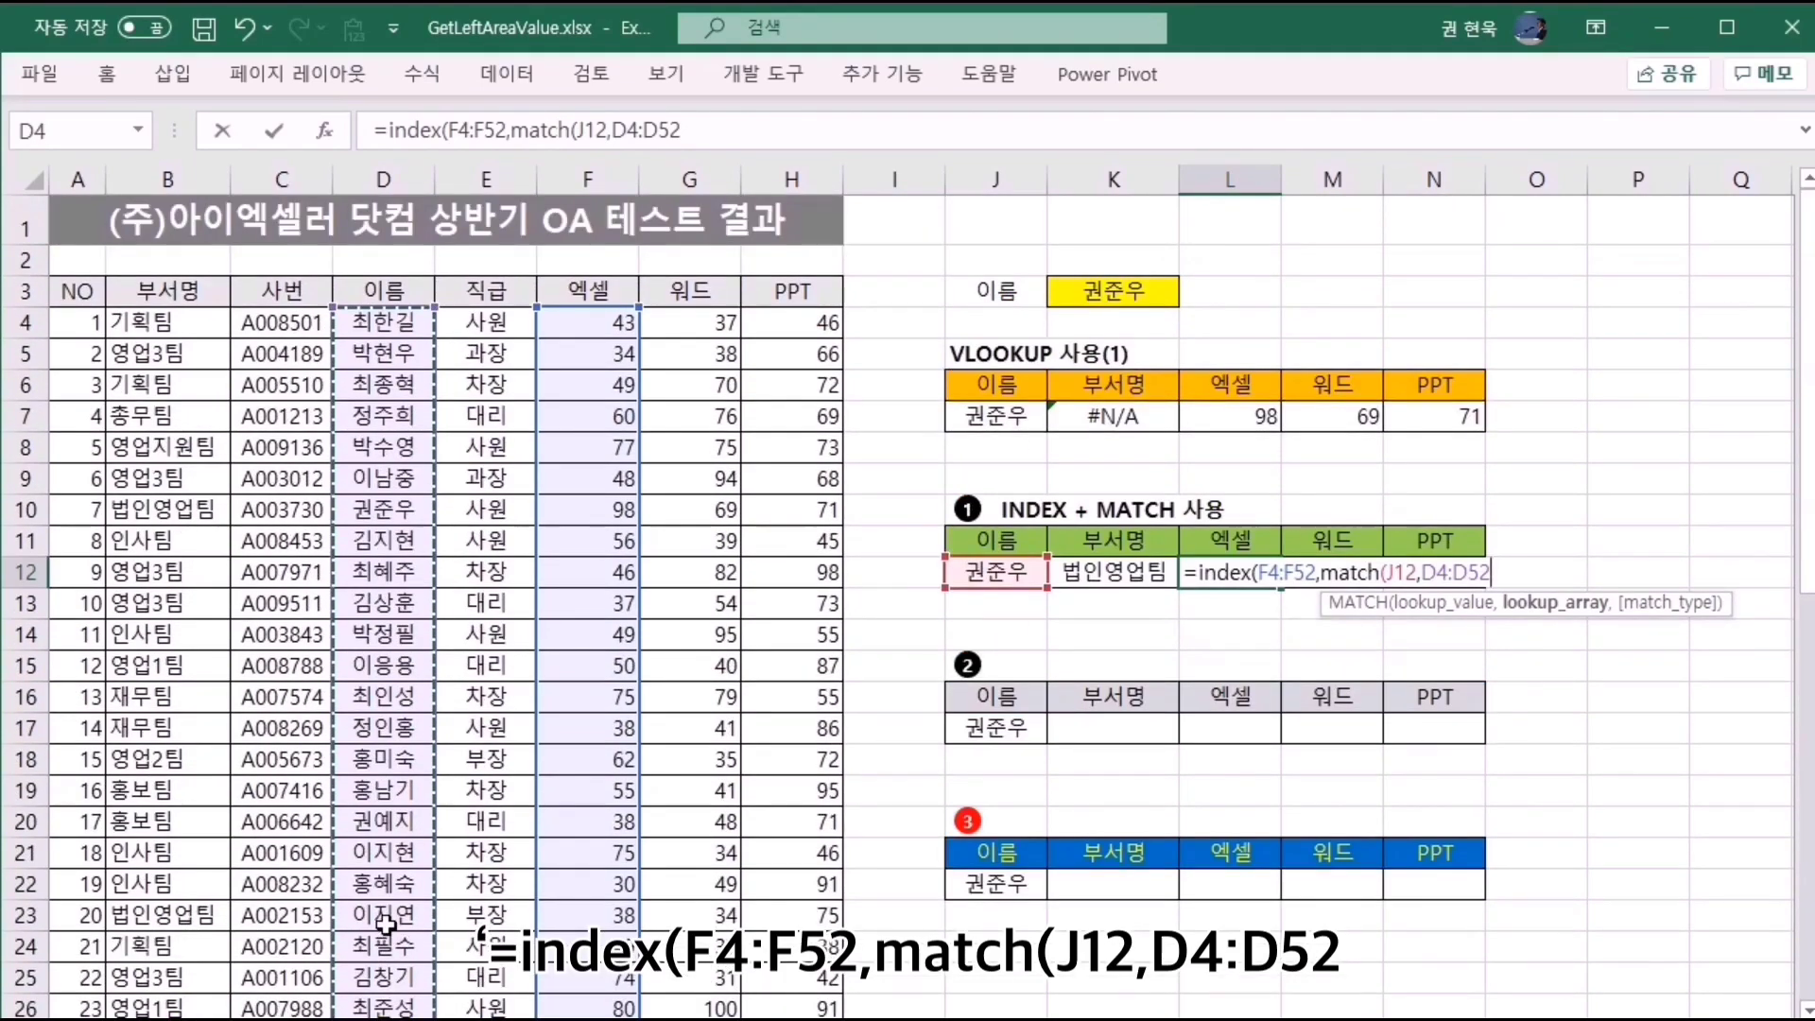
pyautogui.write(',')
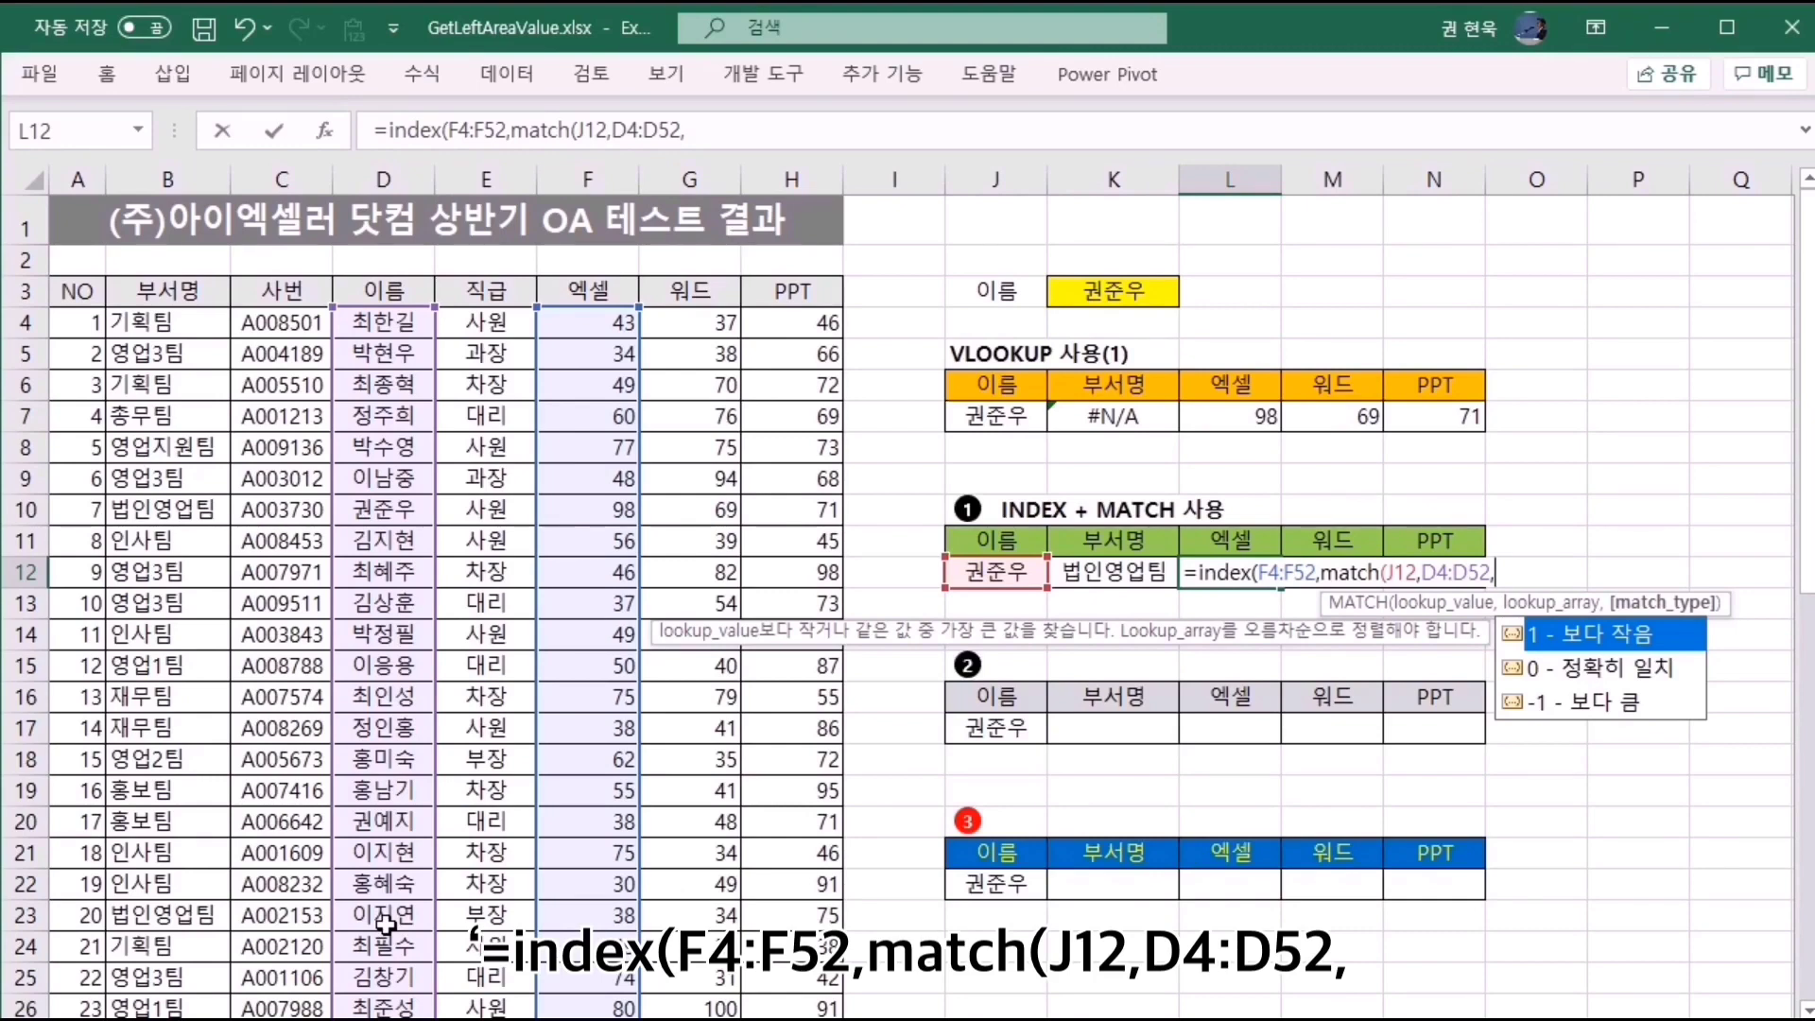
pyautogui.write('0')
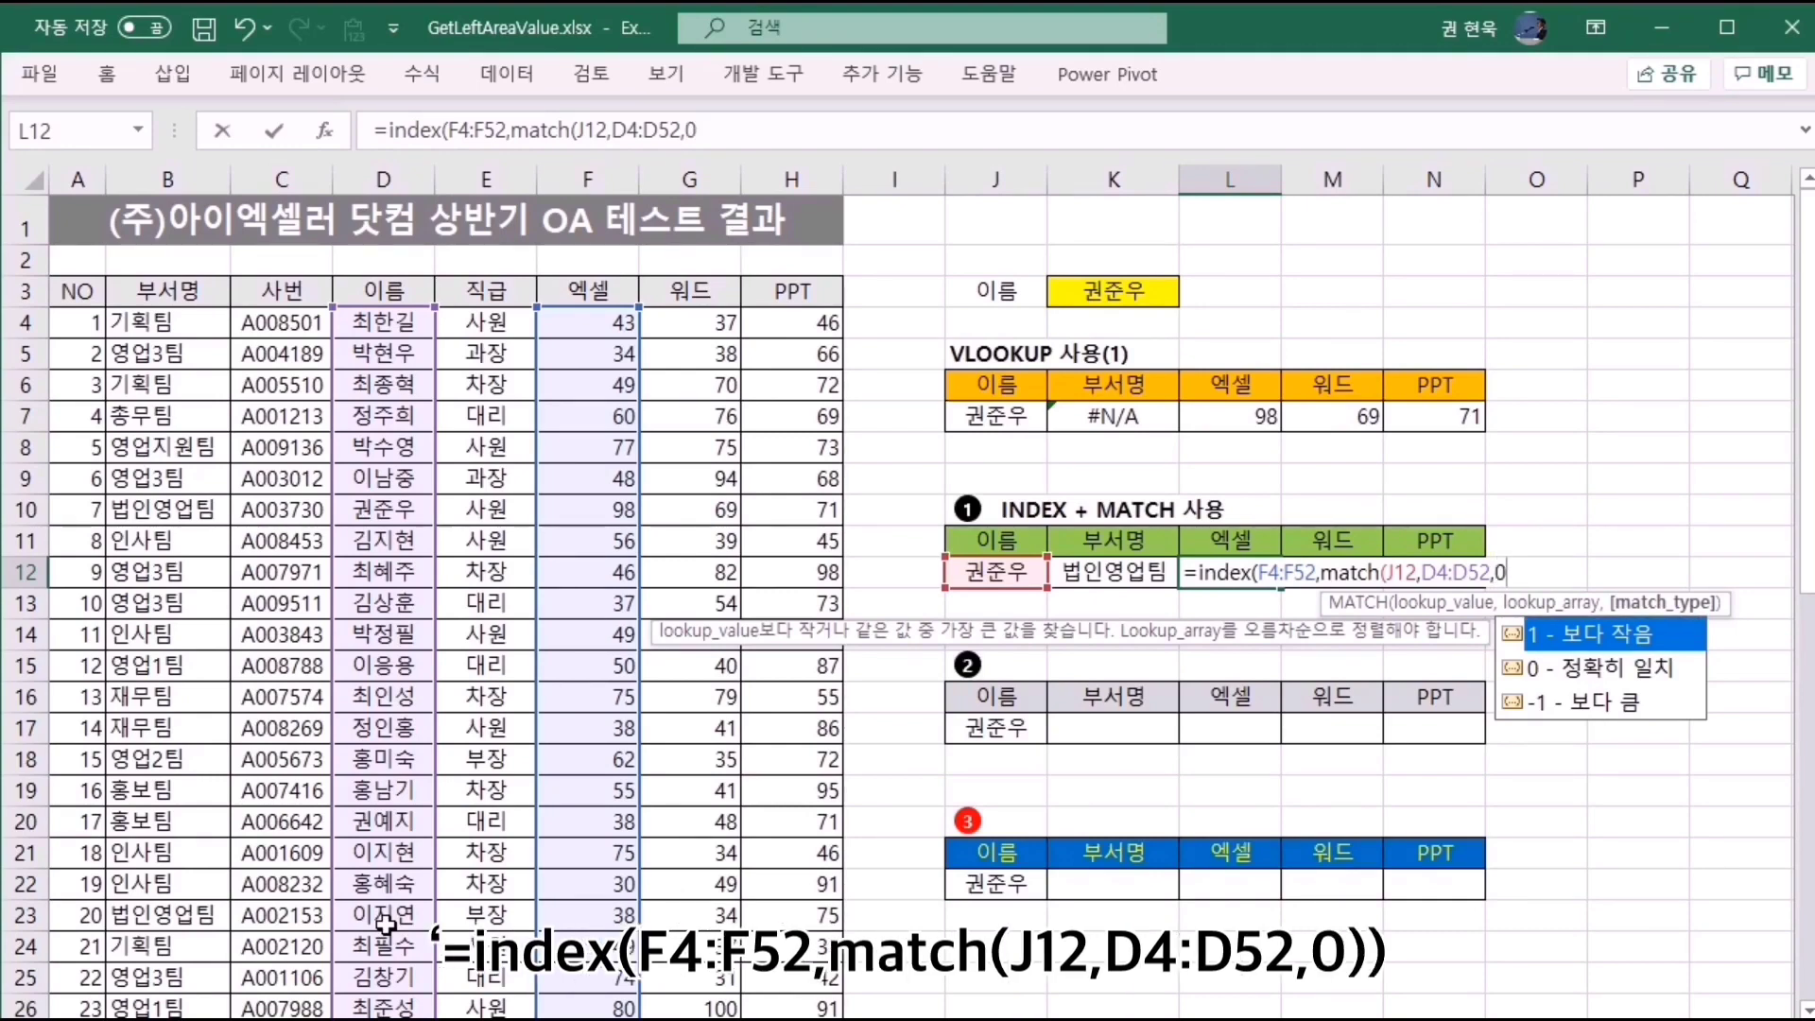
pyautogui.write('))')
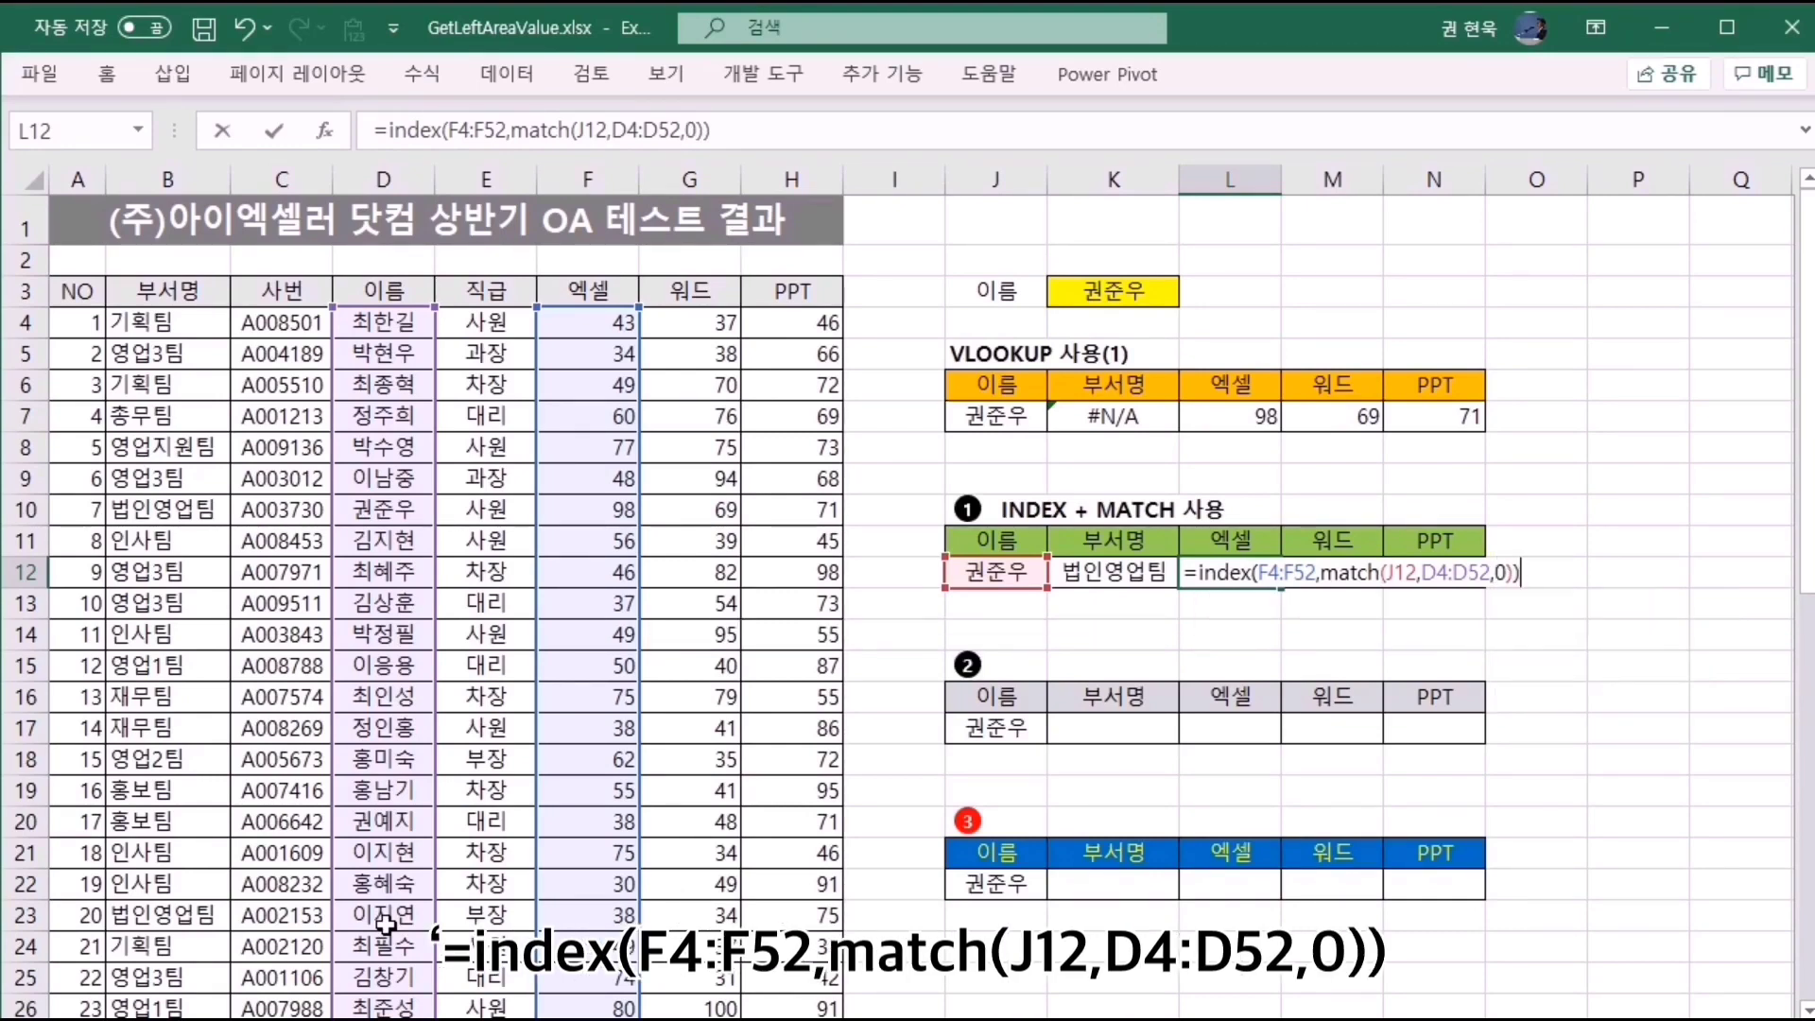
pyautogui.press('Return')
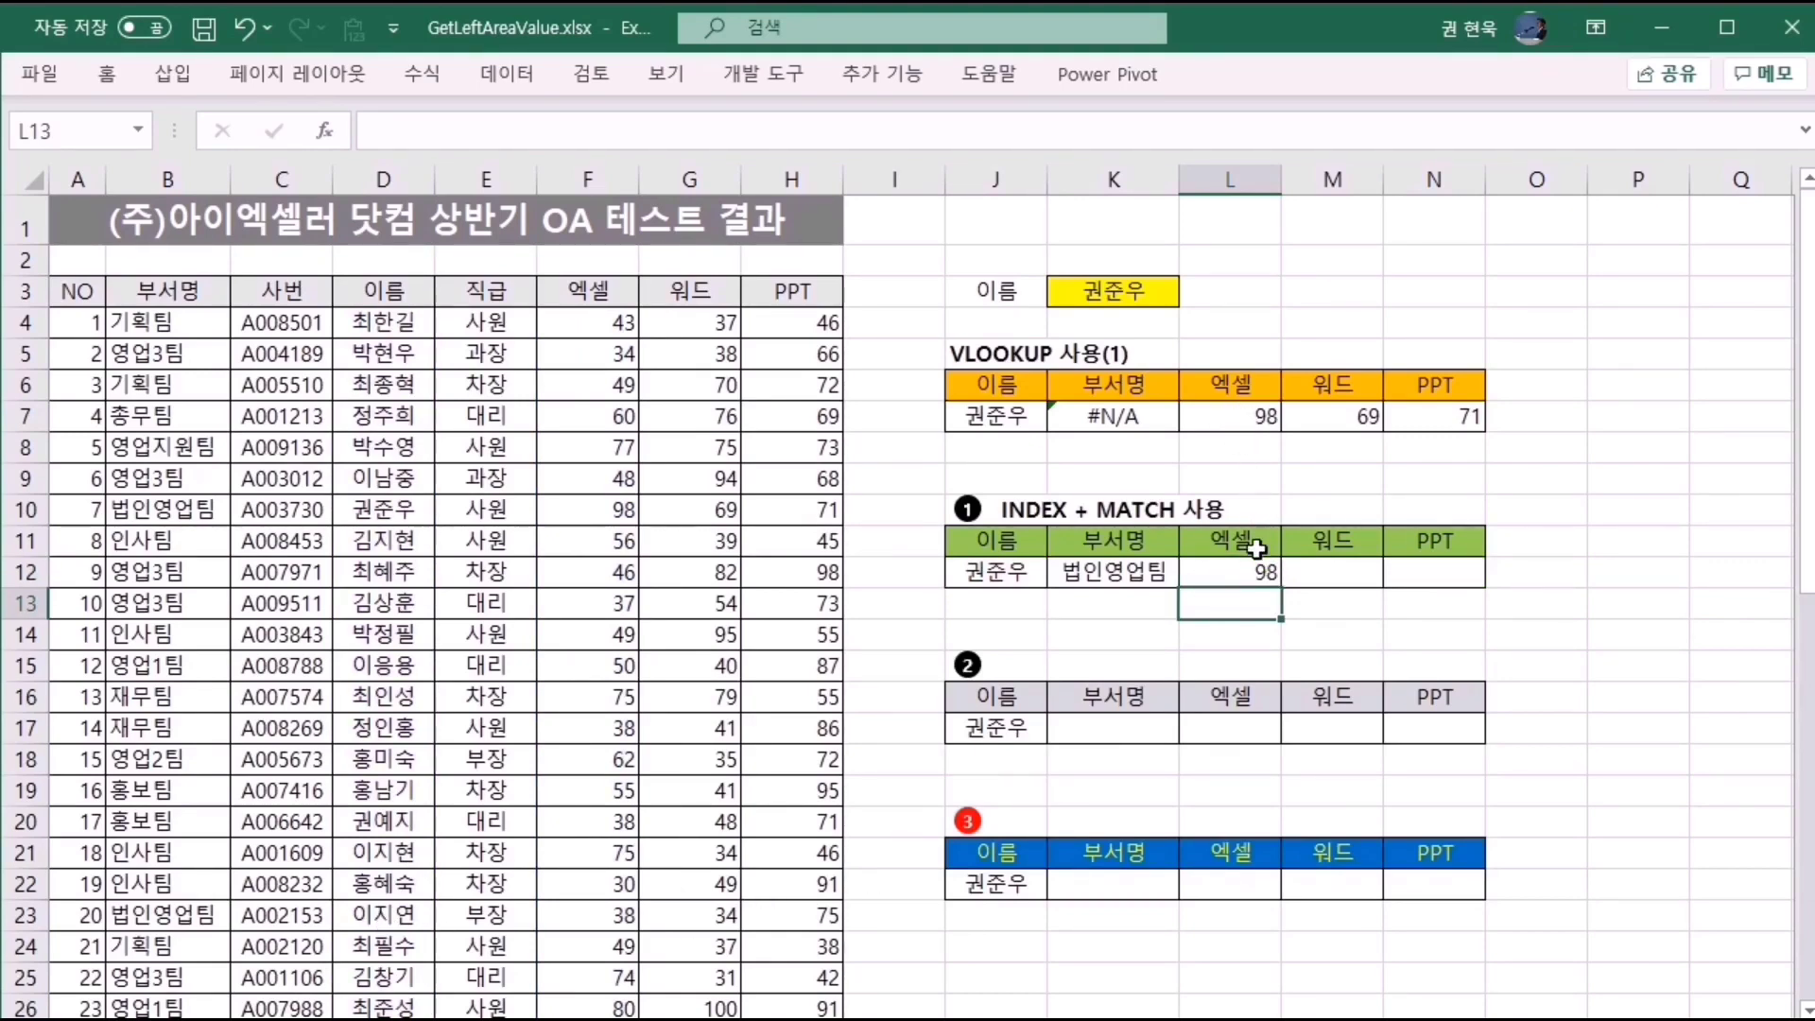
# Begin an INDEX formula in M12 under 워드, using the Word score range G4:G52 as the array.
pyautogui.click(1336, 580)
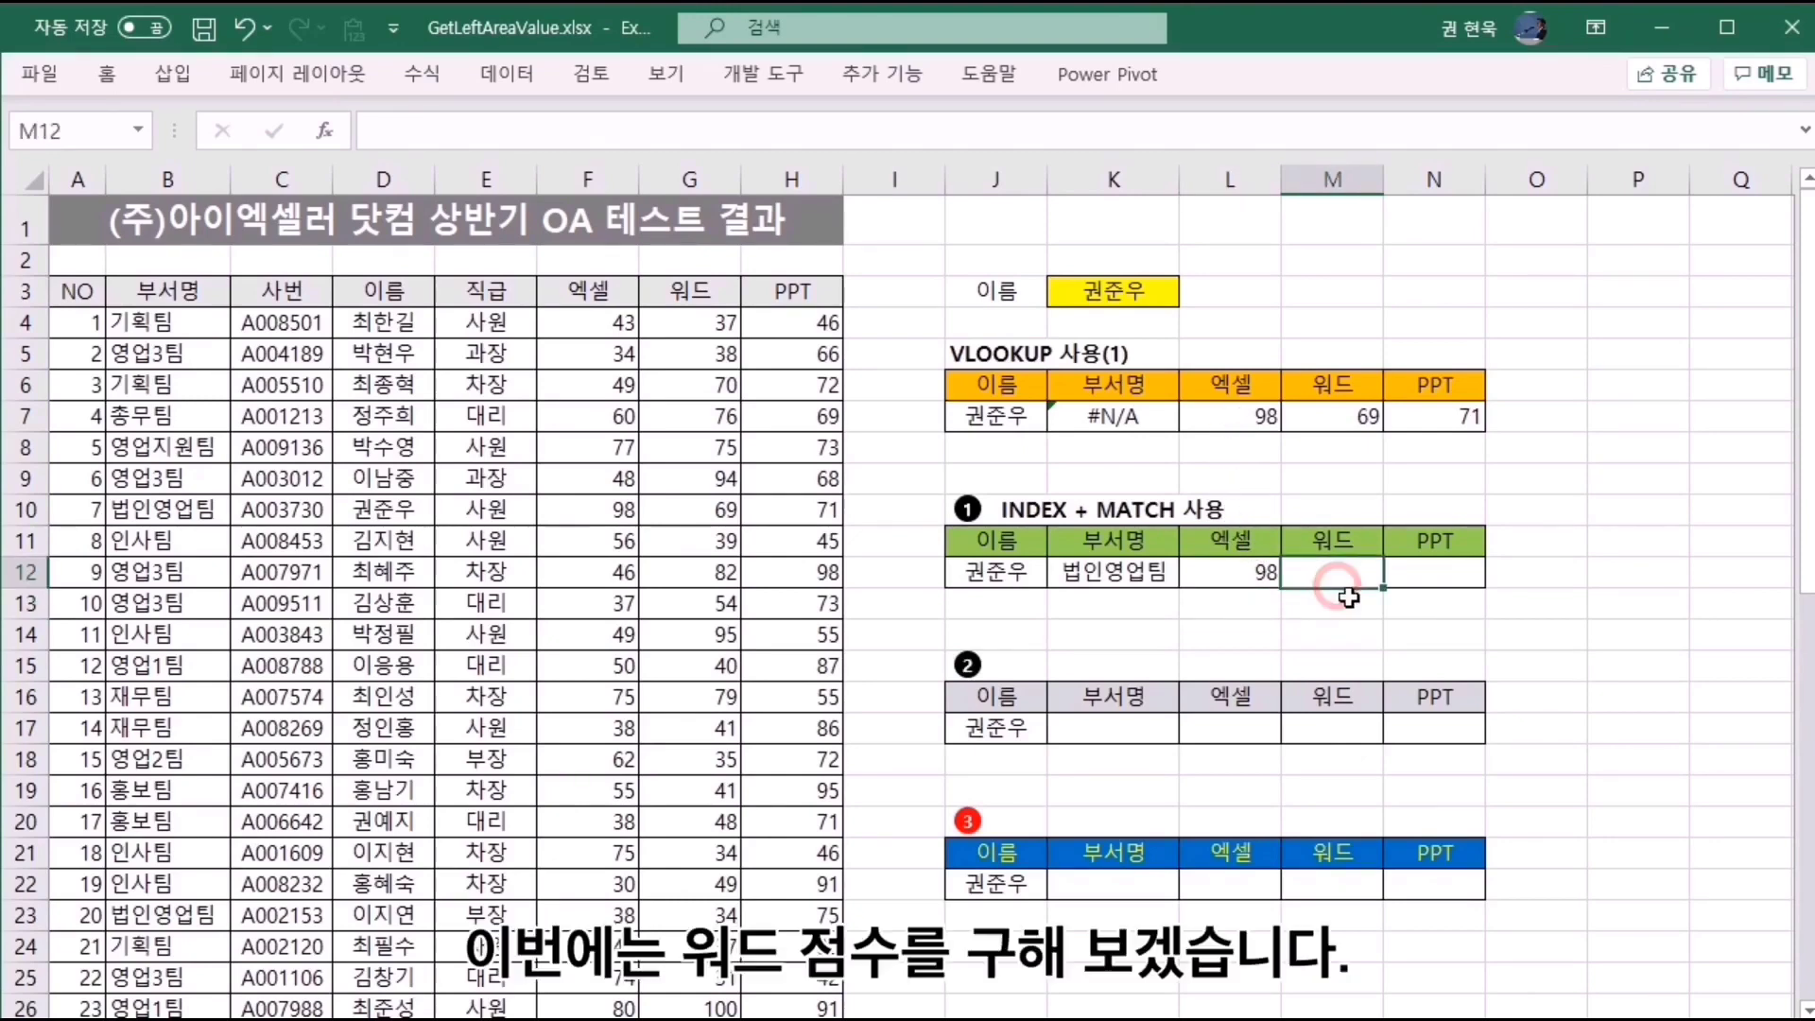
pyautogui.write('=')
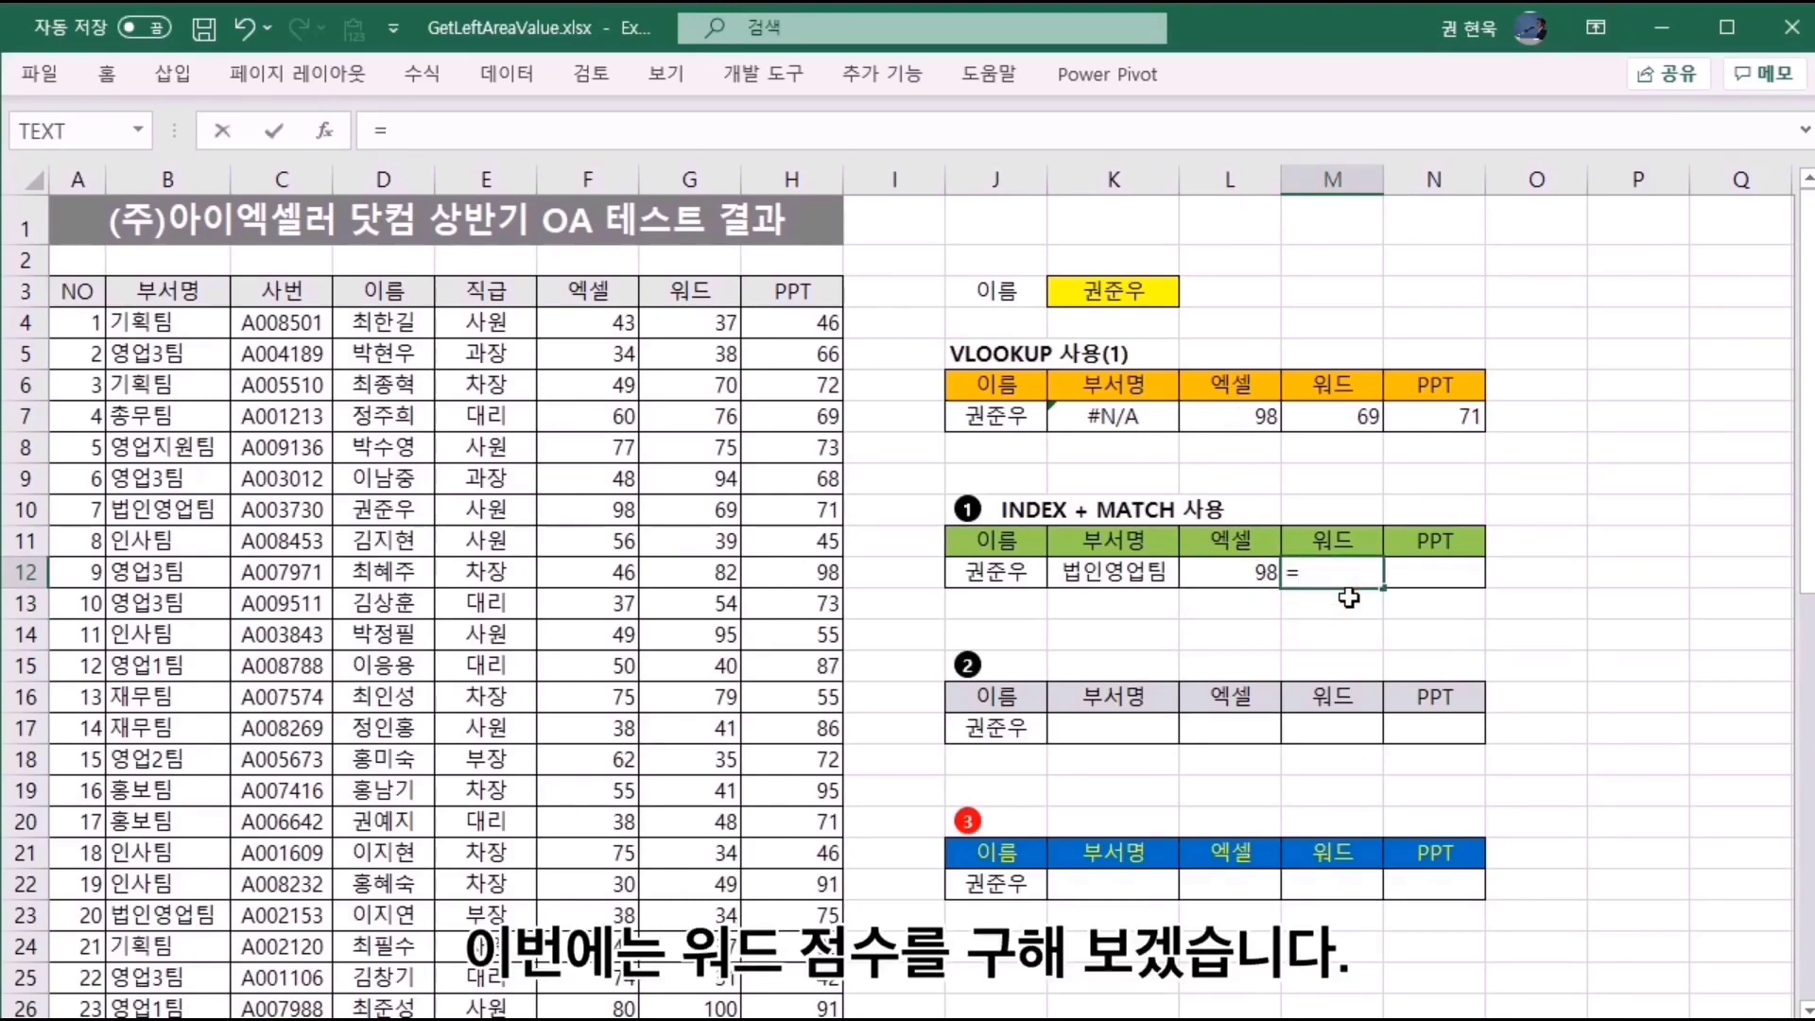
pyautogui.write('index(')
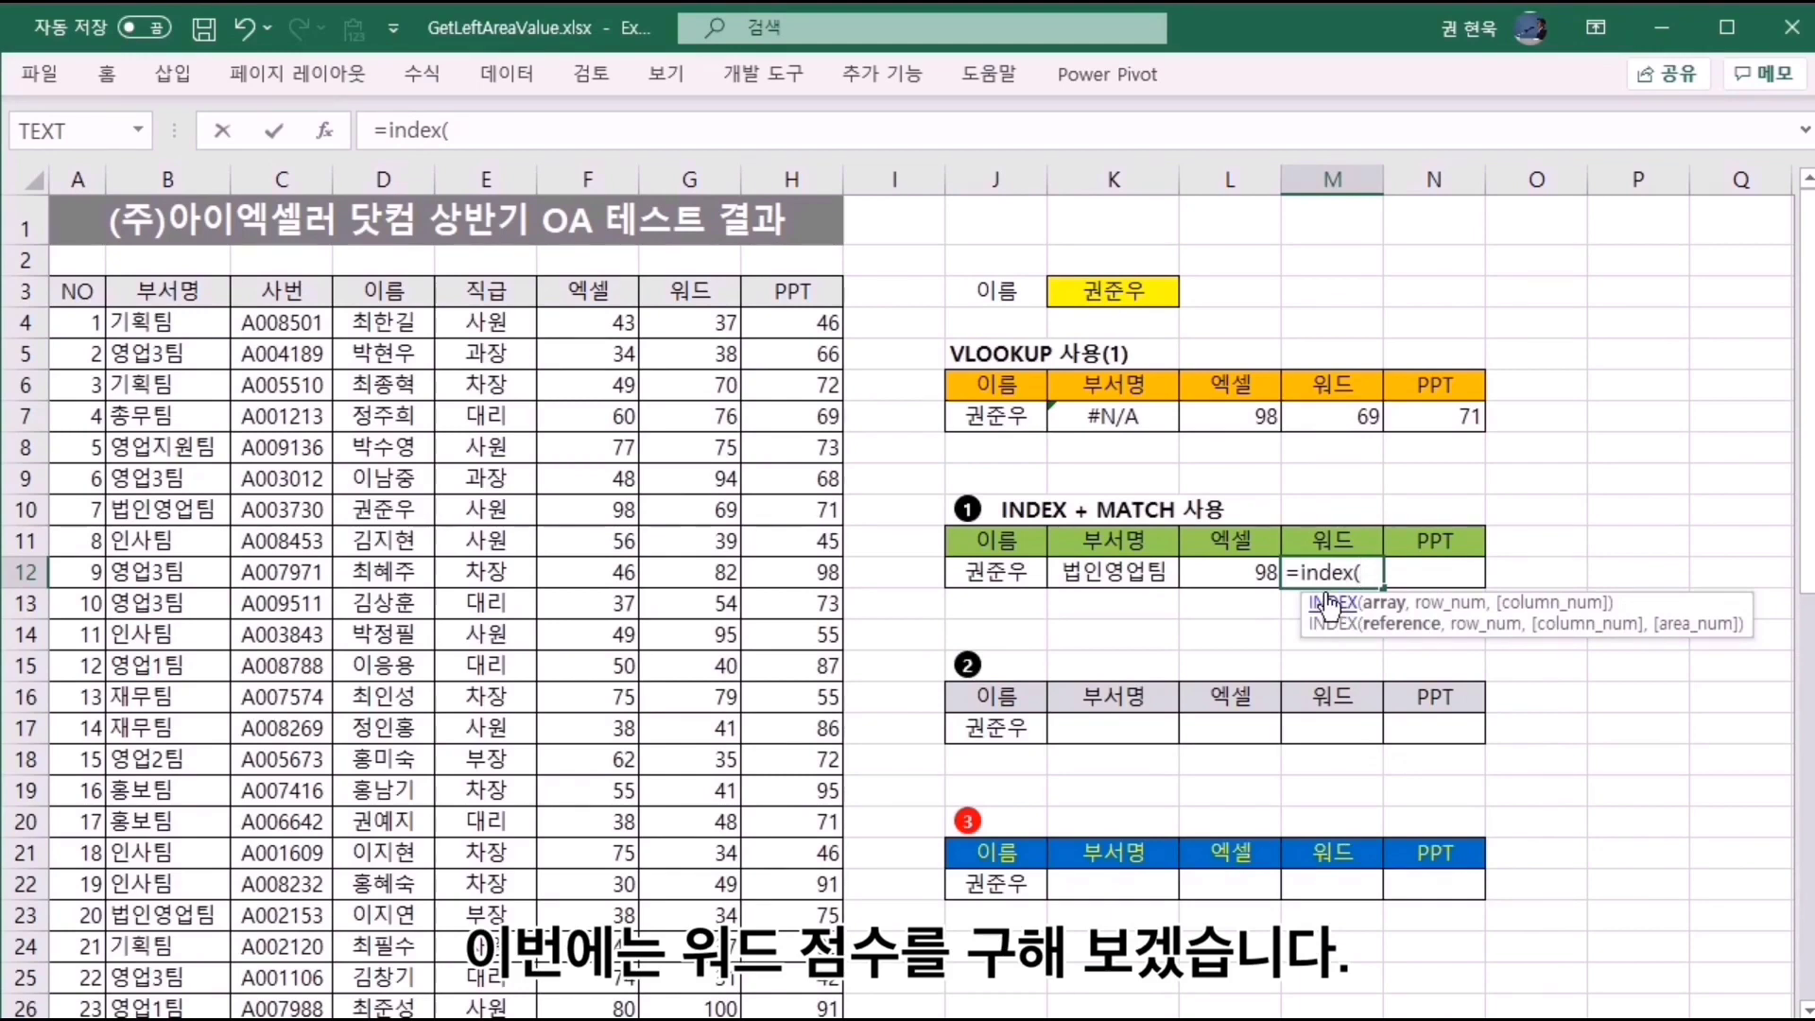
pyautogui.moveTo(690, 322); pyautogui.dragTo(696, 904)
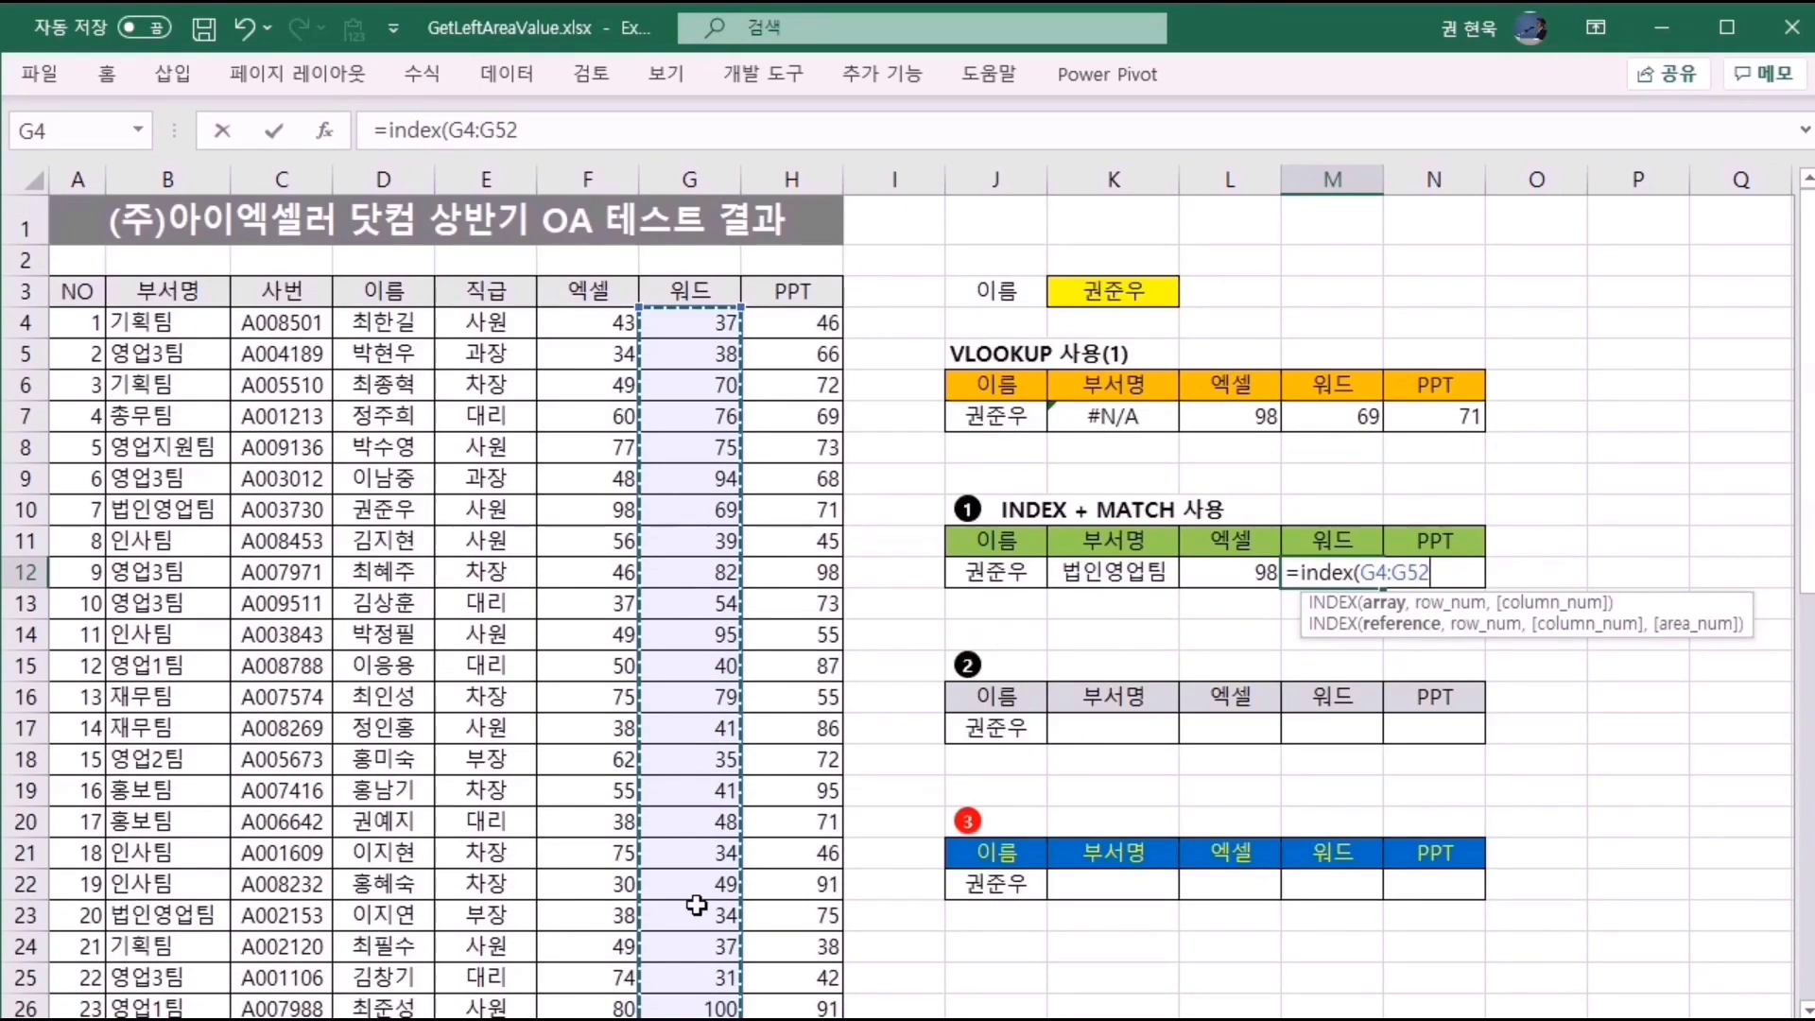
# Complete M12's INDEX formula with MATCH(J12,D4:D52,0) as the row number to fetch the employee's Word score.
pyautogui.write(',match(')
pyautogui.click(988, 572)
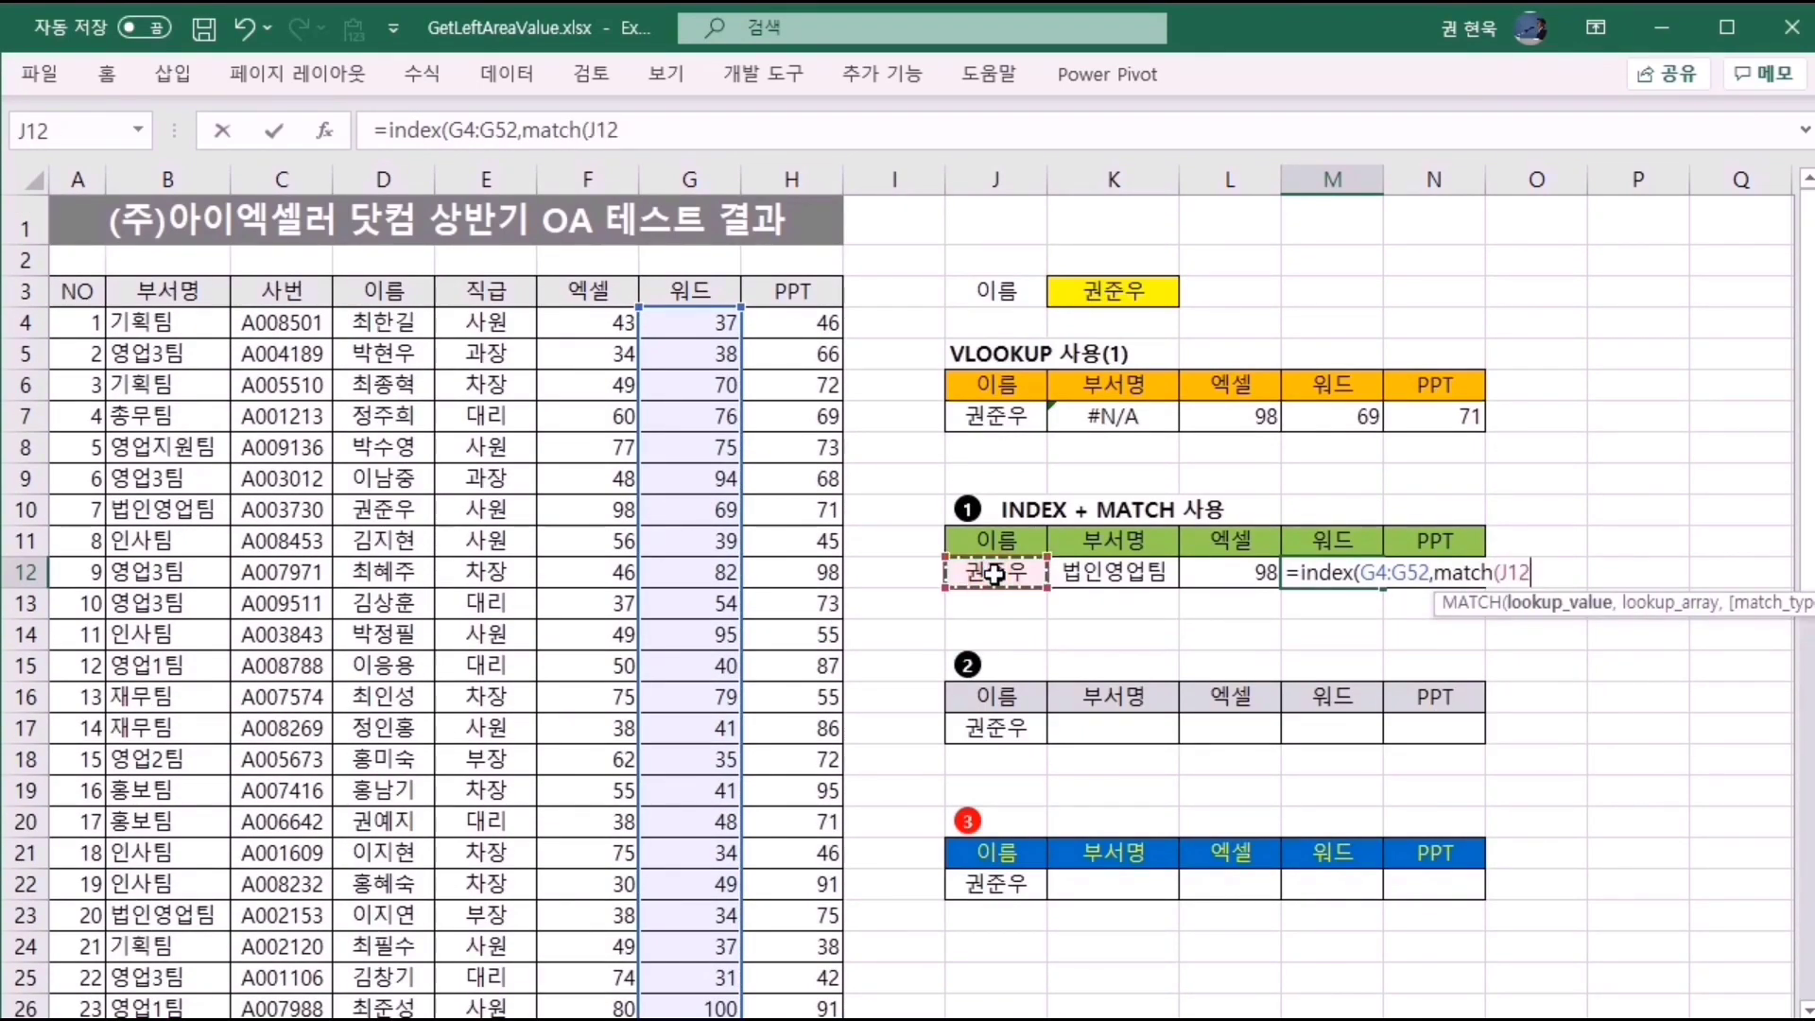
pyautogui.write(',')
pyautogui.moveTo(382, 323); pyautogui.dragTo(393, 959)
pyautogui.scroll(4, 385, 934)
pyautogui.scroll(5, 385, 934)
pyautogui.write(',')
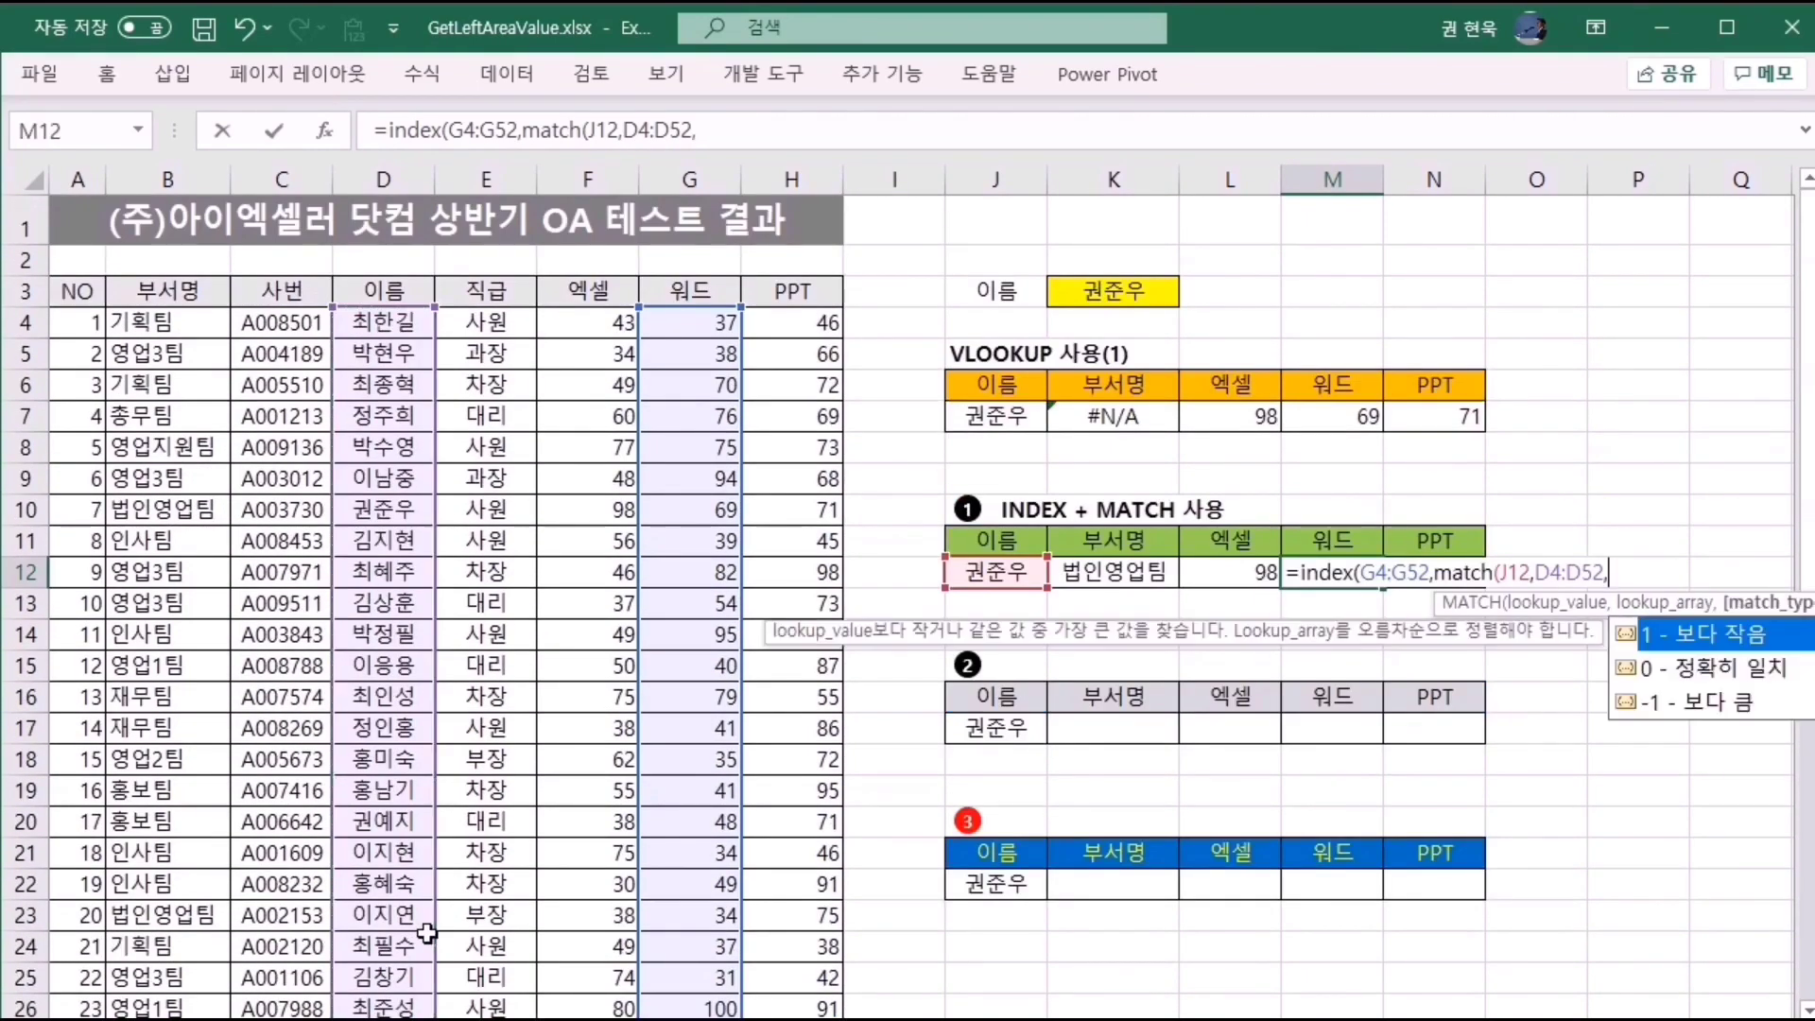
pyautogui.write('0))')
pyautogui.press('Return')
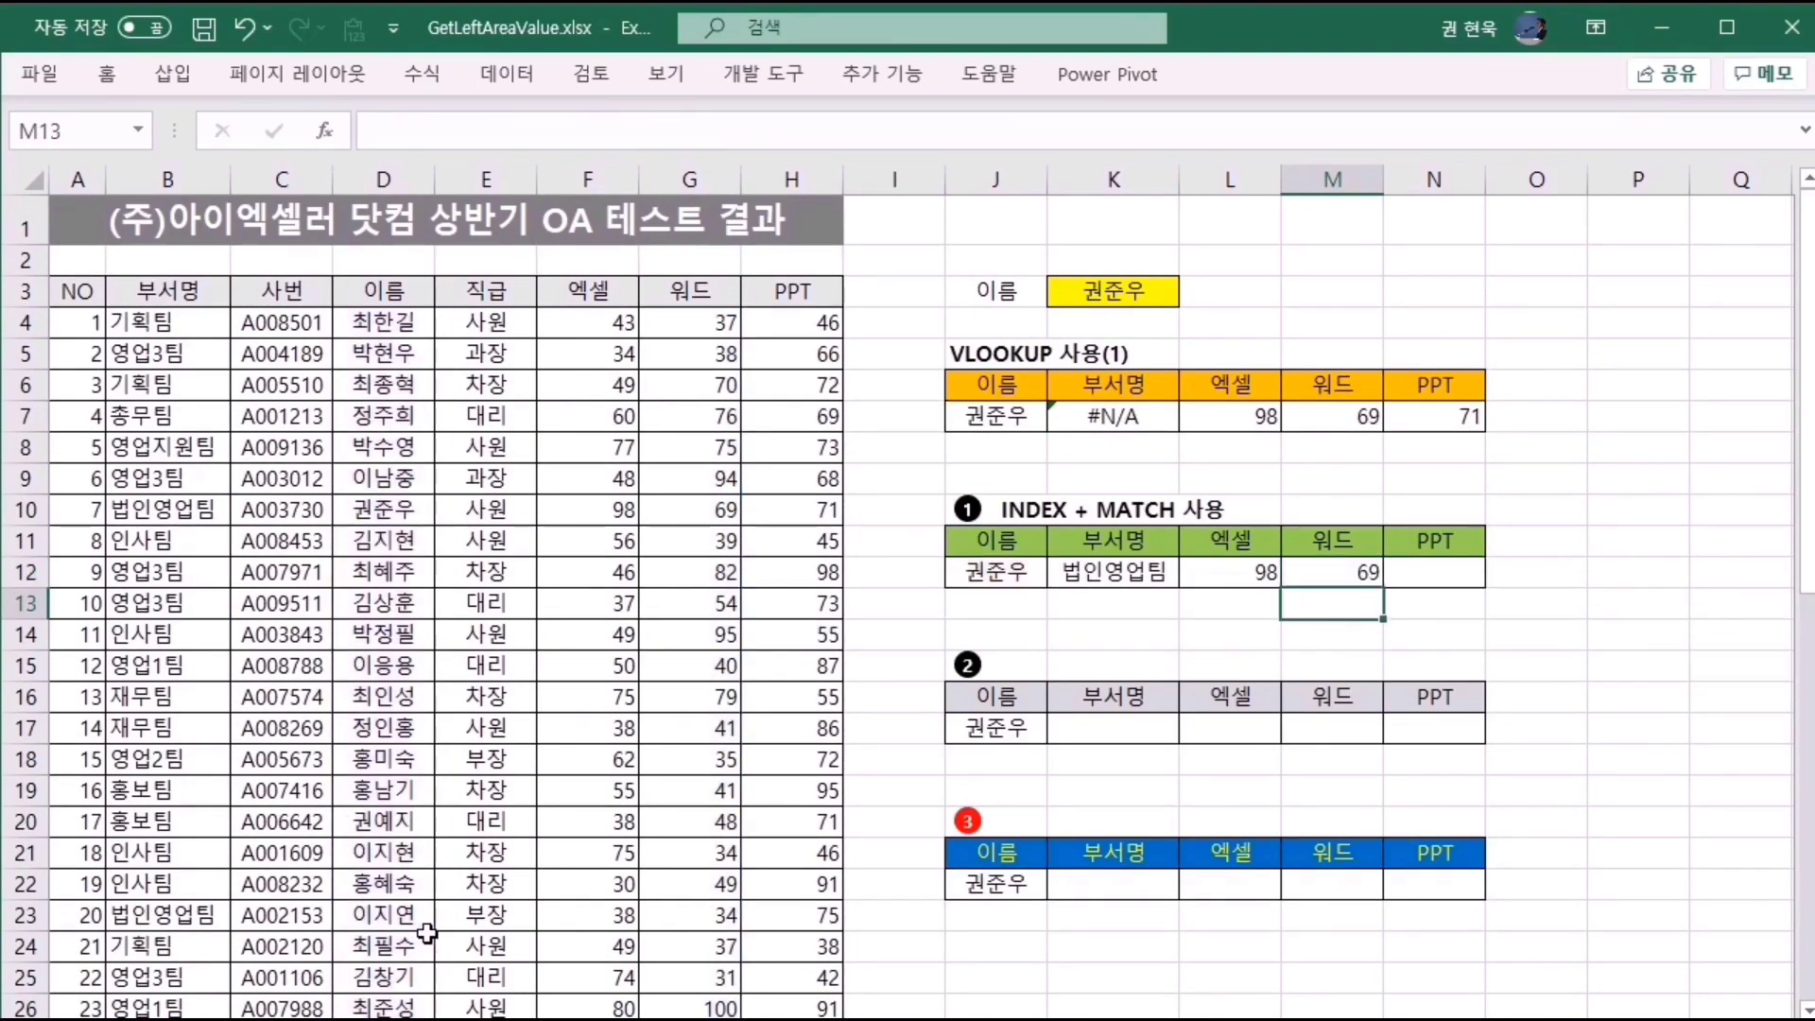
# Begin an INDEX formula in N12 under PPT, using the PPT score range H4:H52 as the array.
pyautogui.click(1433, 574)
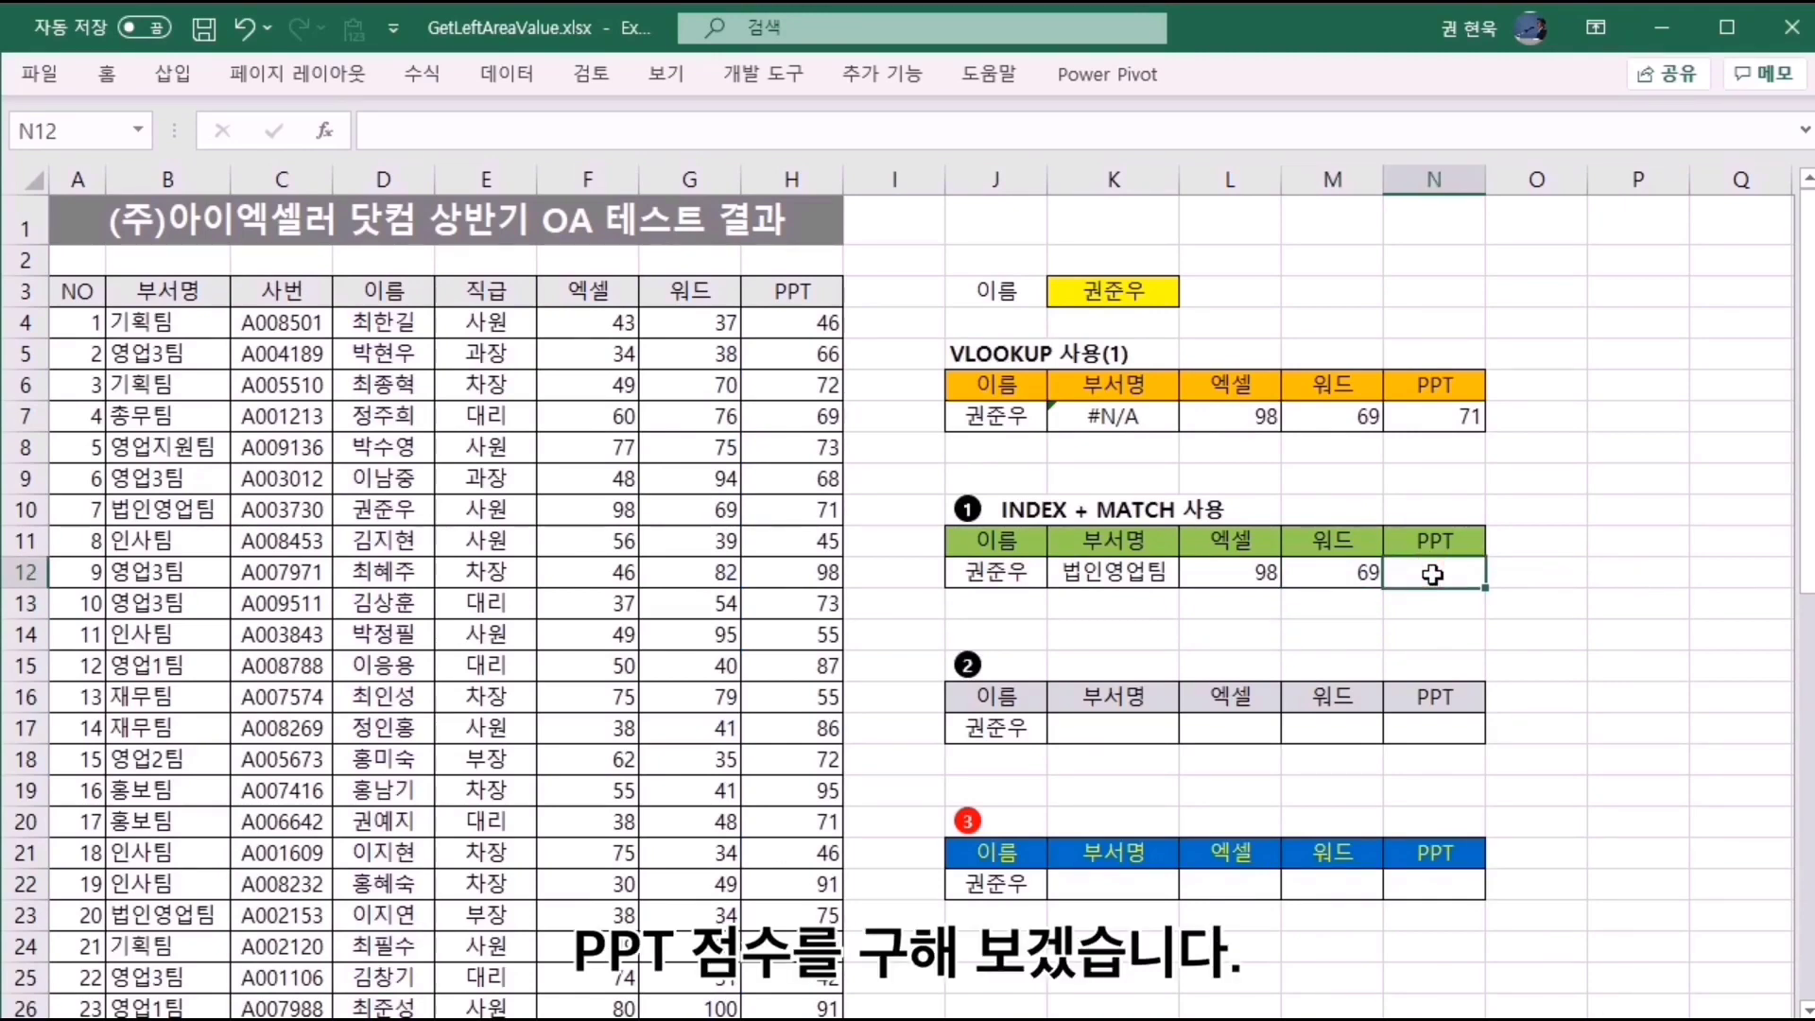
pyautogui.write('=i')
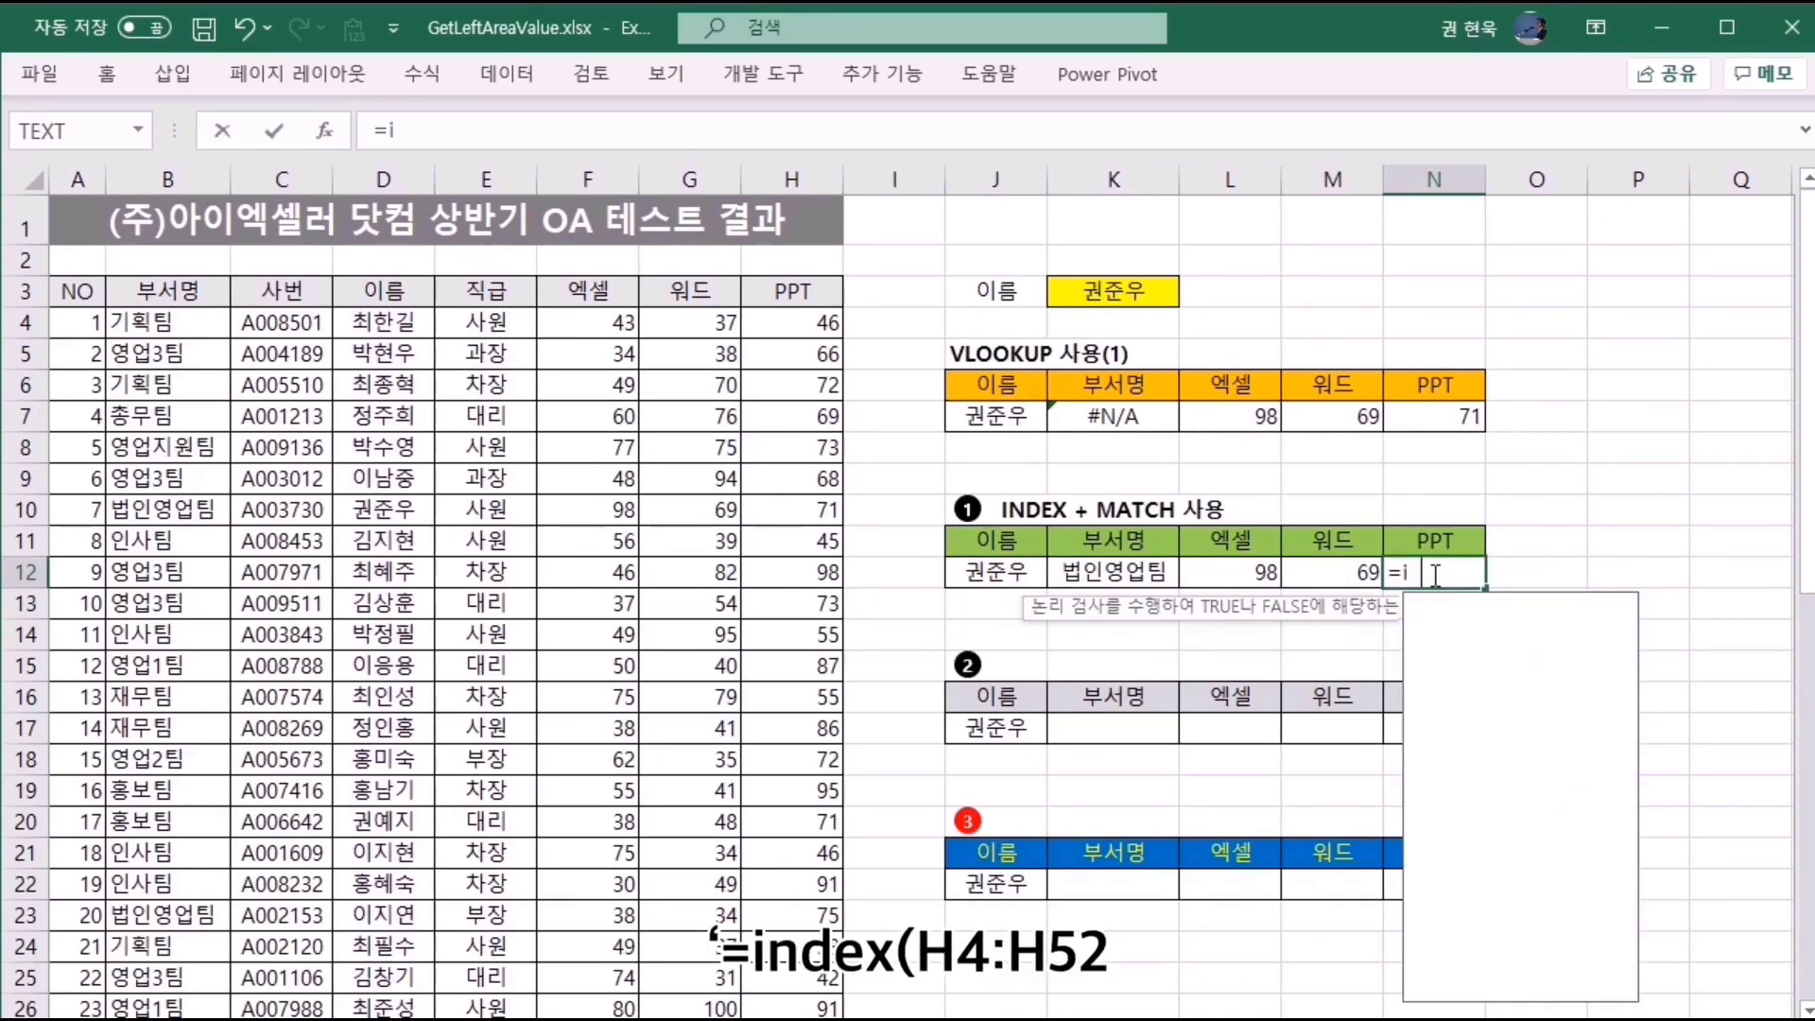
pyautogui.write('ndex(')
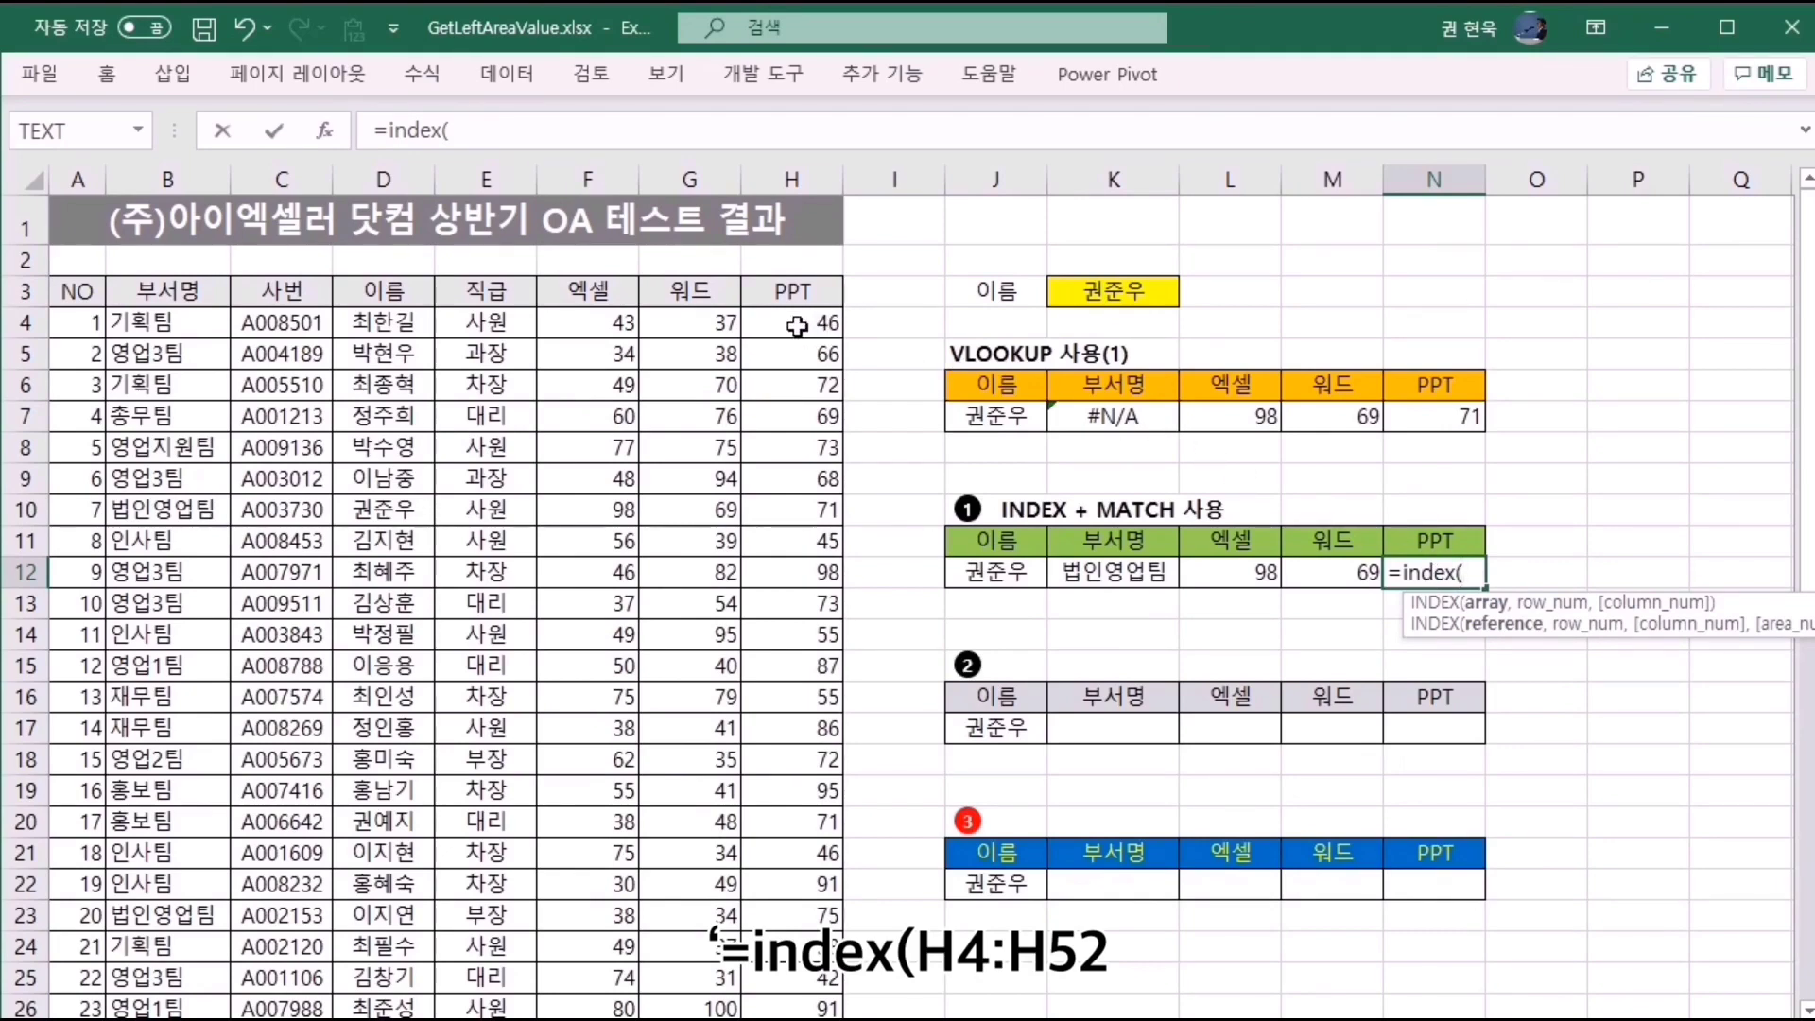
pyautogui.moveTo(796, 326); pyautogui.dragTo(792, 934)
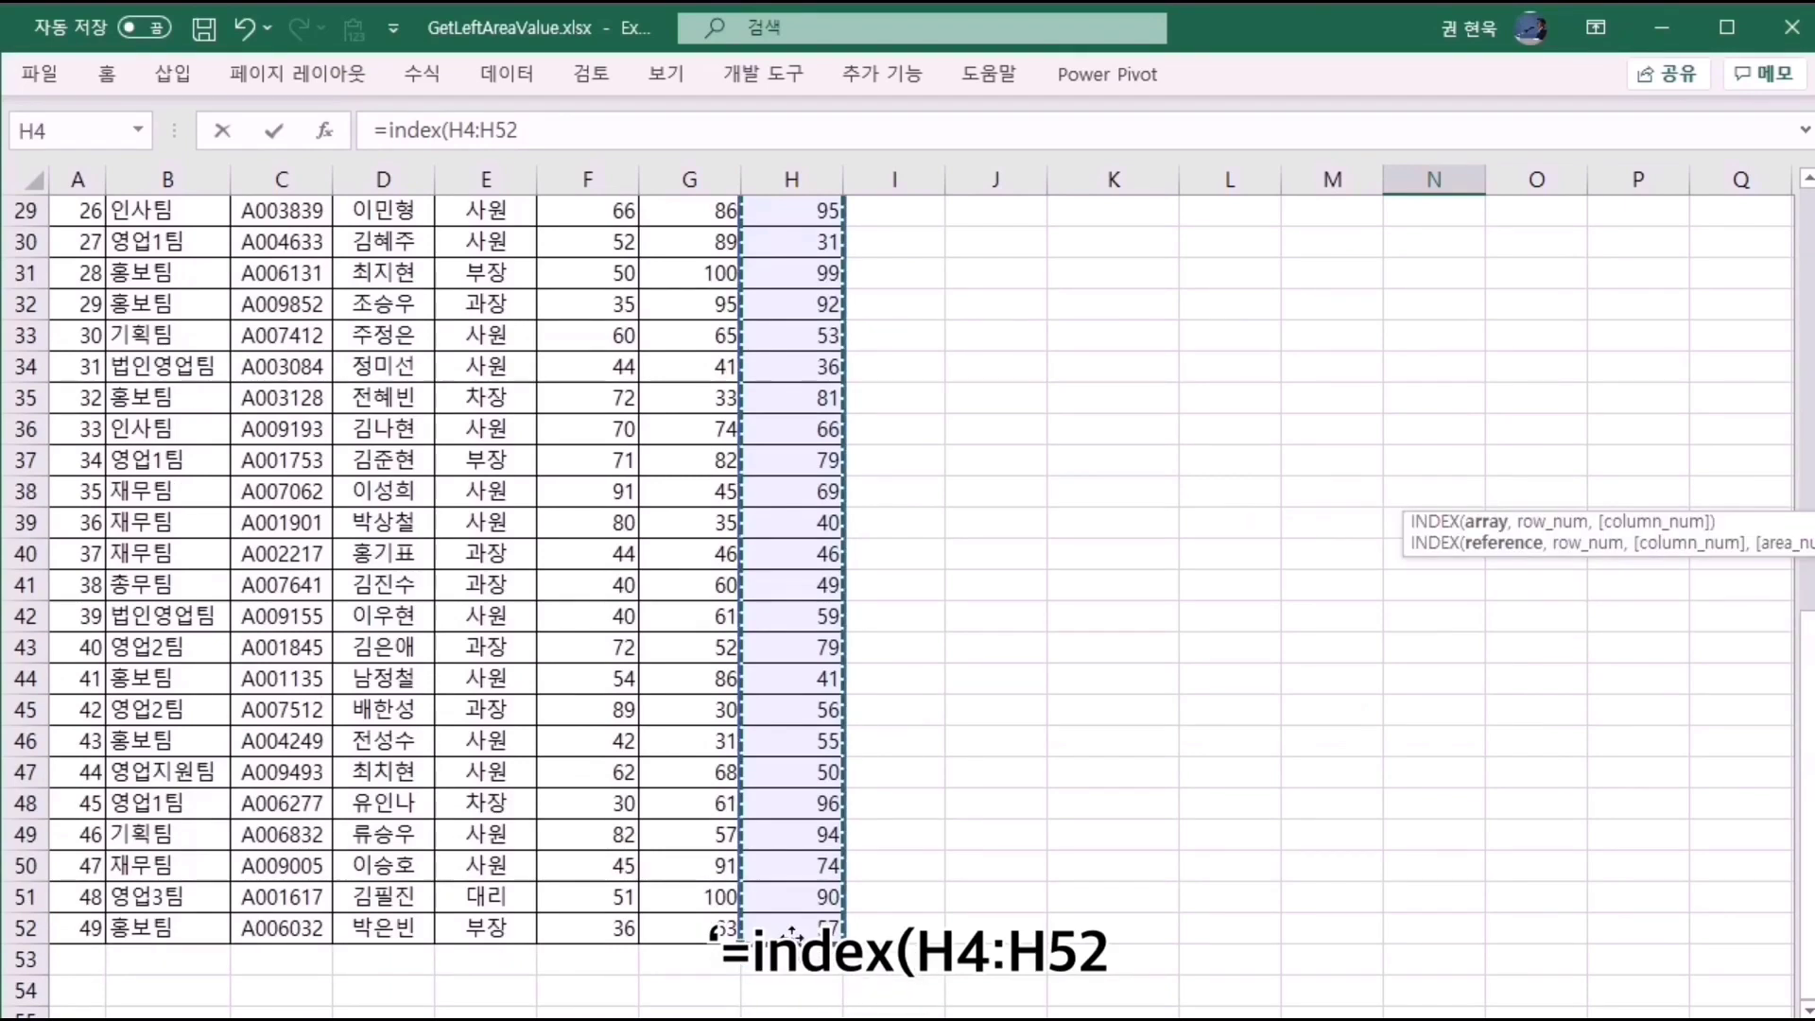
pyautogui.write(',')
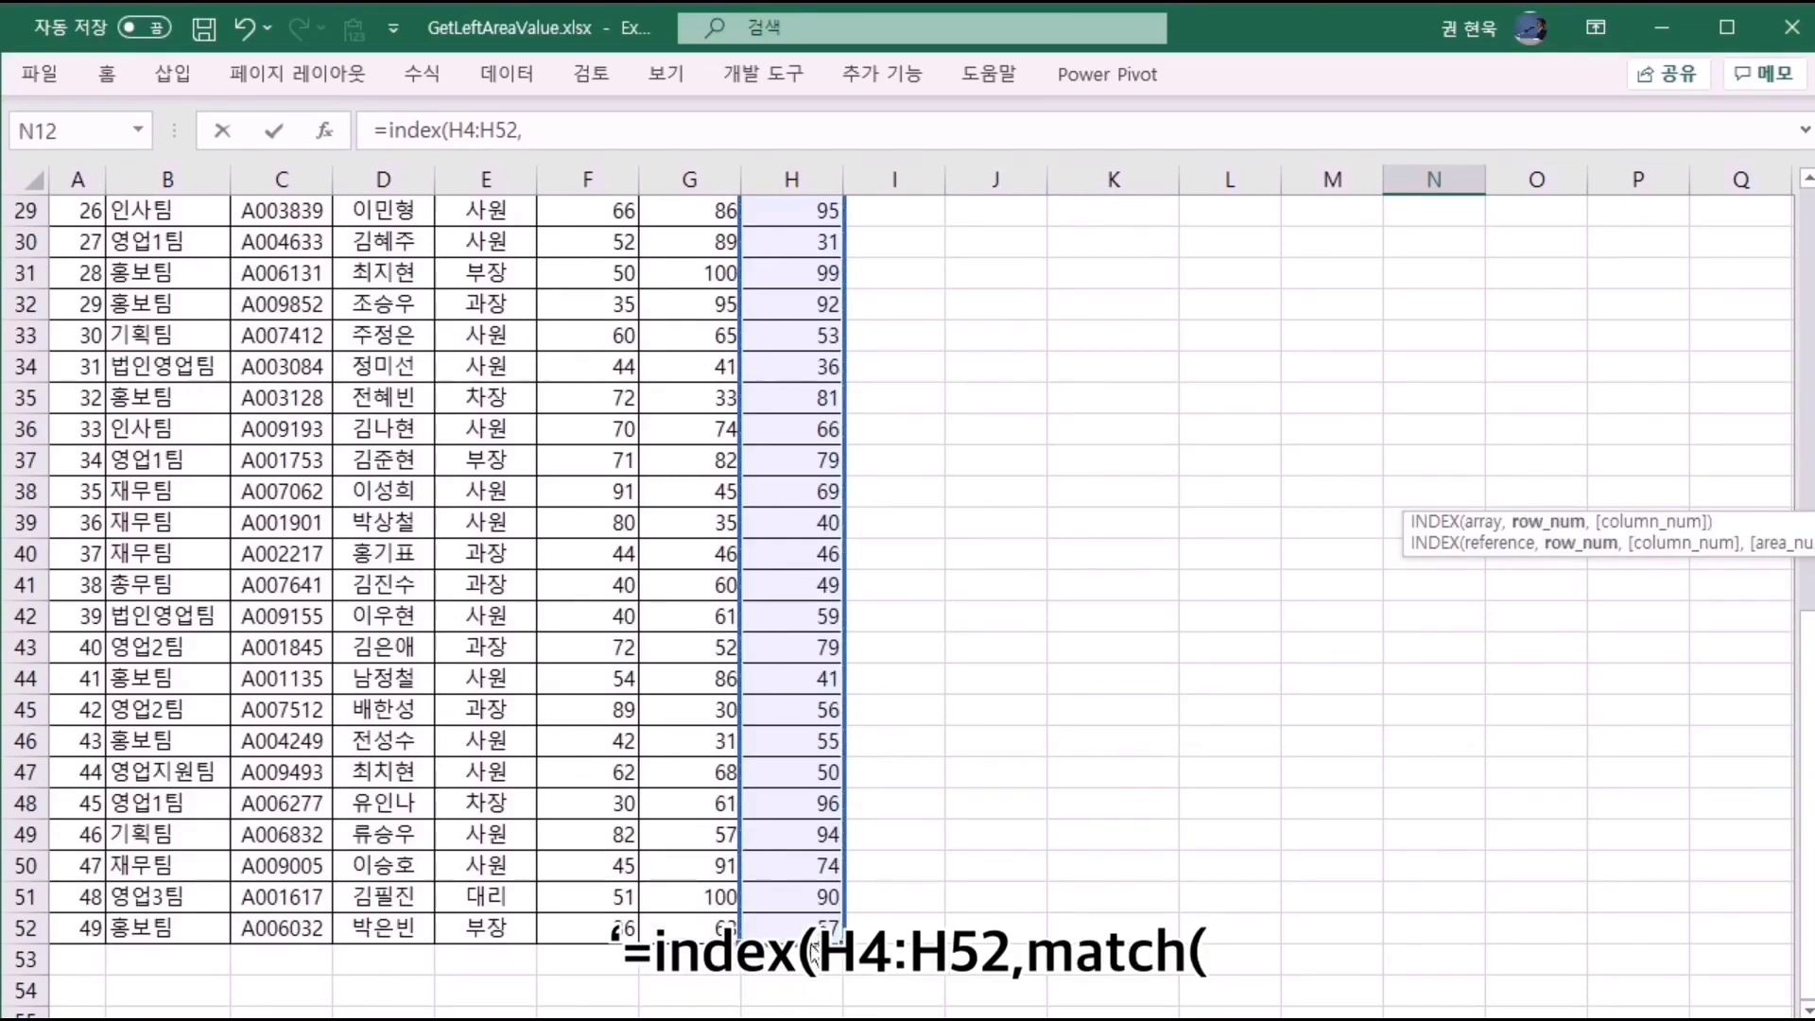
# Add MATCH as N12's row number, with J12 as the lookup value and name range D4:D52 as the lookup array.
pyautogui.write('match(')
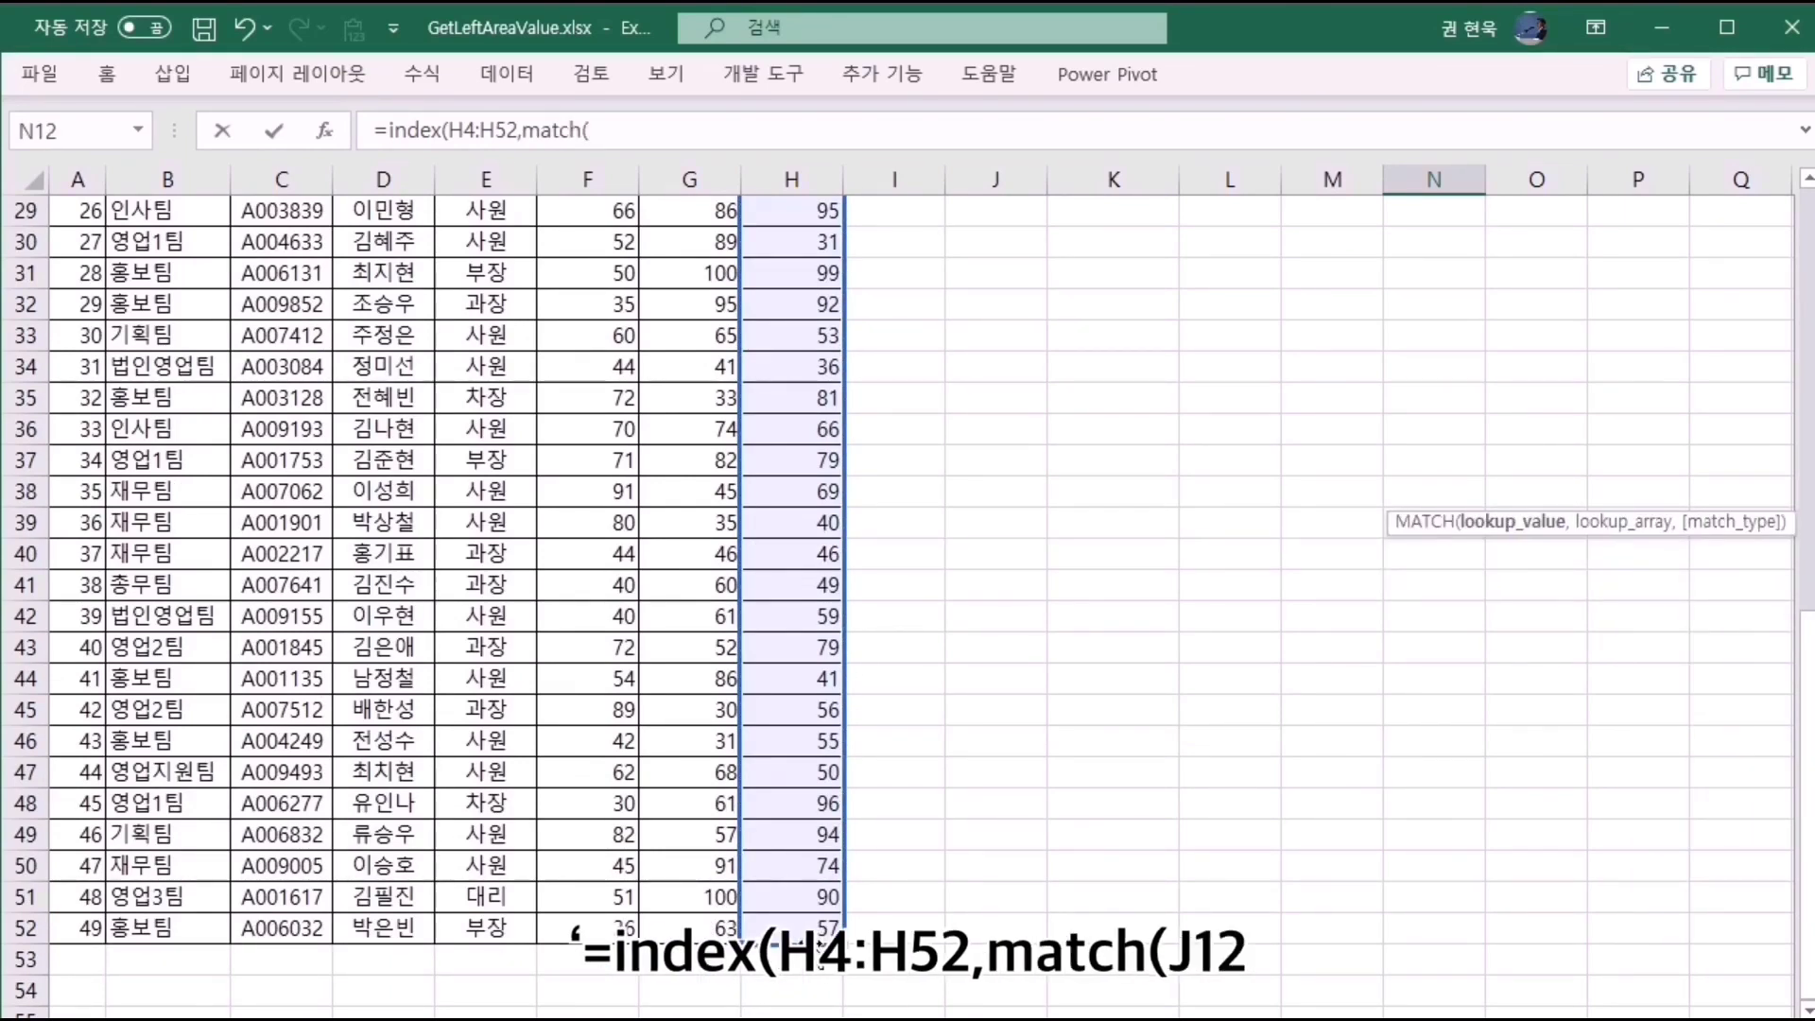
pyautogui.scroll(6, 859, 765)
pyautogui.scroll(4, 859, 765)
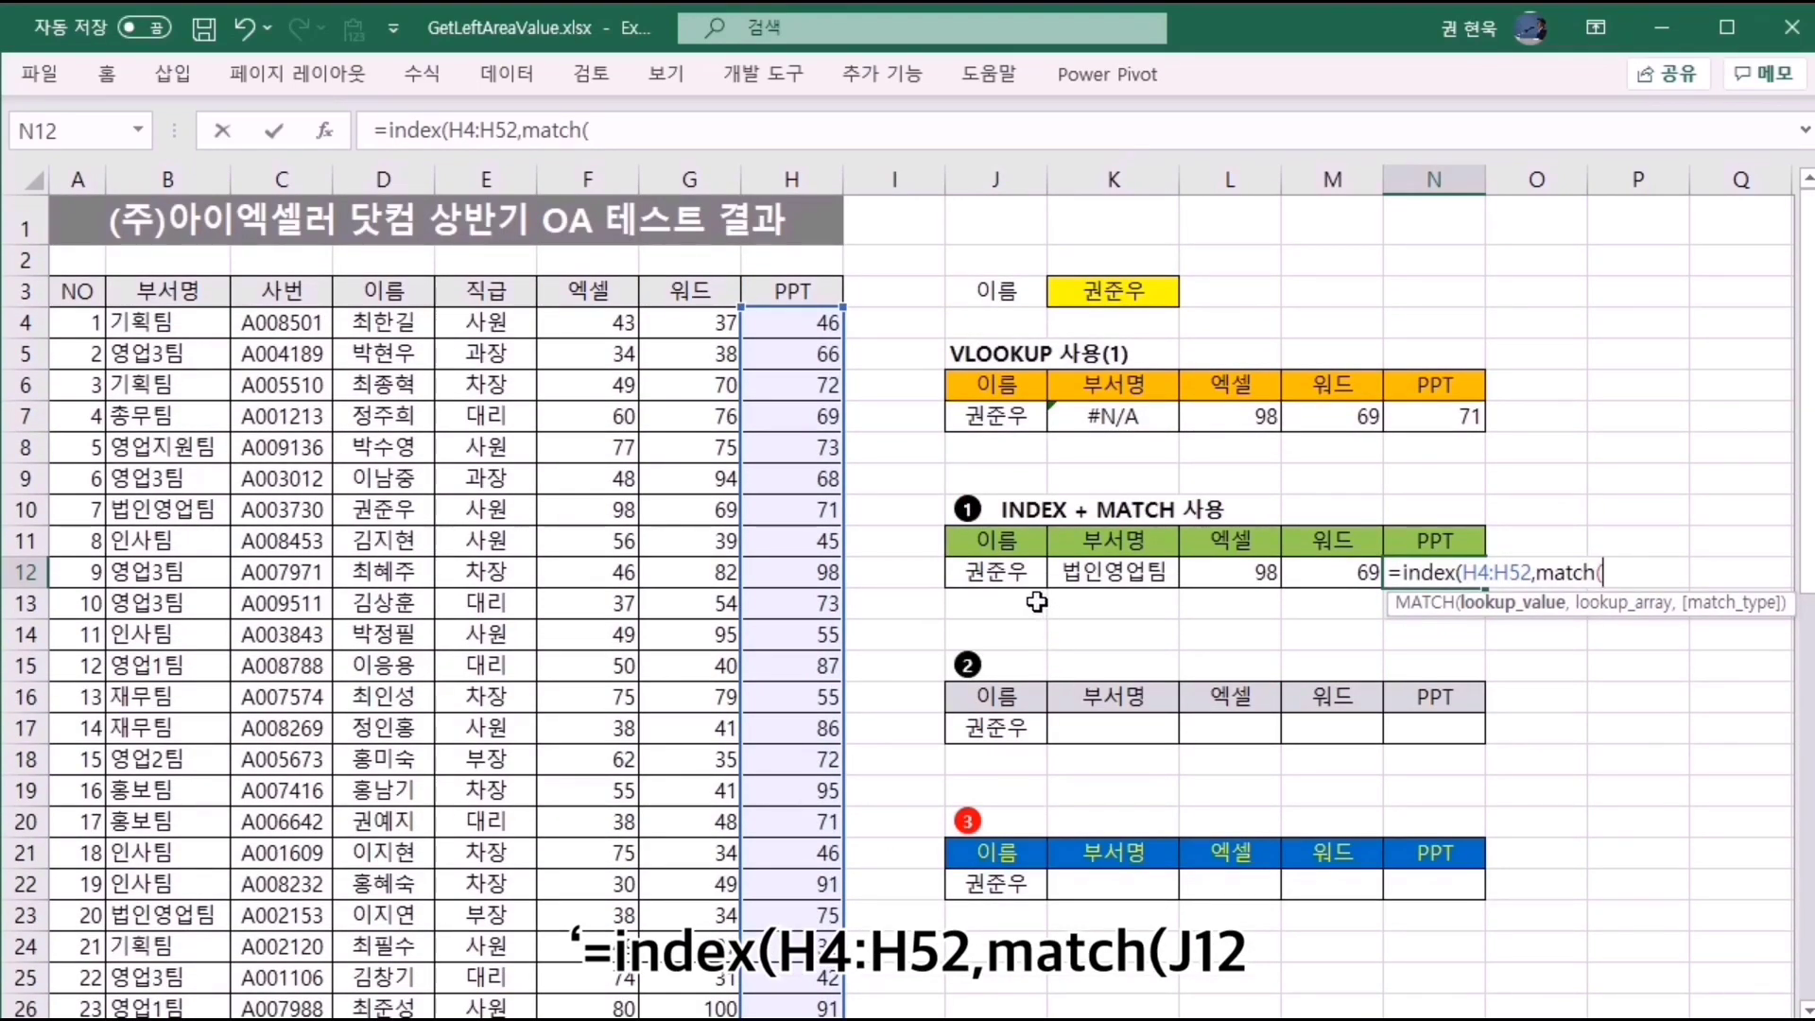
pyautogui.click(1008, 579)
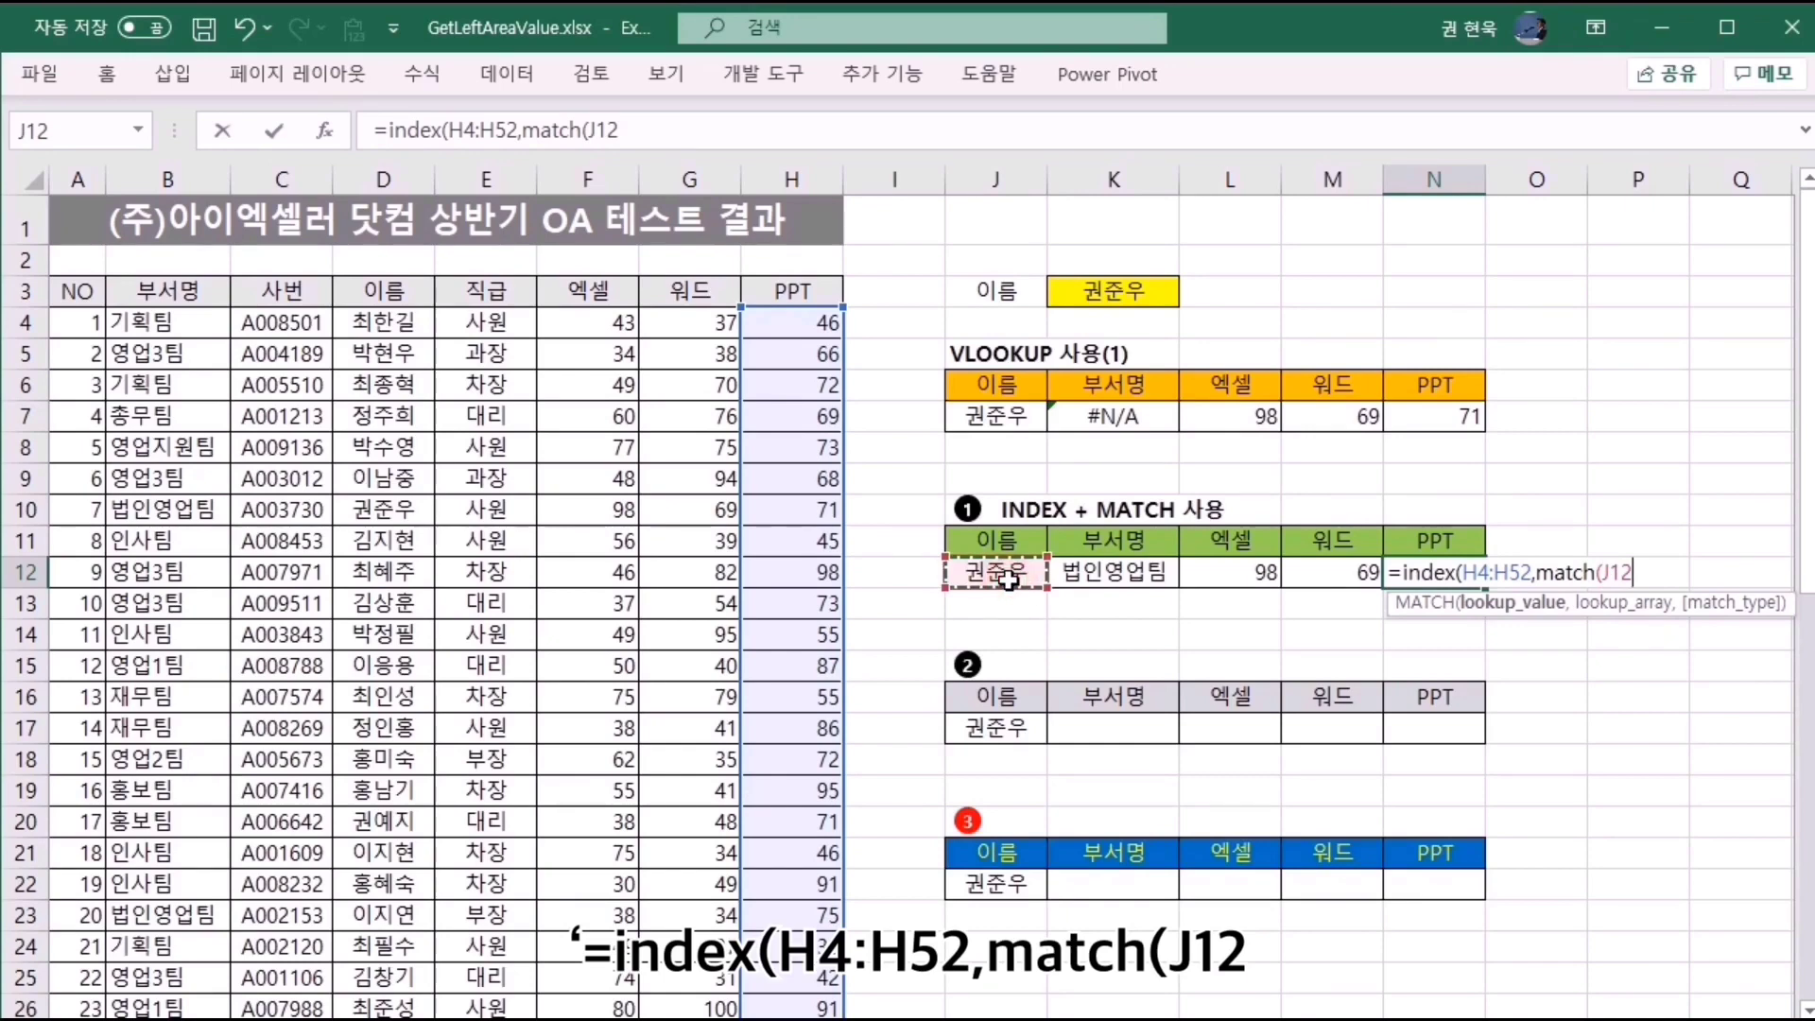
pyautogui.write(',')
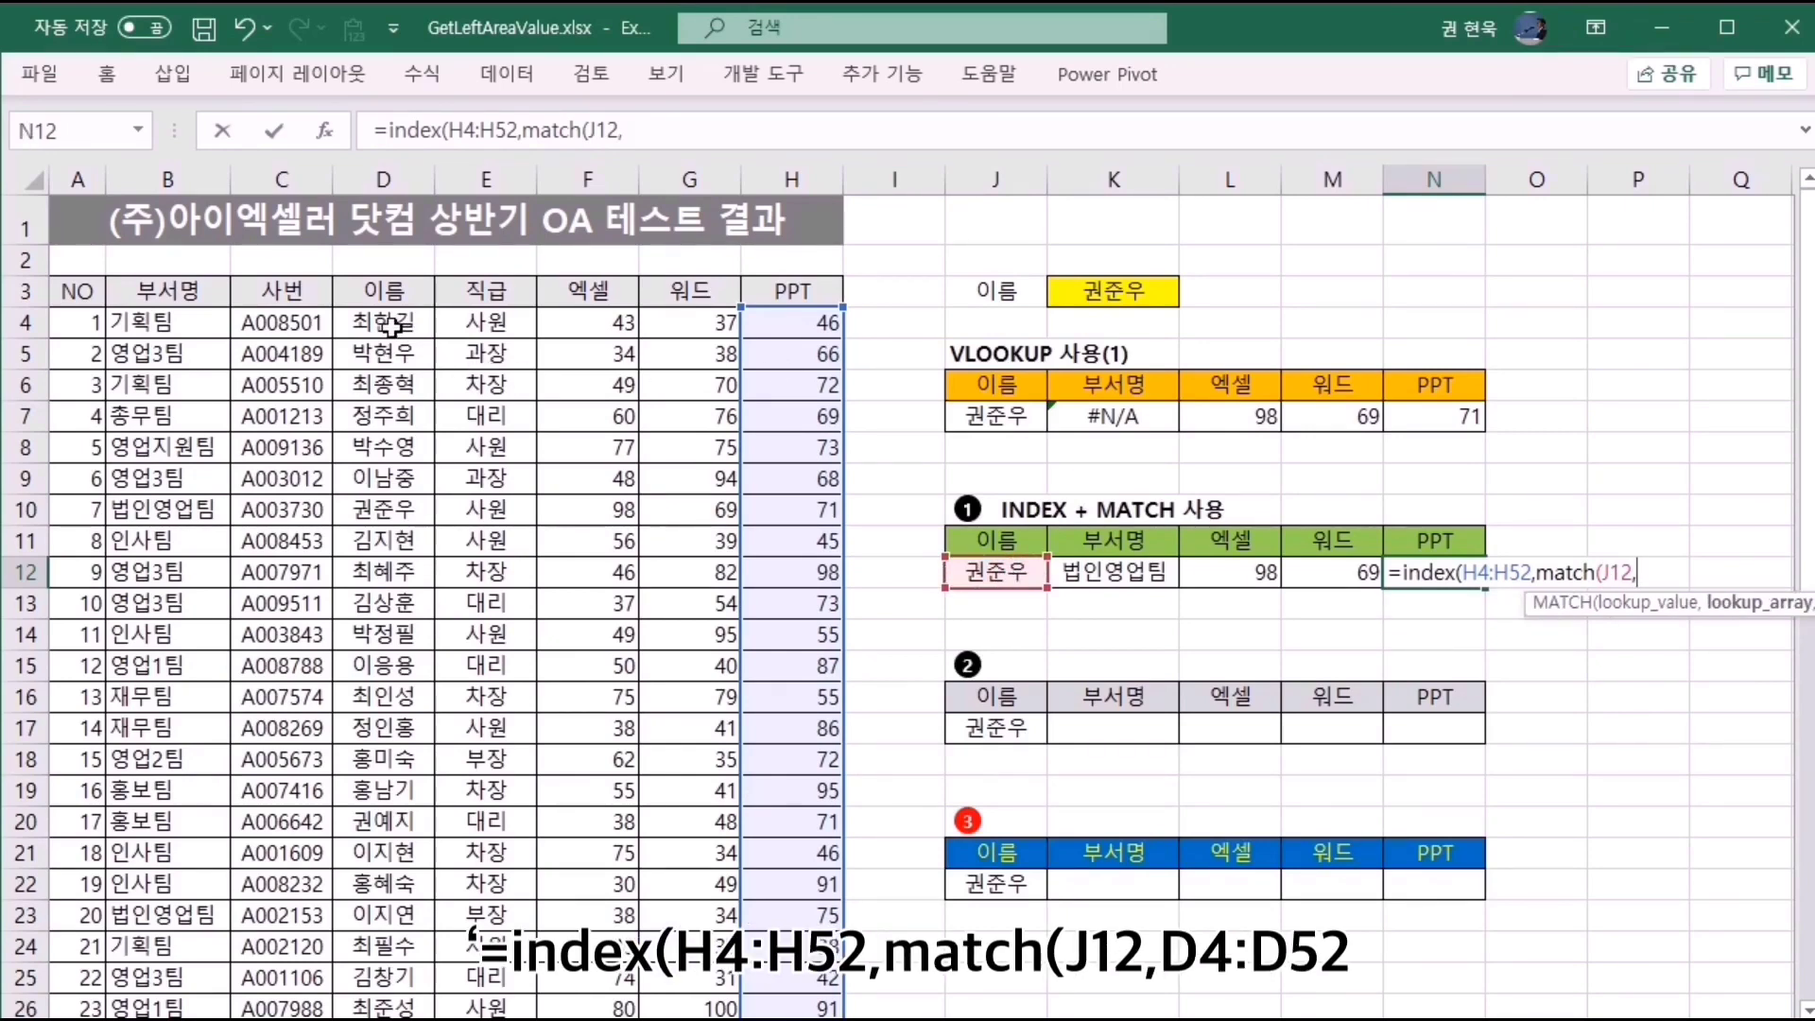
pyautogui.moveTo(390, 326); pyautogui.dragTo(390, 936)
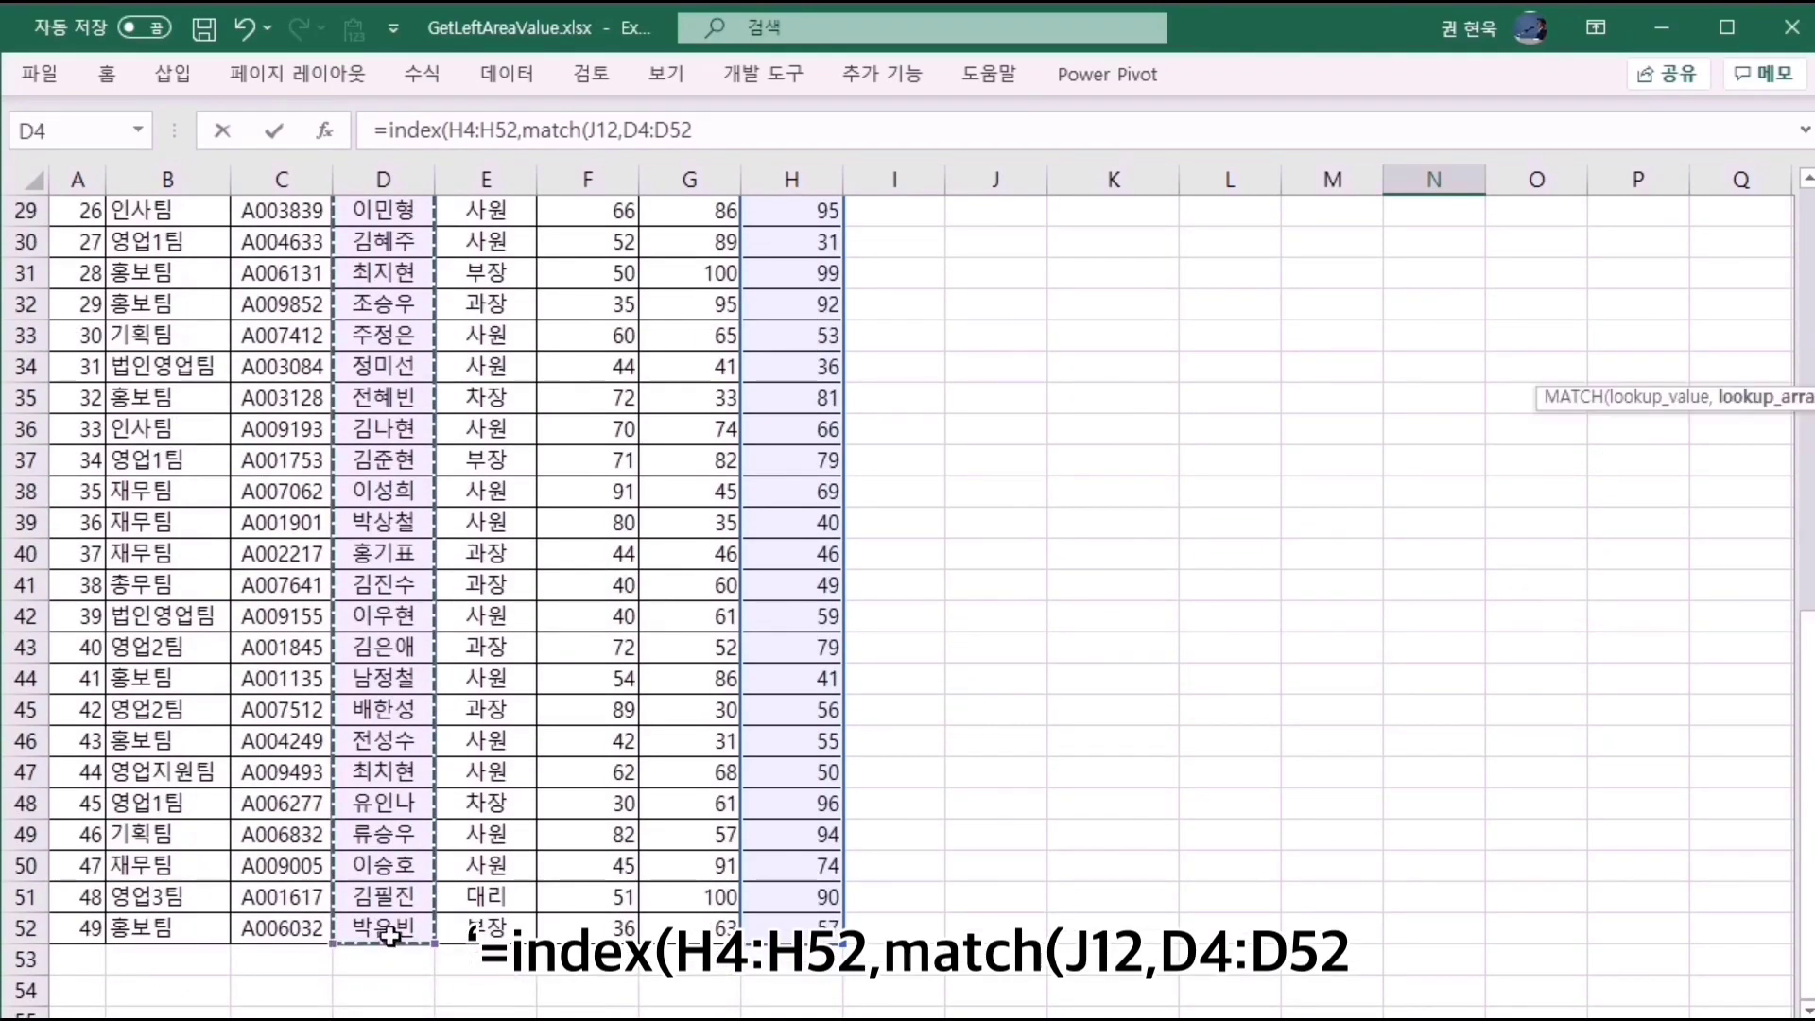
pyautogui.scroll(9, 390, 936)
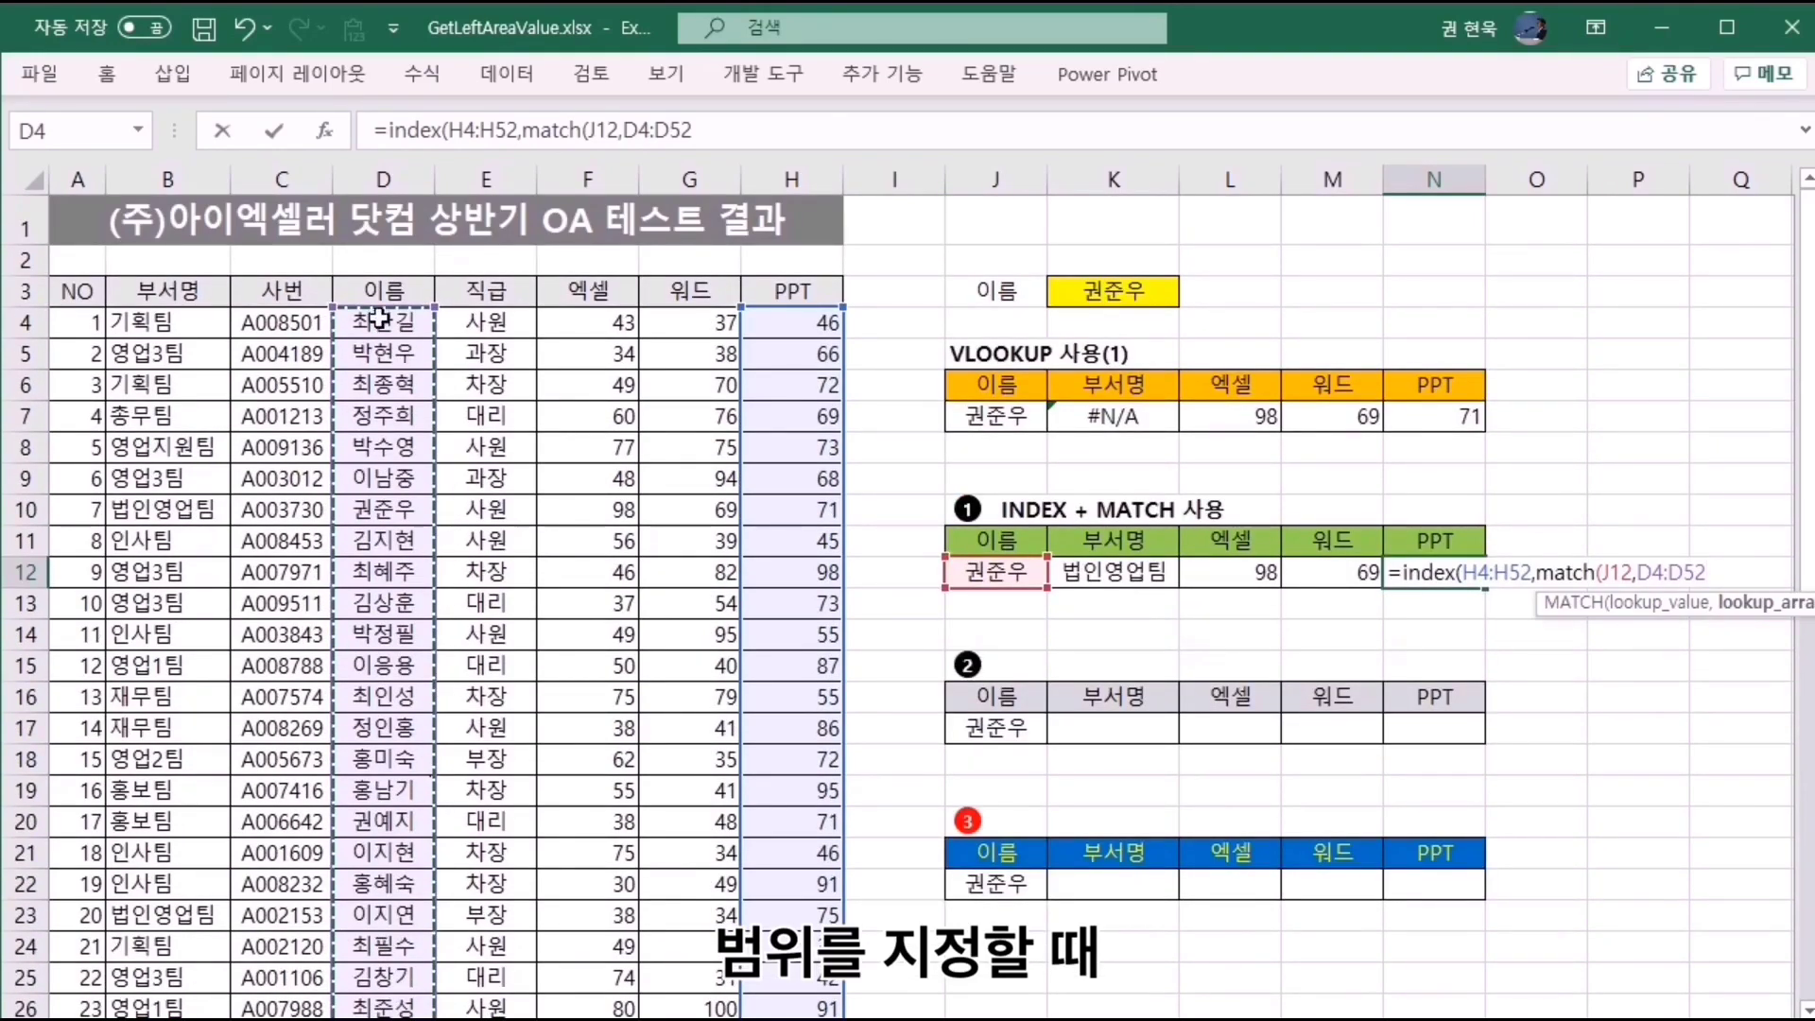
# Reselect D4:D52 as MATCH's lookup array, extending from D4, and finish N12's formula with match type 0.
pyautogui.click(380, 319)
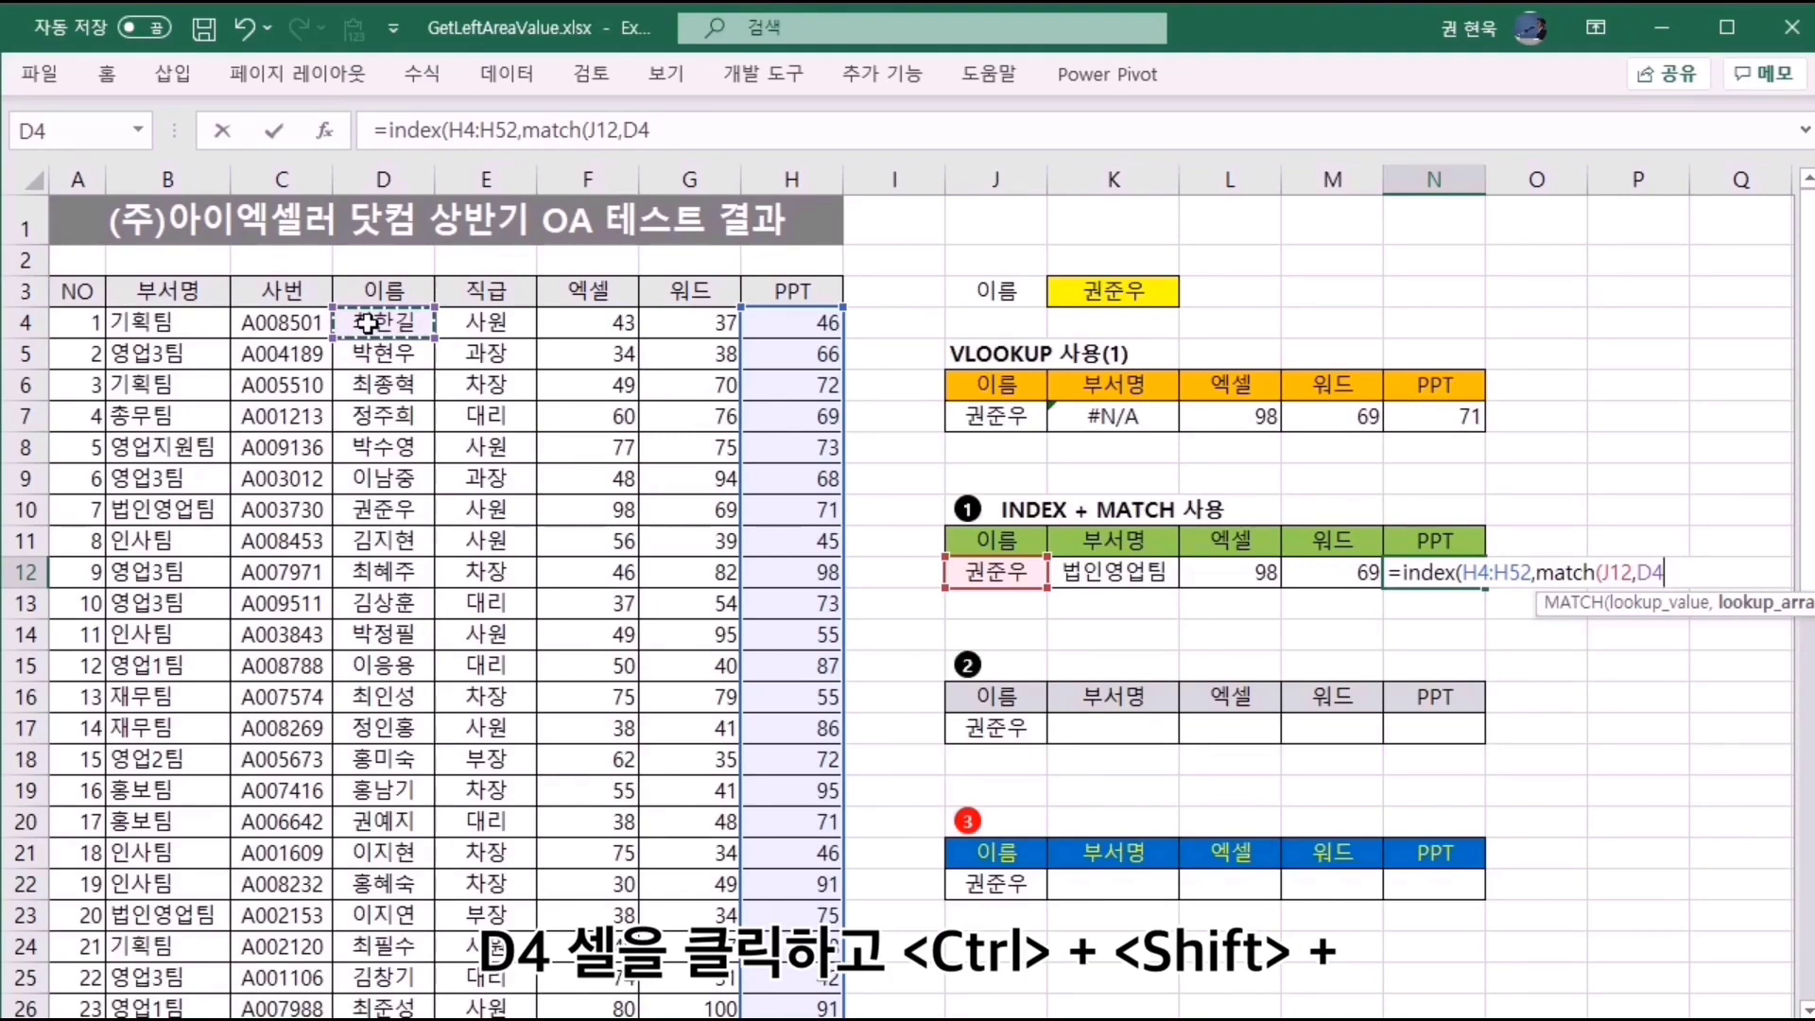
pyautogui.hotkey('ctrl', 'shift', 'Down')
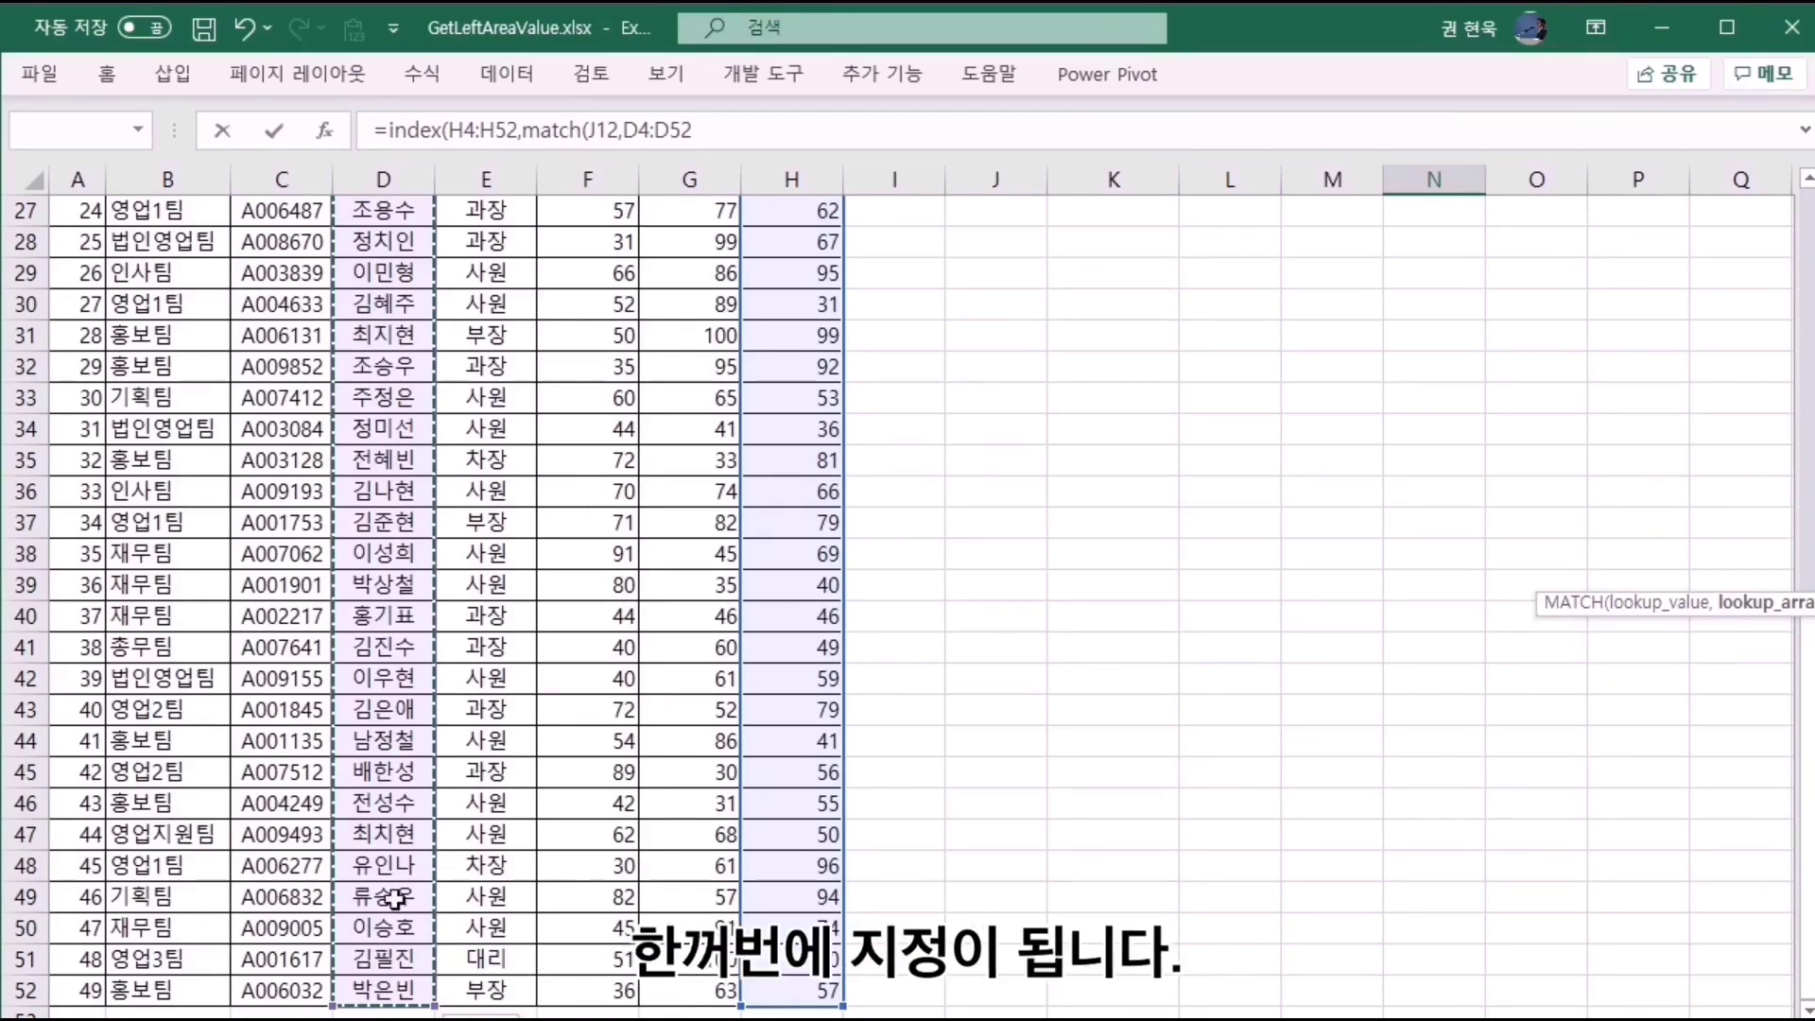
pyautogui.scroll(9, 384, 853)
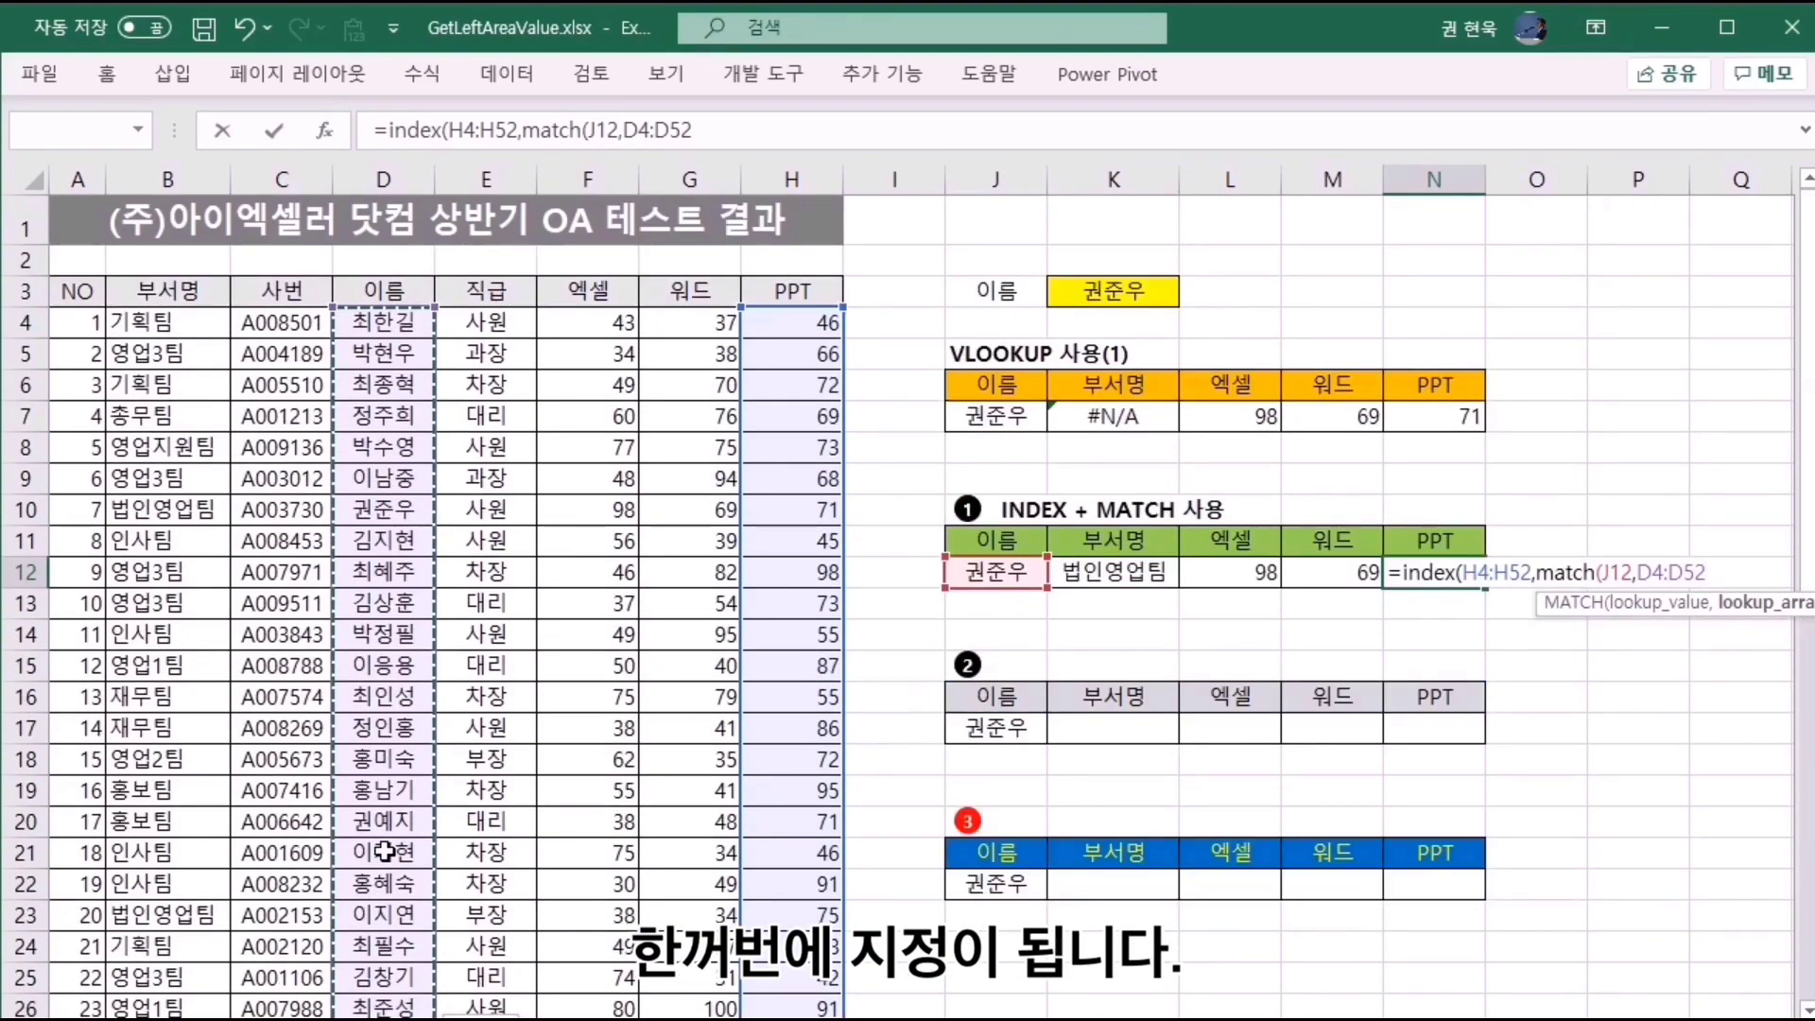
pyautogui.write(',')
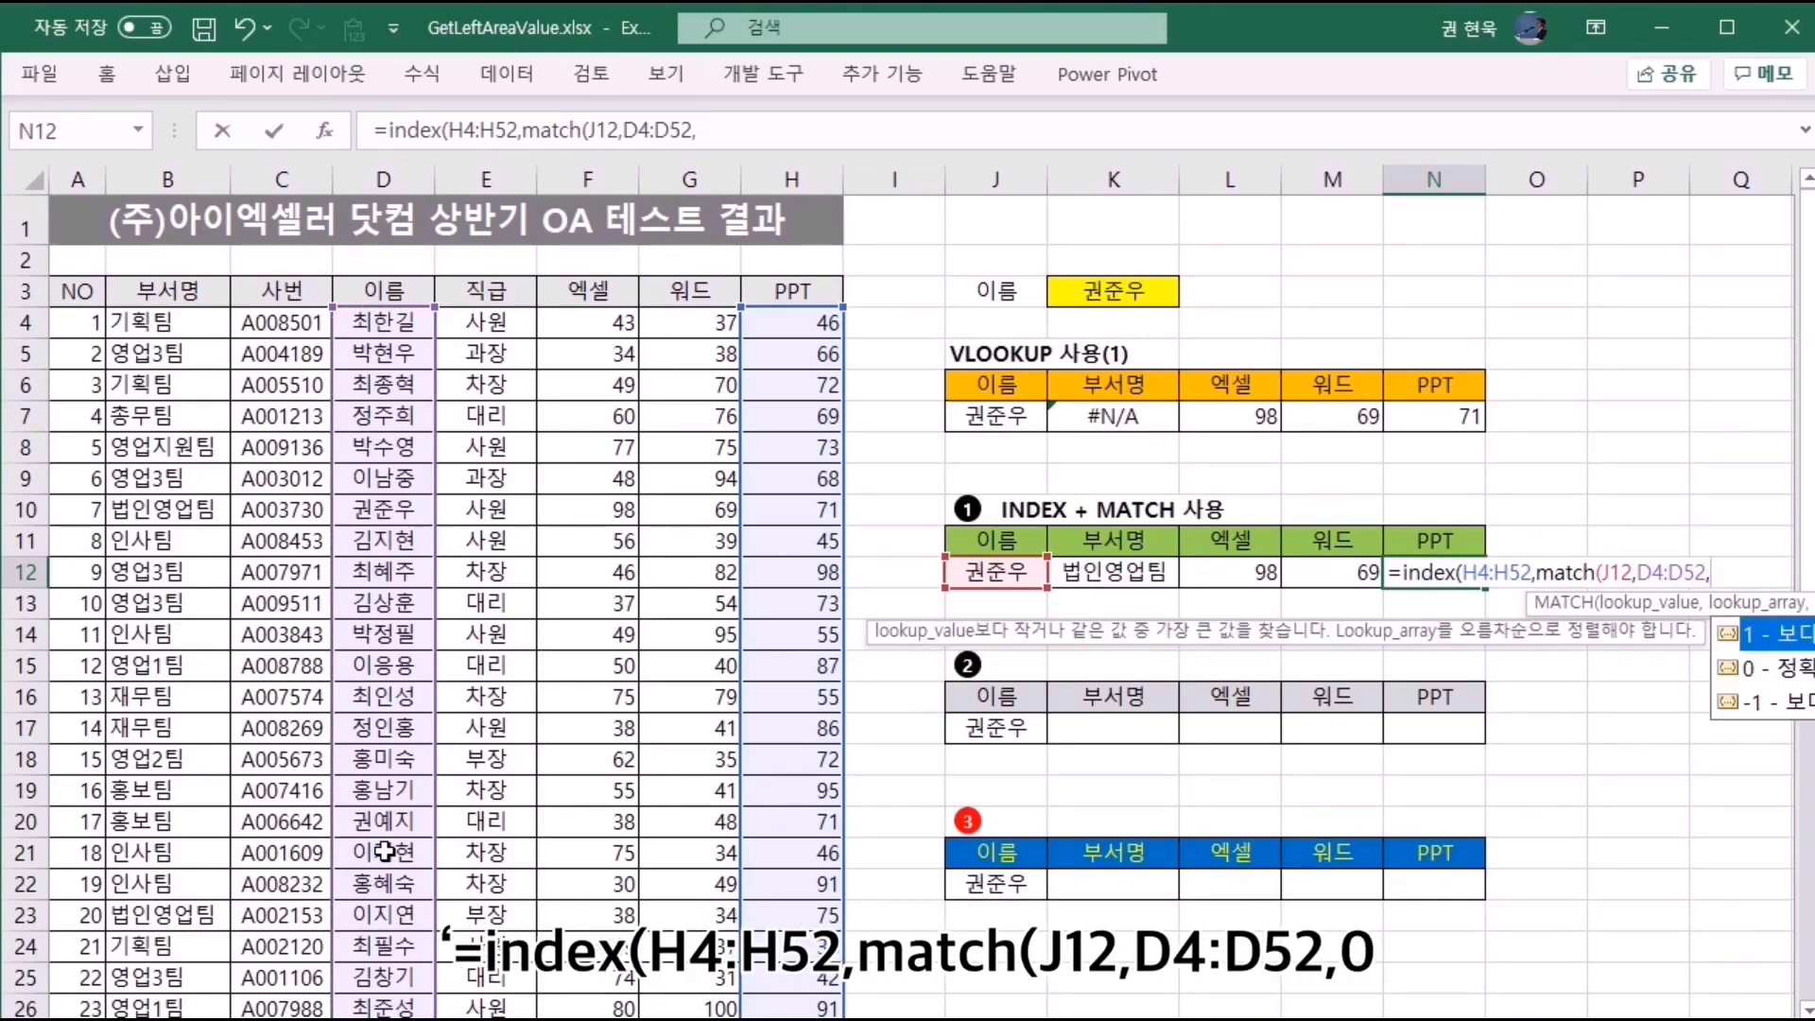
pyautogui.write('0))')
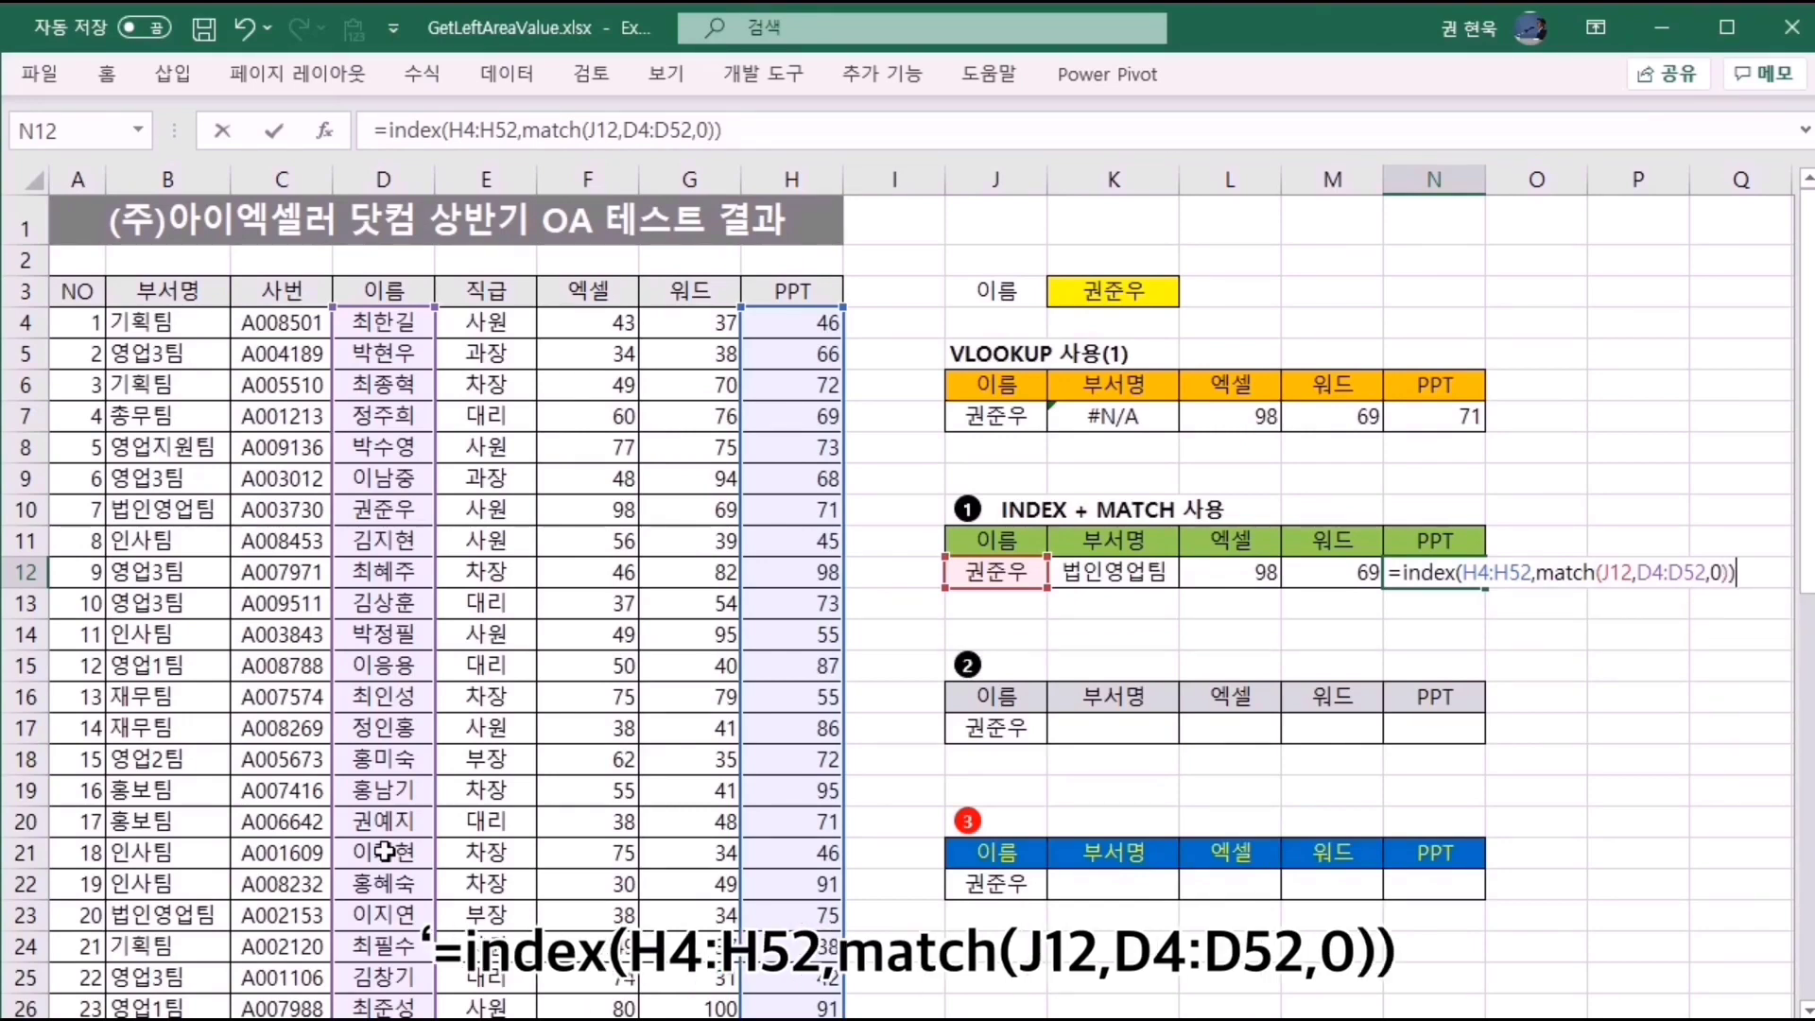
pyautogui.press('Return')
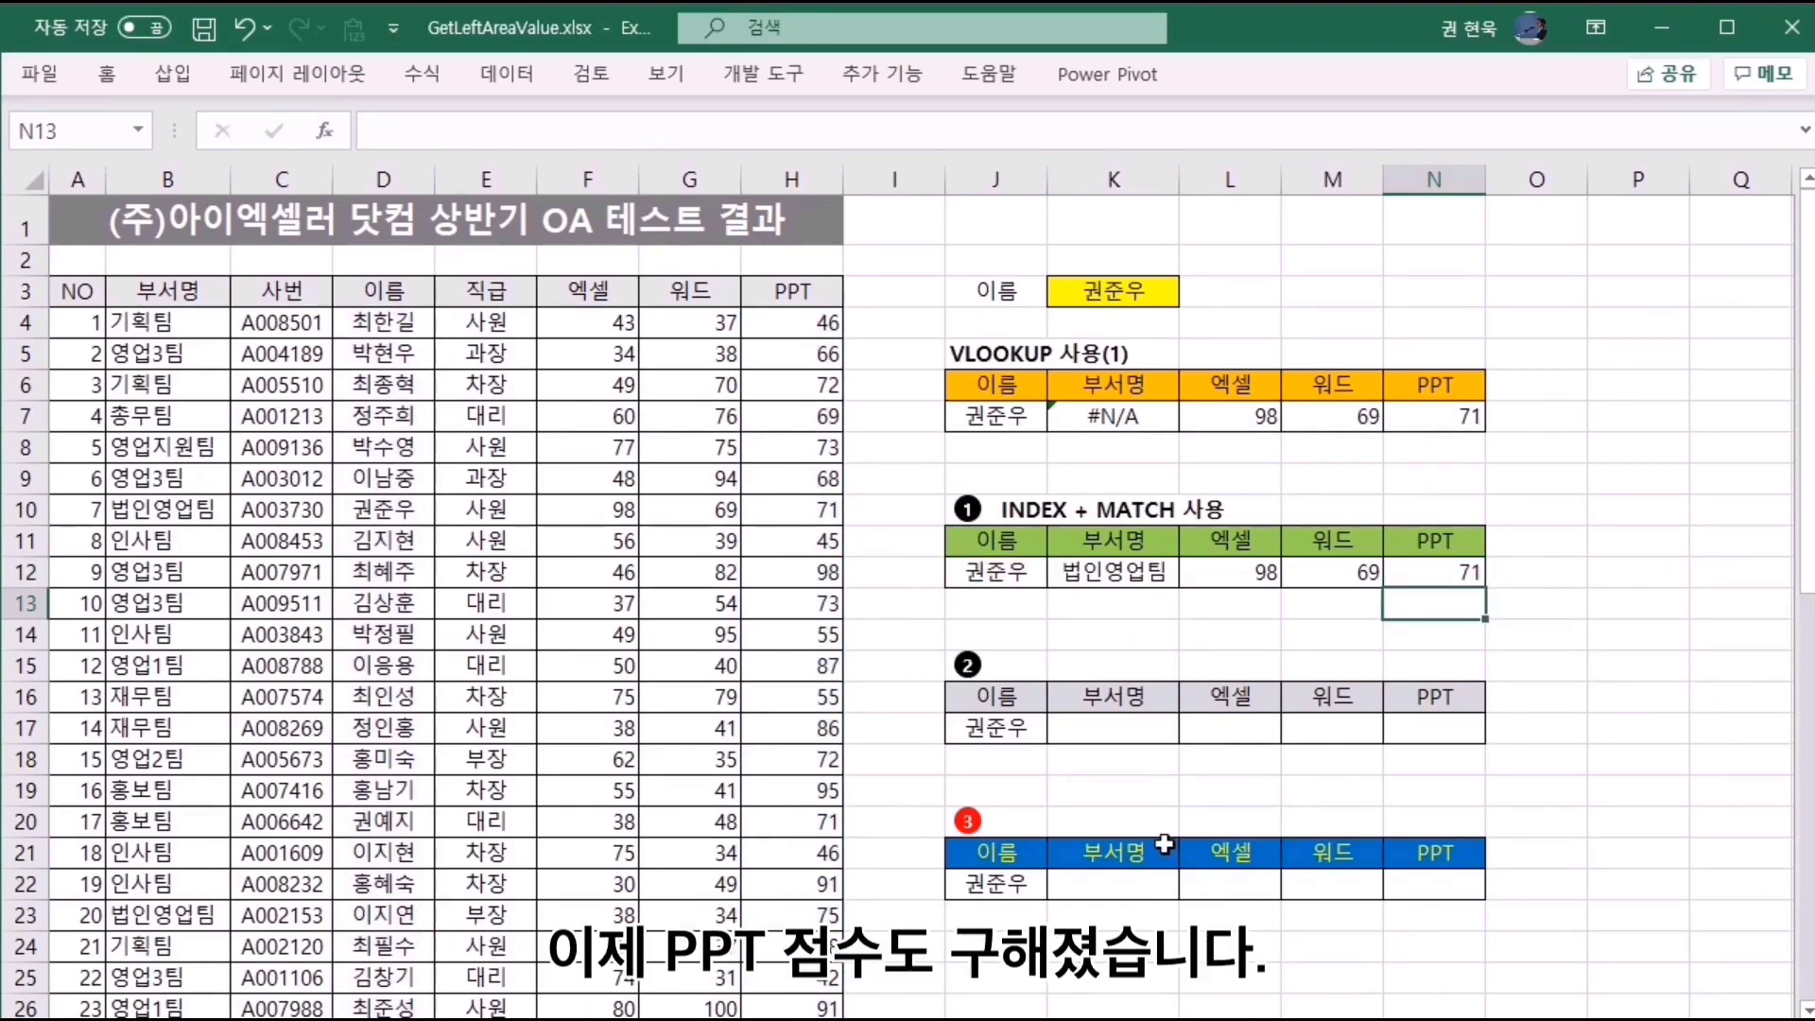
# Reveal the hidden XLOOKUP 사용 heading in J15 above the second result table.
pyautogui.click(1423, 572)
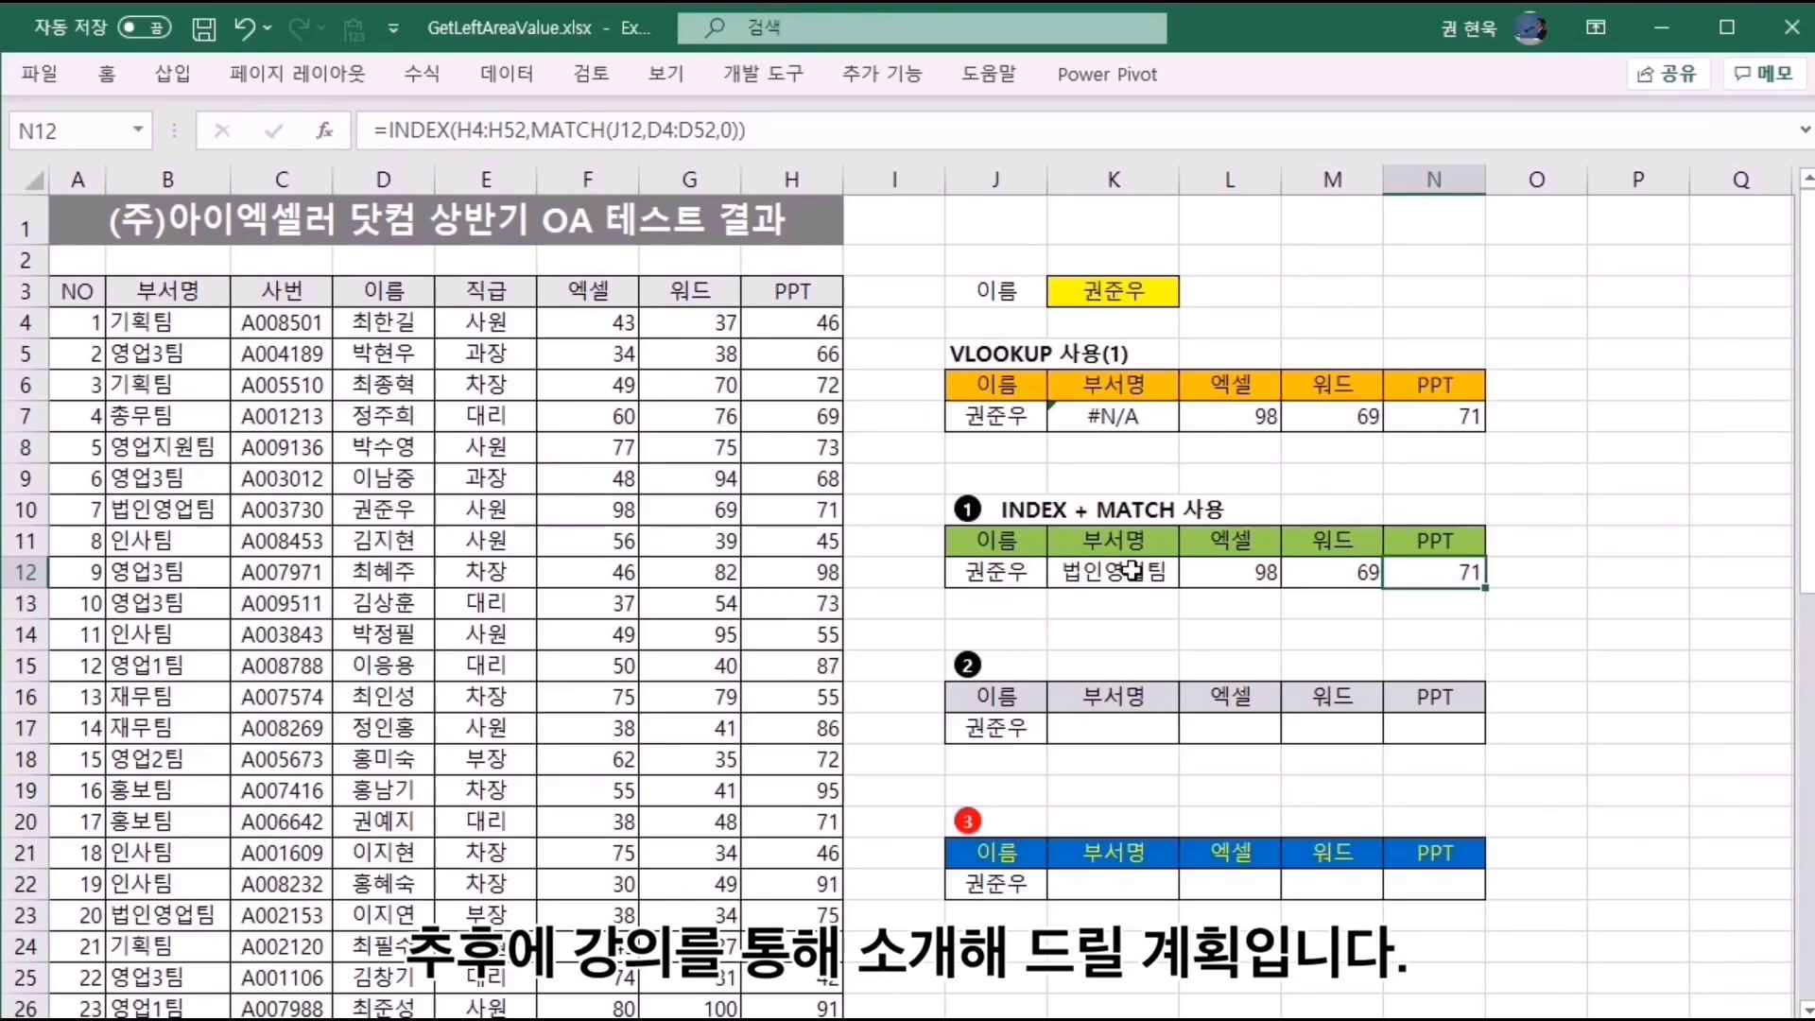
pyautogui.click(948, 666)
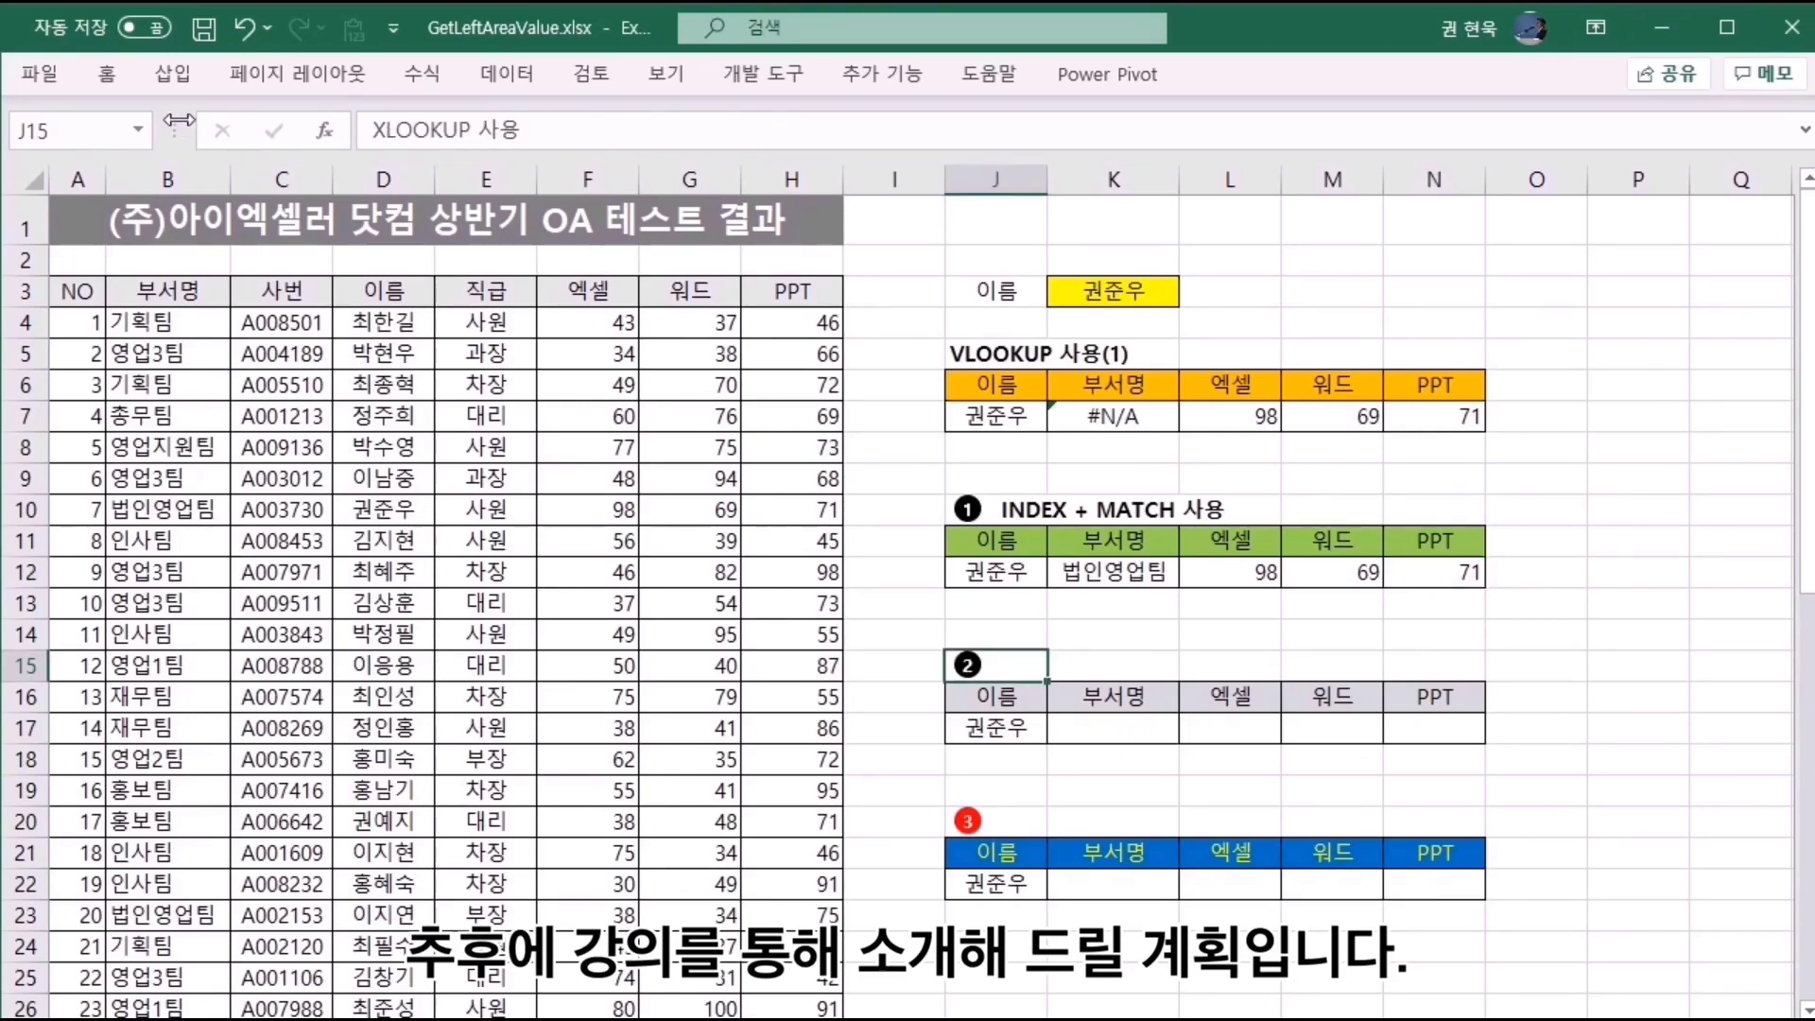
pyautogui.click(1002, 699)
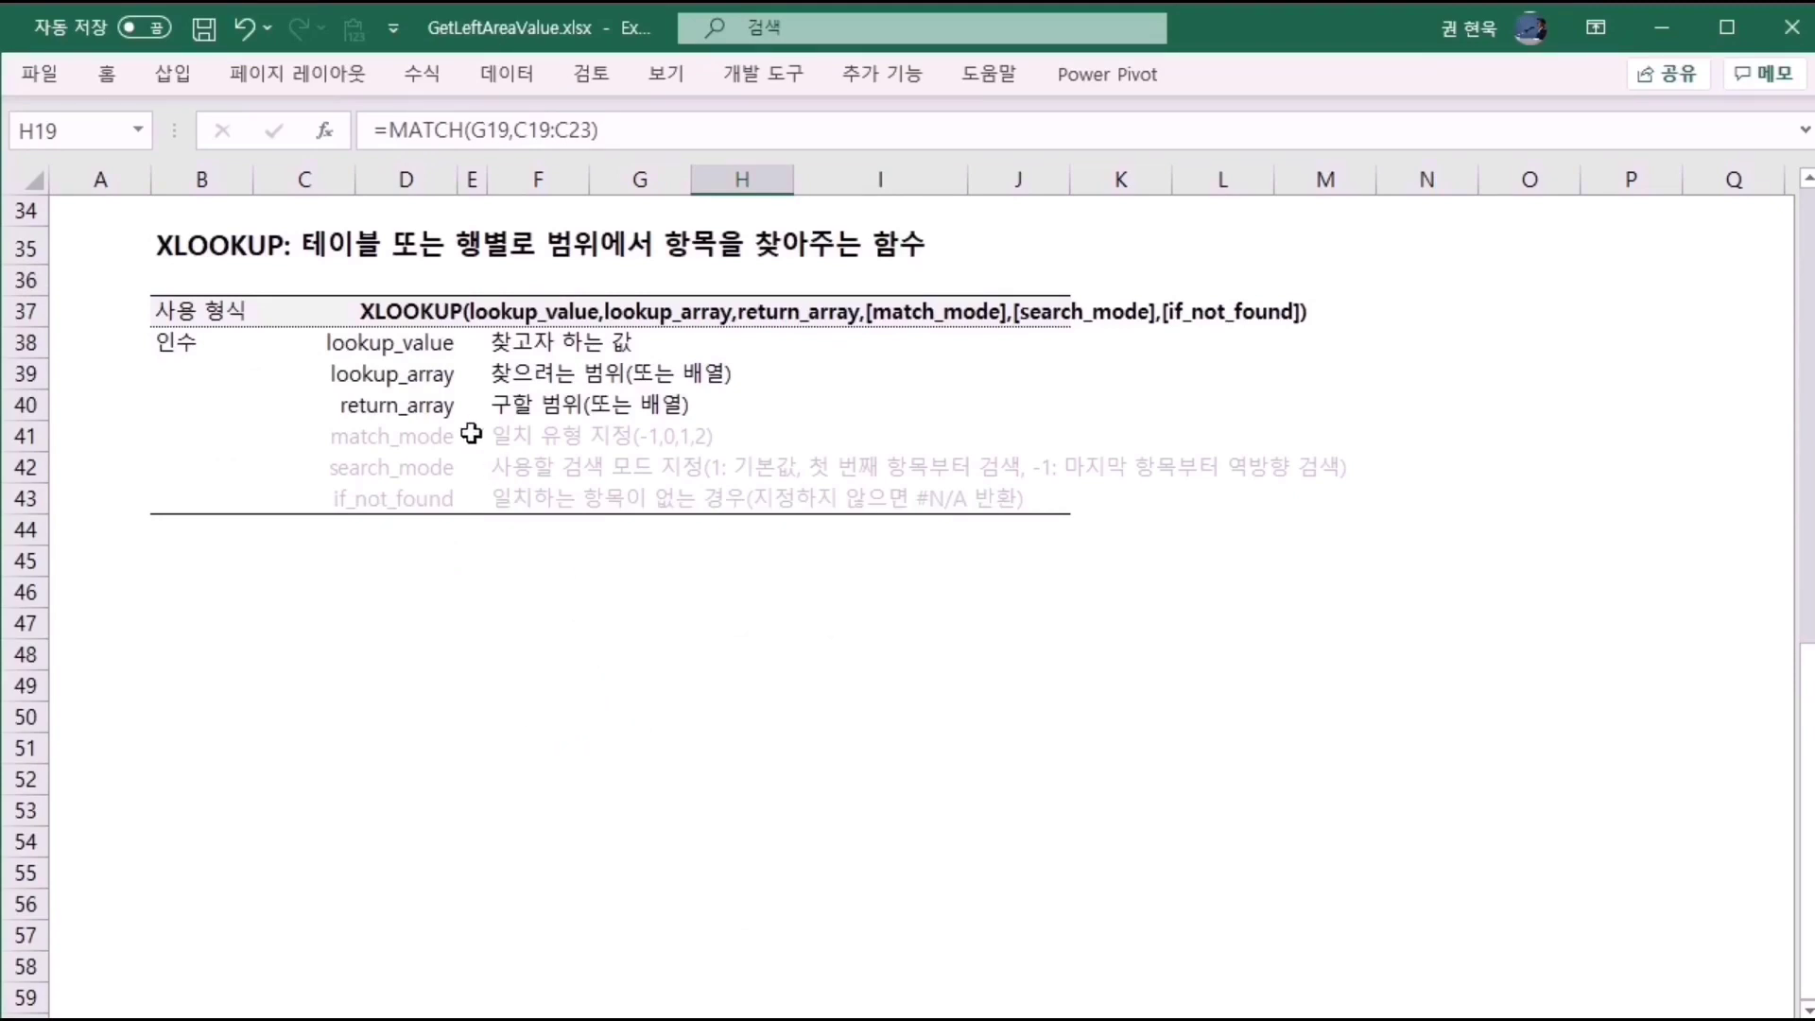
# Review XLOOKUP's syntax and arguments on the function reference sheet, and return to the OA test results sheet.
pyautogui.click(408, 311)
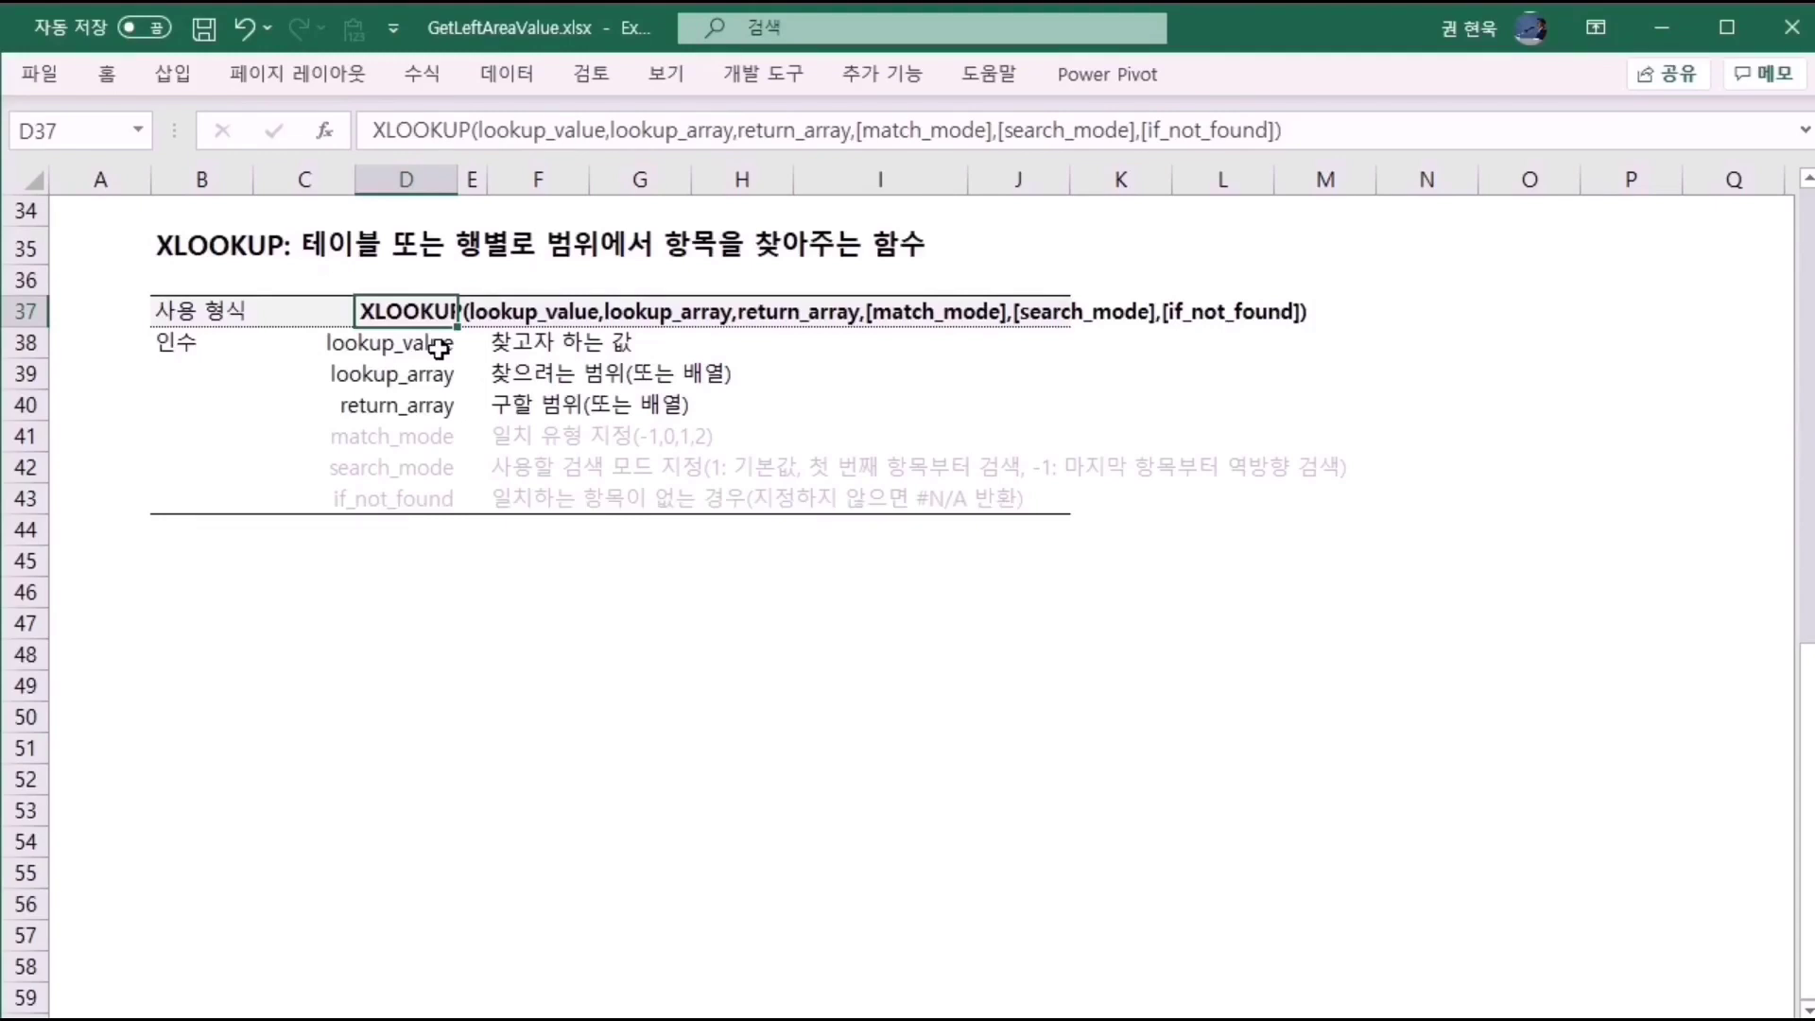
pyautogui.click(307, 1019)
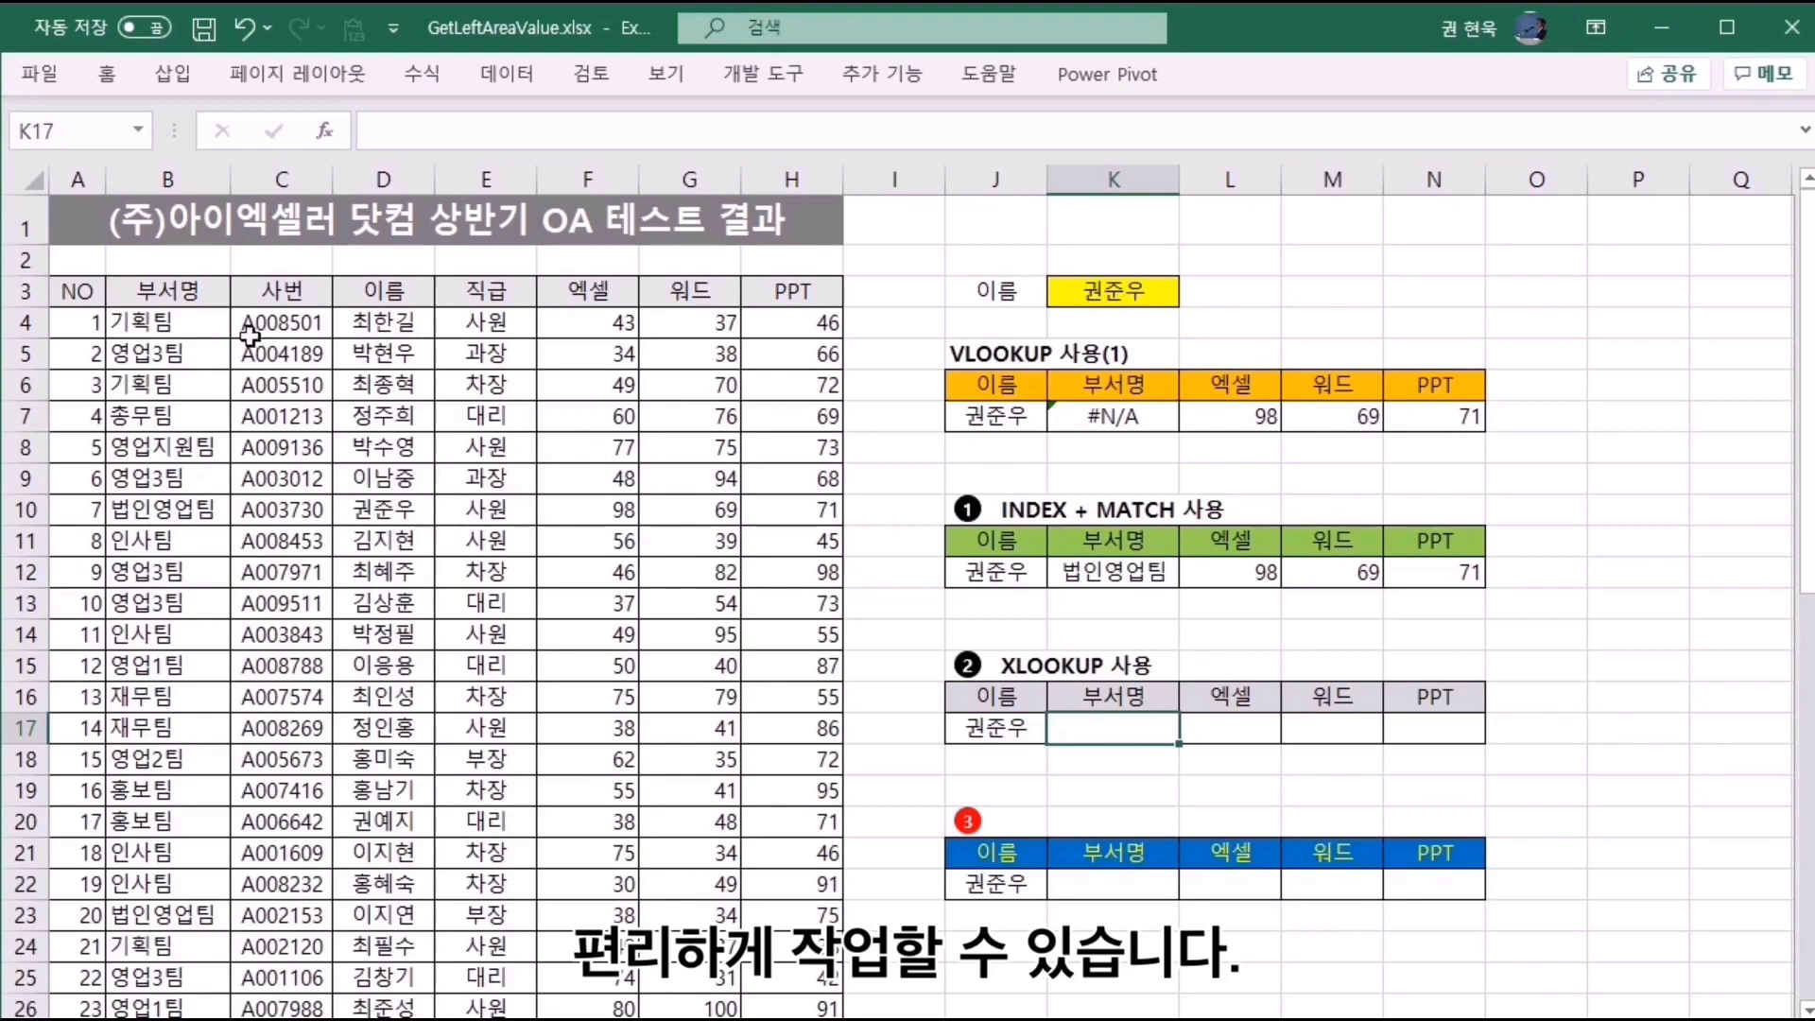
# Create named ranges from the data table B3:H52, using only the top row (첫 행) for the names.
pyautogui.click(188, 295)
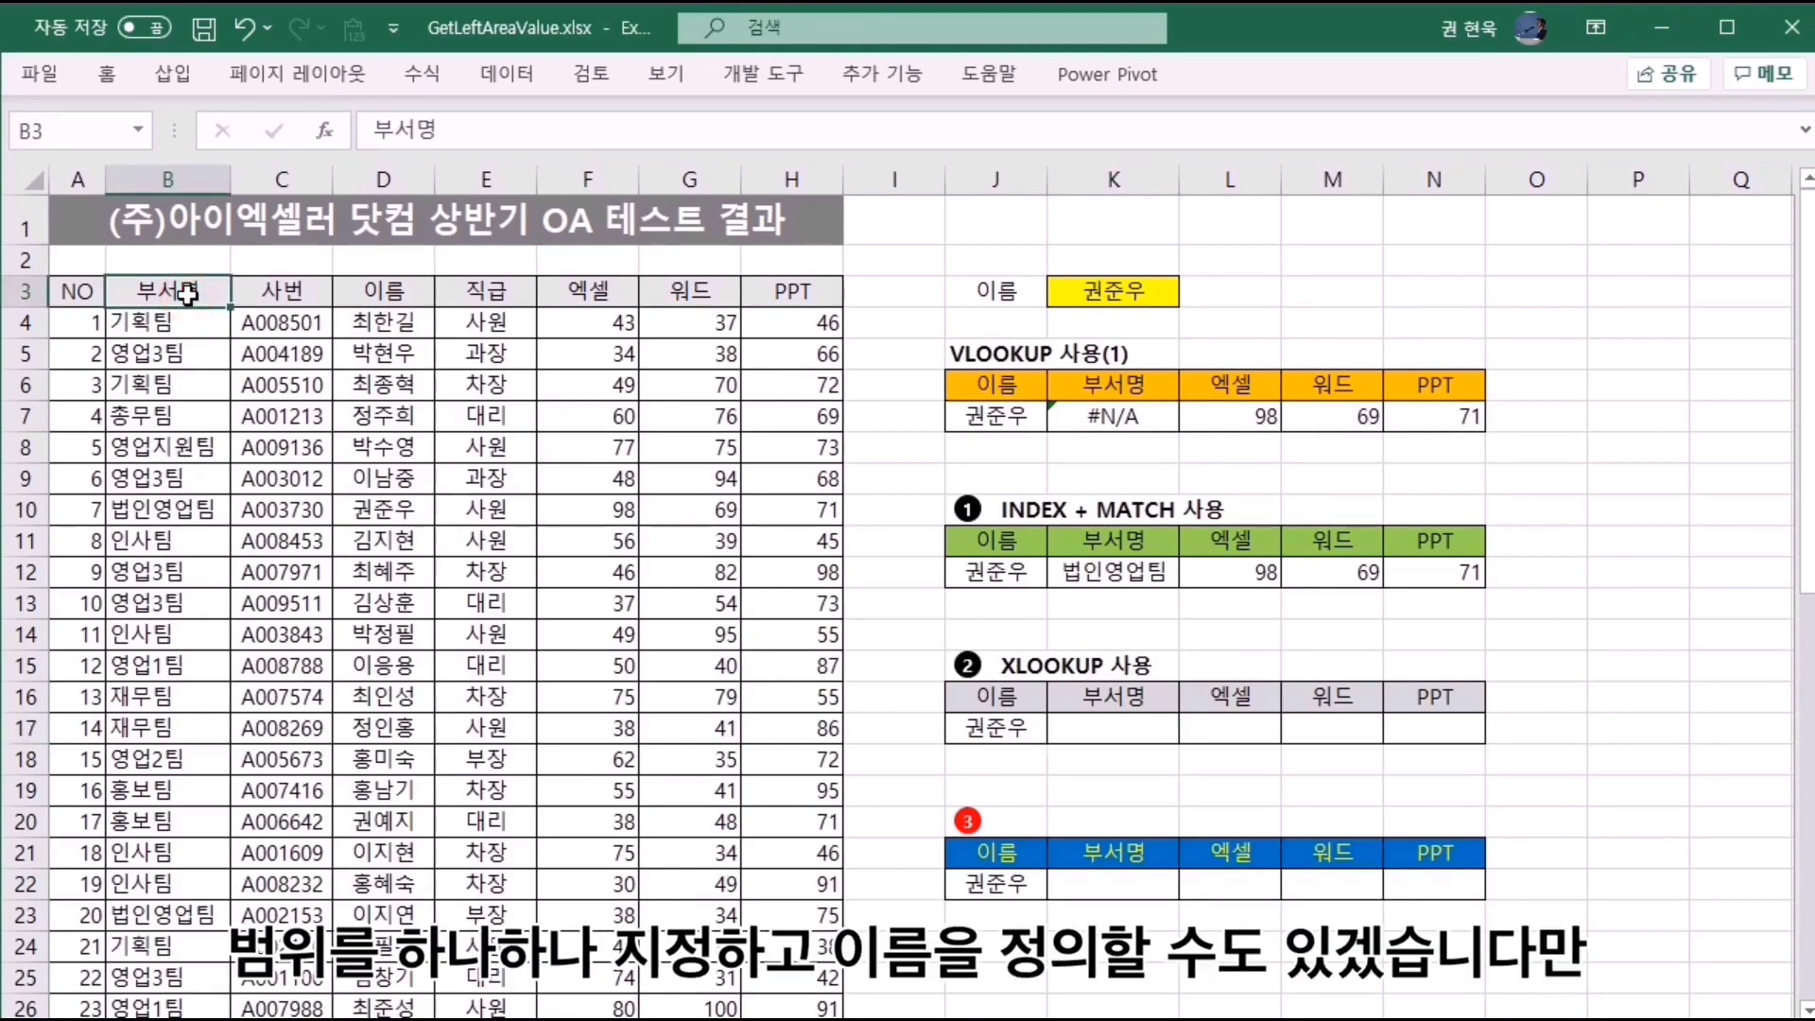
pyautogui.moveTo(188, 295); pyautogui.dragTo(841, 975)
pyautogui.scroll(9, 792, 832)
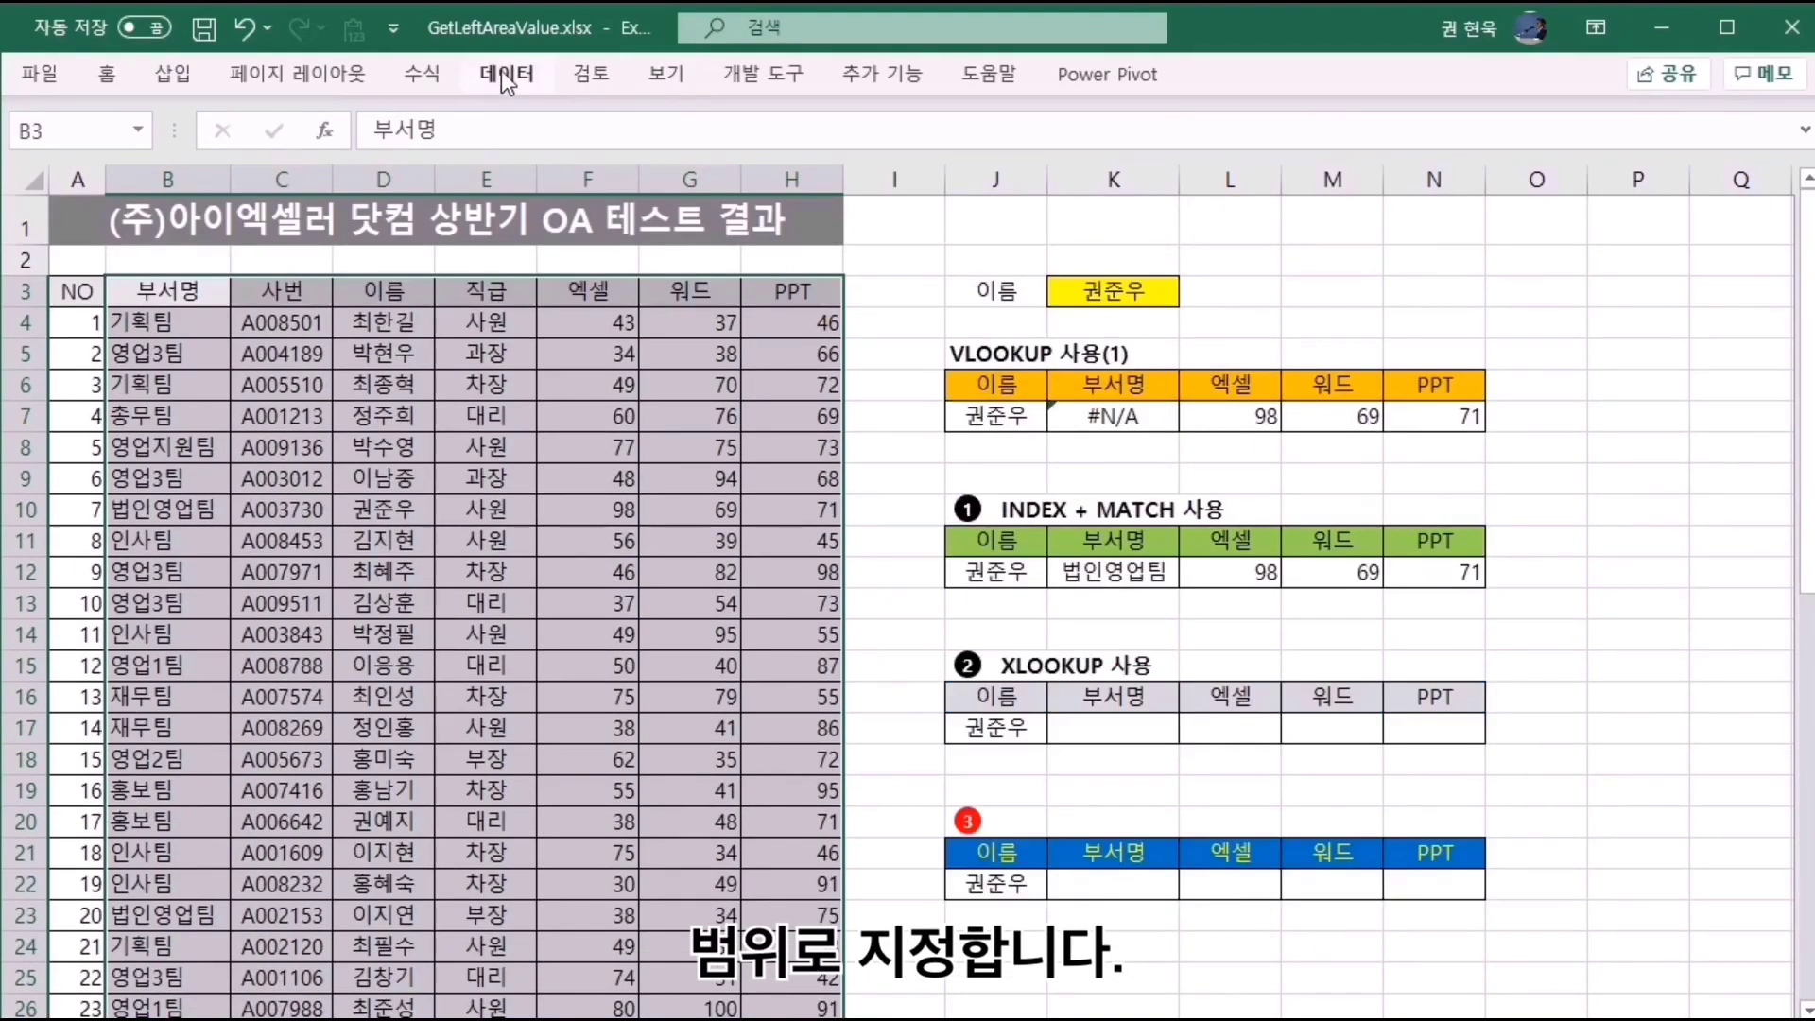
pyautogui.click(427, 72)
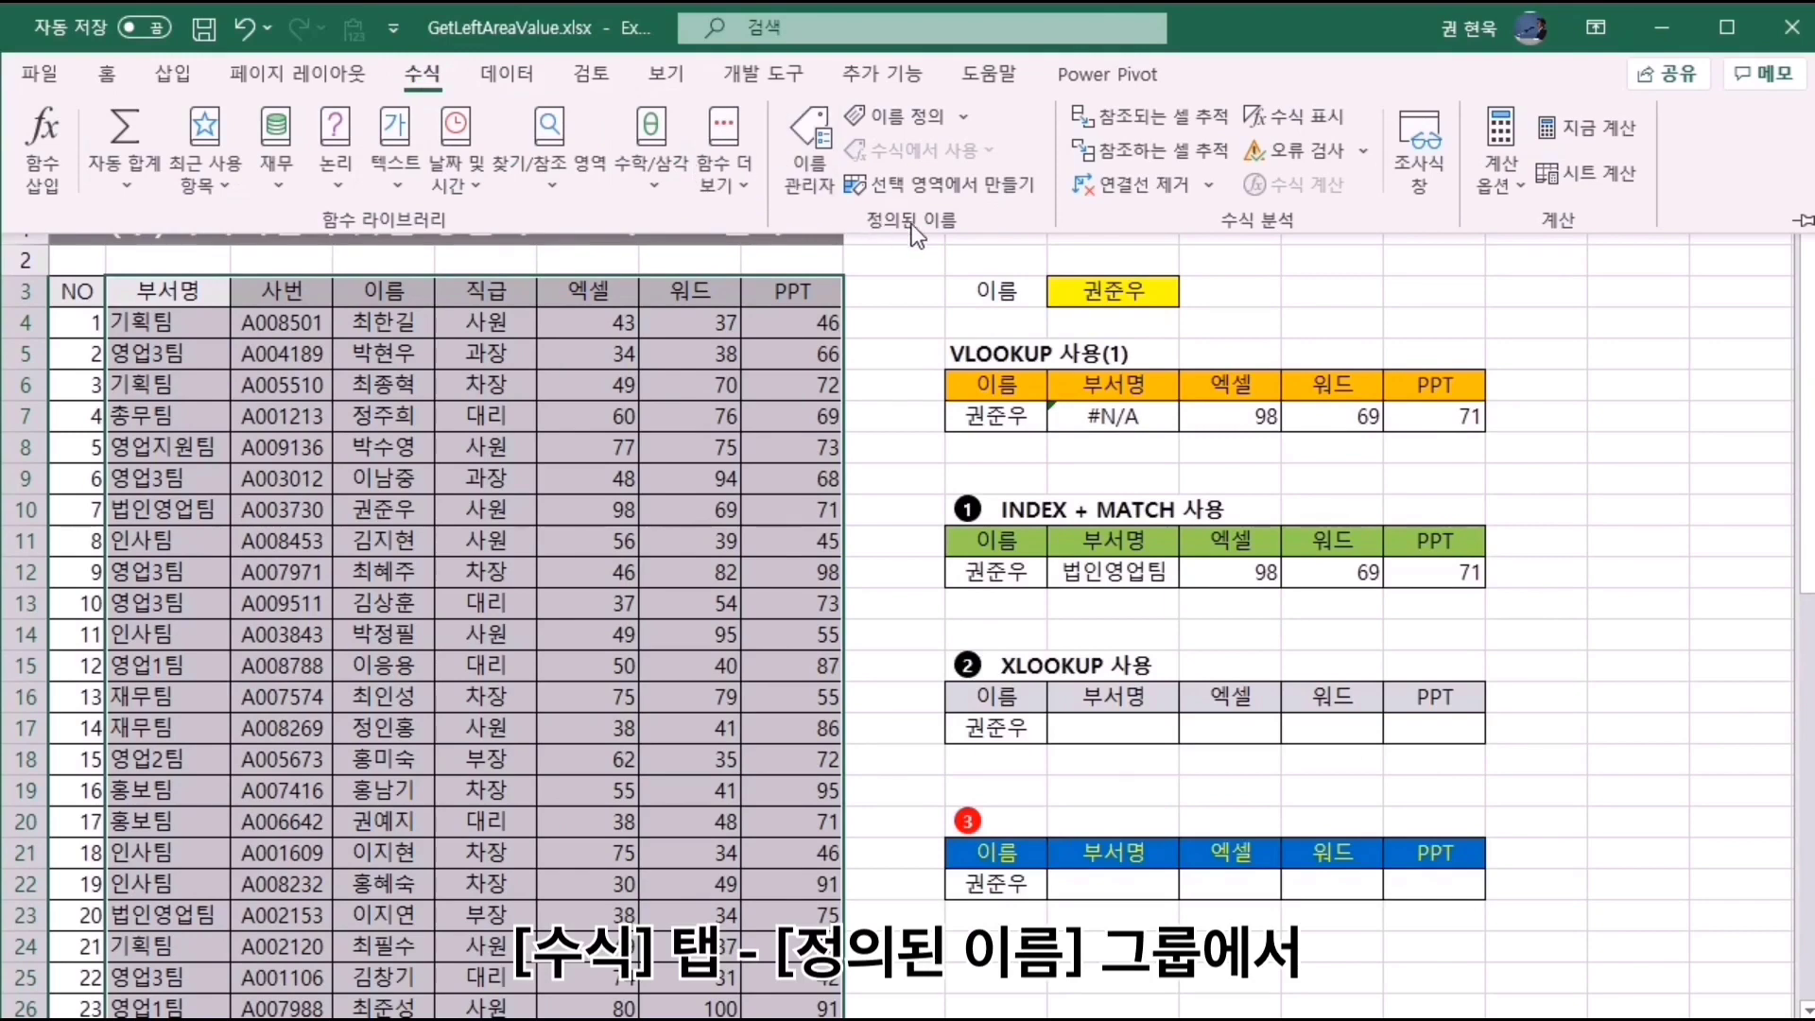
pyautogui.click(967, 187)
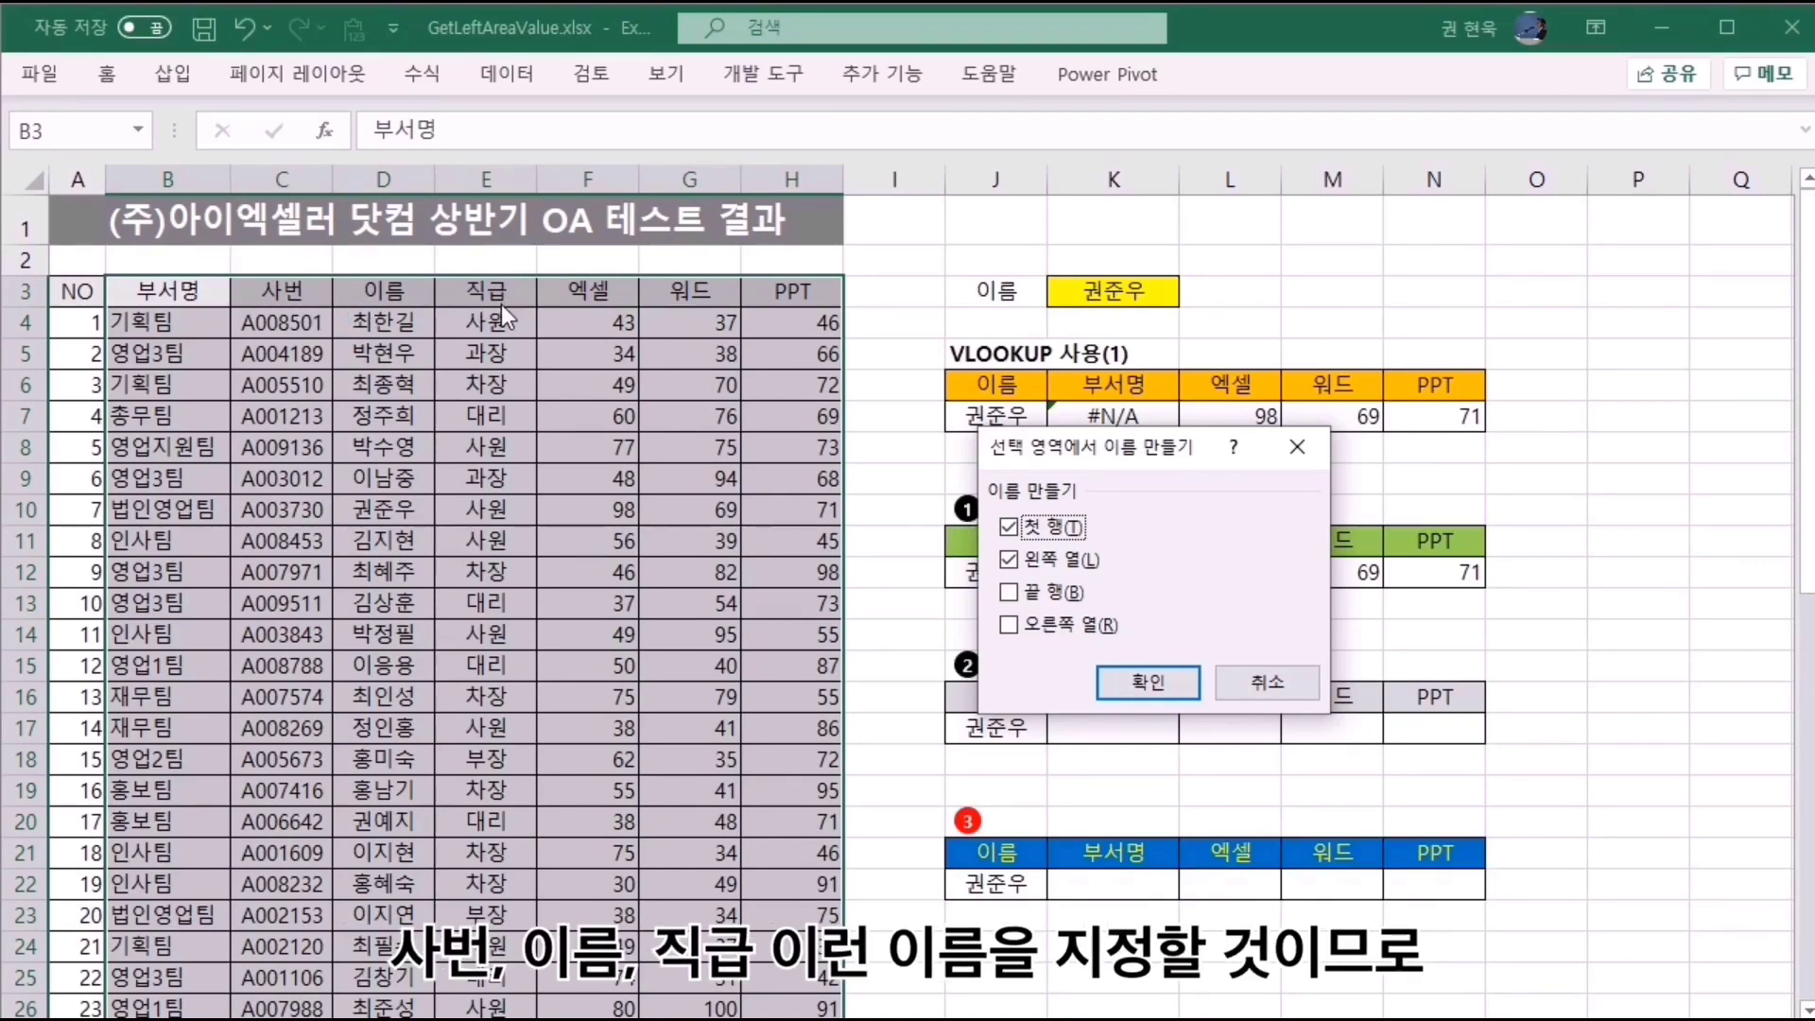
pyautogui.click(1008, 559)
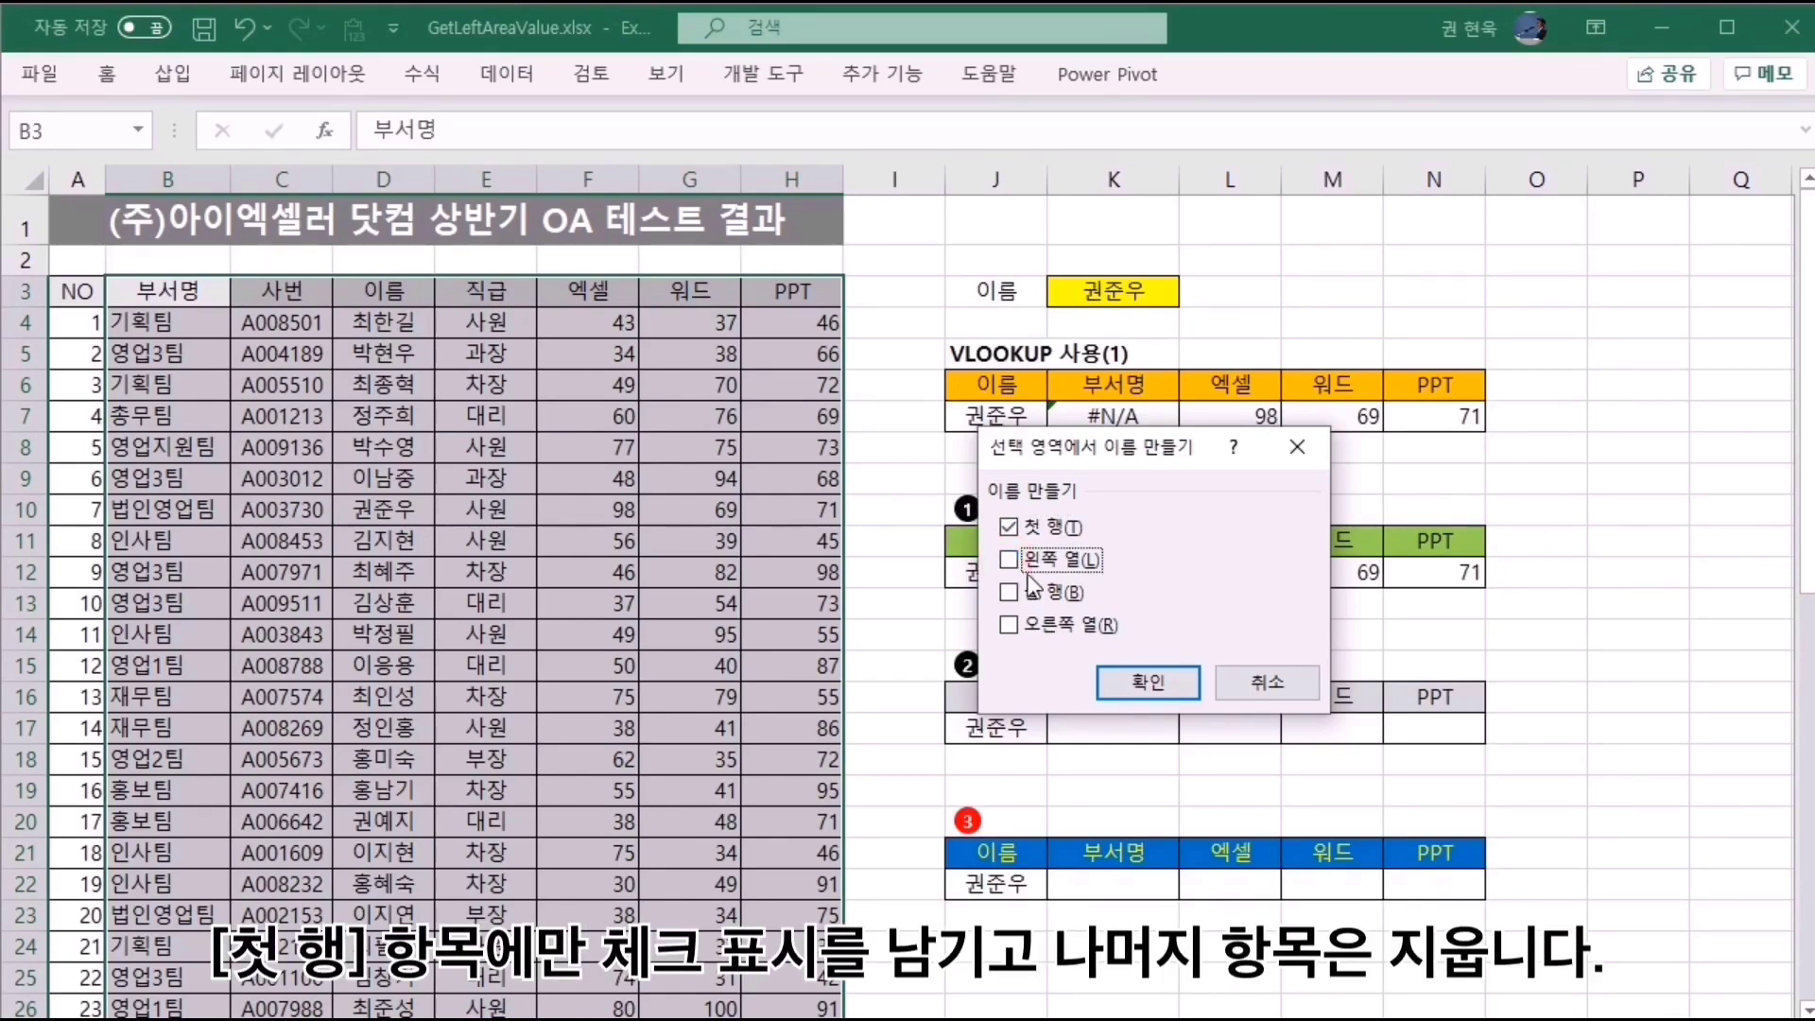
pyautogui.click(1179, 687)
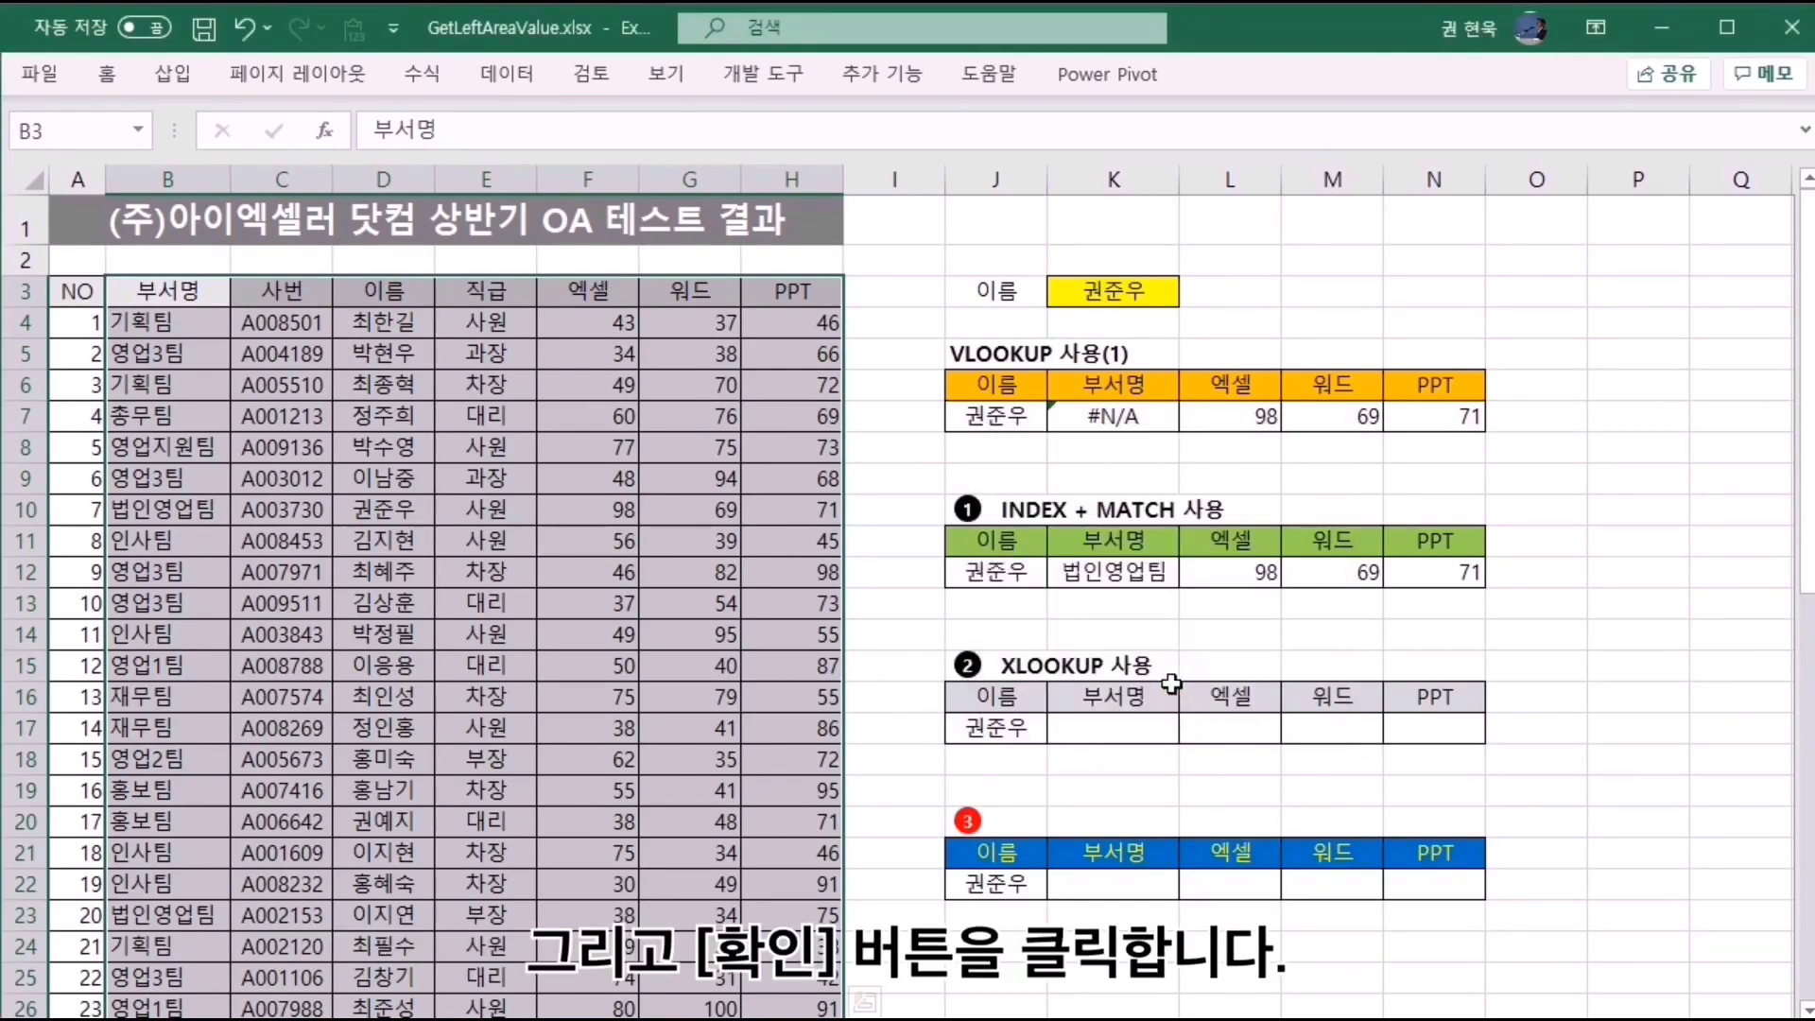
# Check the defined names and their cell references in the Name Manager, and return to the sheet with B3 selected.
pyautogui.click(427, 81)
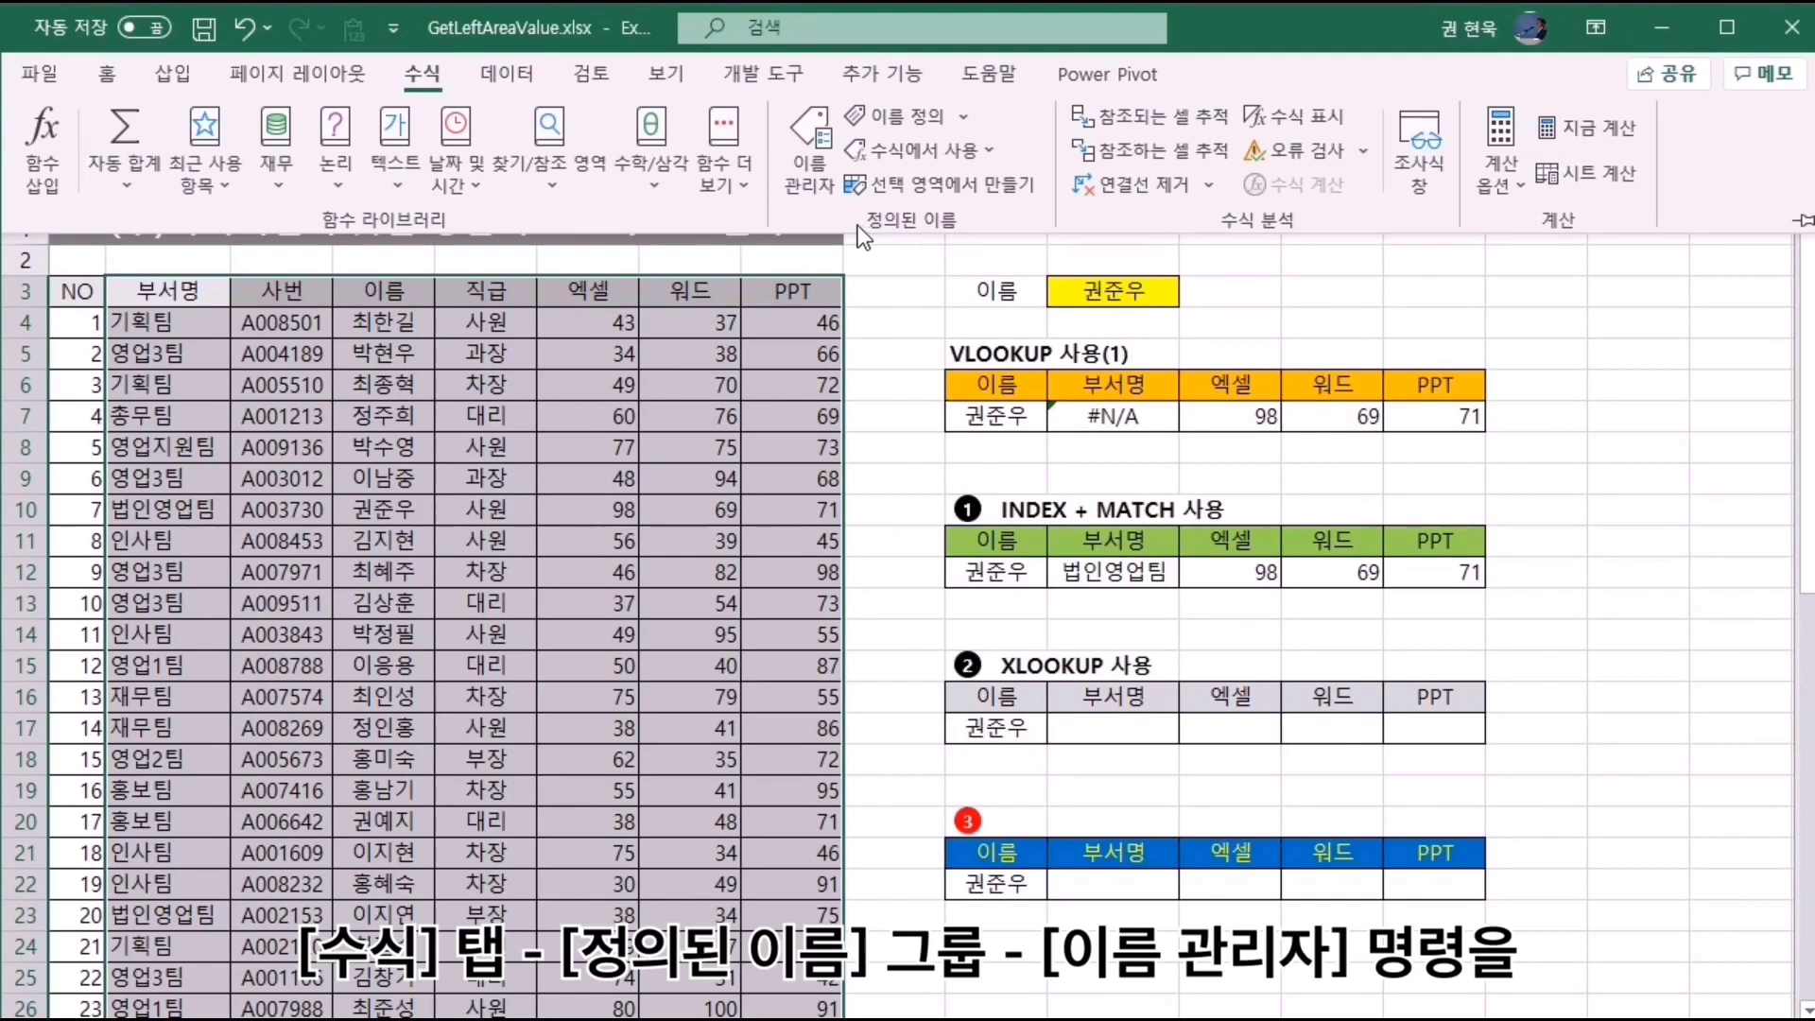
pyautogui.click(807, 179)
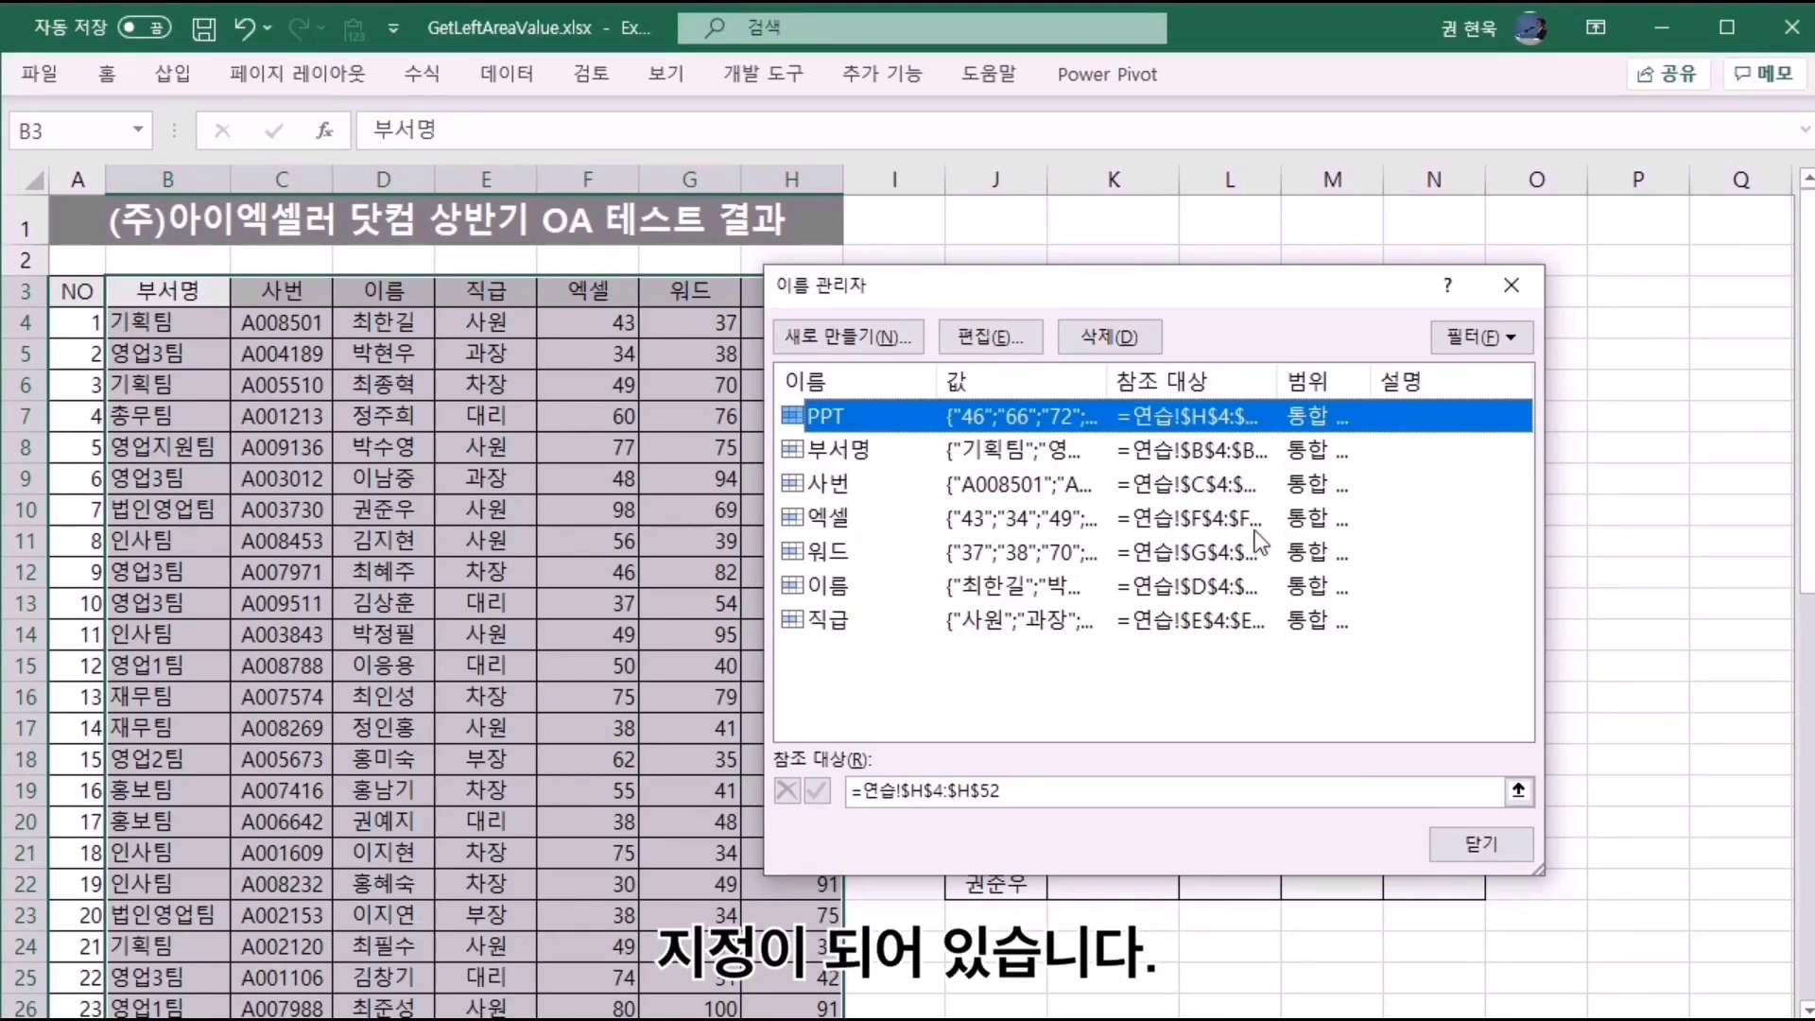
pyautogui.click(1479, 840)
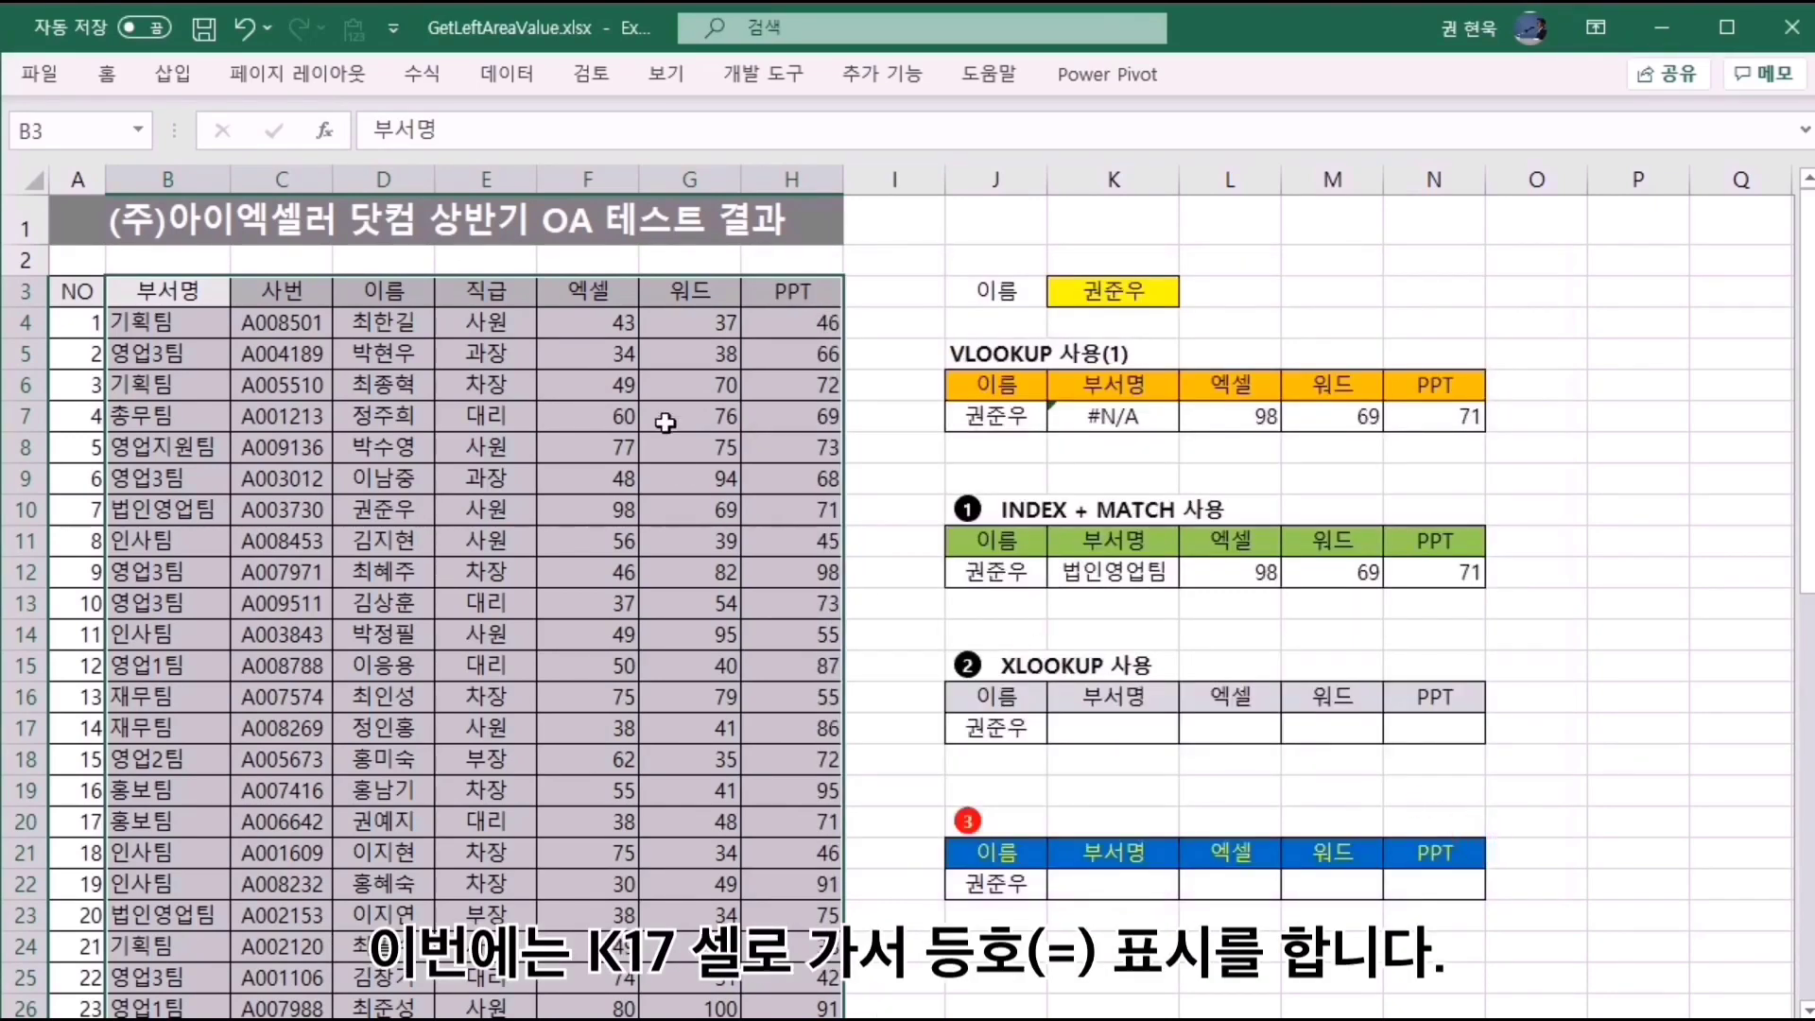
pyautogui.click(199, 301)
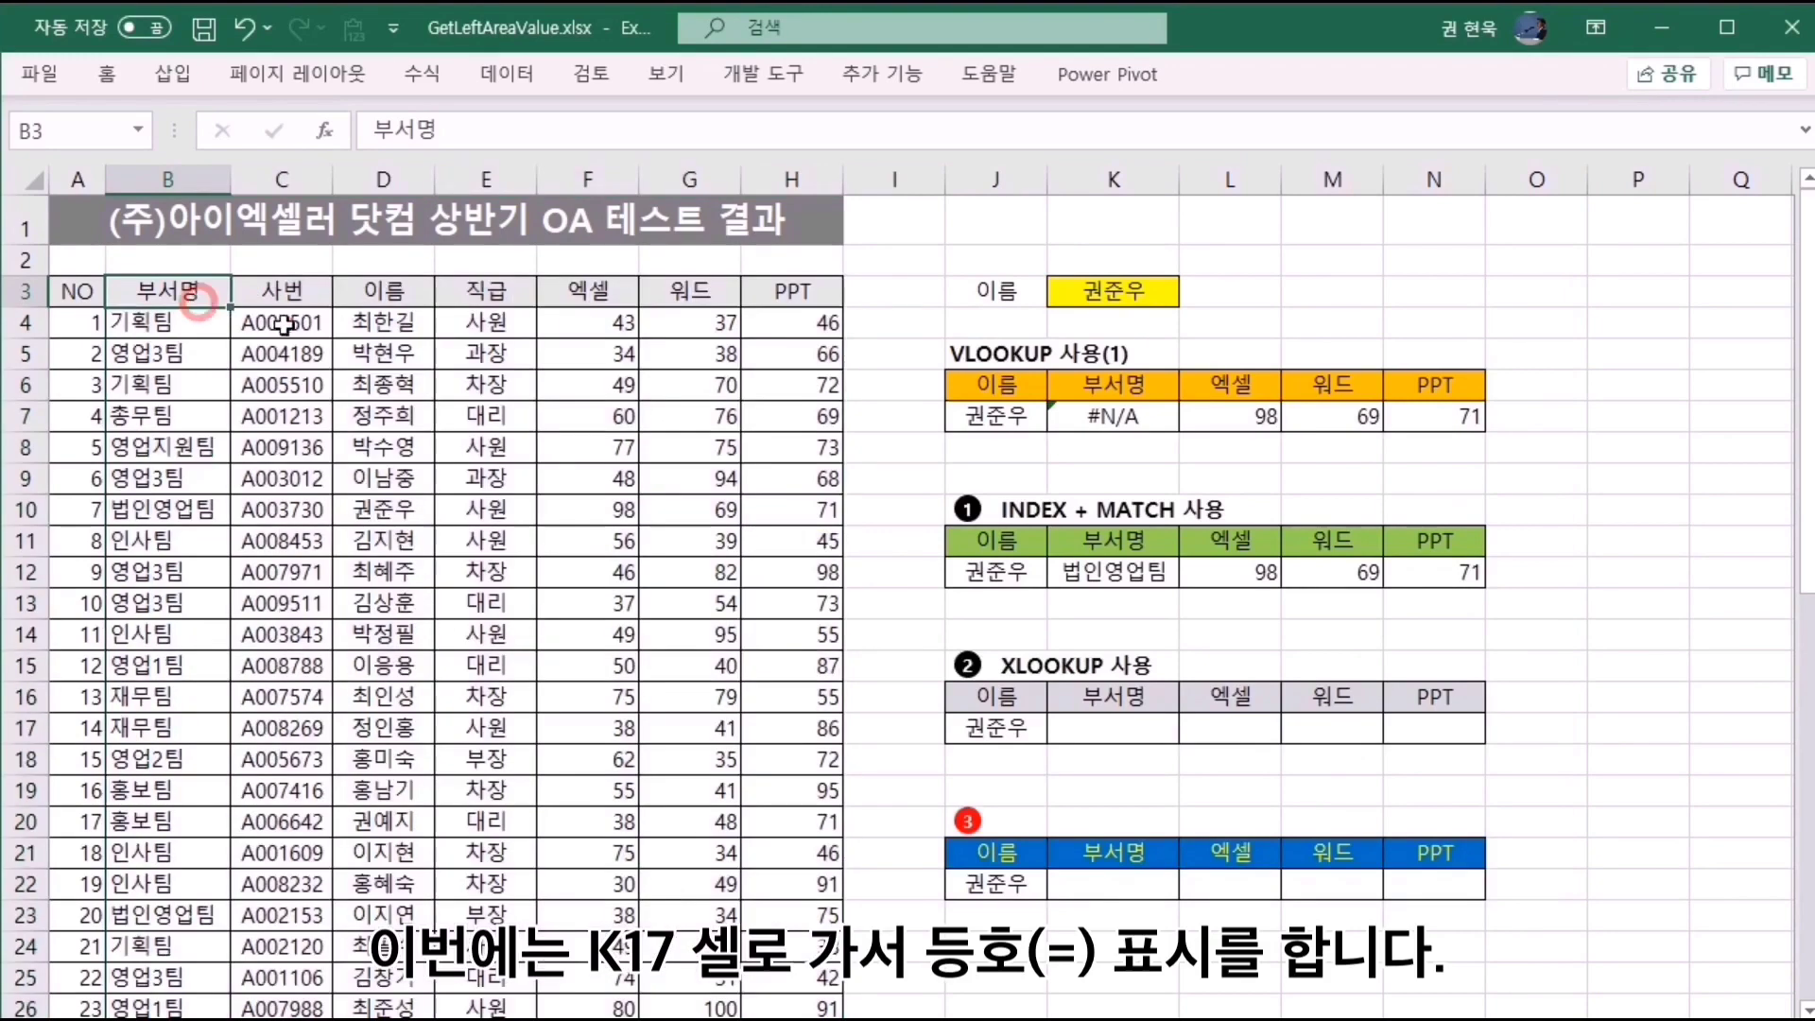
# Fetch the department in K17 with XLOOKUP, using J17 as lookup value, D4:D52 (이름) as lookup array and 부서명 as return array.
pyautogui.click(1132, 737)
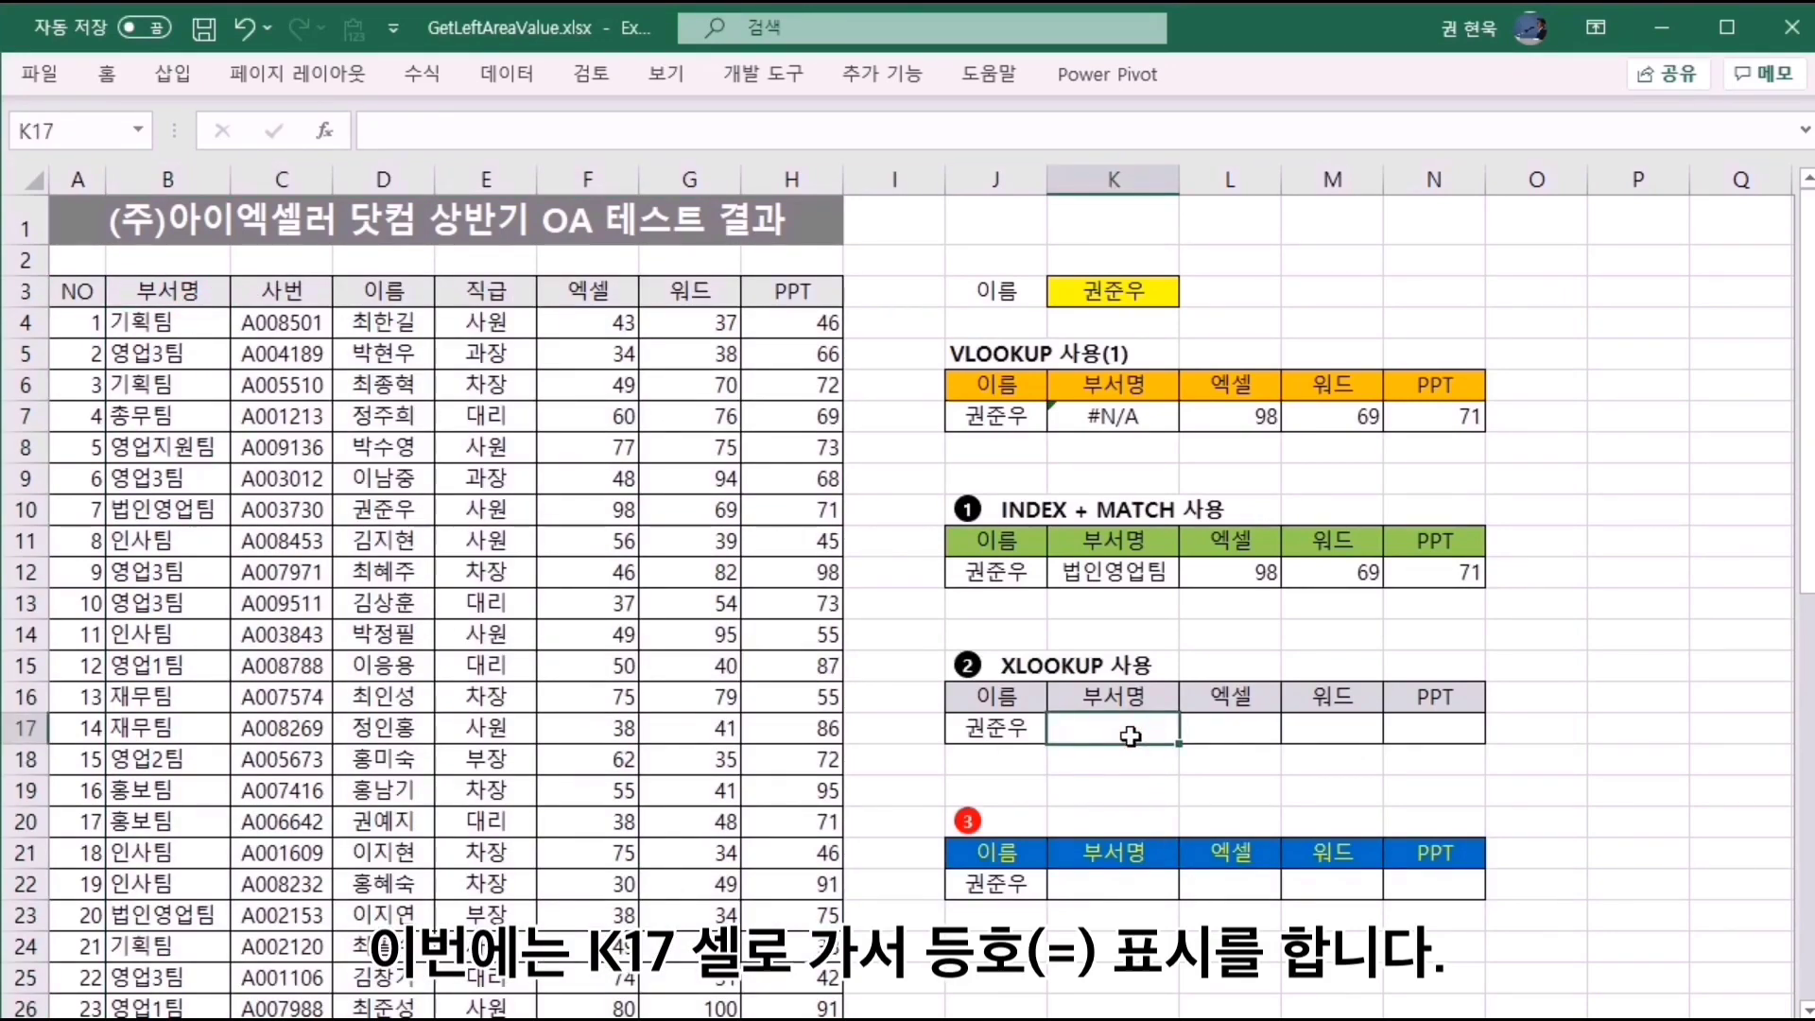
pyautogui.write('=xlo')
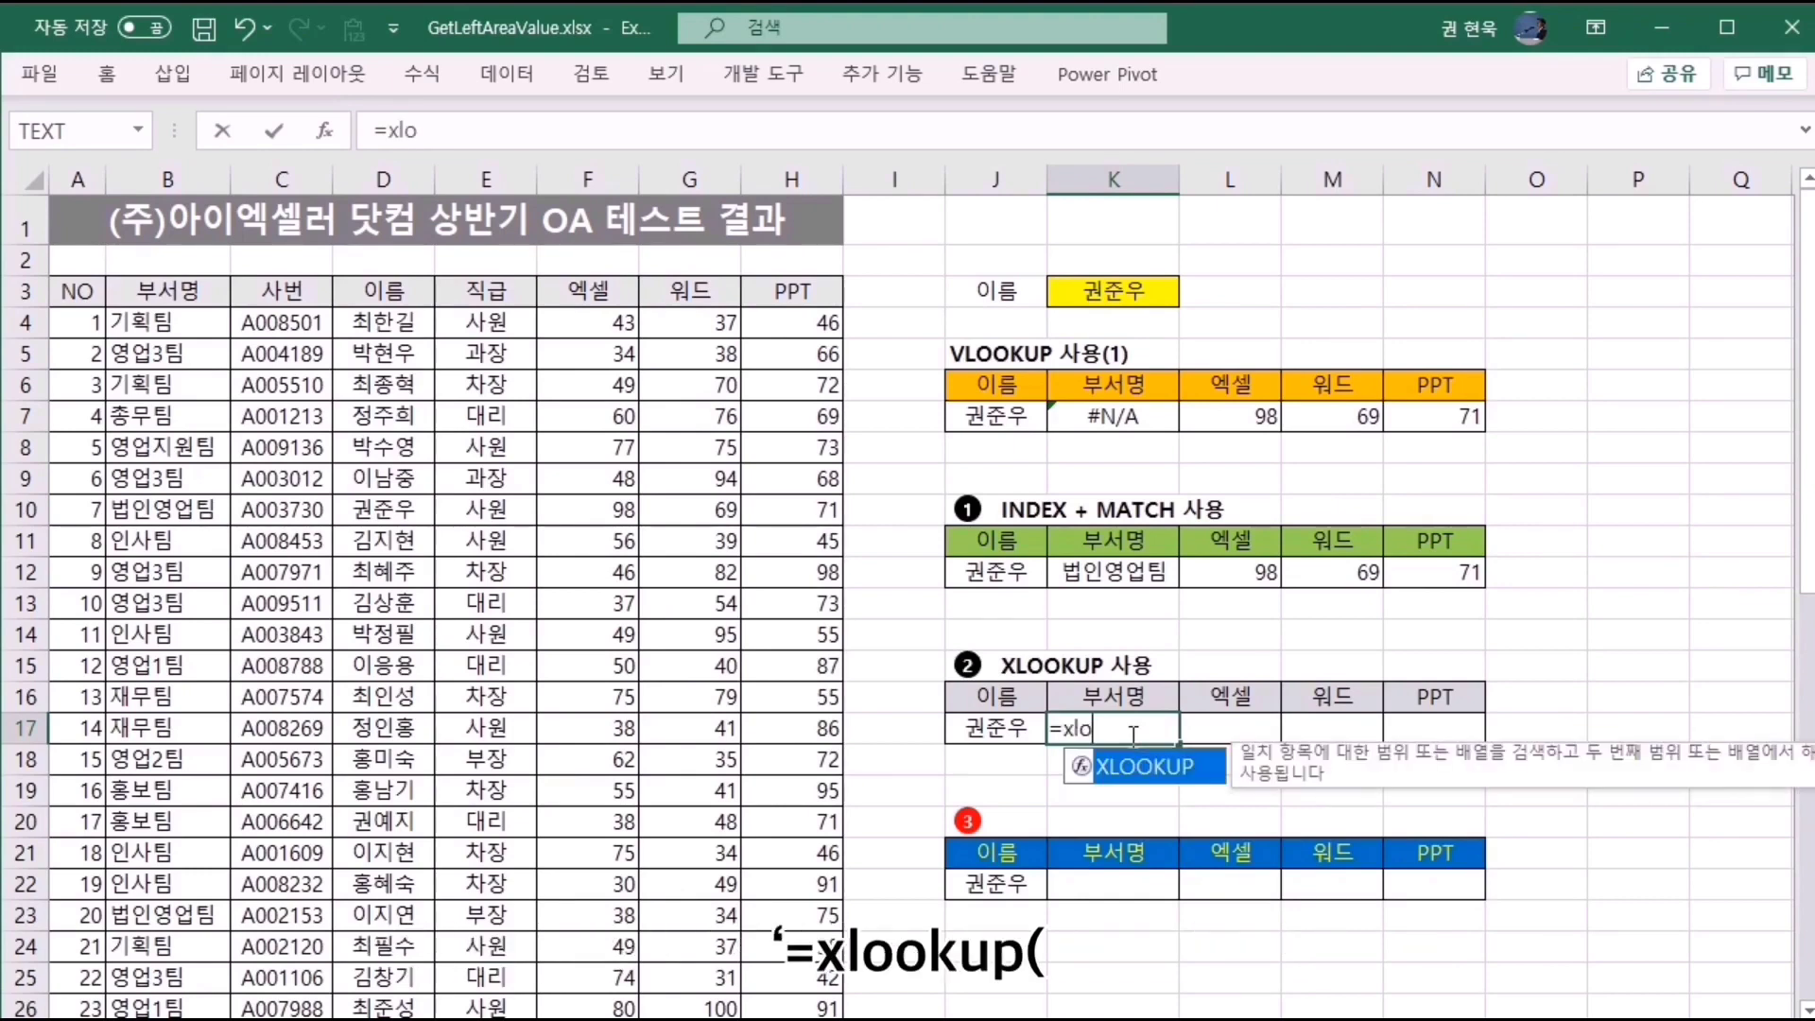
pyautogui.write('okup(')
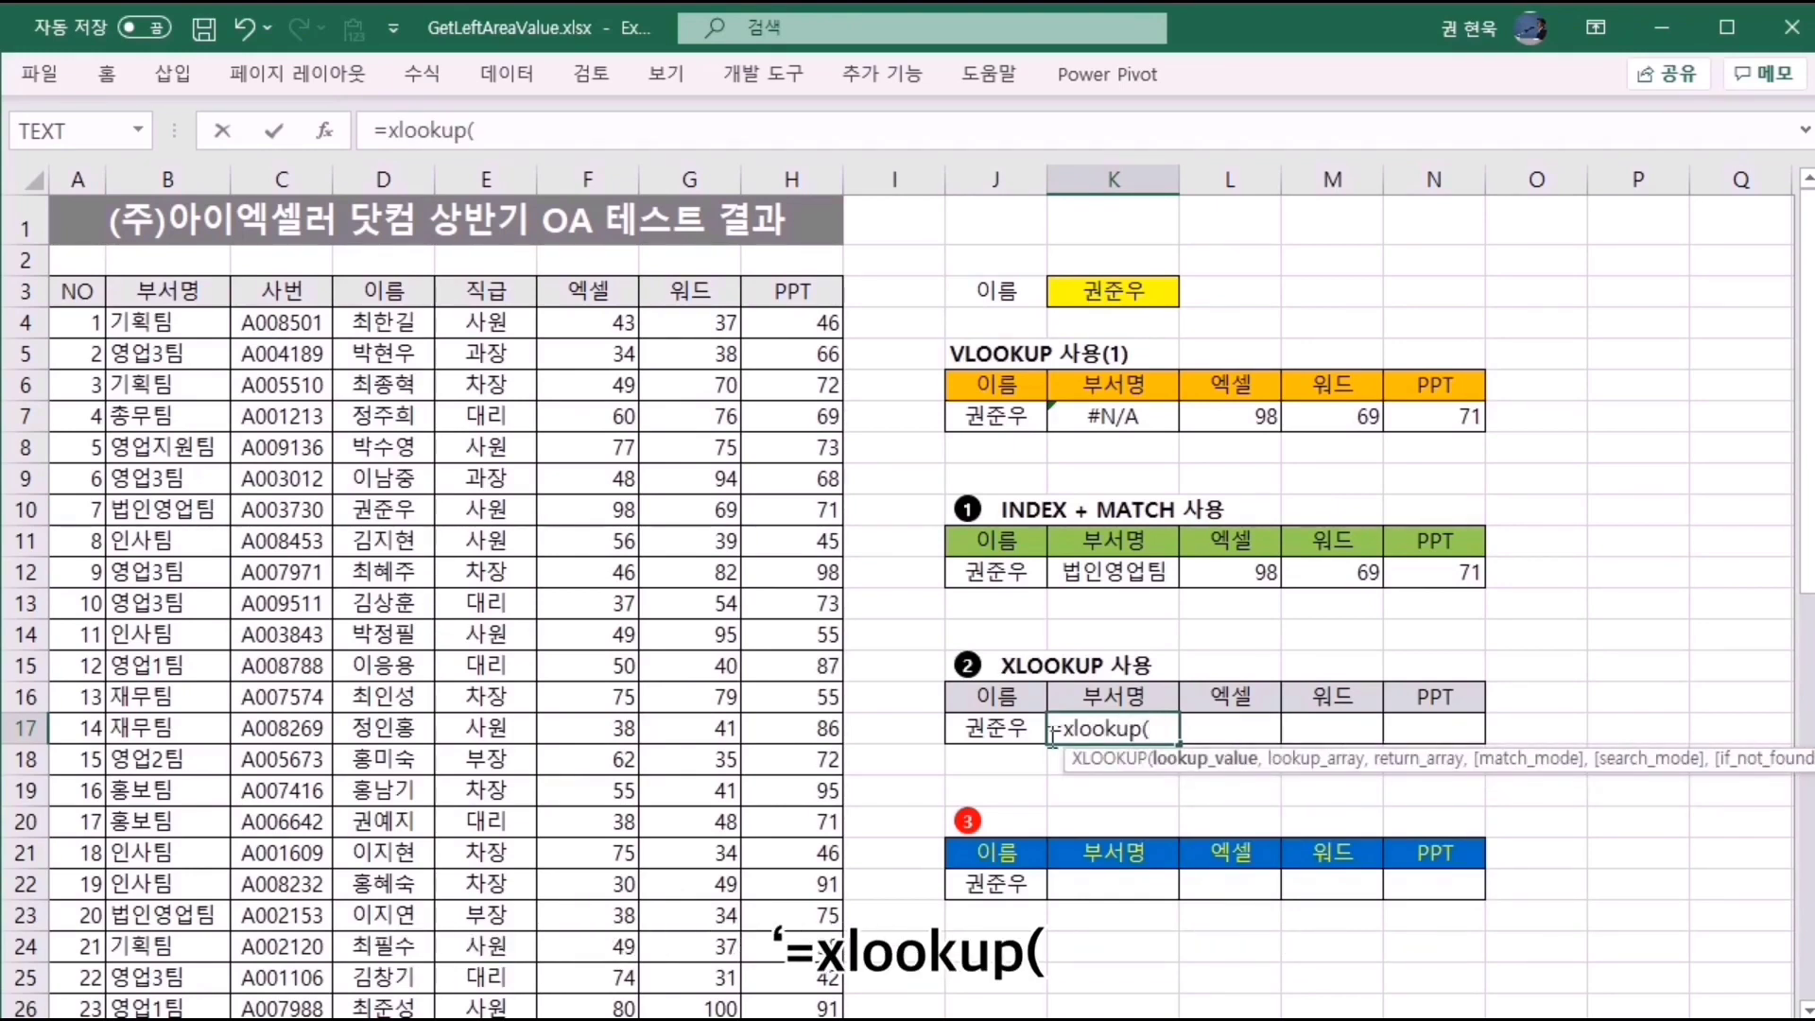
pyautogui.click(978, 728)
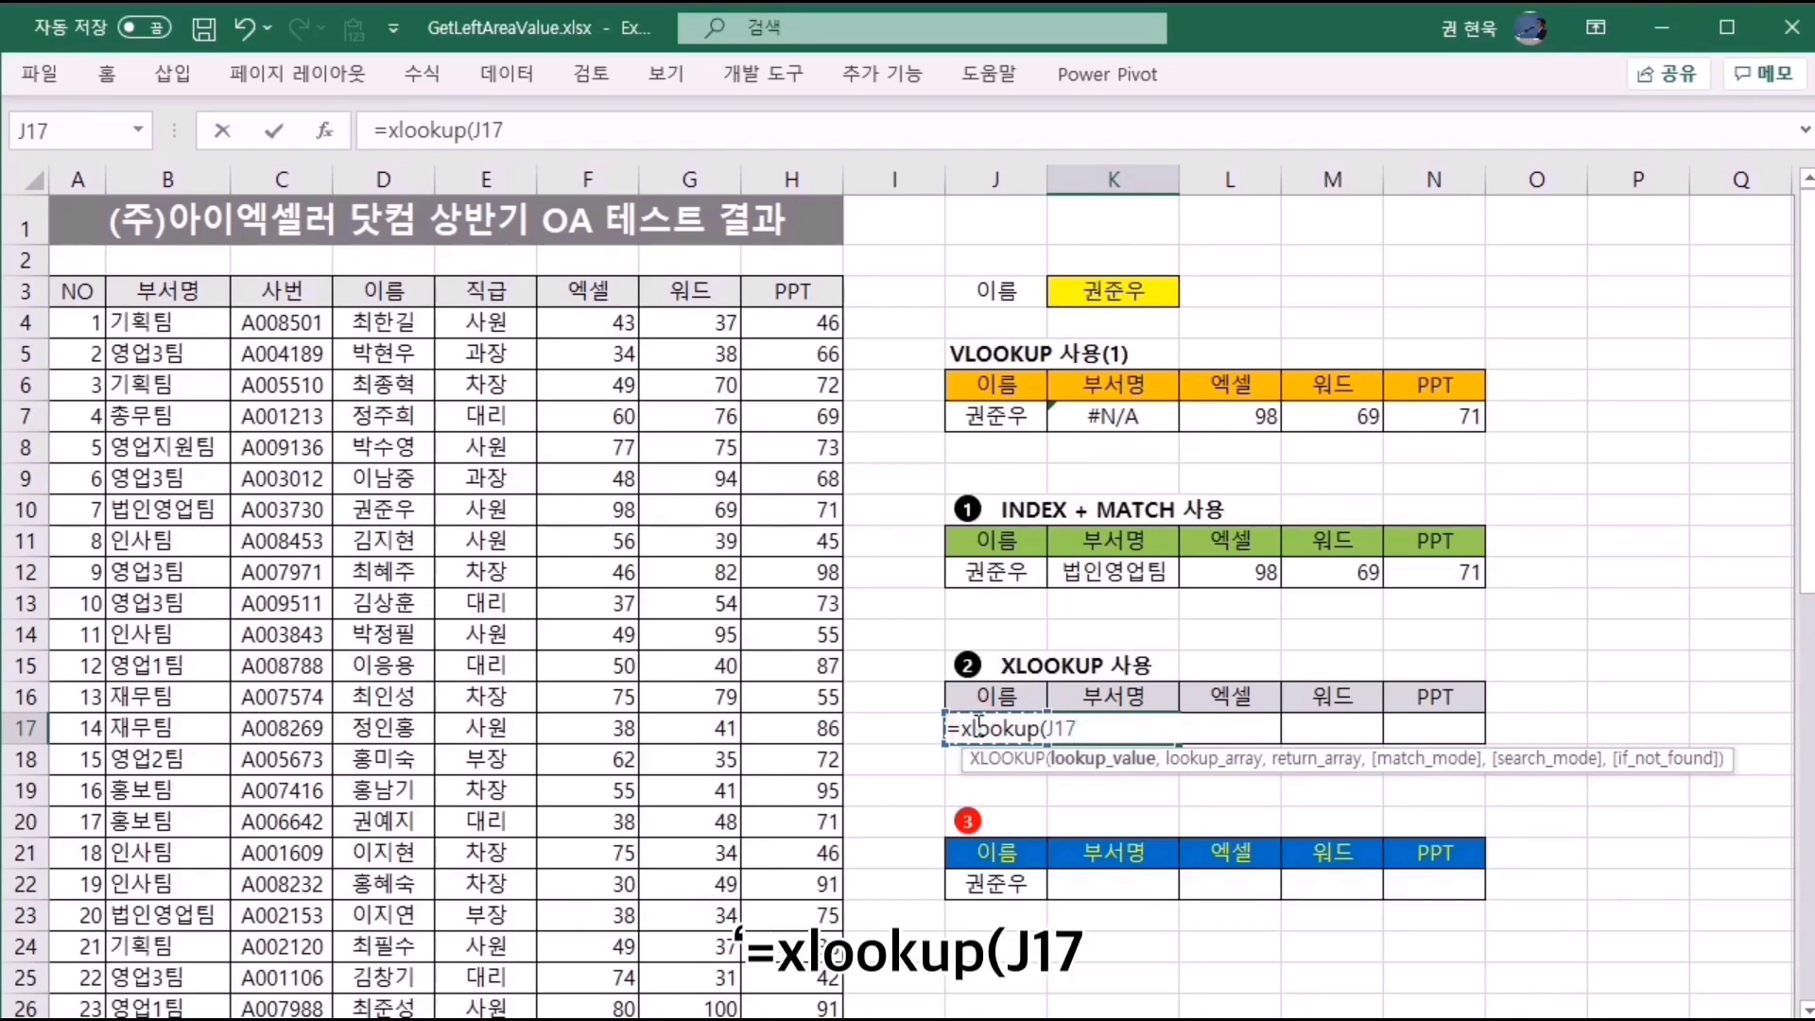
pyautogui.write(',')
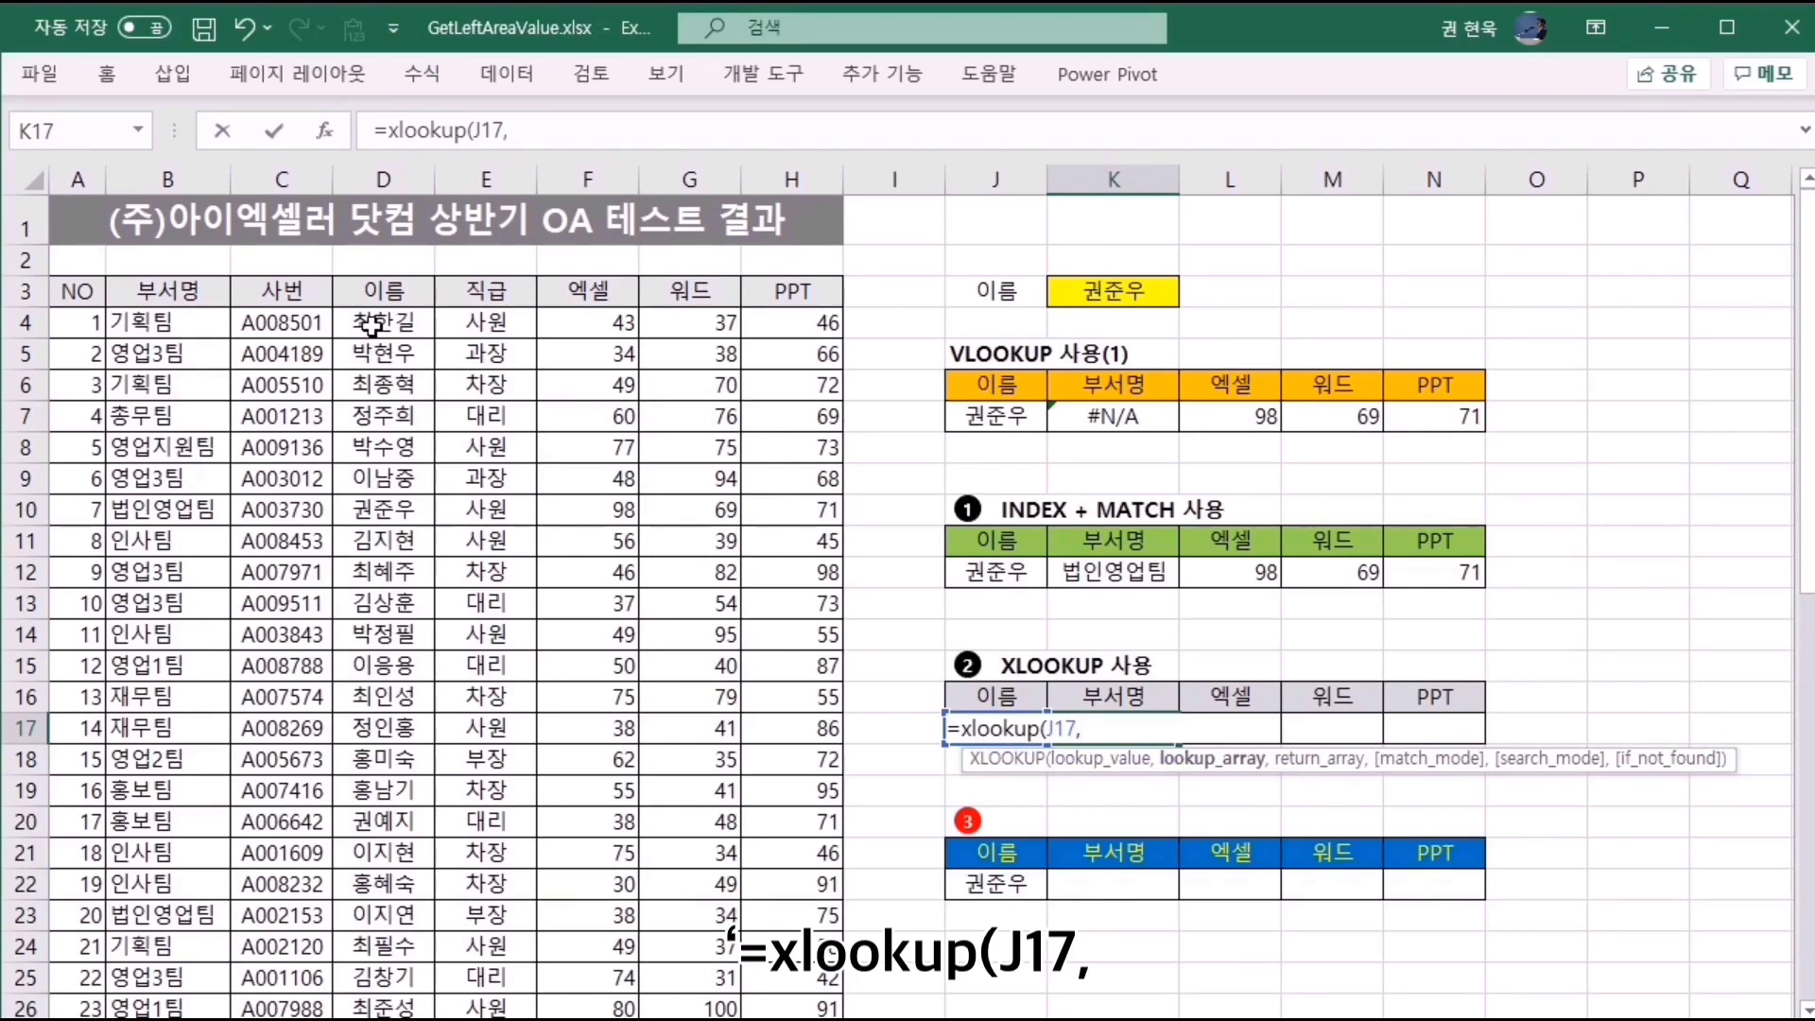
pyautogui.moveTo(371, 325); pyautogui.dragTo(397, 972)
pyautogui.scroll(9, 397, 969)
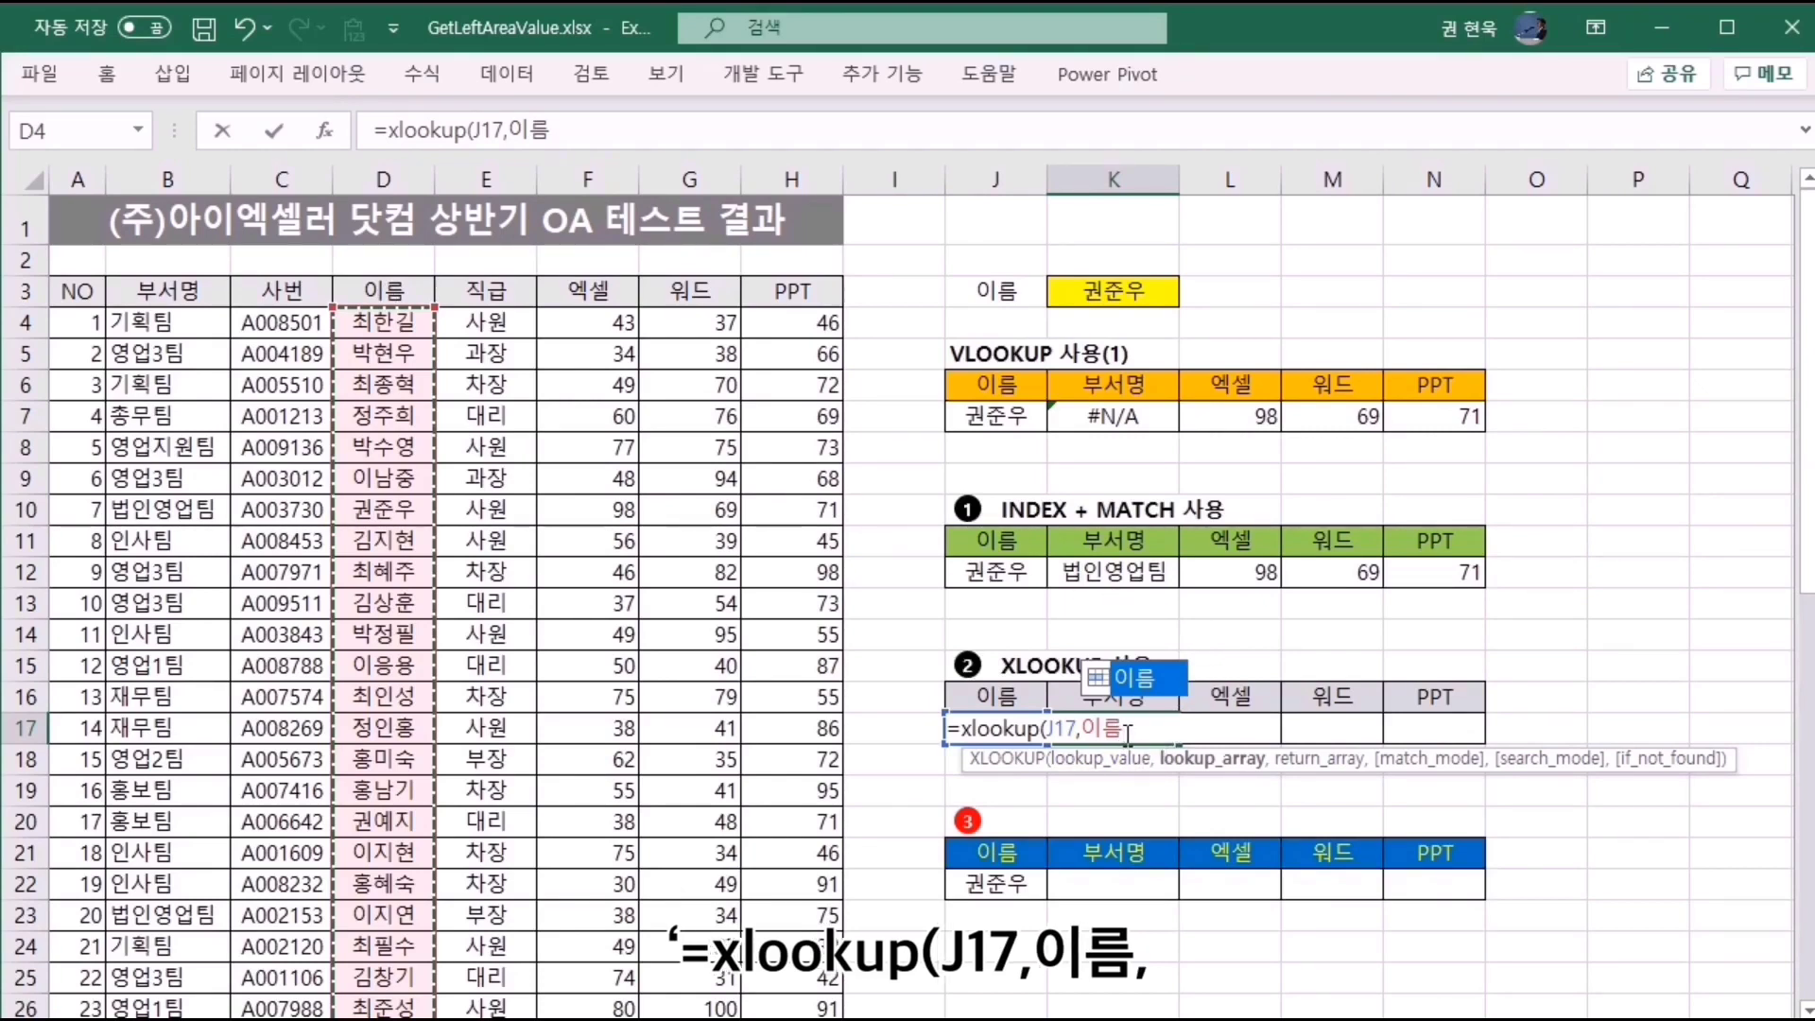
pyautogui.write(',')
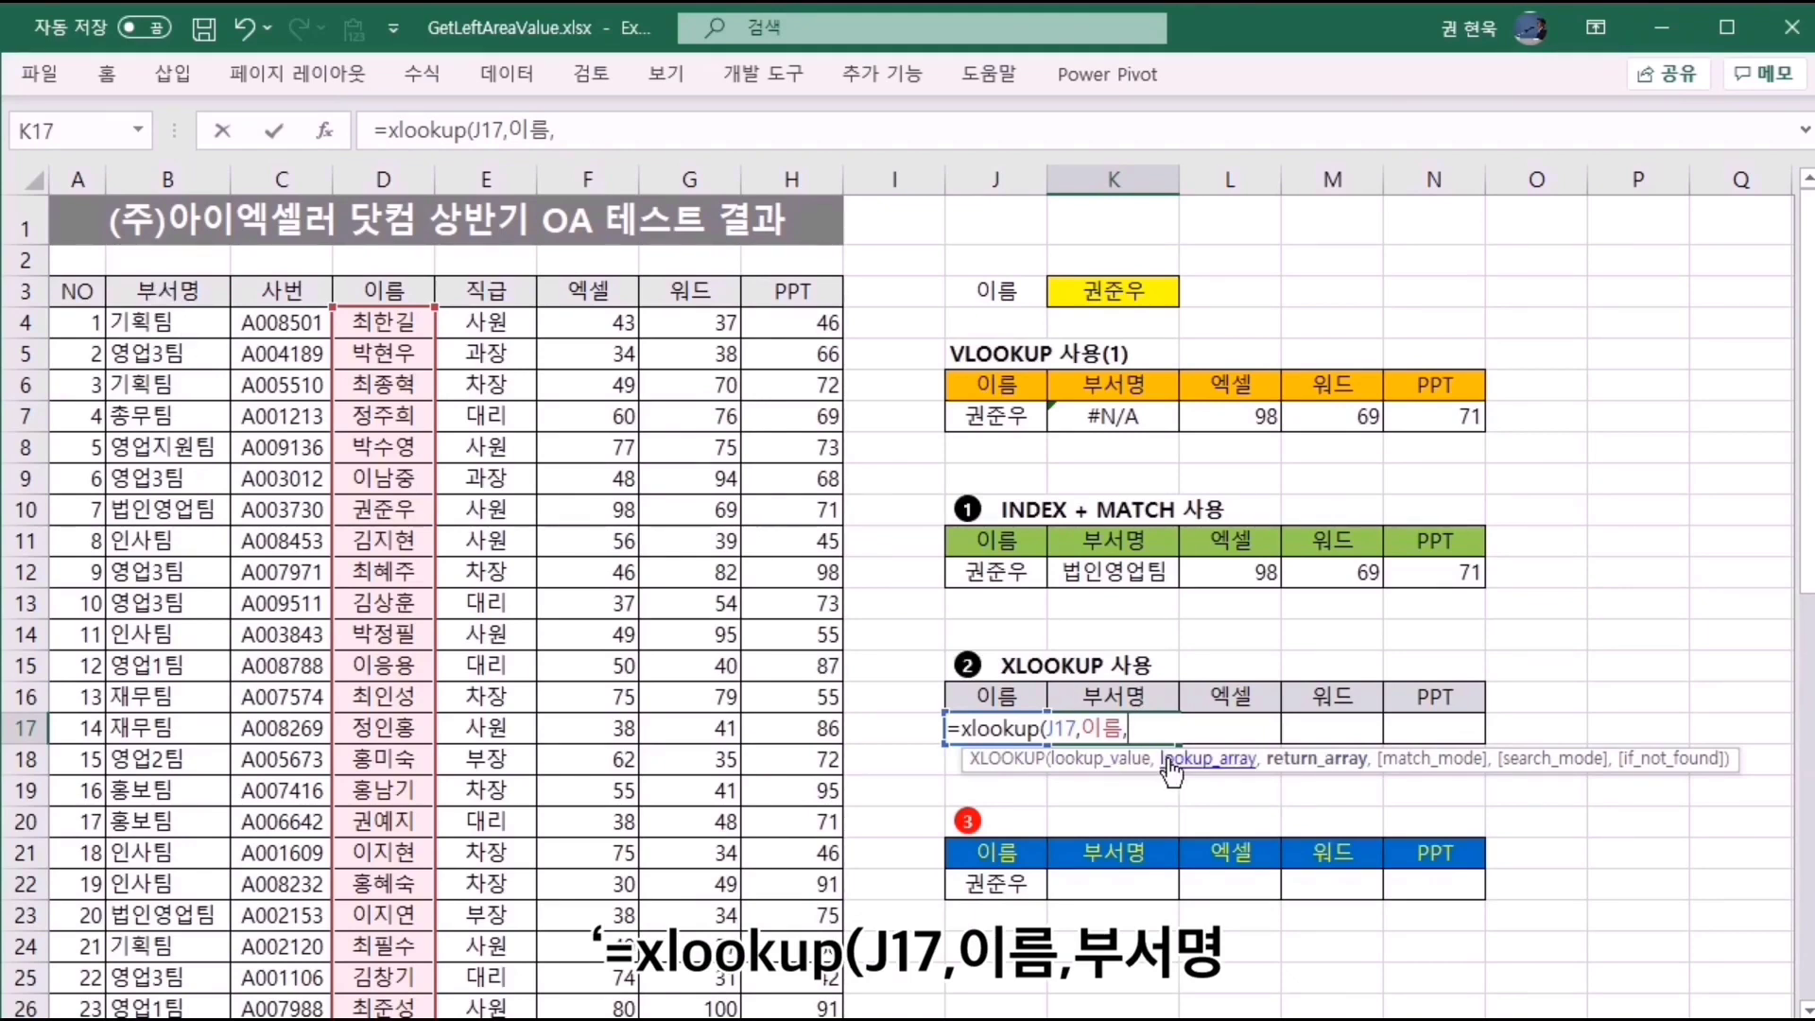
pyautogui.write('q')
pyautogui.press('BackSpace')
pyautogui.write('부서명')
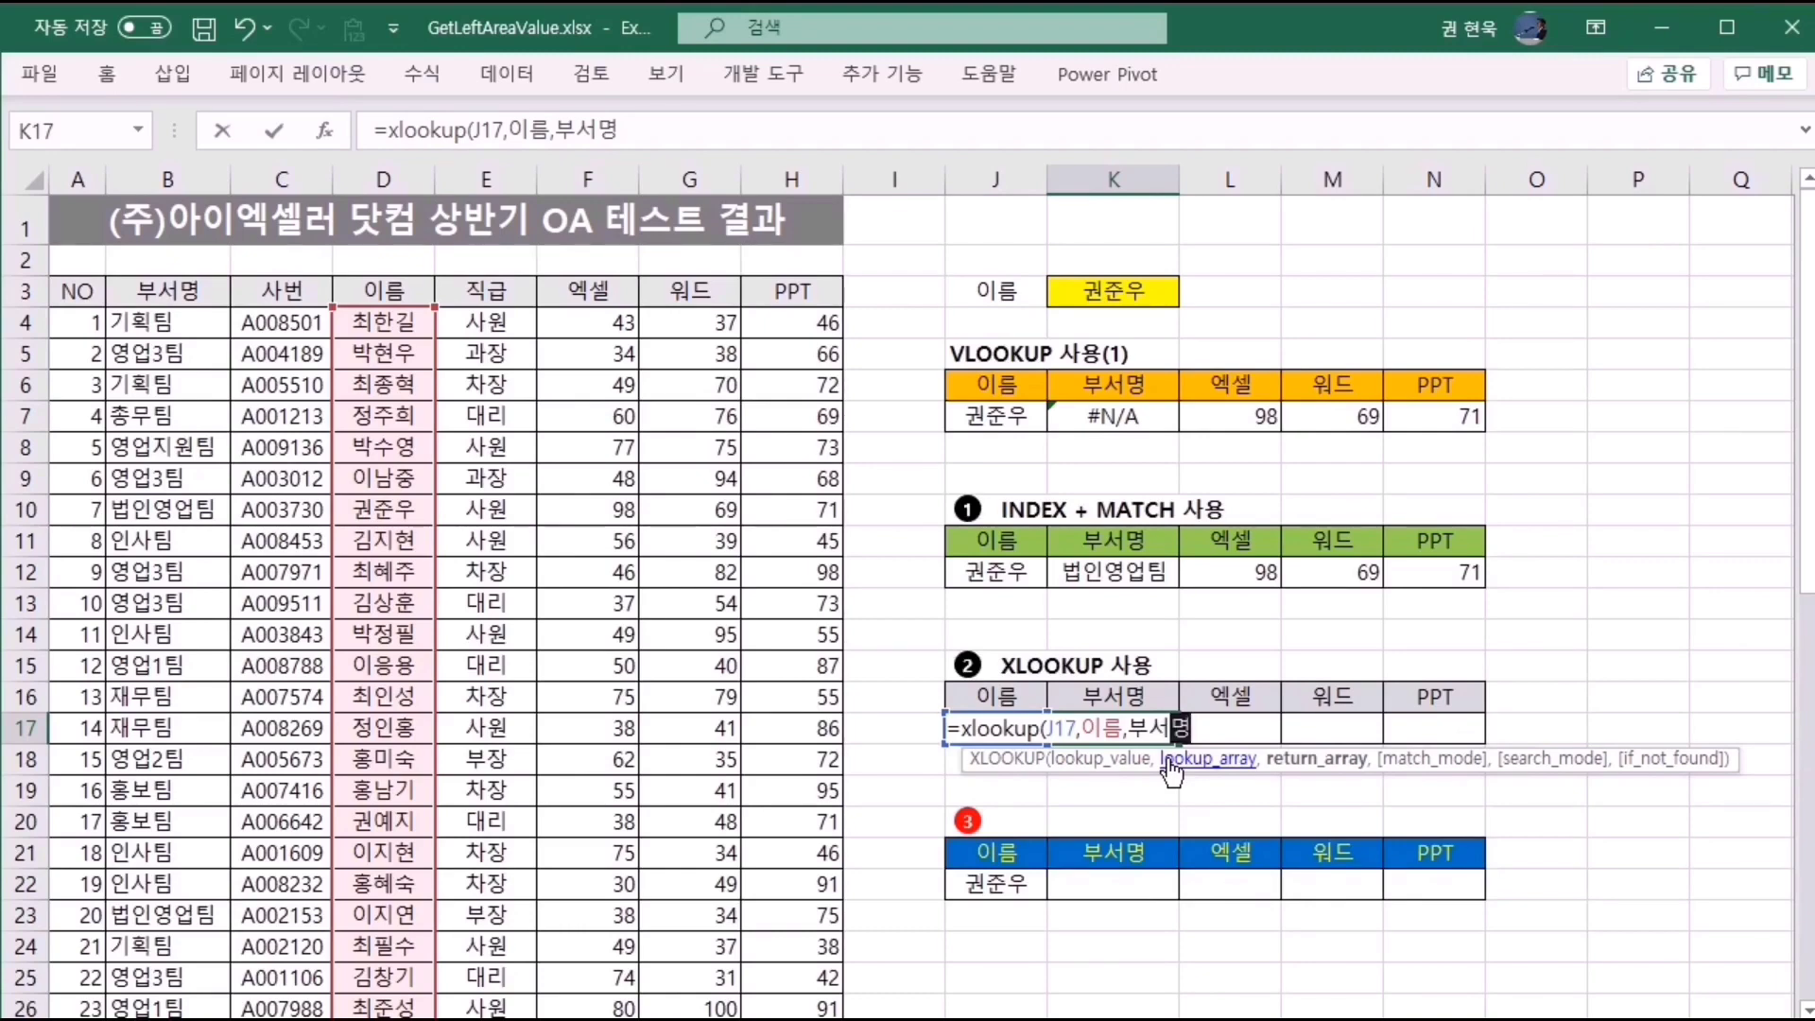
pyautogui.press('Return')
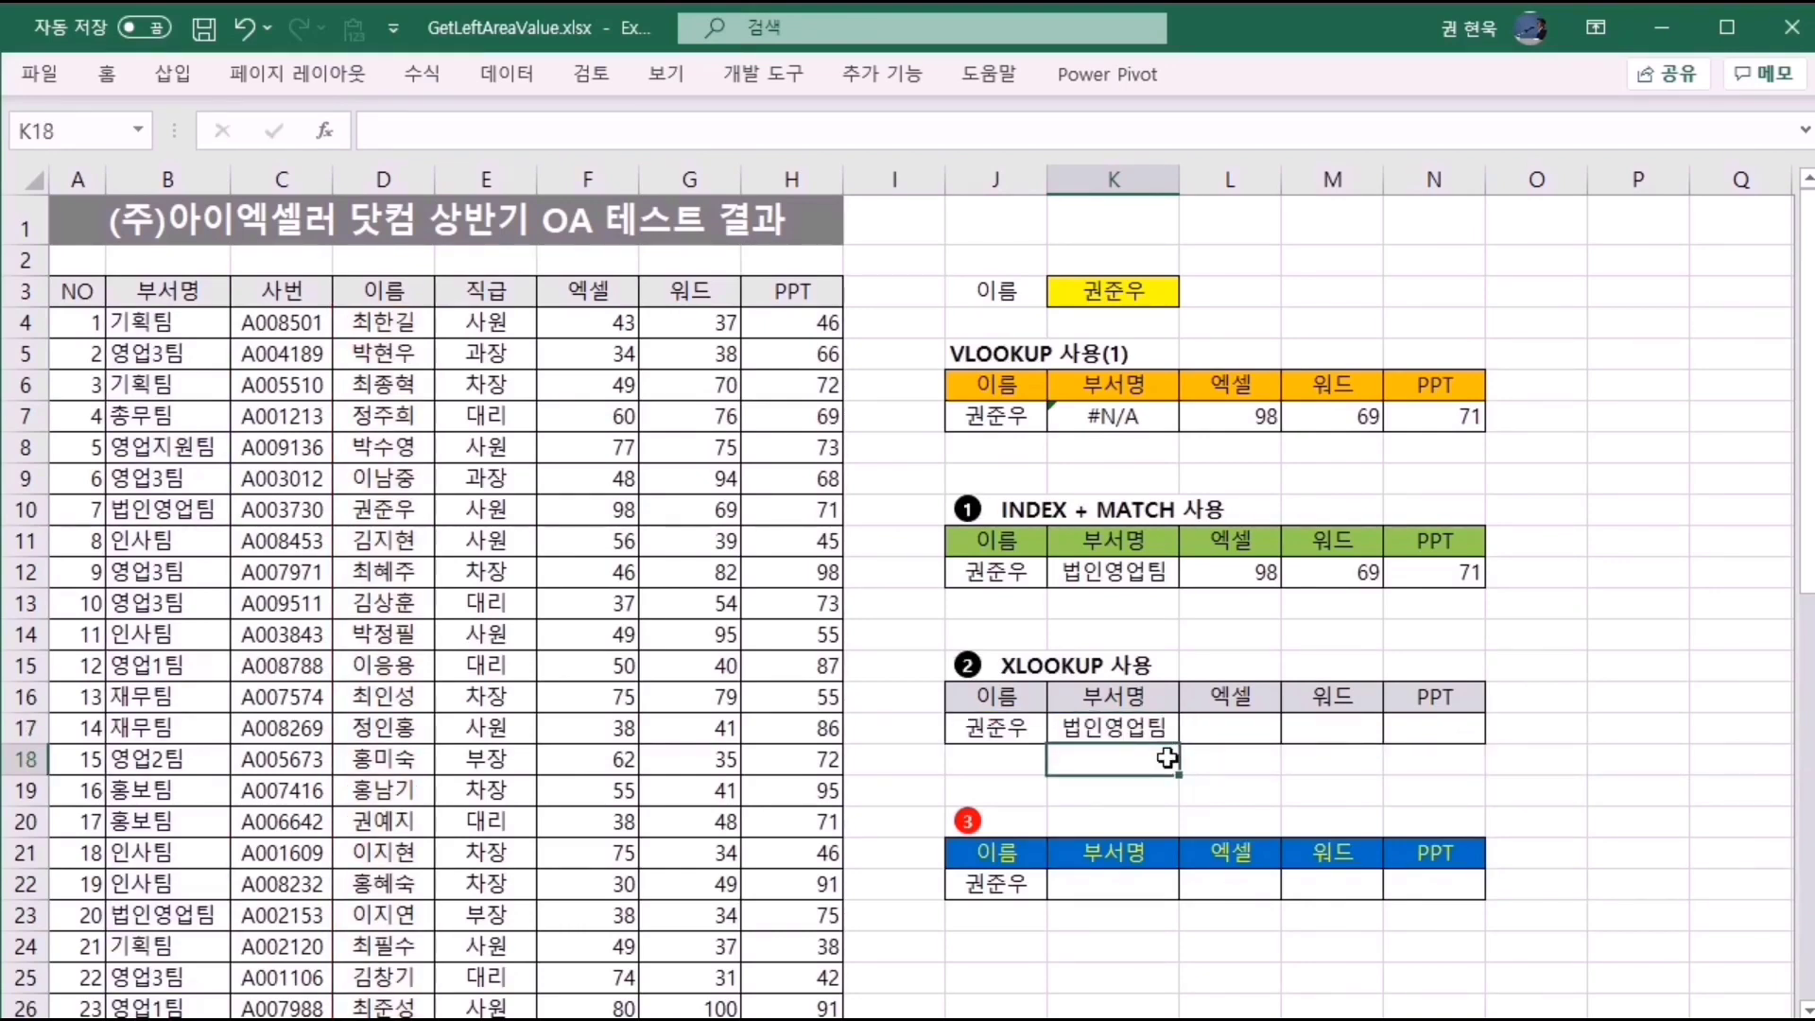
pyautogui.click(1137, 727)
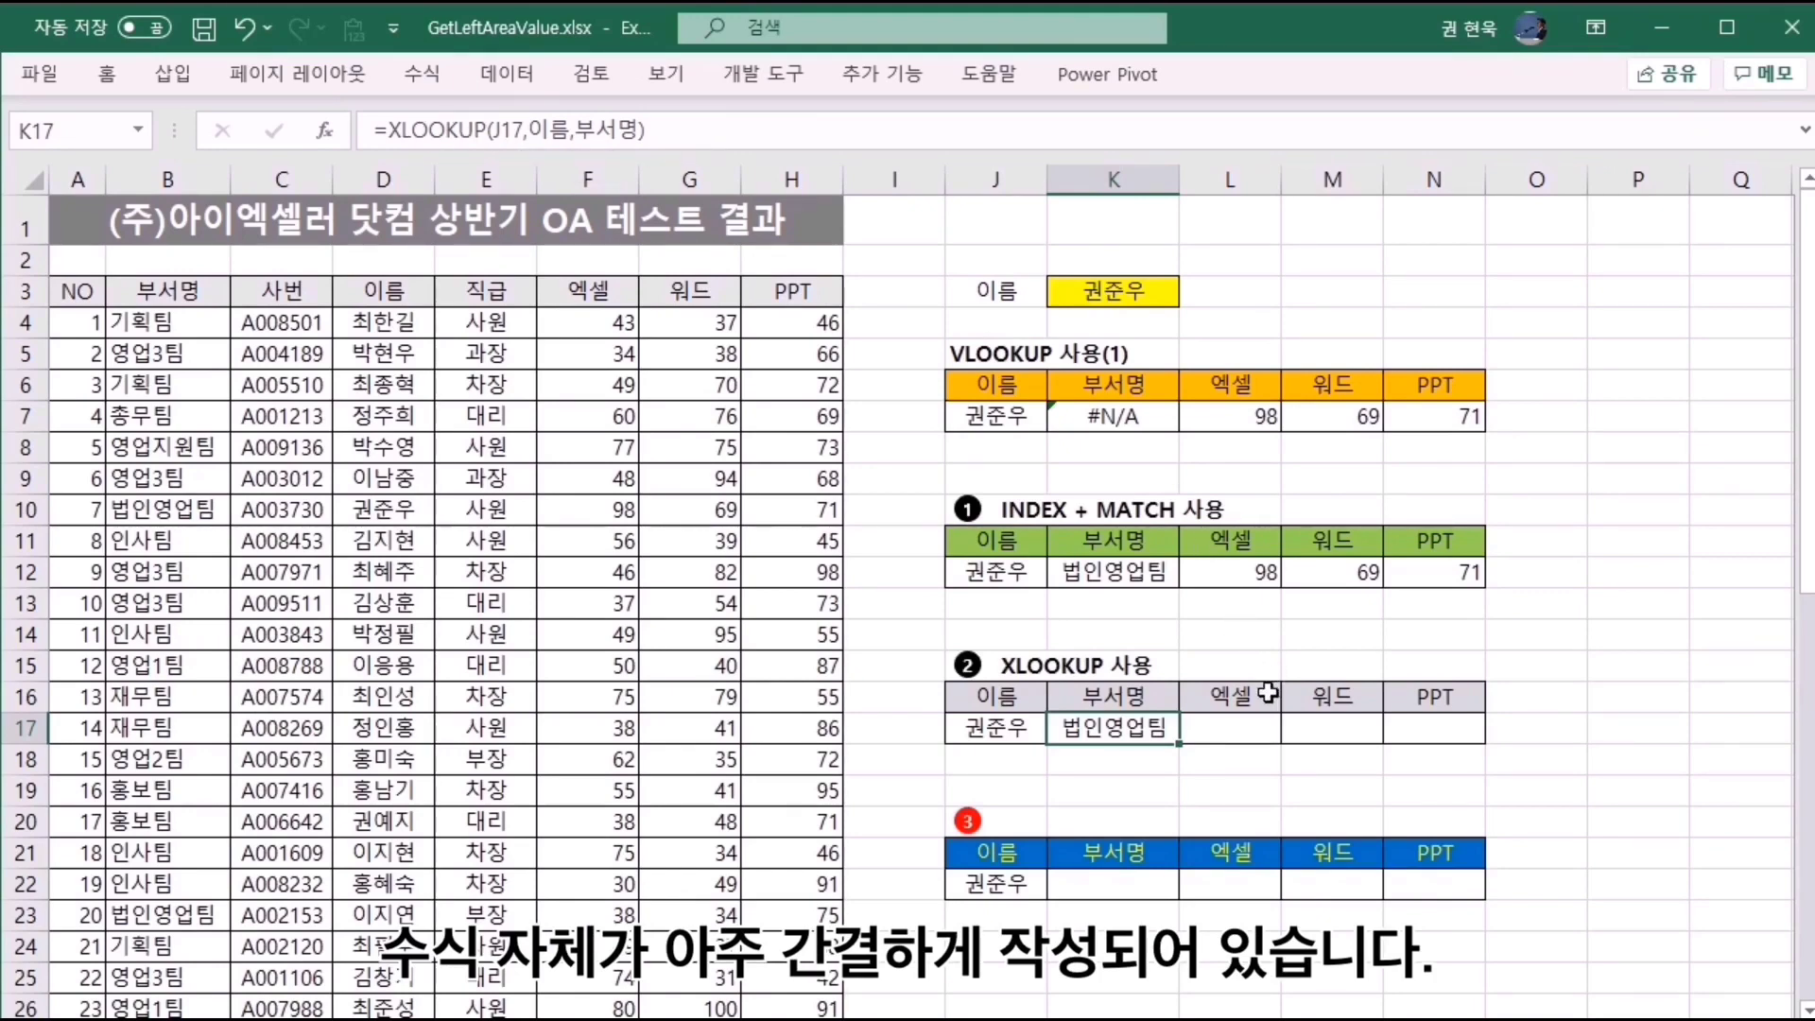
# Fetch the Excel score in L17 with the formula =XLOOKUP(J17,이름,엑셀).
pyautogui.click(1242, 733)
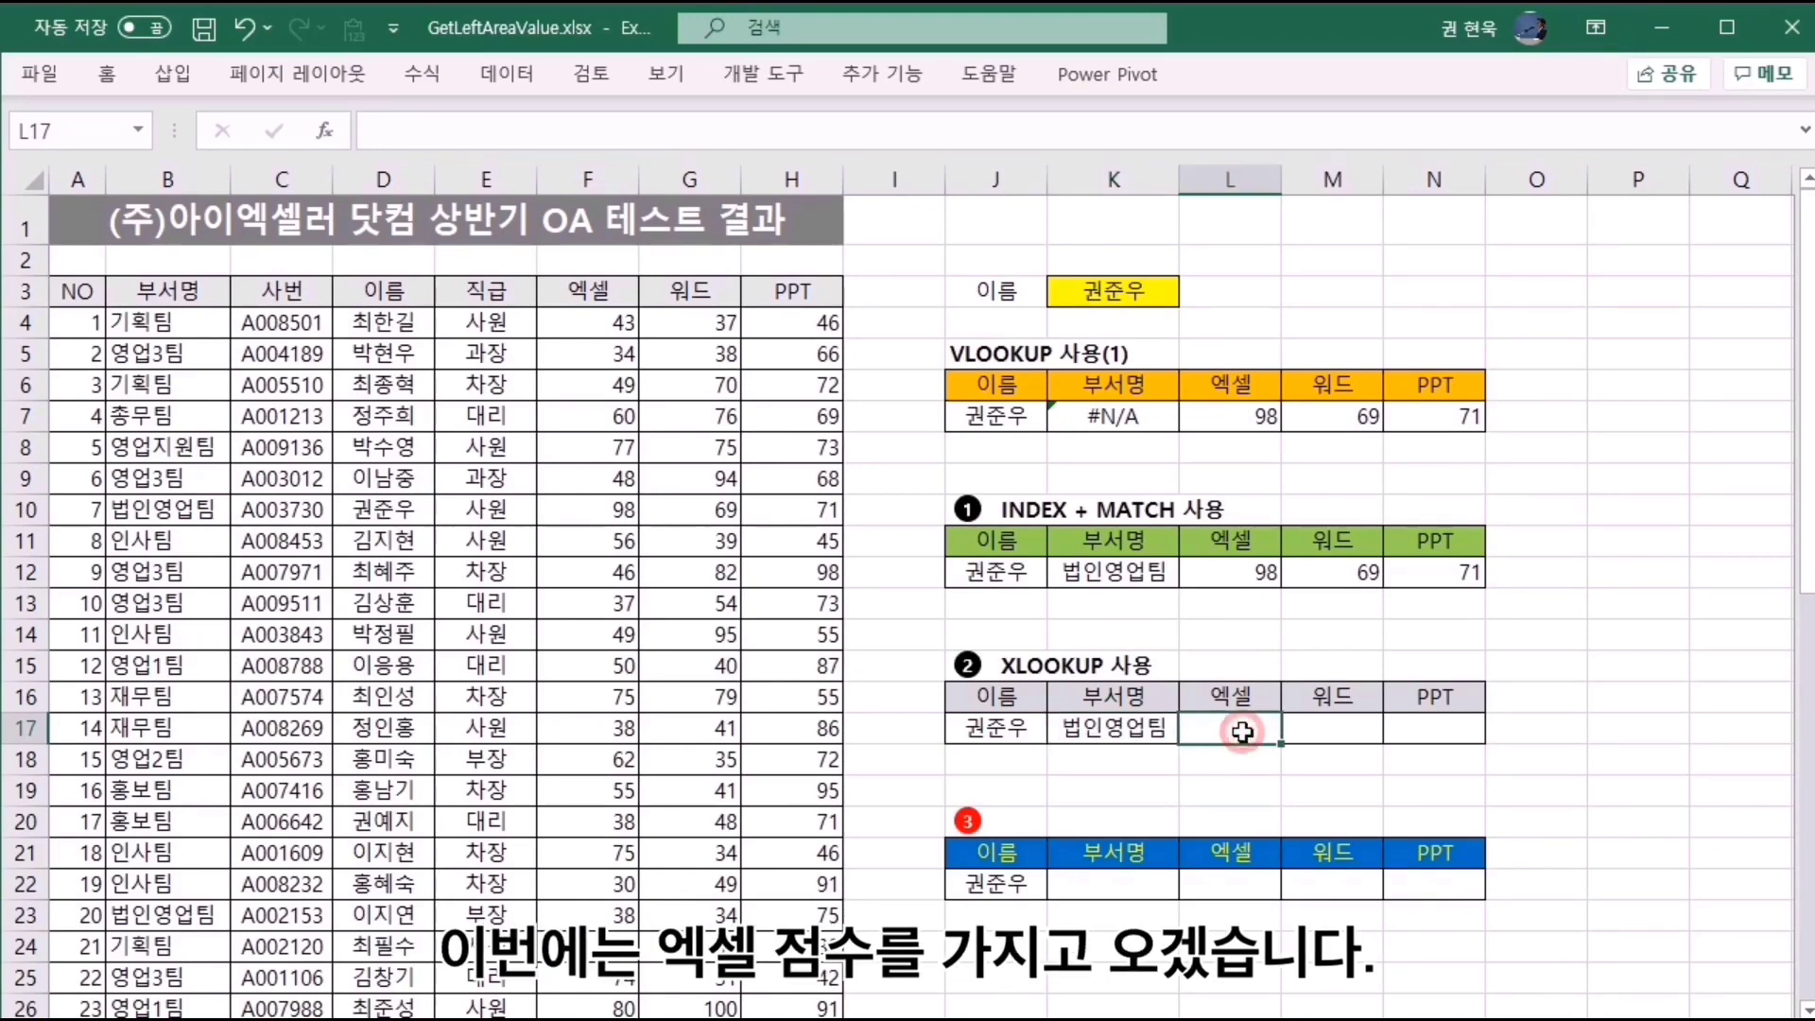
pyautogui.write('=')
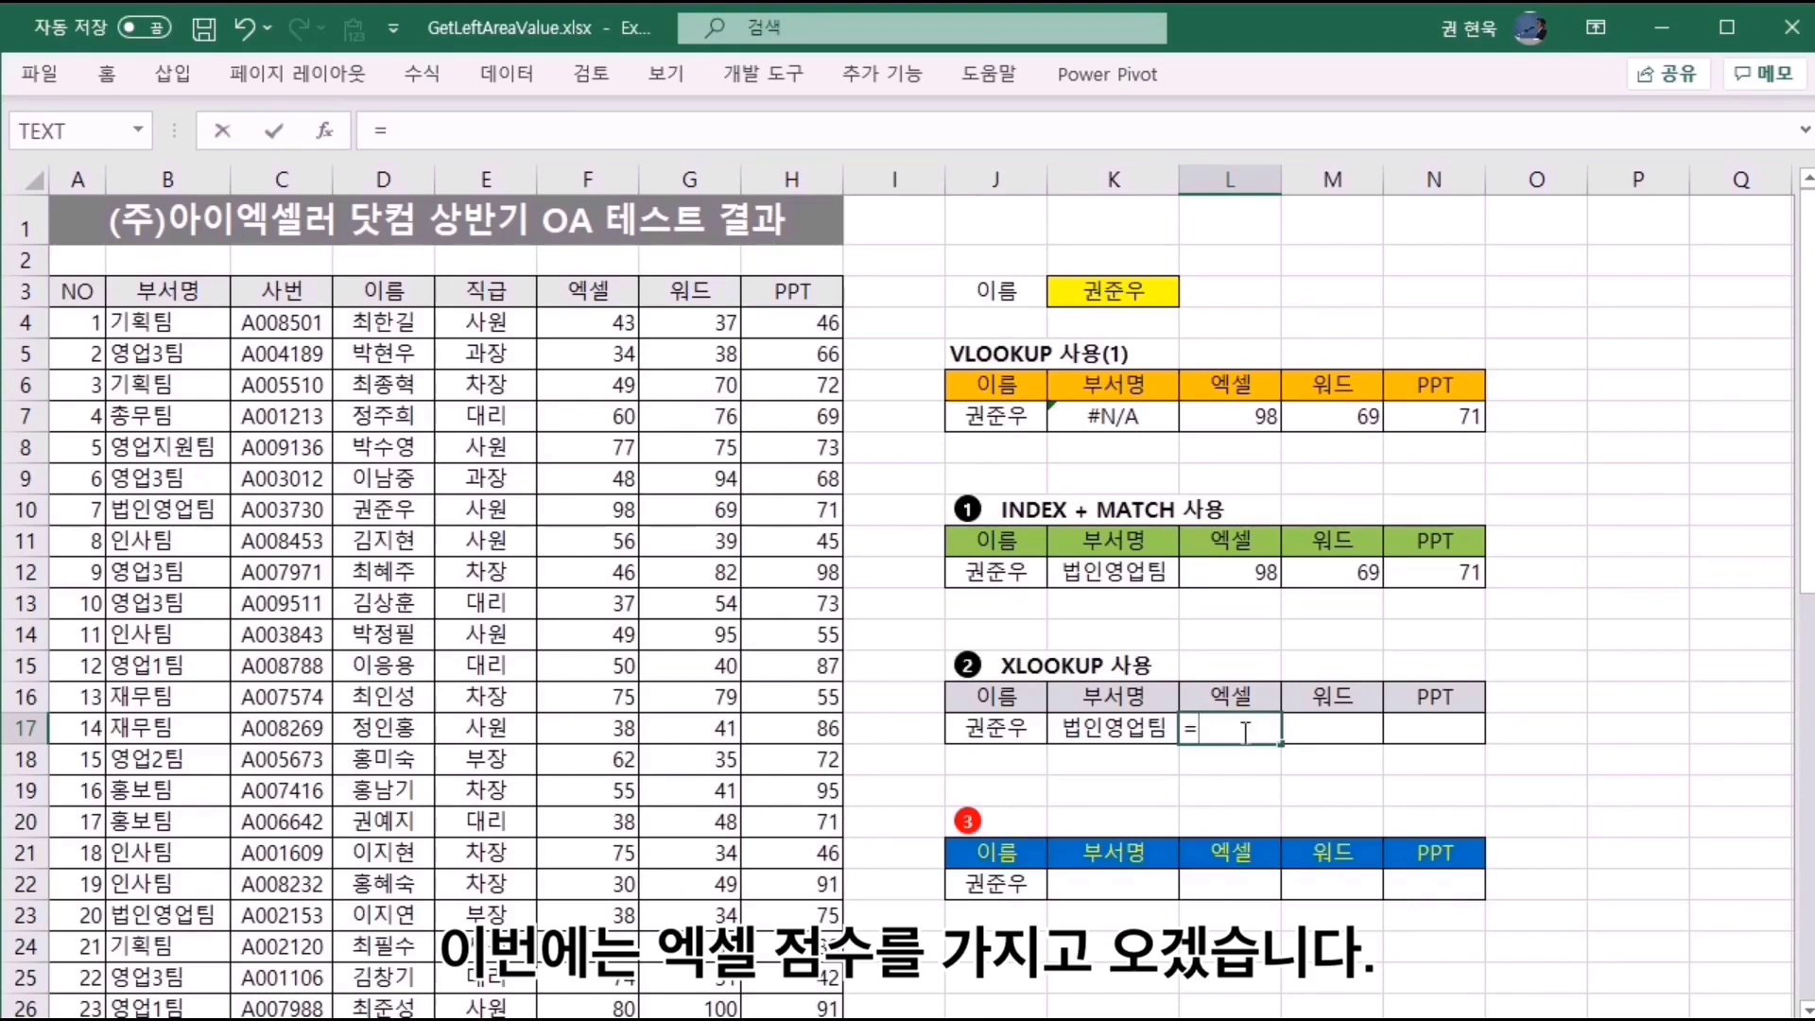
pyautogui.press('Escape')
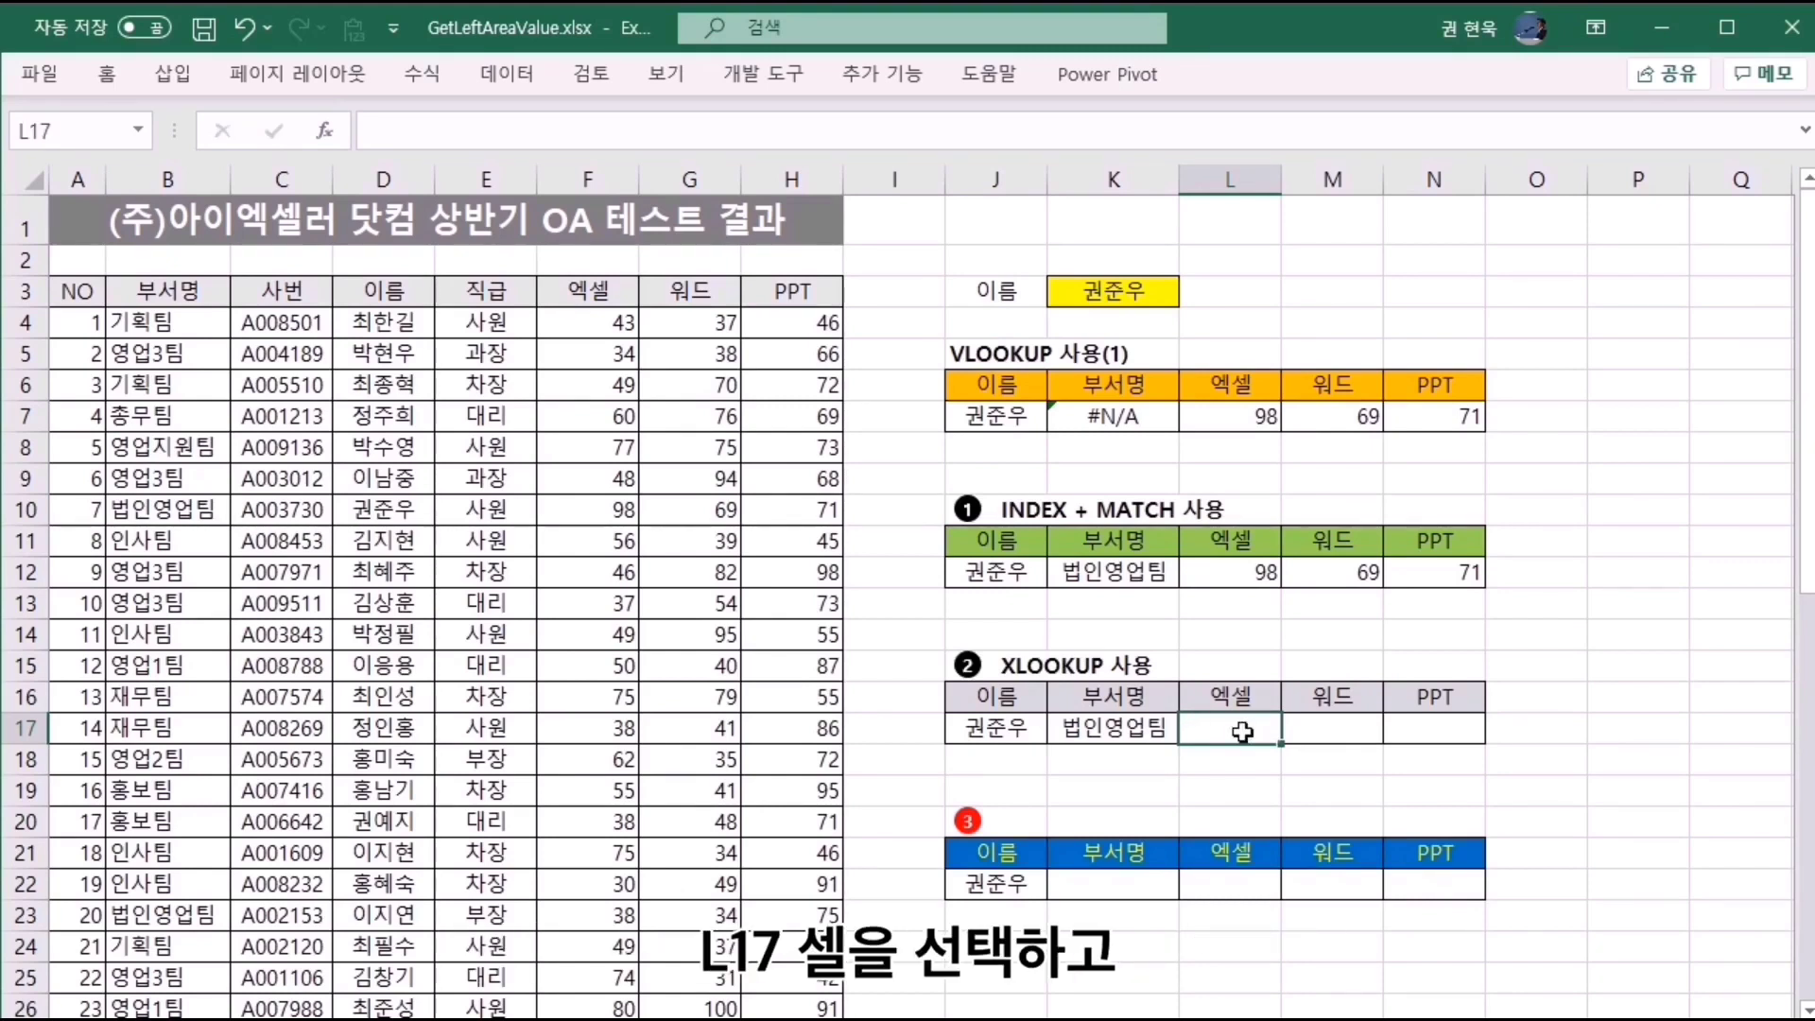
pyautogui.write('=')
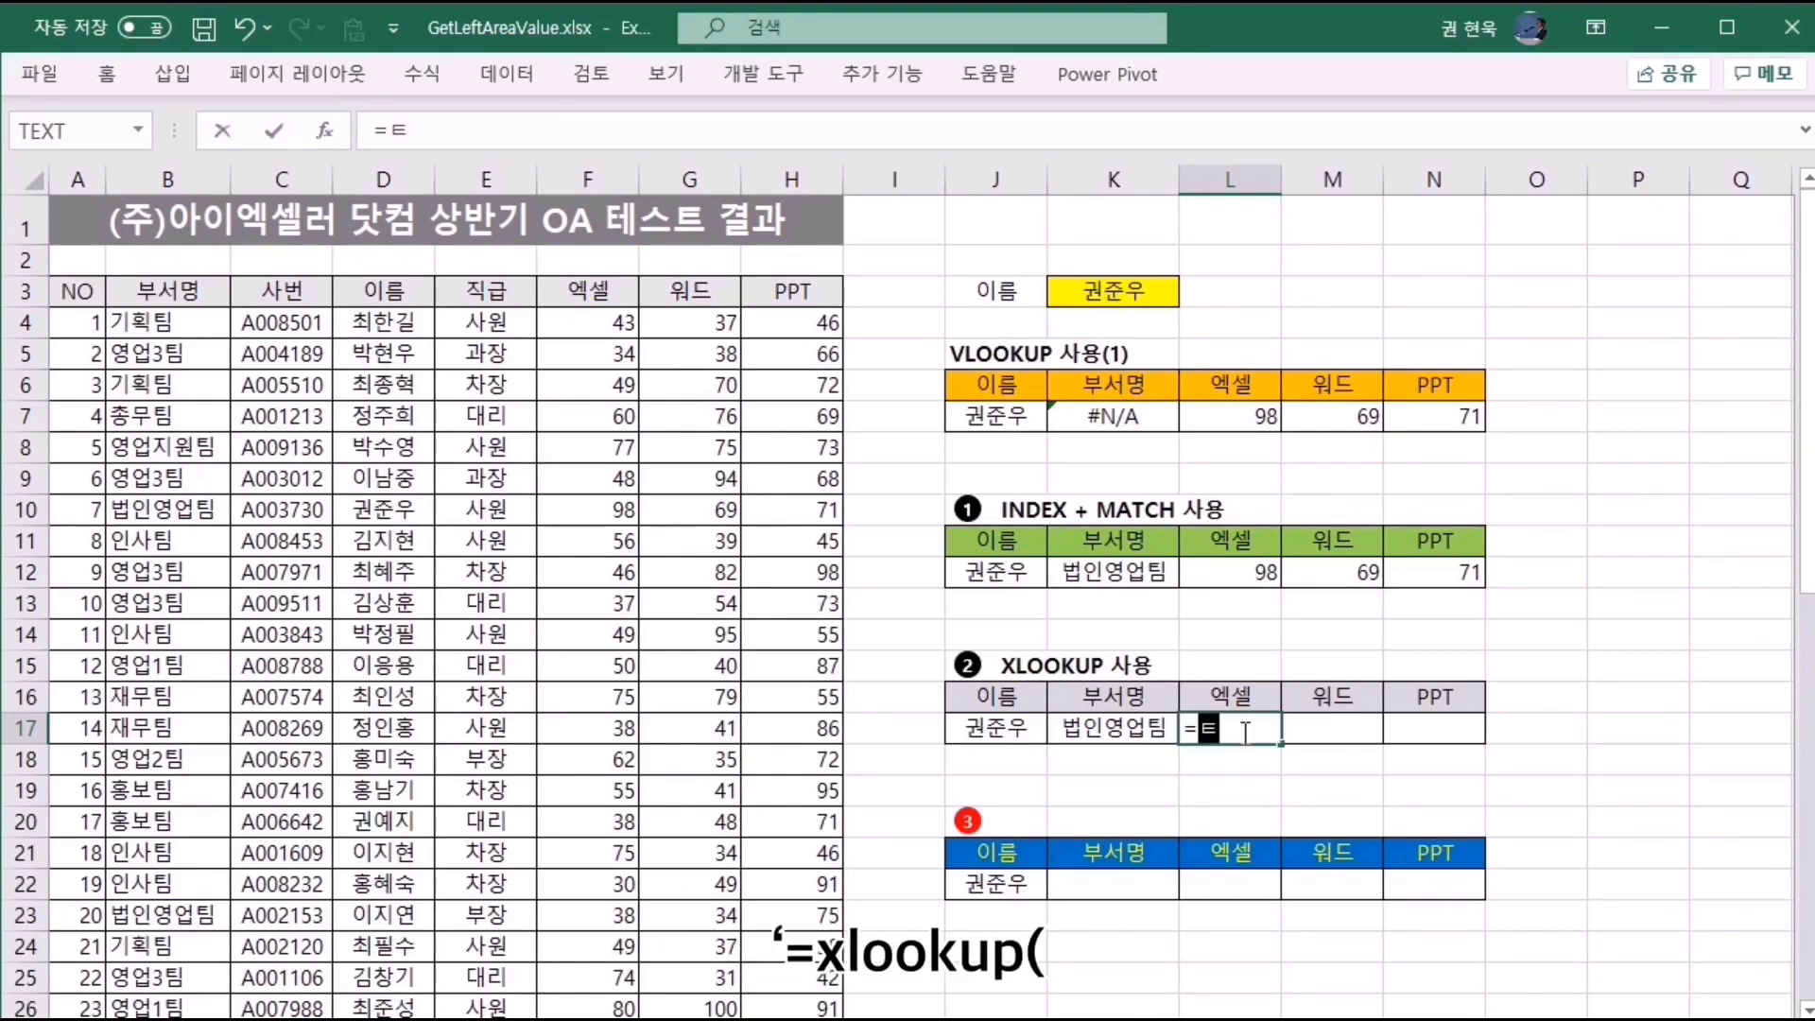
pyautogui.write('xlo')
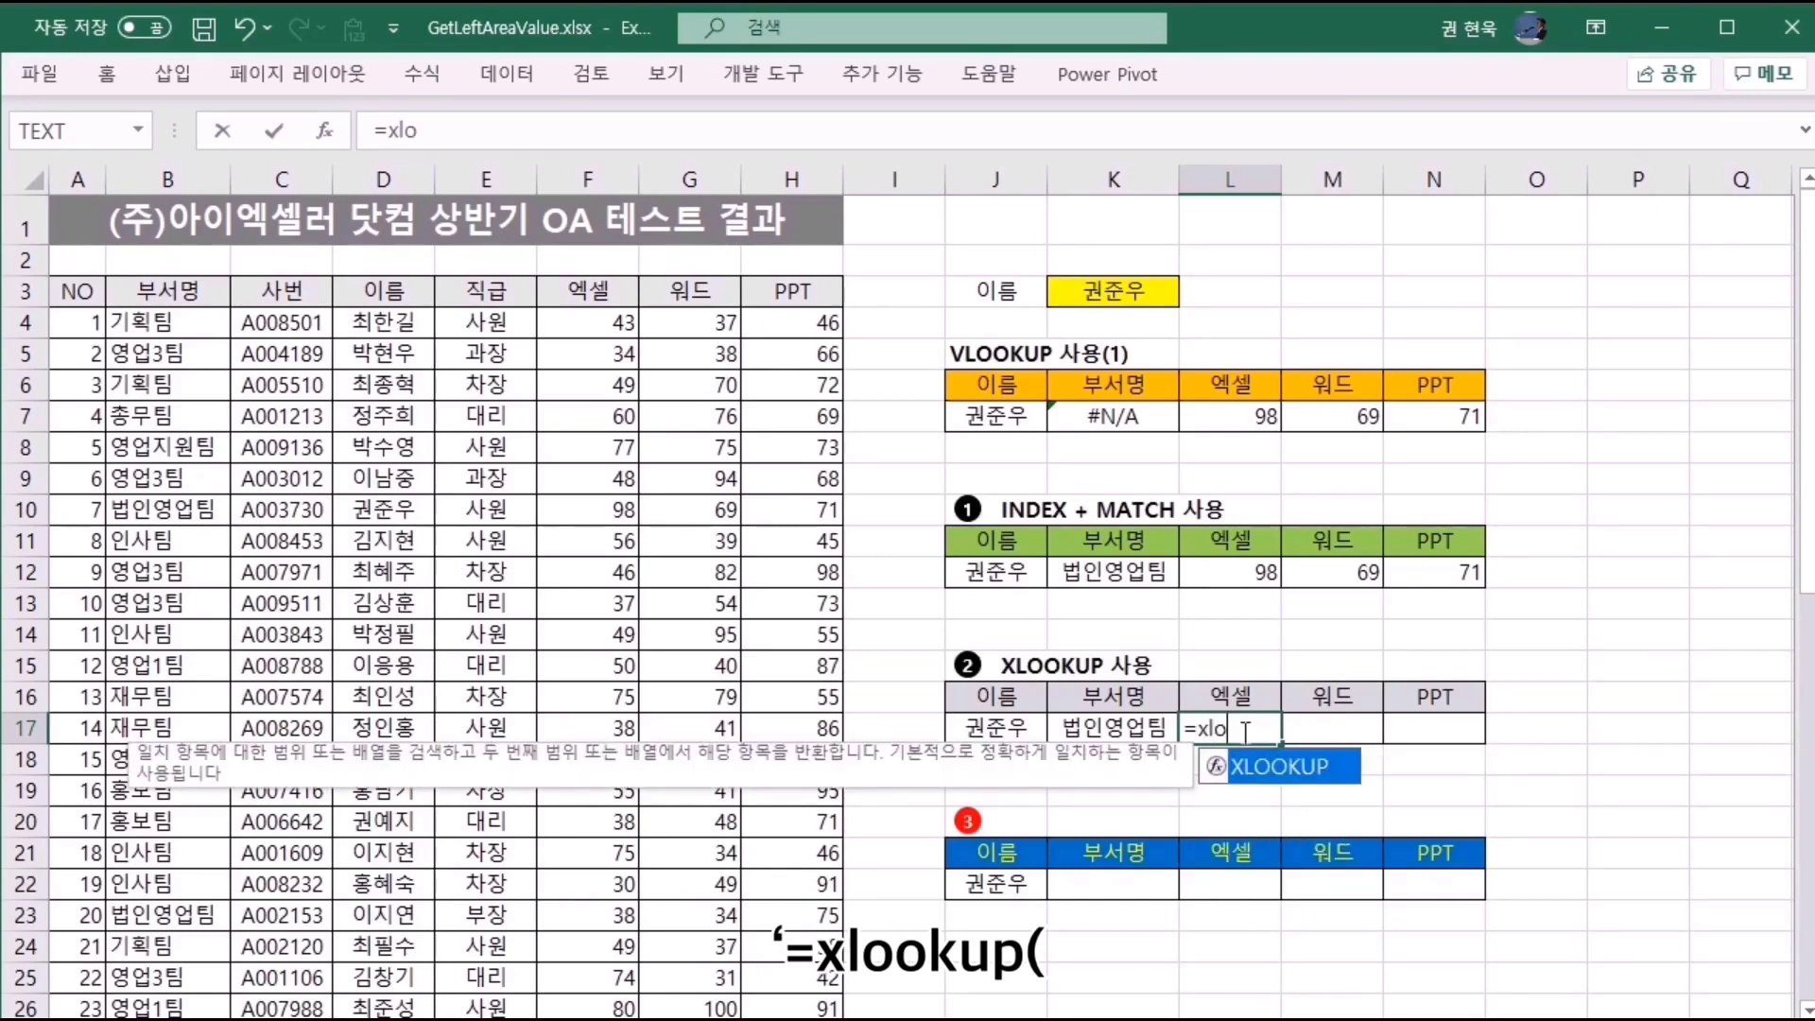
pyautogui.write('okup(')
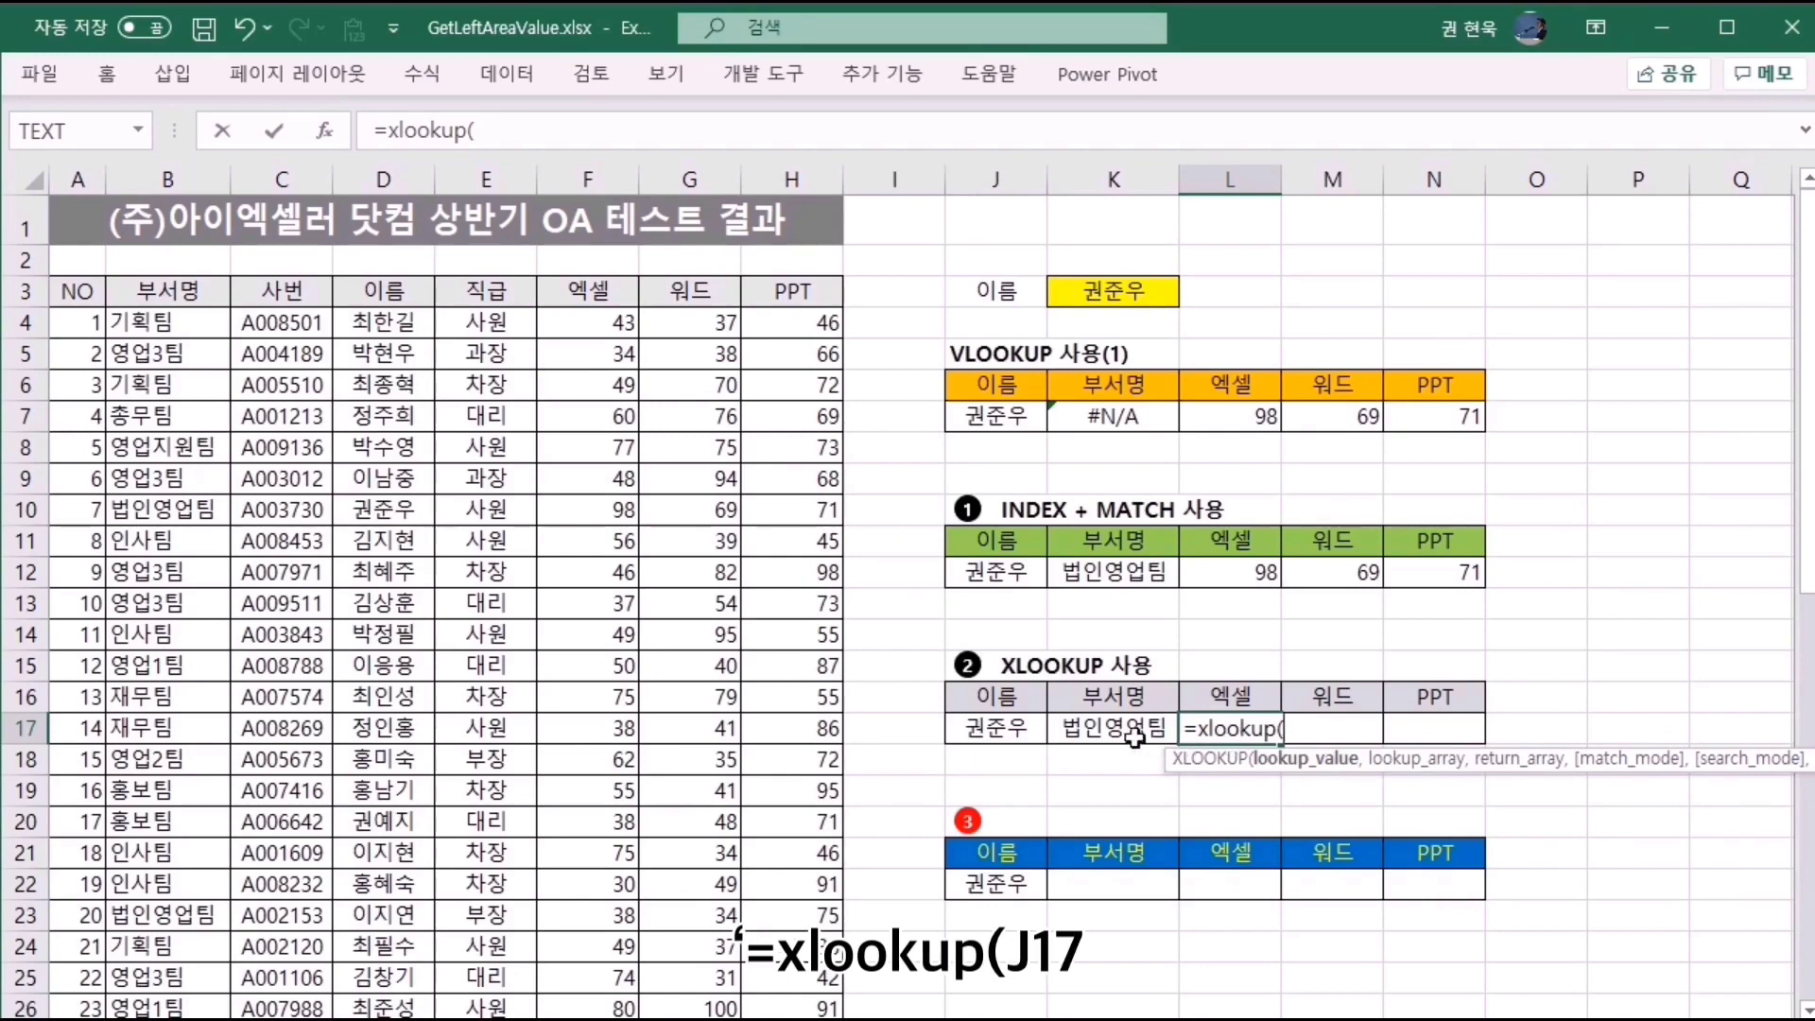
pyautogui.click(1016, 729)
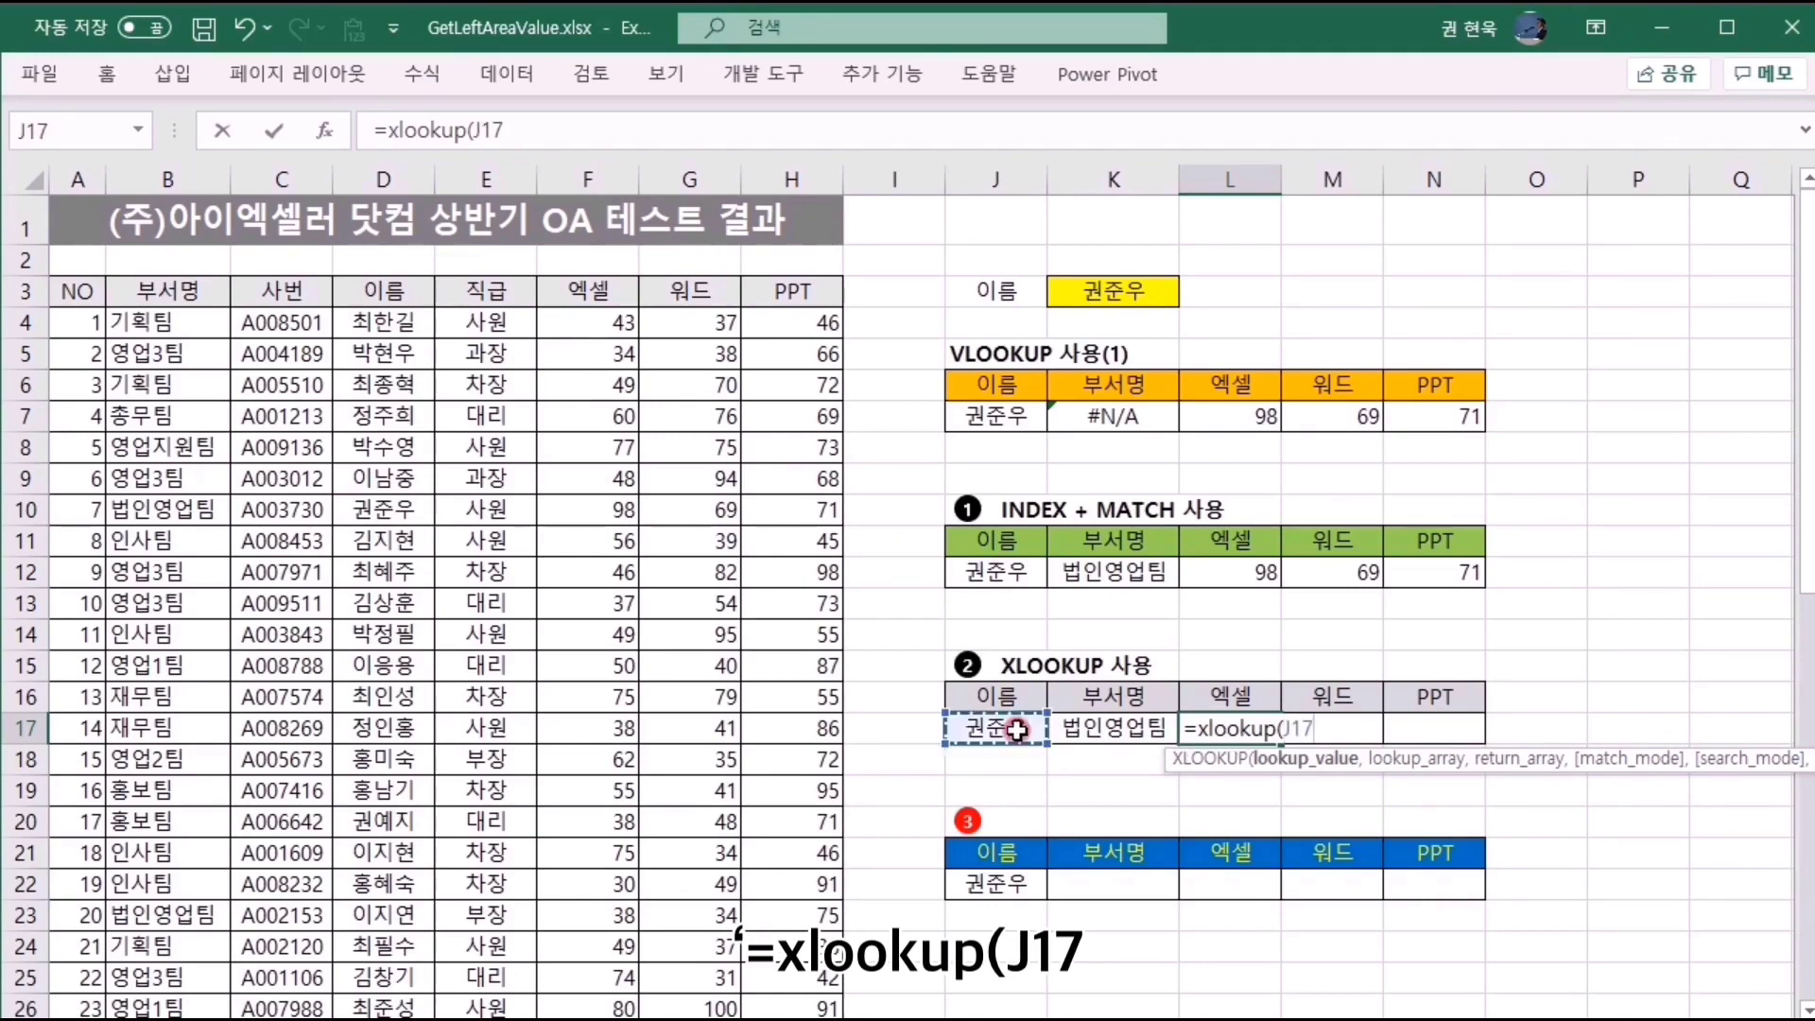
pyautogui.write(',')
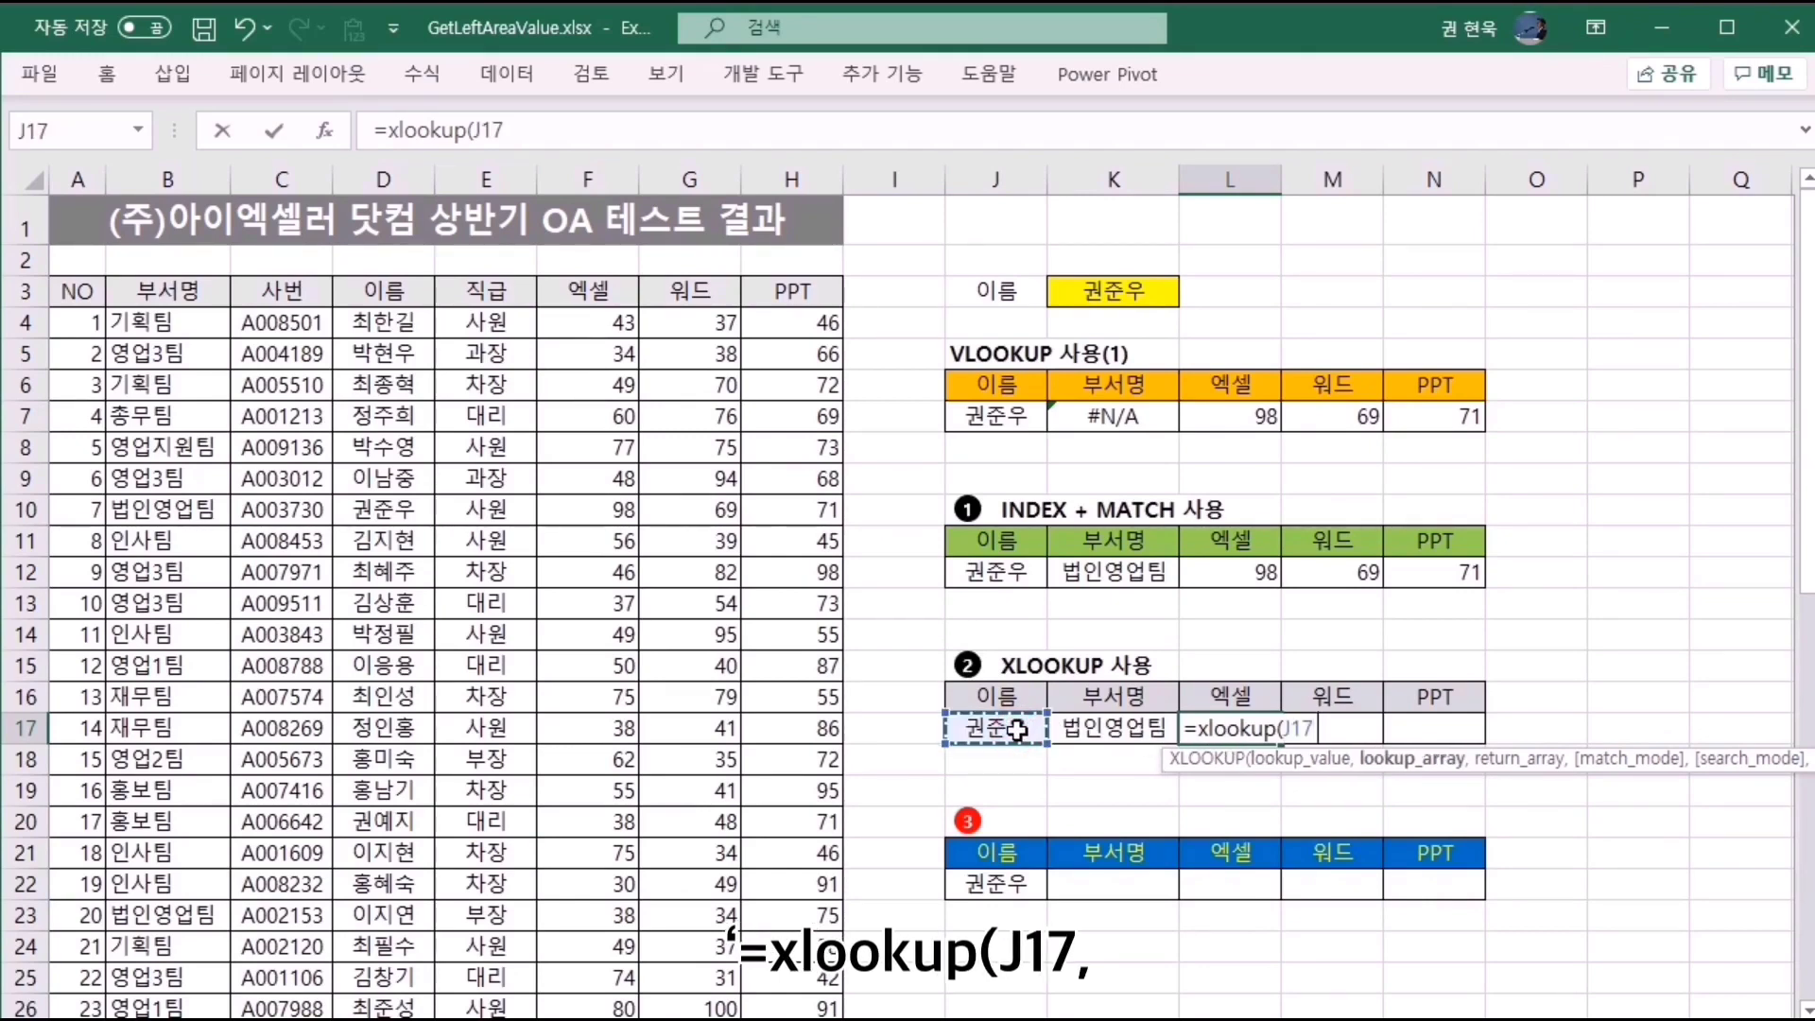
pyautogui.write('이름')
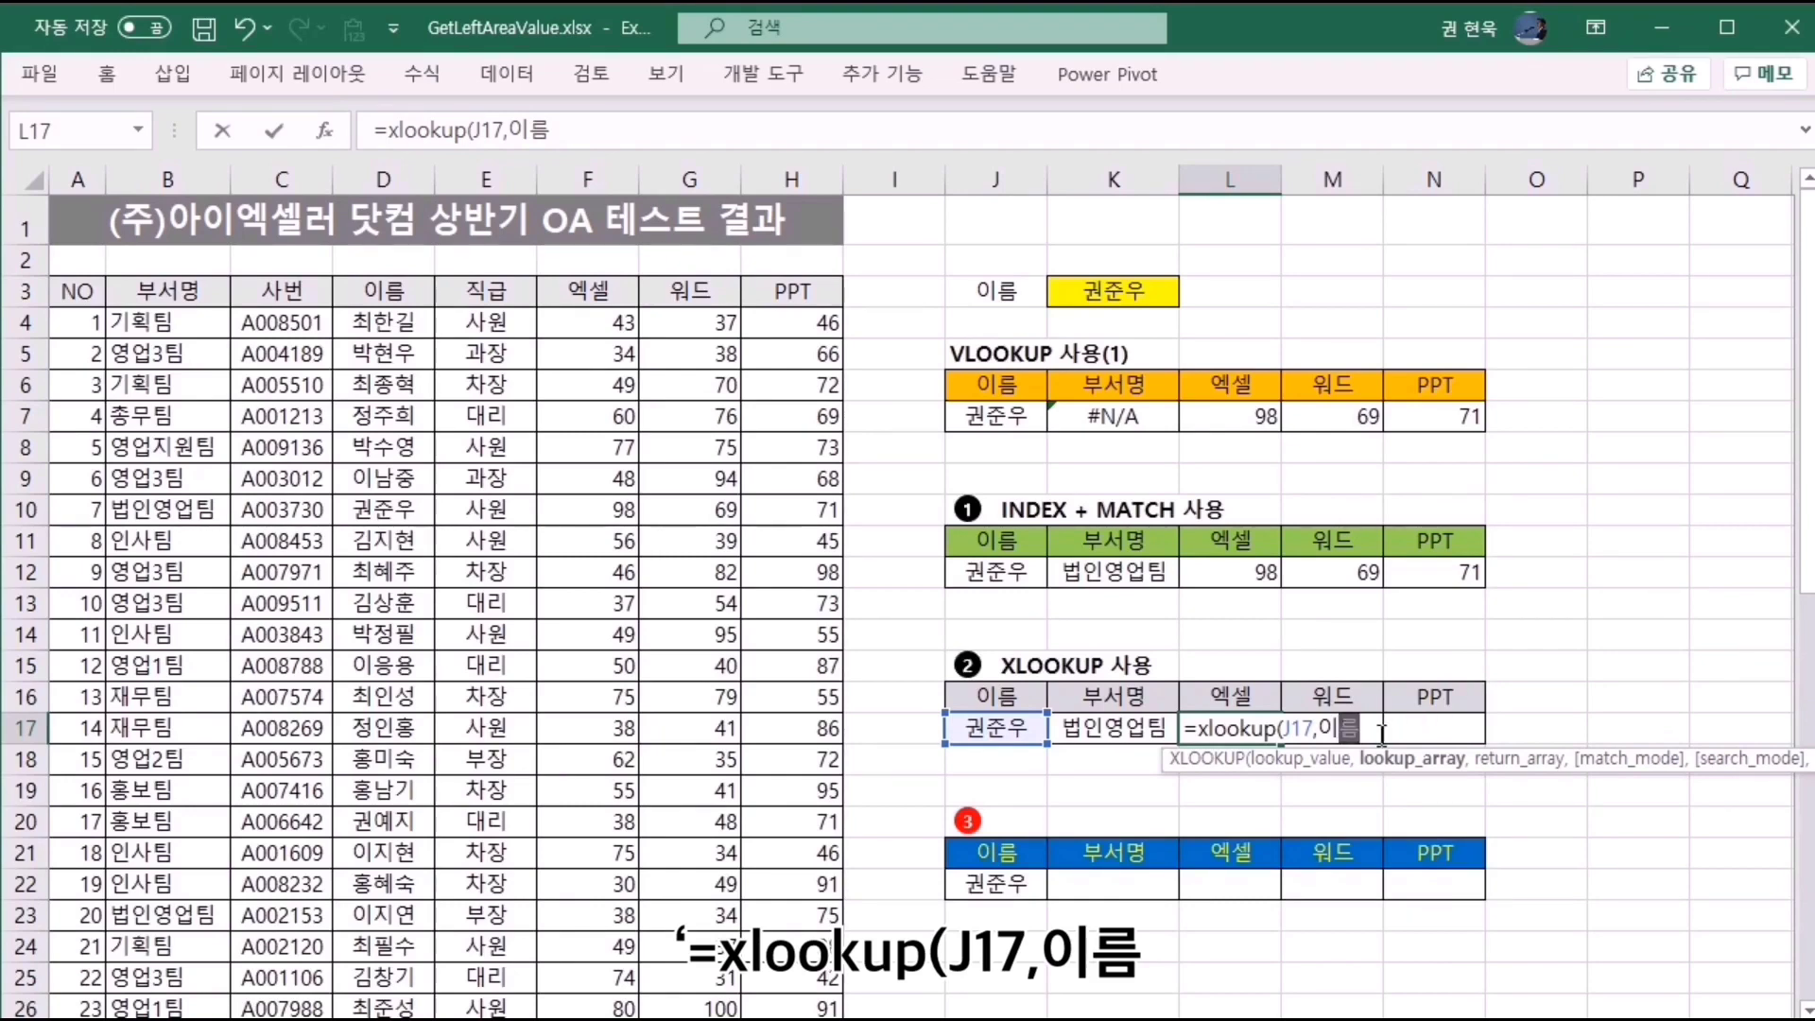
pyautogui.write(',')
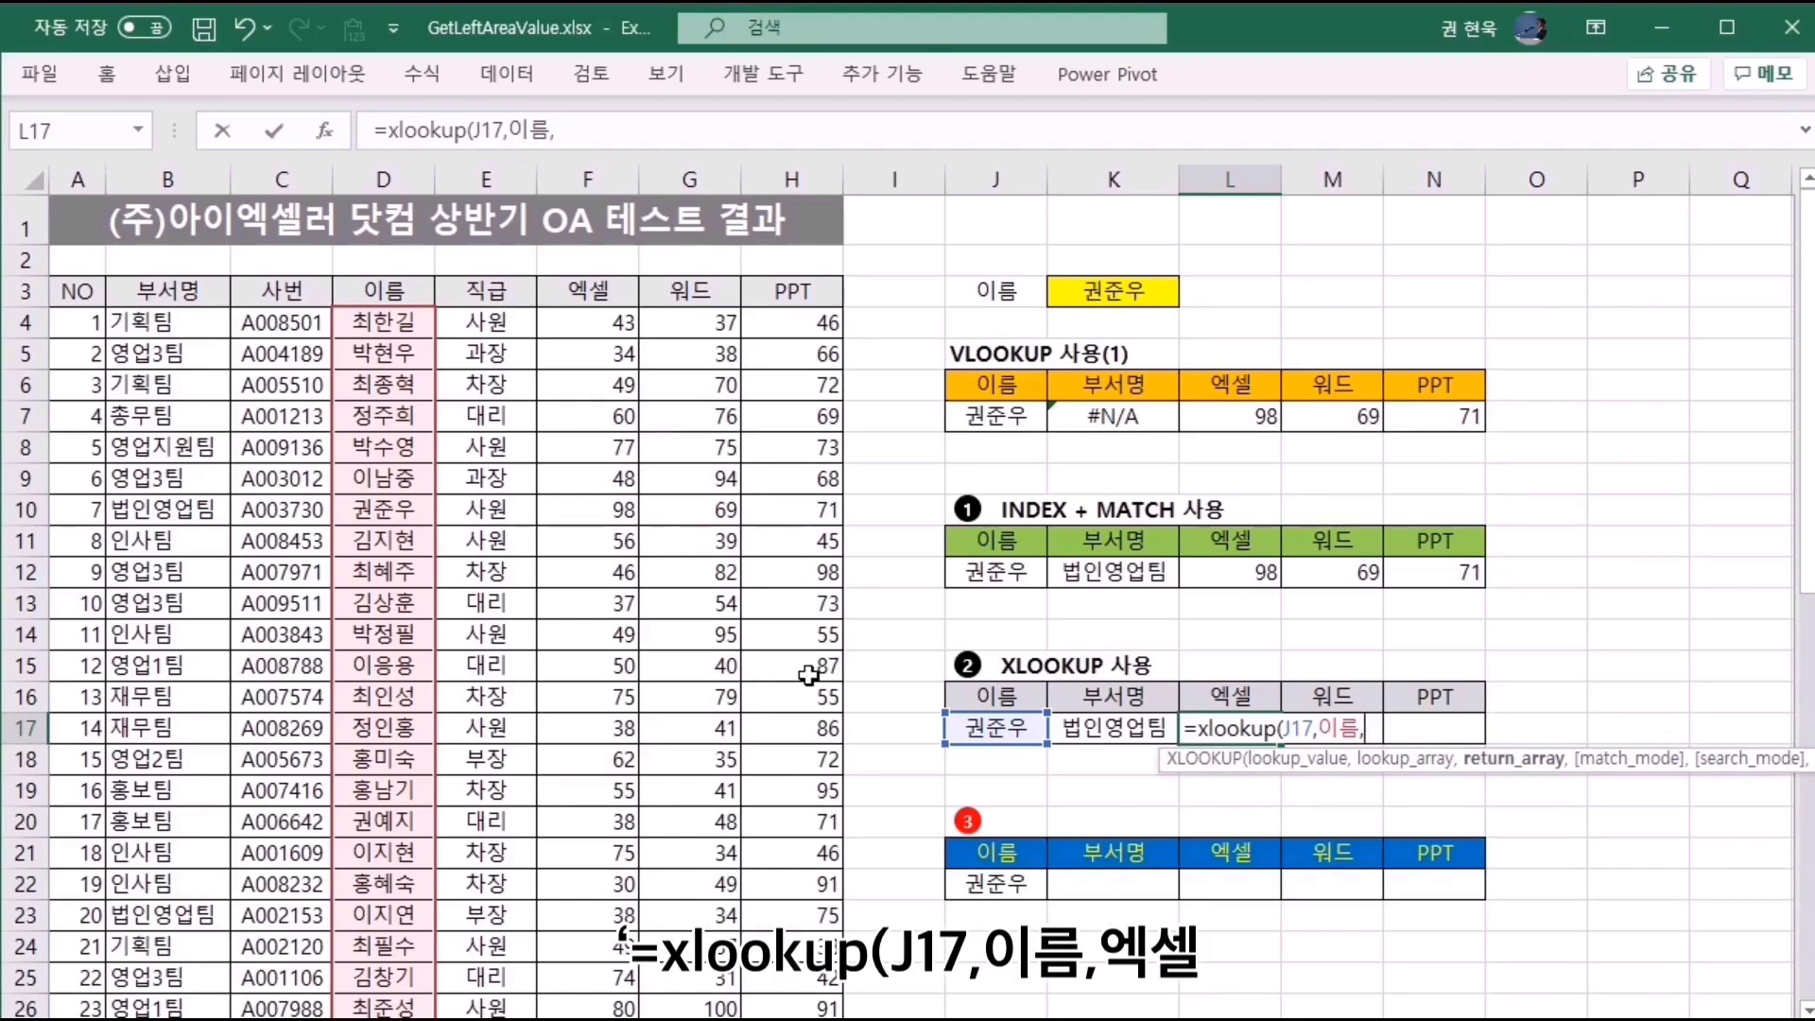
pyautogui.write('엑셀')
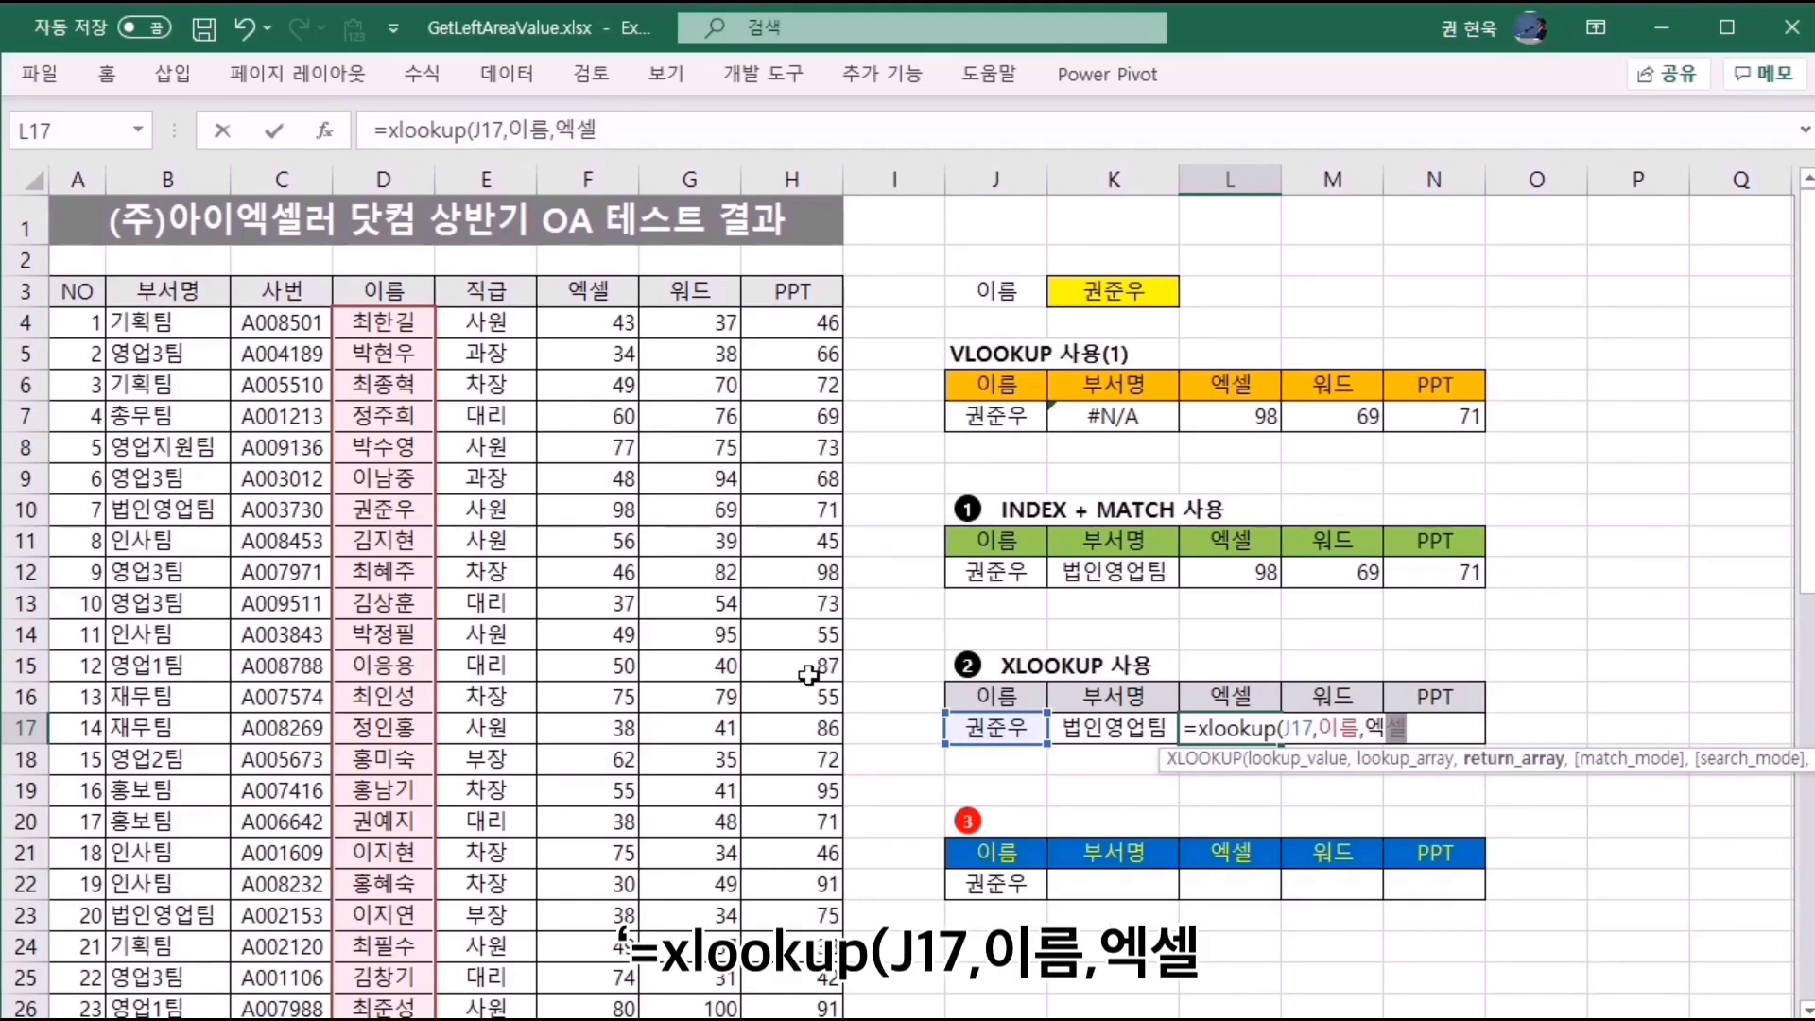
pyautogui.press('Return')
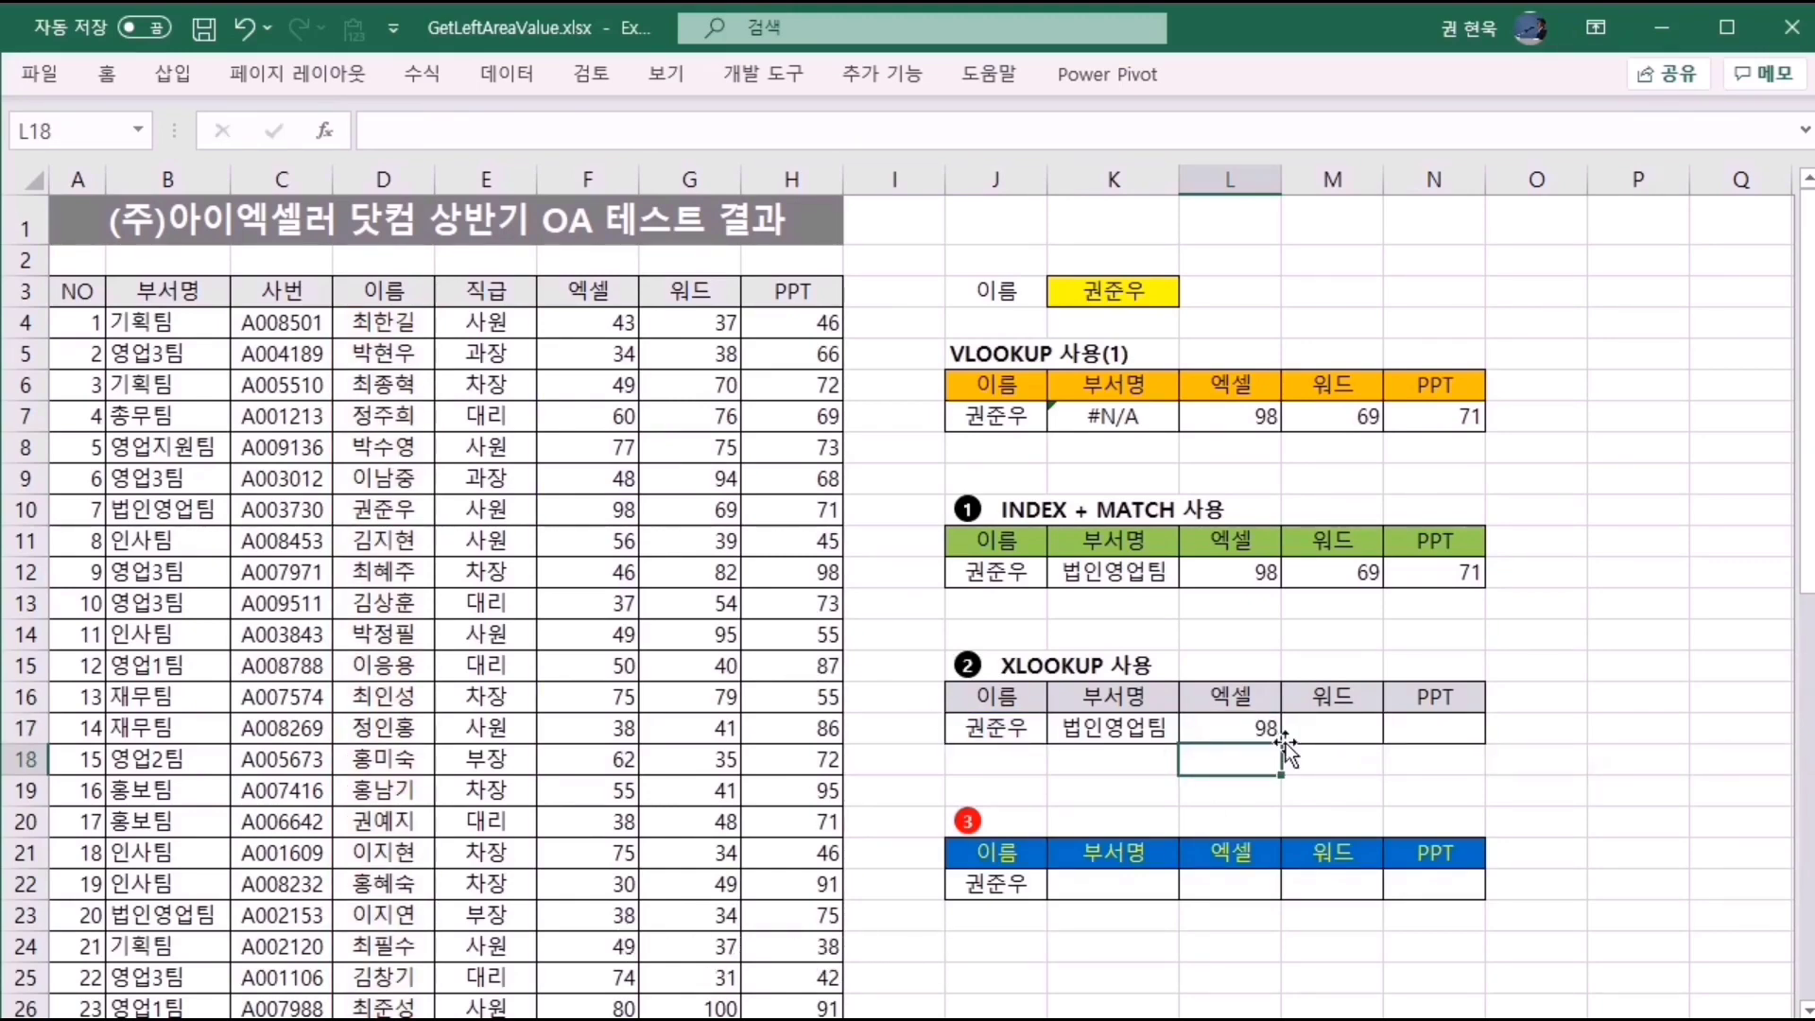
pyautogui.click(1238, 726)
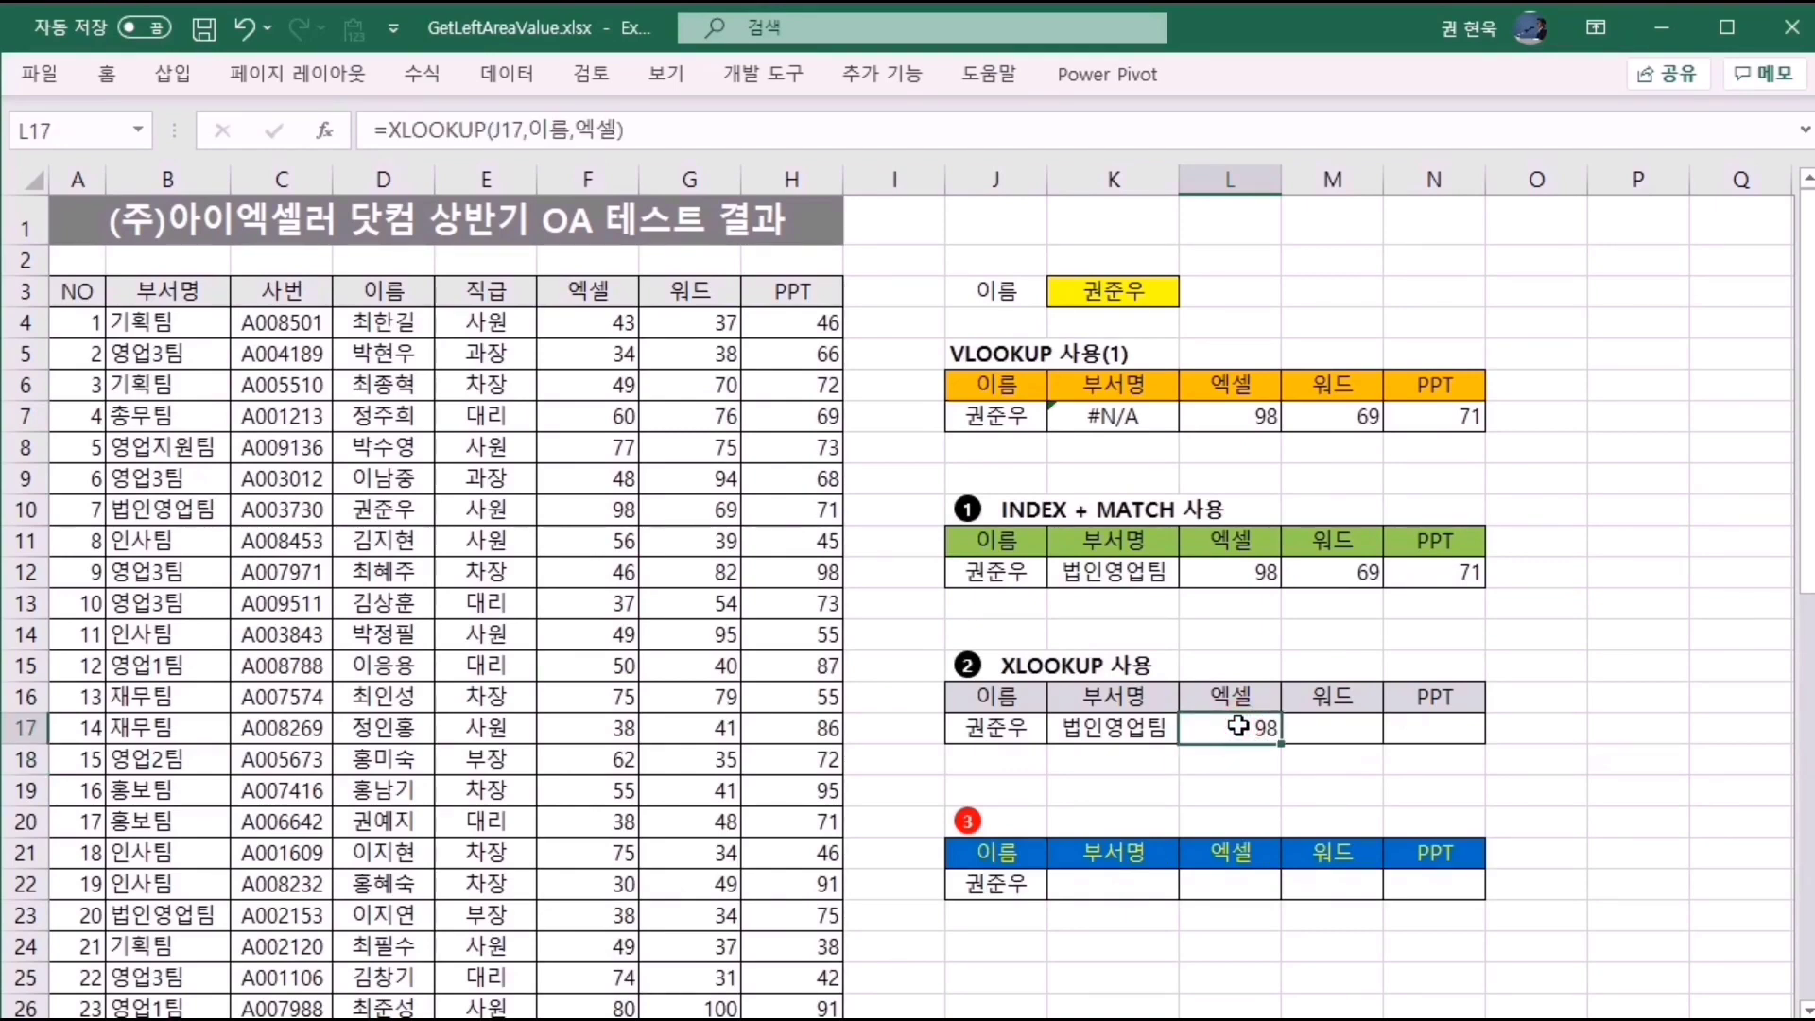
# Fetch the Word score in M17 with the formula =XLOOKUP(J17,이름,워드).
pyautogui.click(1337, 738)
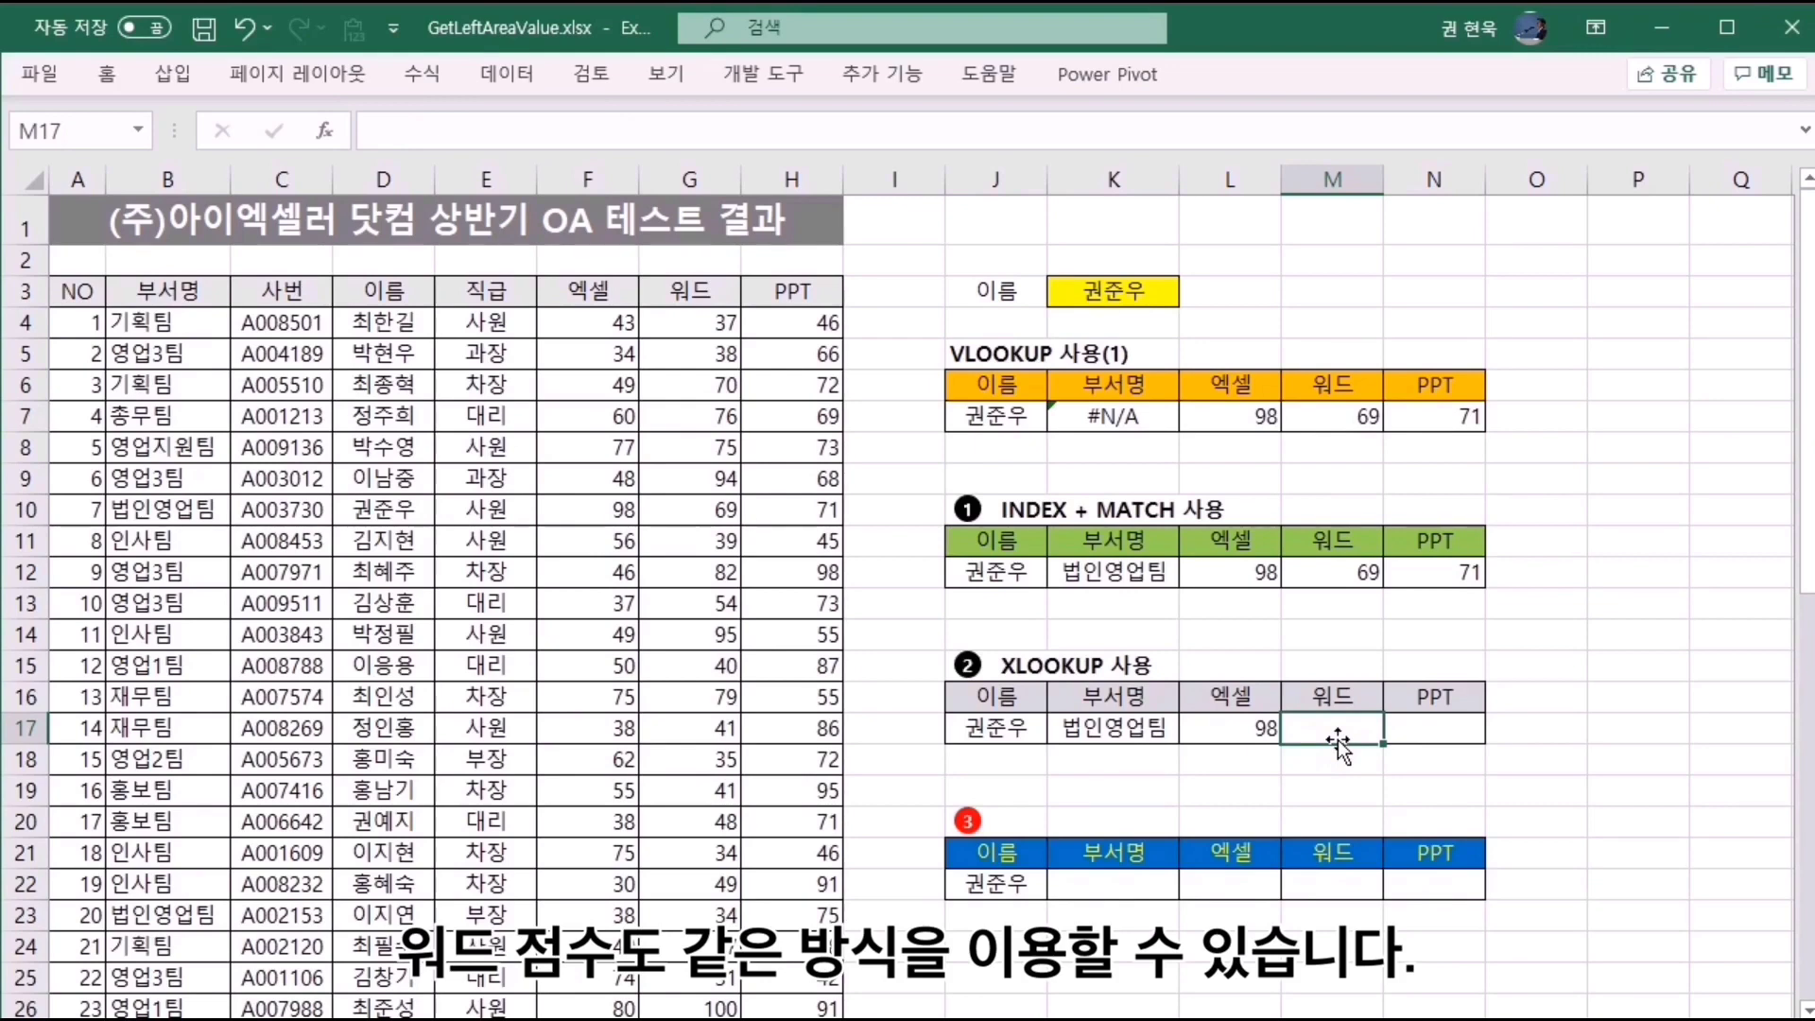
pyautogui.write('=xl')
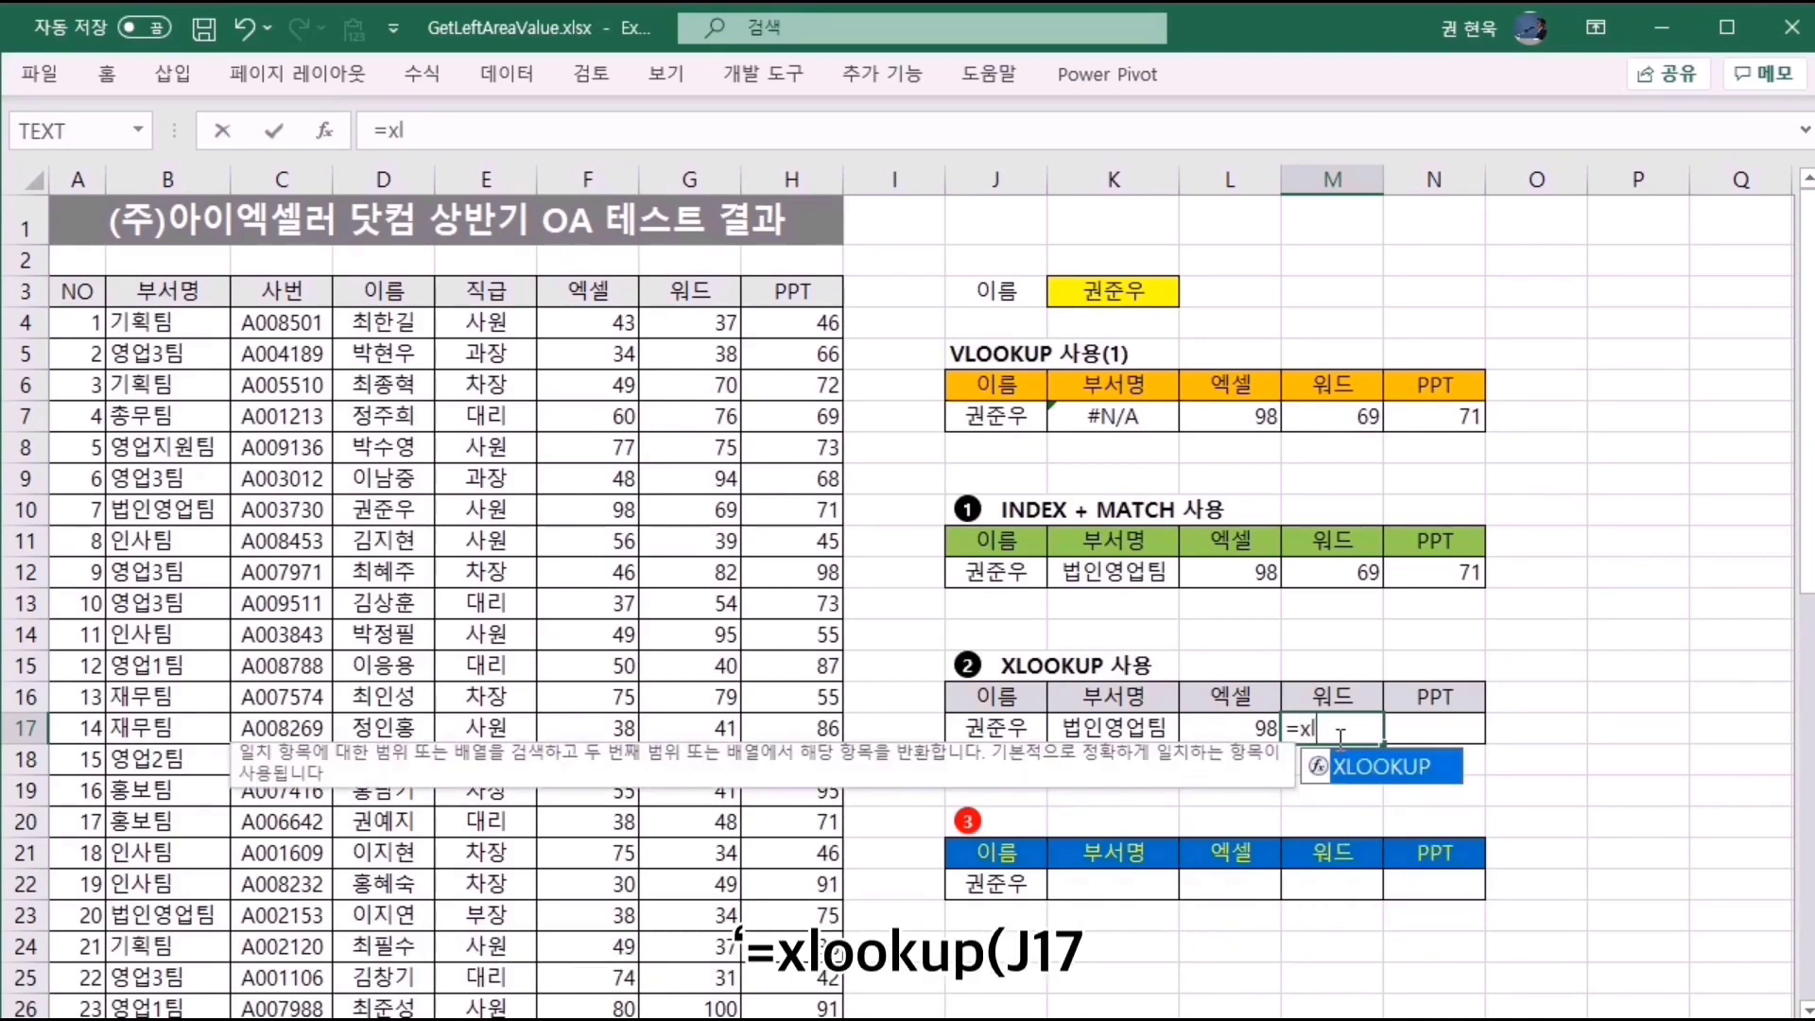
pyautogui.write('ookup(')
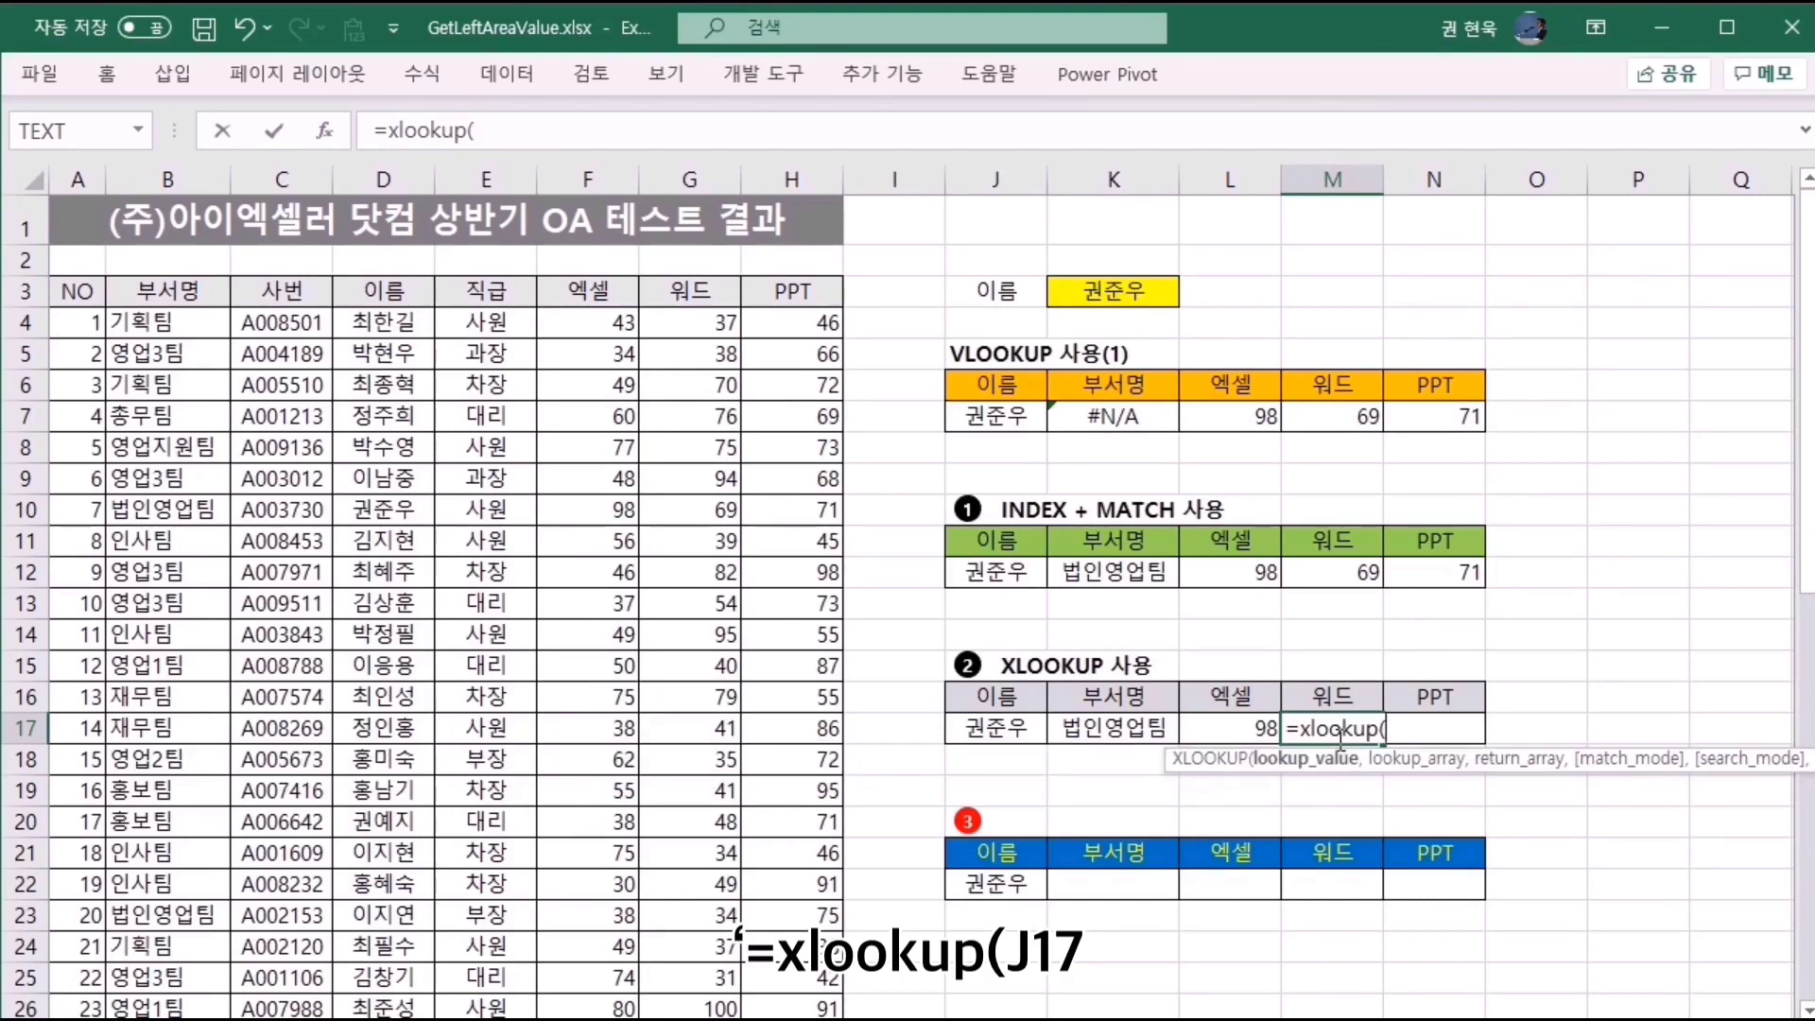
pyautogui.click(992, 727)
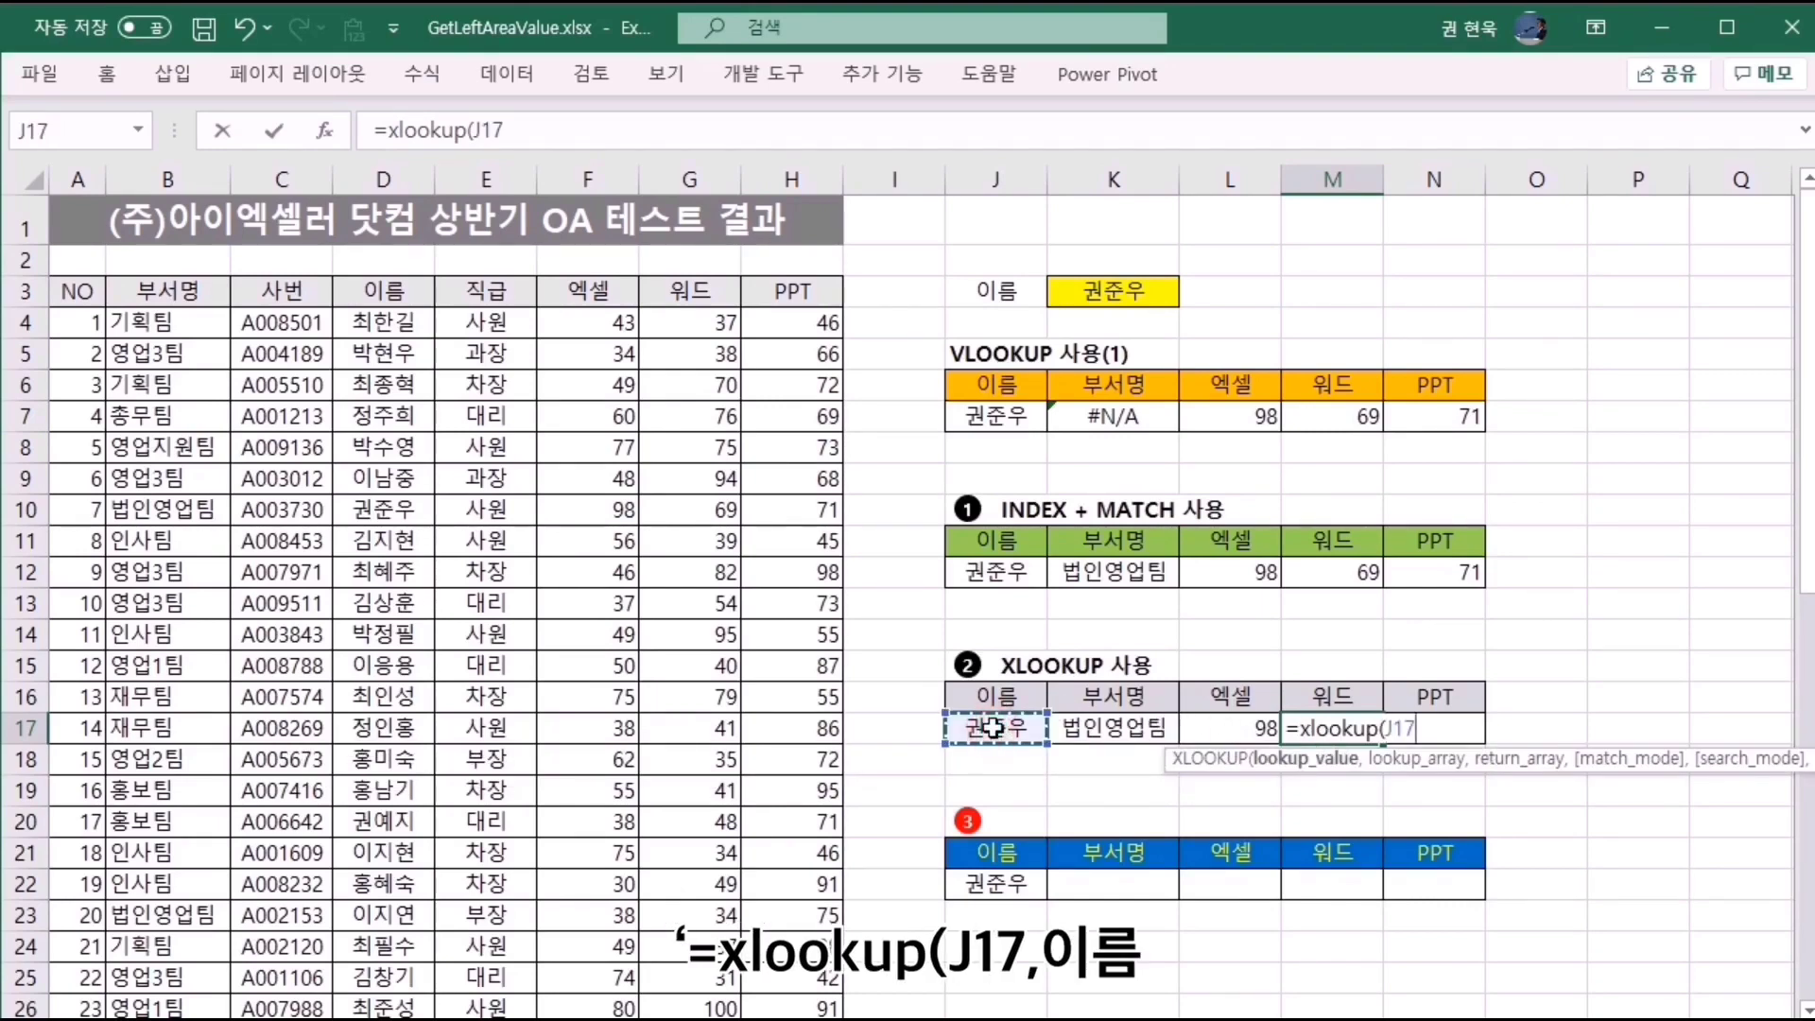
pyautogui.write(',이름')
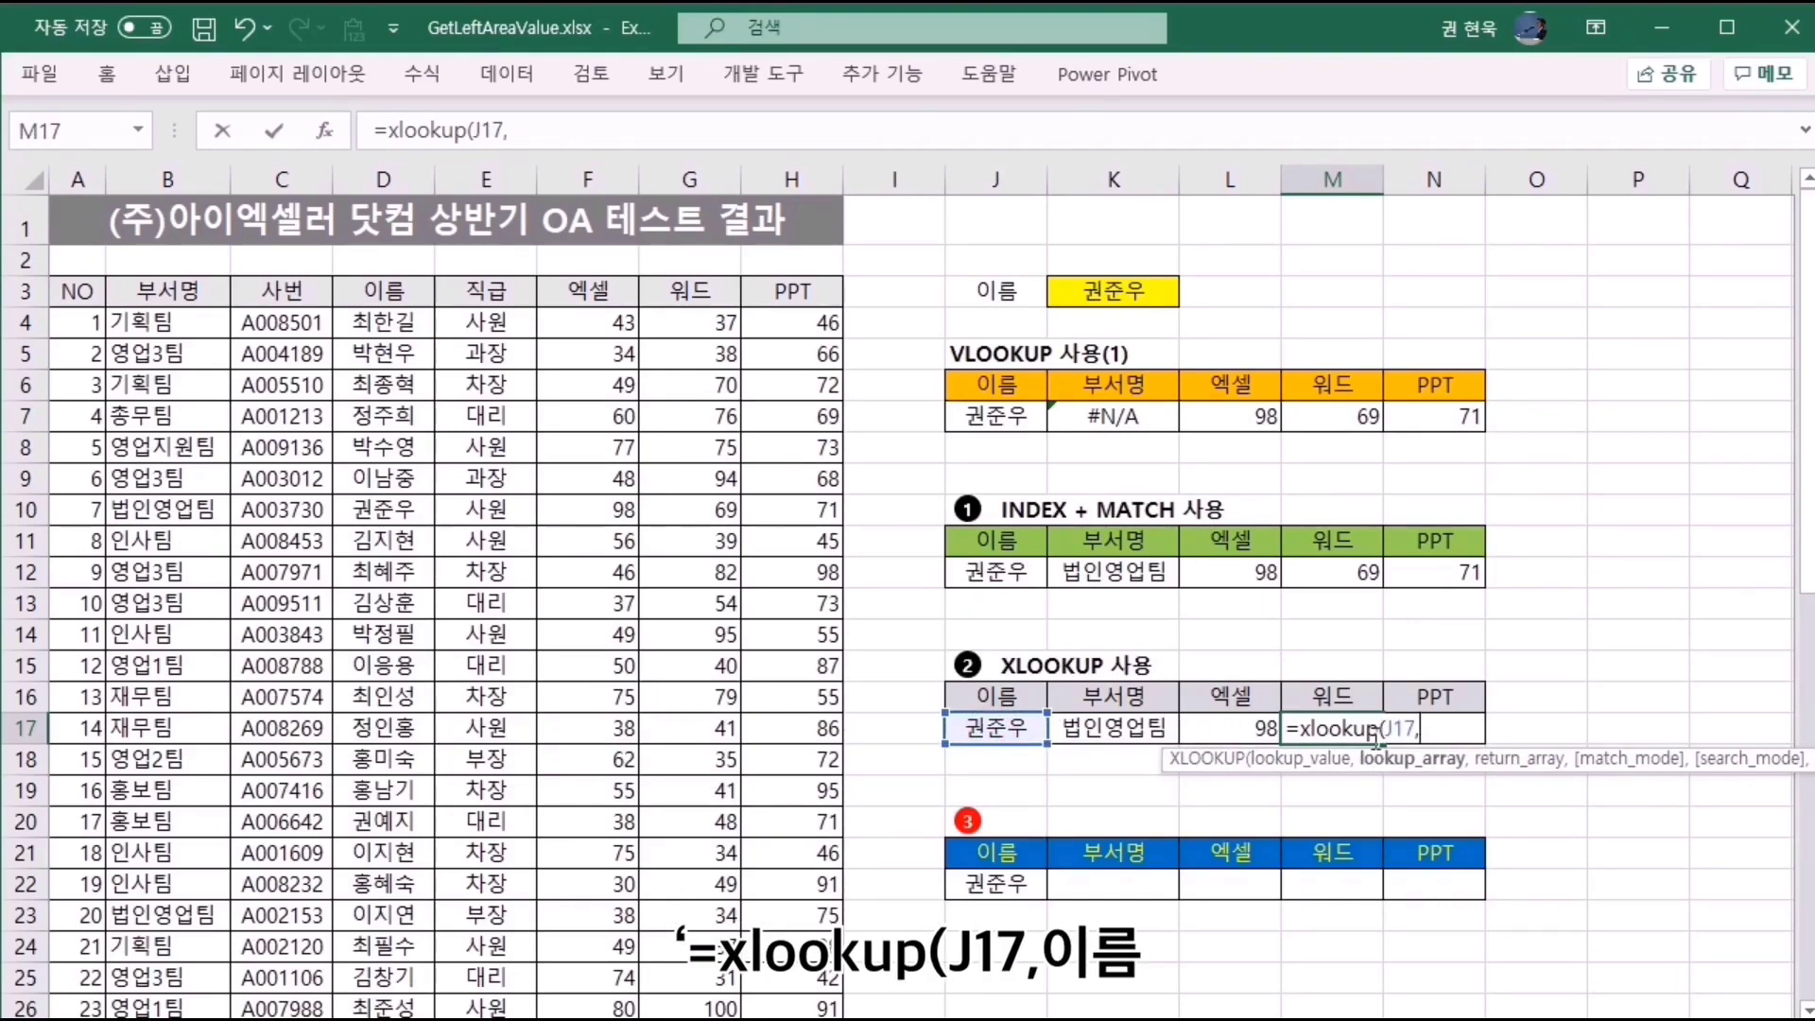
pyautogui.write(',')
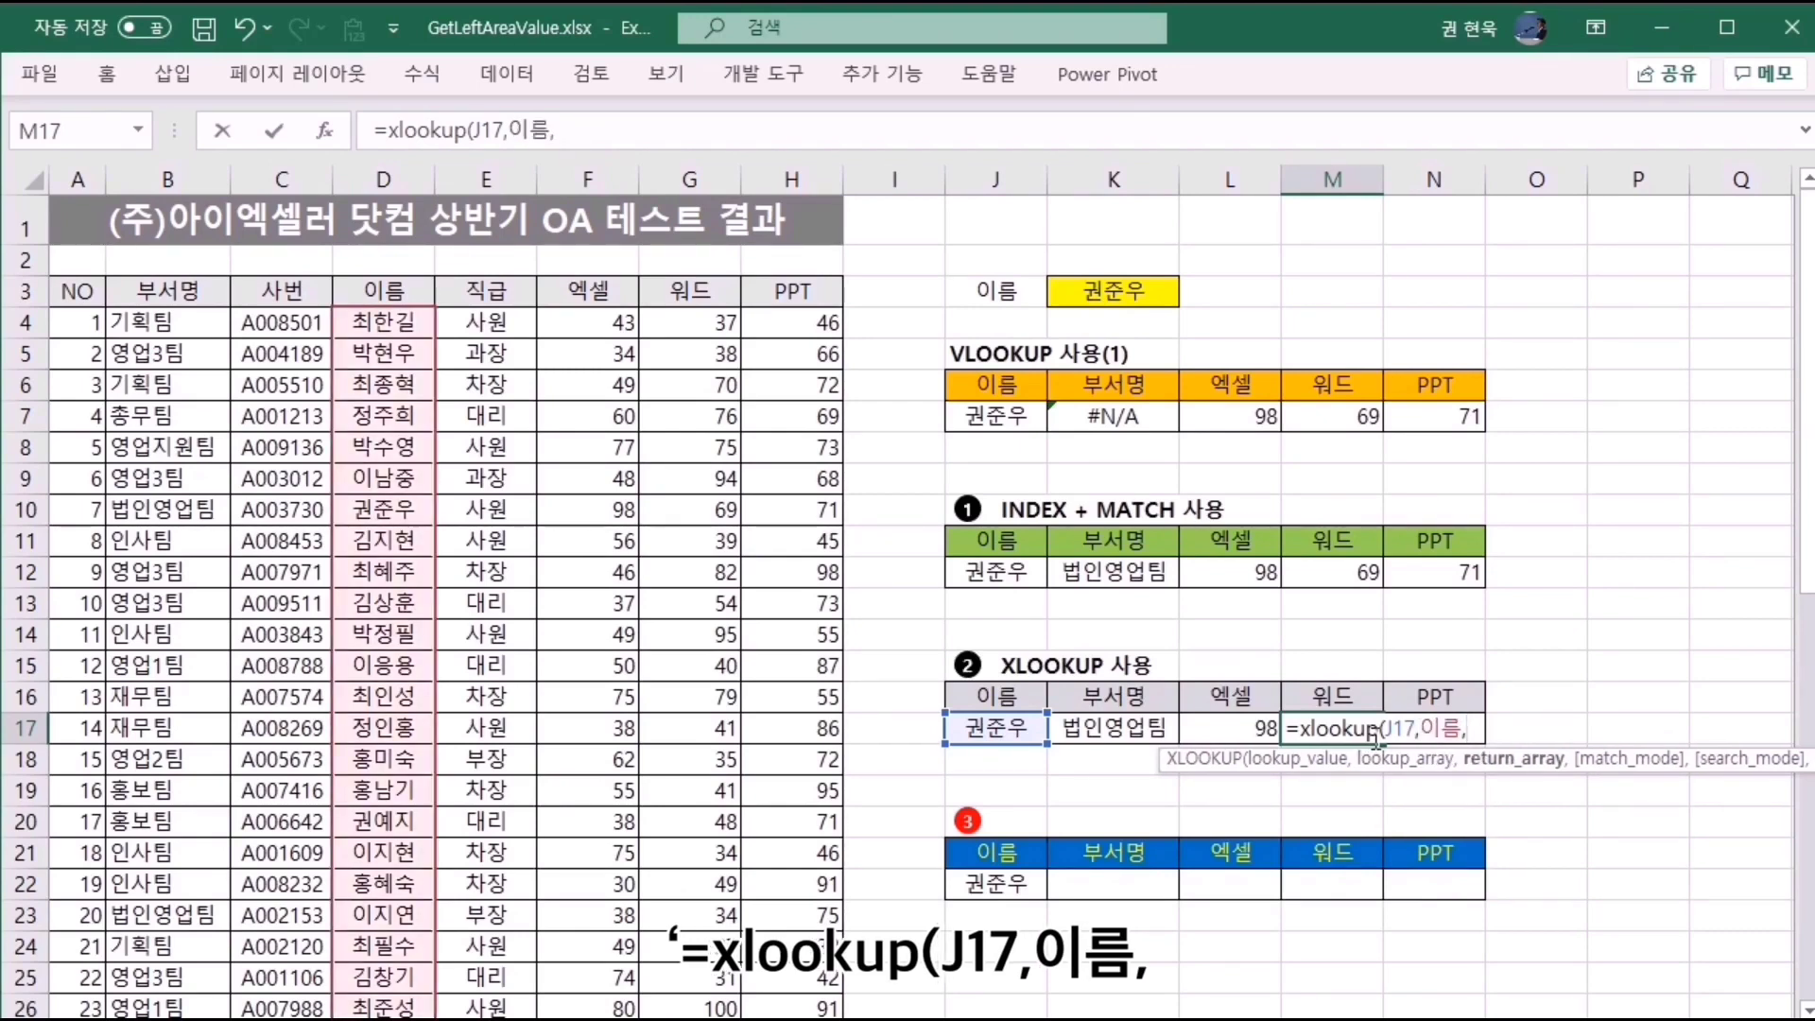
pyautogui.write('워드')
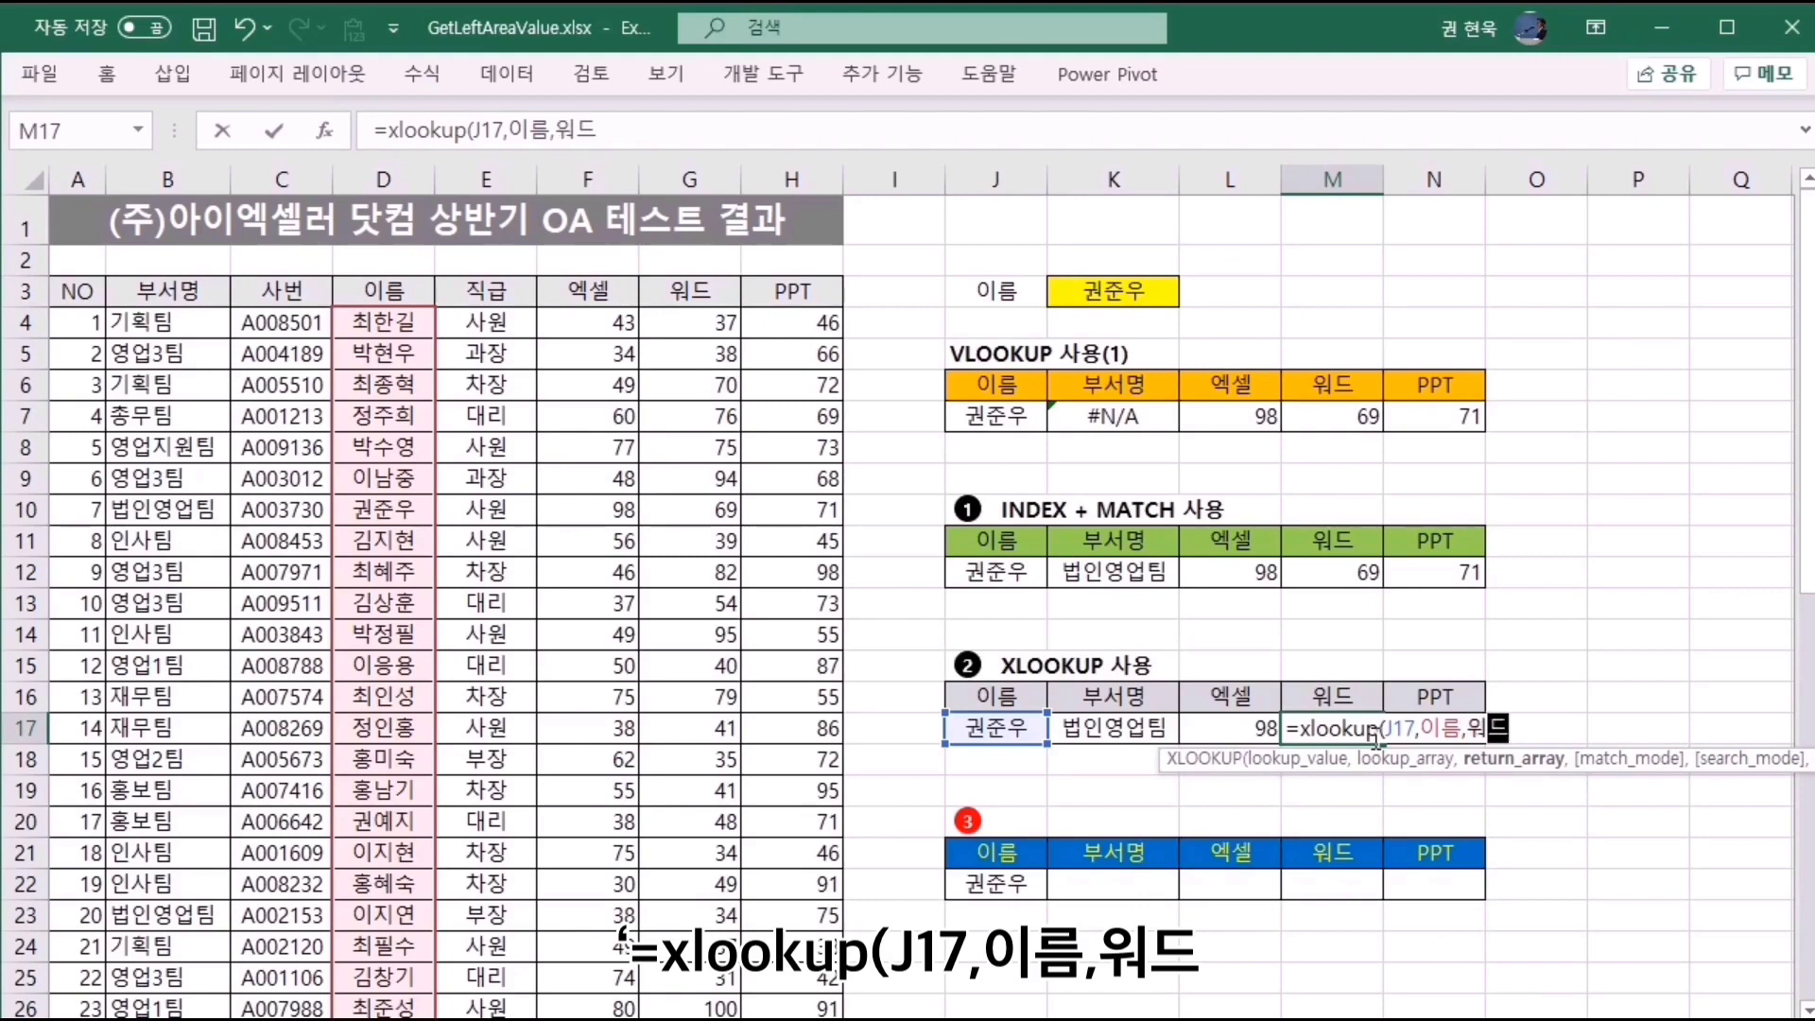
pyautogui.press('Return')
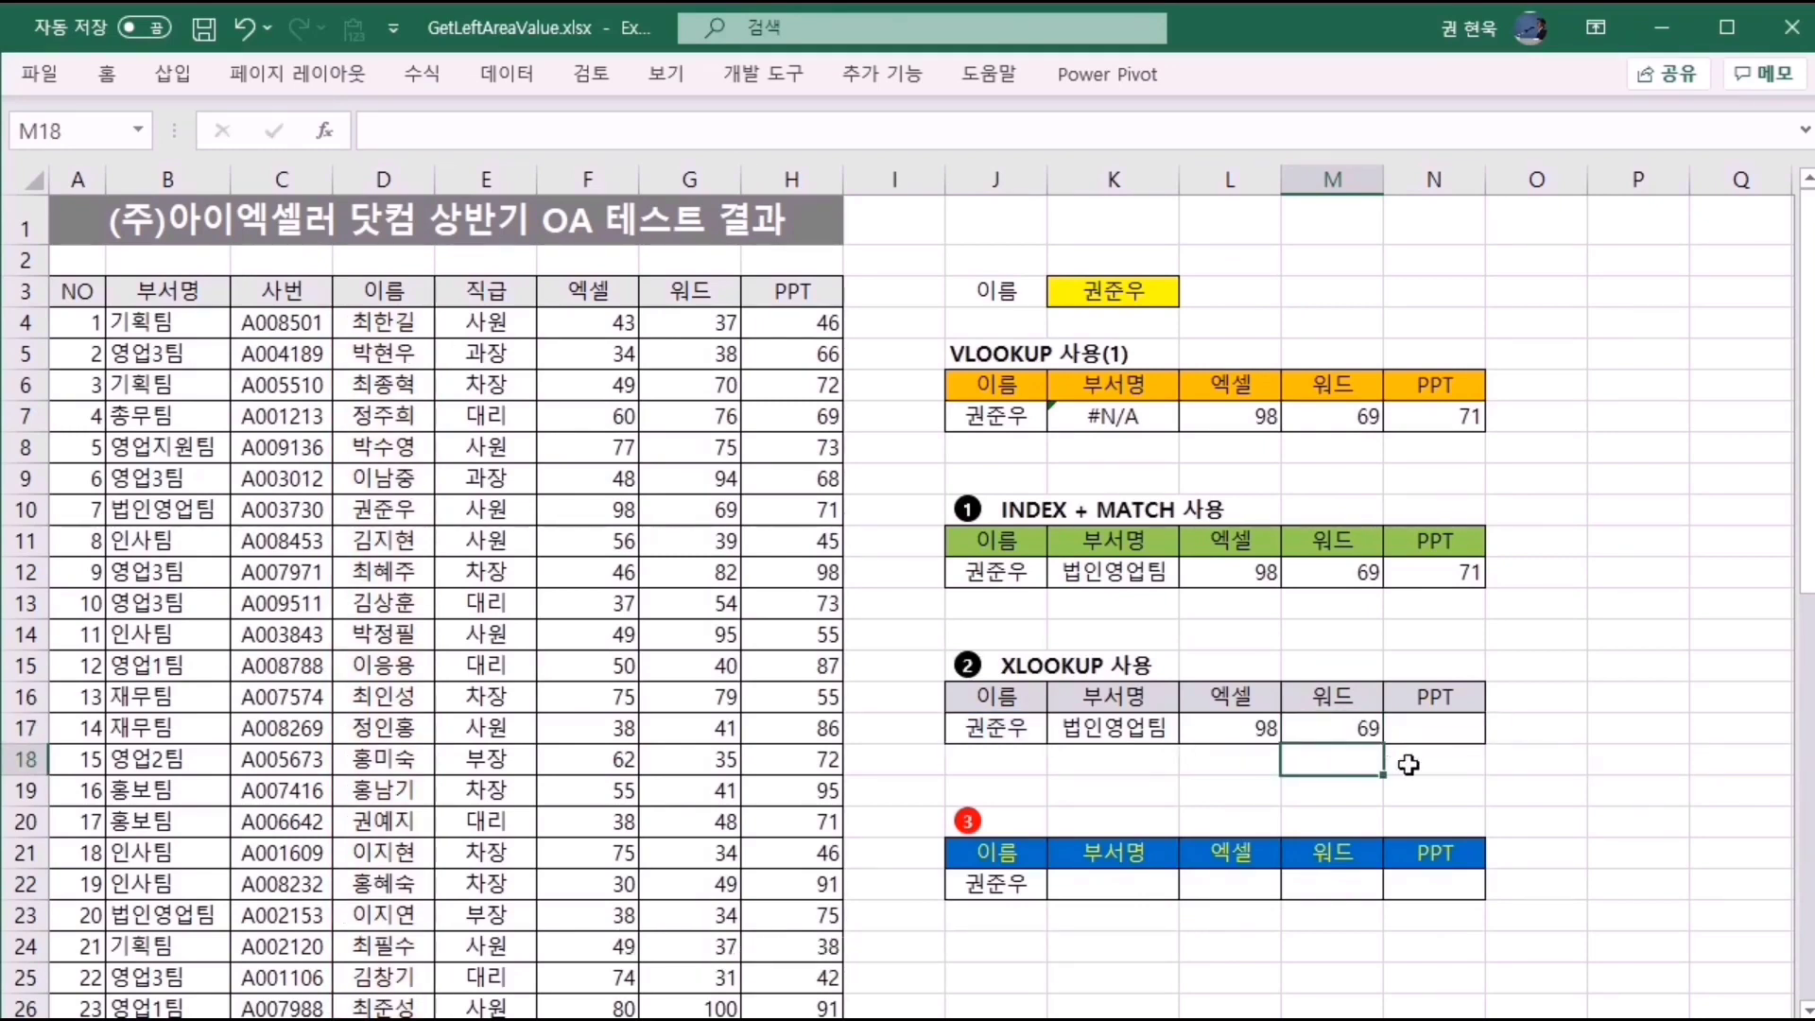
# Fetch the PPT score in N17 with the formula =XLOOKUP(J17,이름,PPT).
pyautogui.click(1434, 735)
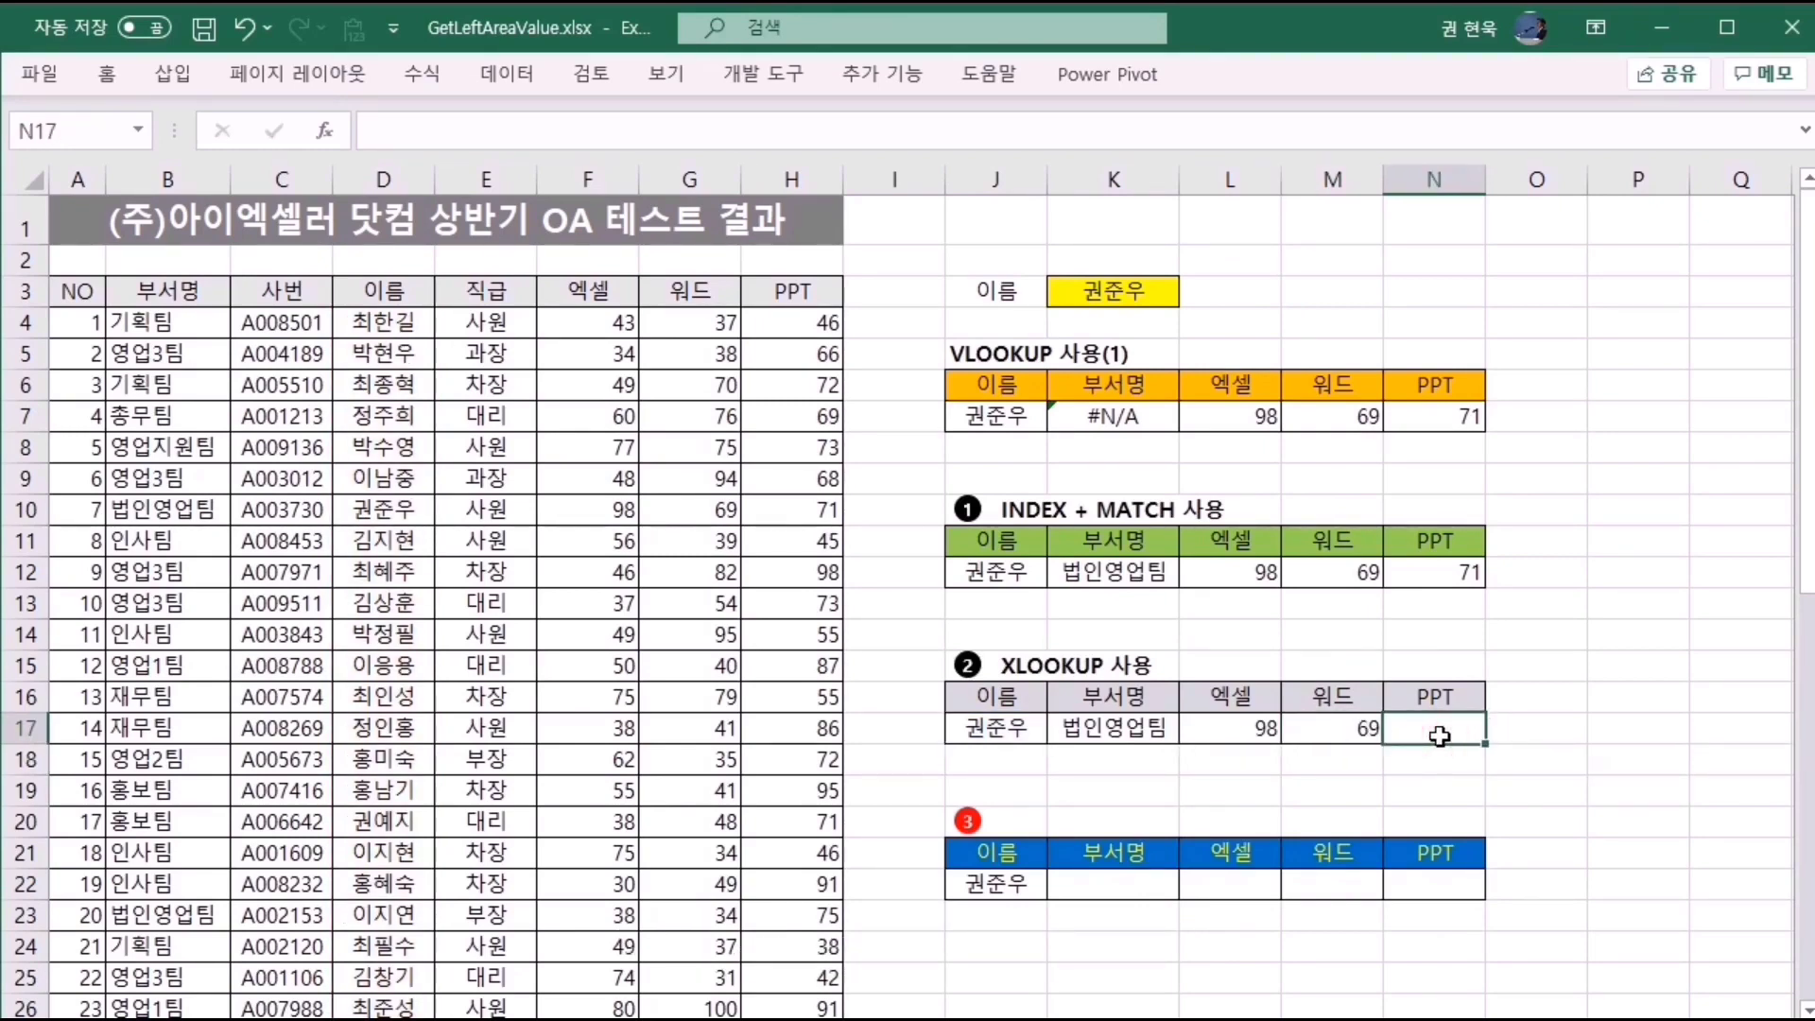
pyautogui.write('=')
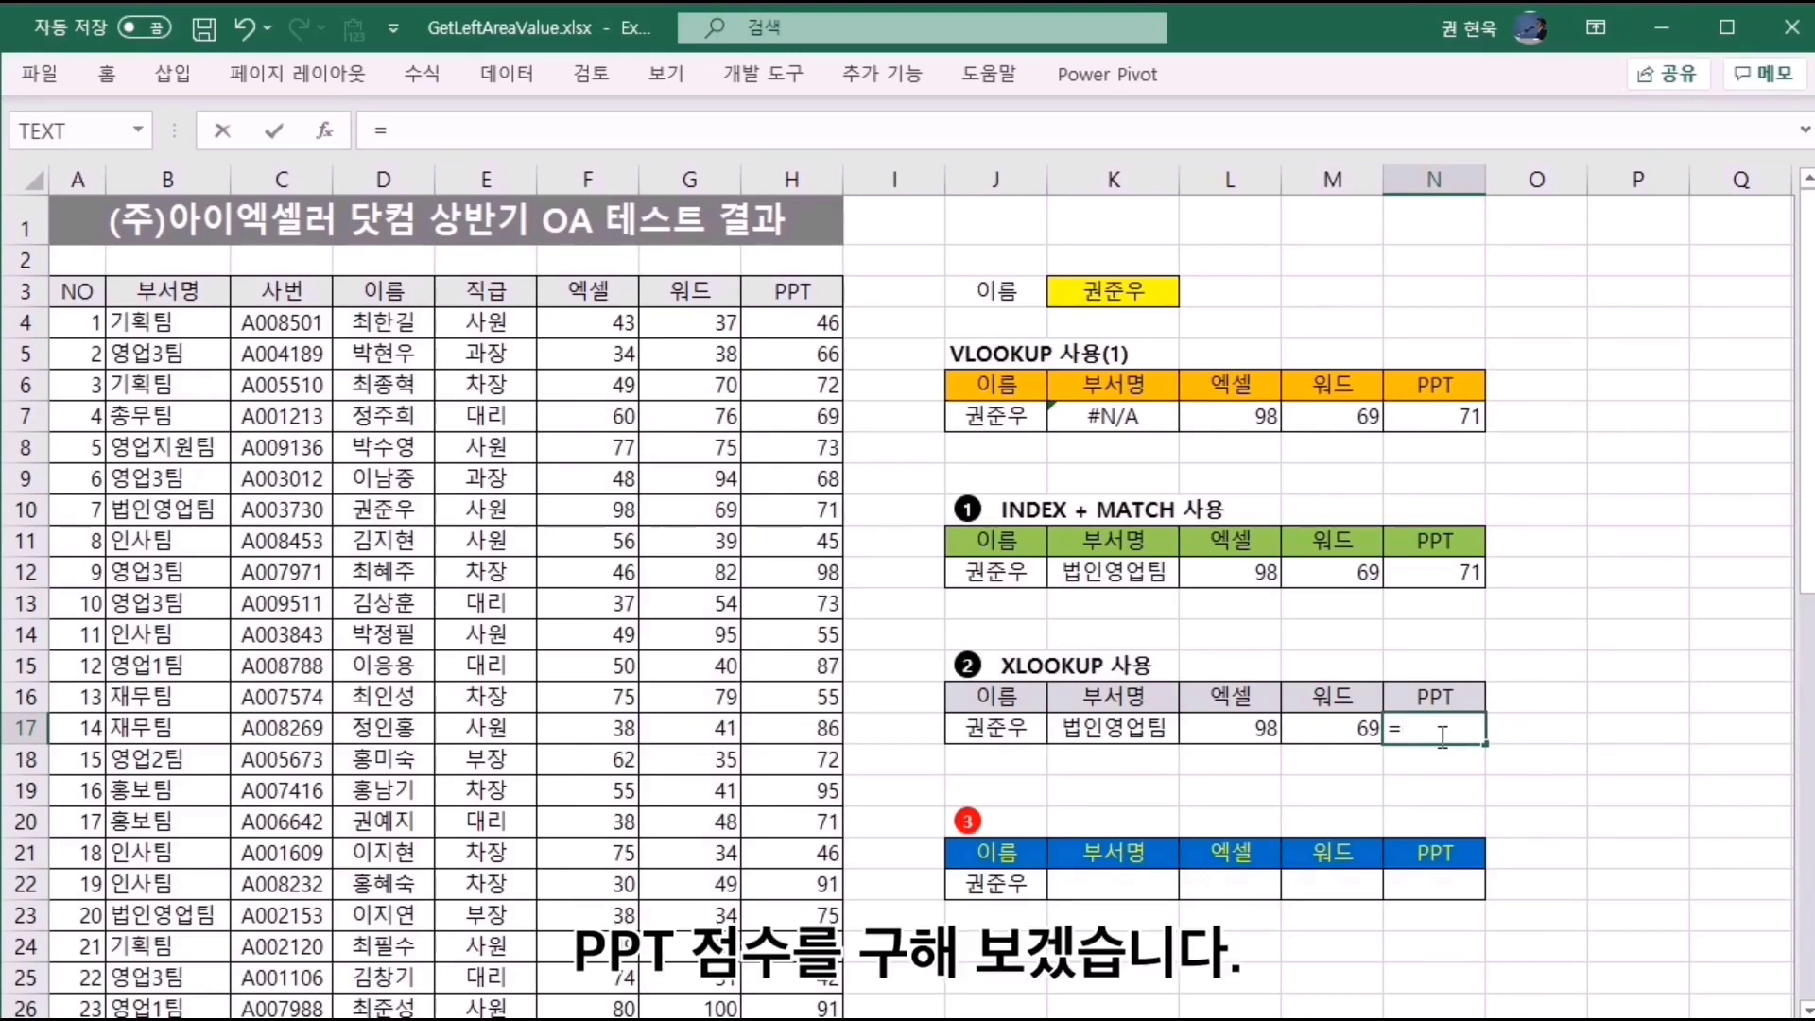
pyautogui.write('xlookup(')
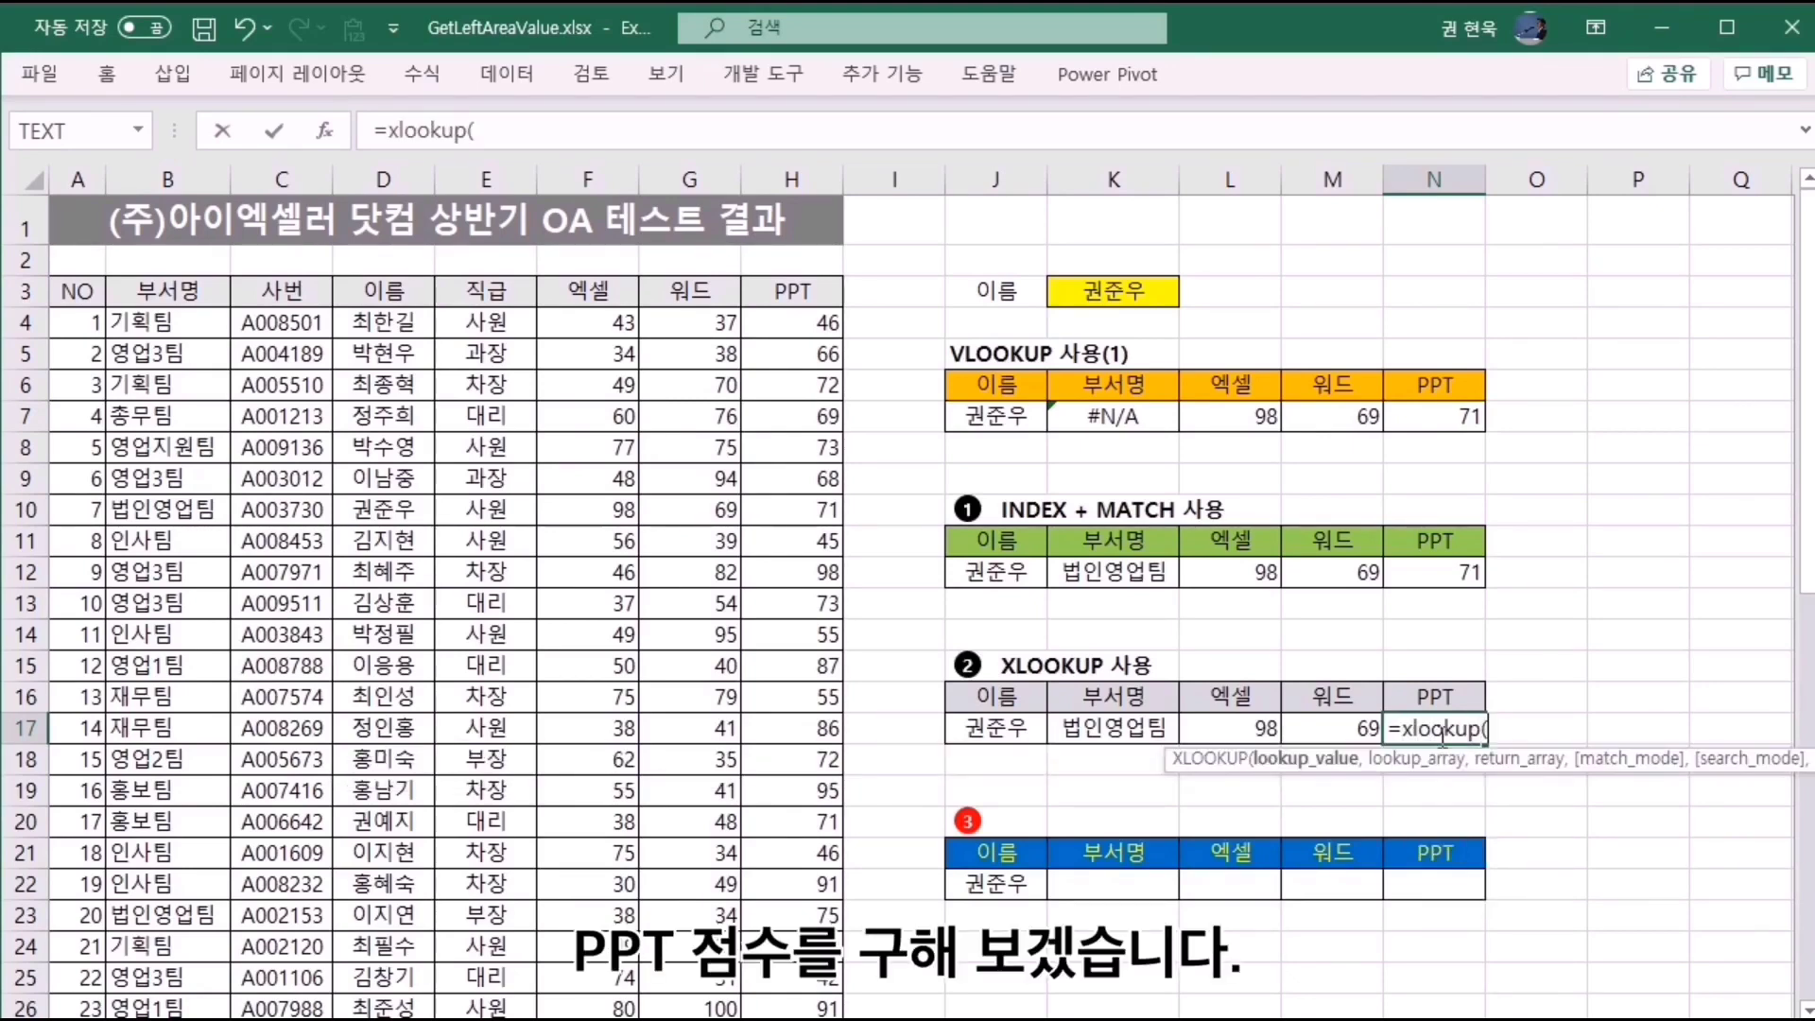
pyautogui.click(988, 729)
pyautogui.write(',이름,')
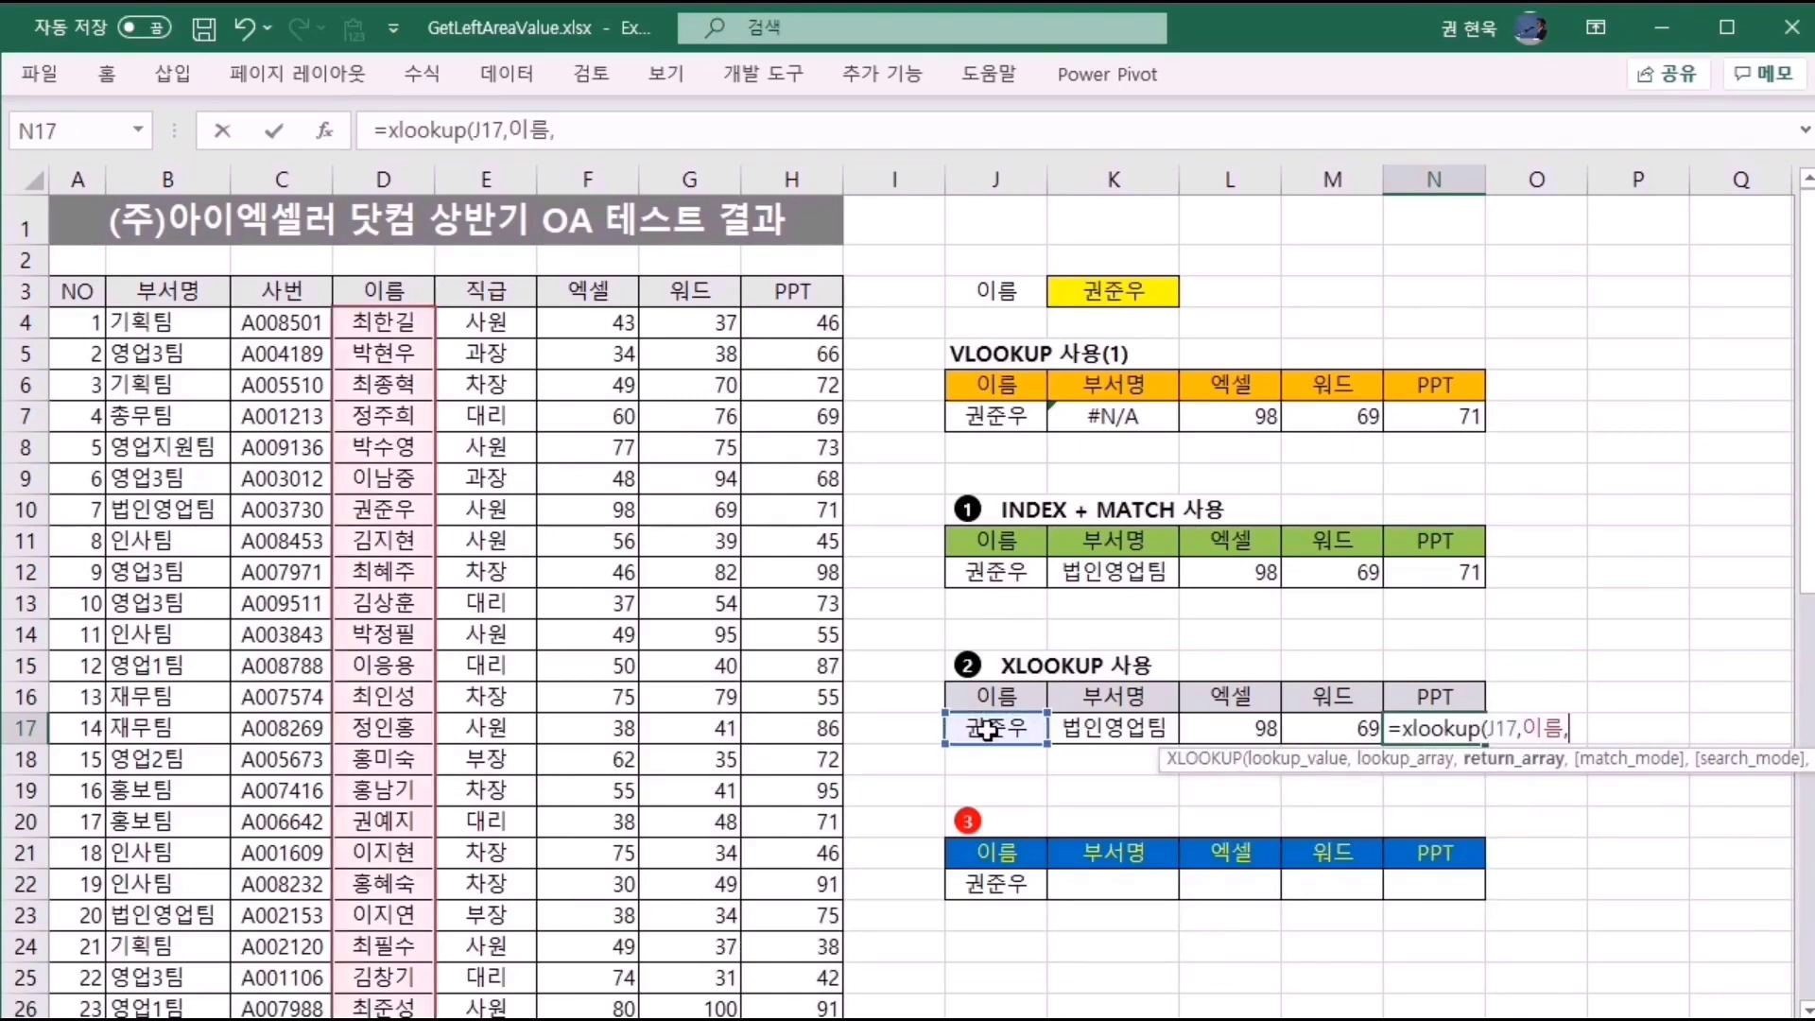
pyautogui.write('PPT')
pyautogui.press('Return')
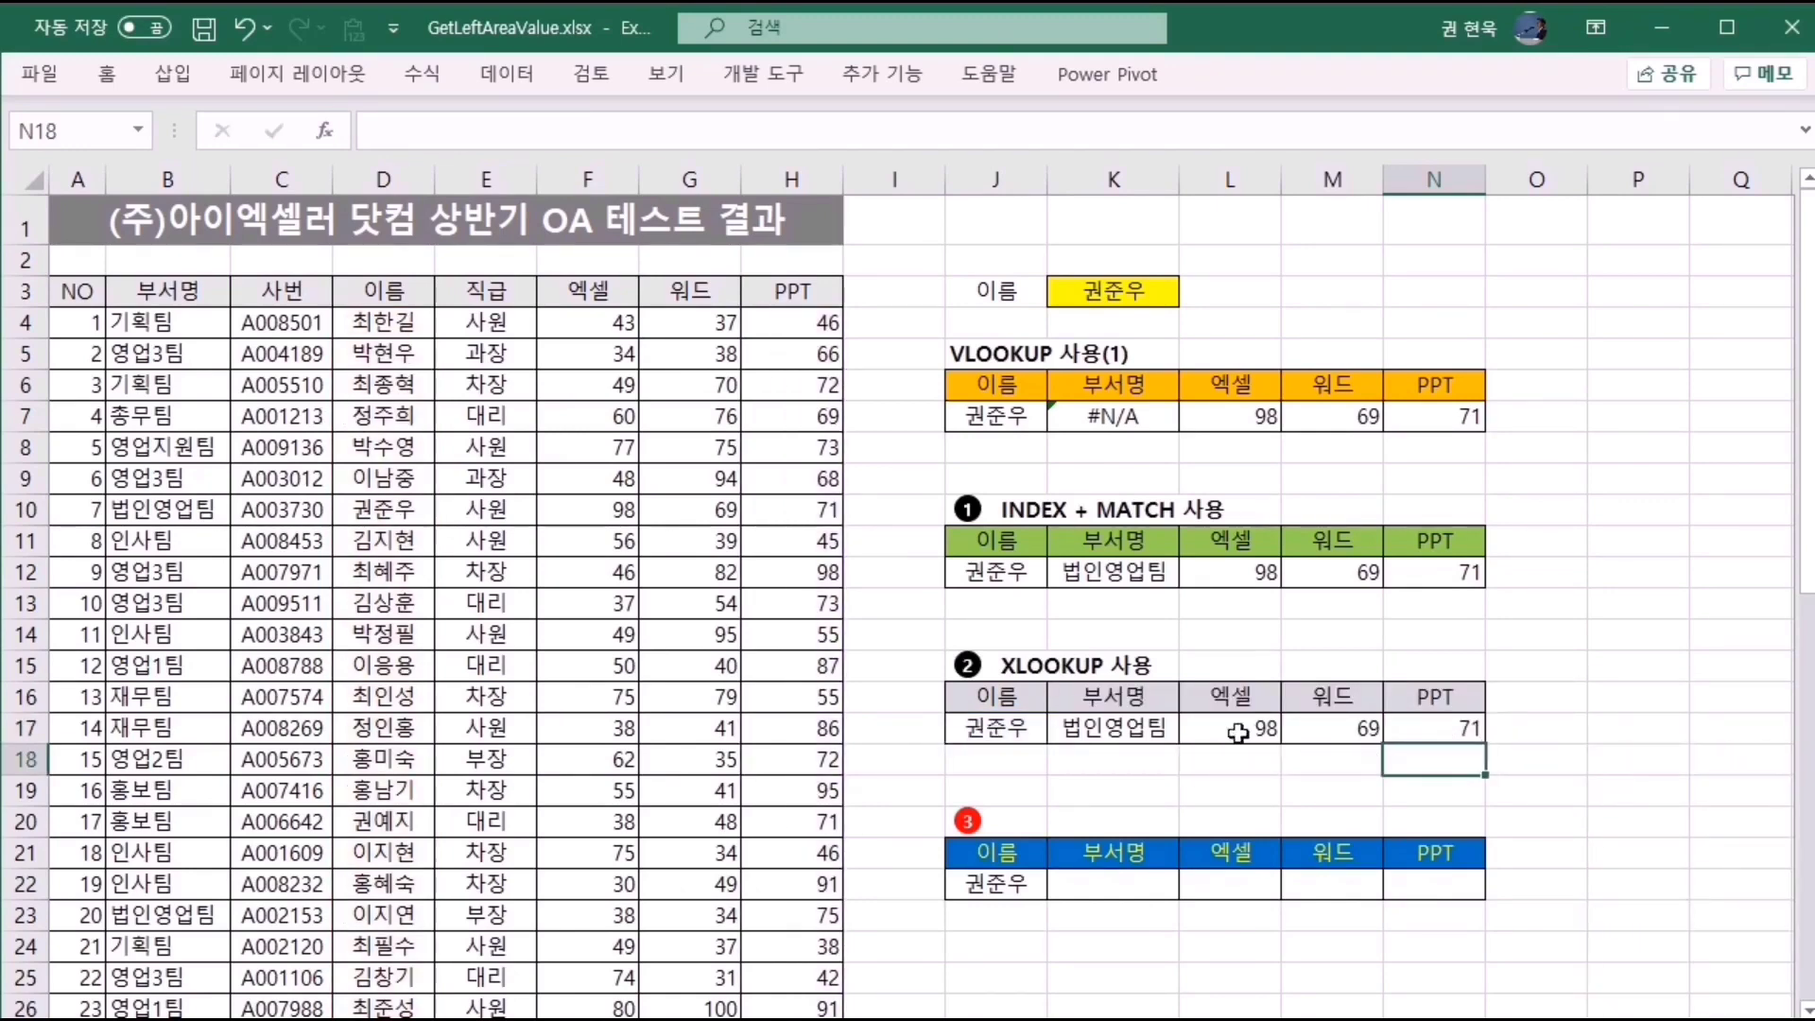
pyautogui.click(1423, 735)
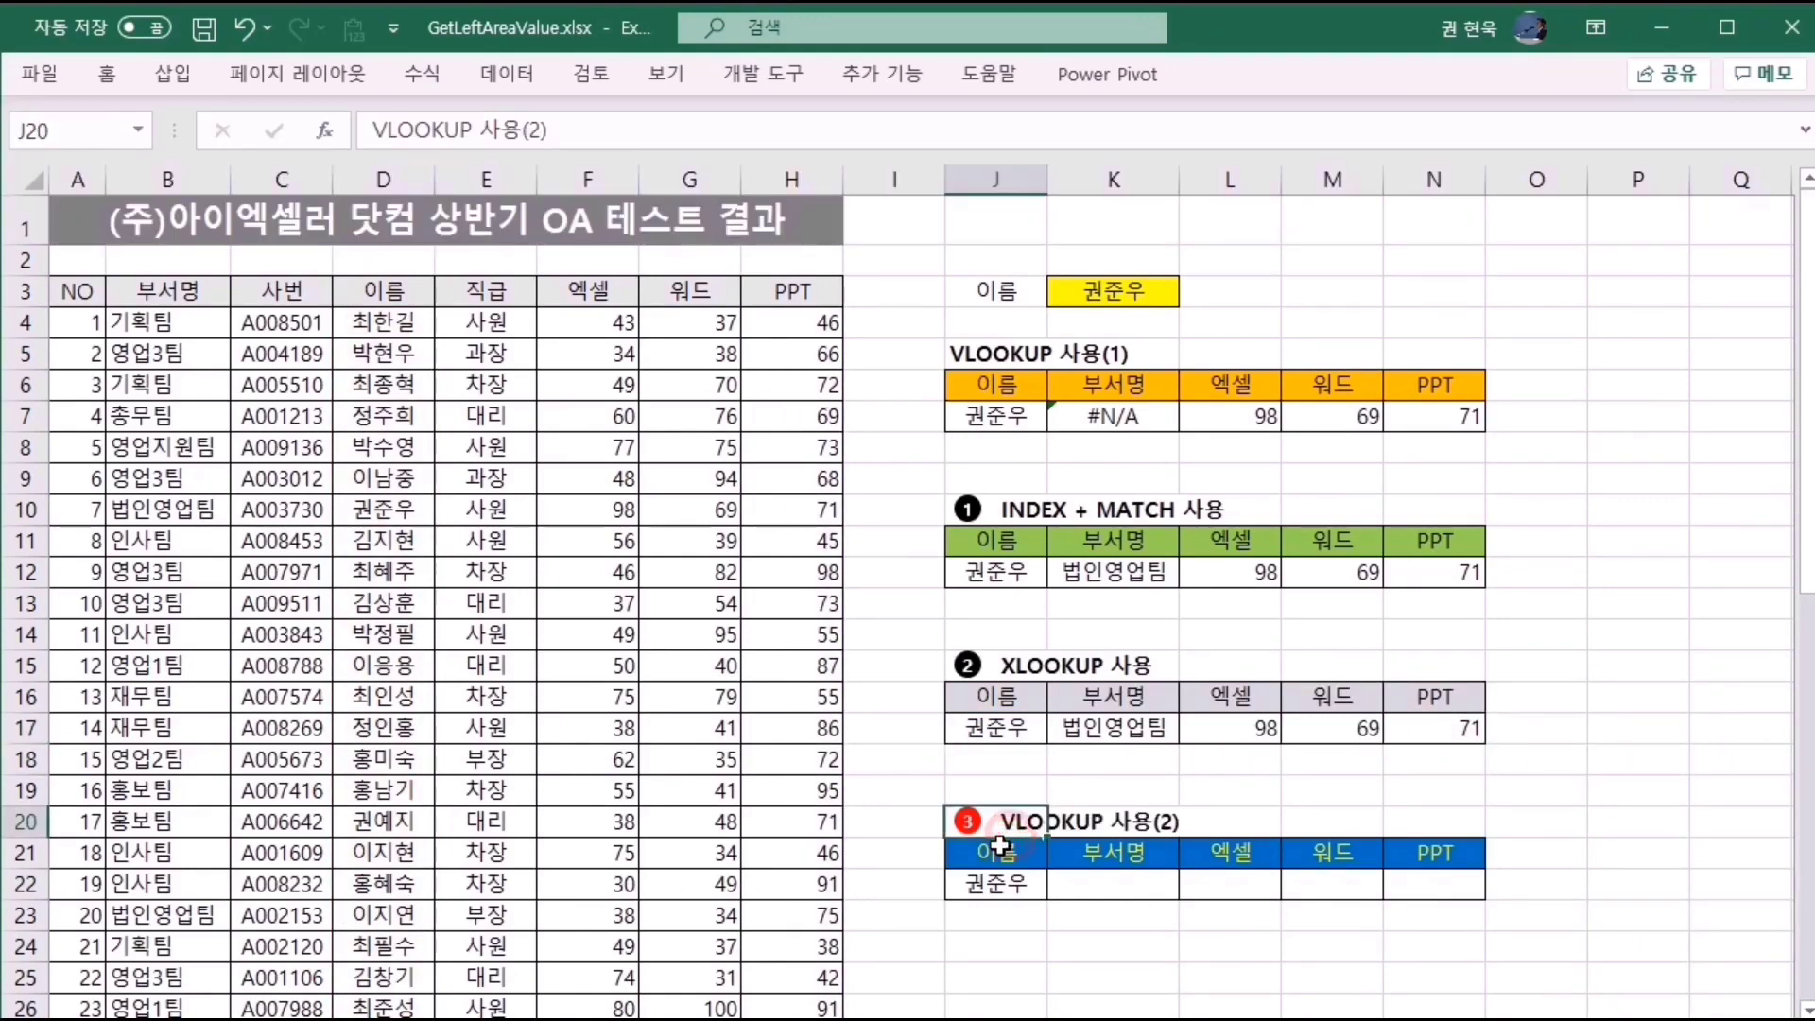
# Review the CHOOSE function's syntax and its index_num and value1 arguments on the function reference sheet.
pyautogui.click(1013, 855)
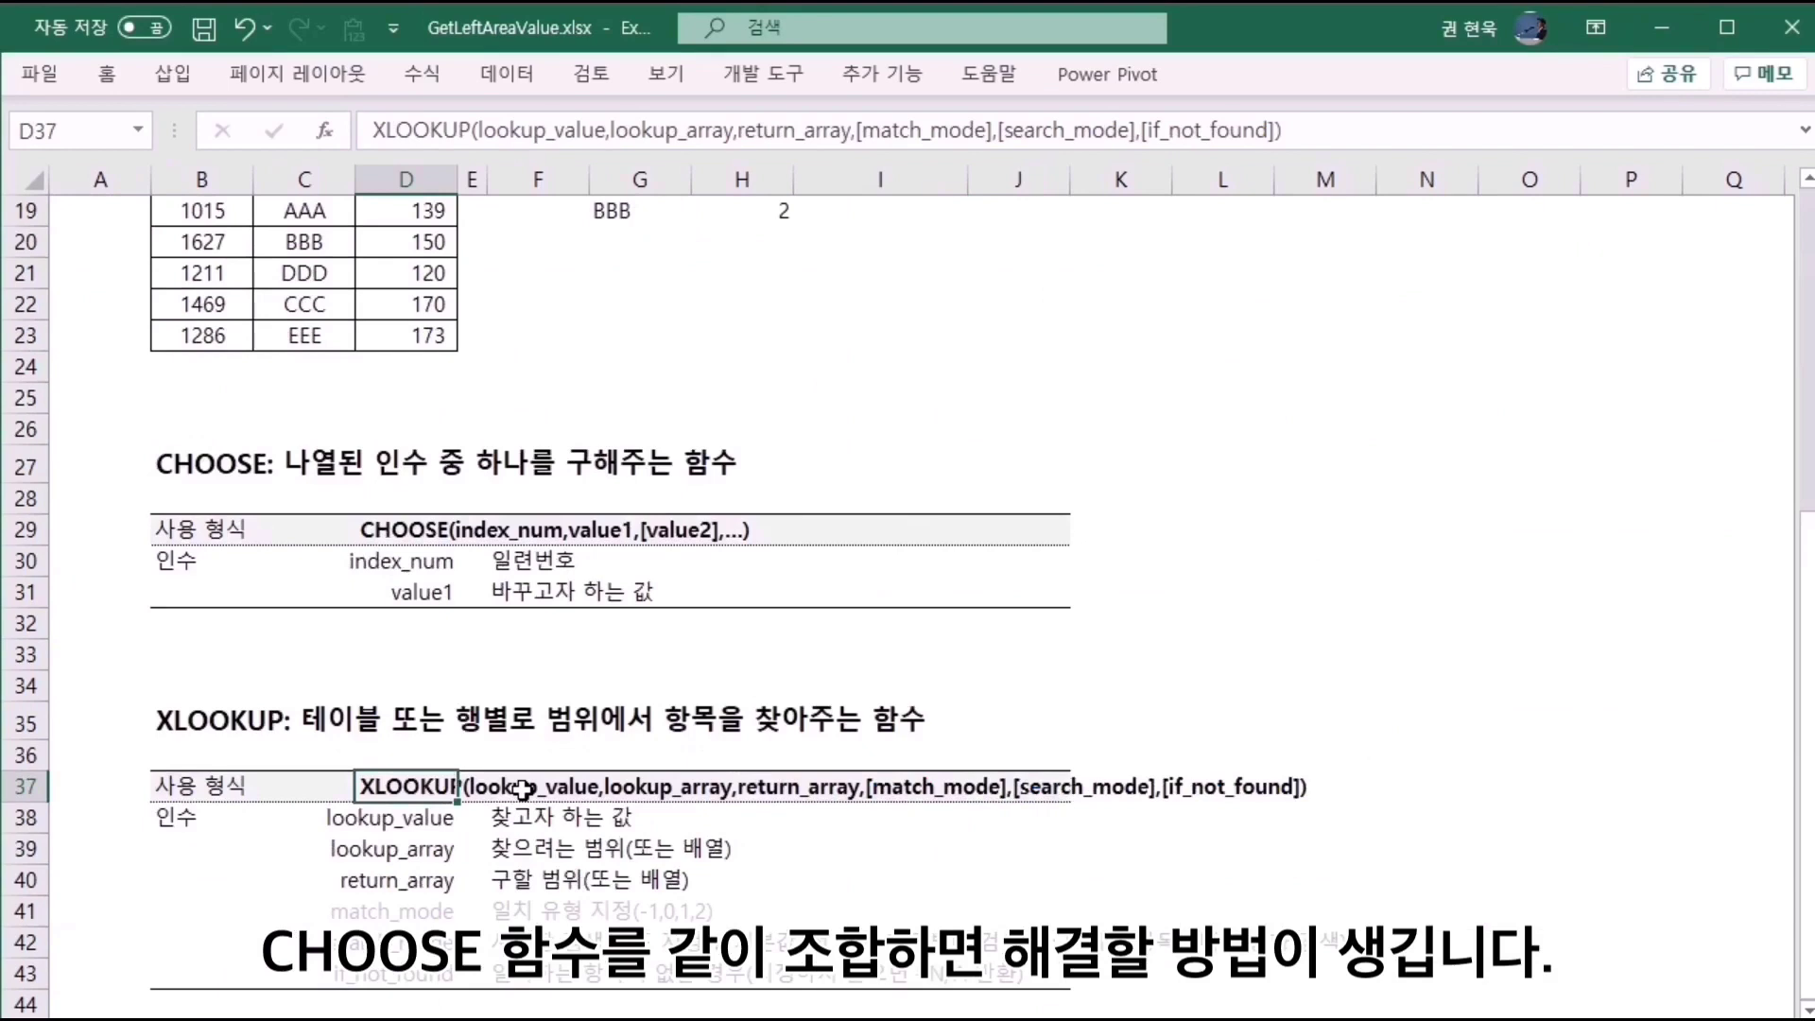
pyautogui.scroll(-1, 523, 787)
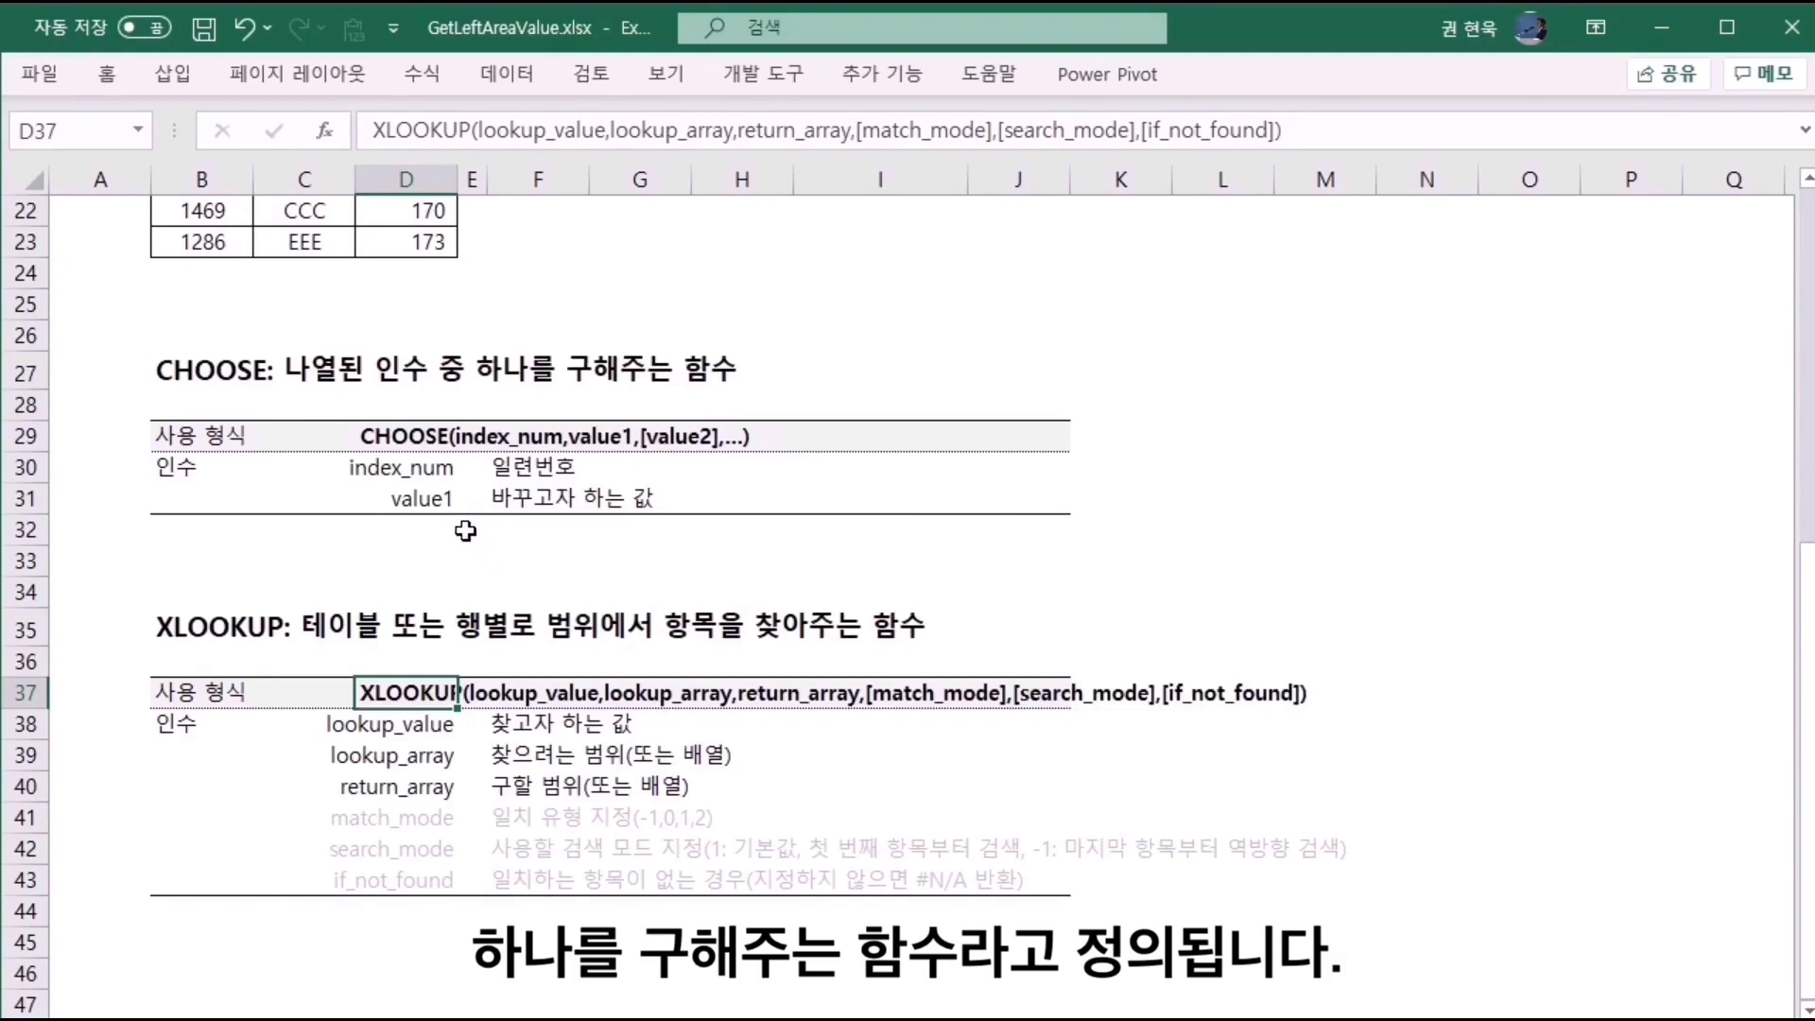
pyautogui.click(401, 434)
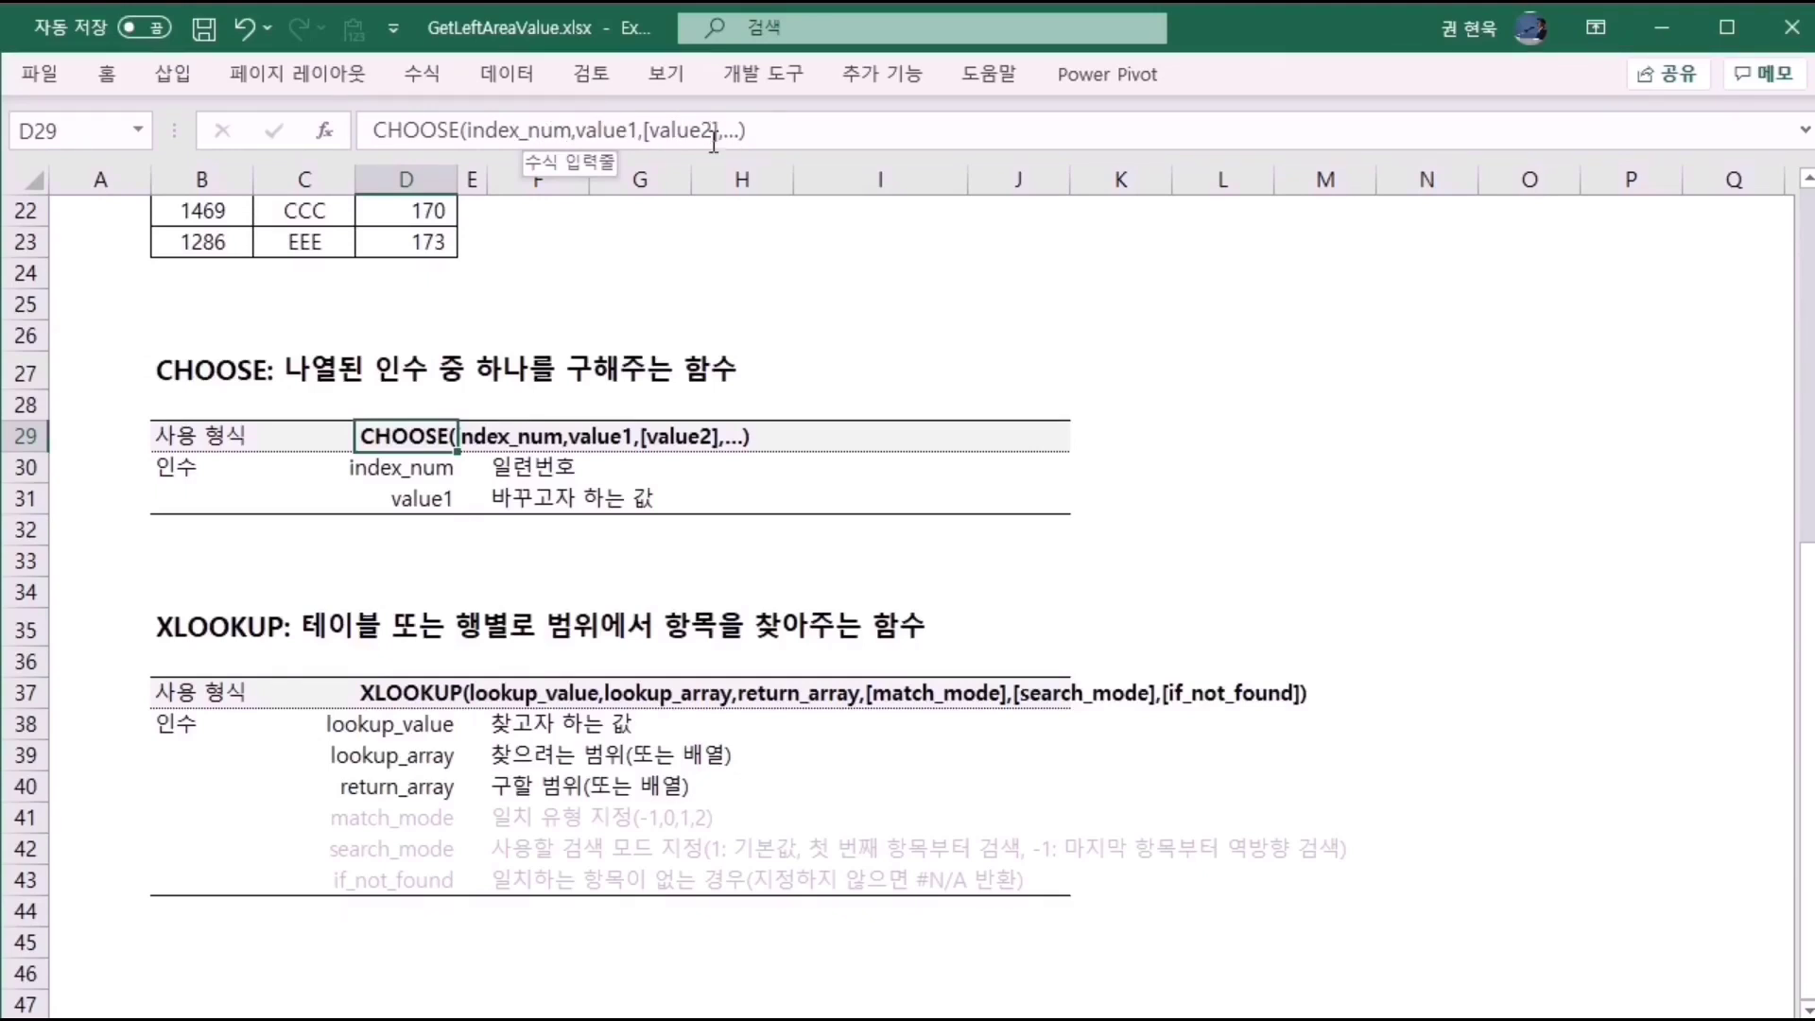
# Start a CHOOSE formula in L29 beside the CHOOSE syntax, using WEEKDAY(TODAY()) as the index number.
pyautogui.click(1185, 441)
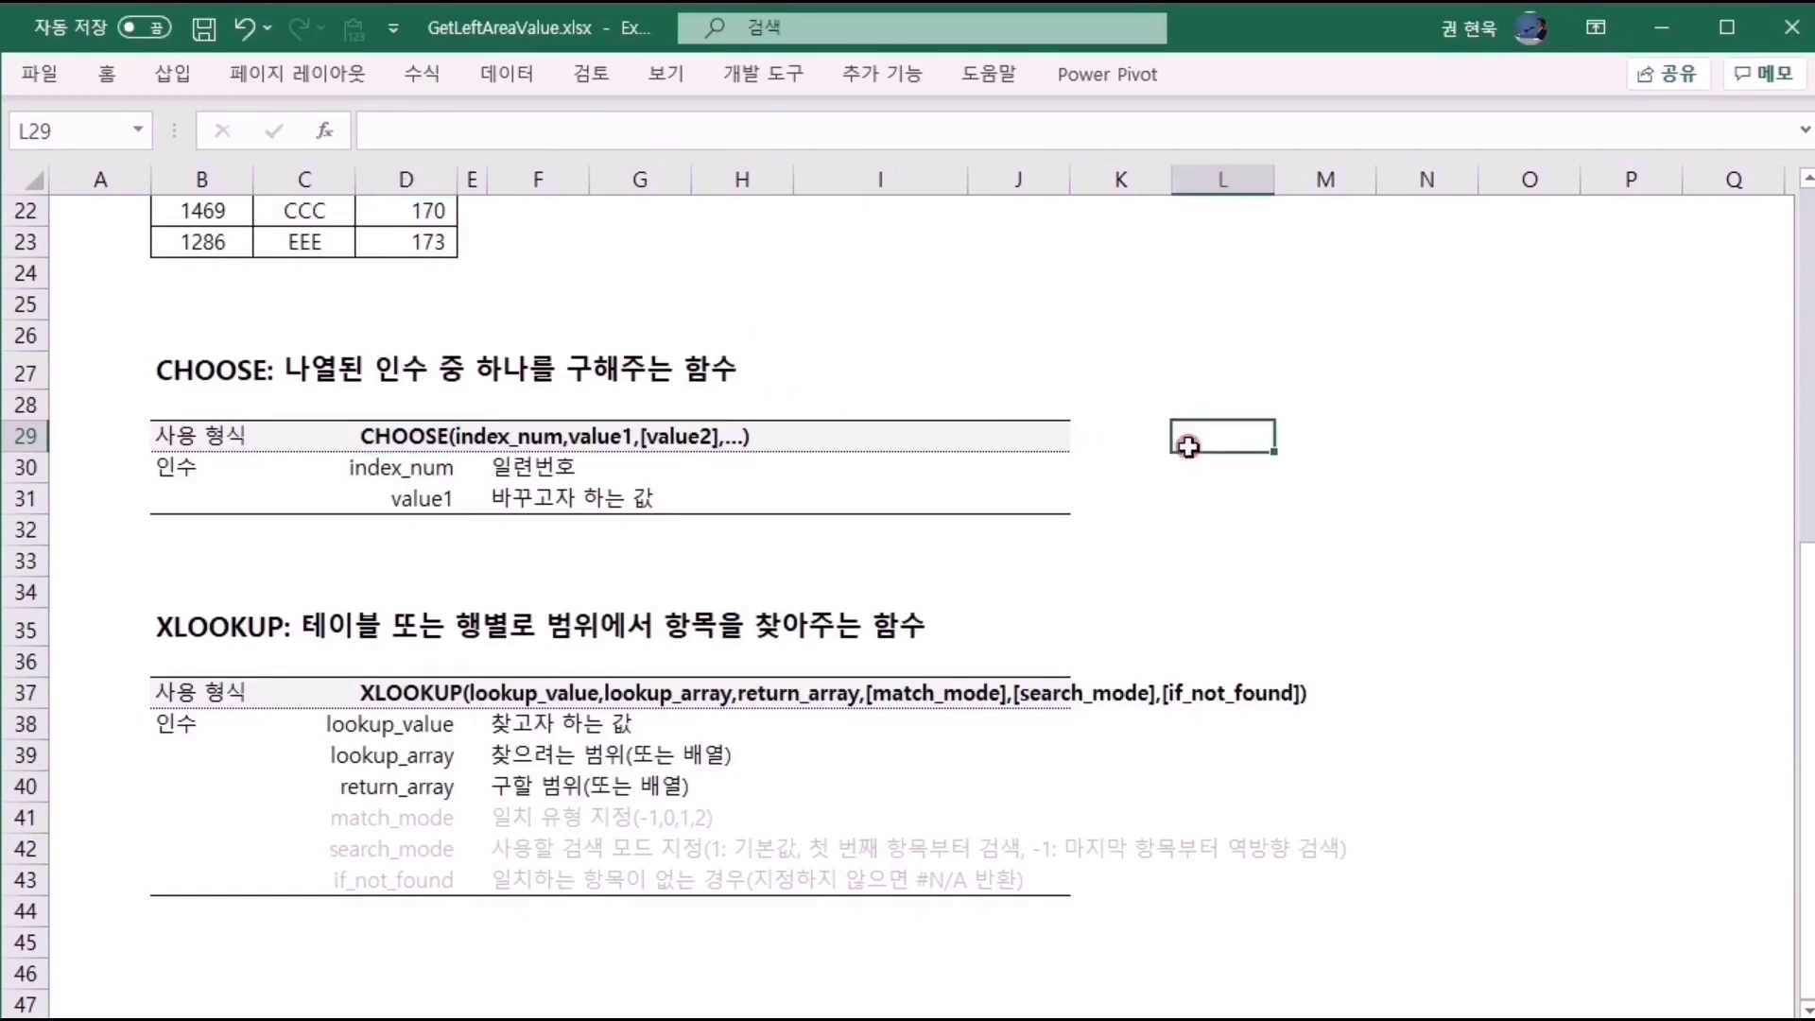
pyautogui.write('=c')
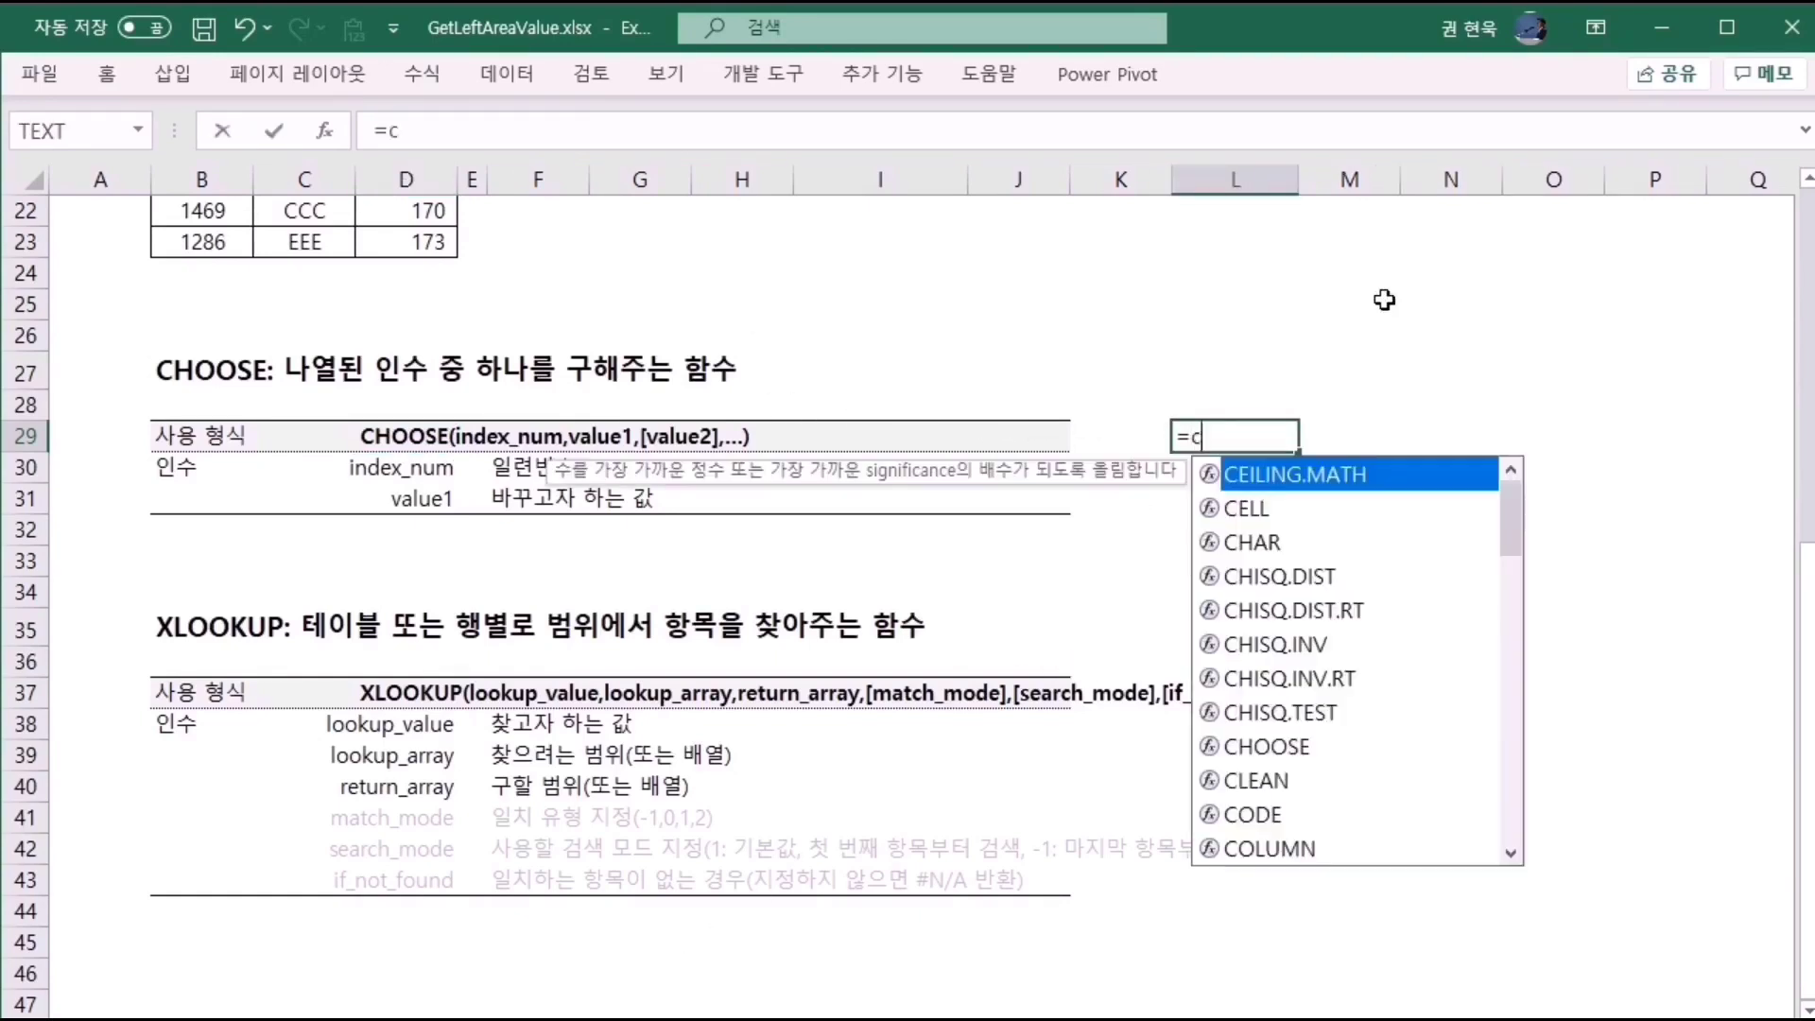
pyautogui.write('hoose(')
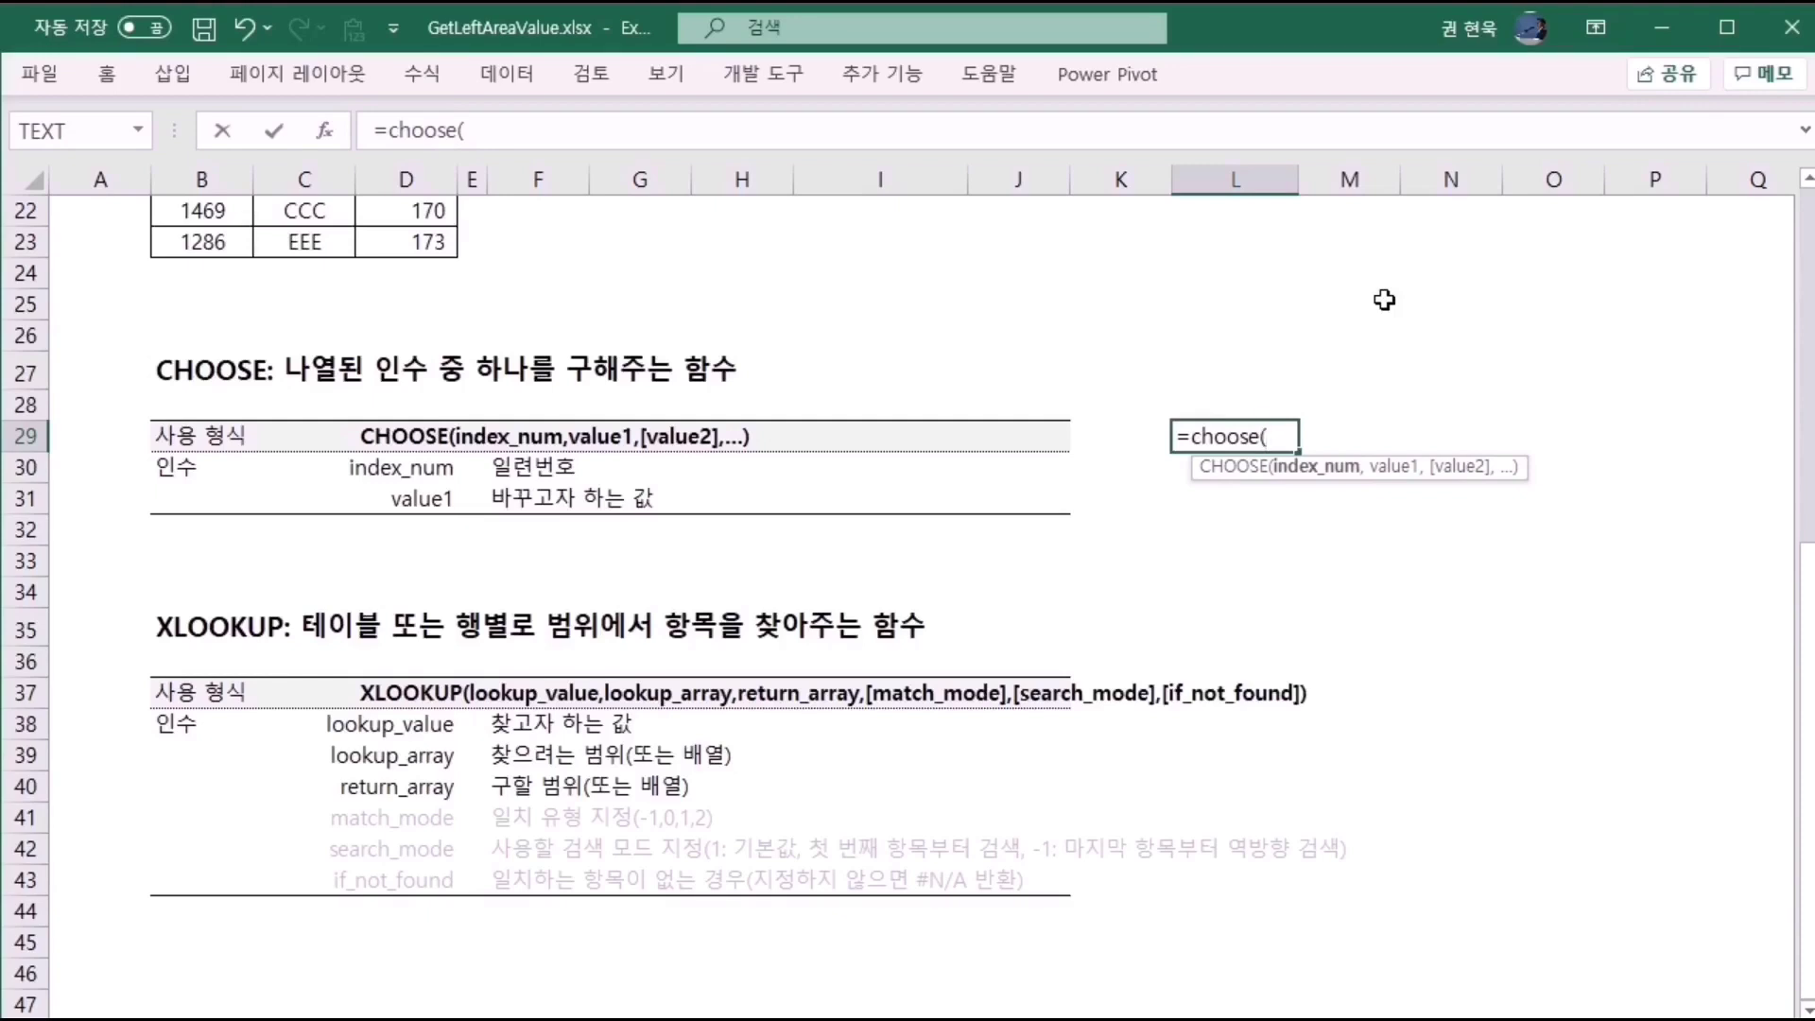
pyautogui.write('wek')
pyautogui.press('BackSpace')
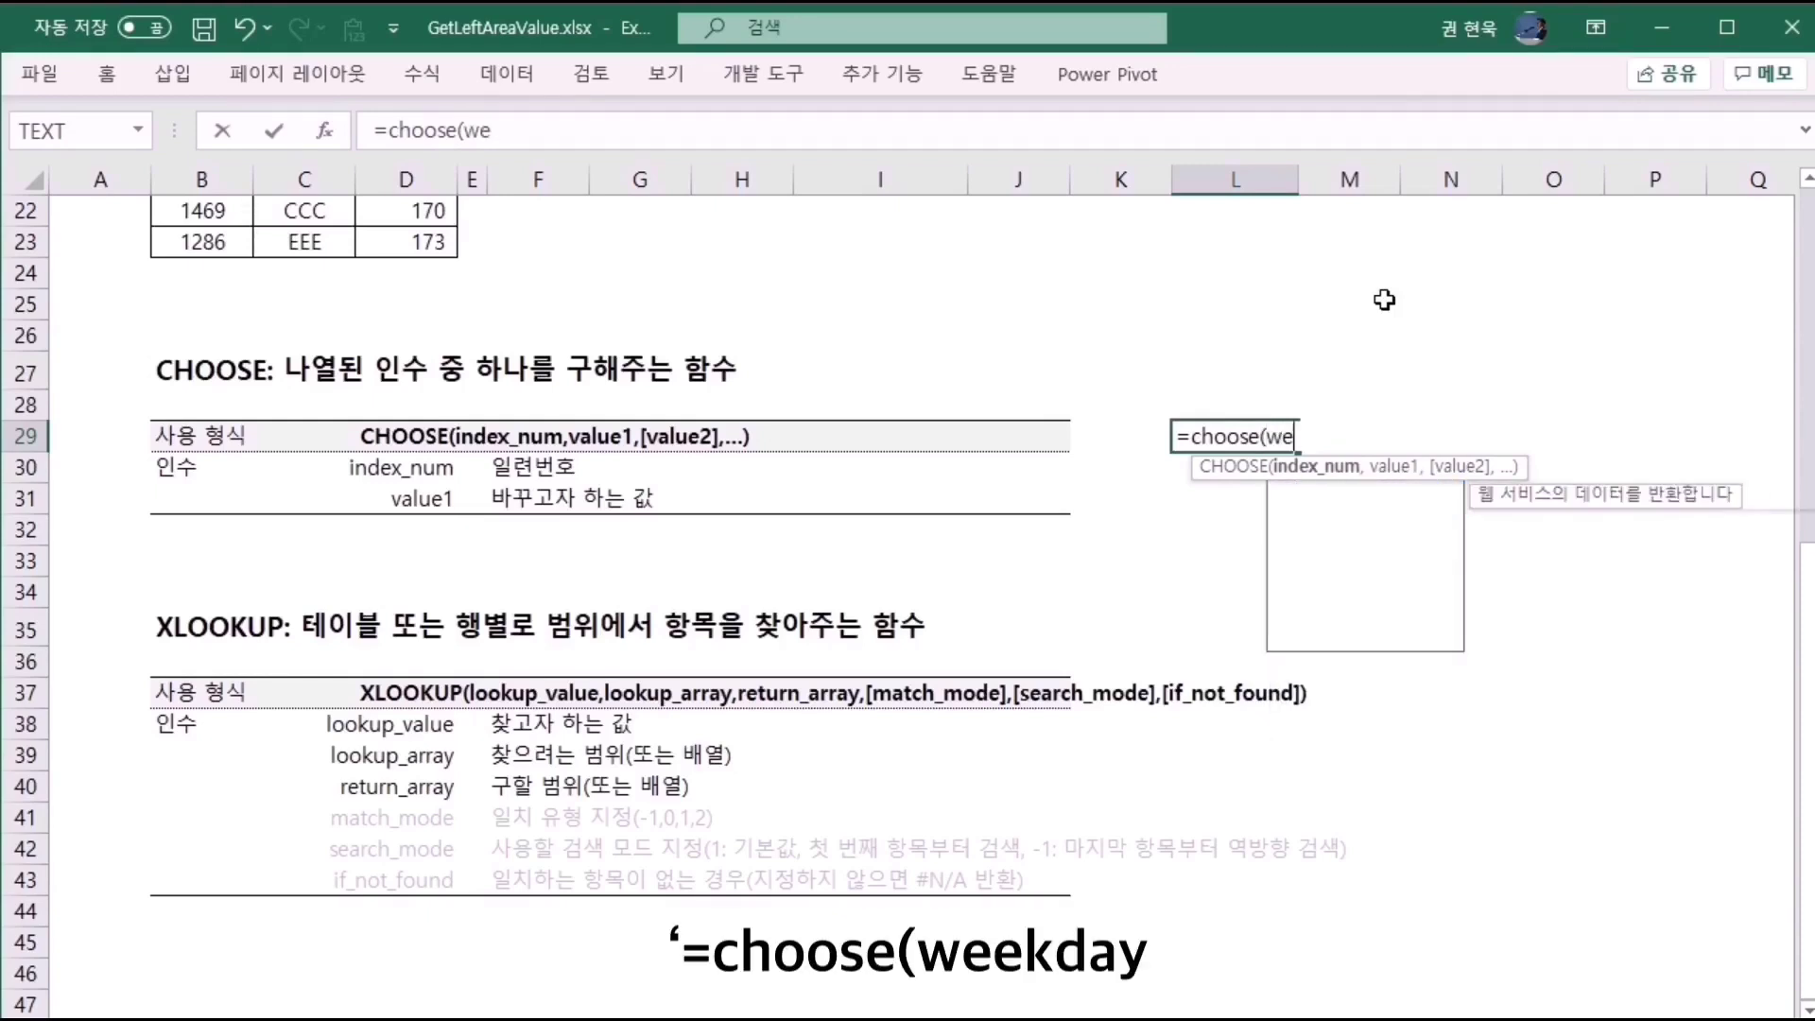
pyautogui.write('ekday')
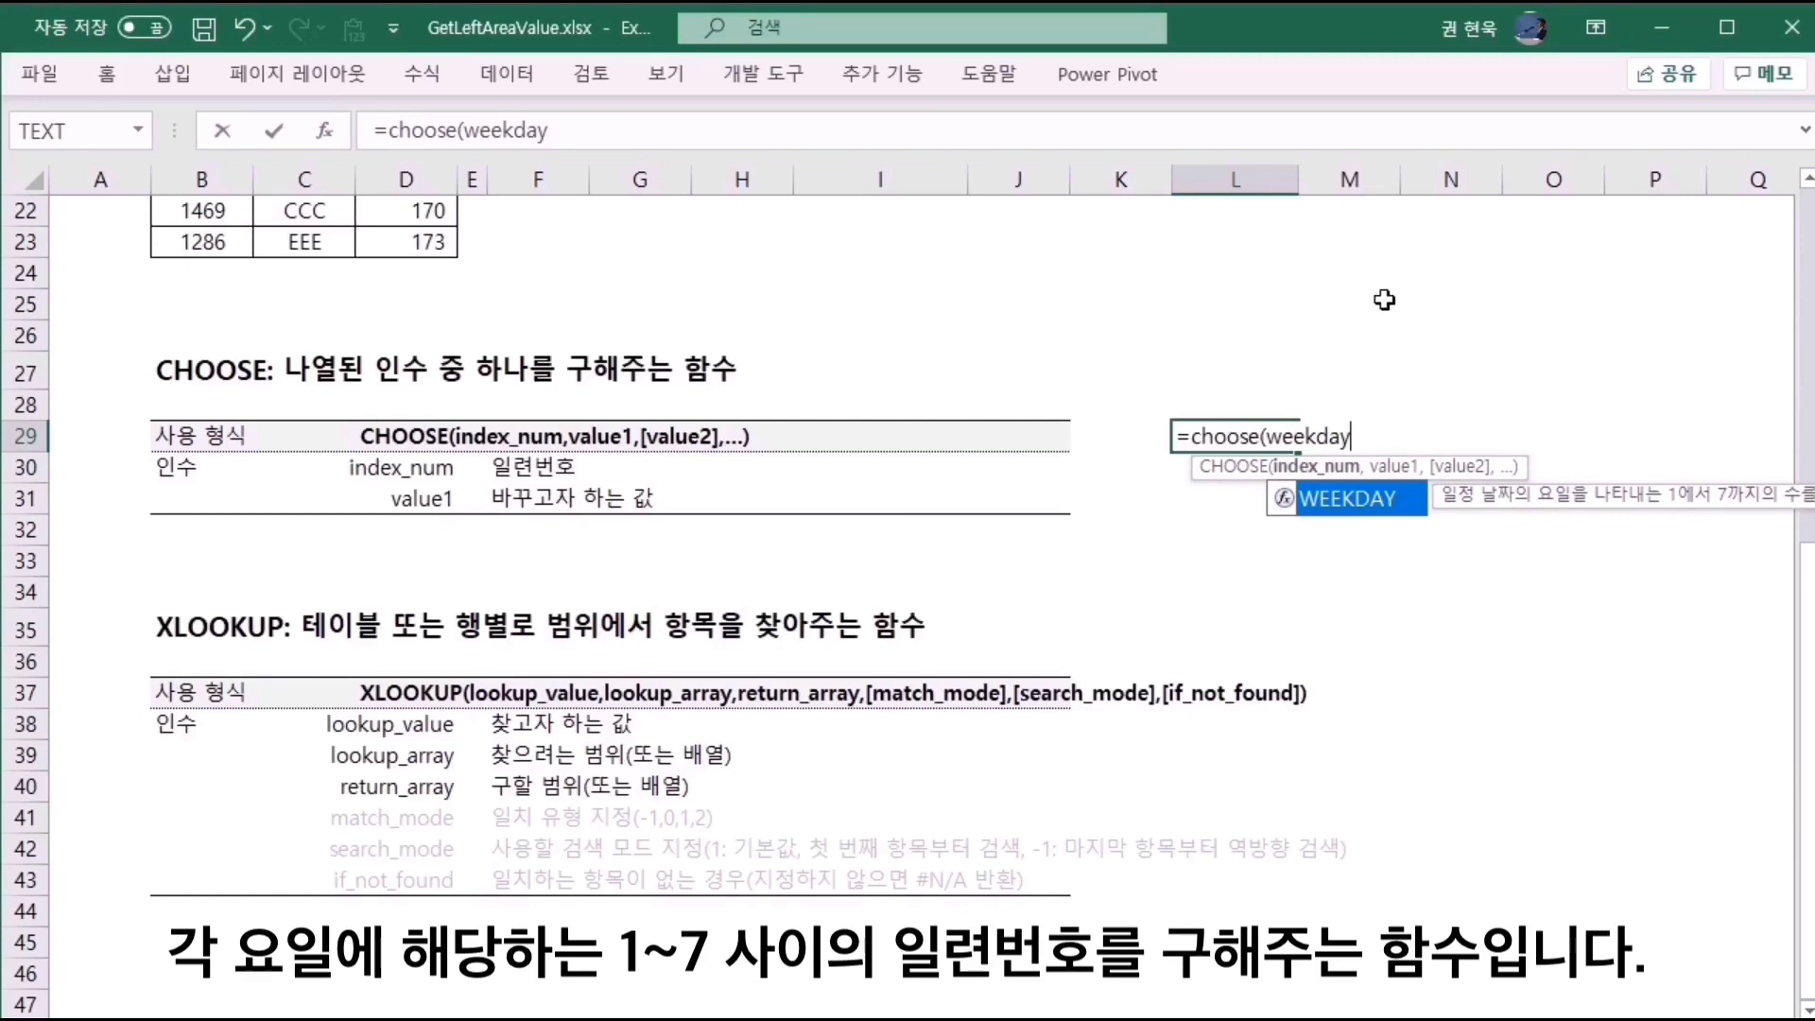
pyautogui.write('(tod')
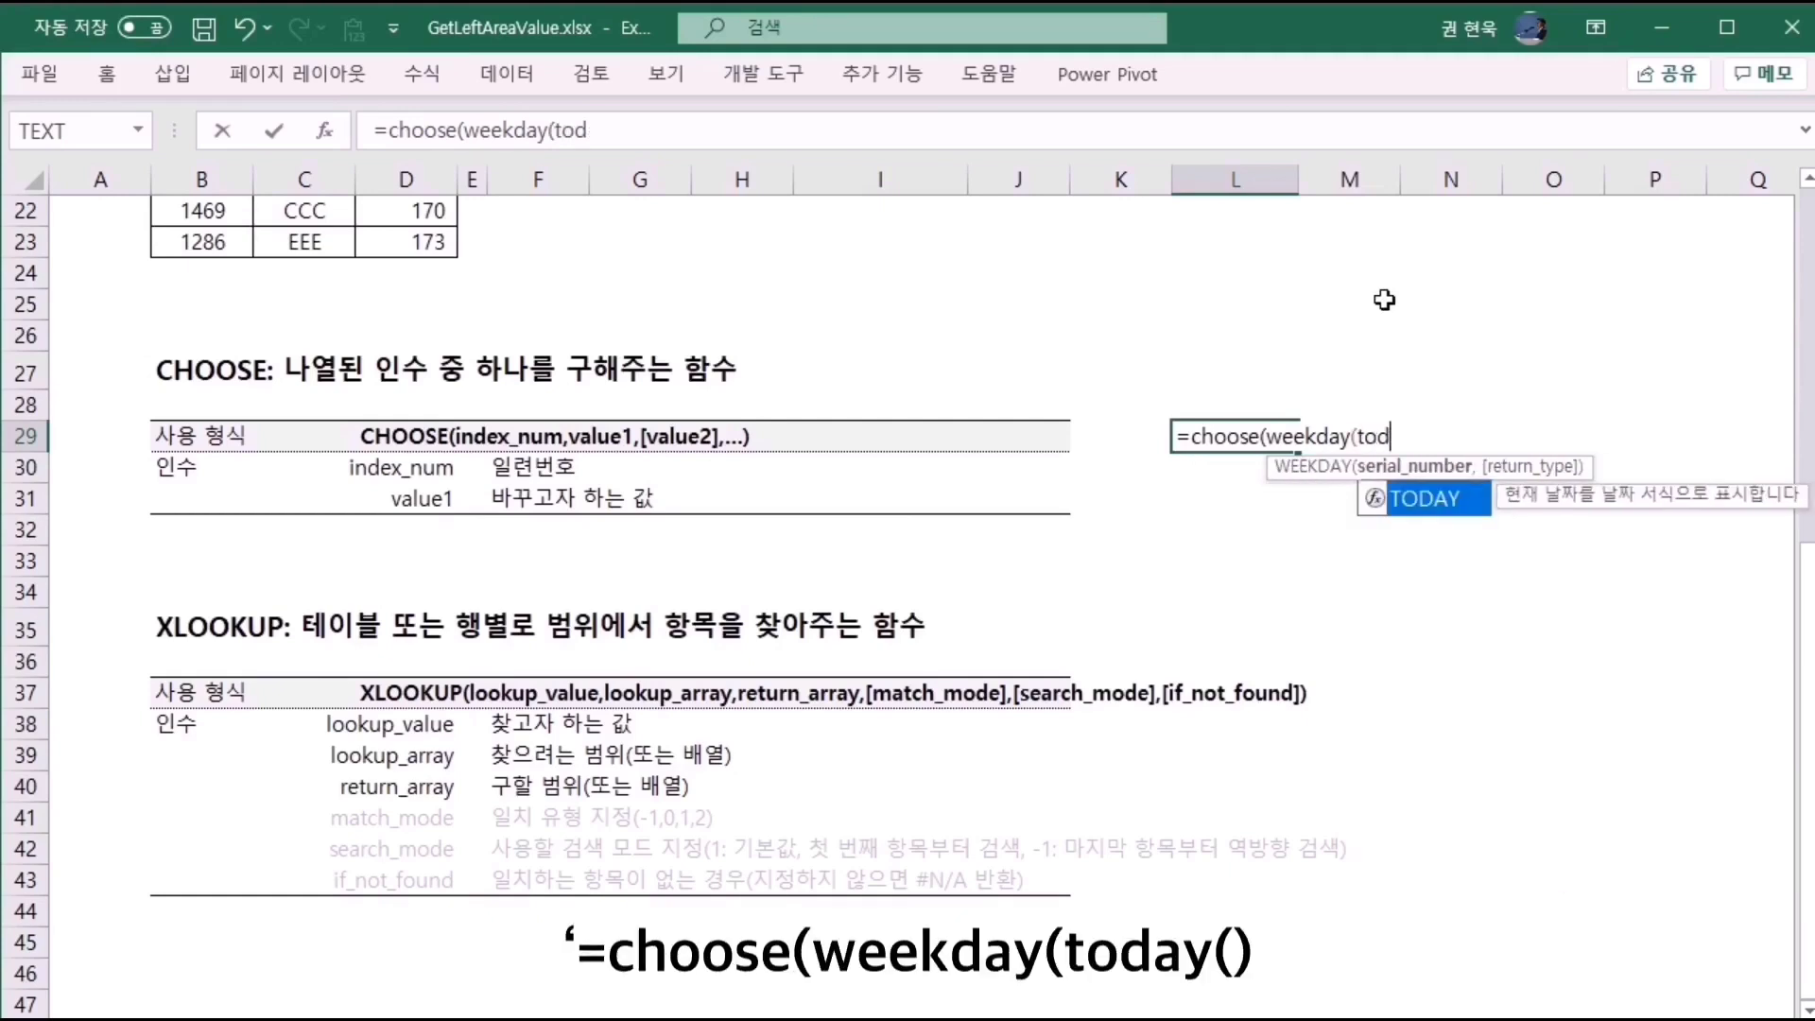
pyautogui.write('ay()')
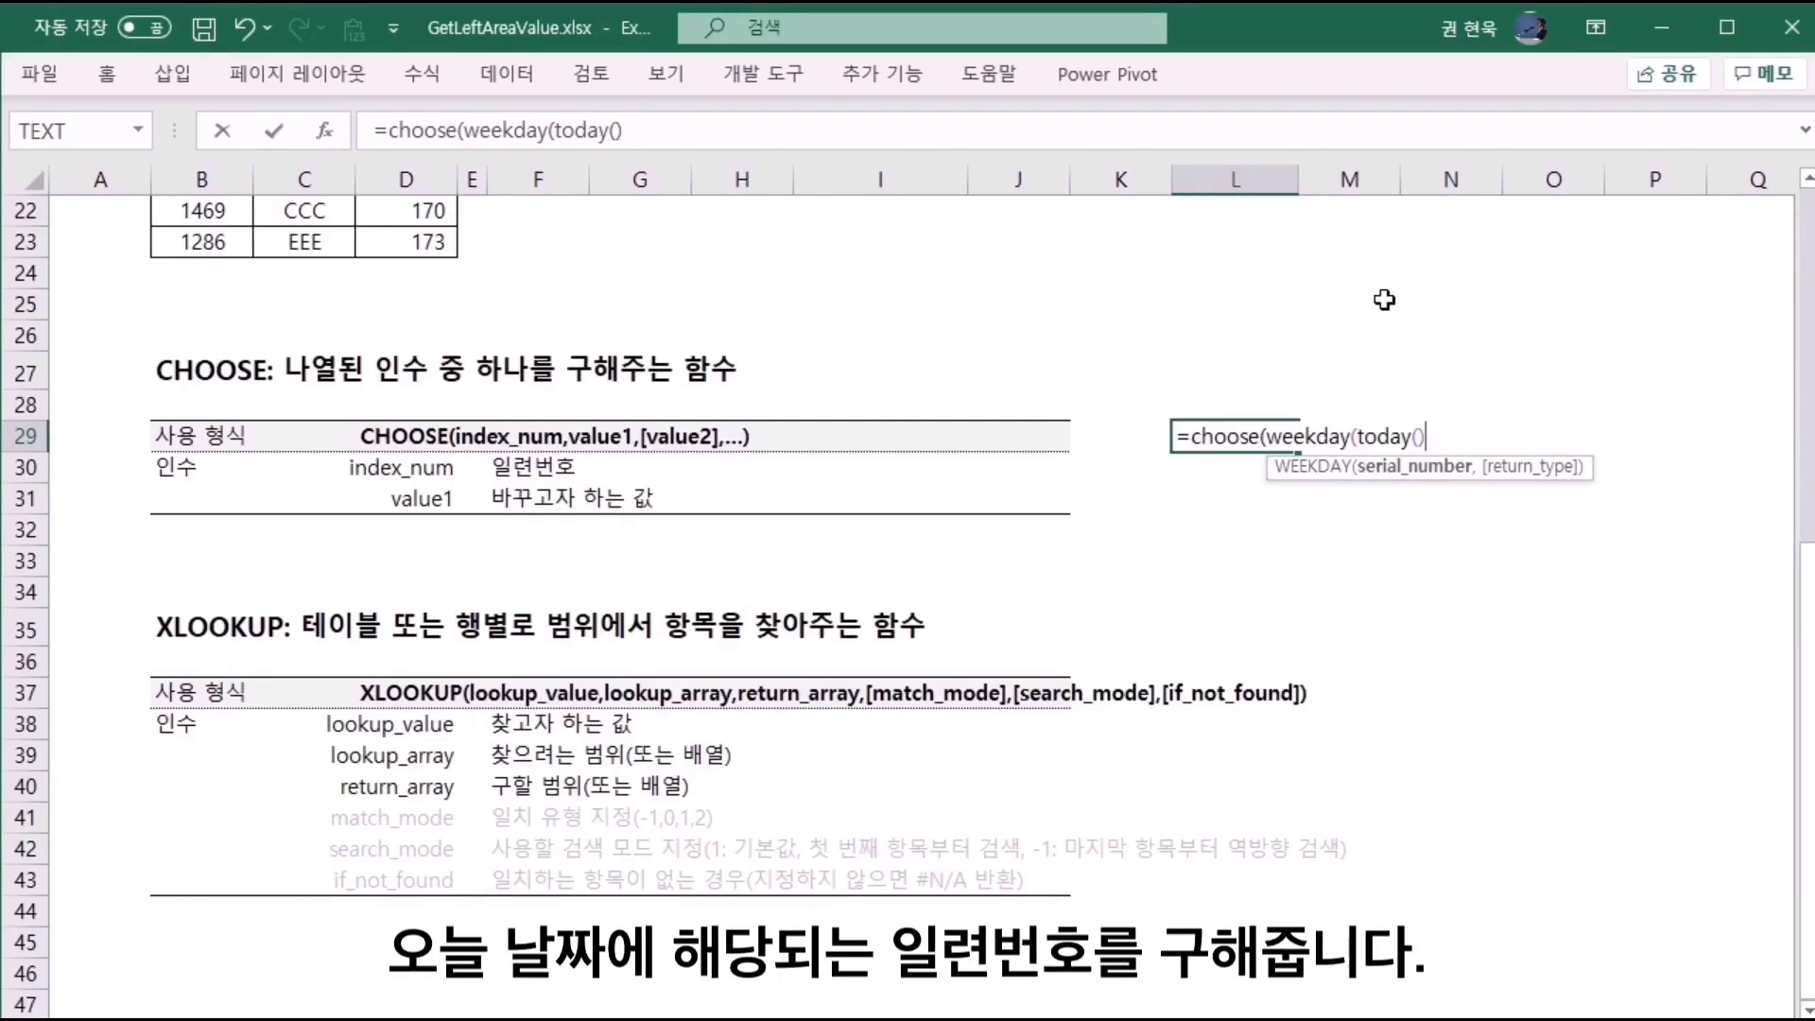
pyautogui.write(')')
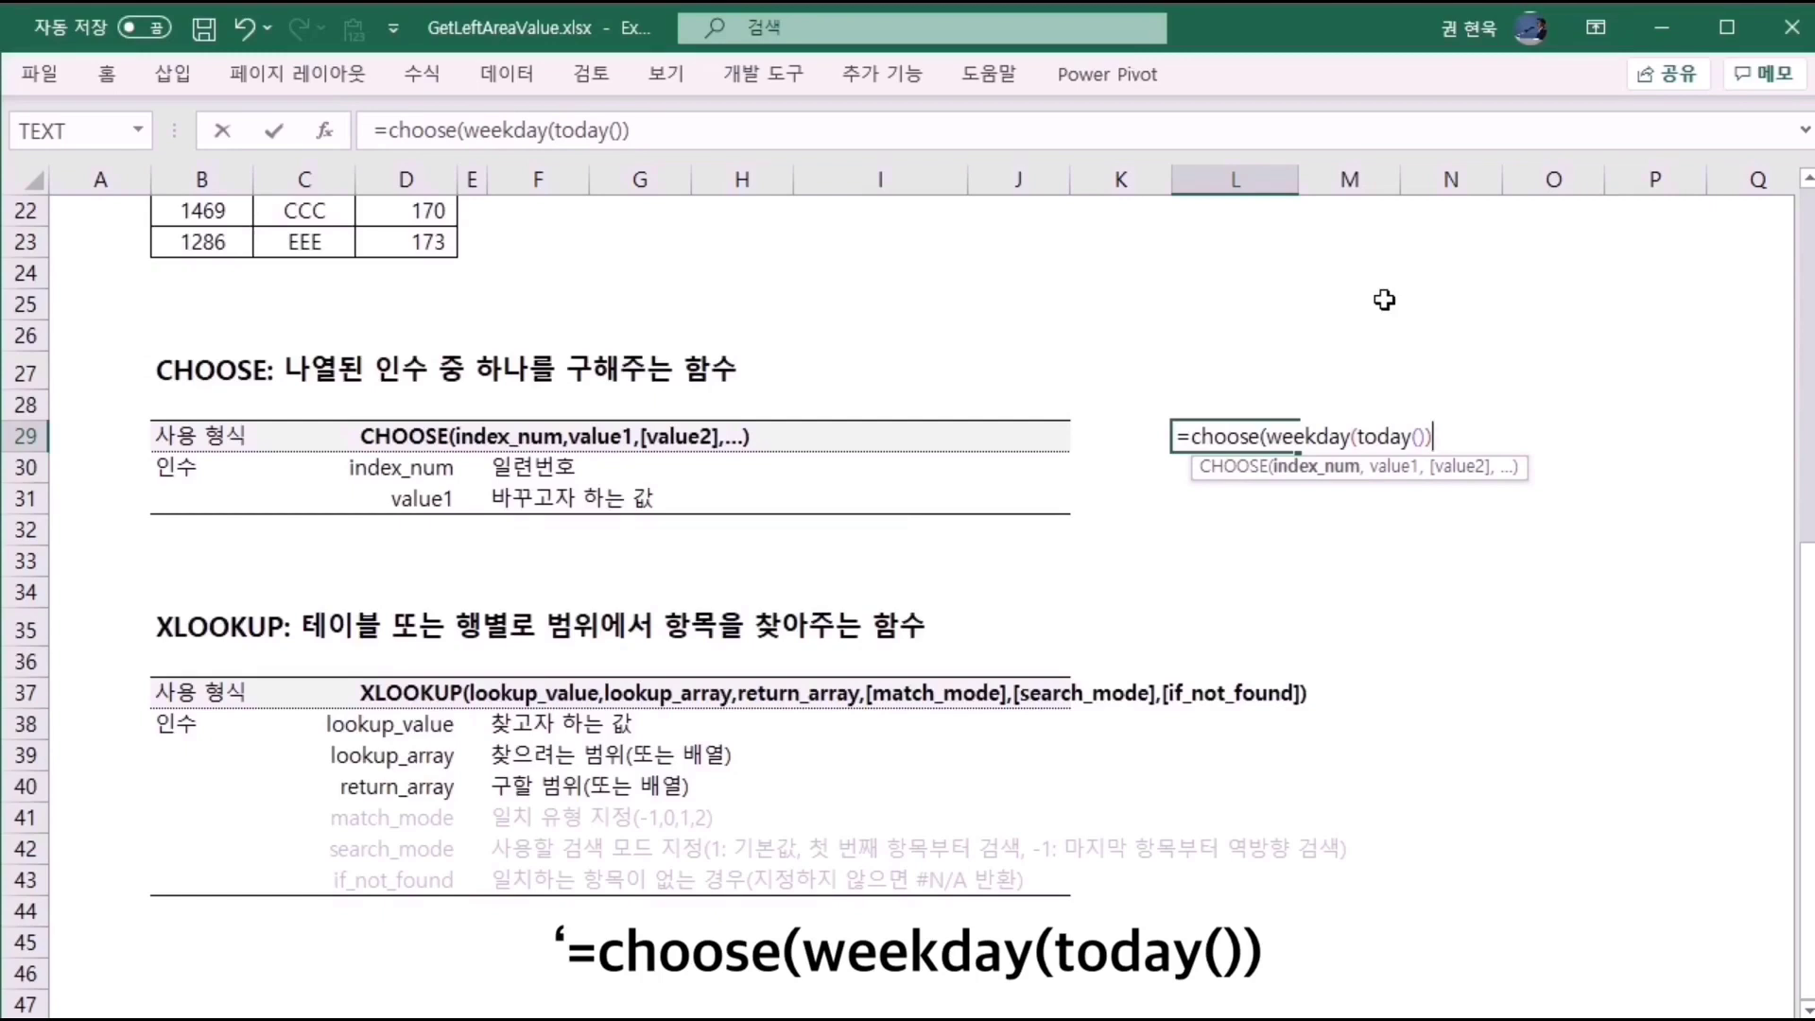
# Complete the CHOOSE formula in L29 with the weekday values "일","월","화","수","목","금","토".
pyautogui.write(',')
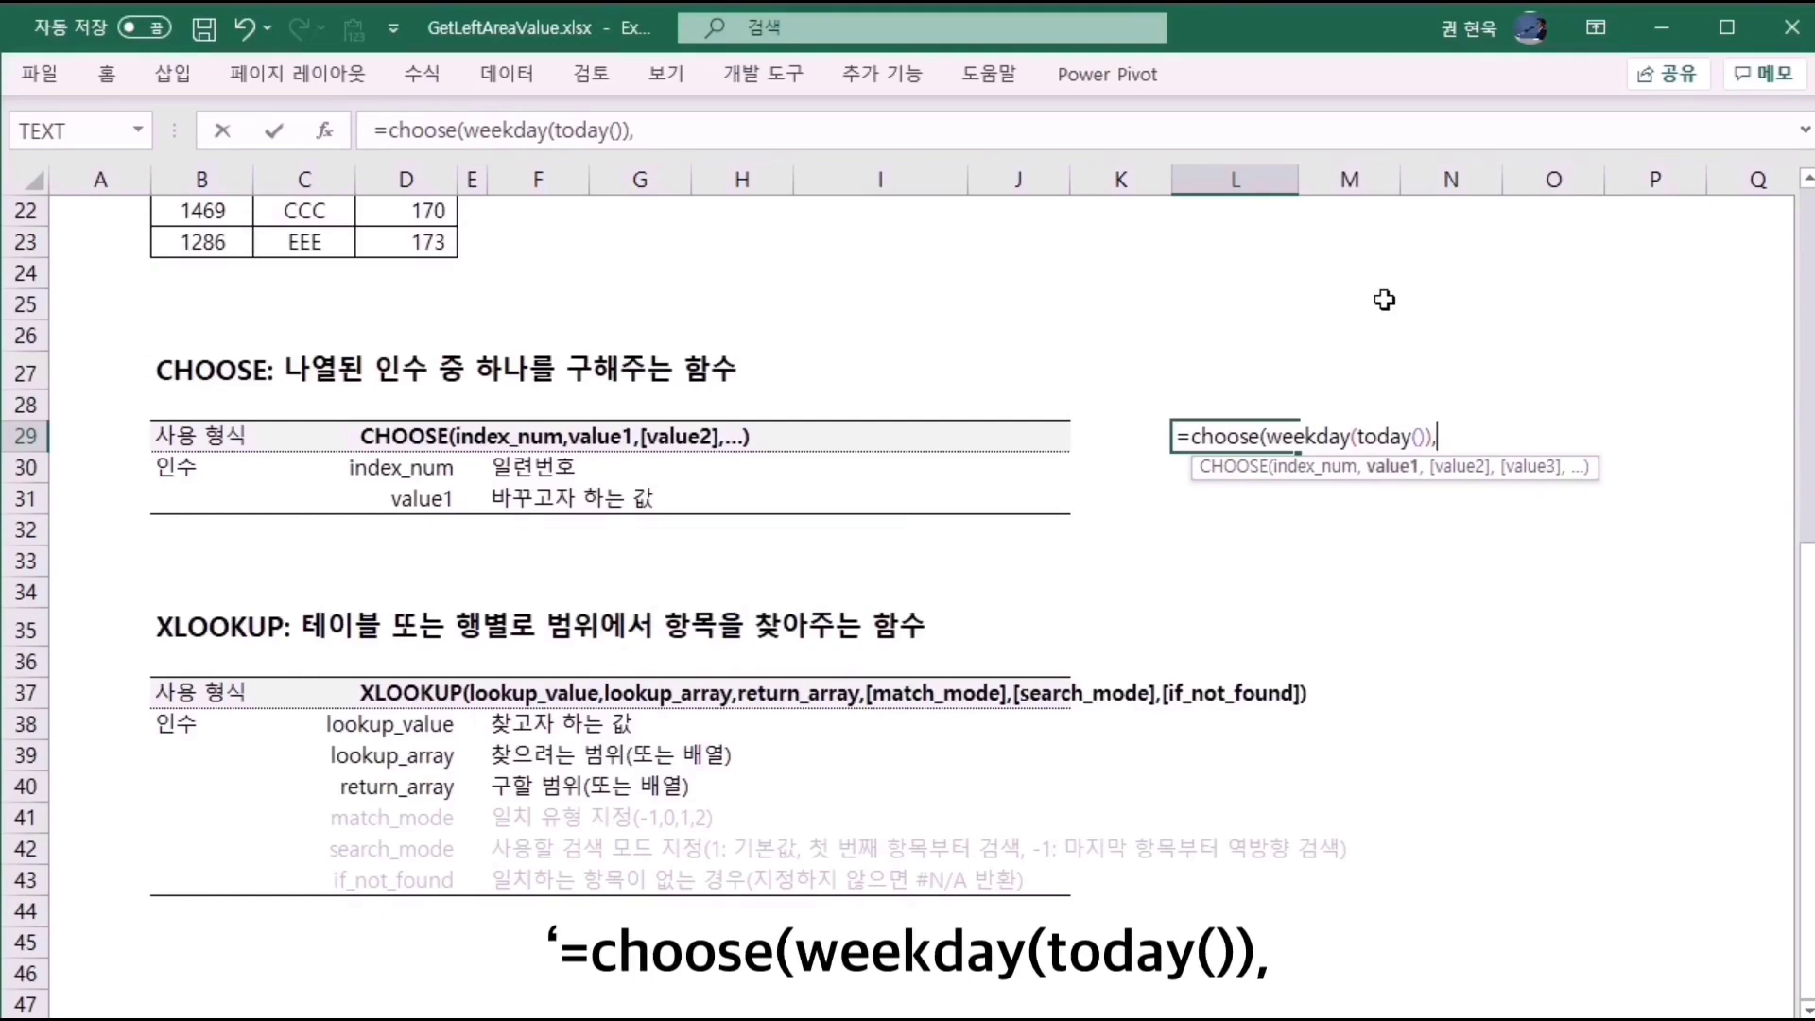
pyautogui.write('"일","월","화","수')
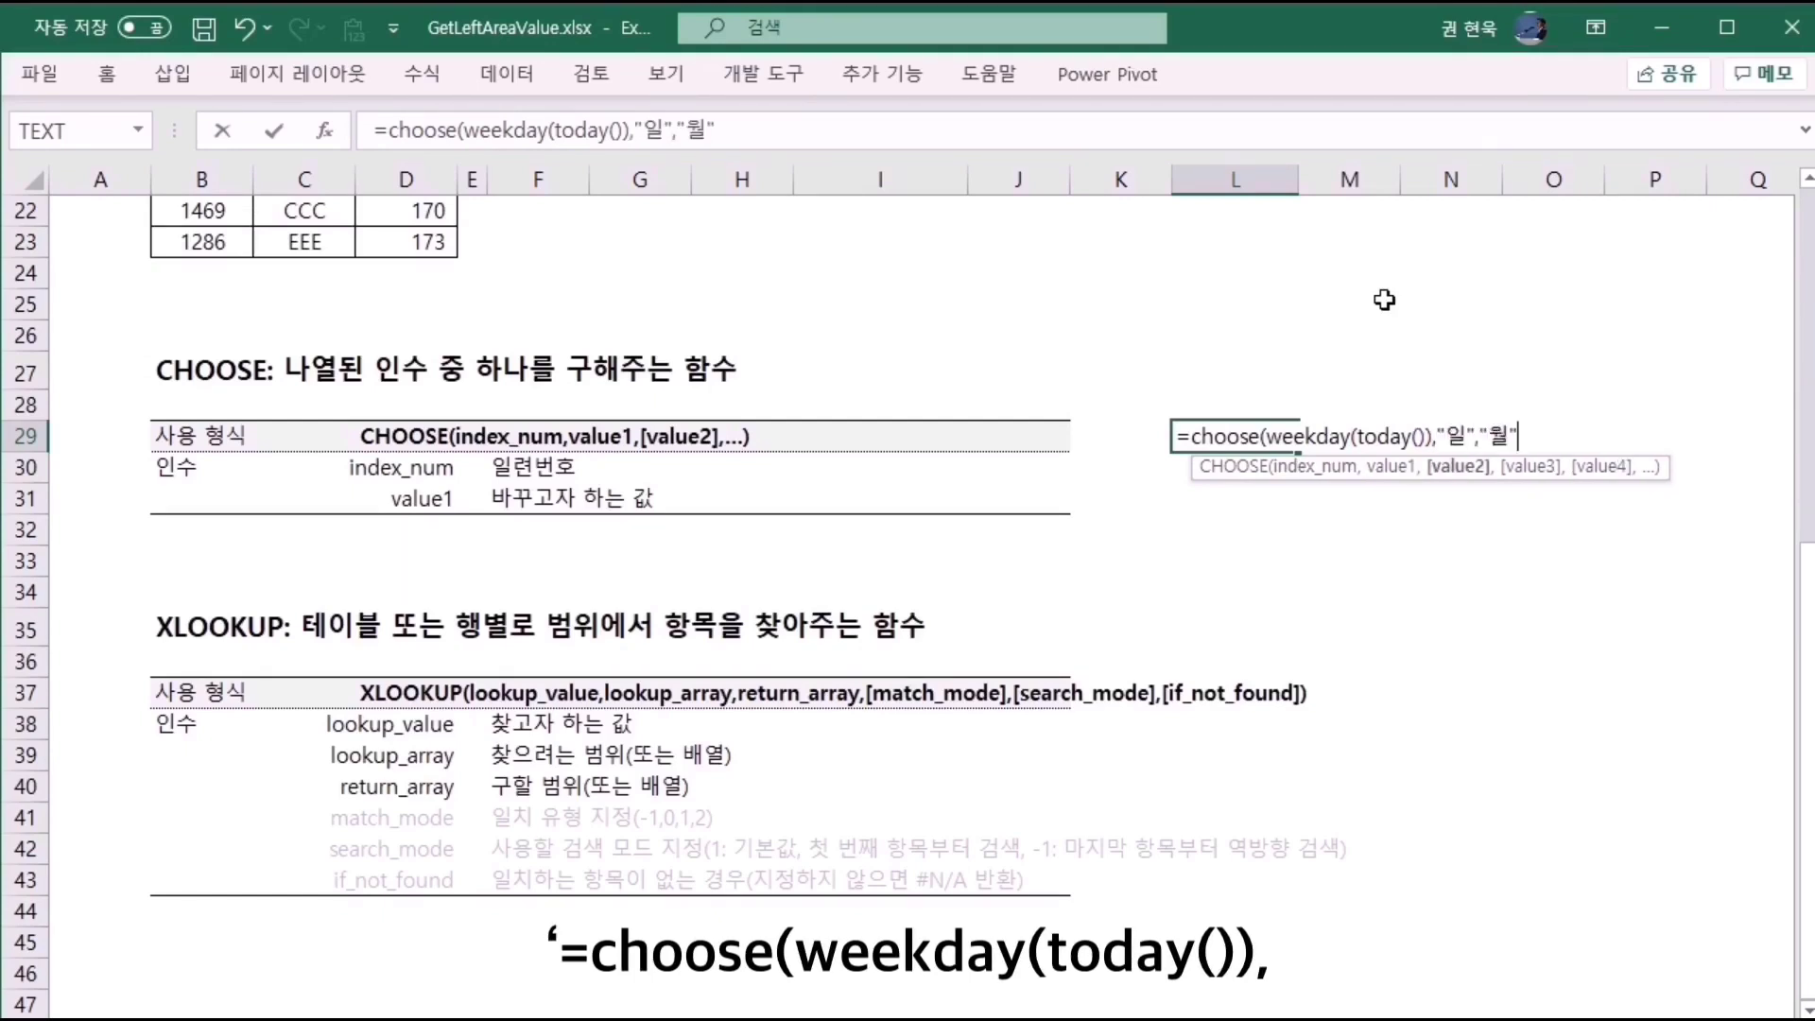
pyautogui.write('",')
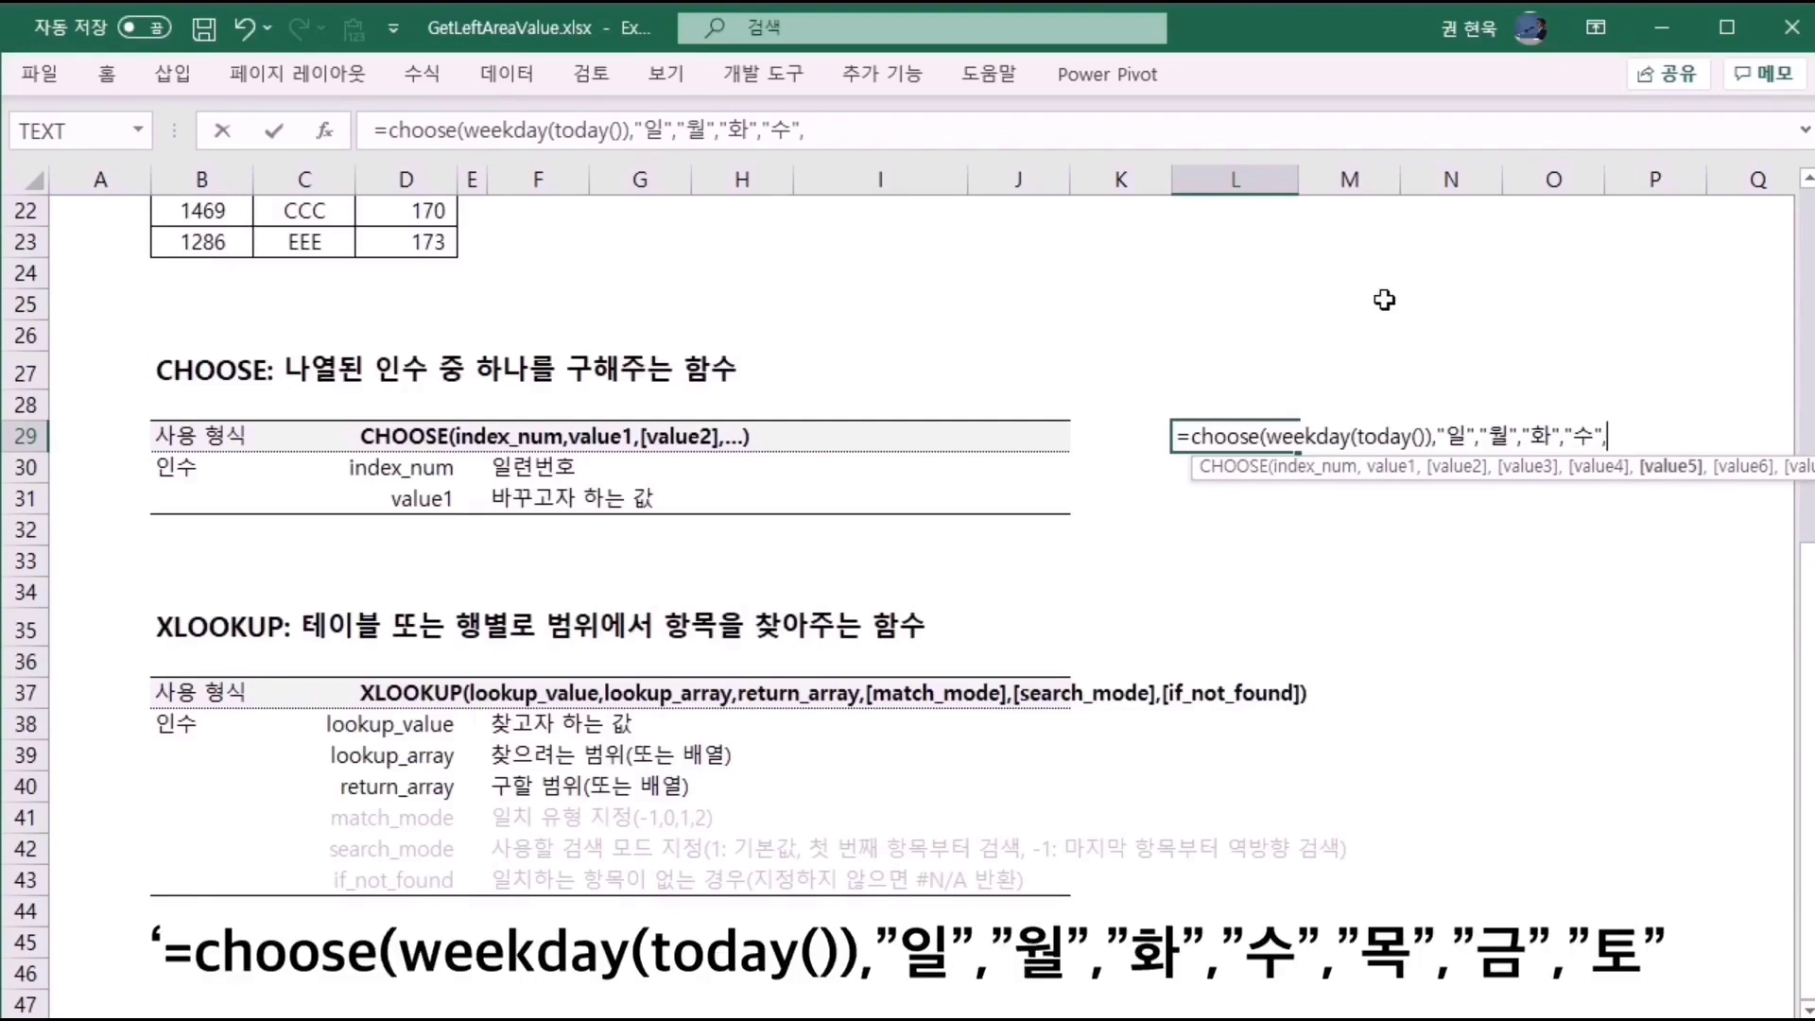
pyautogui.write('"목","금","토"')
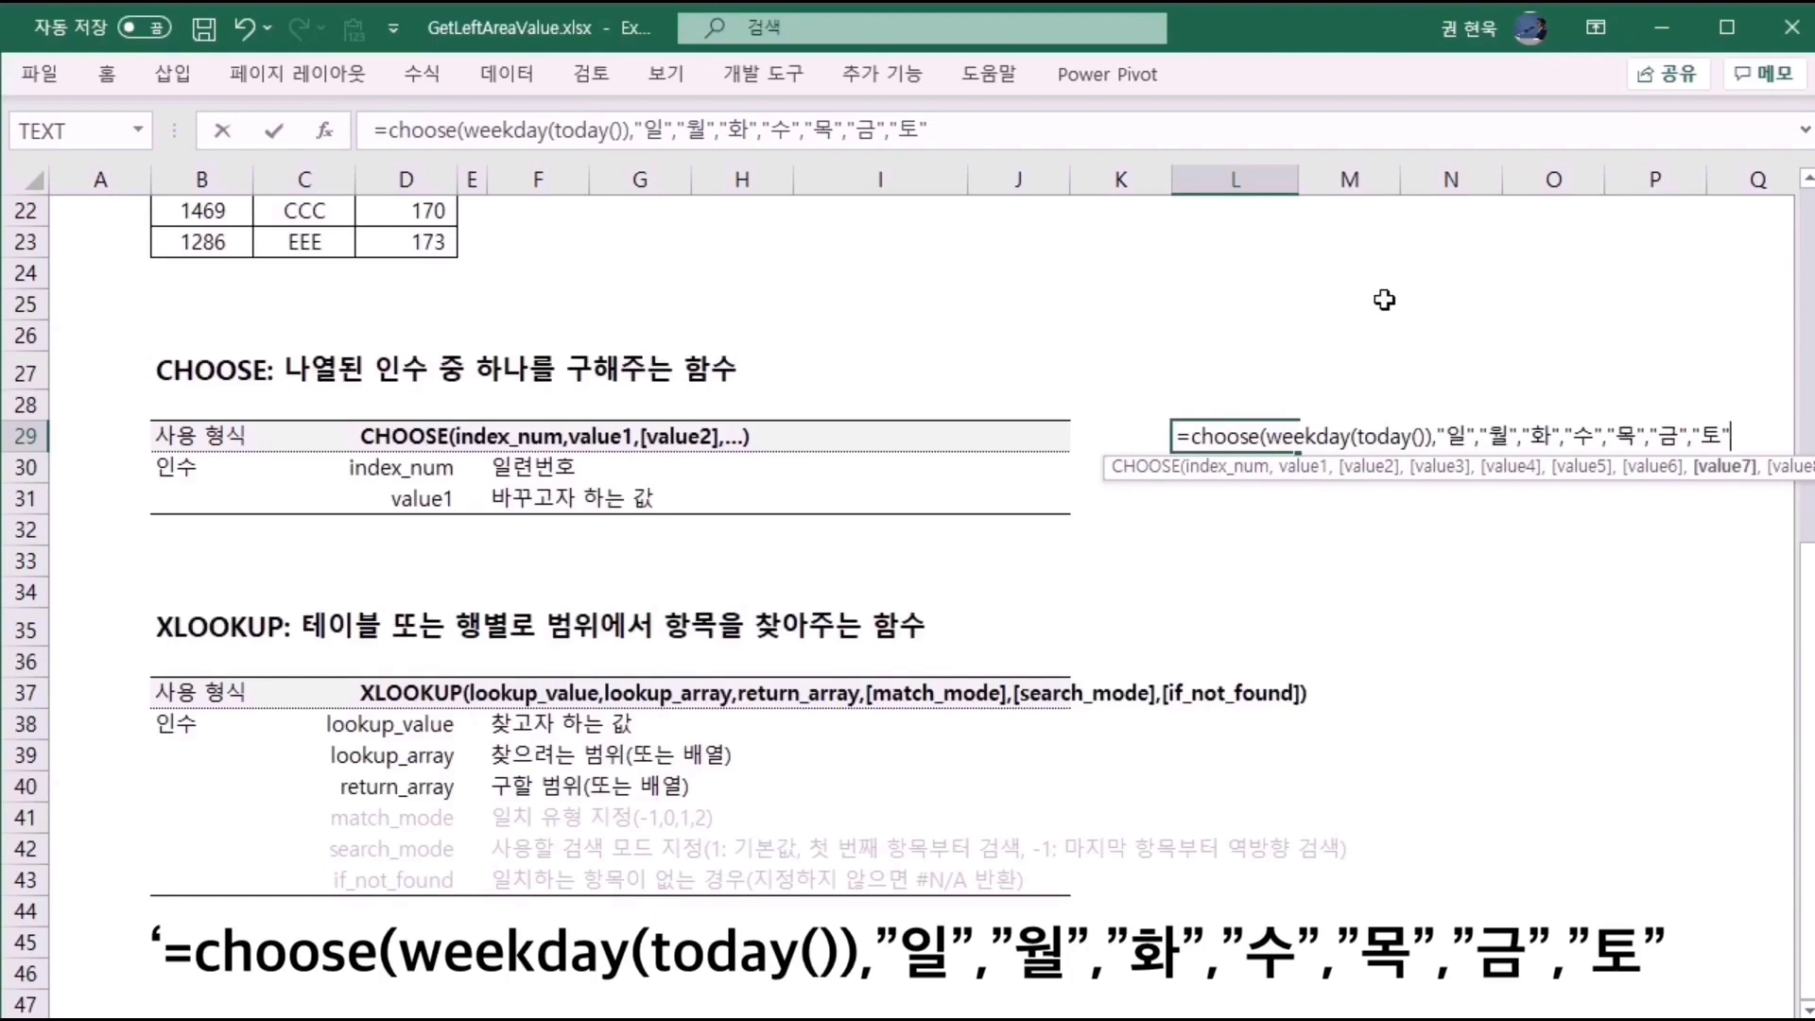
pyautogui.write(')')
pyautogui.press('Return')
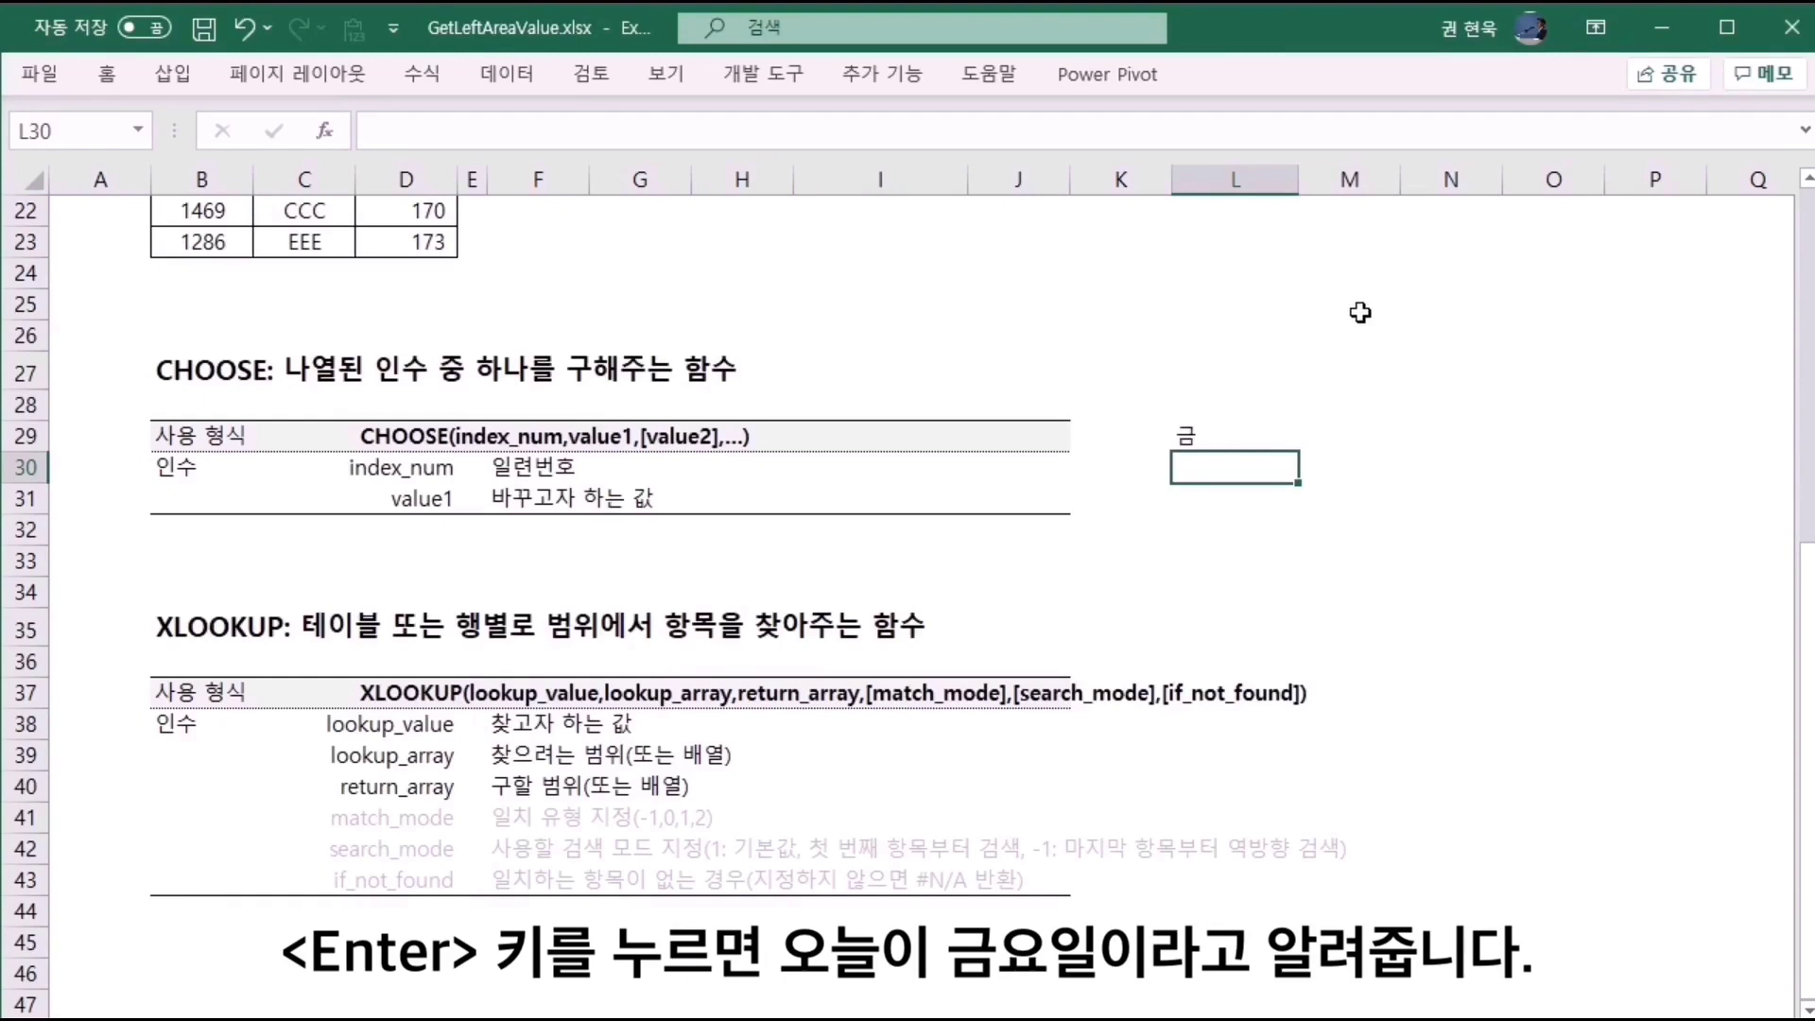
pyautogui.click(1246, 437)
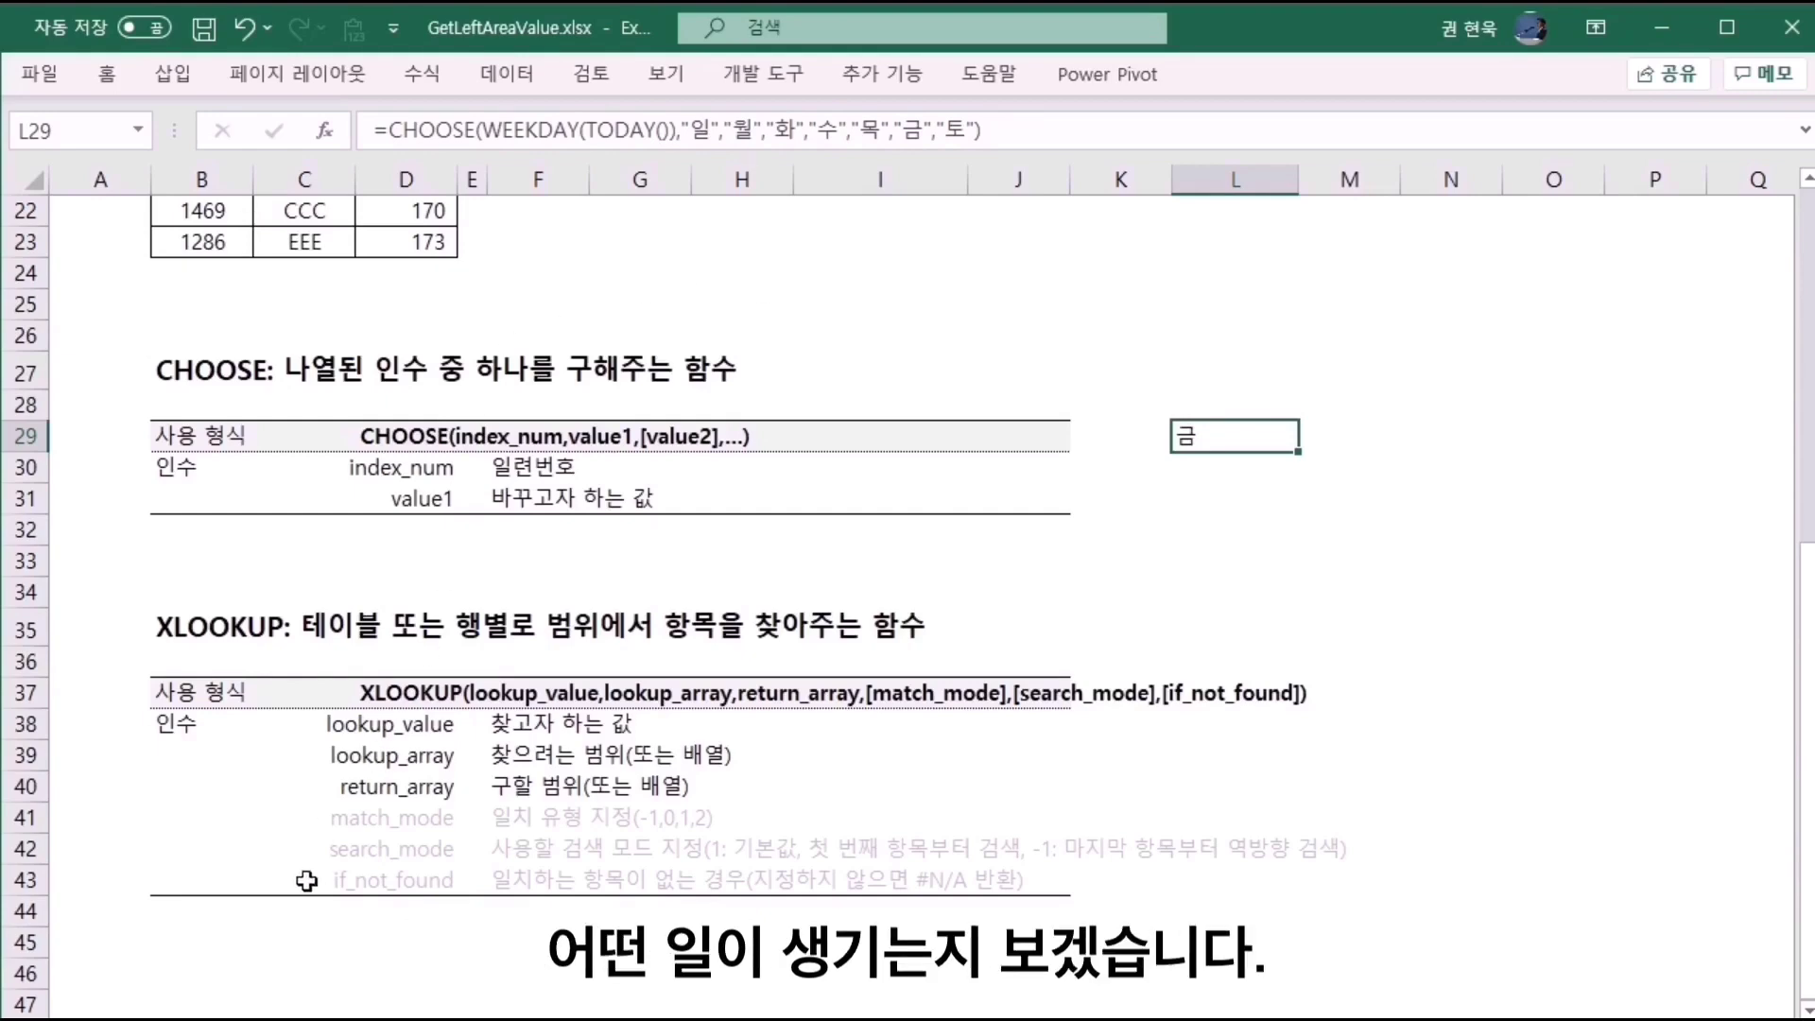
# Return to the test results sheet and start a VLOOKUP formula in K22 with J22 as the lookup value.
pyautogui.hotkey('ctrl', 'pageup')
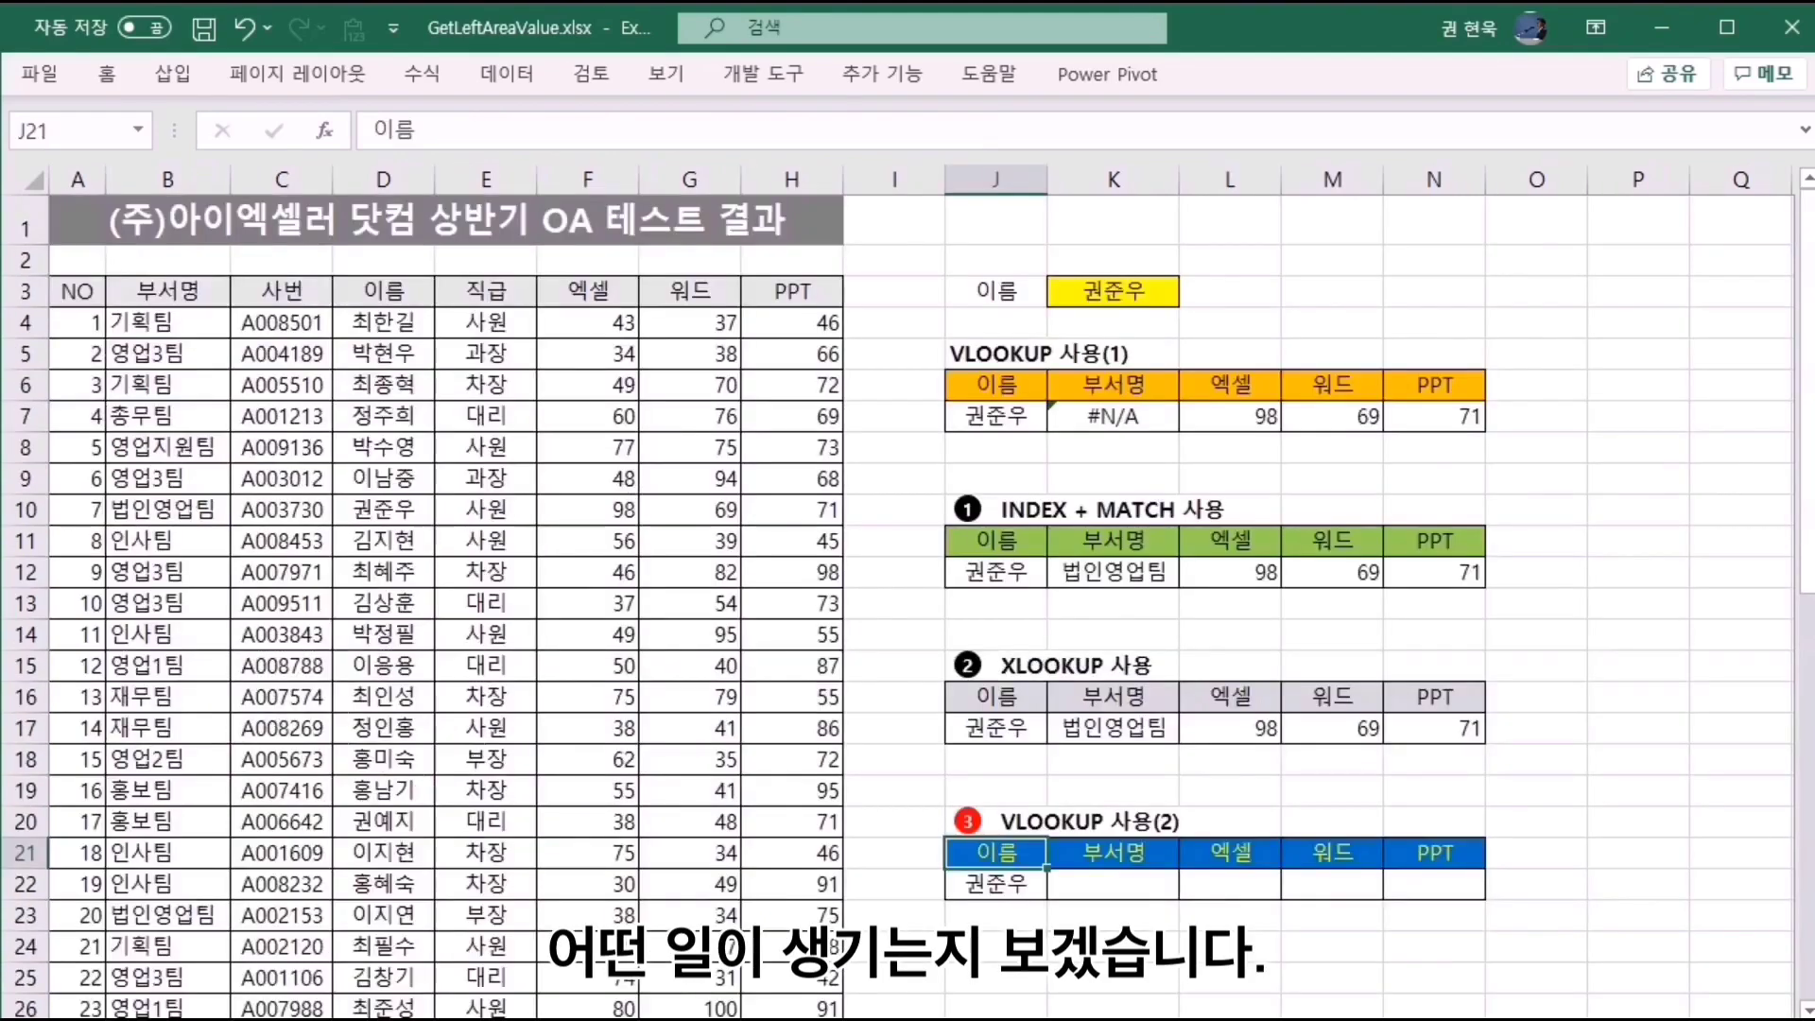
pyautogui.click(1155, 884)
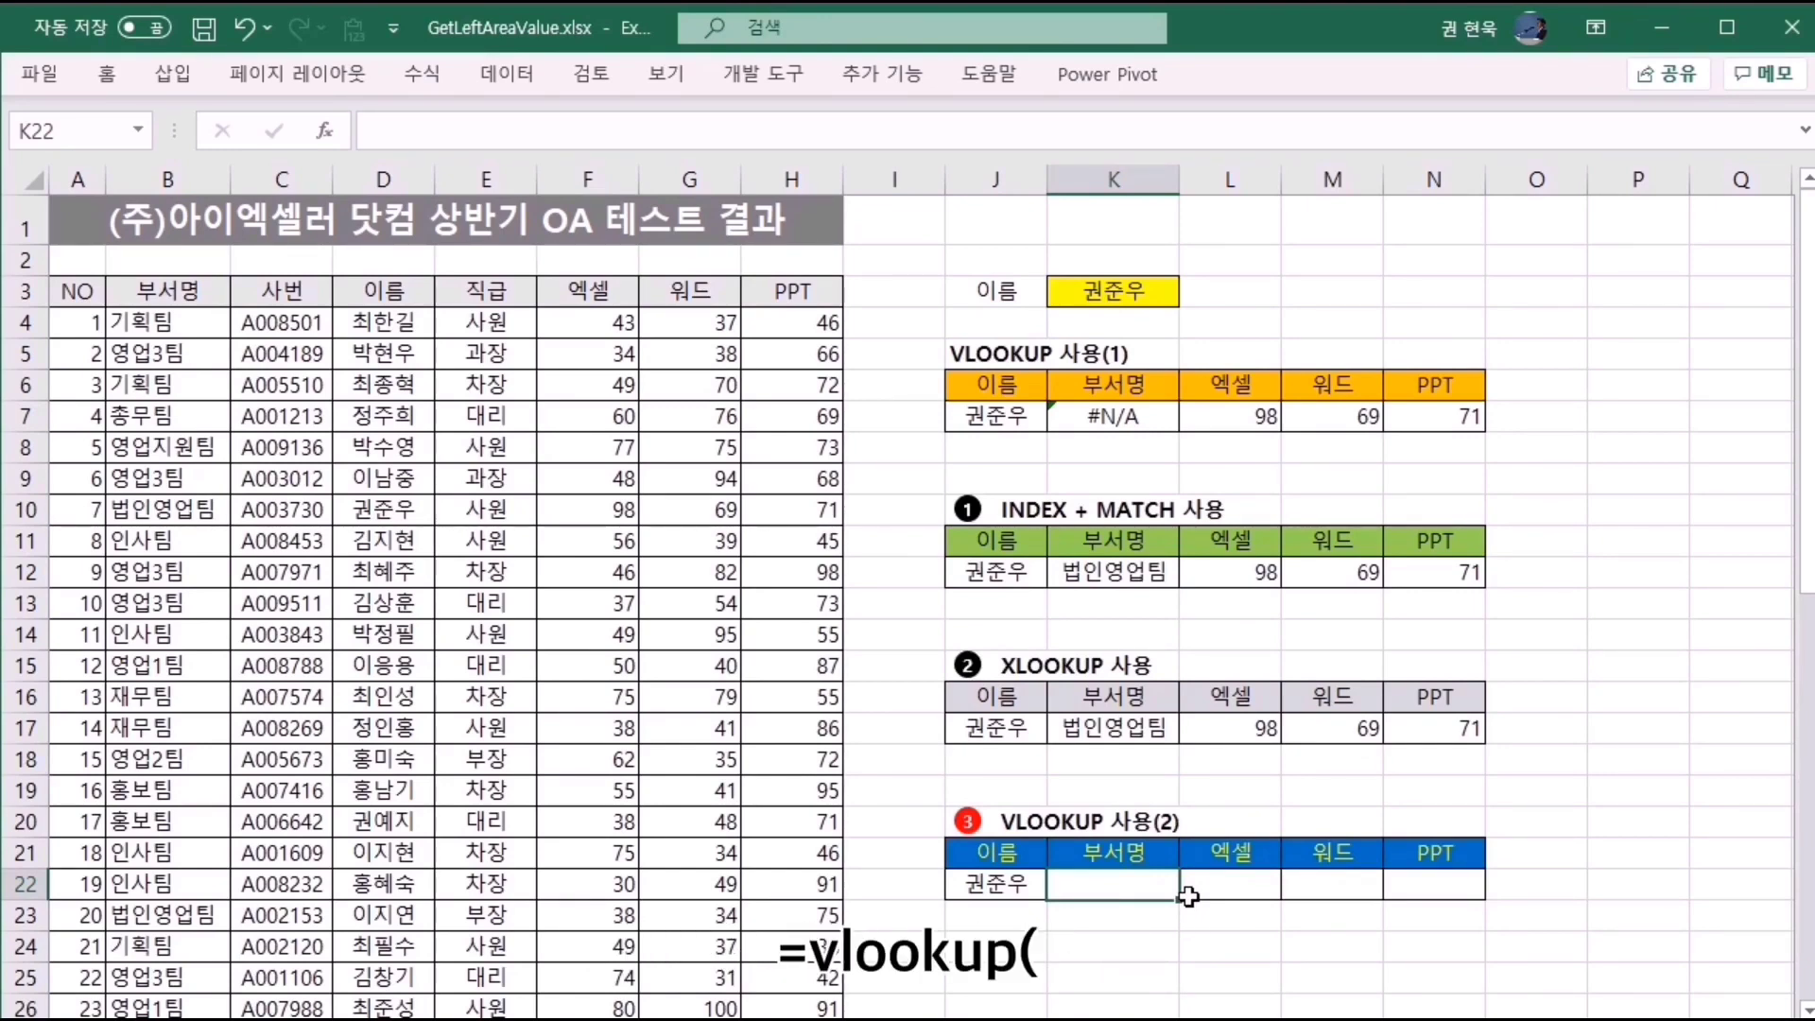
pyautogui.write('=vlookup(')
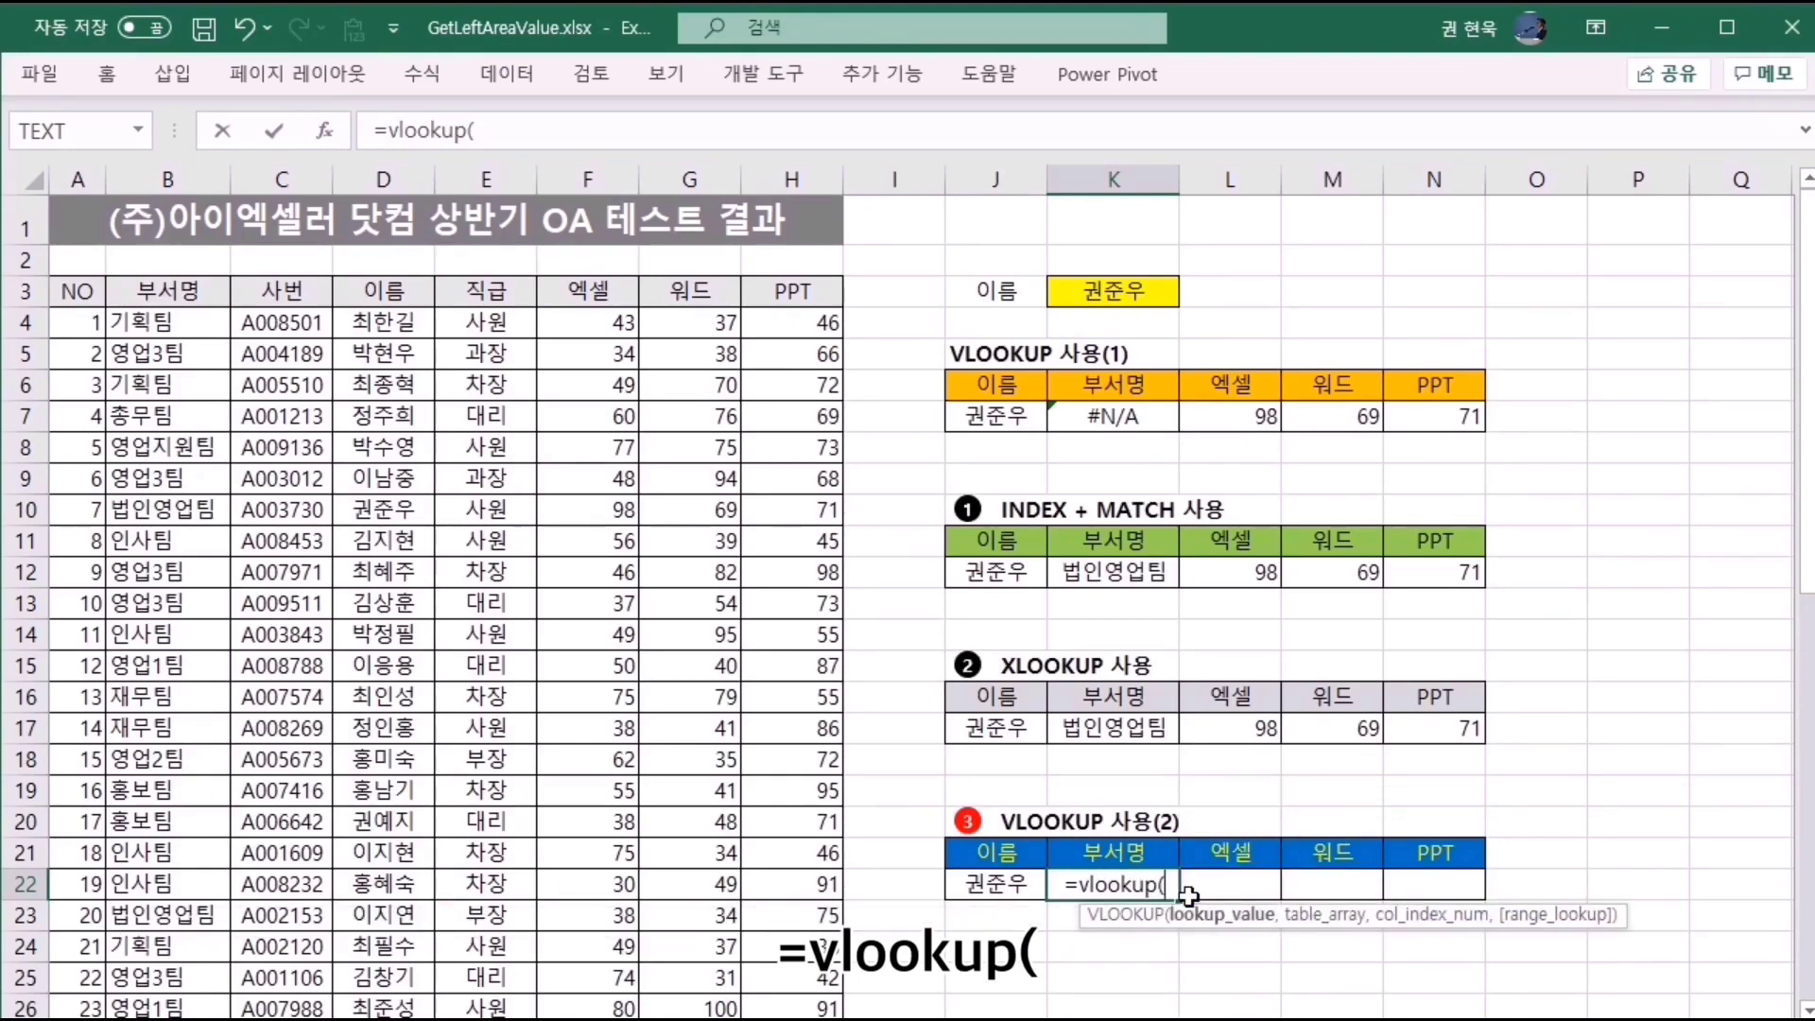
pyautogui.press('Left')
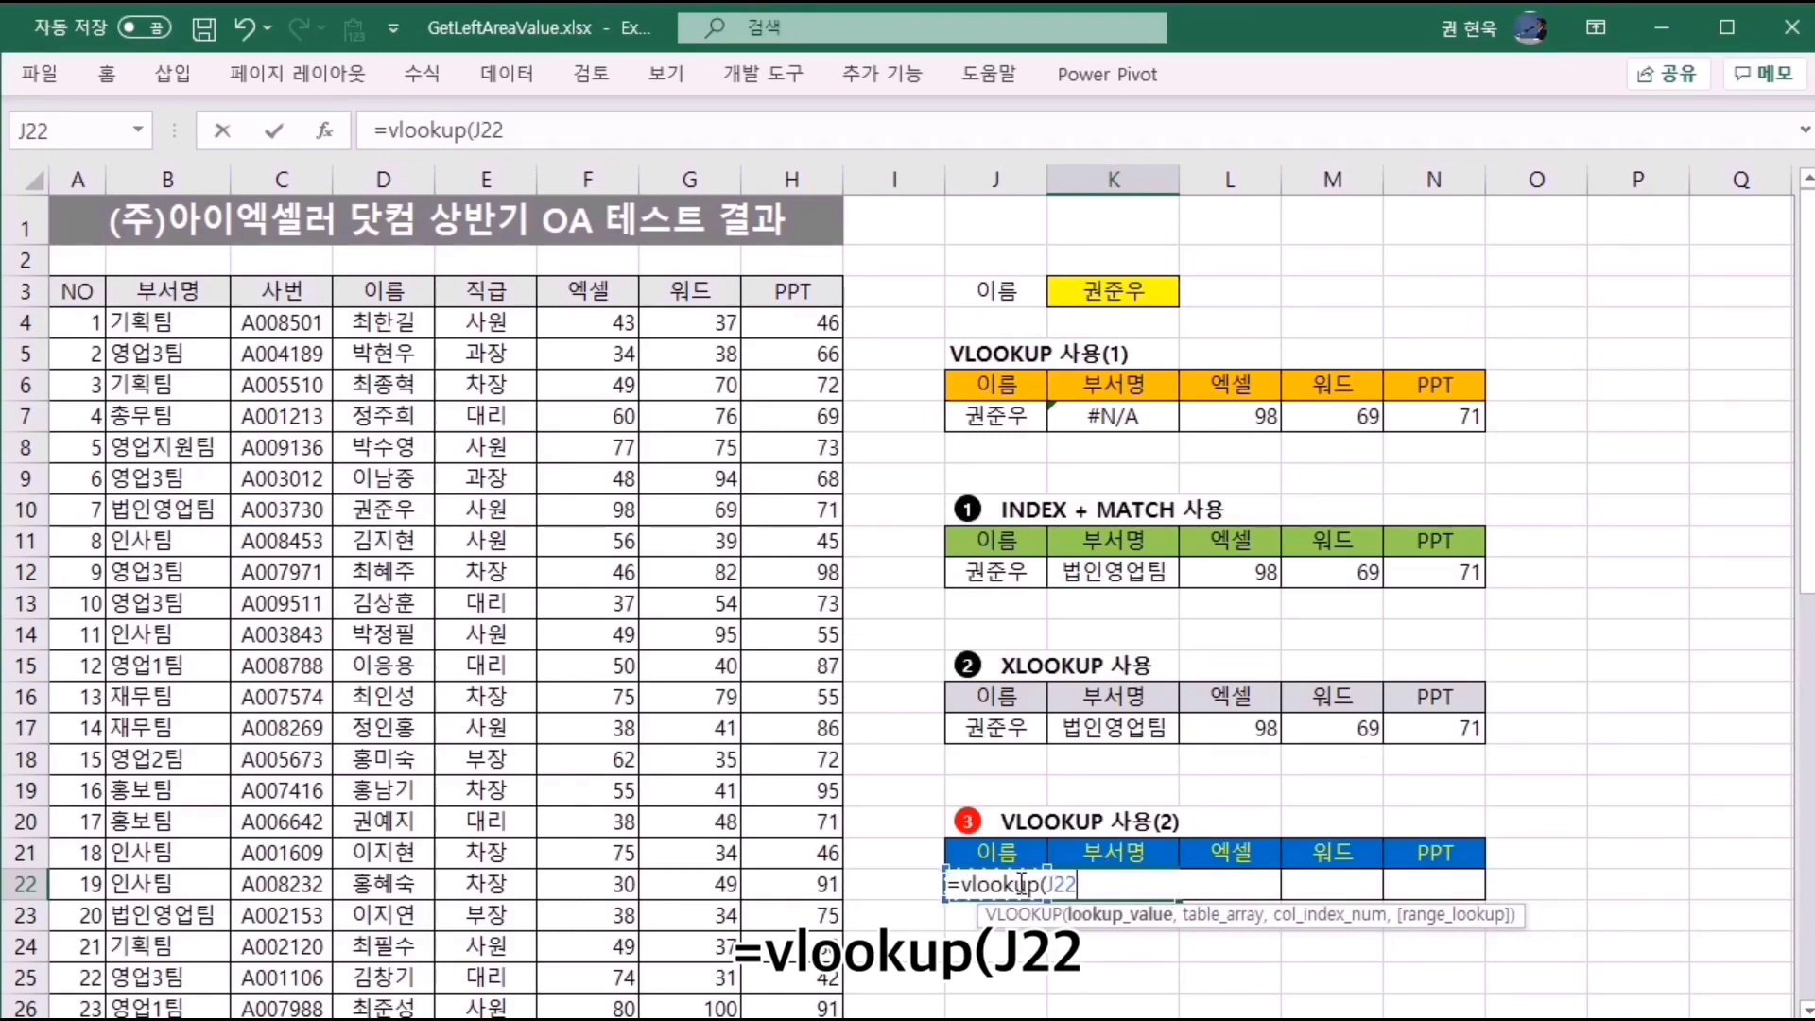
pyautogui.write(',')
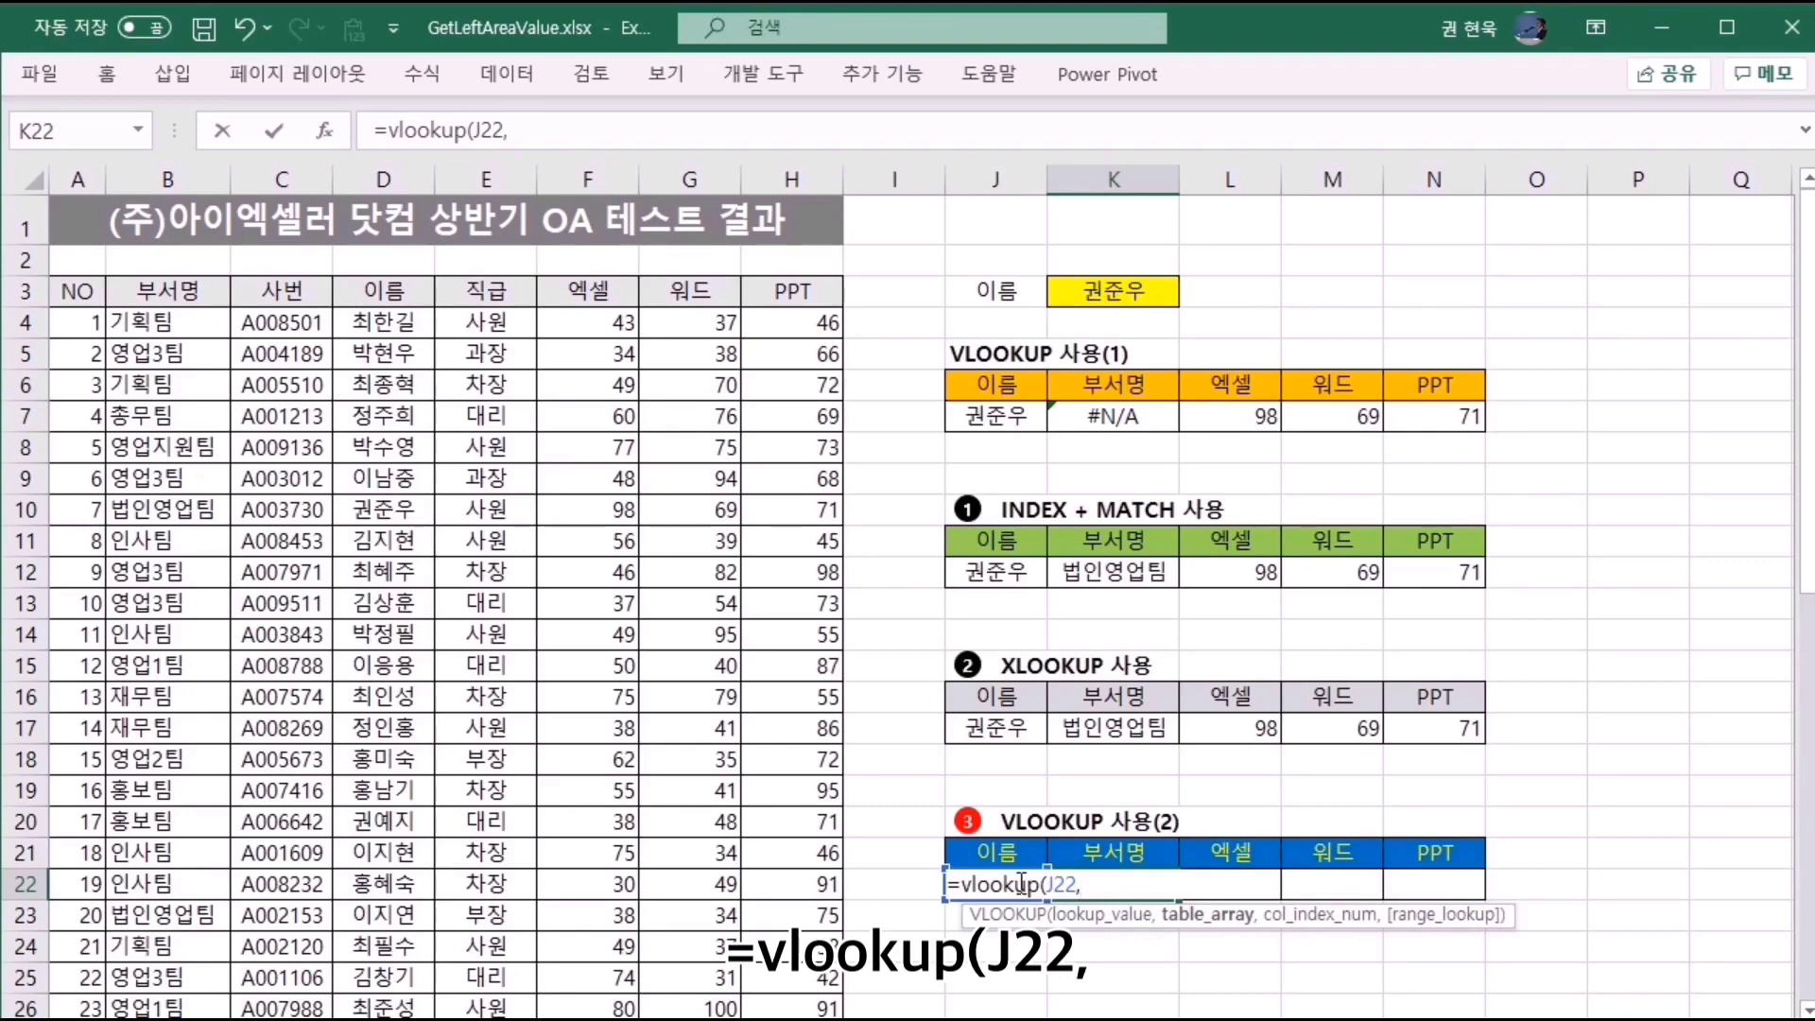
# Add CHOOSE({1,2,3,4,5},이름,부서명,엑셀,워드,PPT) as the table array of the VLOOKUP formula in K22.
pyautogui.write('choose')
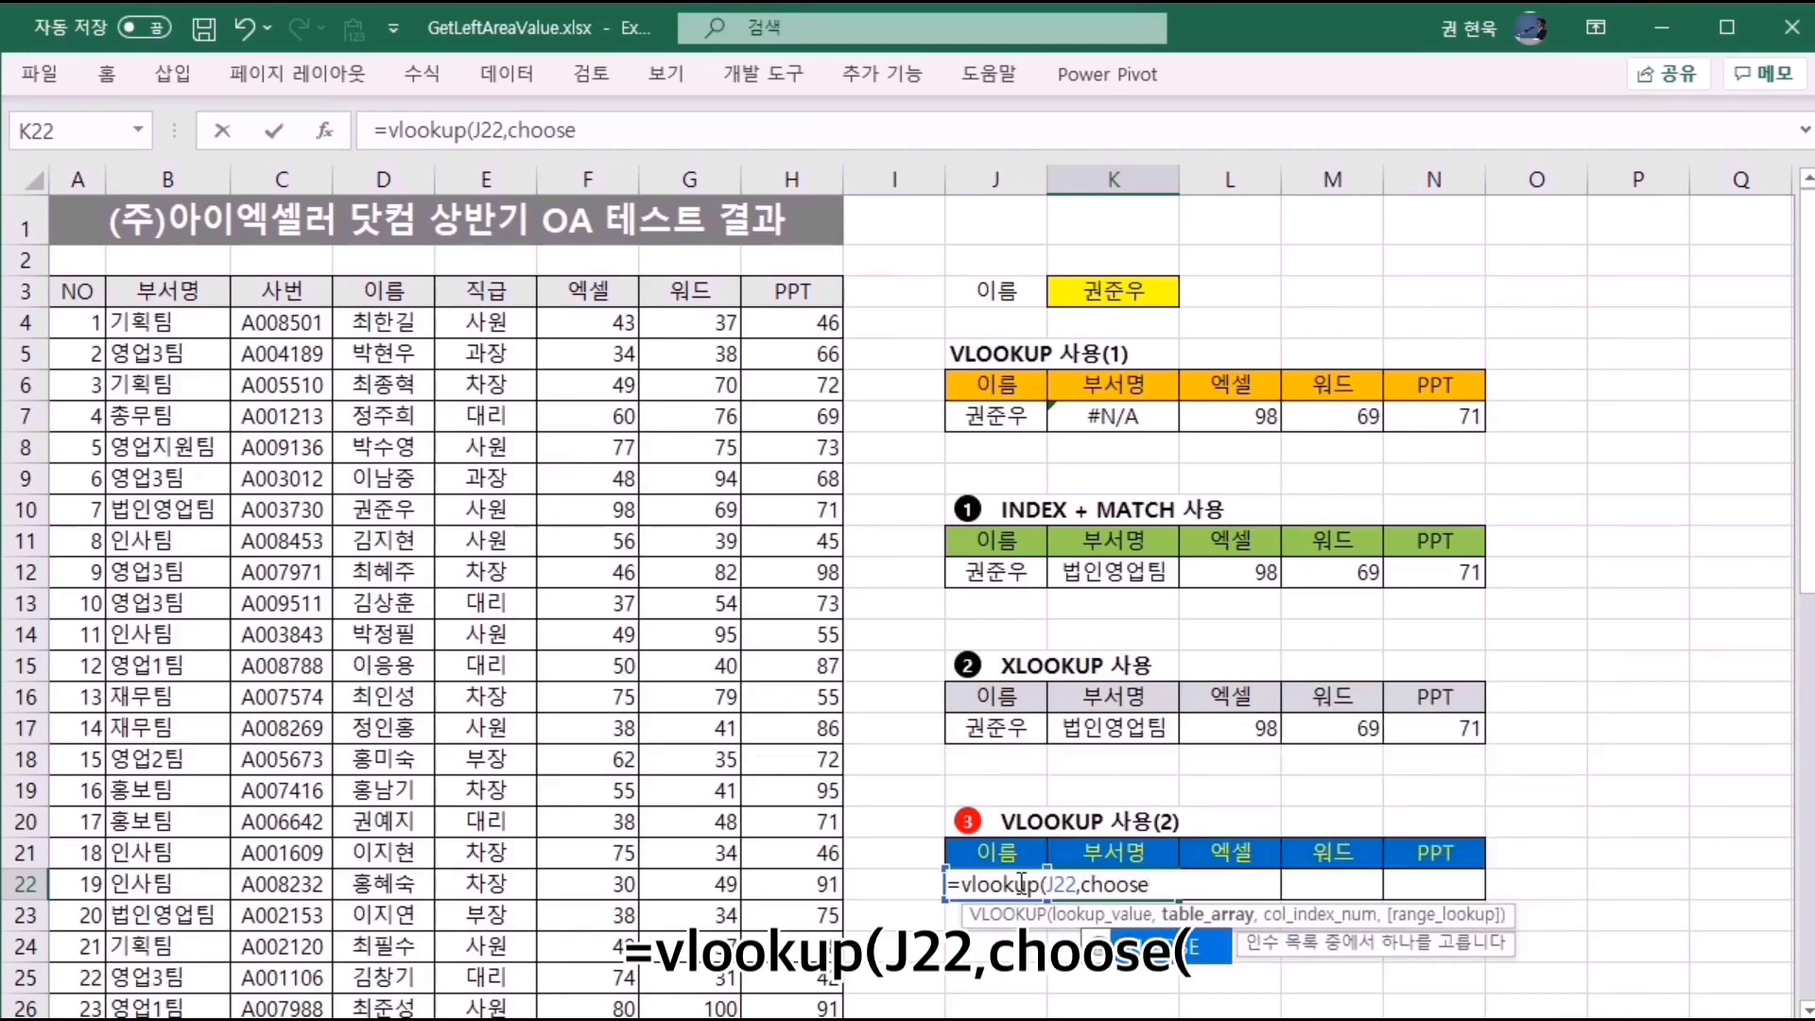
pyautogui.write('({')
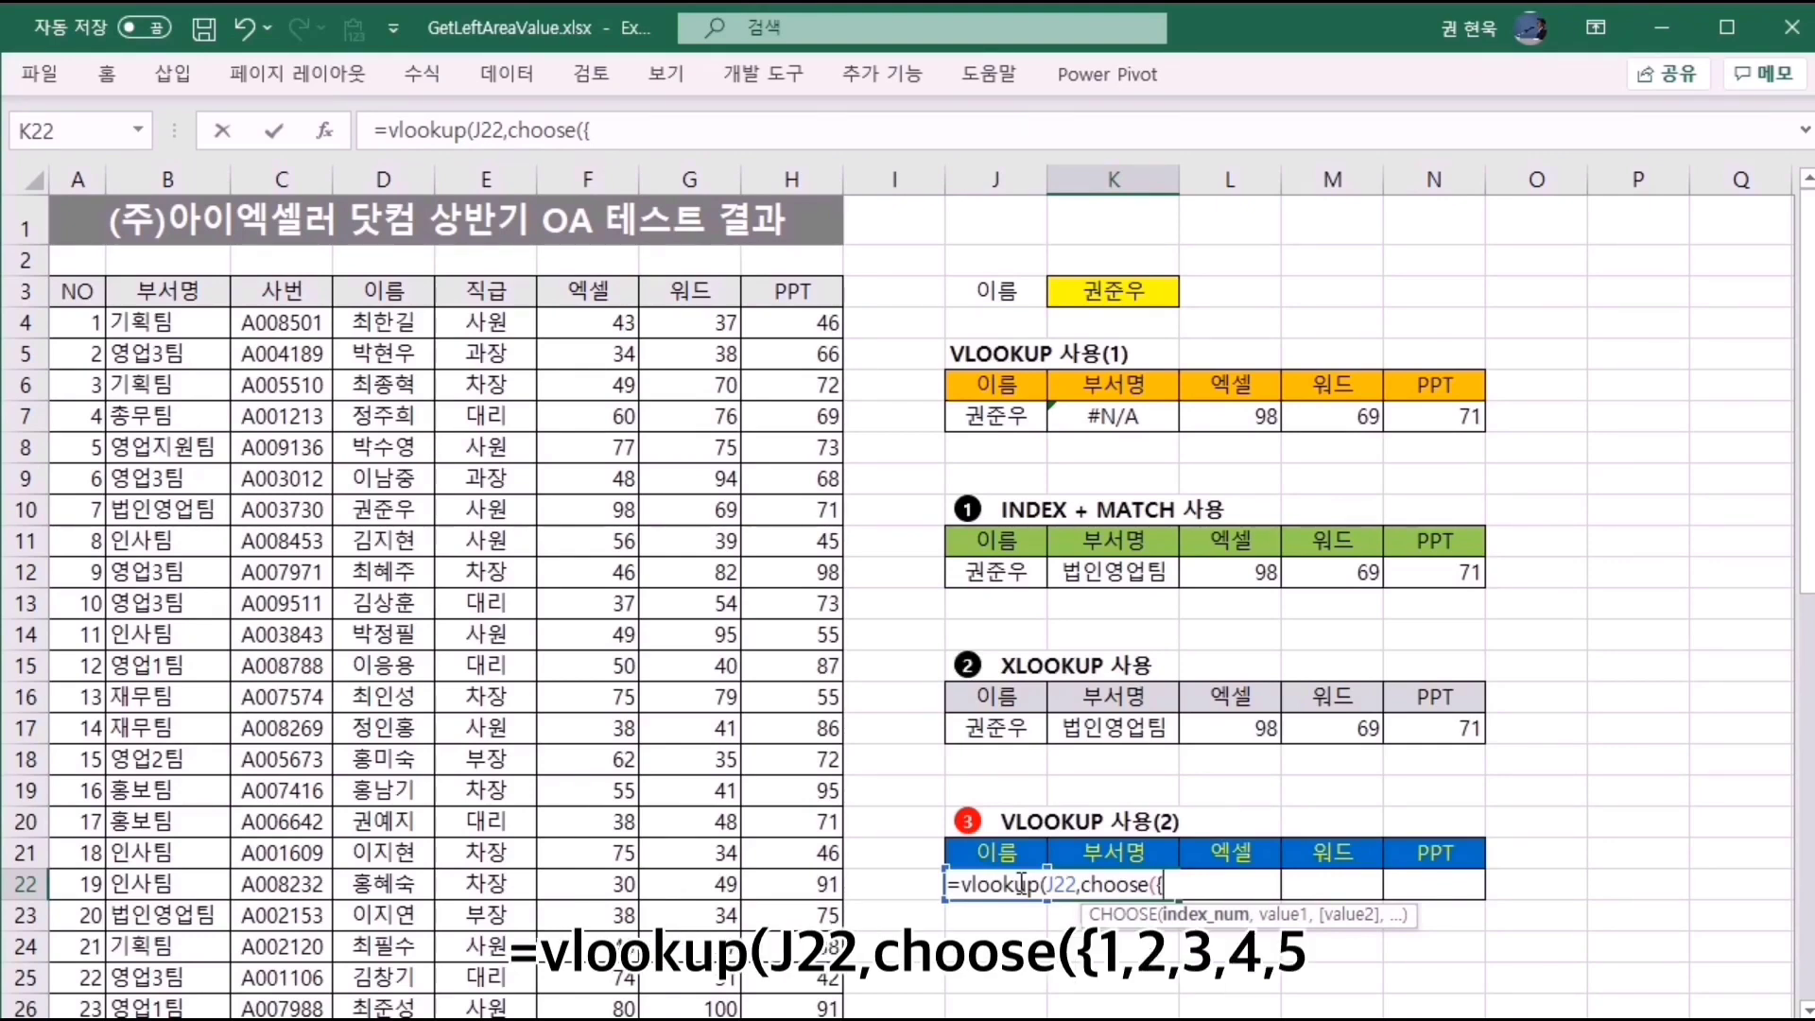
pyautogui.write('1,2,3,4,5,')
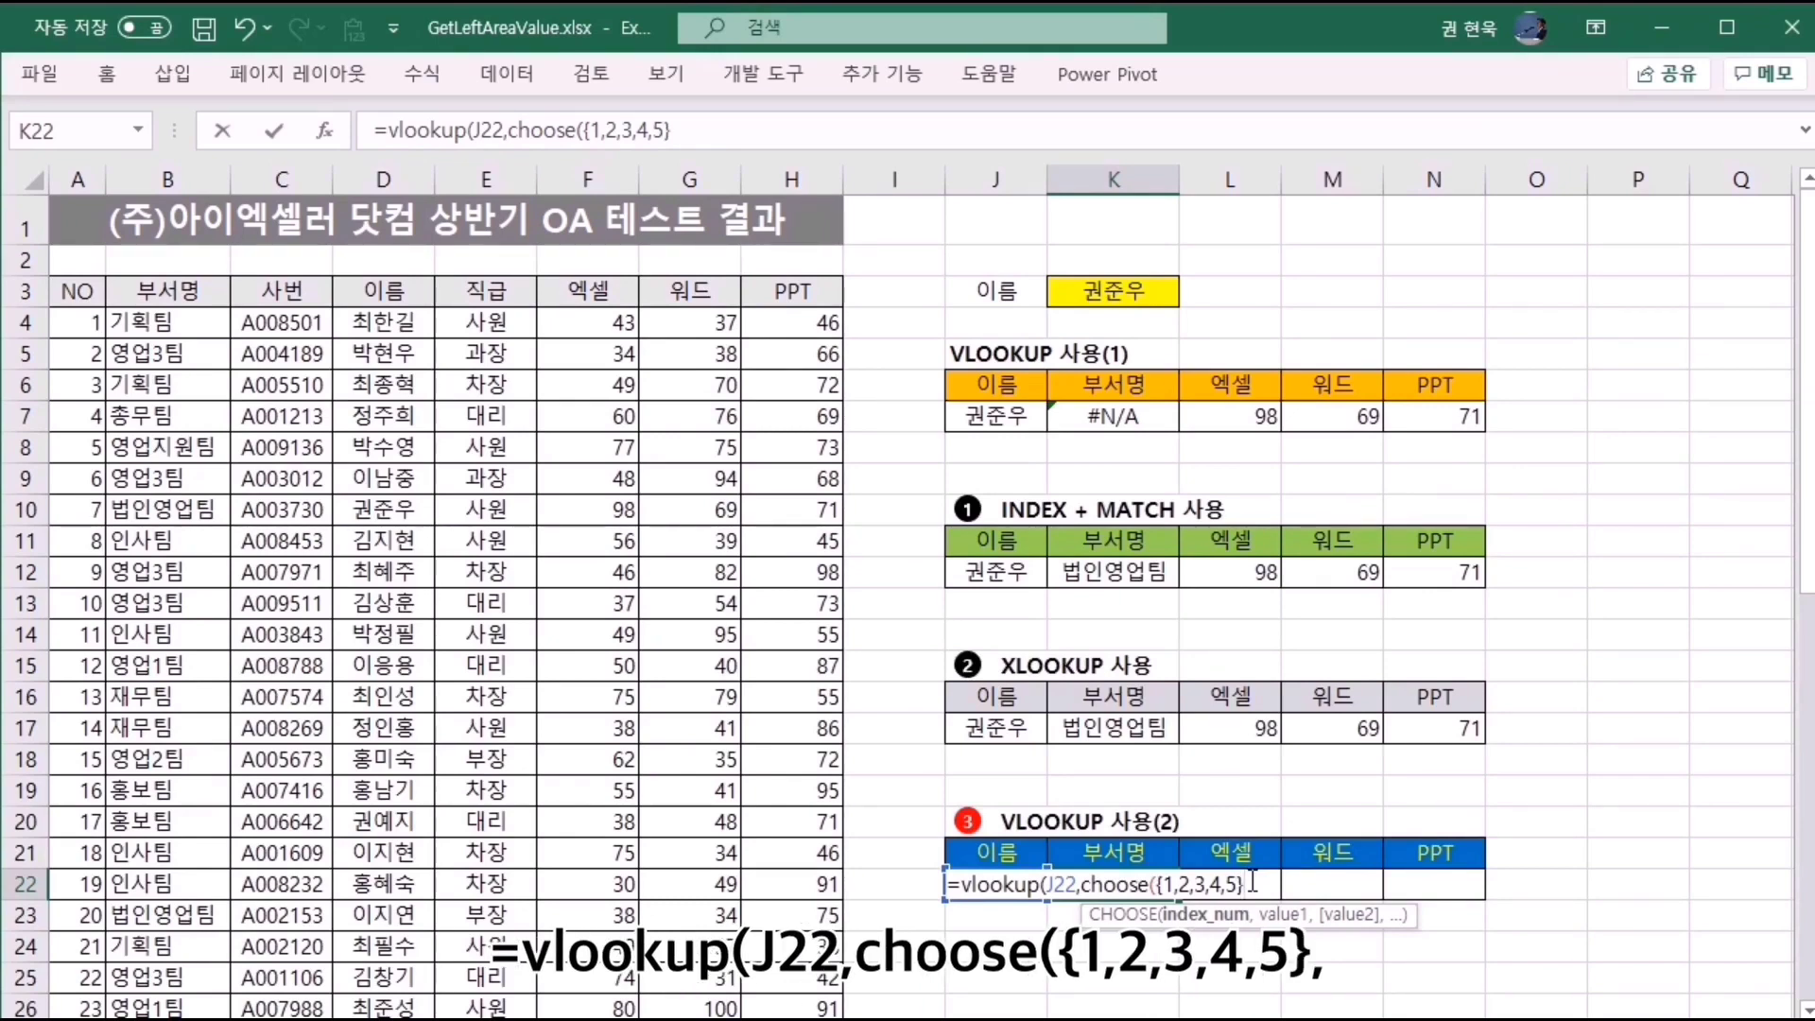
pyautogui.write(',')
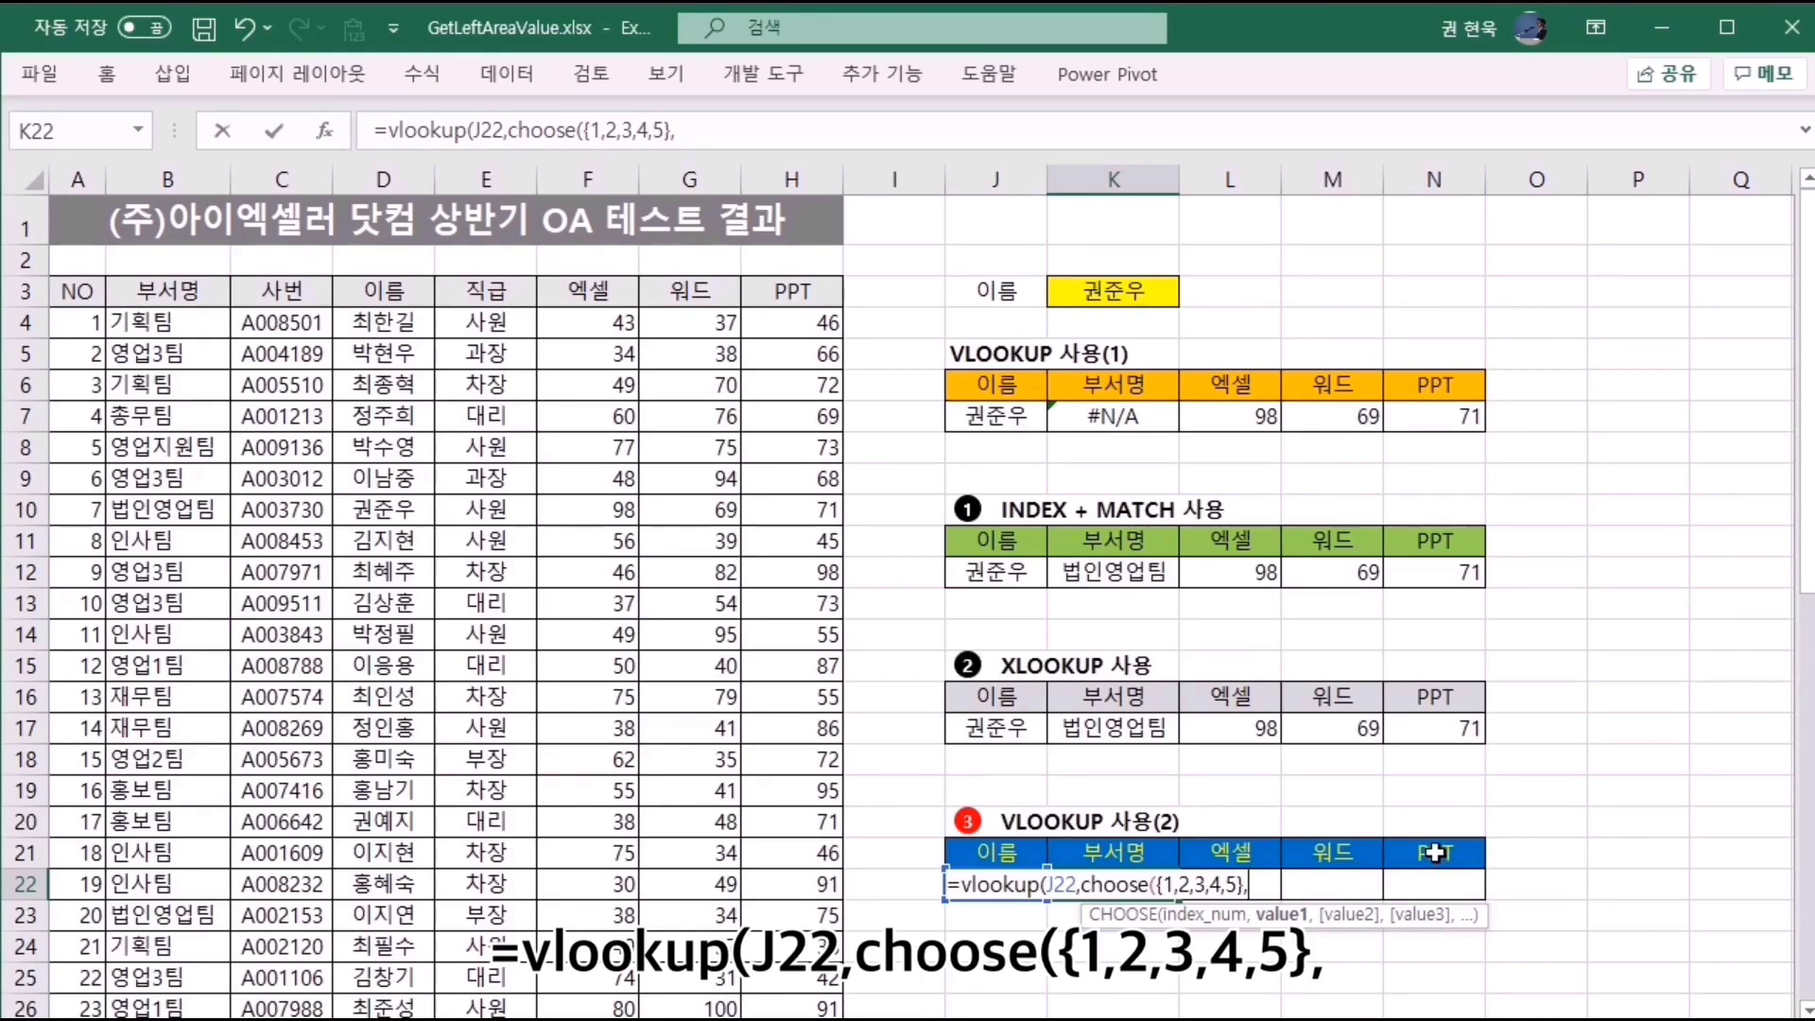
pyautogui.write('이름')
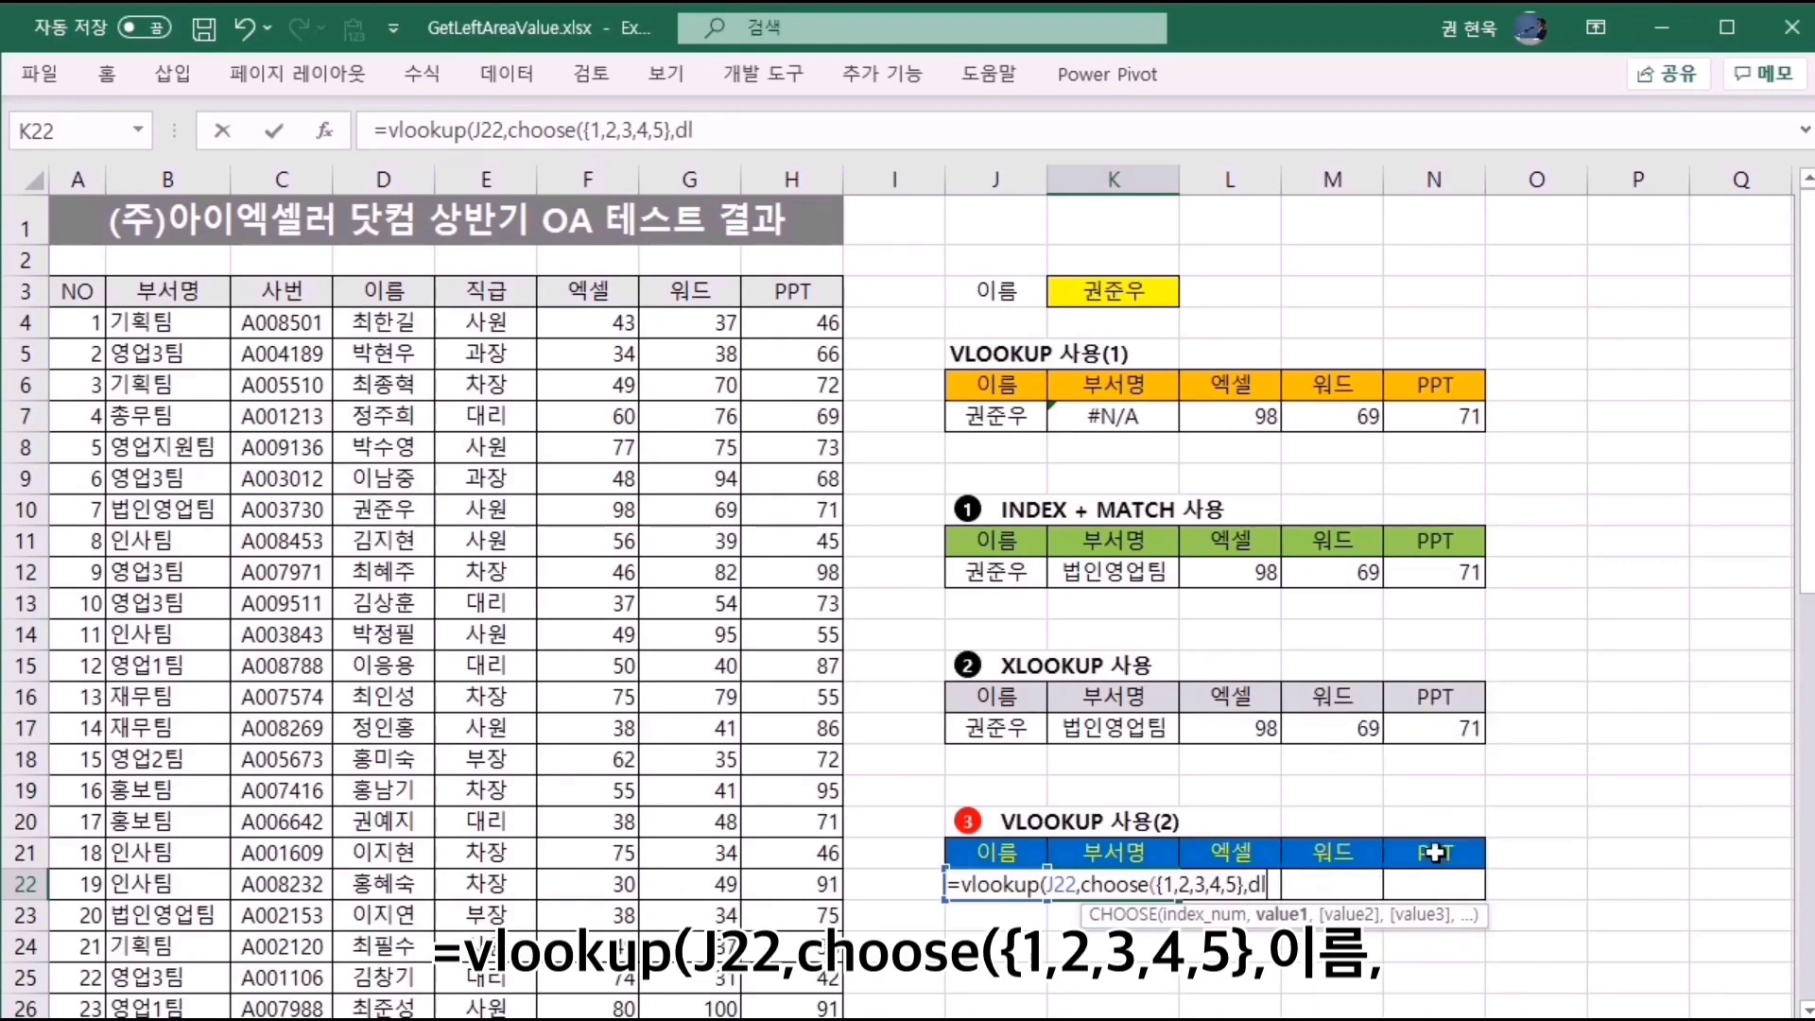
pyautogui.write(',부서명')
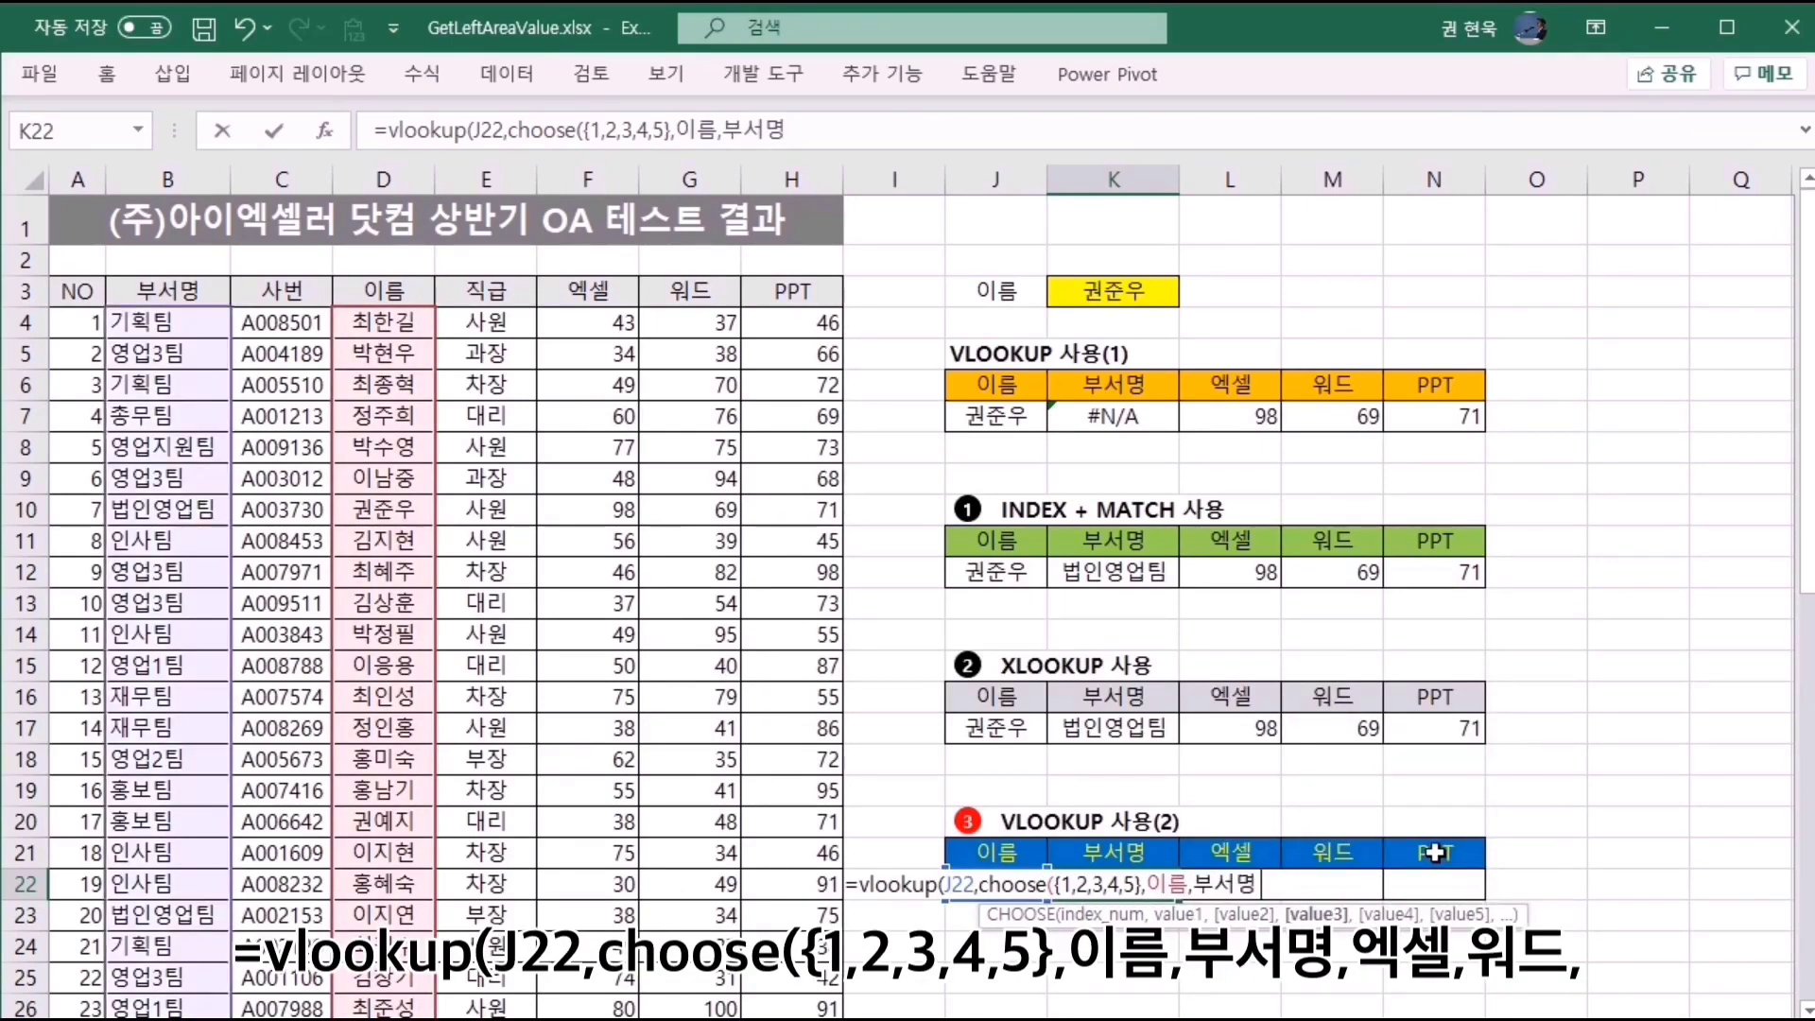
pyautogui.write(',엑셀,워')
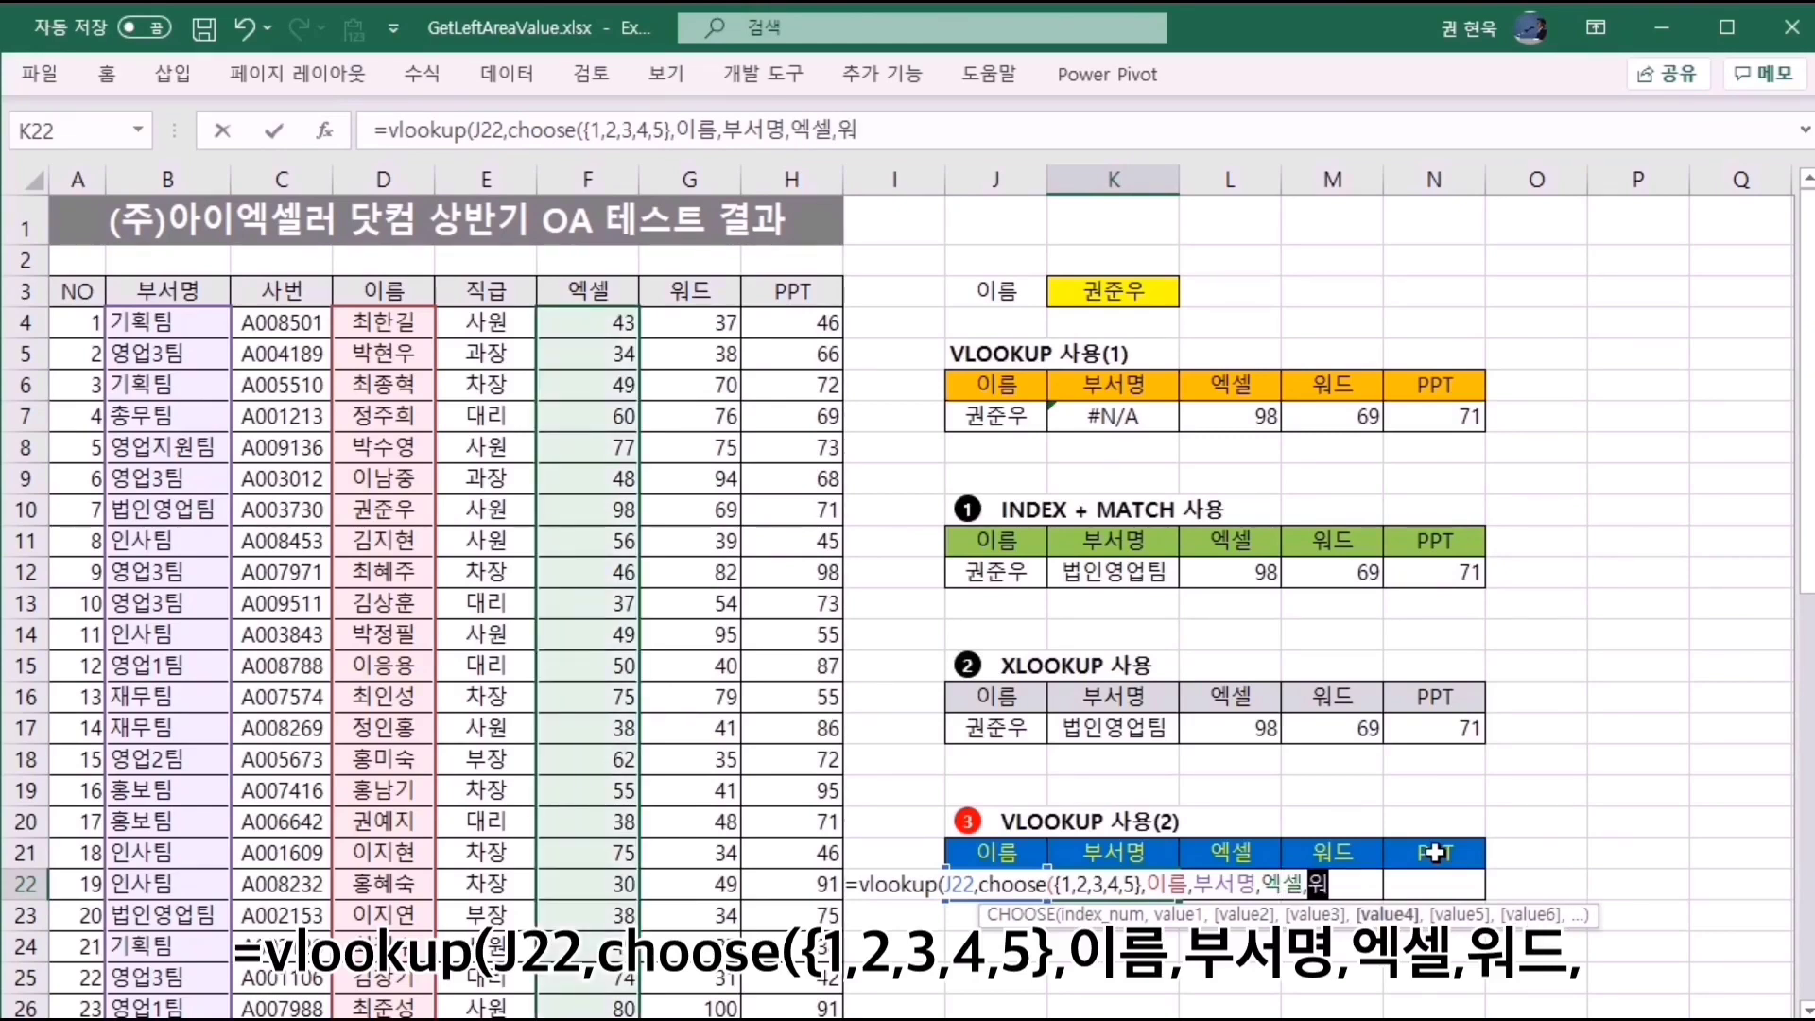
pyautogui.write('드,PPT')
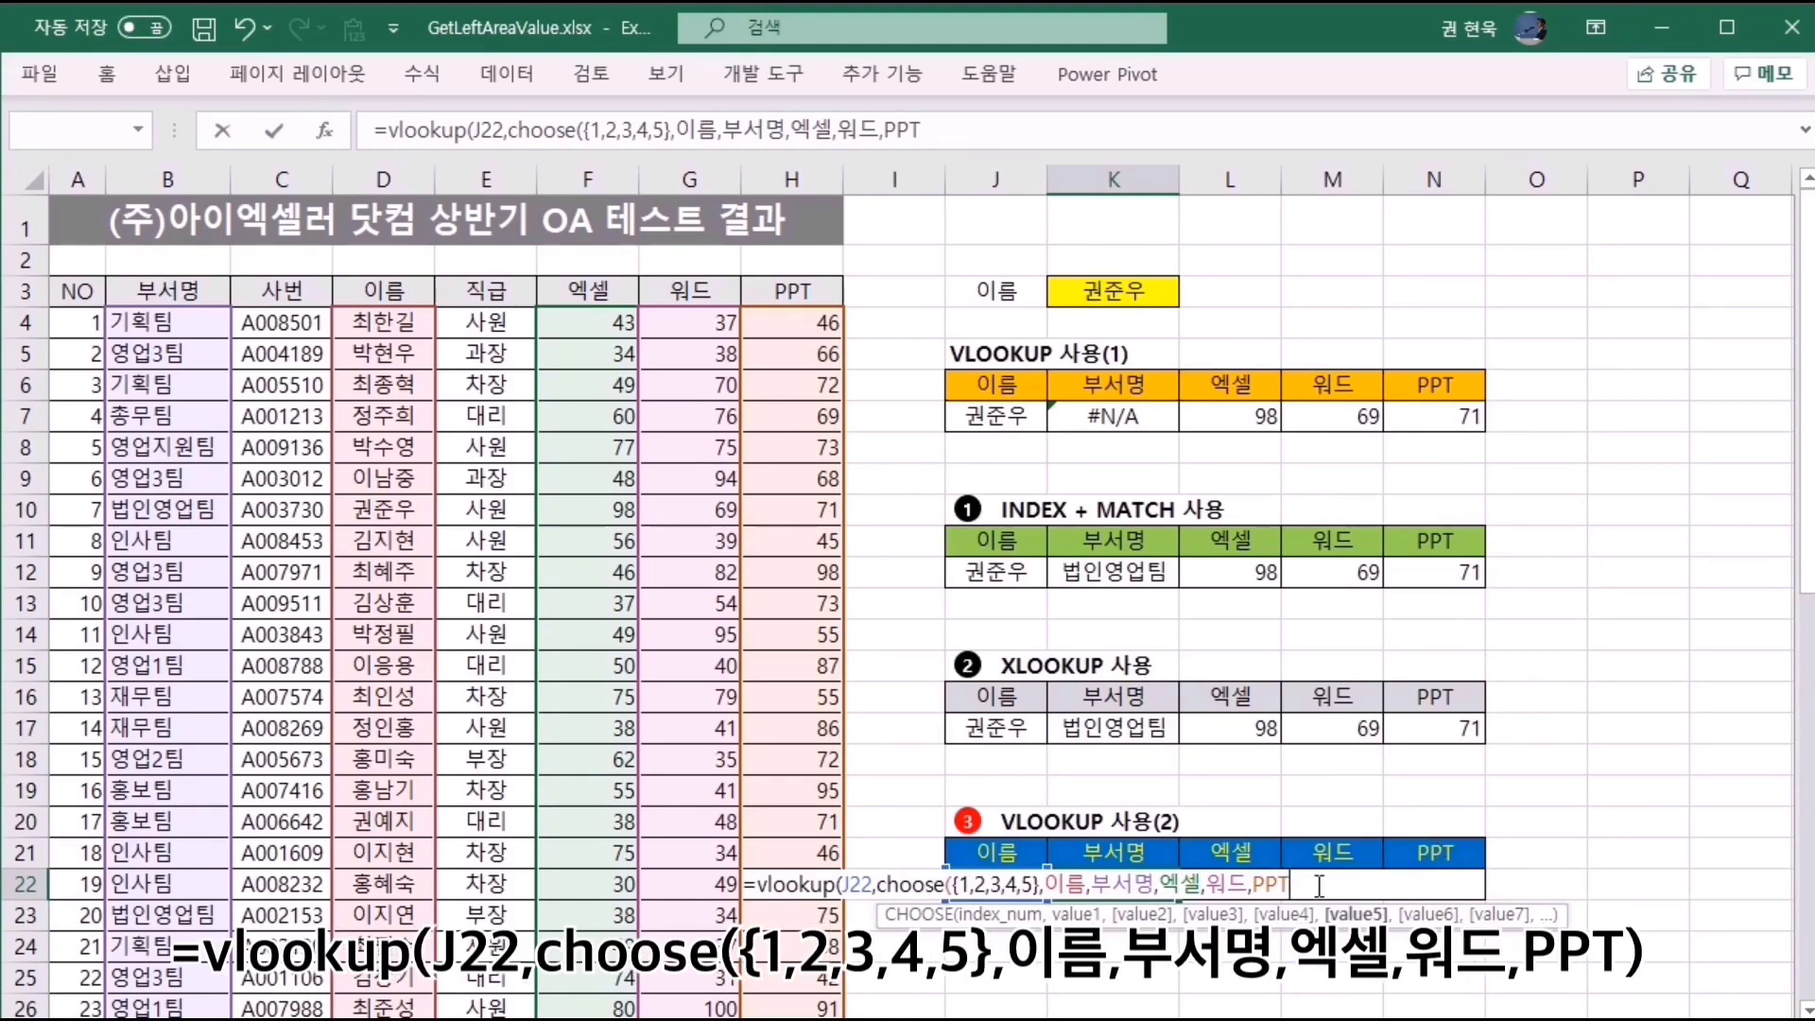
pyautogui.write(')')
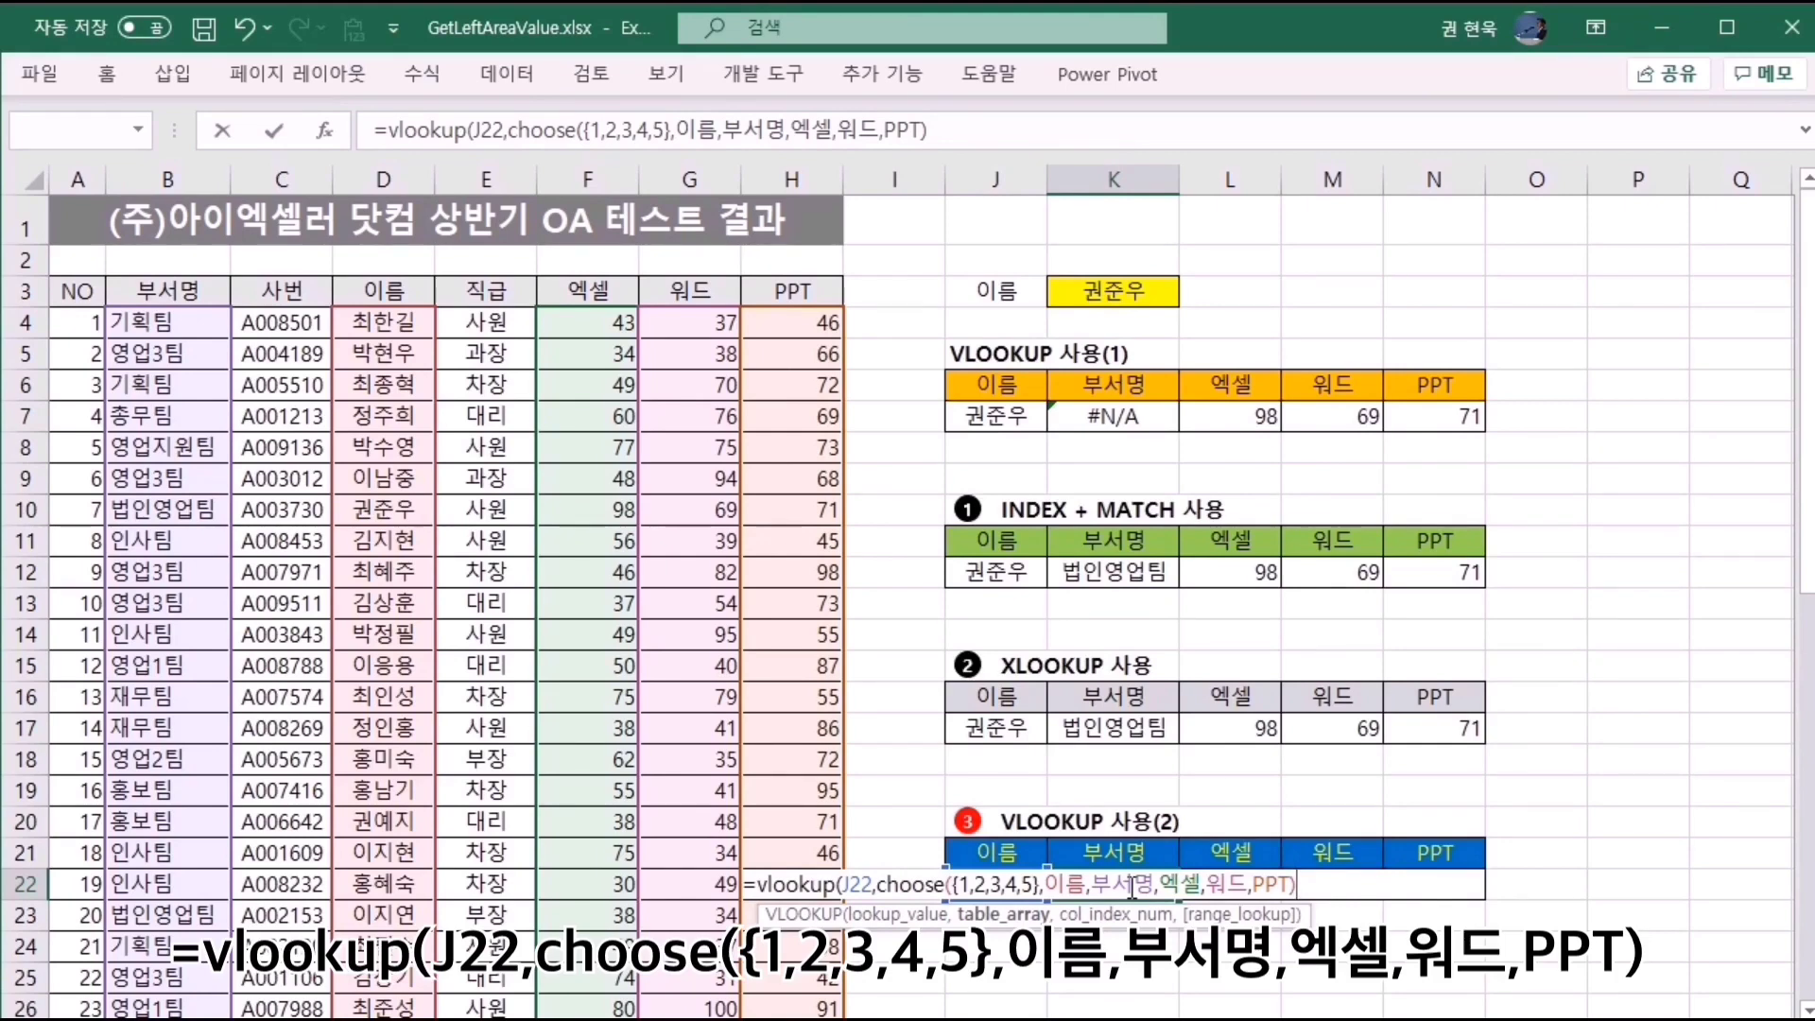
# Complete the K22 VLOOKUP formula with column index 2 and FALSE for an exact match.
pyautogui.write(',2')
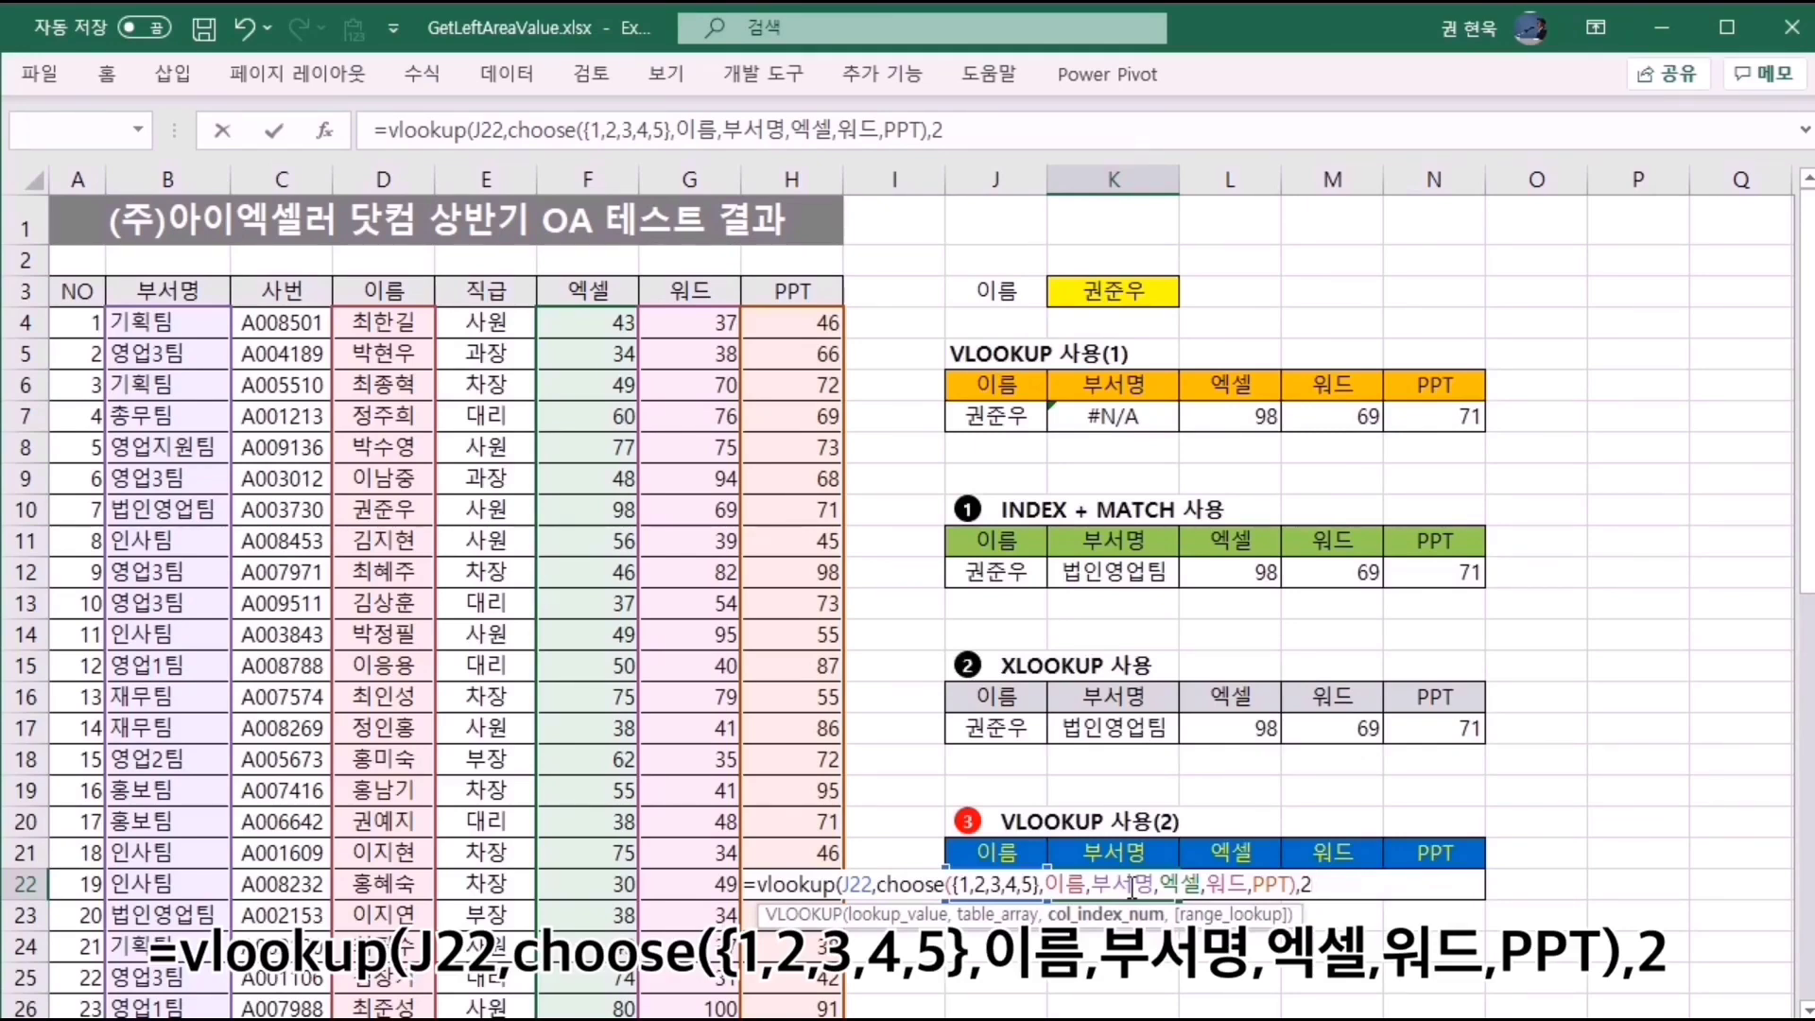
pyautogui.write(',')
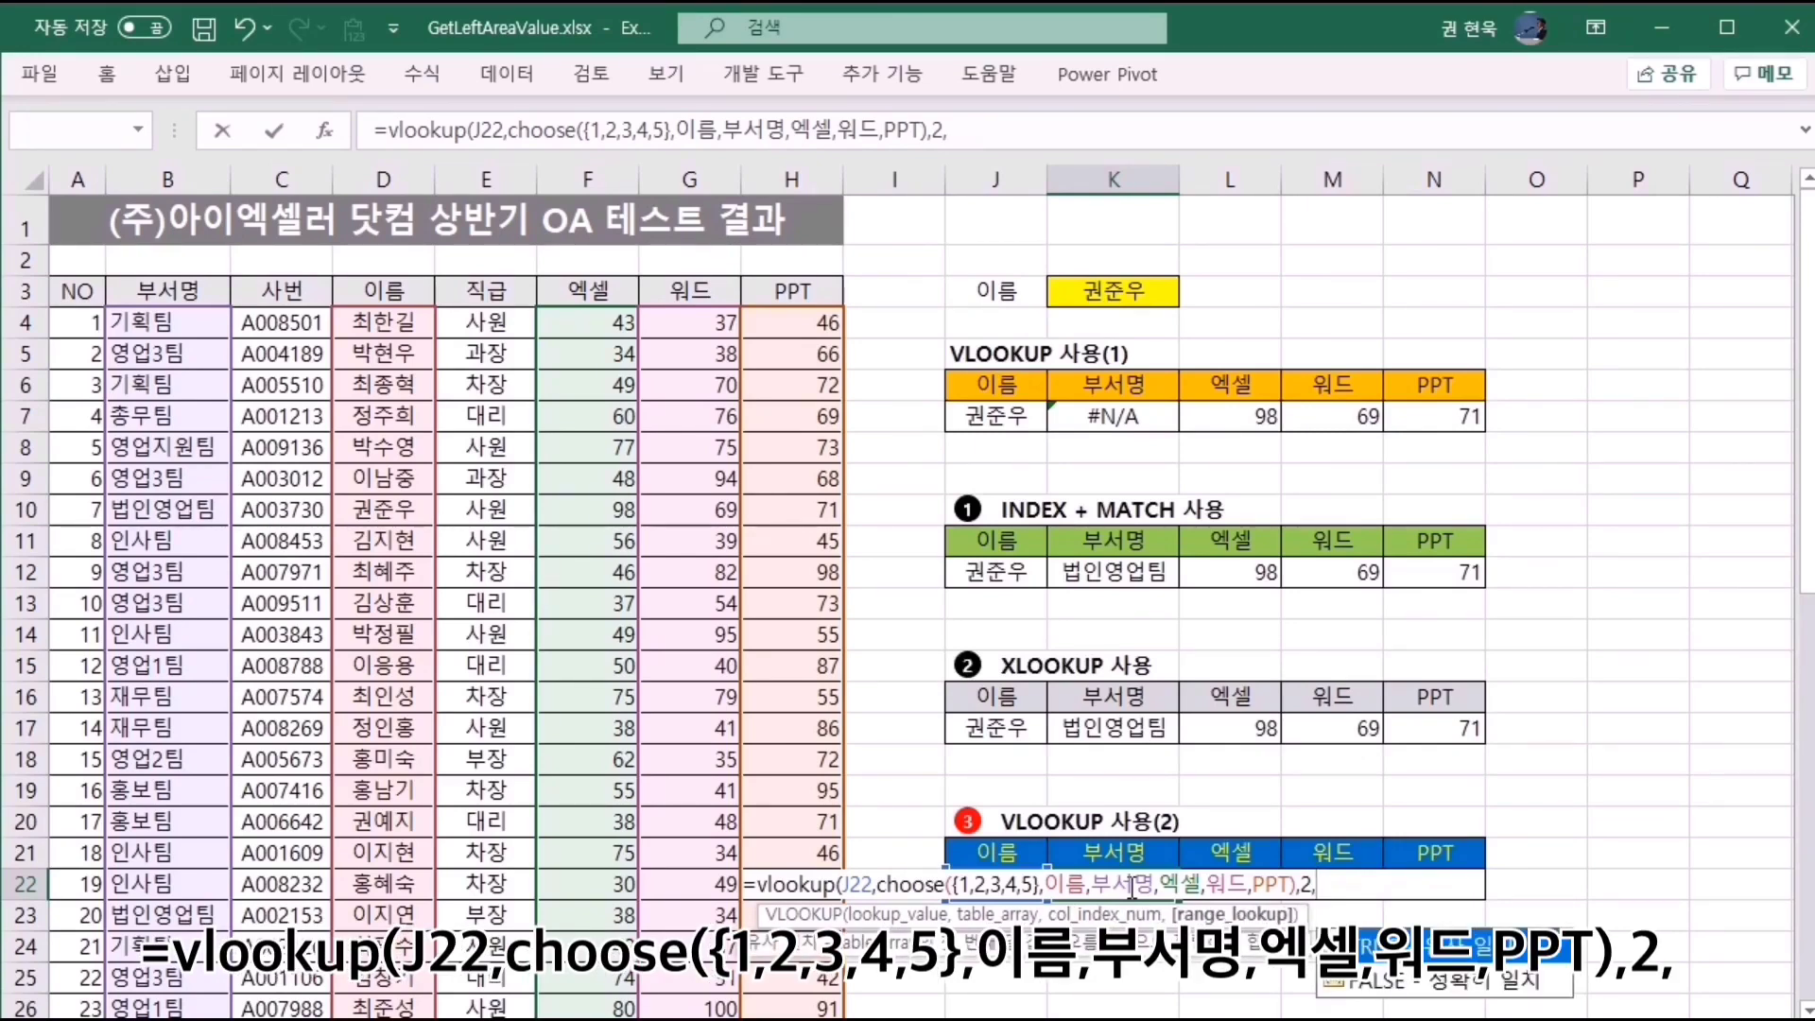
pyautogui.write('false')
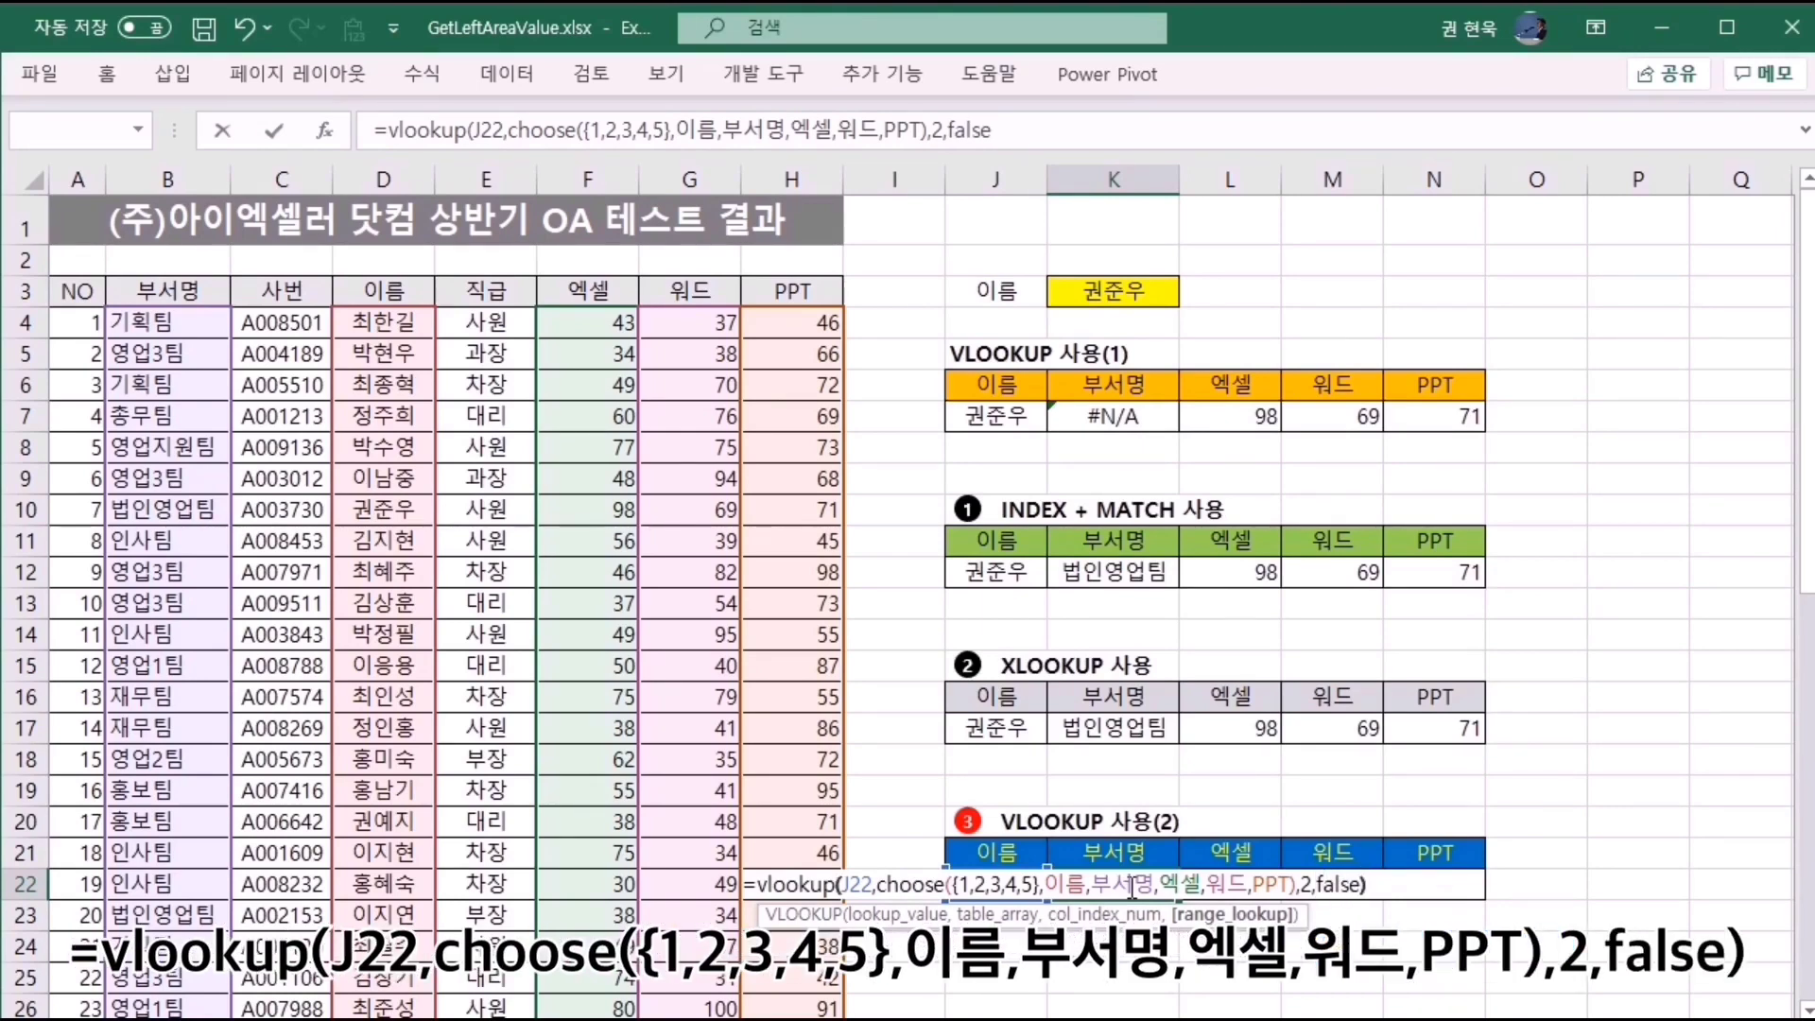
pyautogui.write(')')
pyautogui.press('Return')
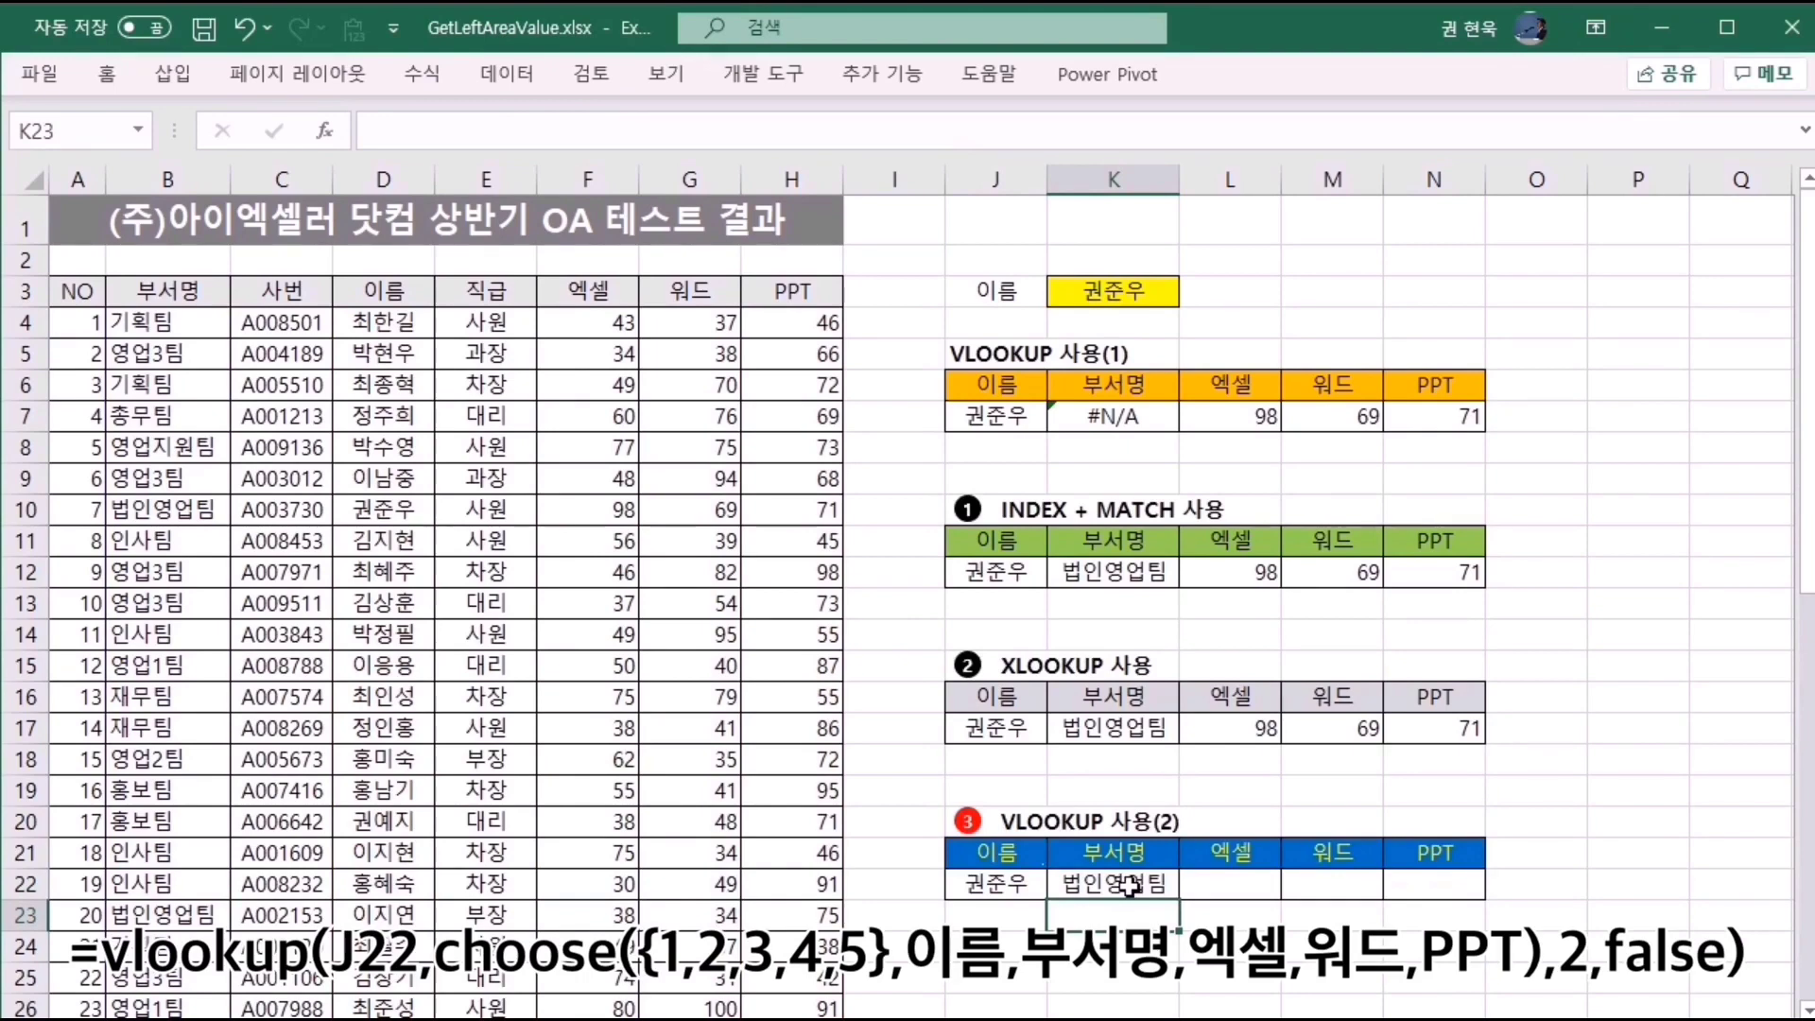
pyautogui.click(1130, 883)
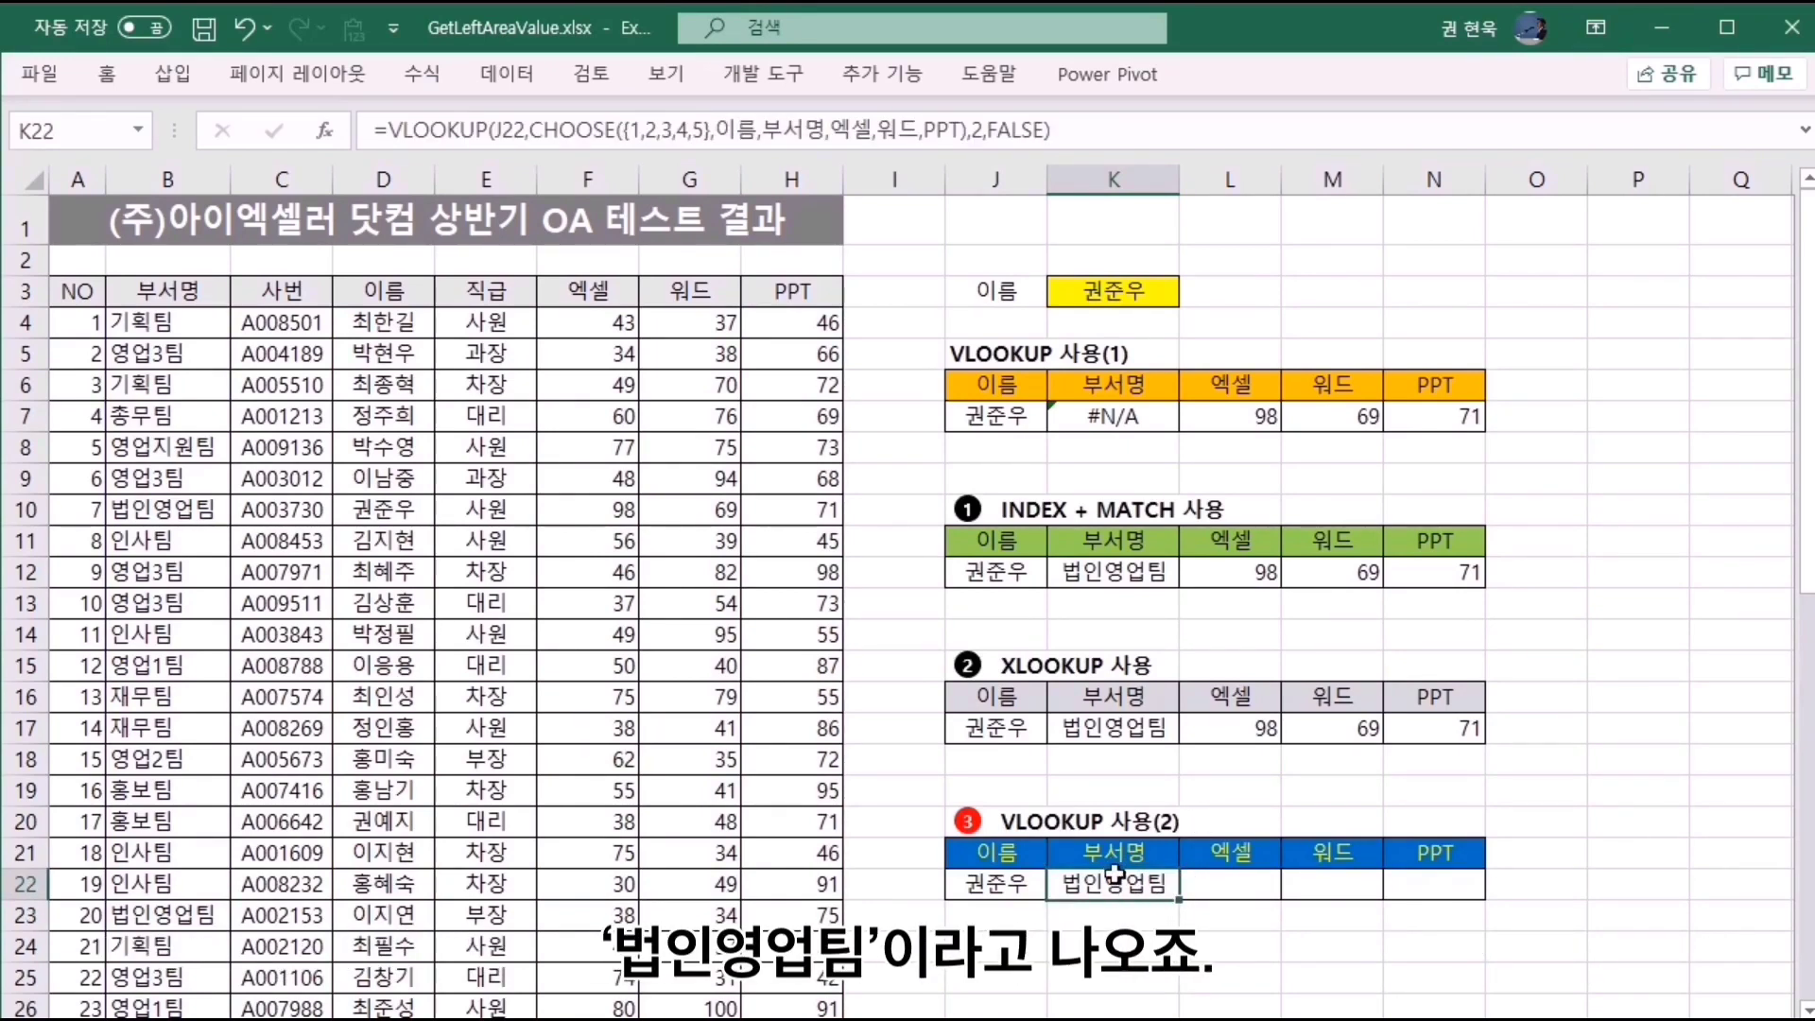
# Start a VLOOKUP formula in L22 with J22 as the lookup value and a CHOOSE table array indexed by {1,2,3,4,5}.
pyautogui.press('Right')
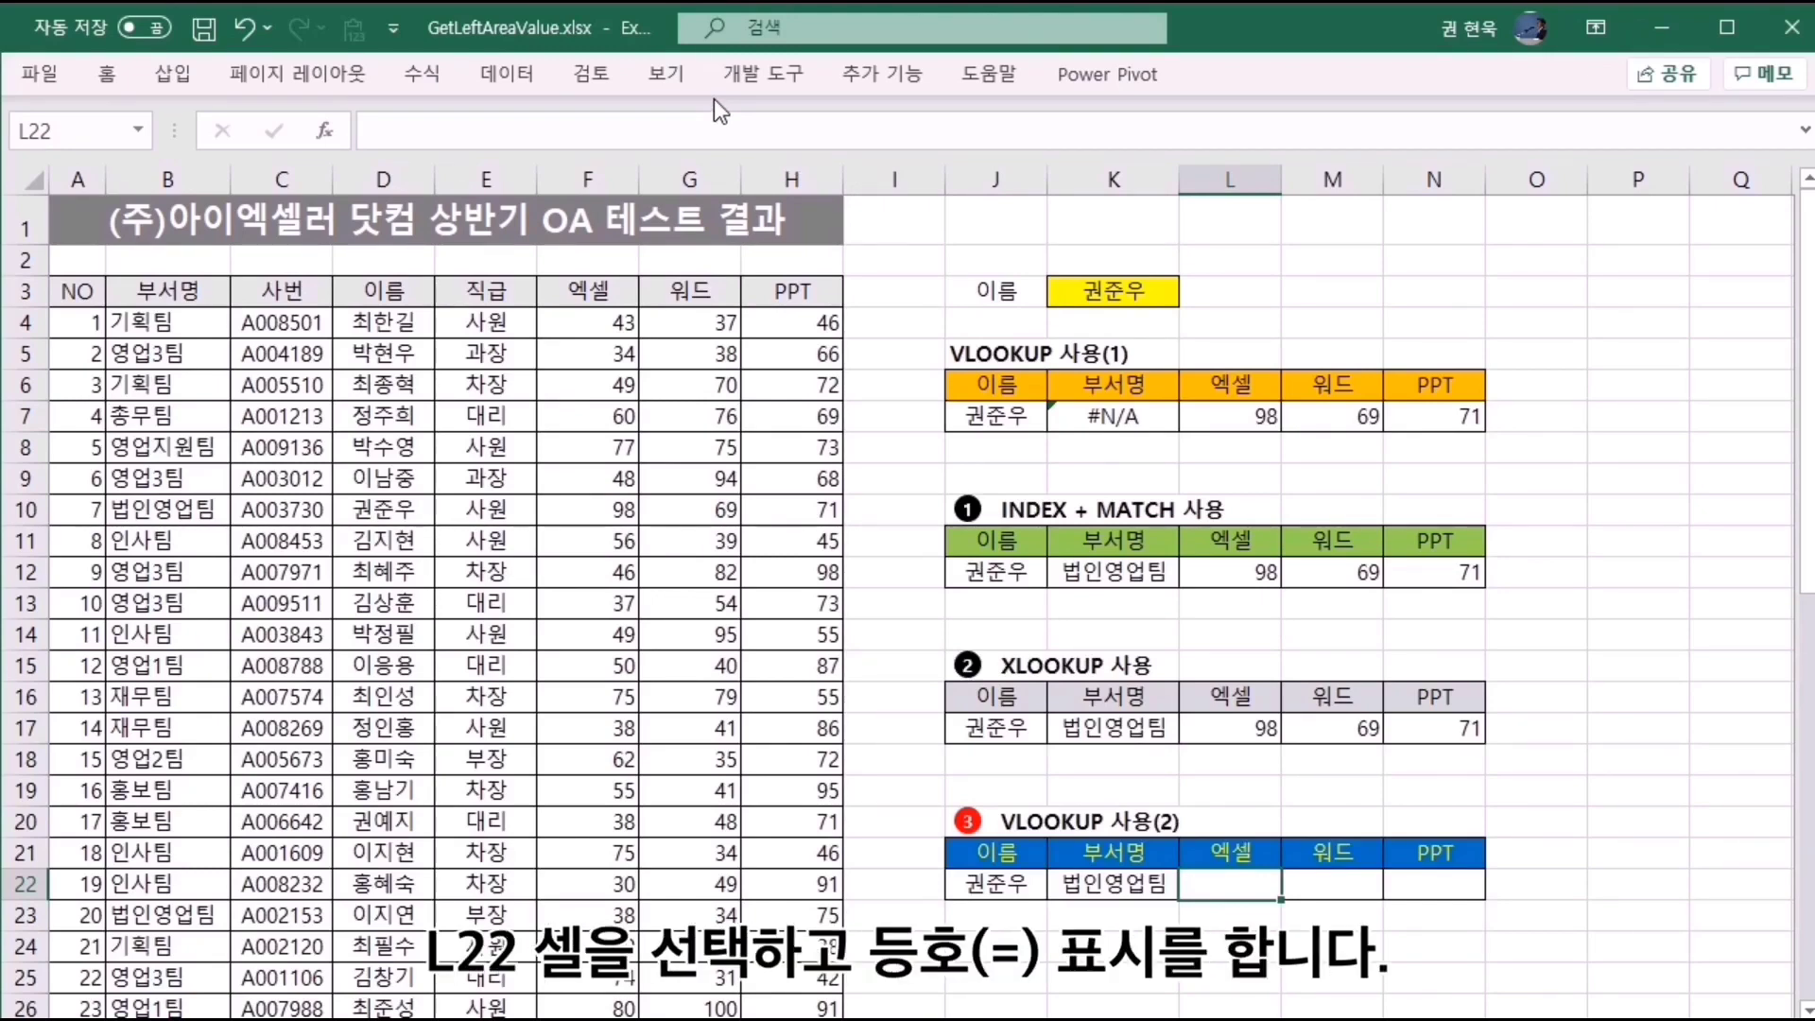
pyautogui.write('=vlooku')
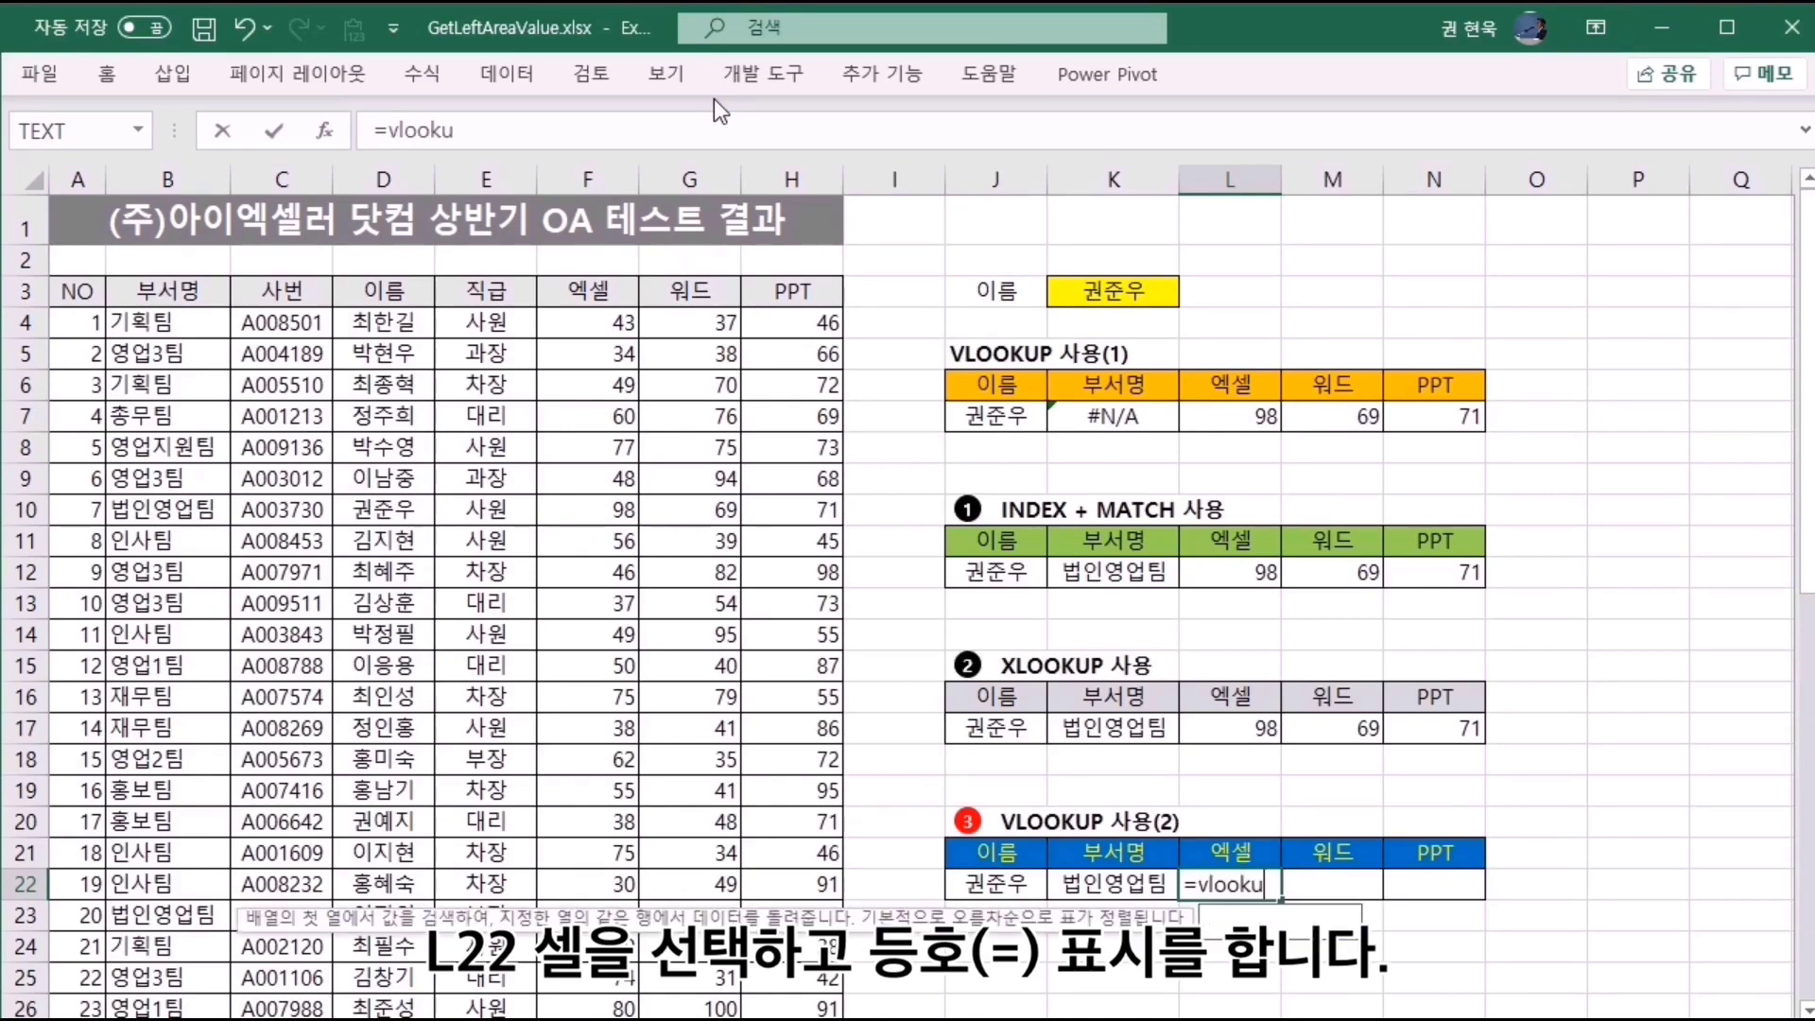
pyautogui.write('p(')
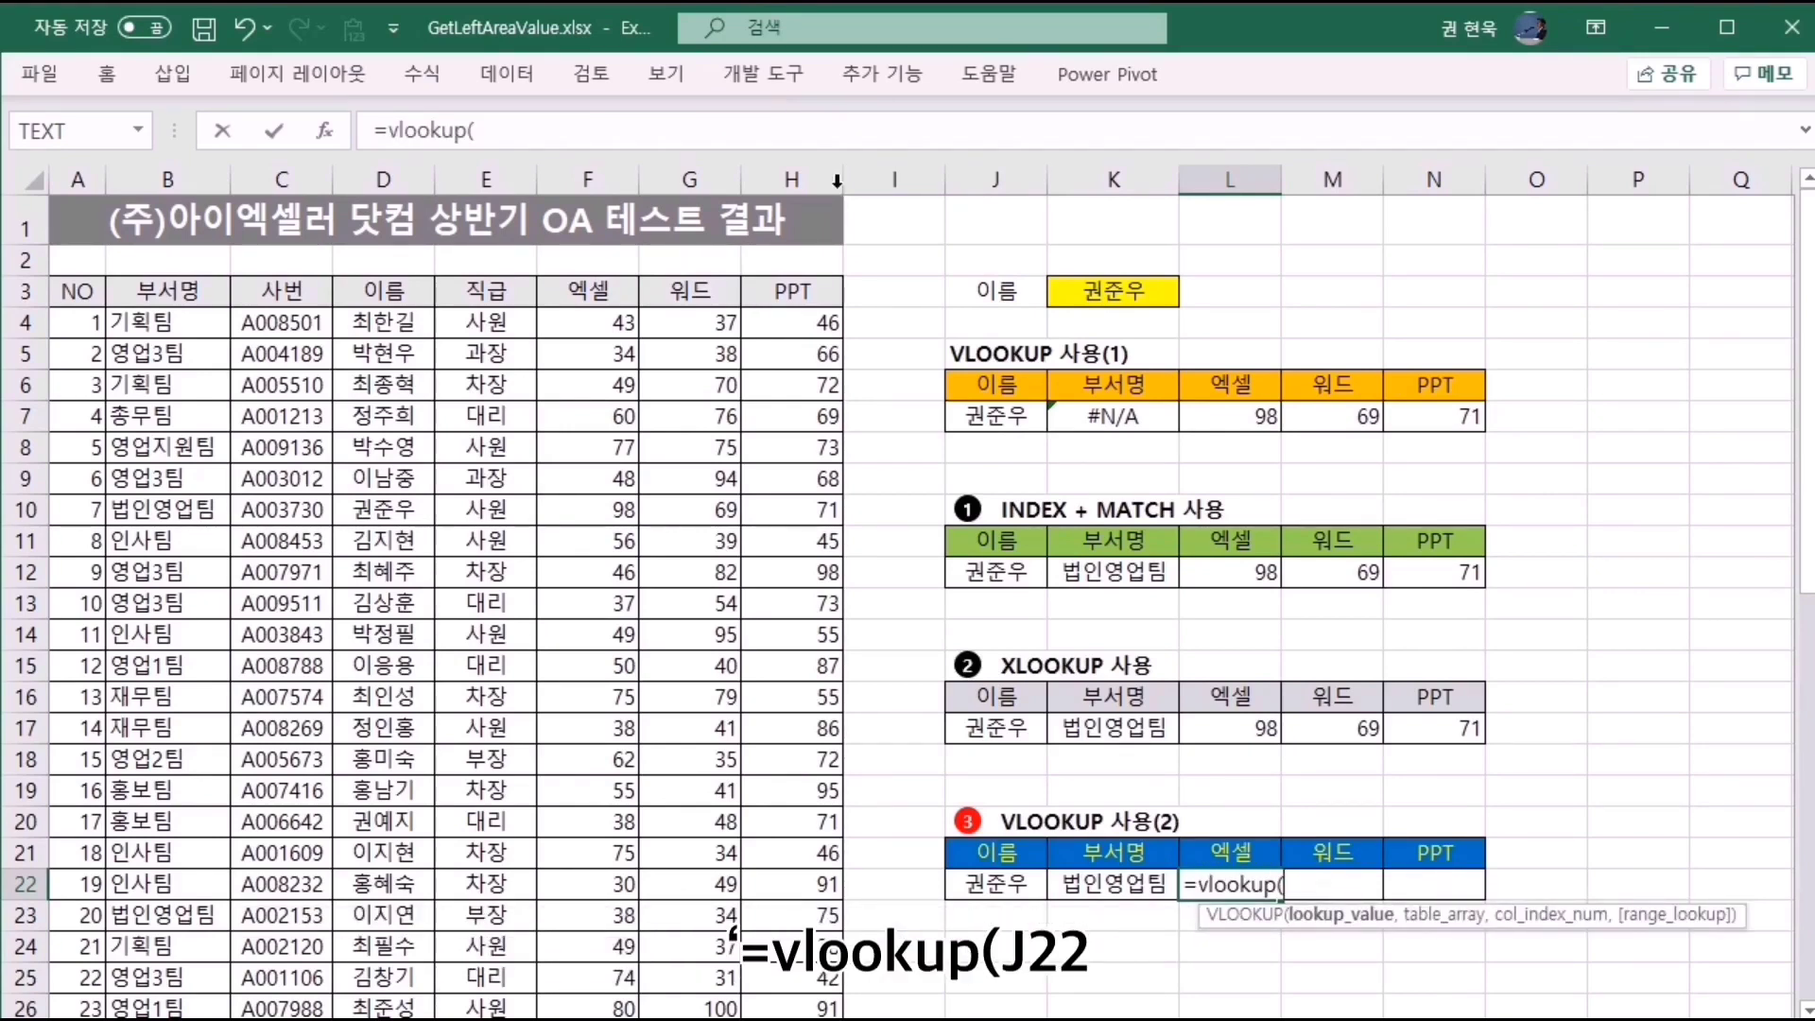
pyautogui.click(1002, 888)
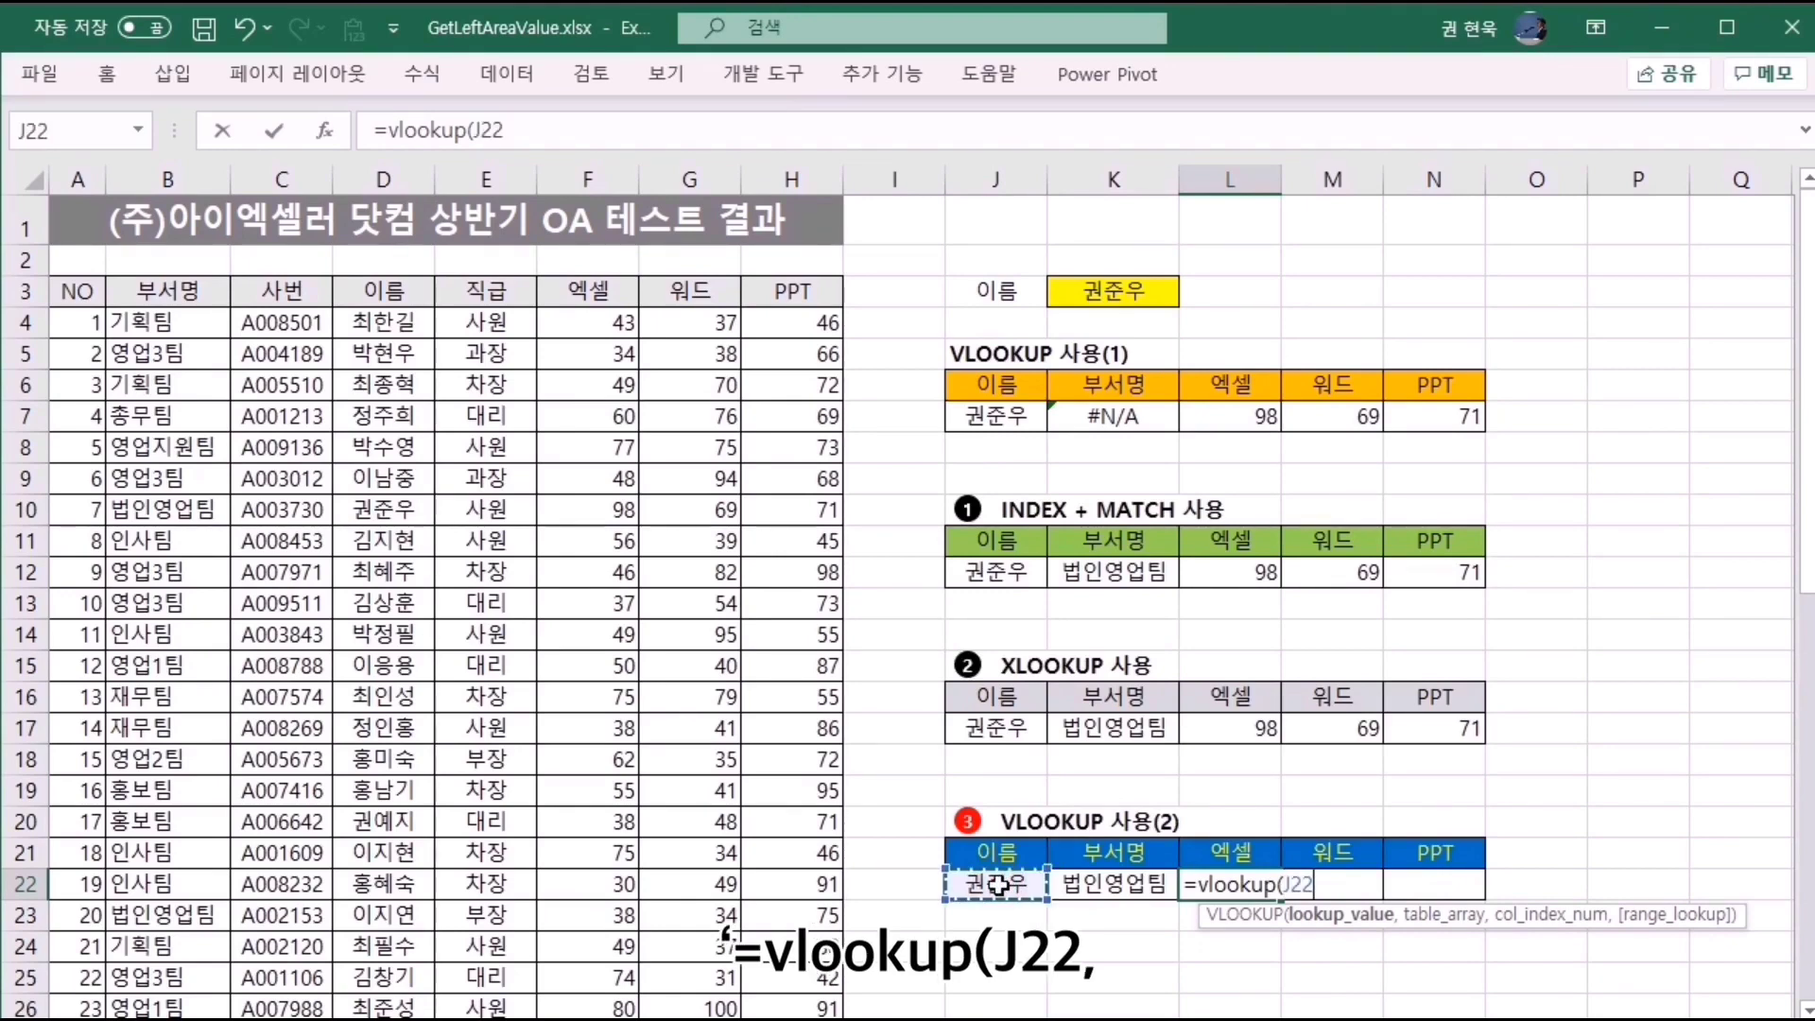
pyautogui.write(',choose')
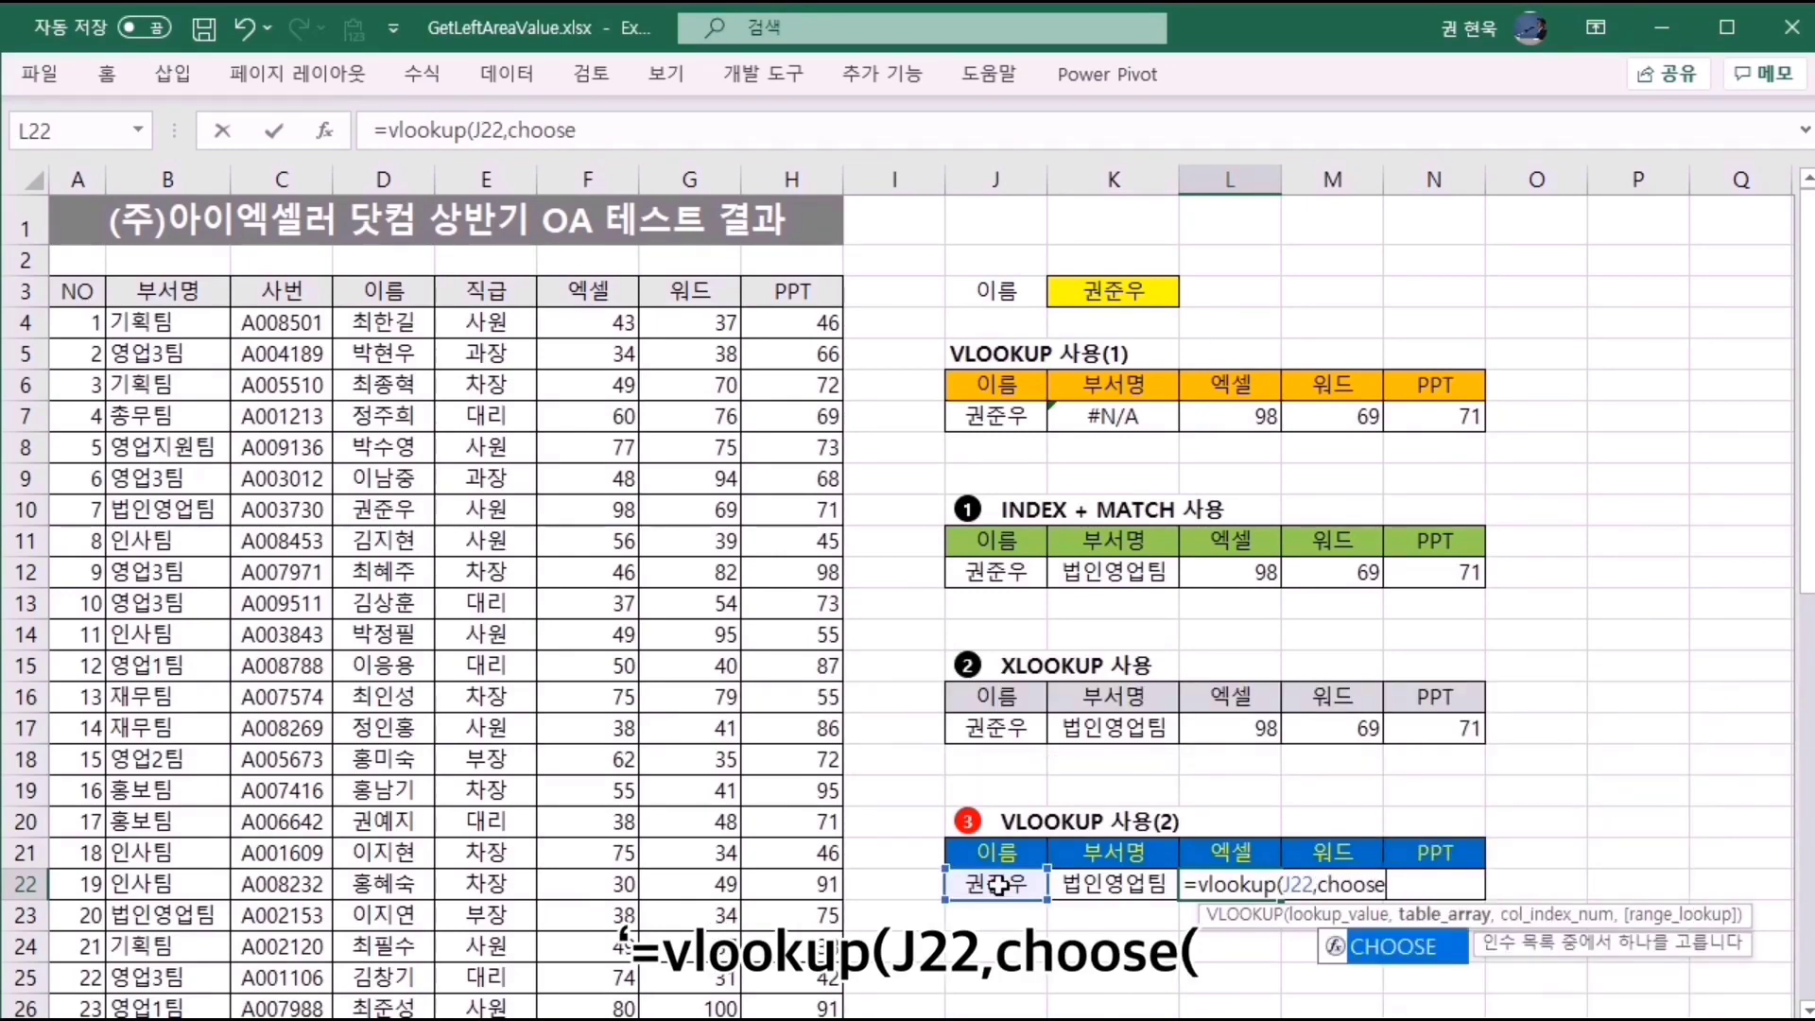
pyautogui.write('(')
pyautogui.write('{')
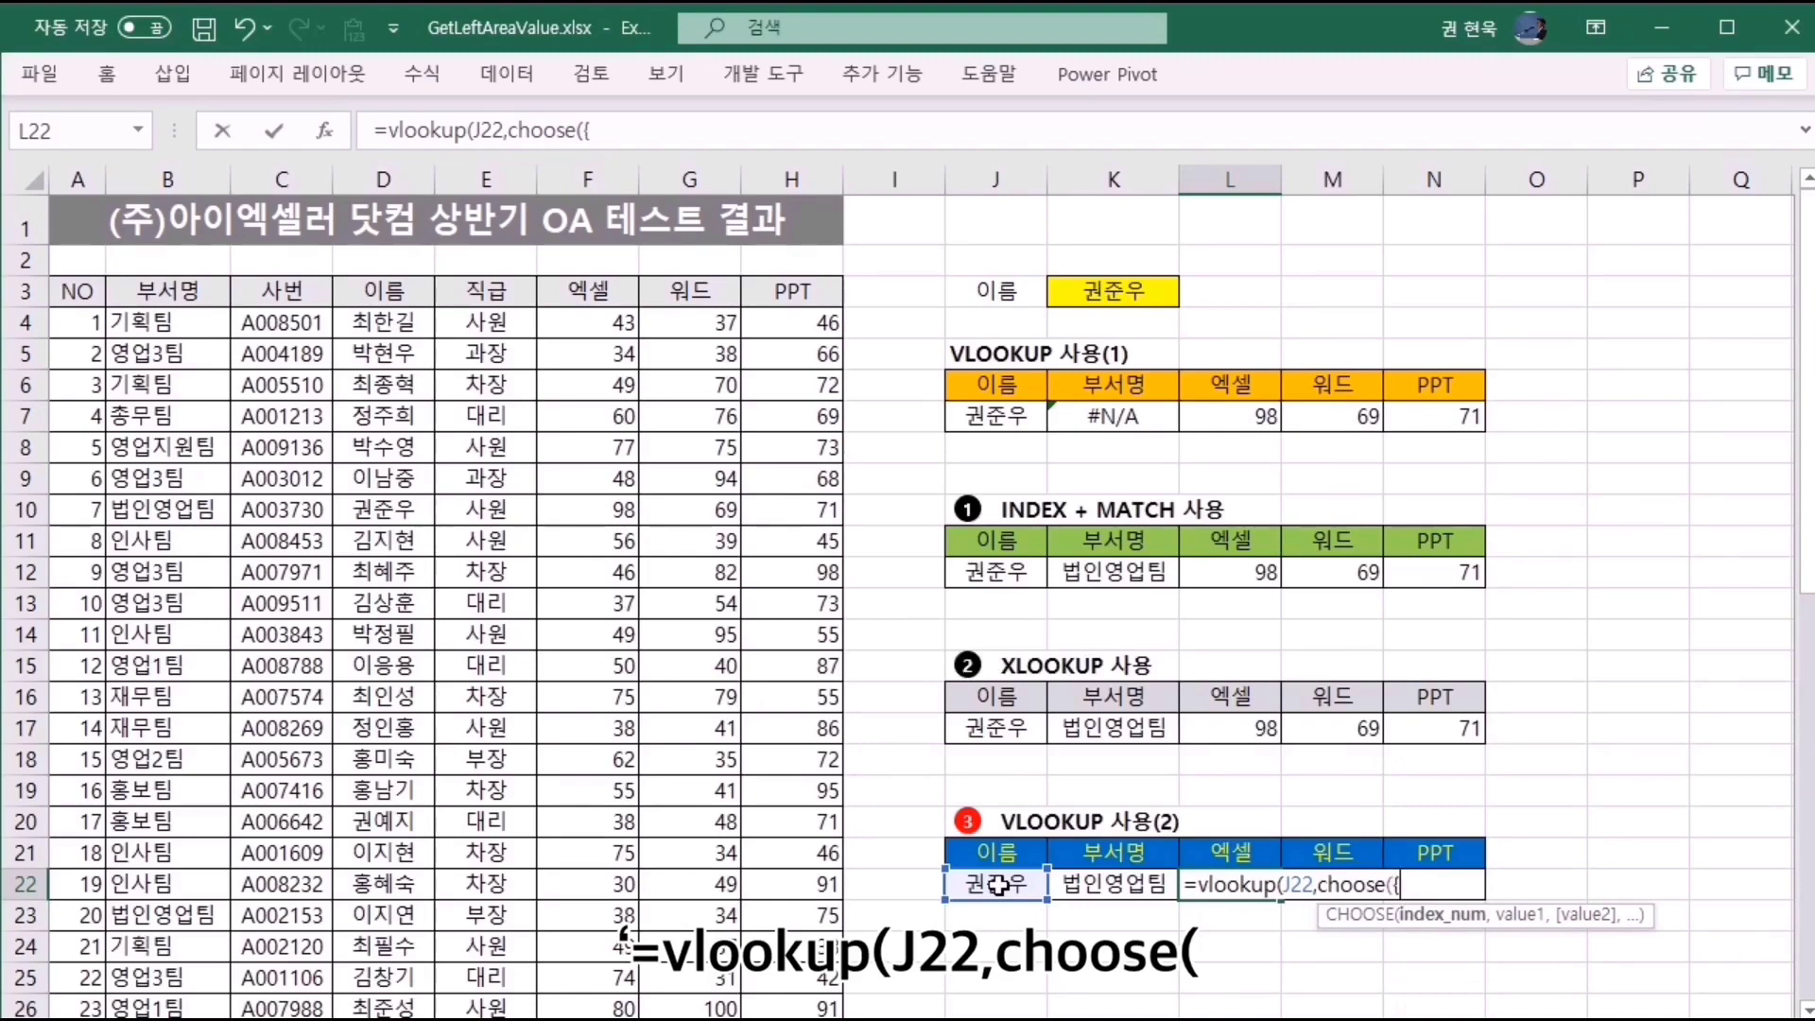
pyautogui.write('1,2,3,')
pyautogui.write('4,5,')
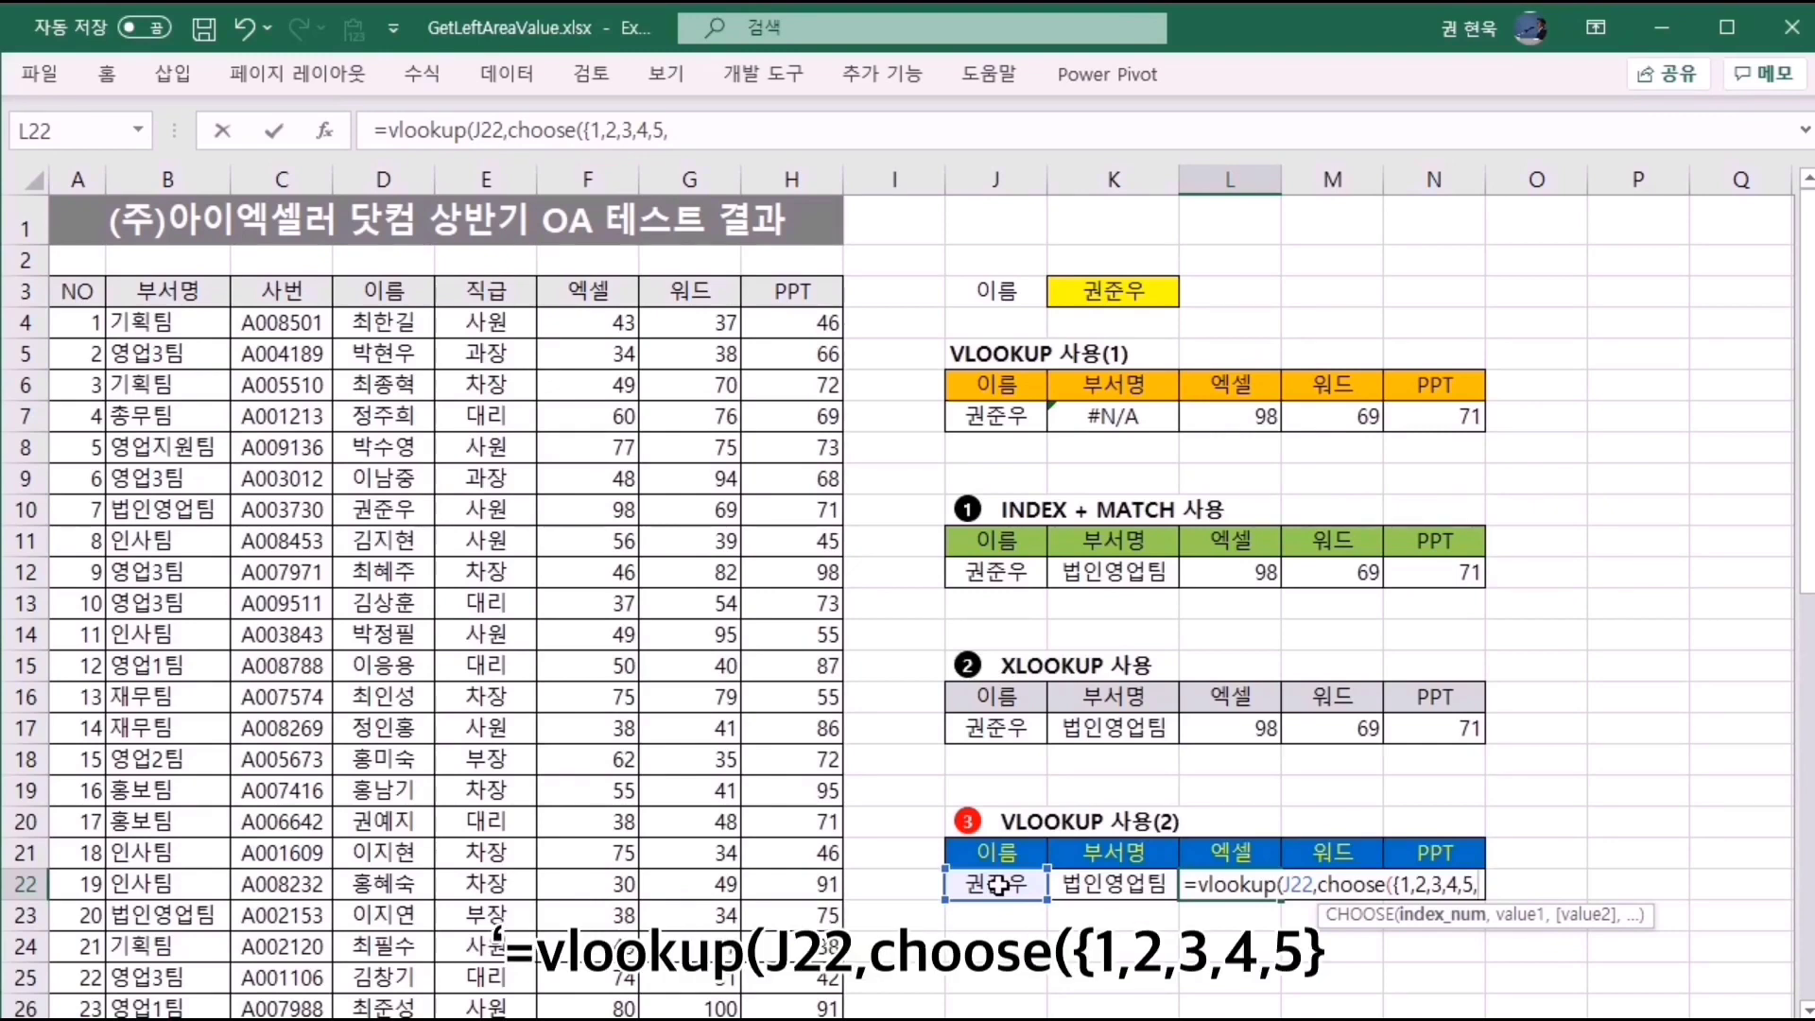
pyautogui.press('BackSpace')
pyautogui.write('},')
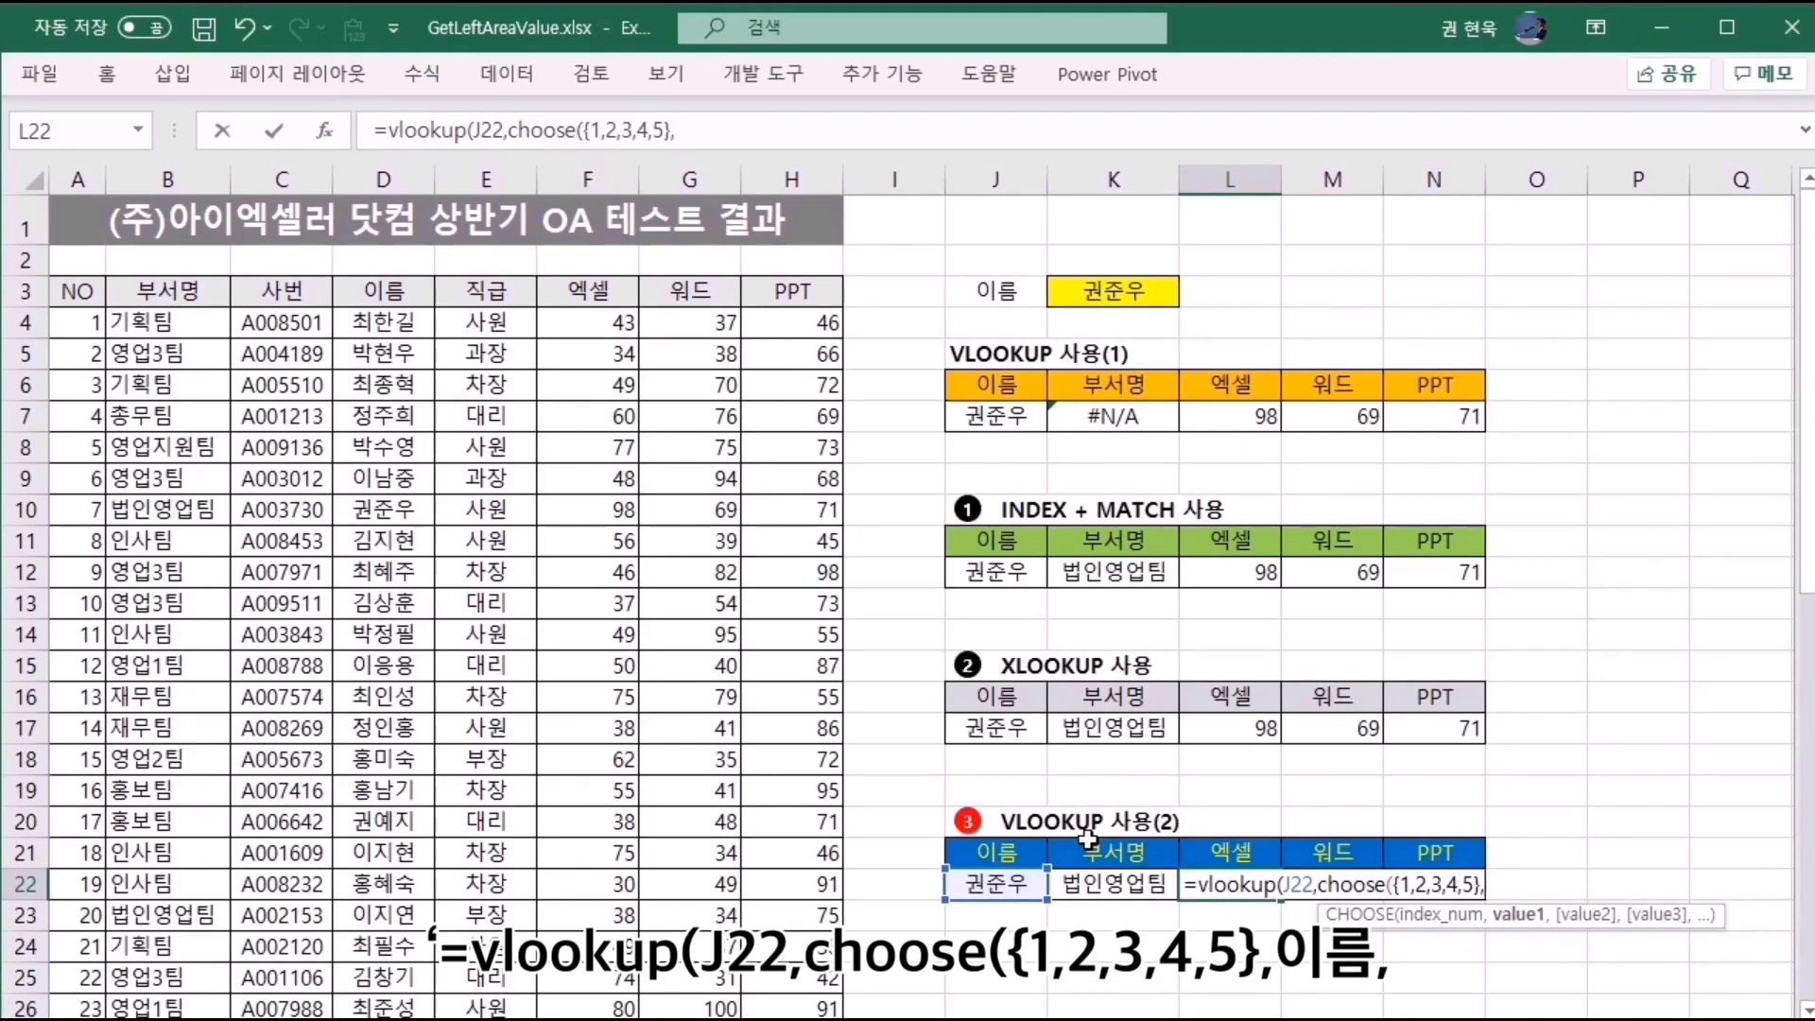
# Fill the CHOOSE arguments in L22 with the named ranges 이름, 부서명, 엑셀, 워드 and PPT.
pyautogui.write('이름,')
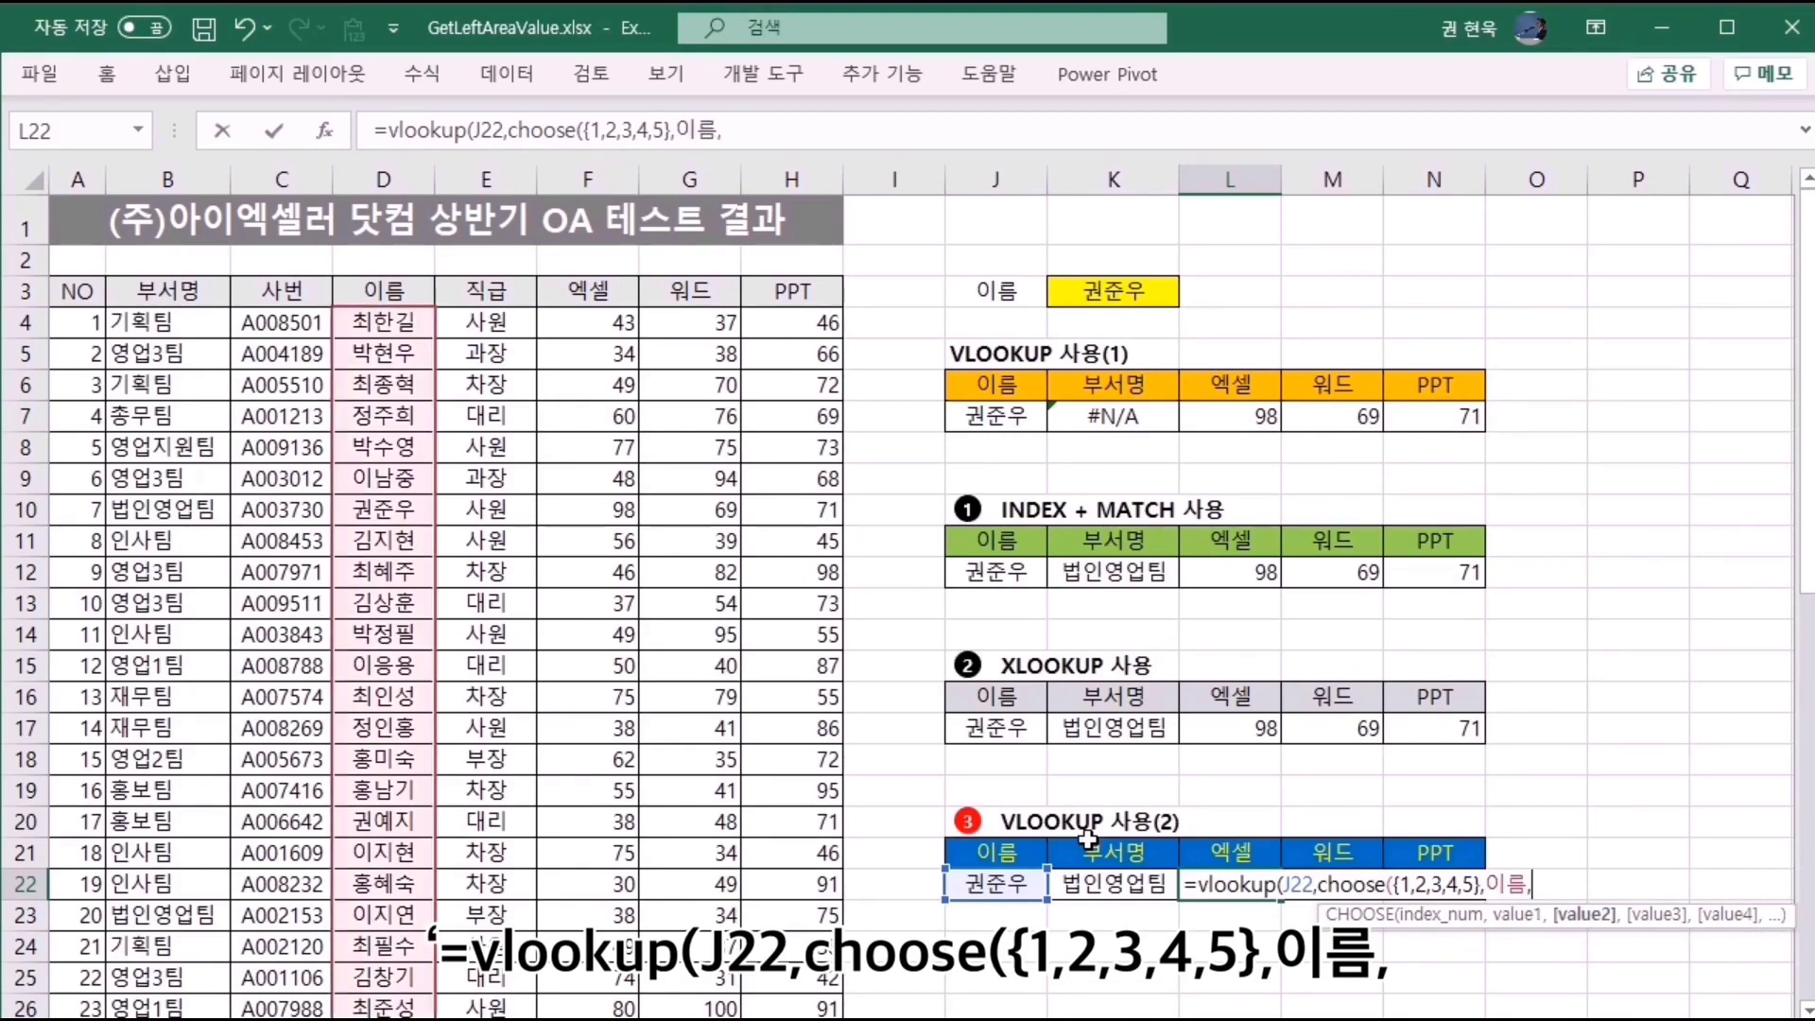
pyautogui.write('부서명,엑')
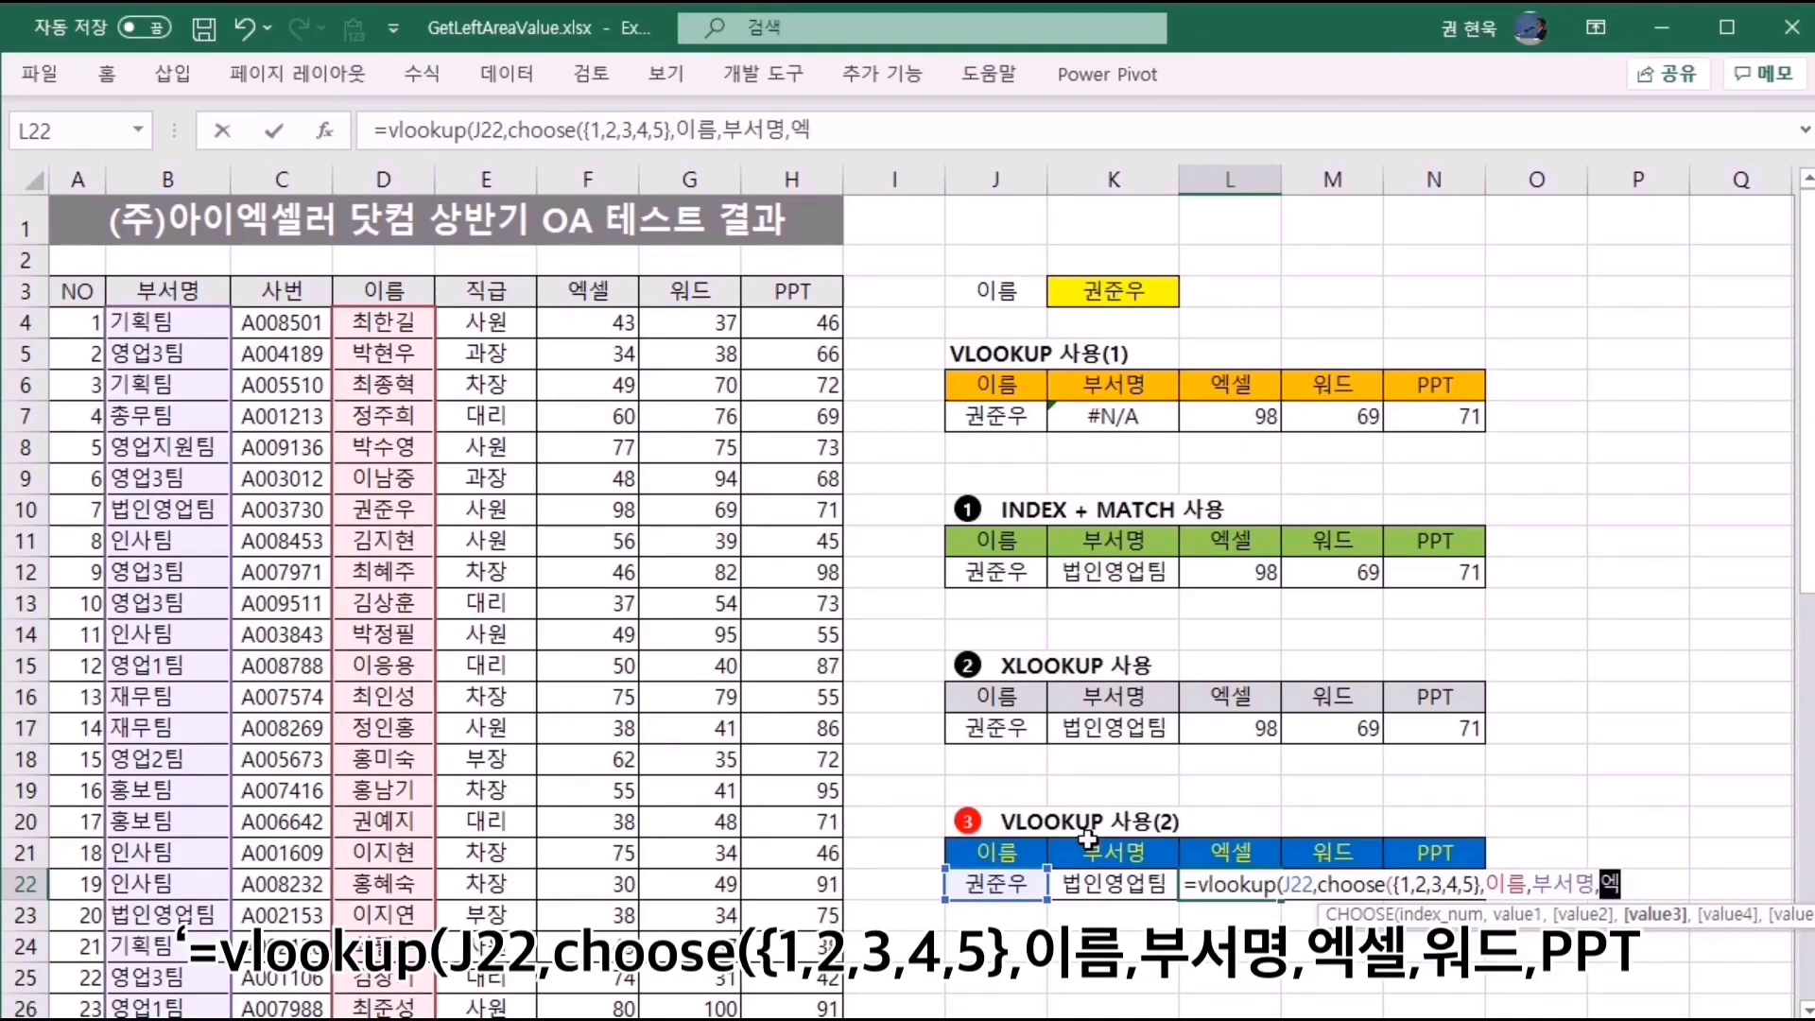
pyautogui.write('셀,워드,')
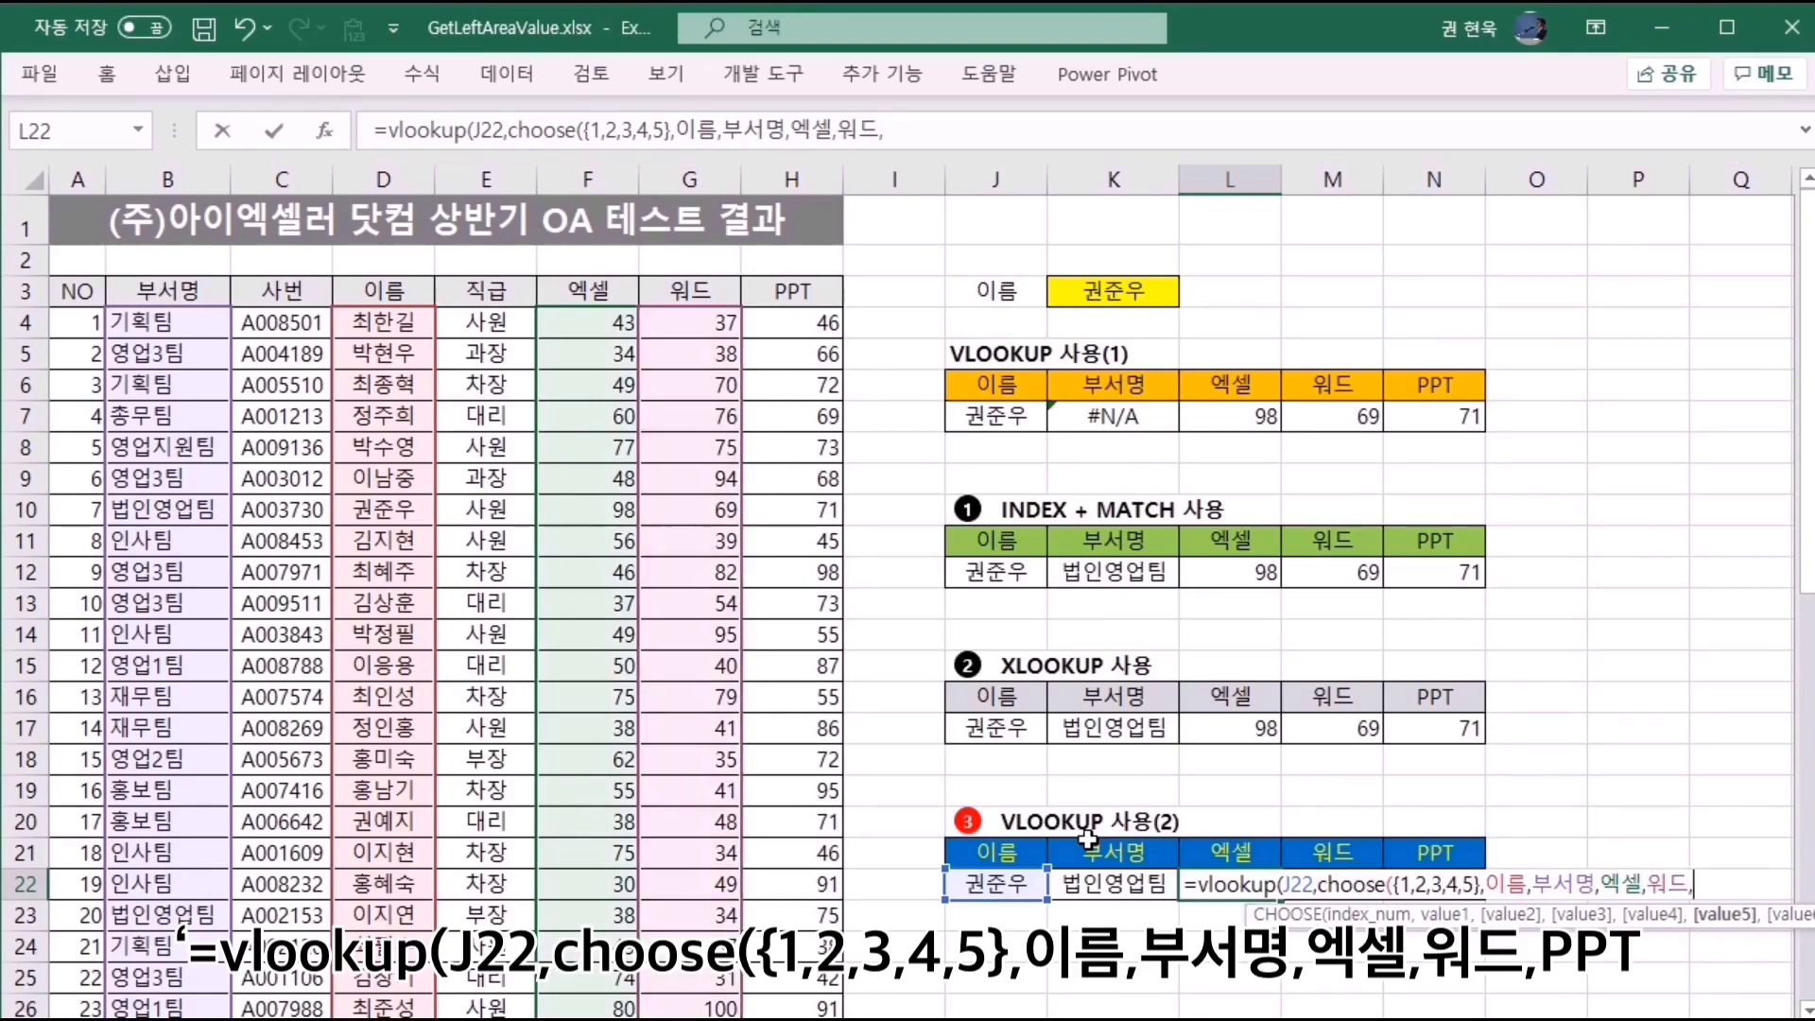
pyautogui.write('PPT')
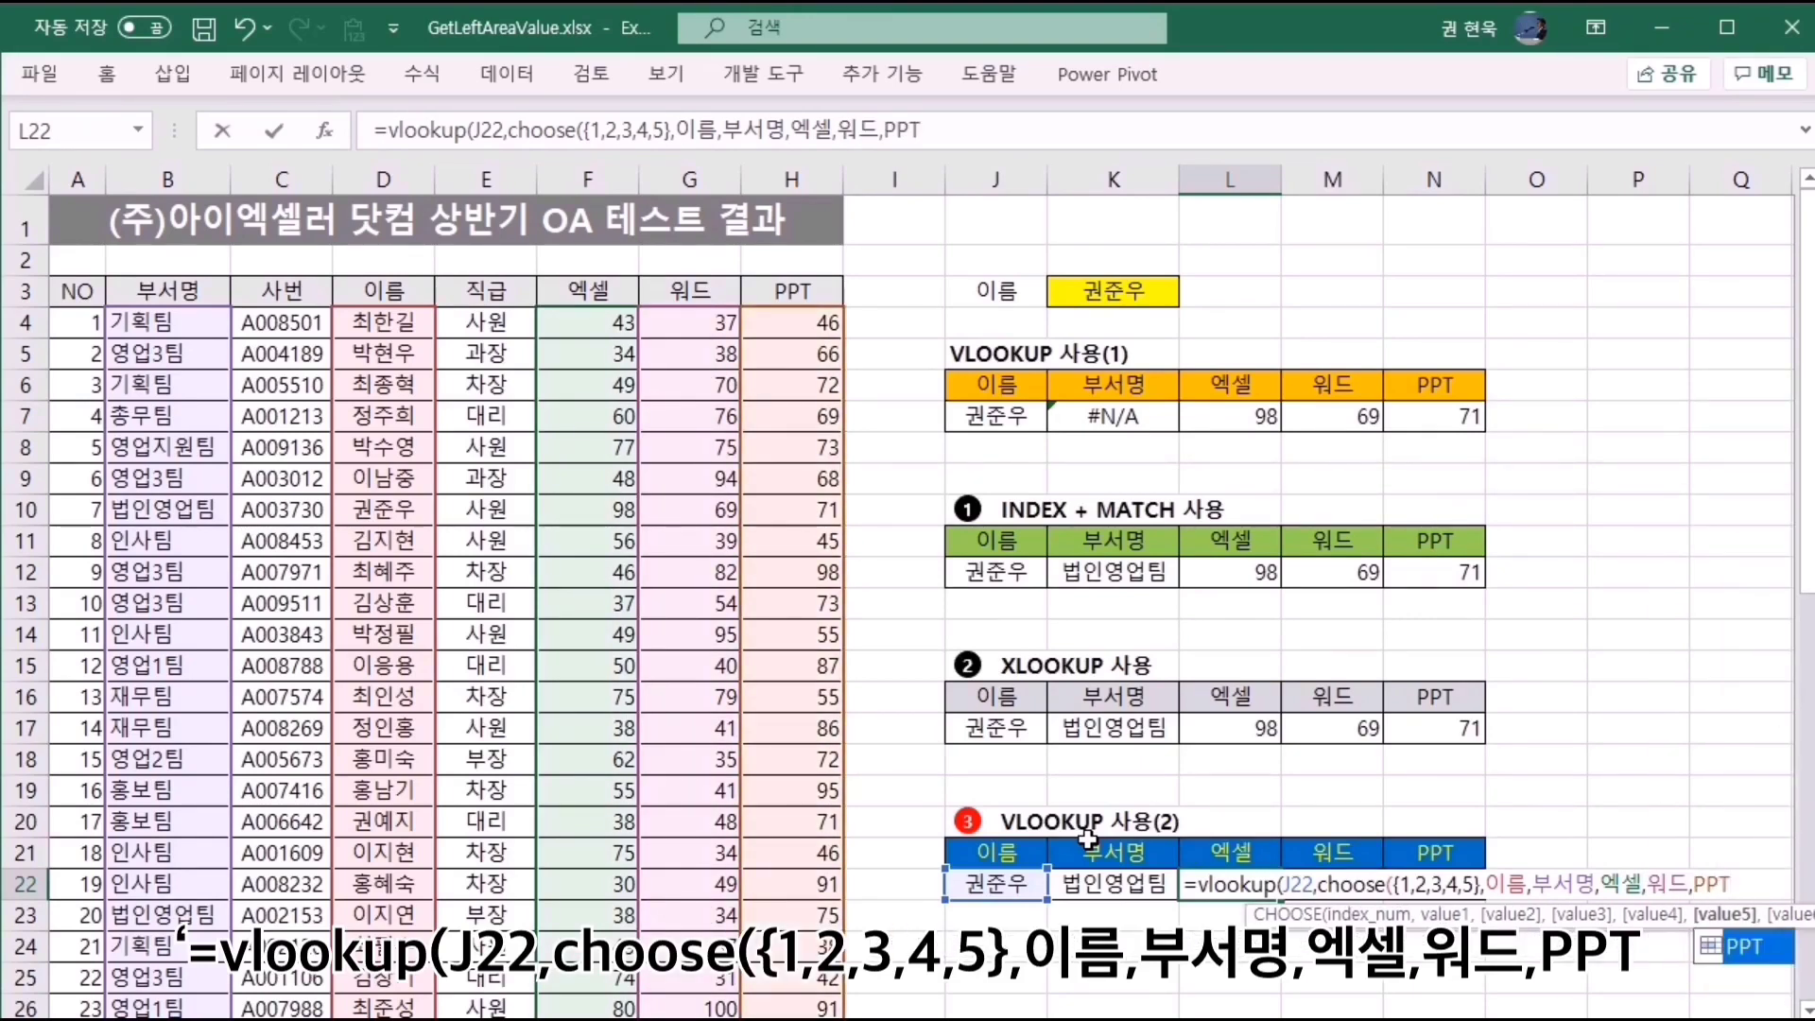
pyautogui.write(')')
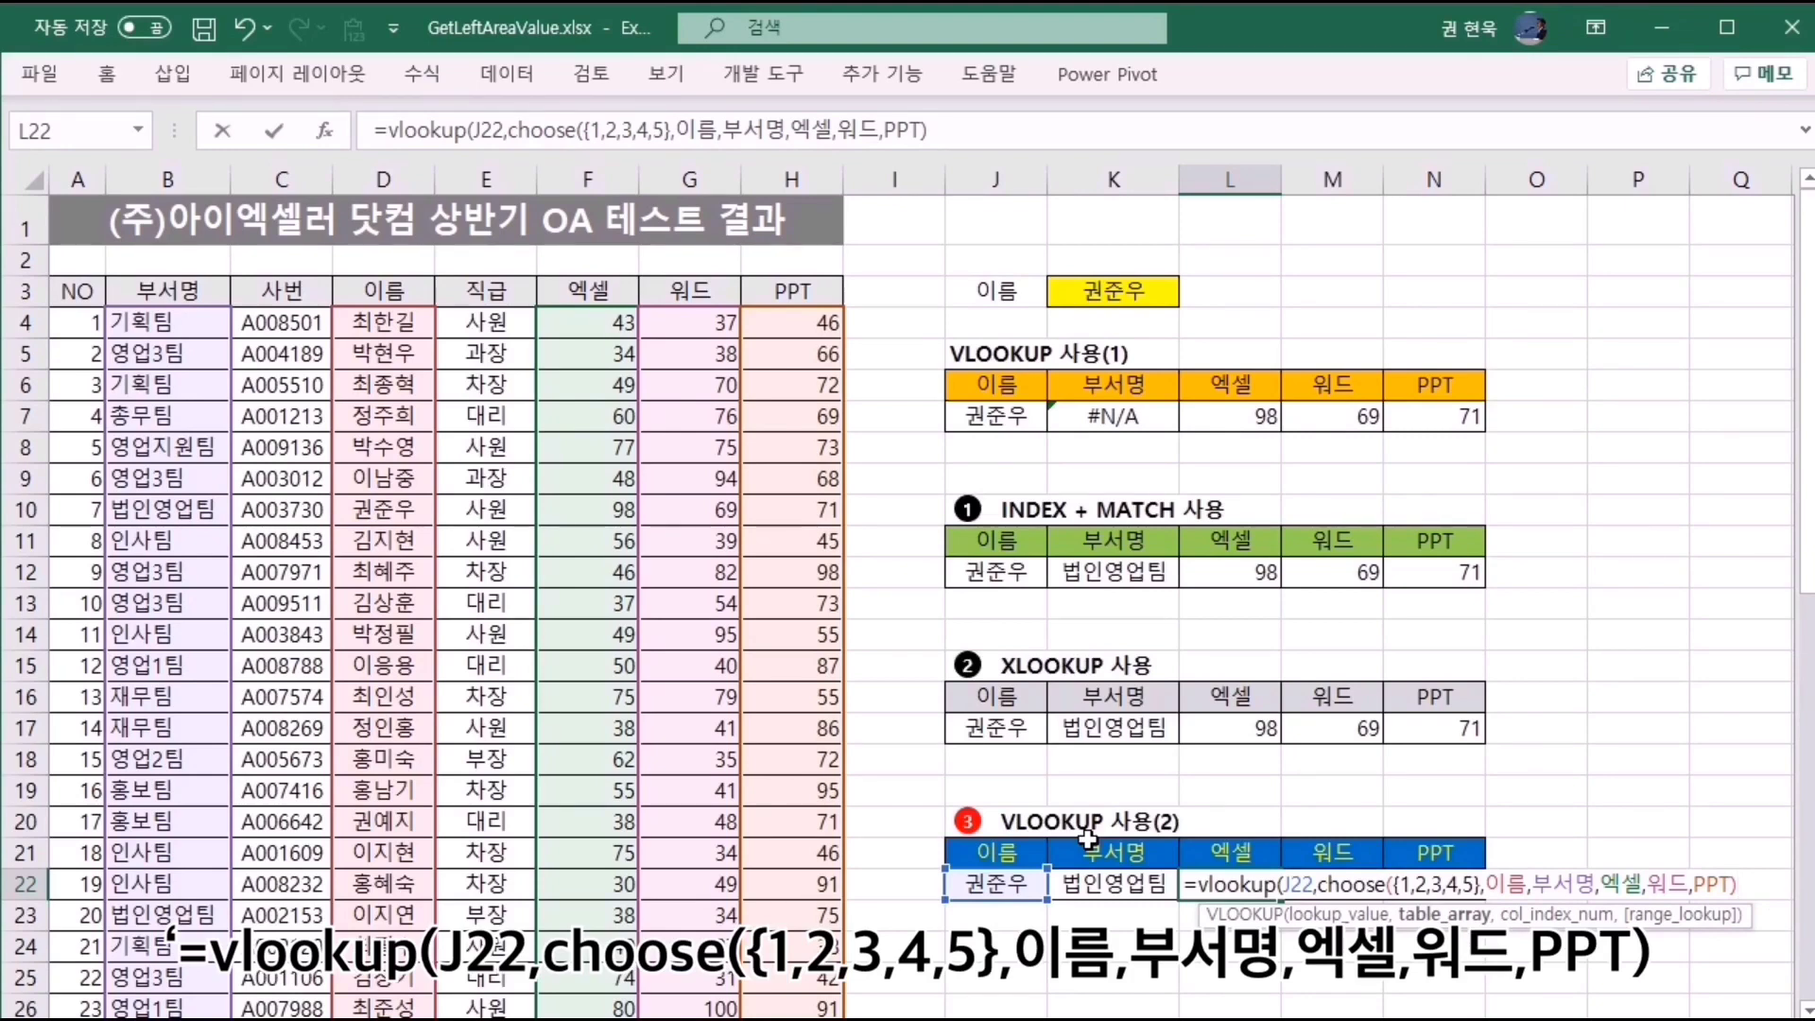
# Complete the L22 VLOOKUP formula with column index 3 and FALSE for an exact match.
pyautogui.write(',')
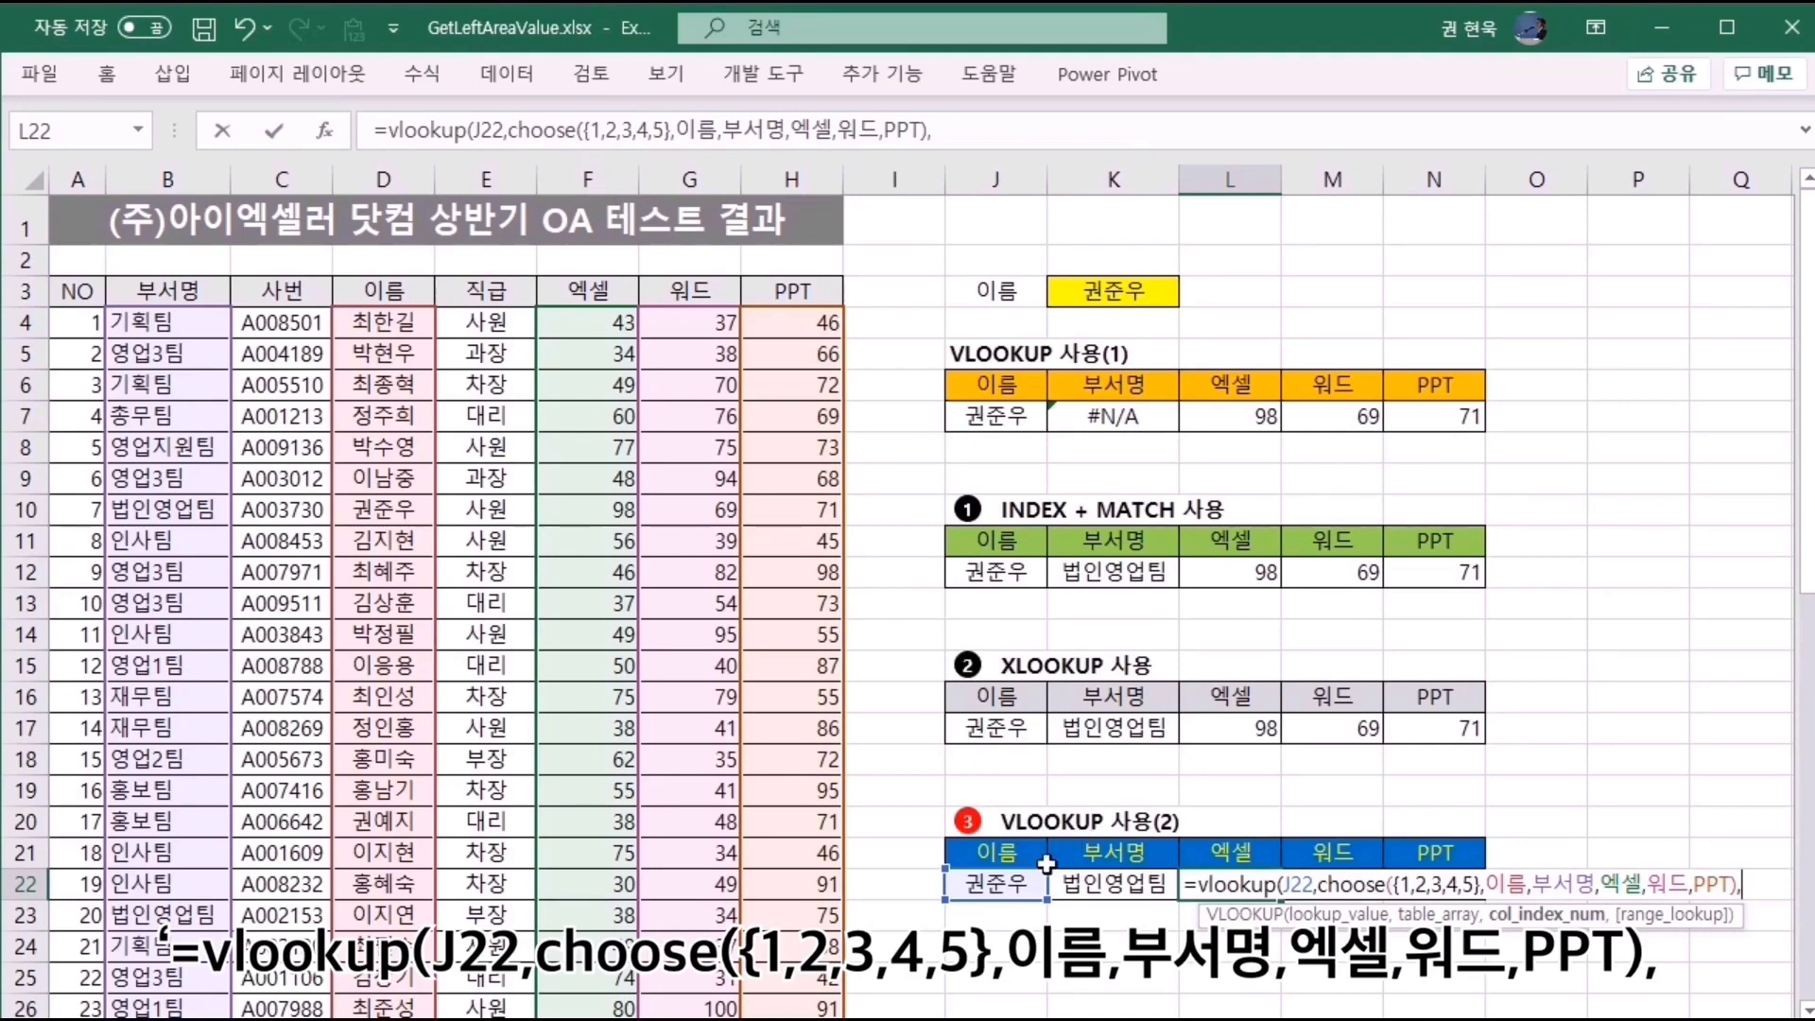
pyautogui.write('3')
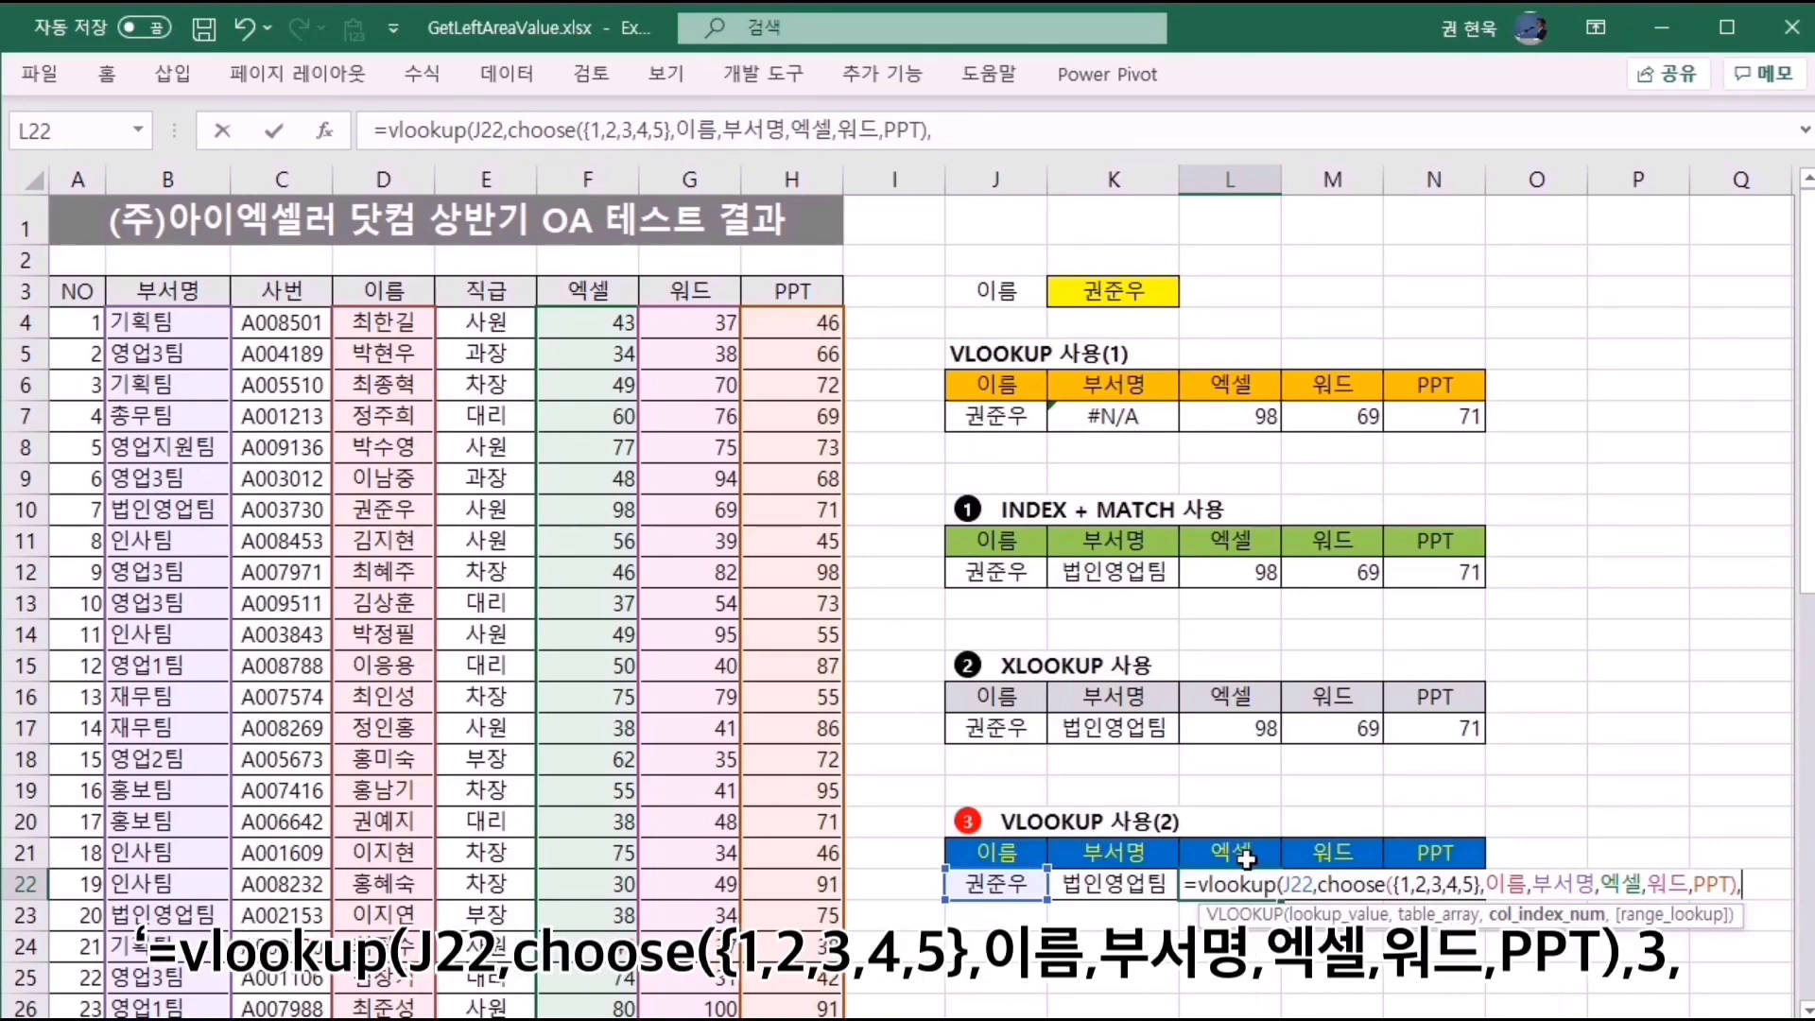
pyautogui.write(',')
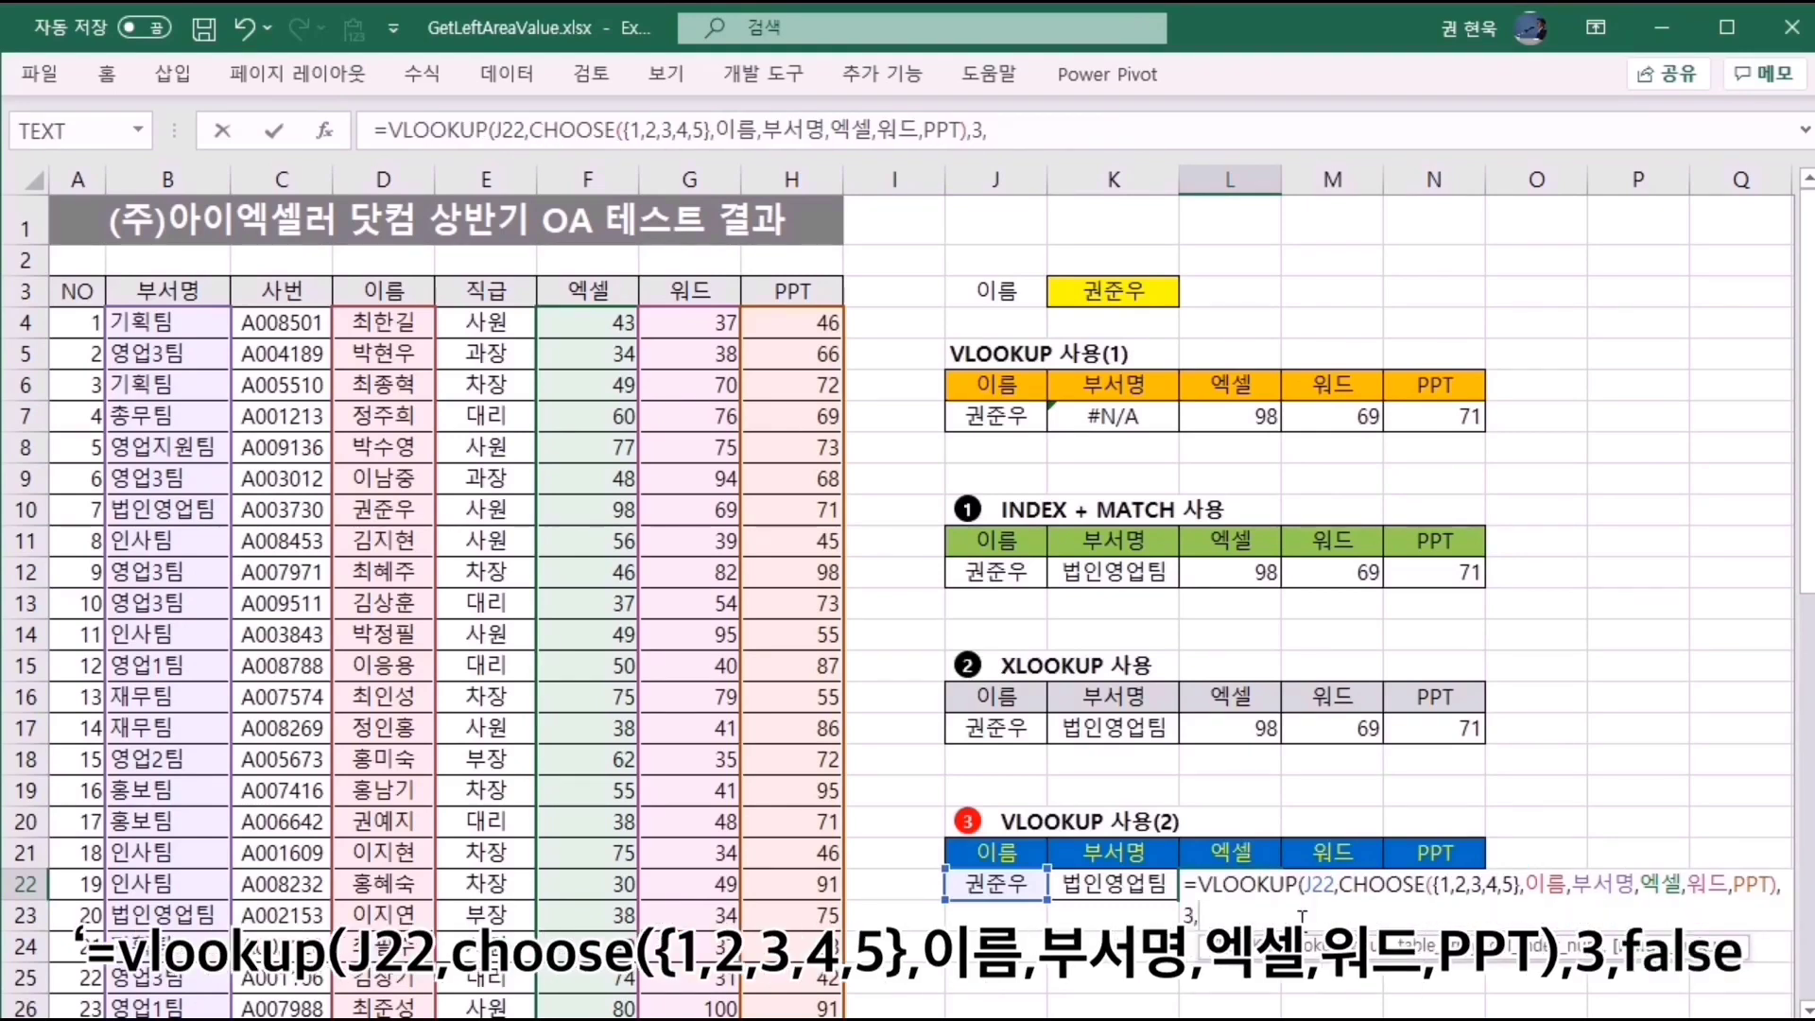
pyautogui.write('fal')
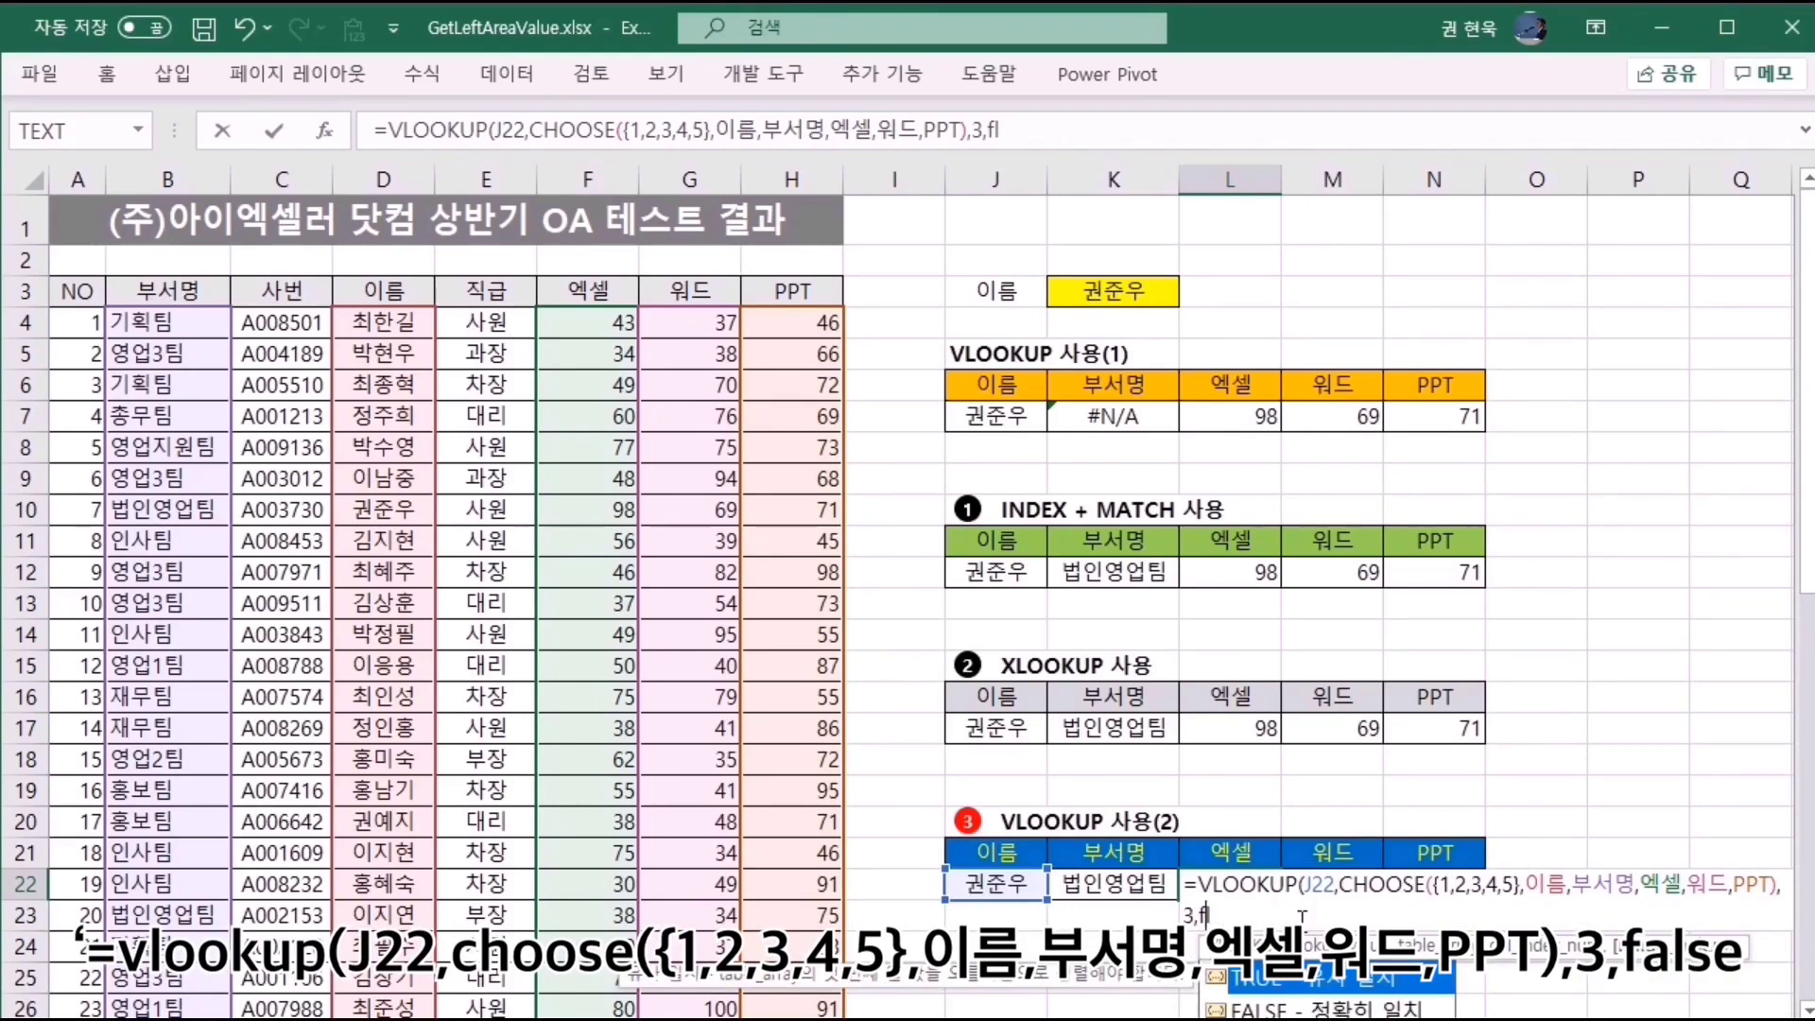
pyautogui.write('se)')
pyautogui.press('Return')
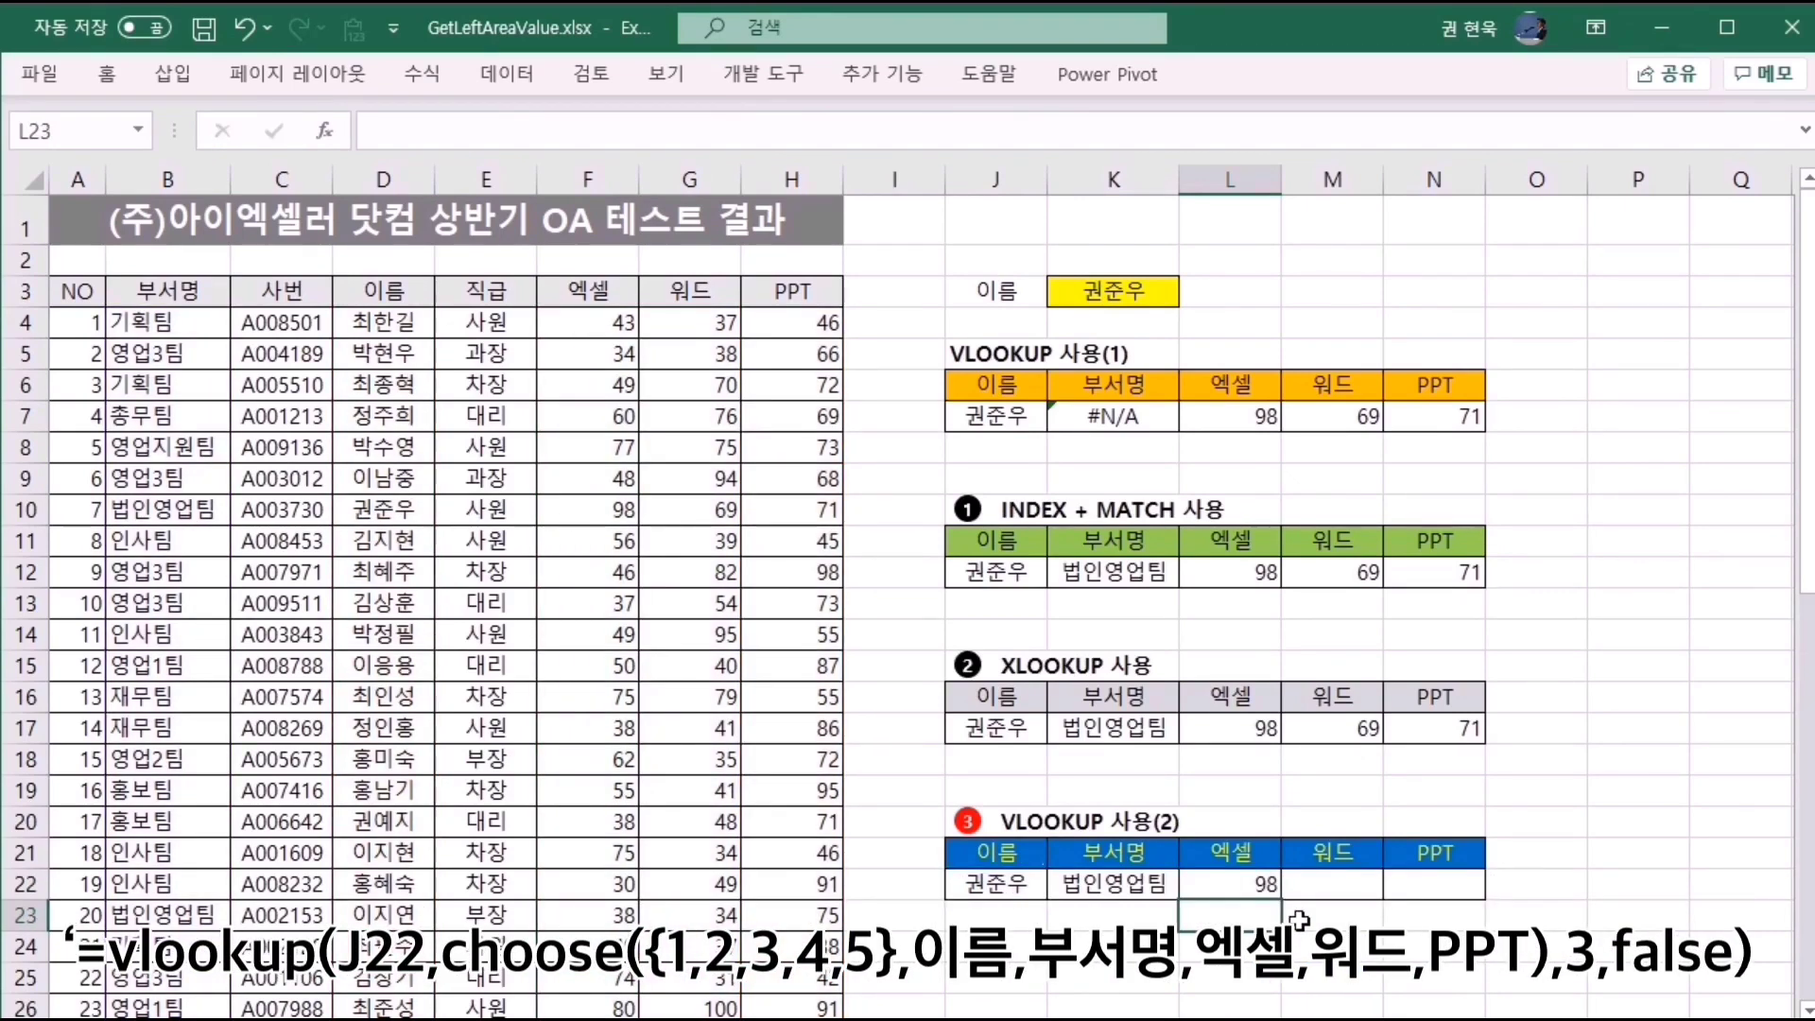
pyautogui.click(1262, 883)
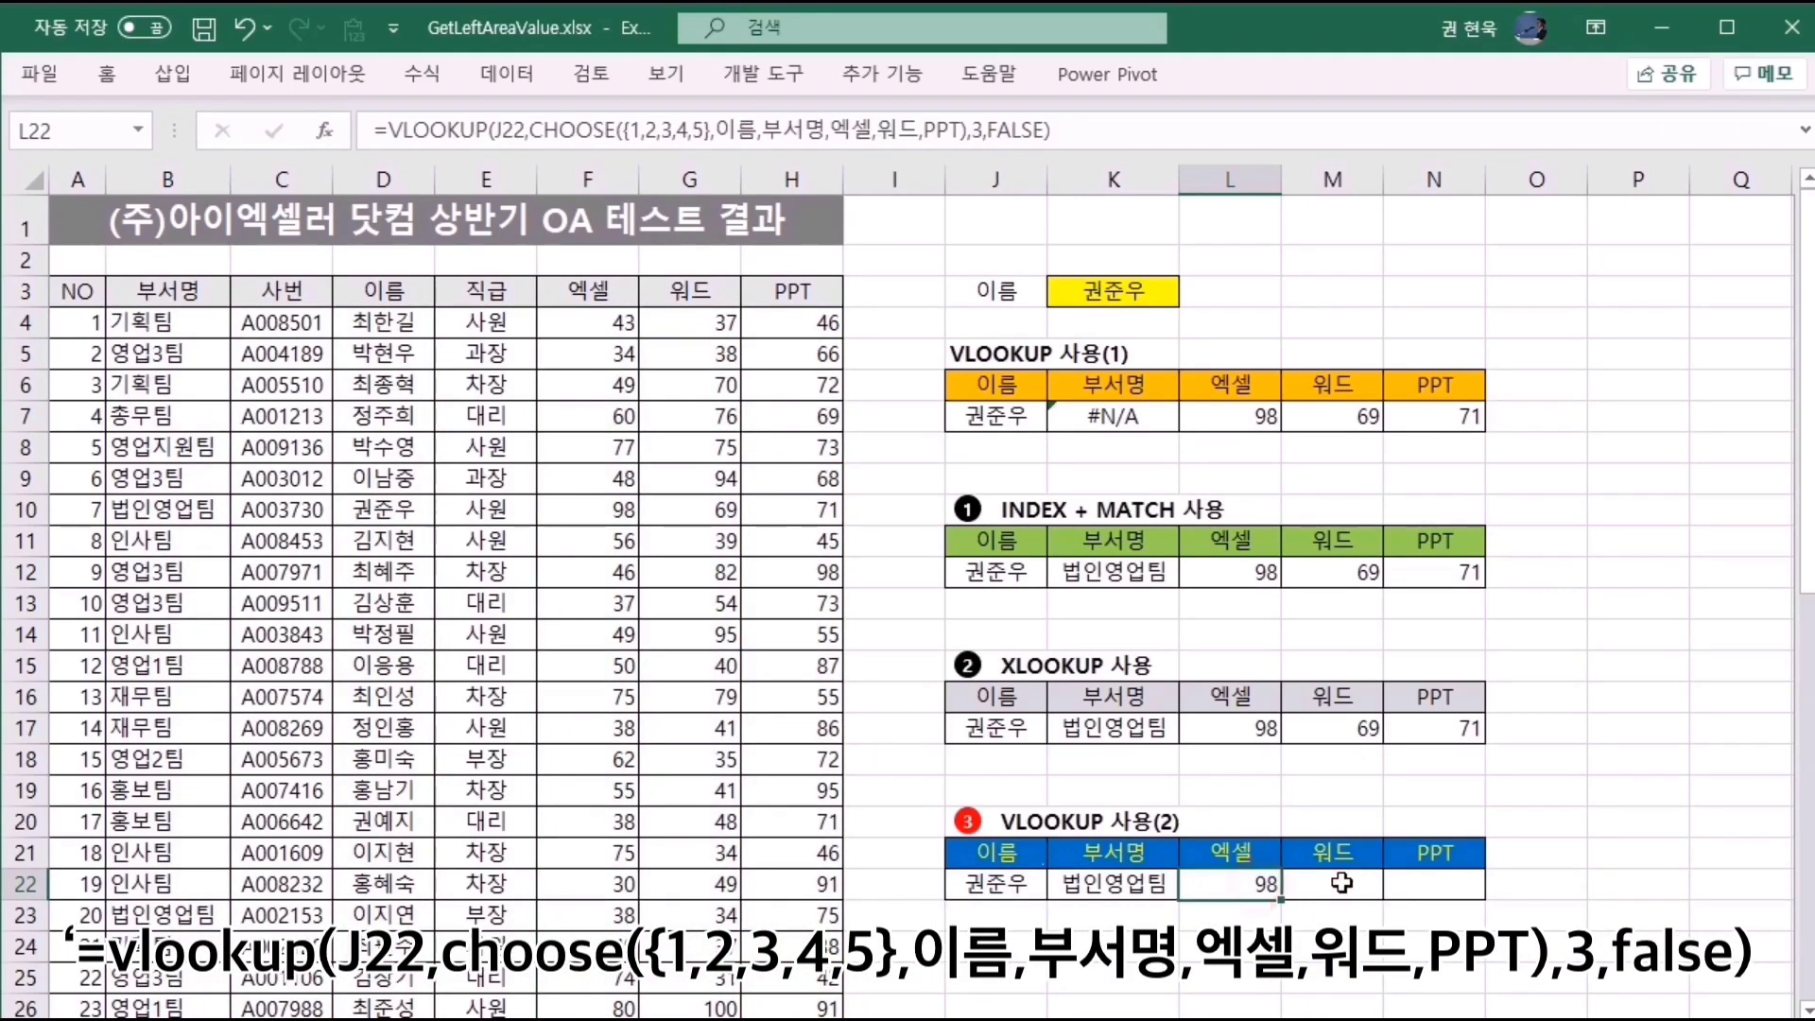
# Start a VLOOKUP formula in M22 with J22 as the lookup value and a CHOOSE table array indexed by {1,2,3,4,5}.
pyautogui.click(1341, 882)
pyautogui.write('=ㅍ')
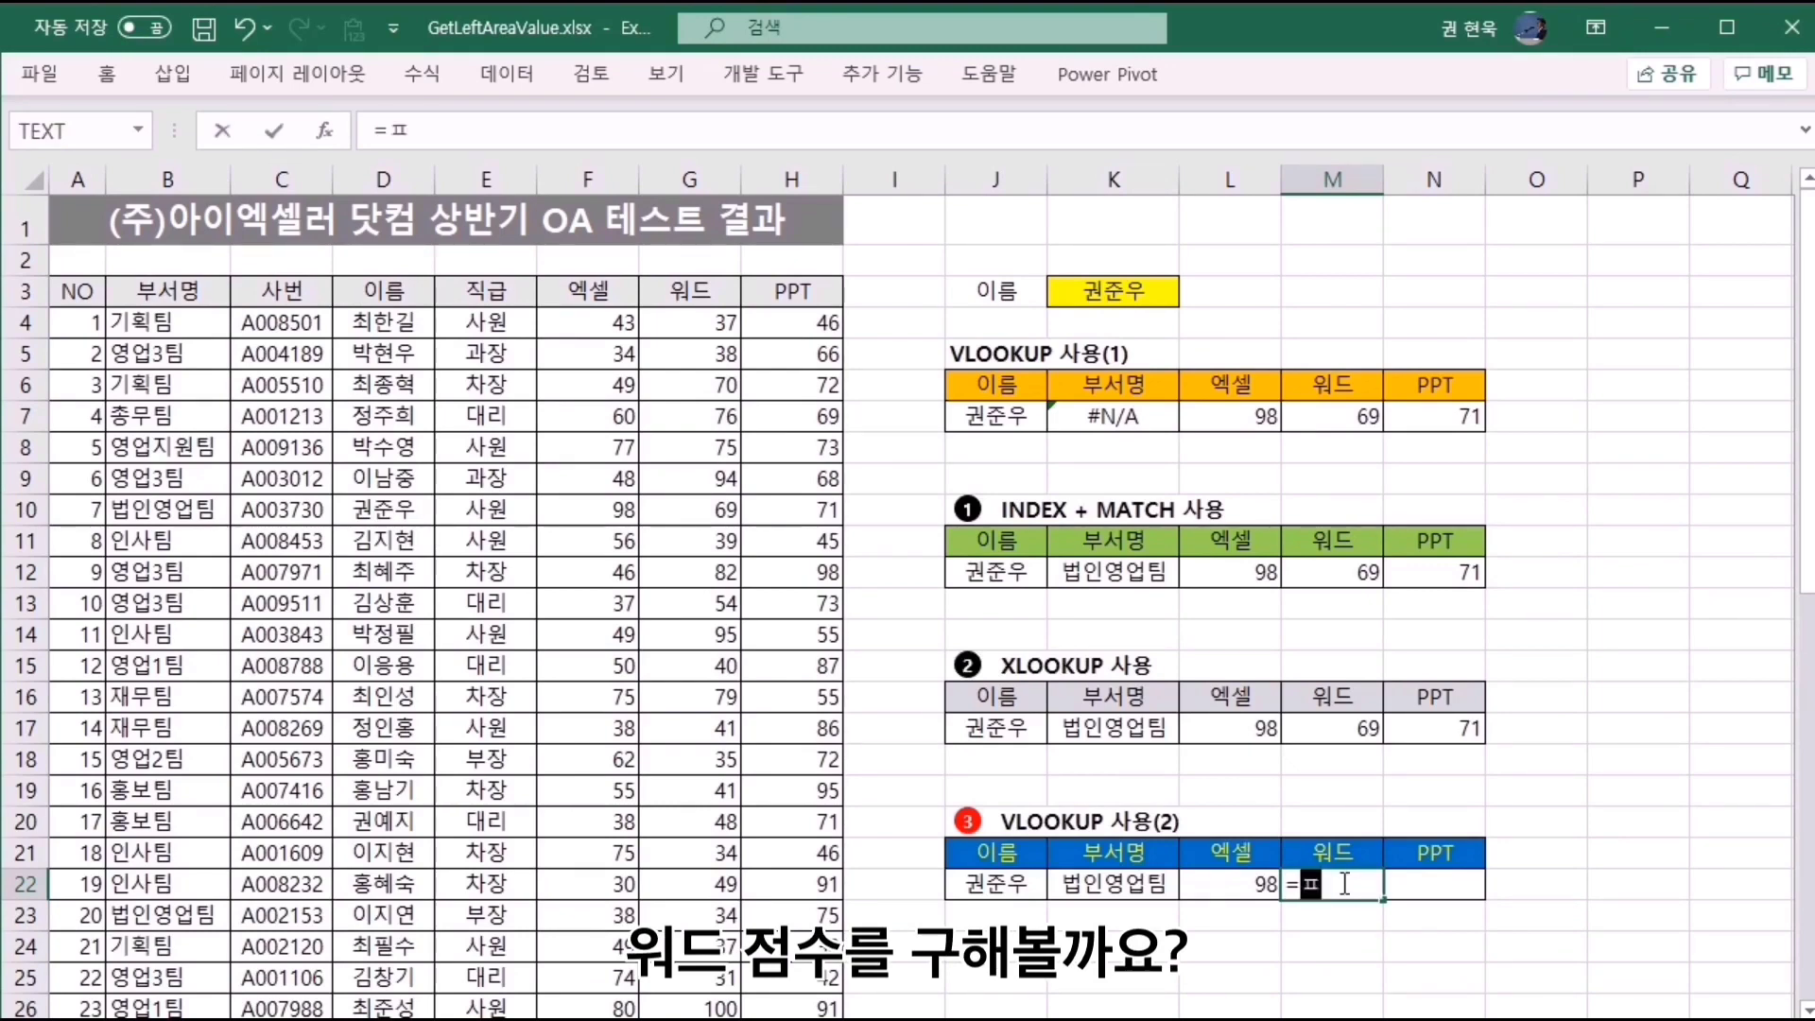
pyautogui.press('BackSpace')
pyautogui.press('Hangul')
pyautogui.write('vlookup(')
pyautogui.click(960, 894)
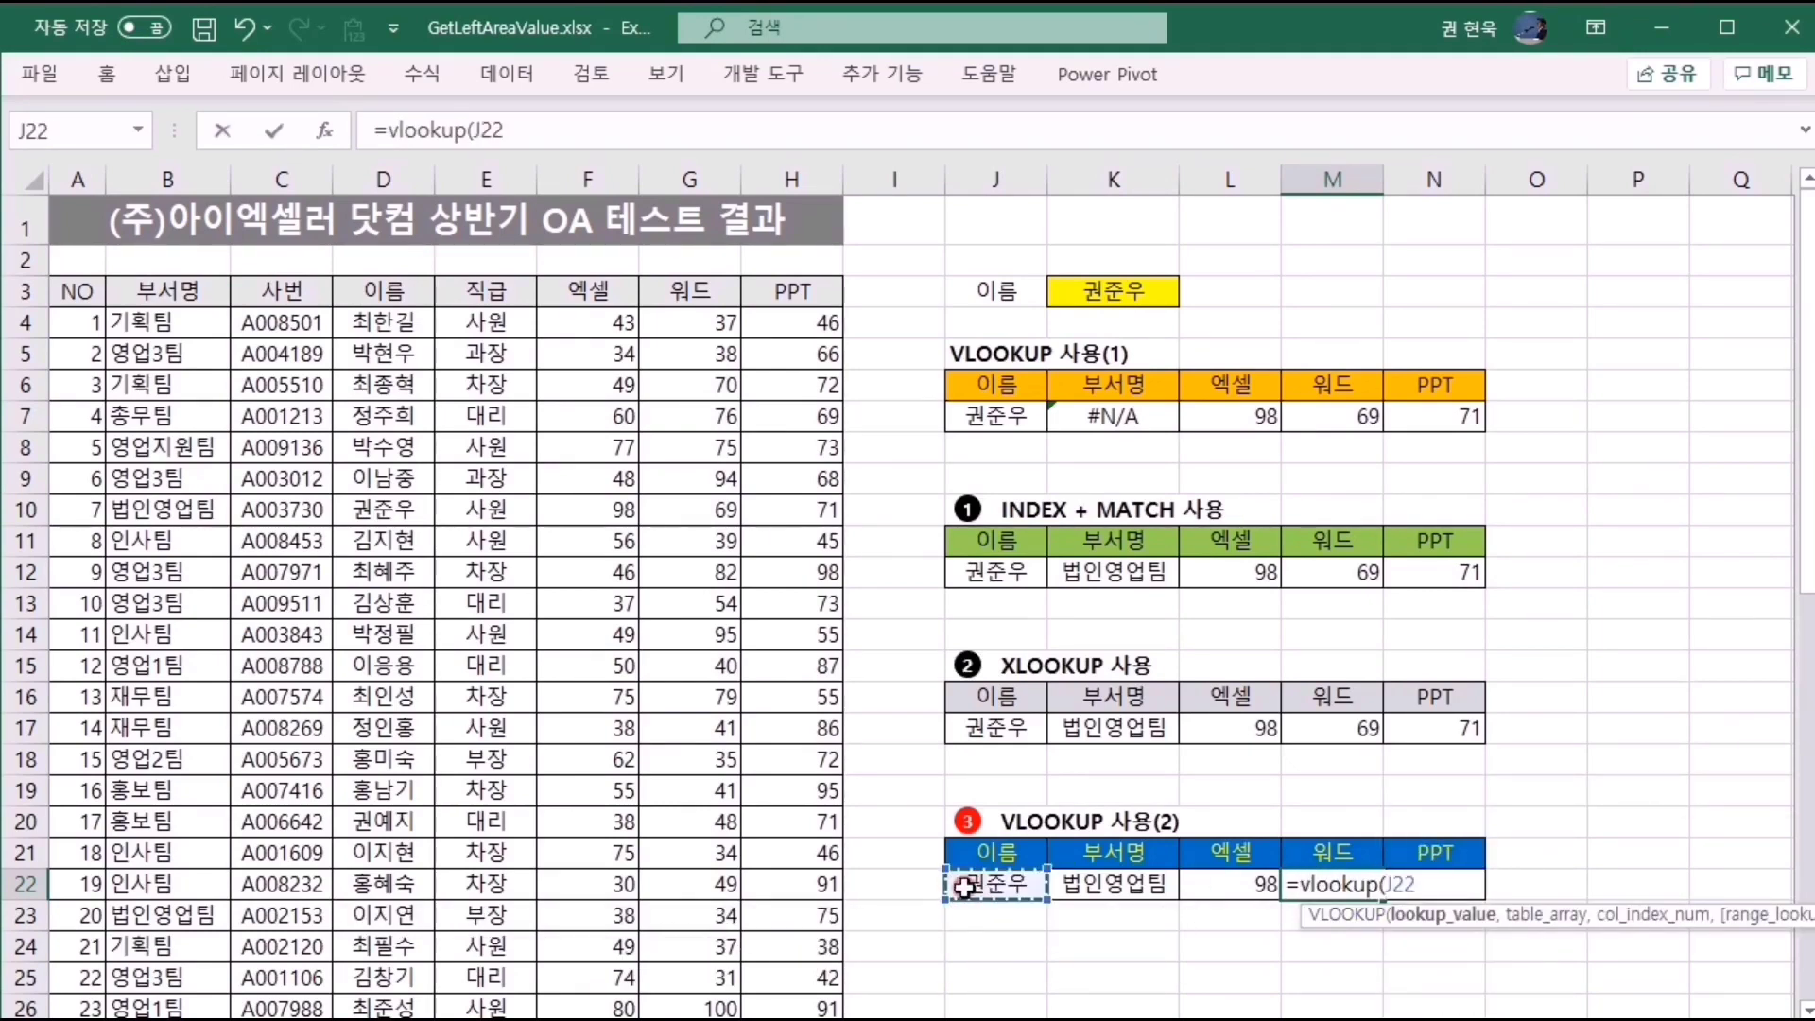
pyautogui.write(',choose(')
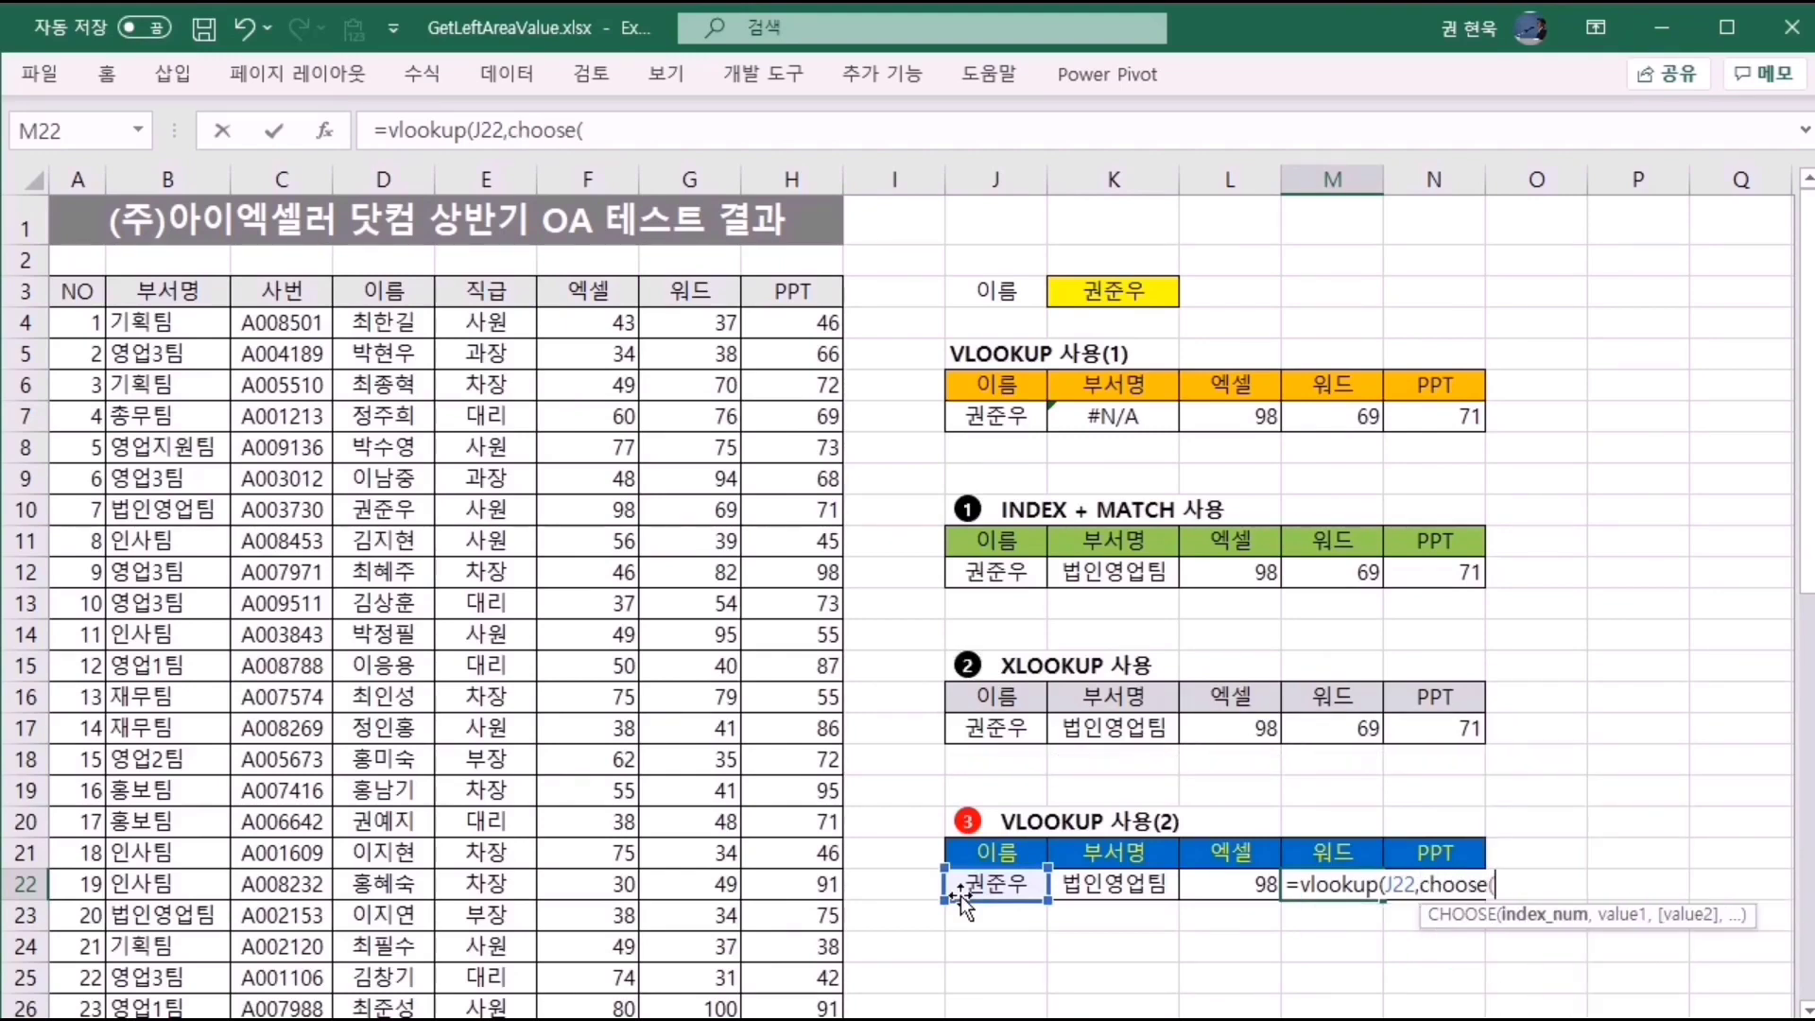
pyautogui.write('{1,2,3,4,')
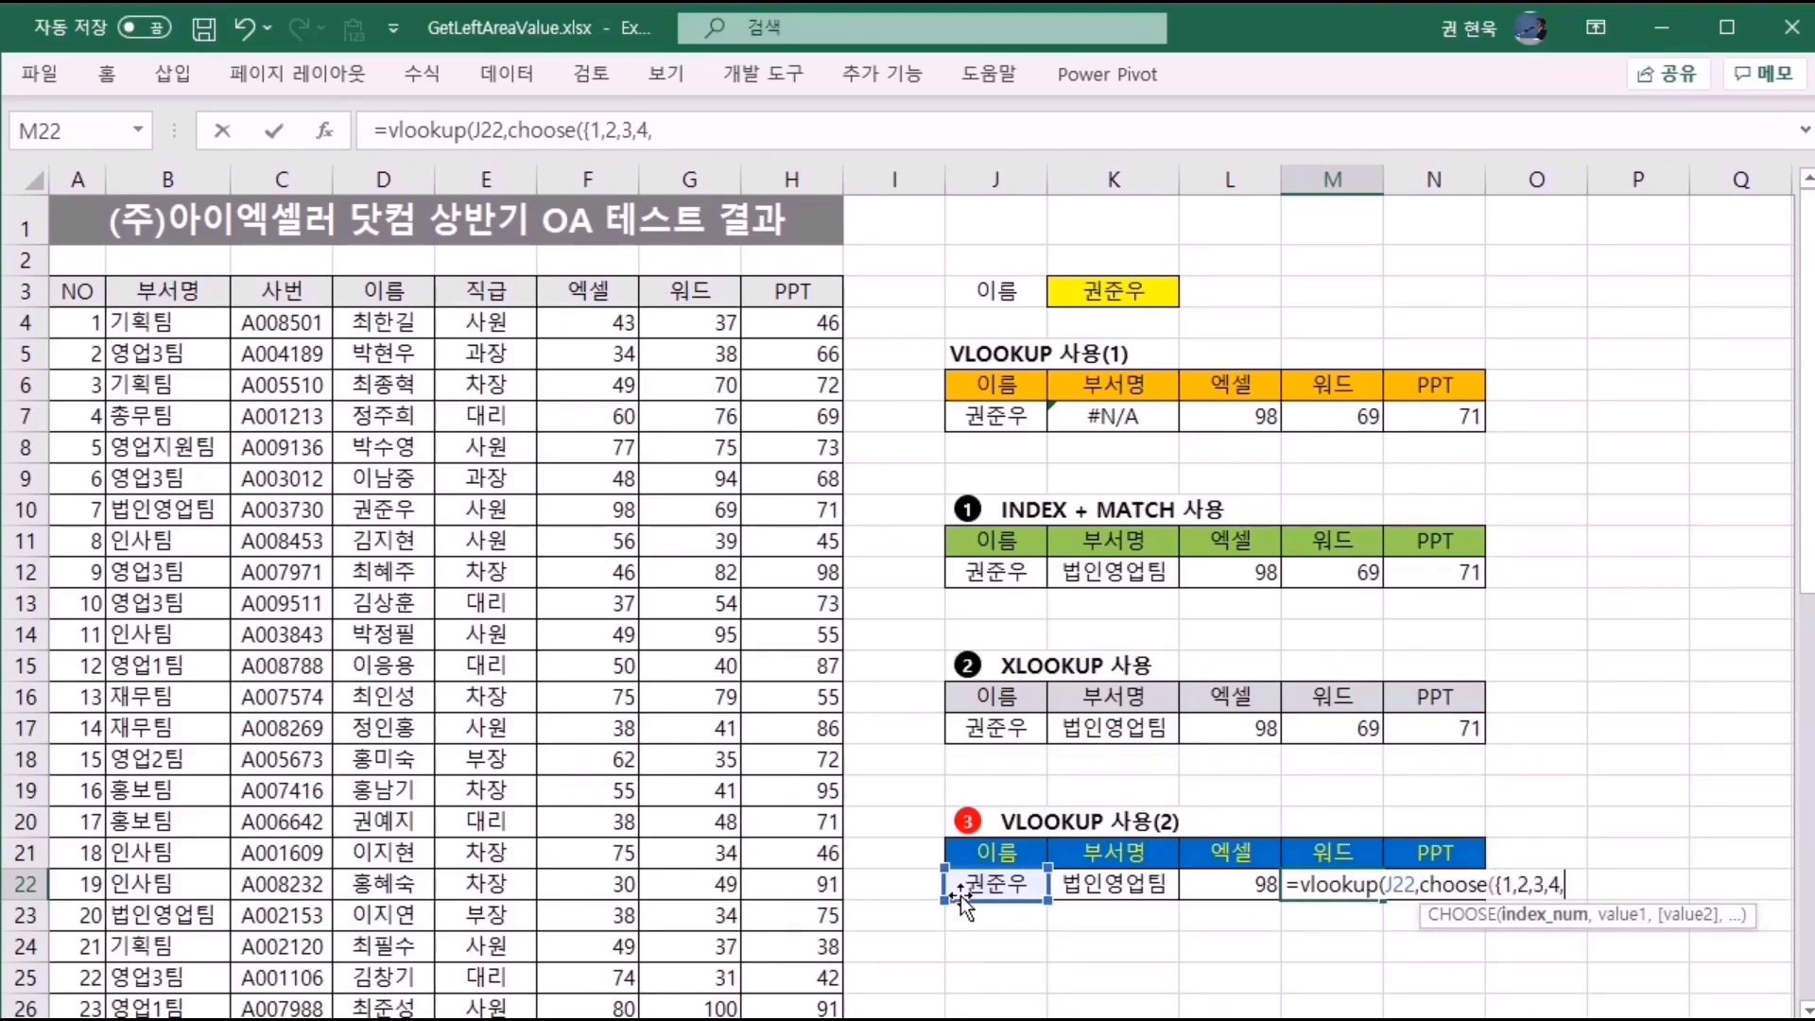
pyautogui.write('5},')
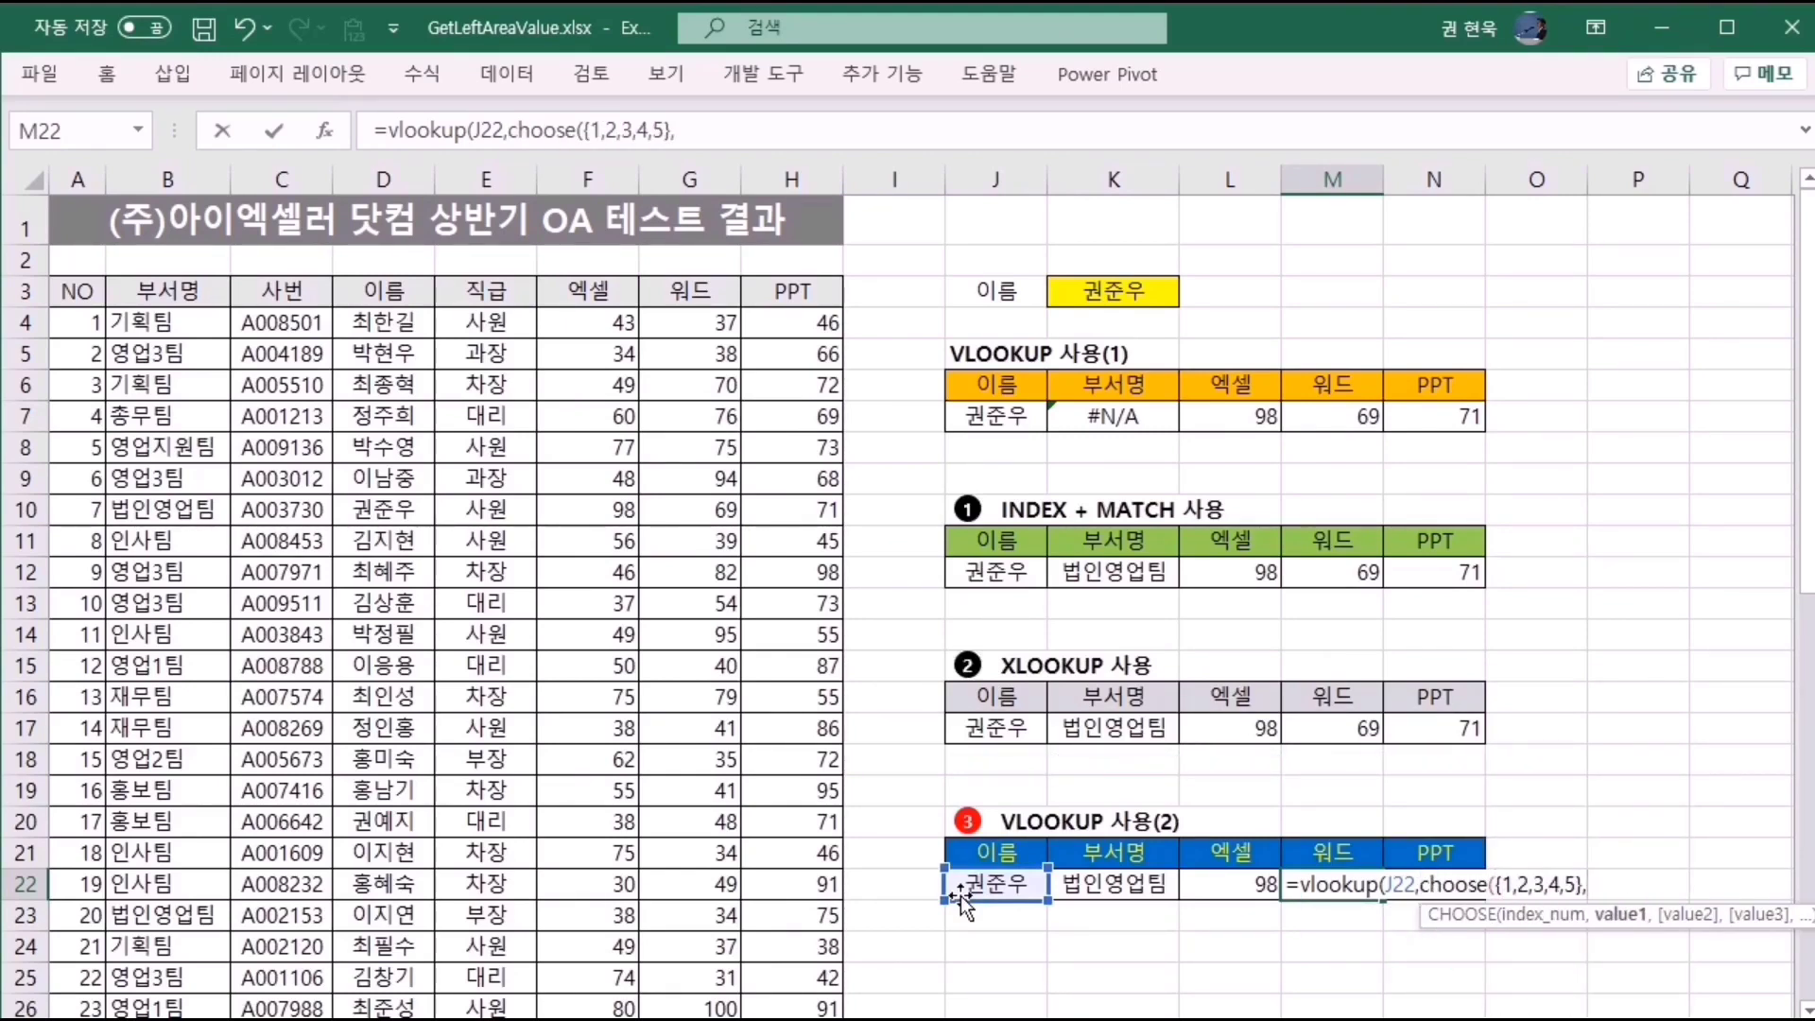
# Complete the M22 formula with the CHOOSE ranges 이름, 부서명, 엑셀, 워드 and PPT, column index 4 and FALSE.
pyautogui.write('이름,부서명,엑셀')
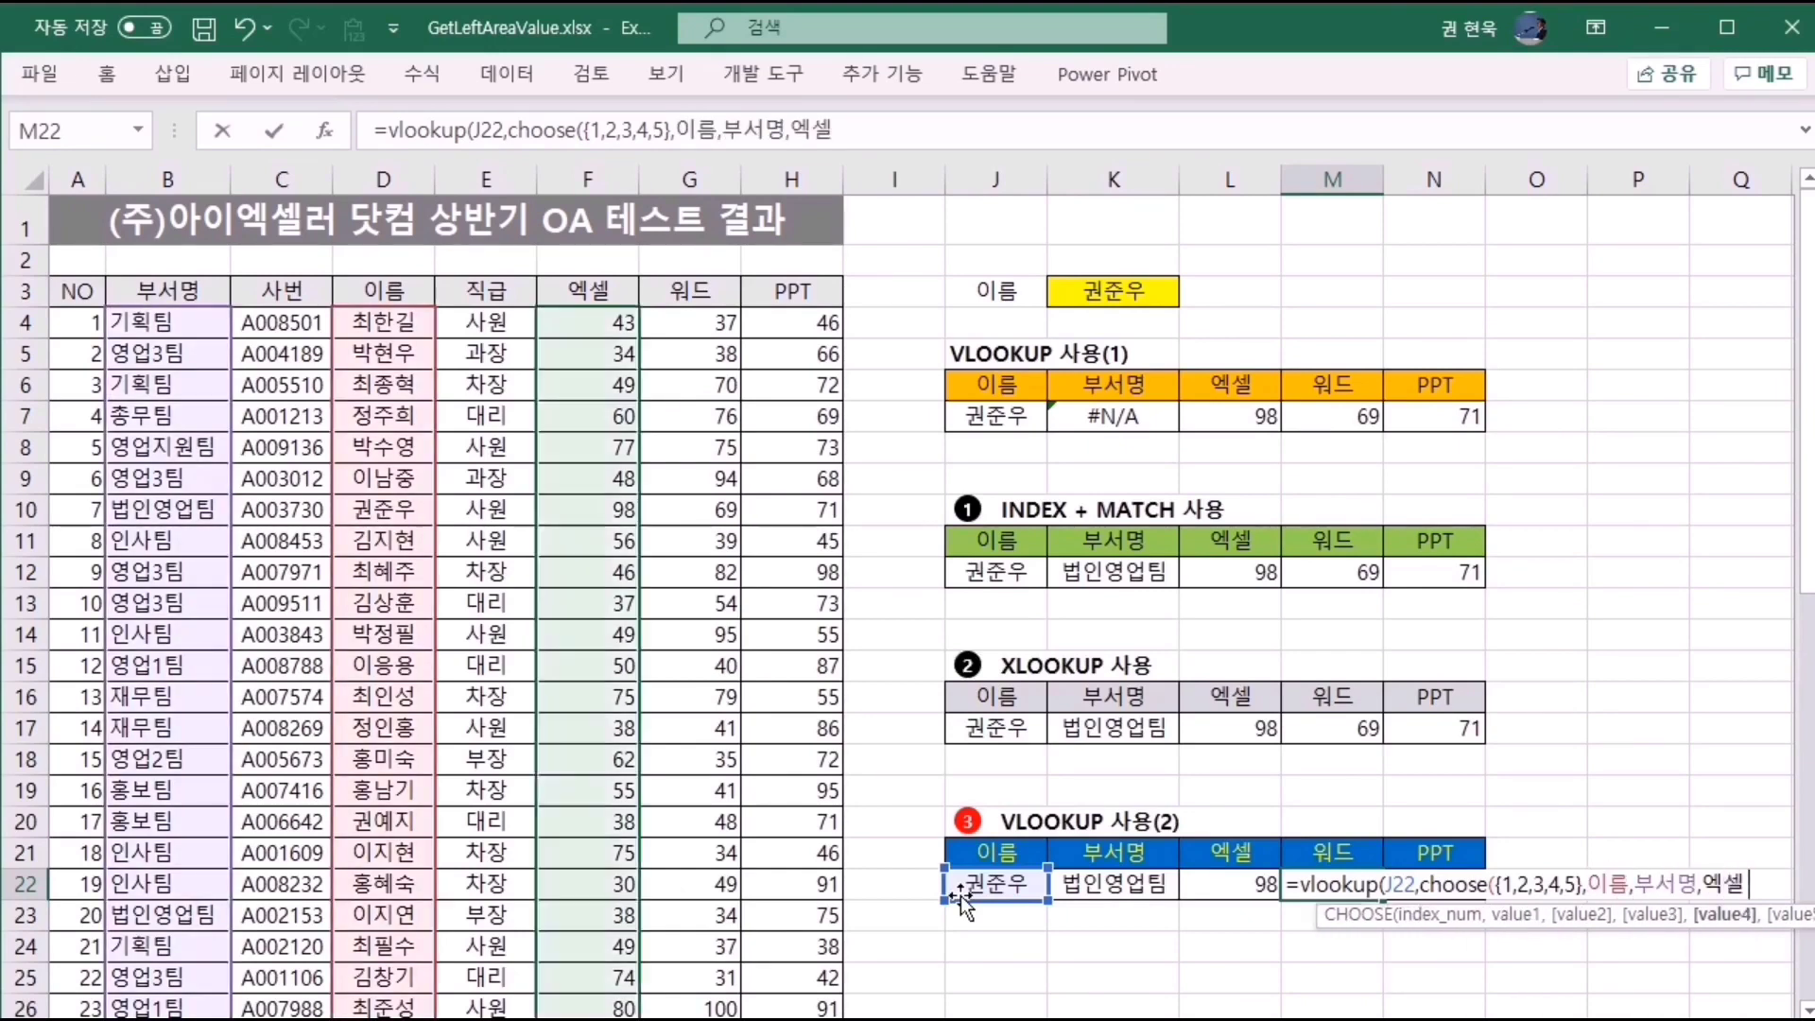
pyautogui.write(',워드,PPT)')
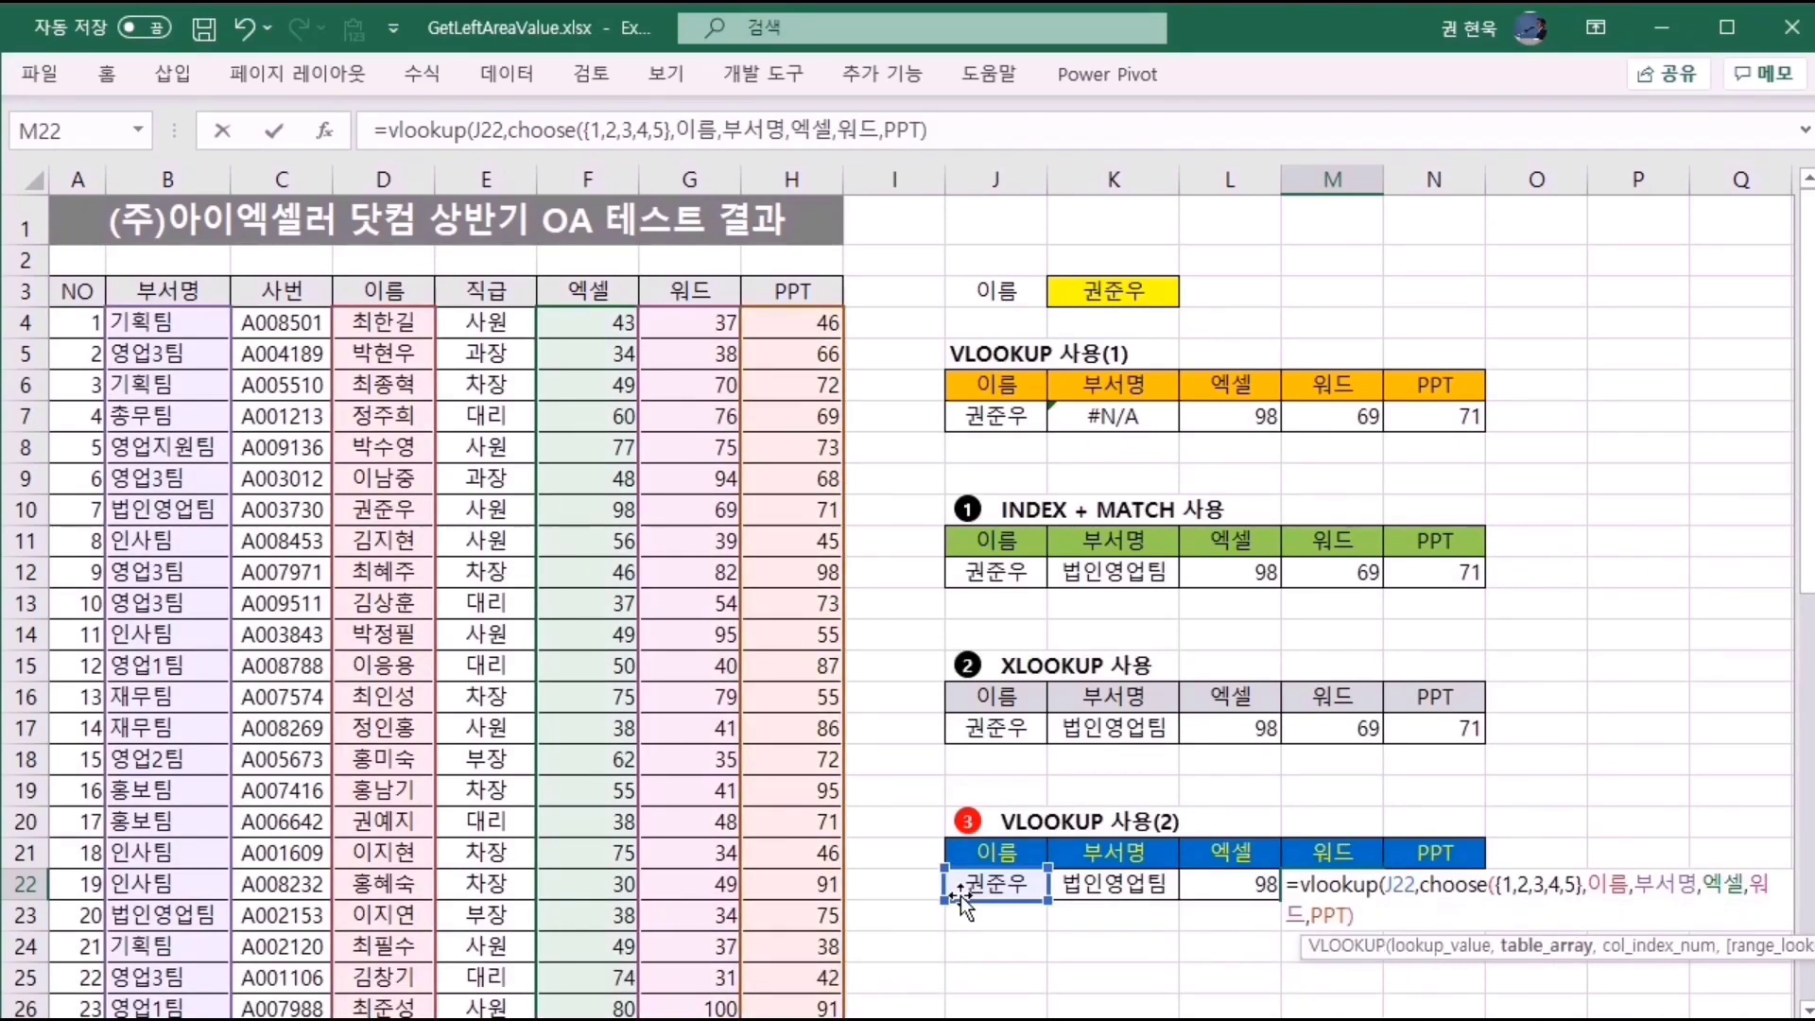
pyautogui.write(',4')
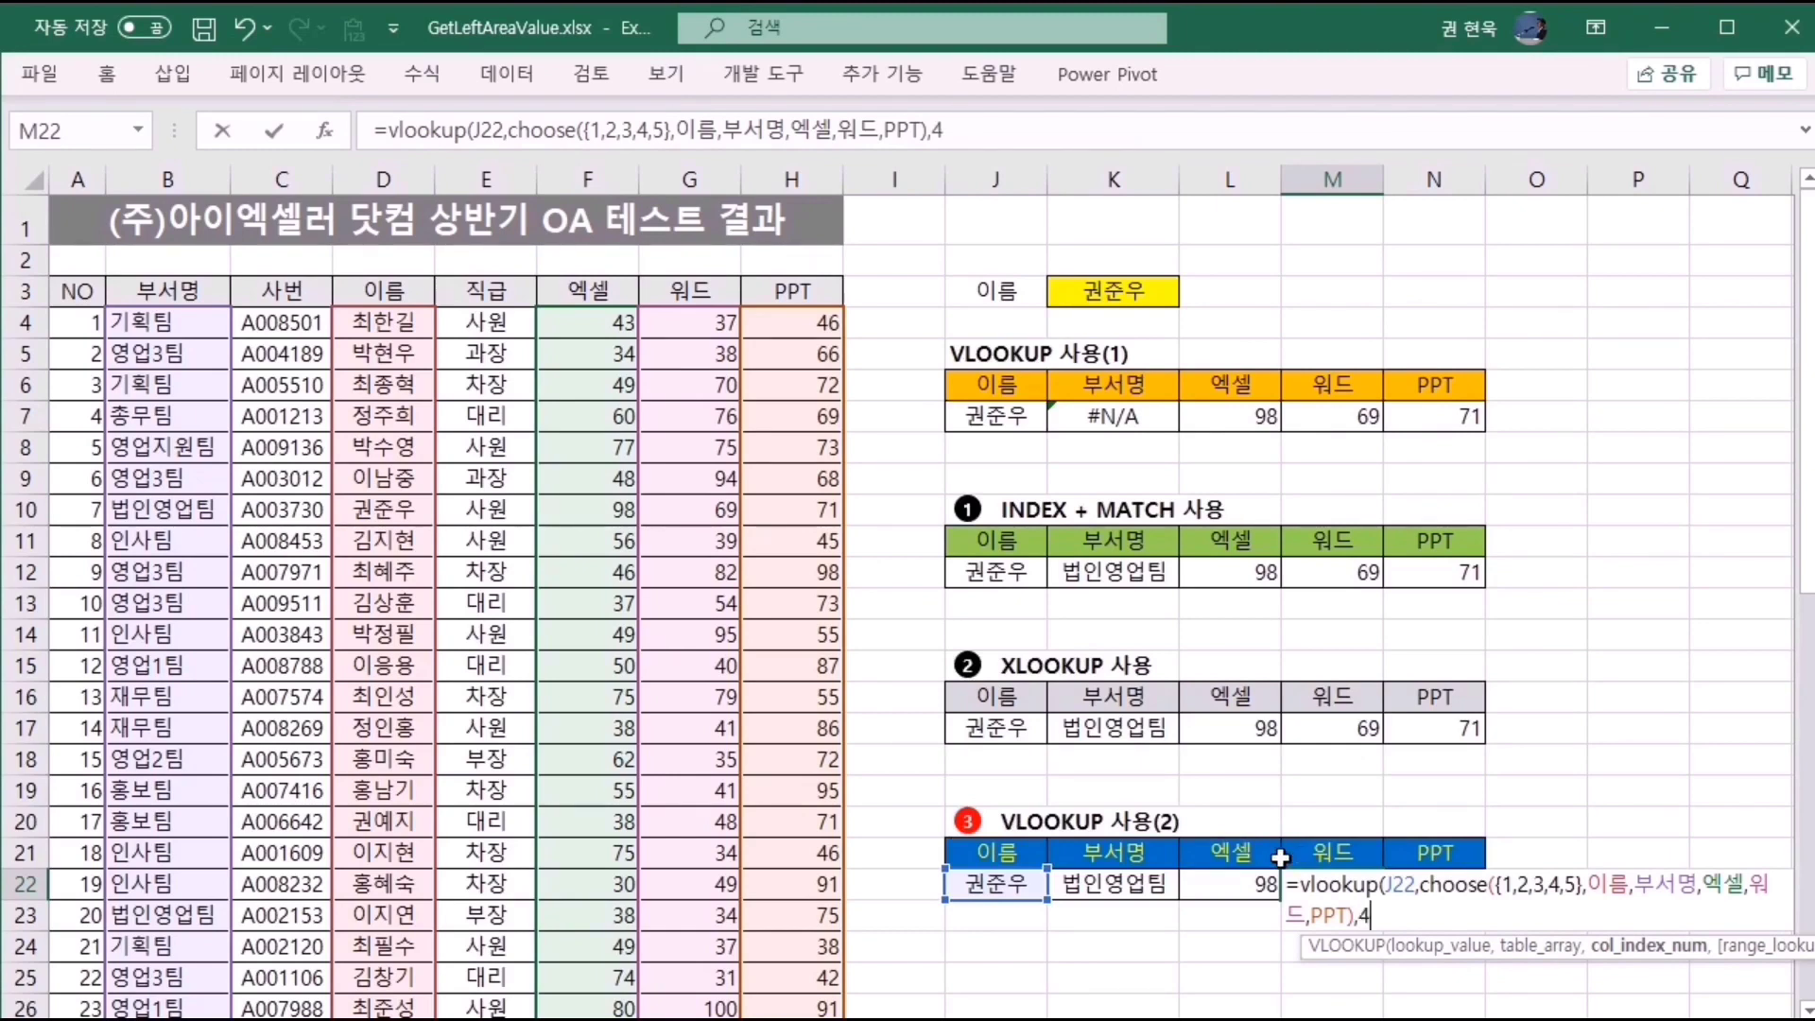
pyautogui.write(',false')
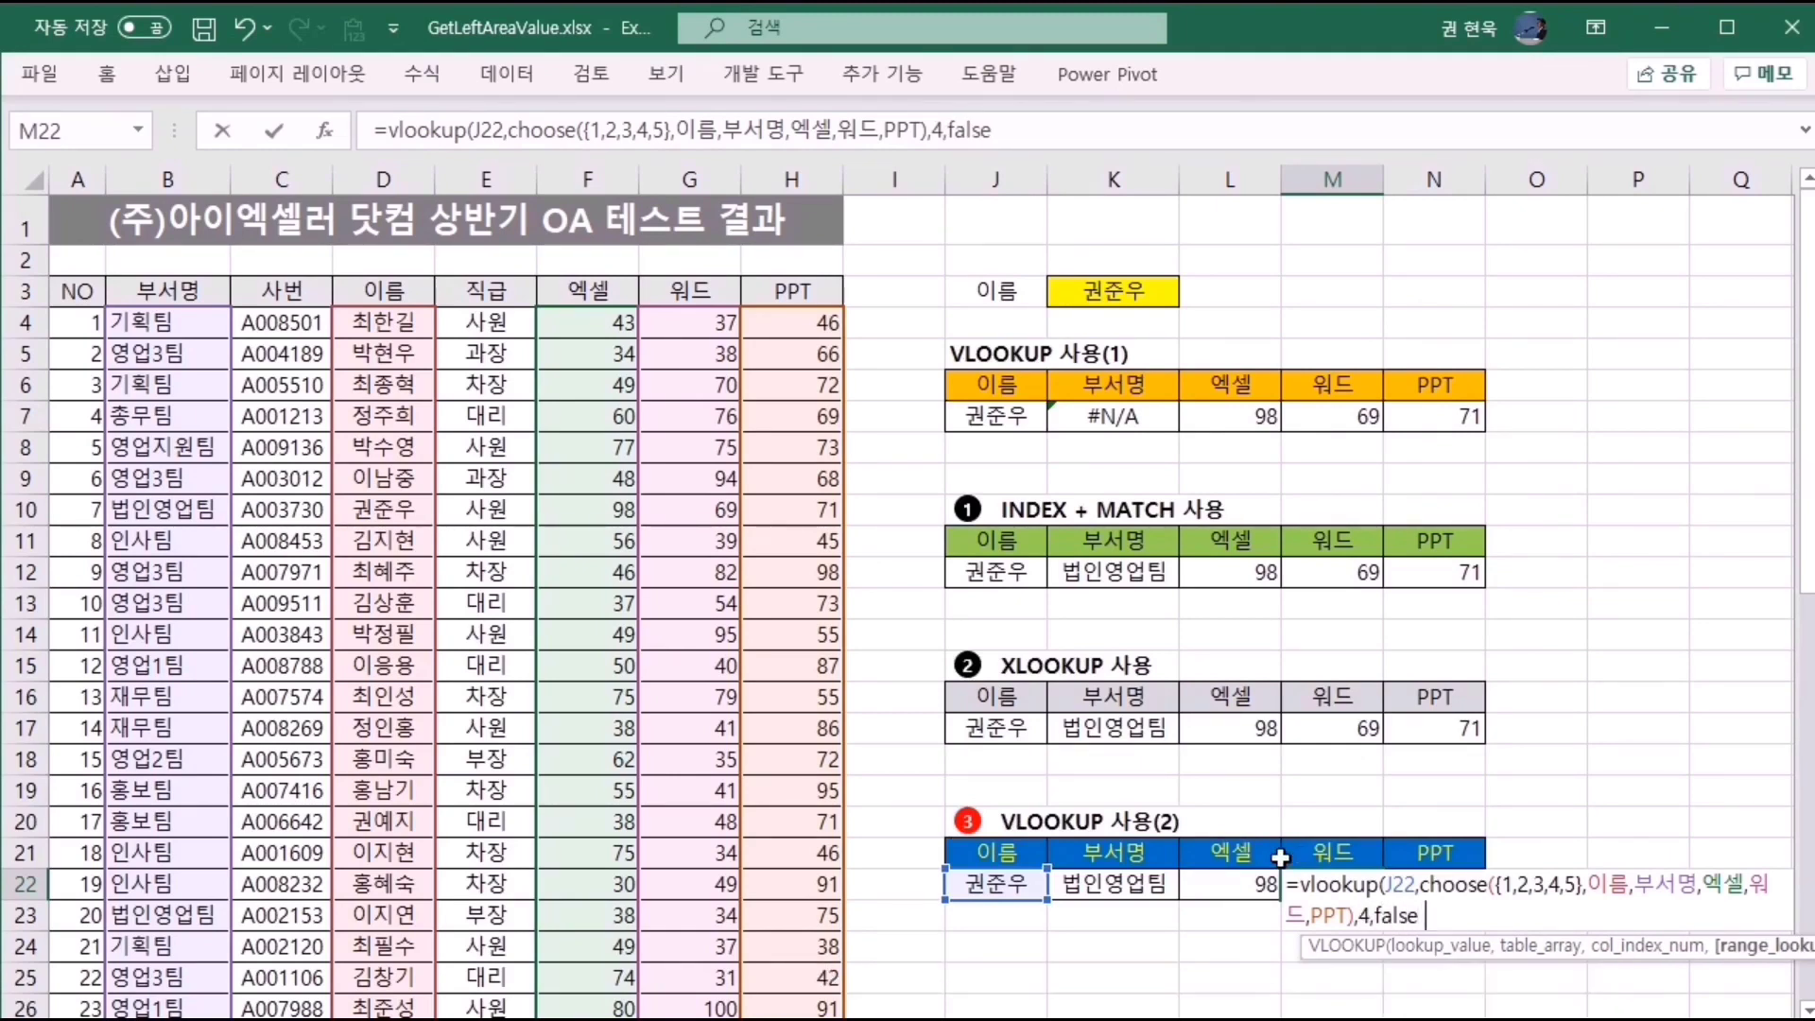
pyautogui.press('Return')
pyautogui.click(1320, 884)
# Start a VLOOKUP formula in N22 with J22 as the lookup value and a CHOOSE table array indexed by {1,2,3,4,5}.
pyautogui.click(1452, 891)
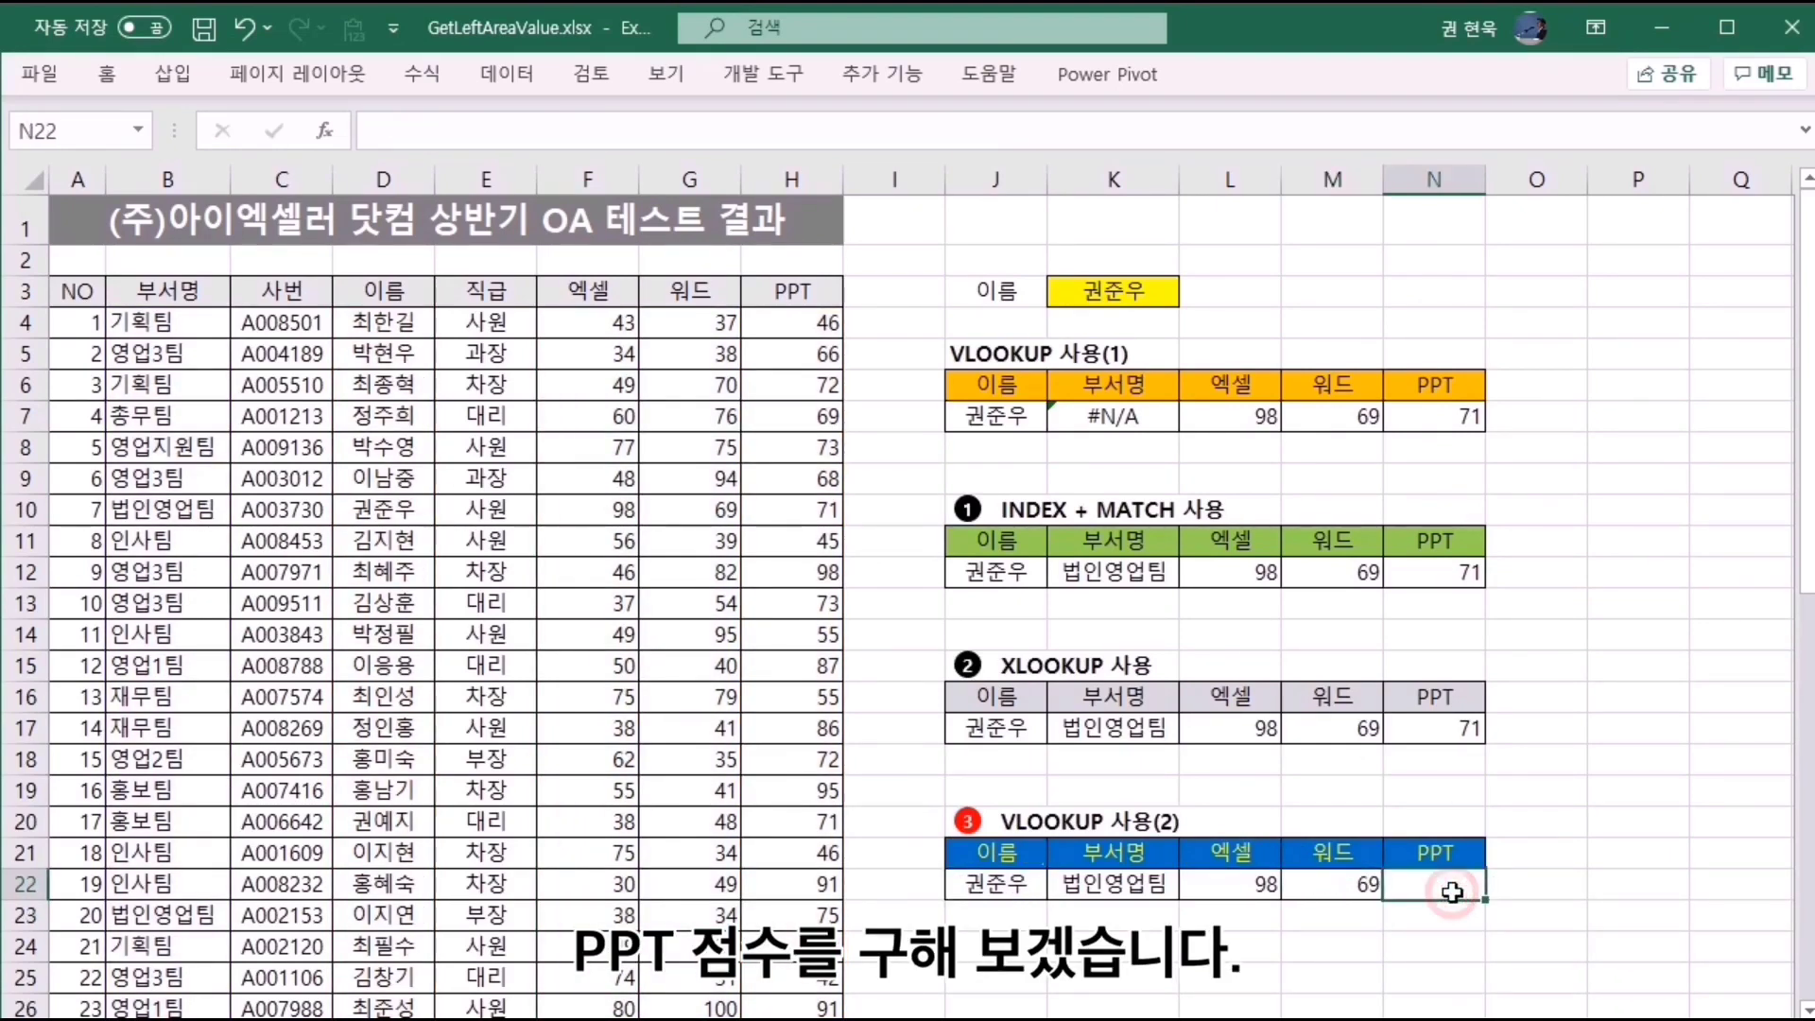
pyautogui.write('=vlookup(')
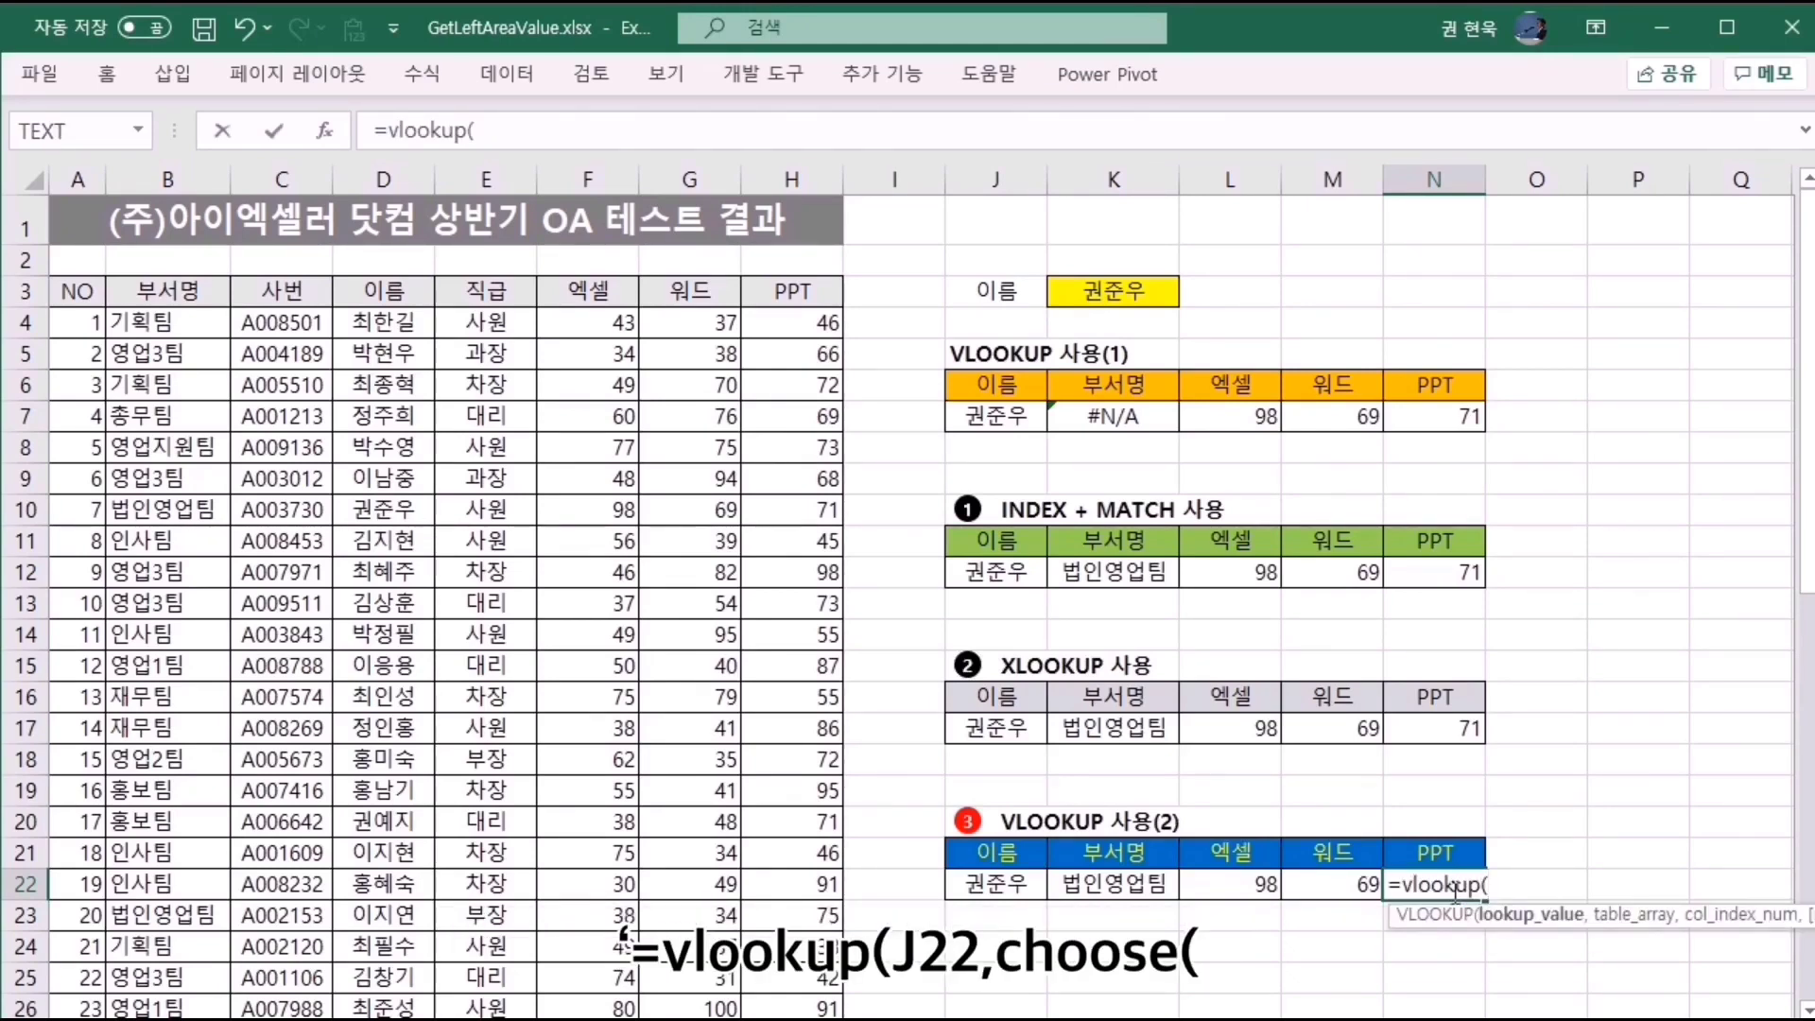
pyautogui.click(1013, 883)
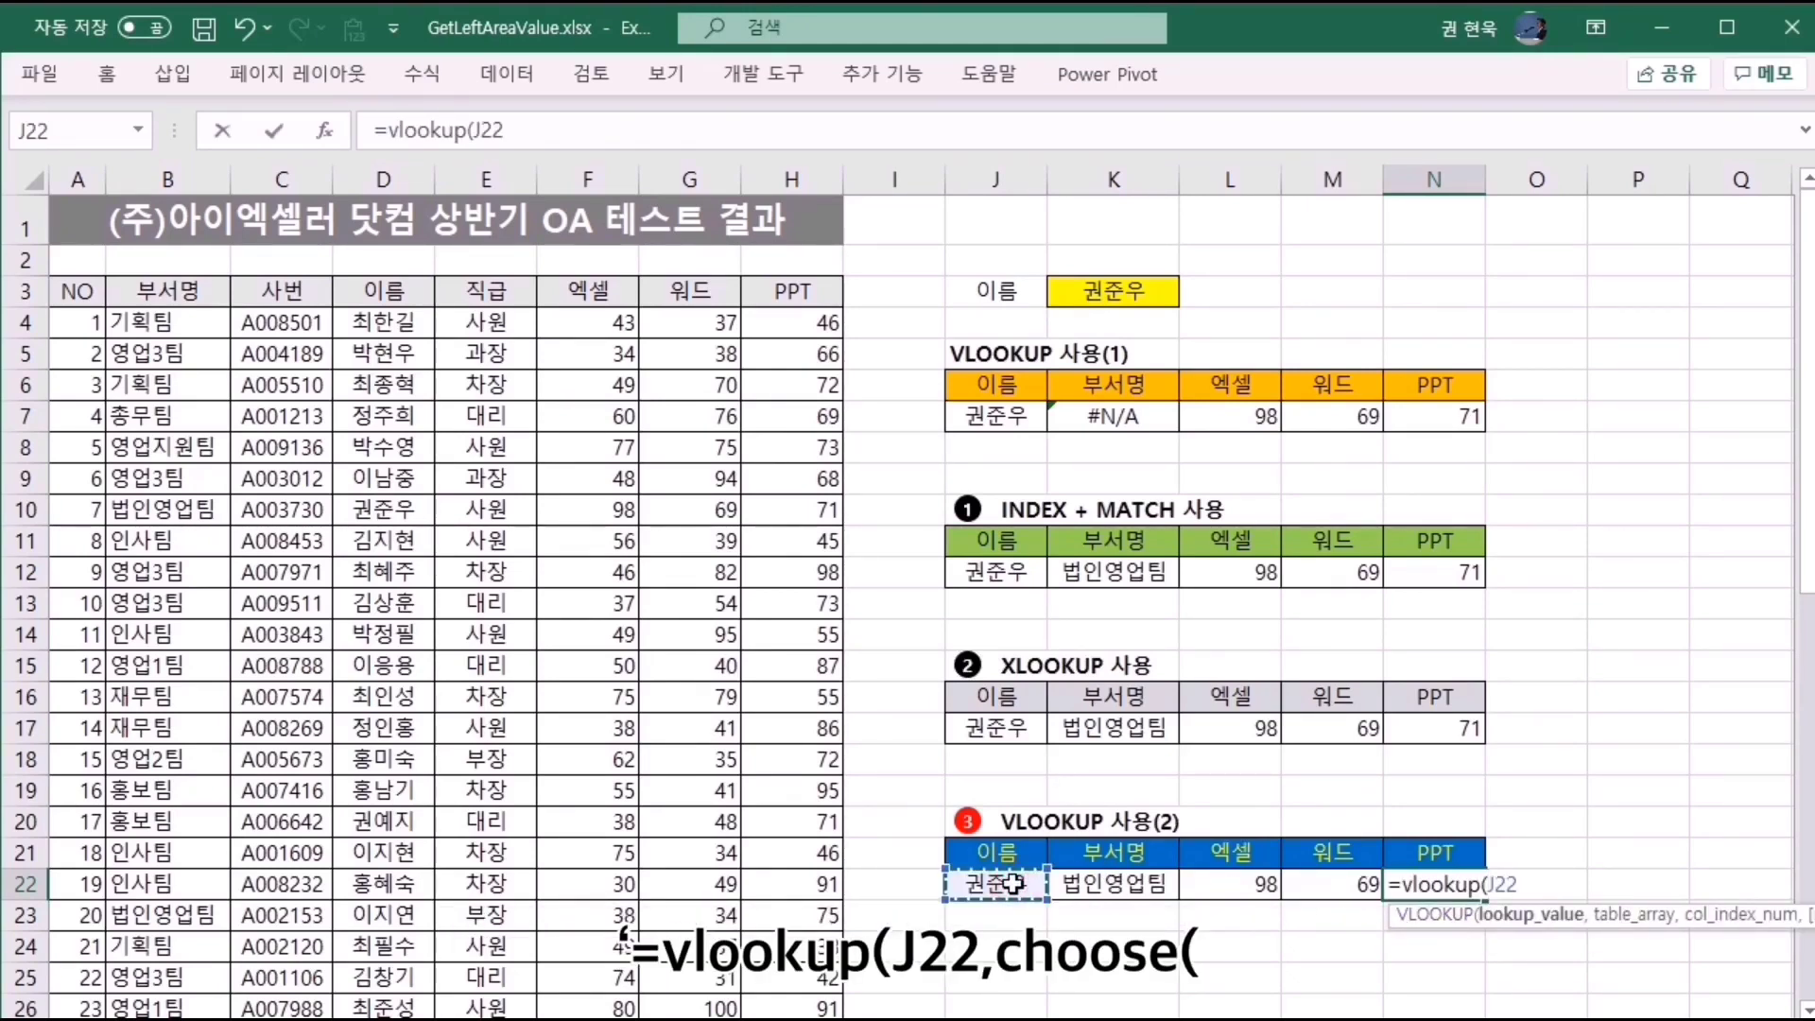
pyautogui.write(',choose')
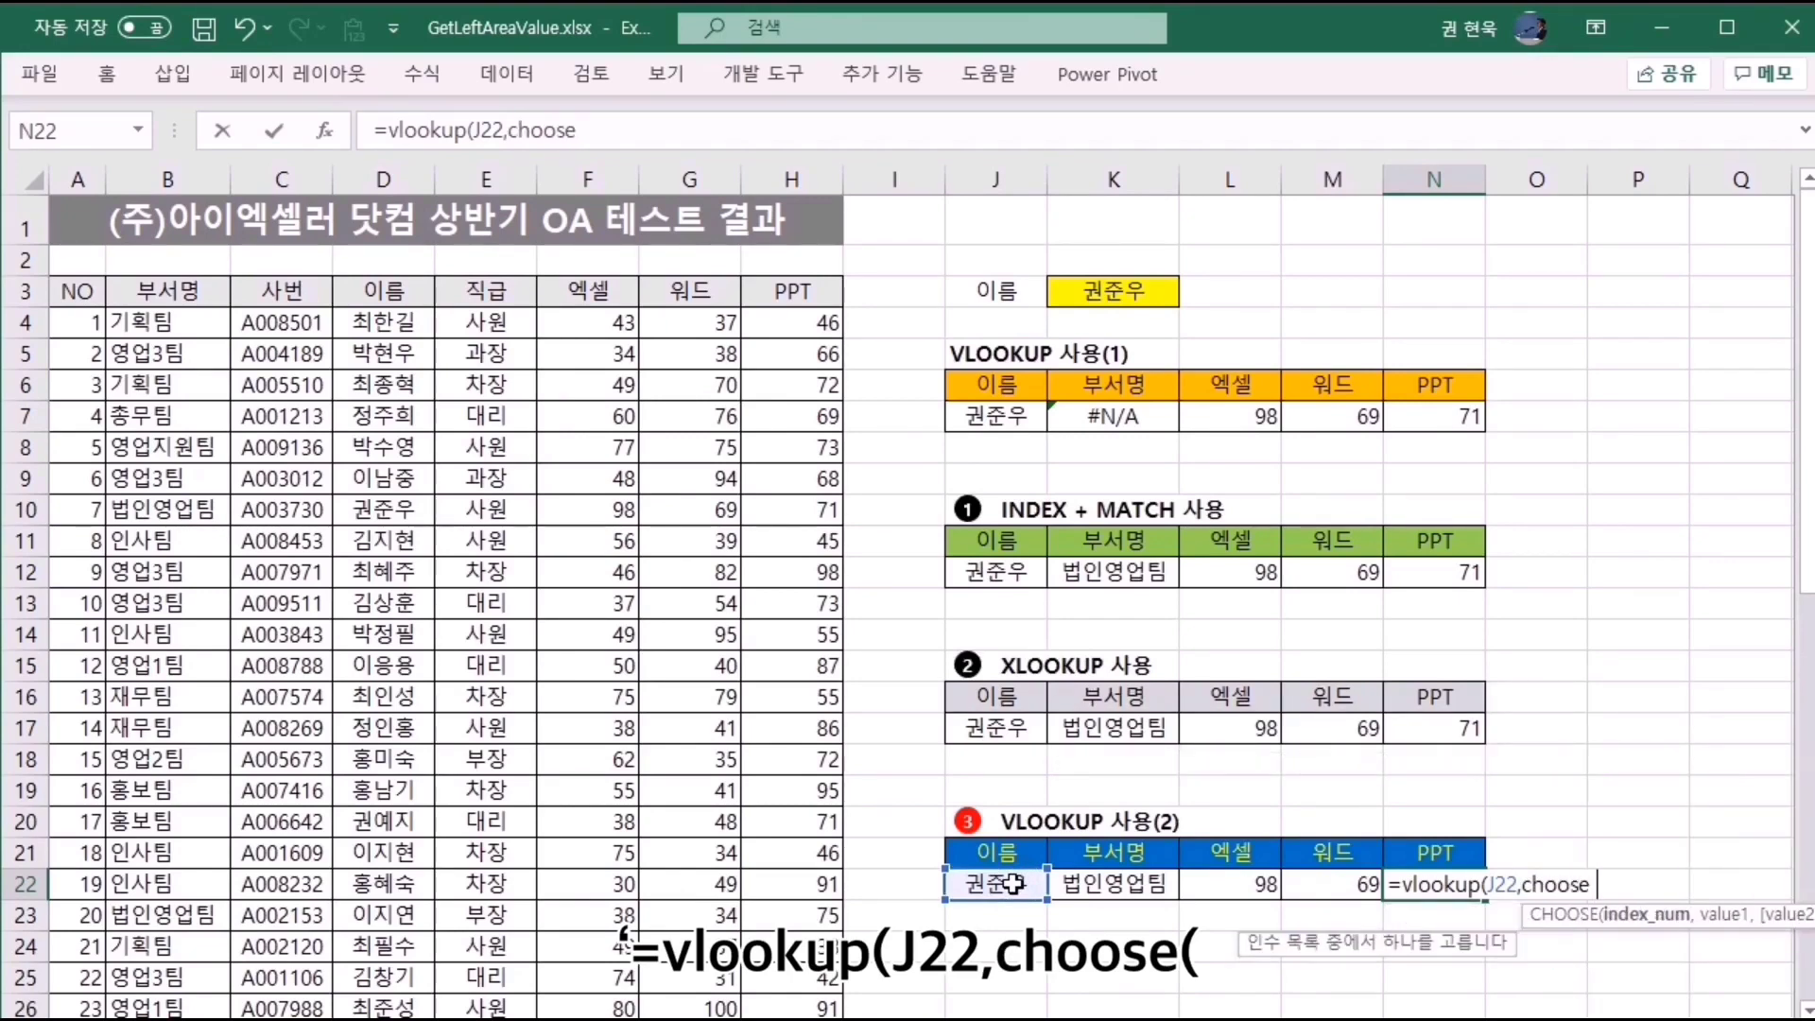
pyautogui.write('(')
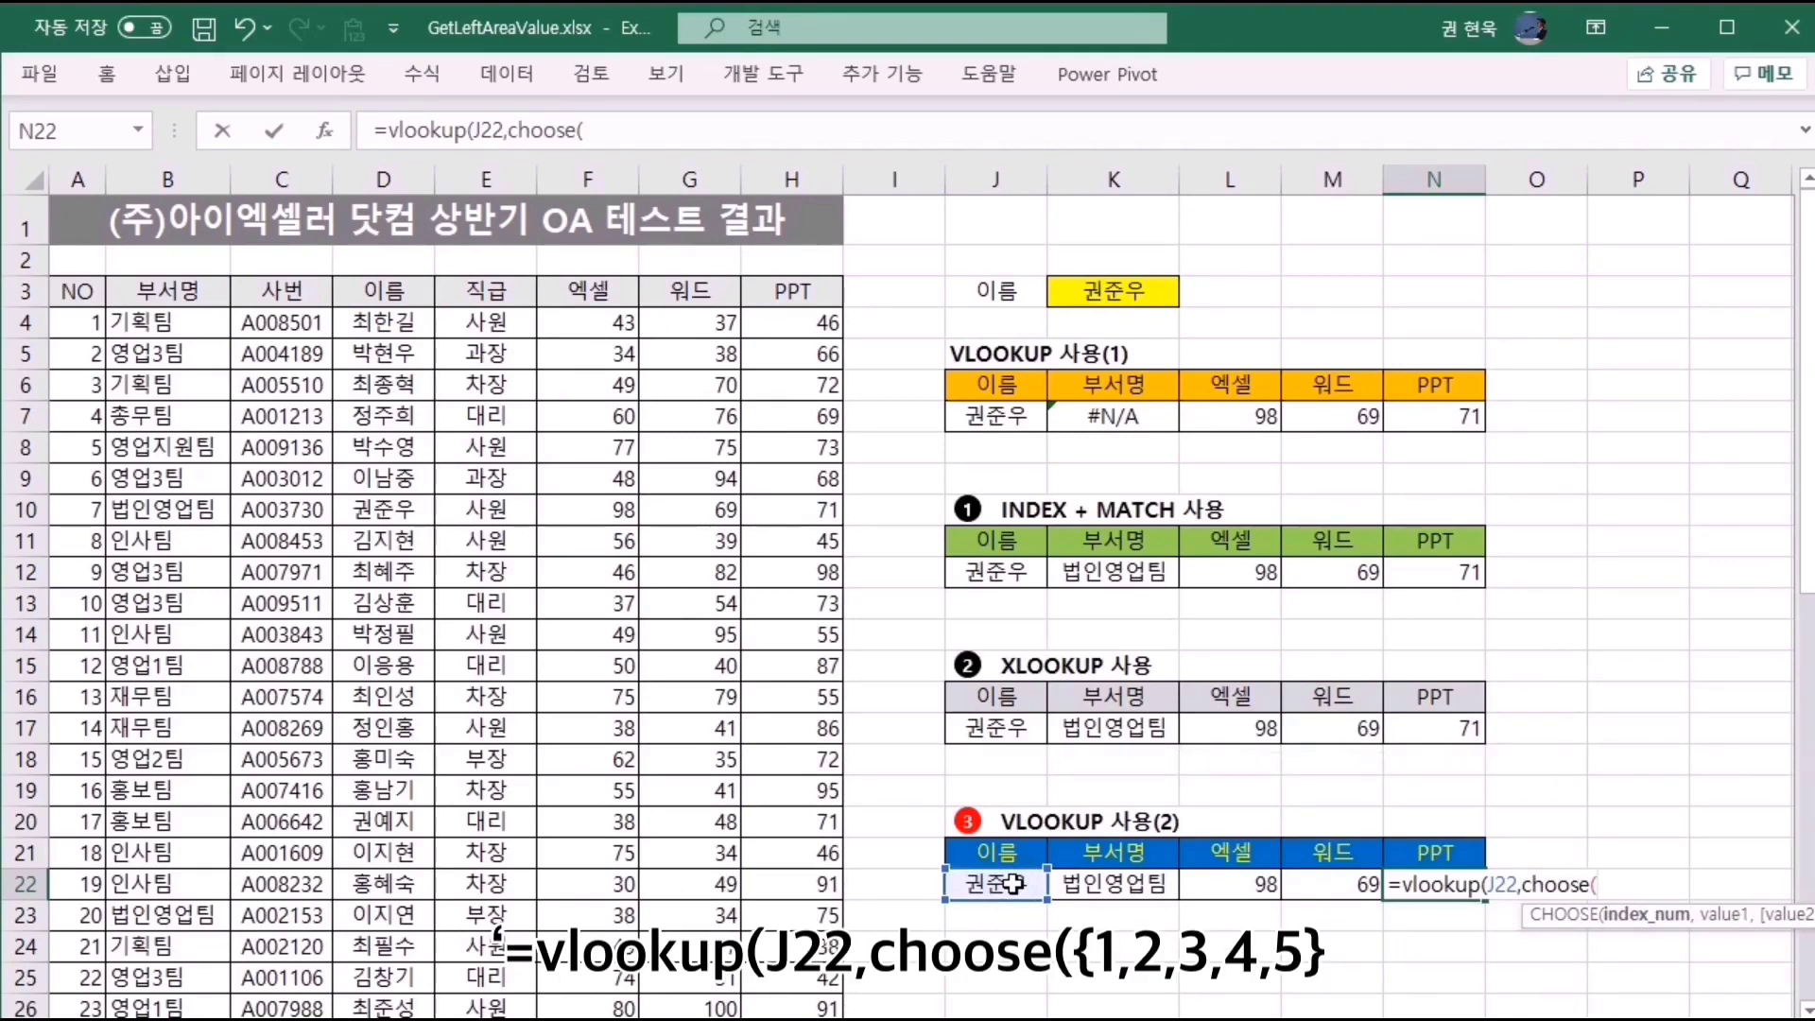
pyautogui.write('{1,2,3,4,5')
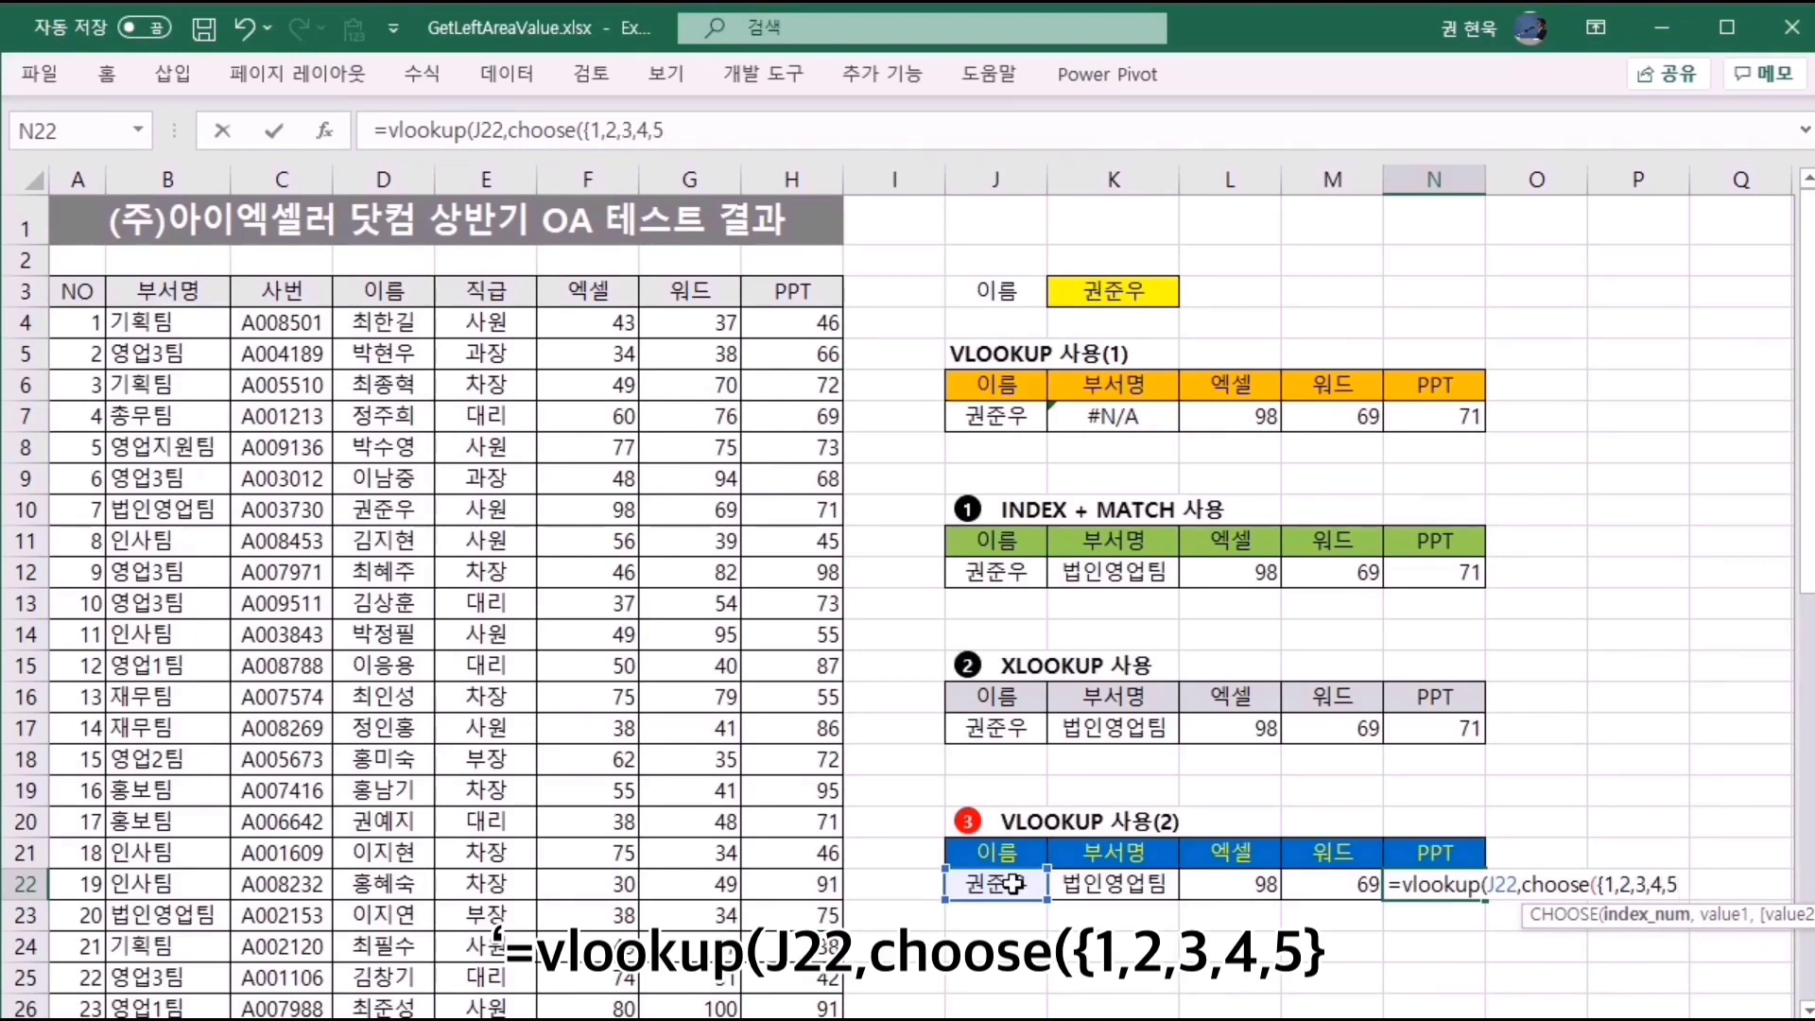
pyautogui.write('}')
pyautogui.write(',')
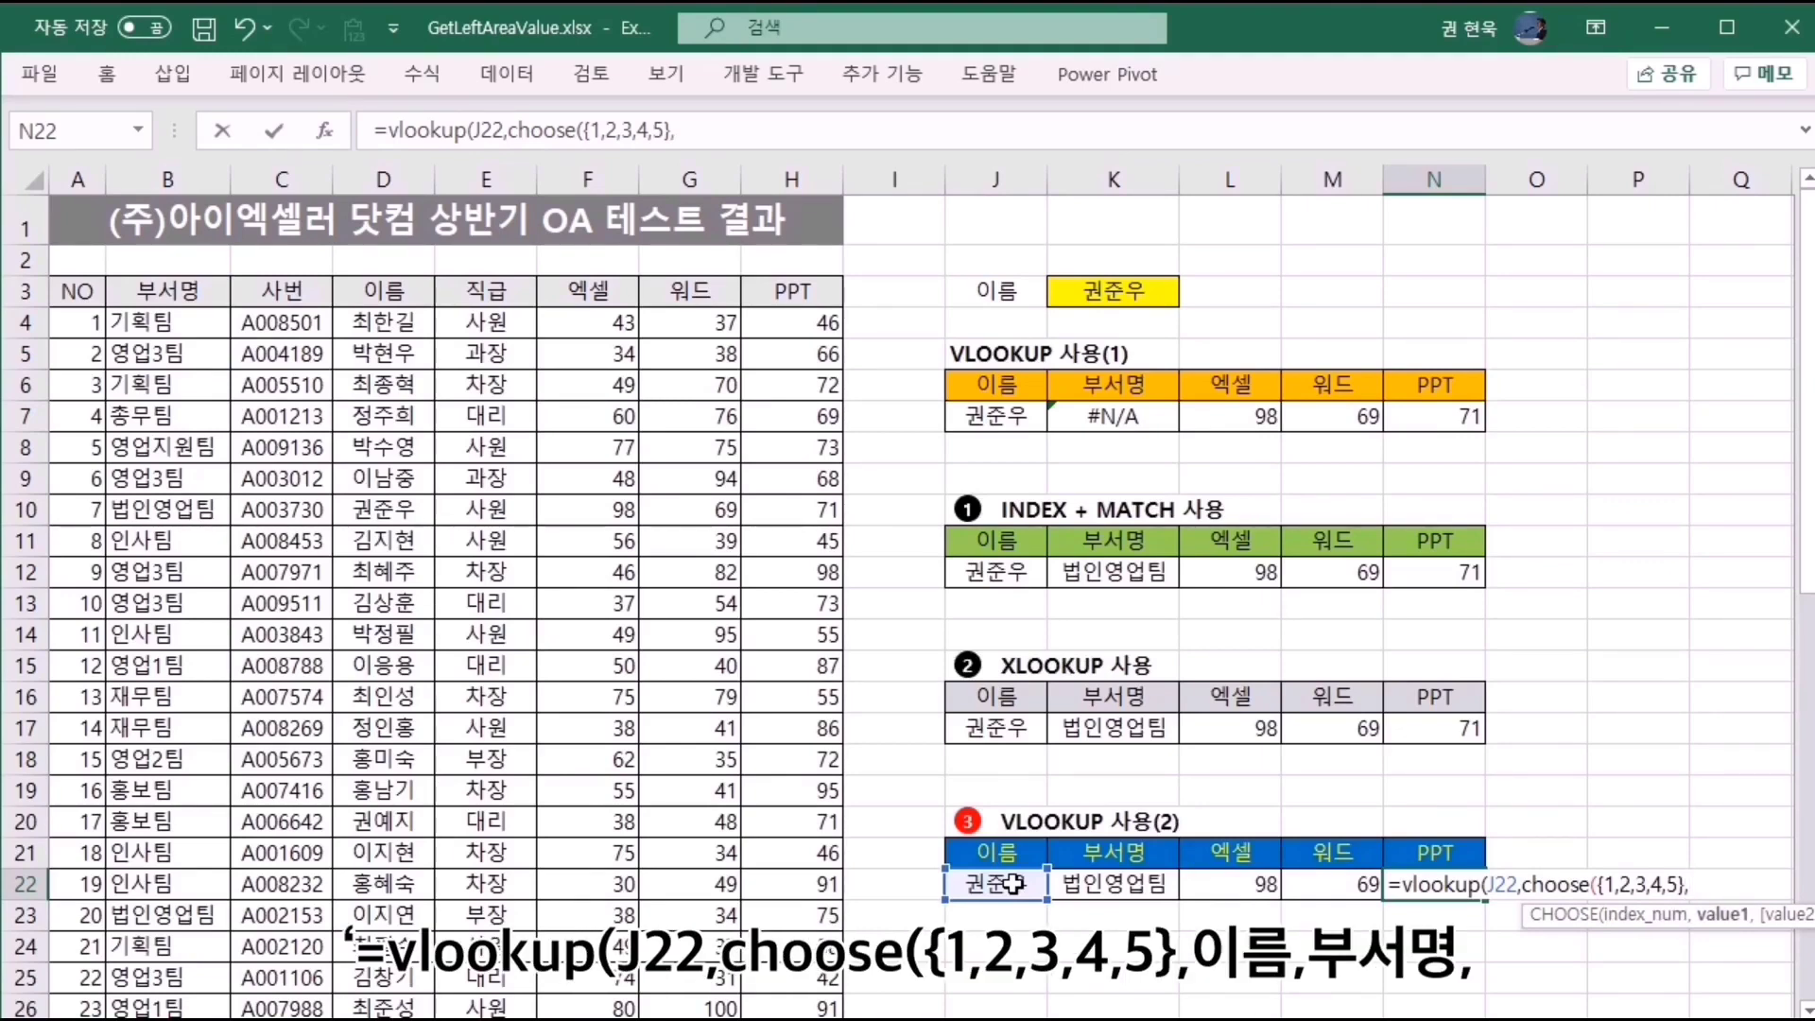
# Fill the CHOOSE arguments in N22 with the named ranges 이름, 부서명, 엑셀, 워드 and PPT.
pyautogui.write('이름,부')
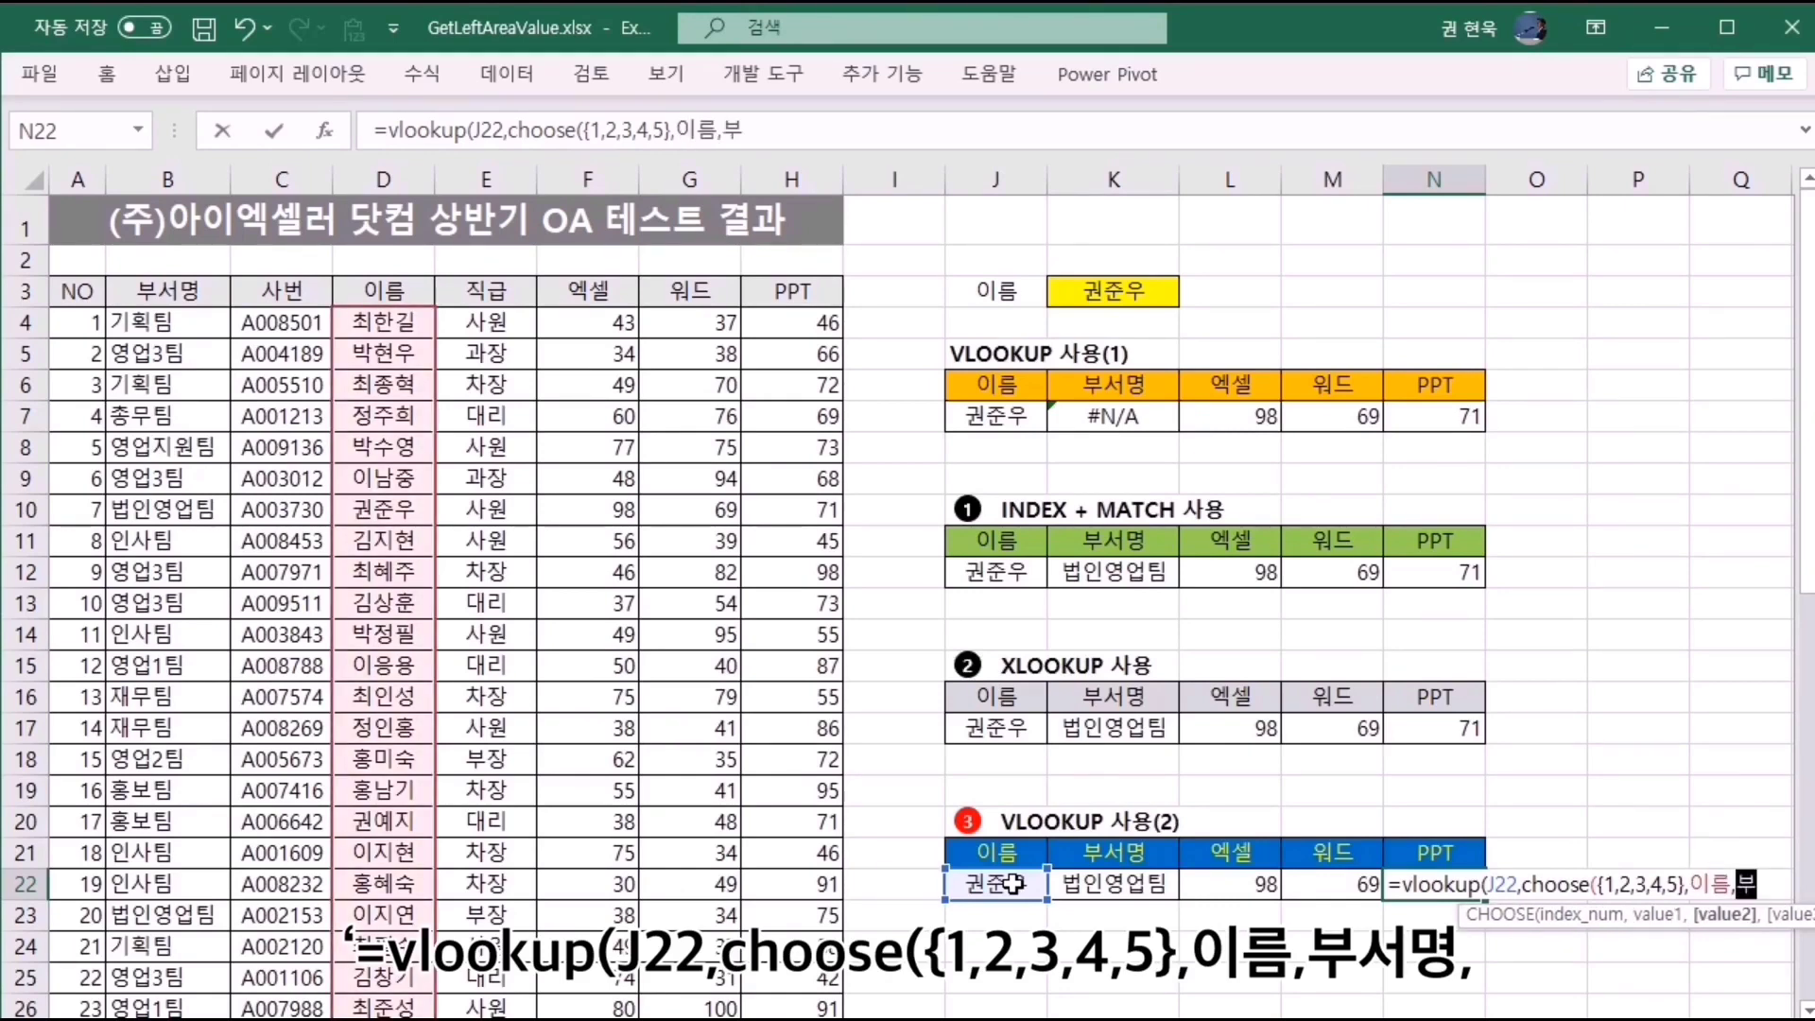
pyautogui.write('서명,엑셀,워드,')
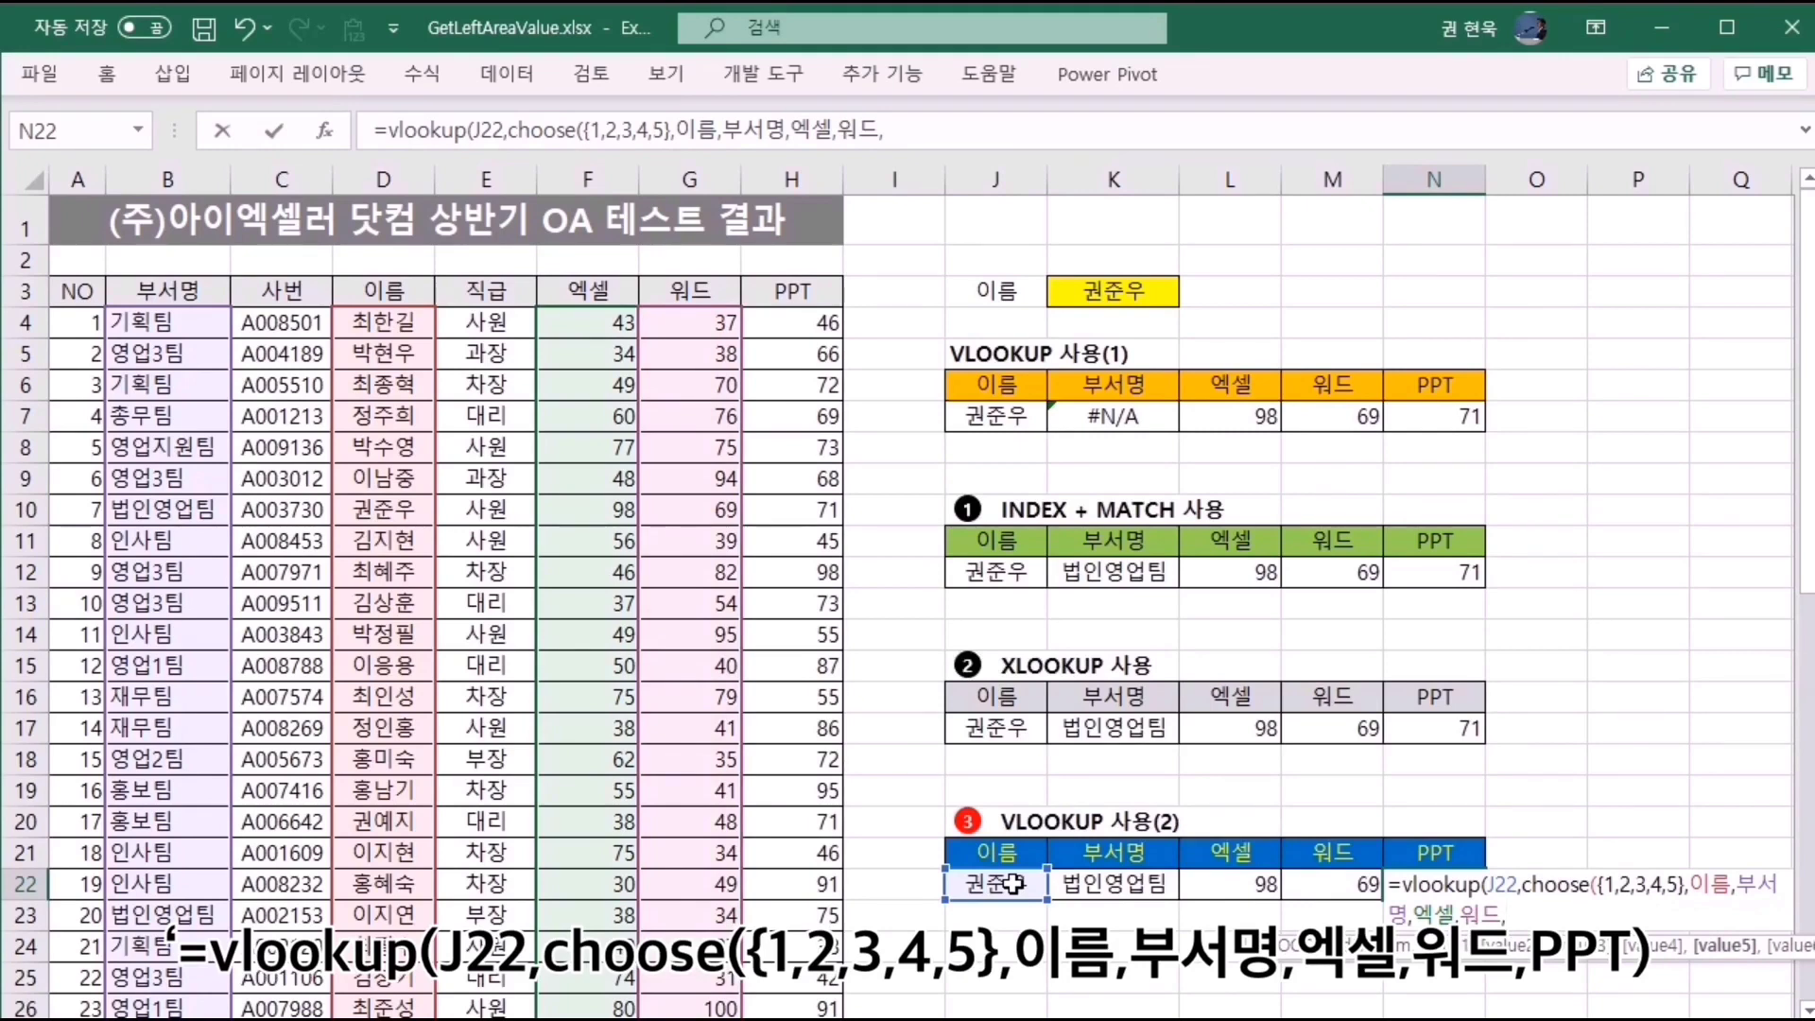
pyautogui.write('PPT')
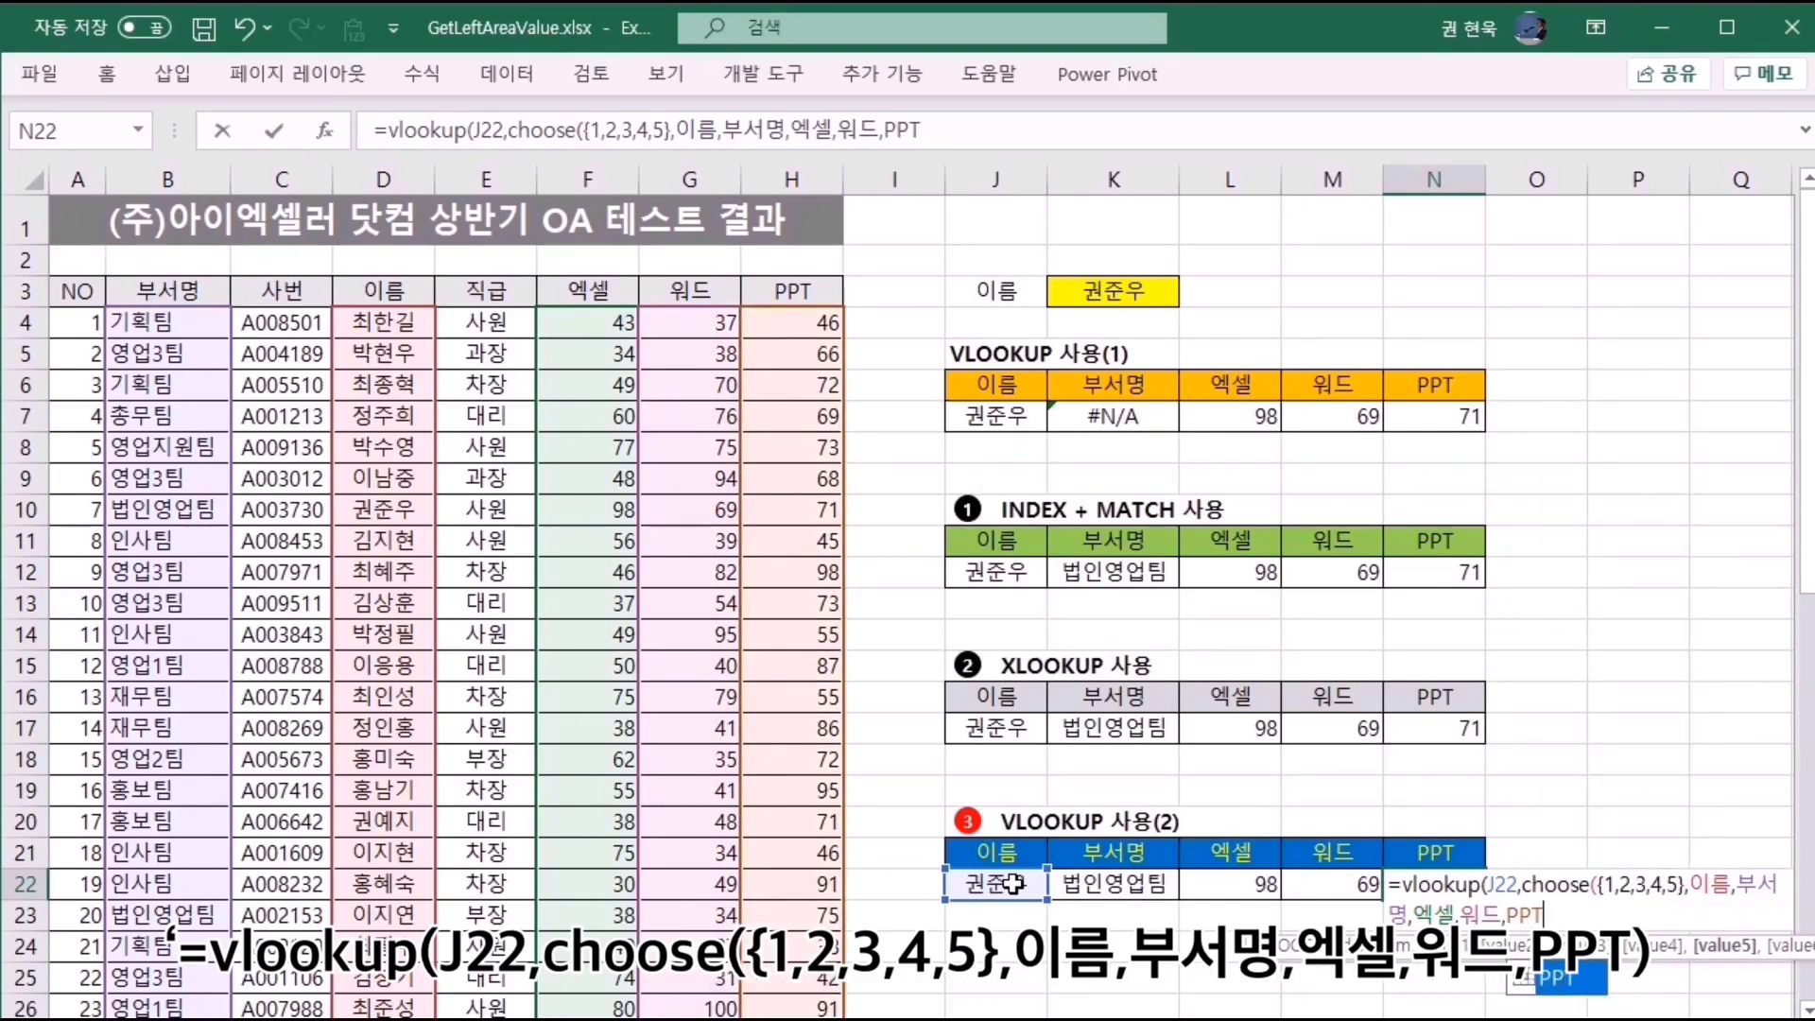
pyautogui.write(')')
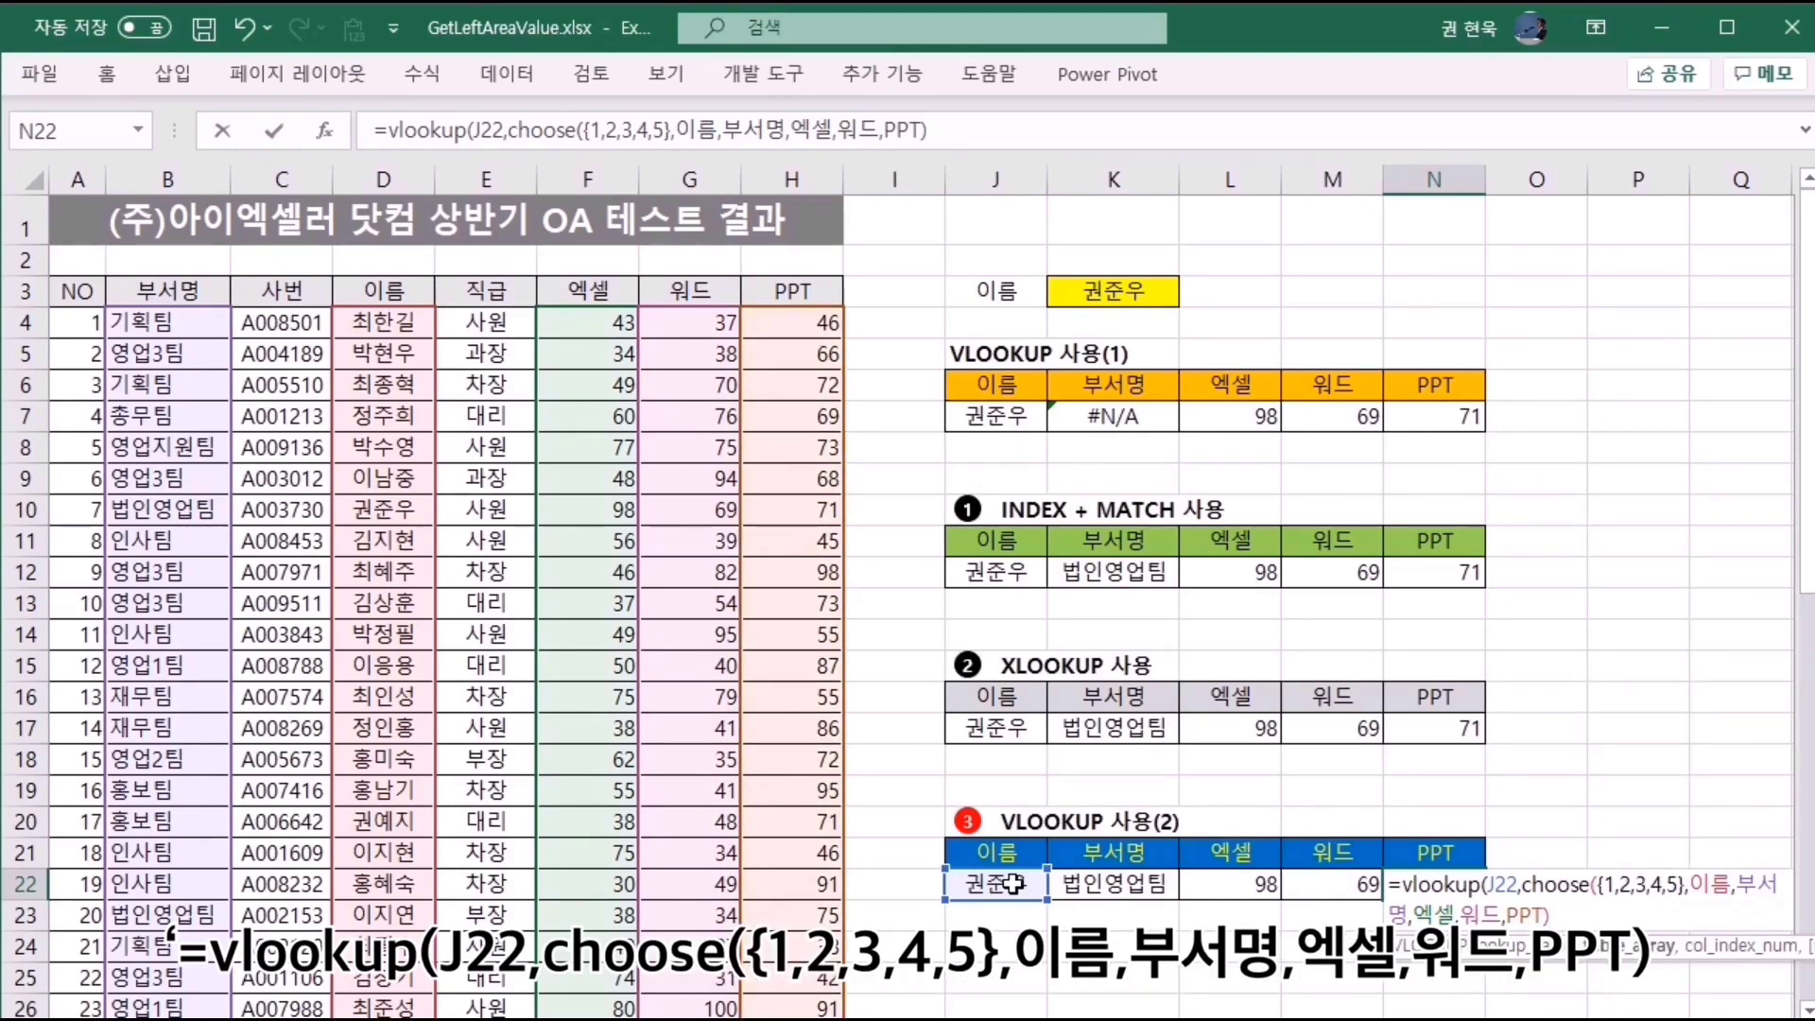
# Complete the N22 VLOOKUP formula with column index 5 and FALSE for an exact match.
pyautogui.write(',')
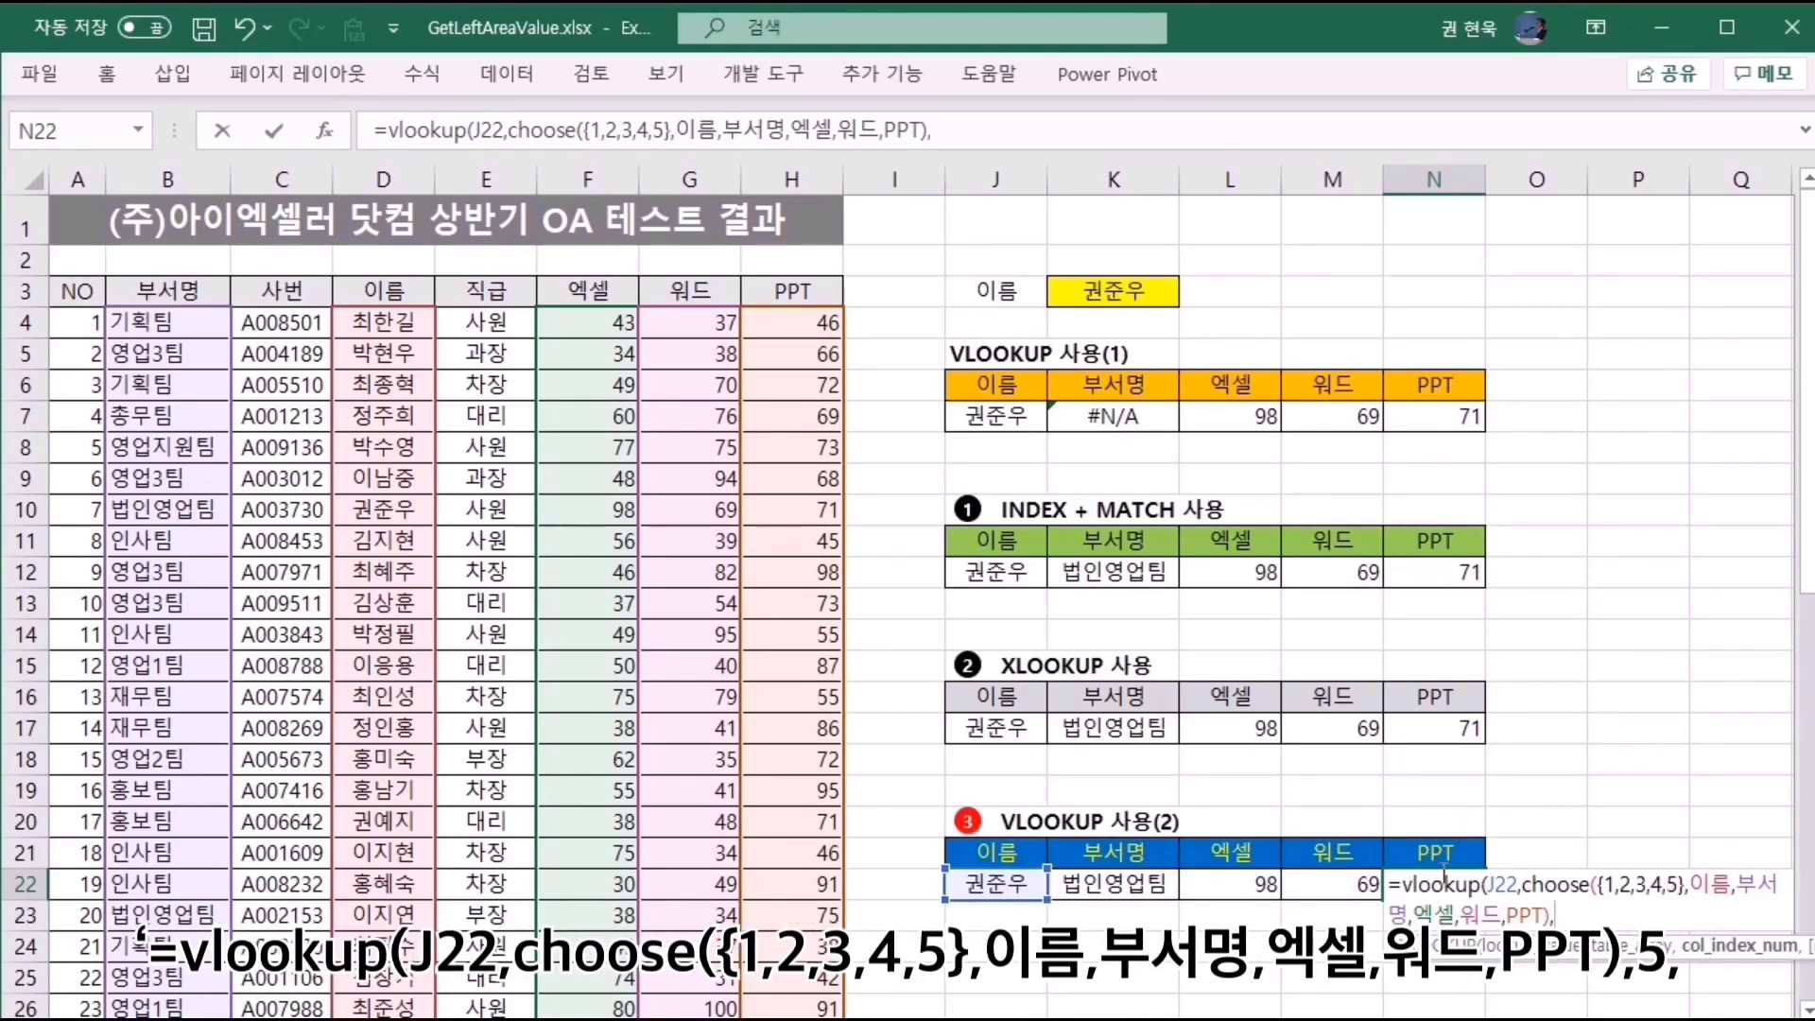
pyautogui.write('5,')
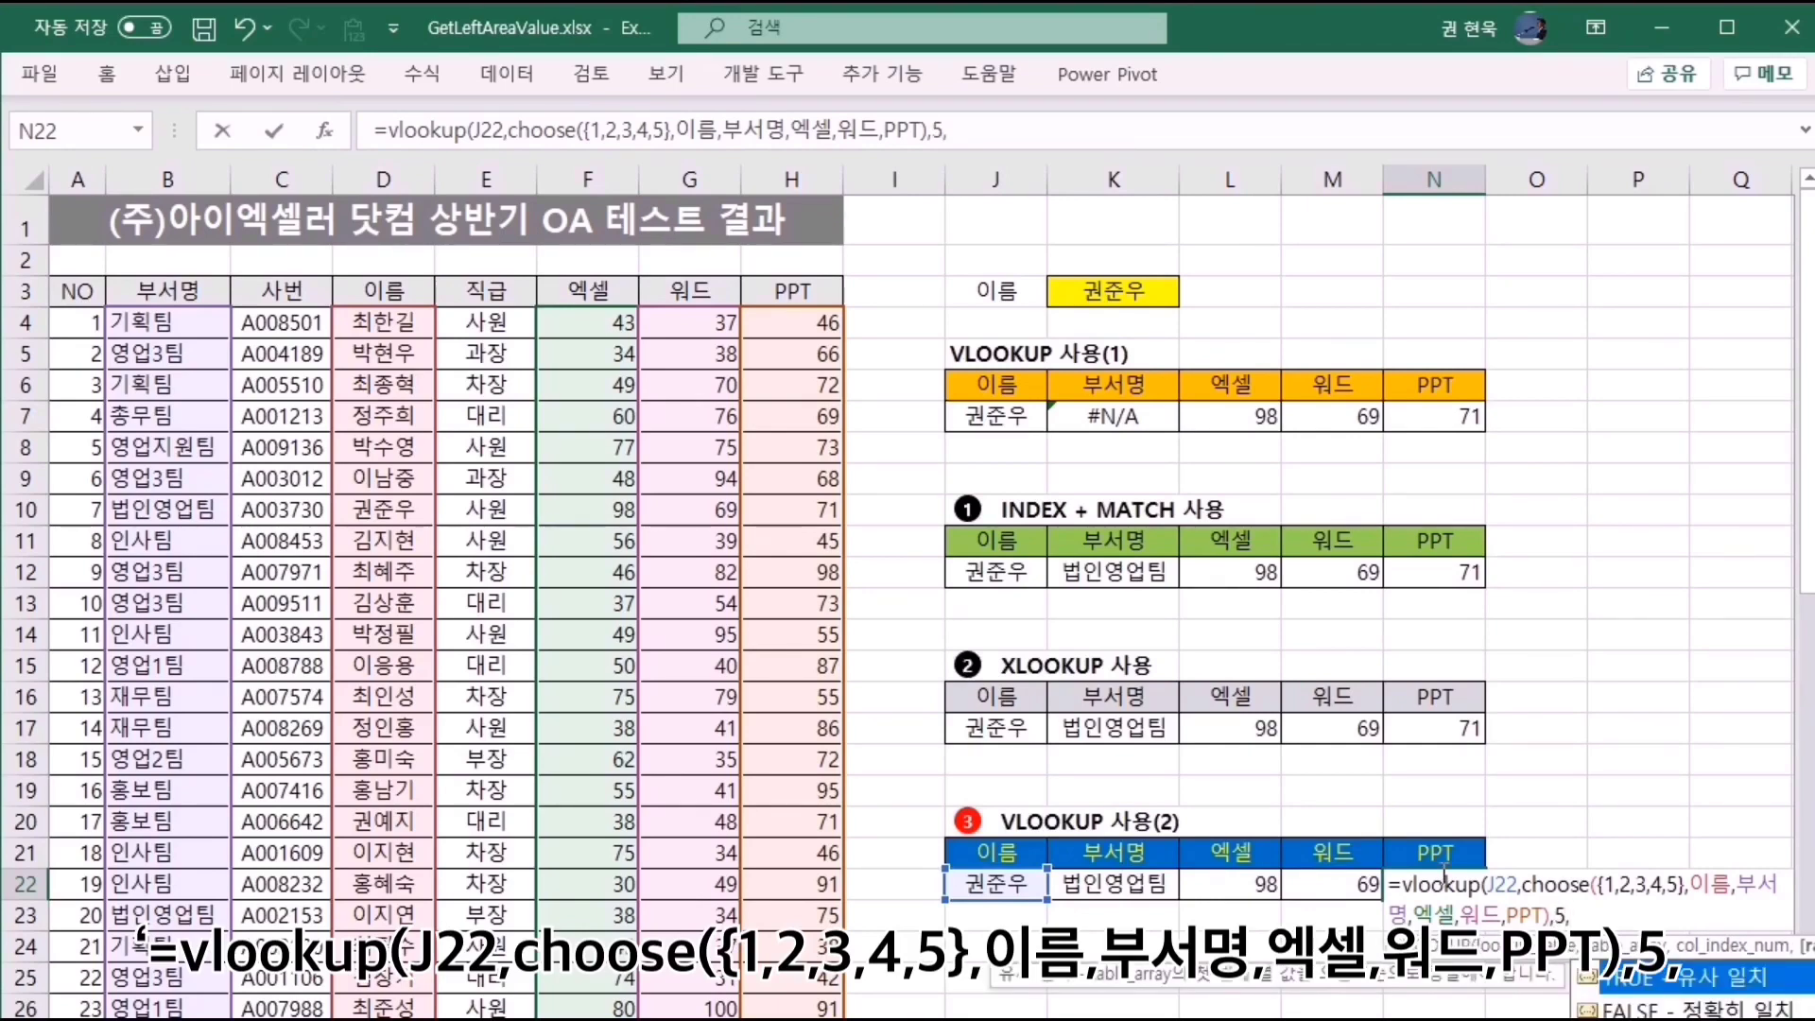
pyautogui.write('f')
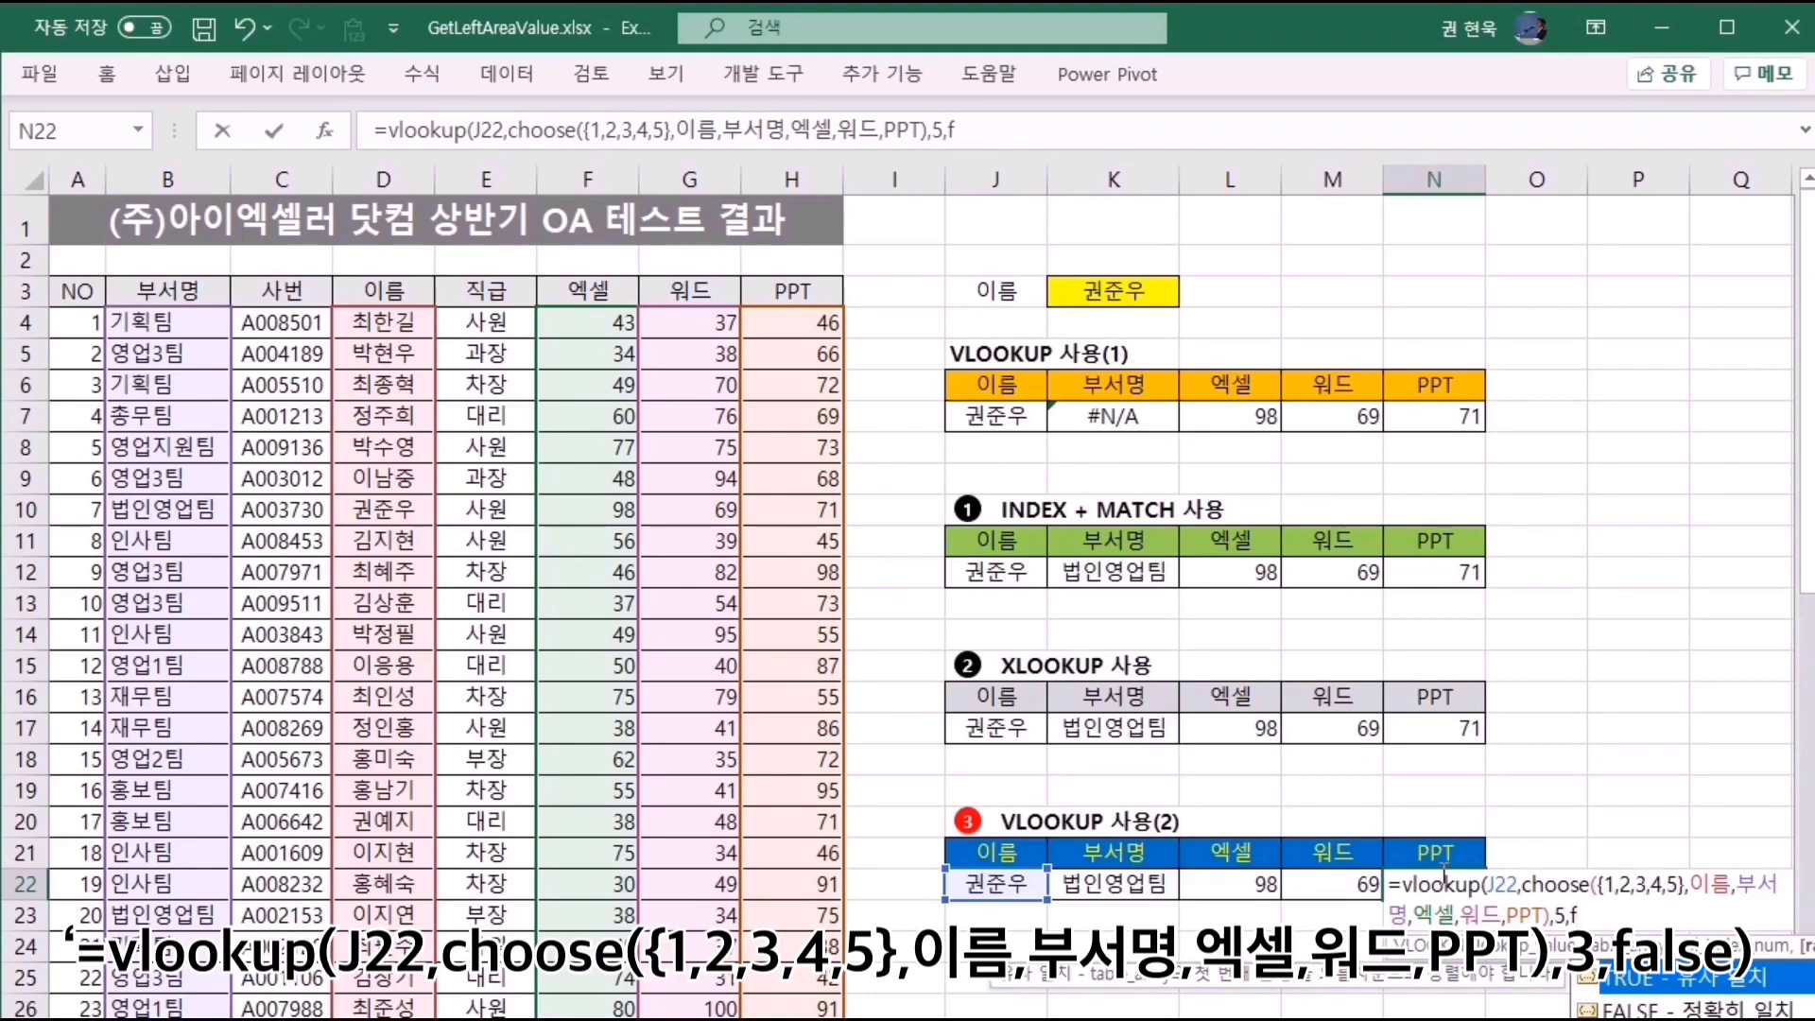
pyautogui.write('alse)')
pyautogui.hotkey('ctrl', 'Return')
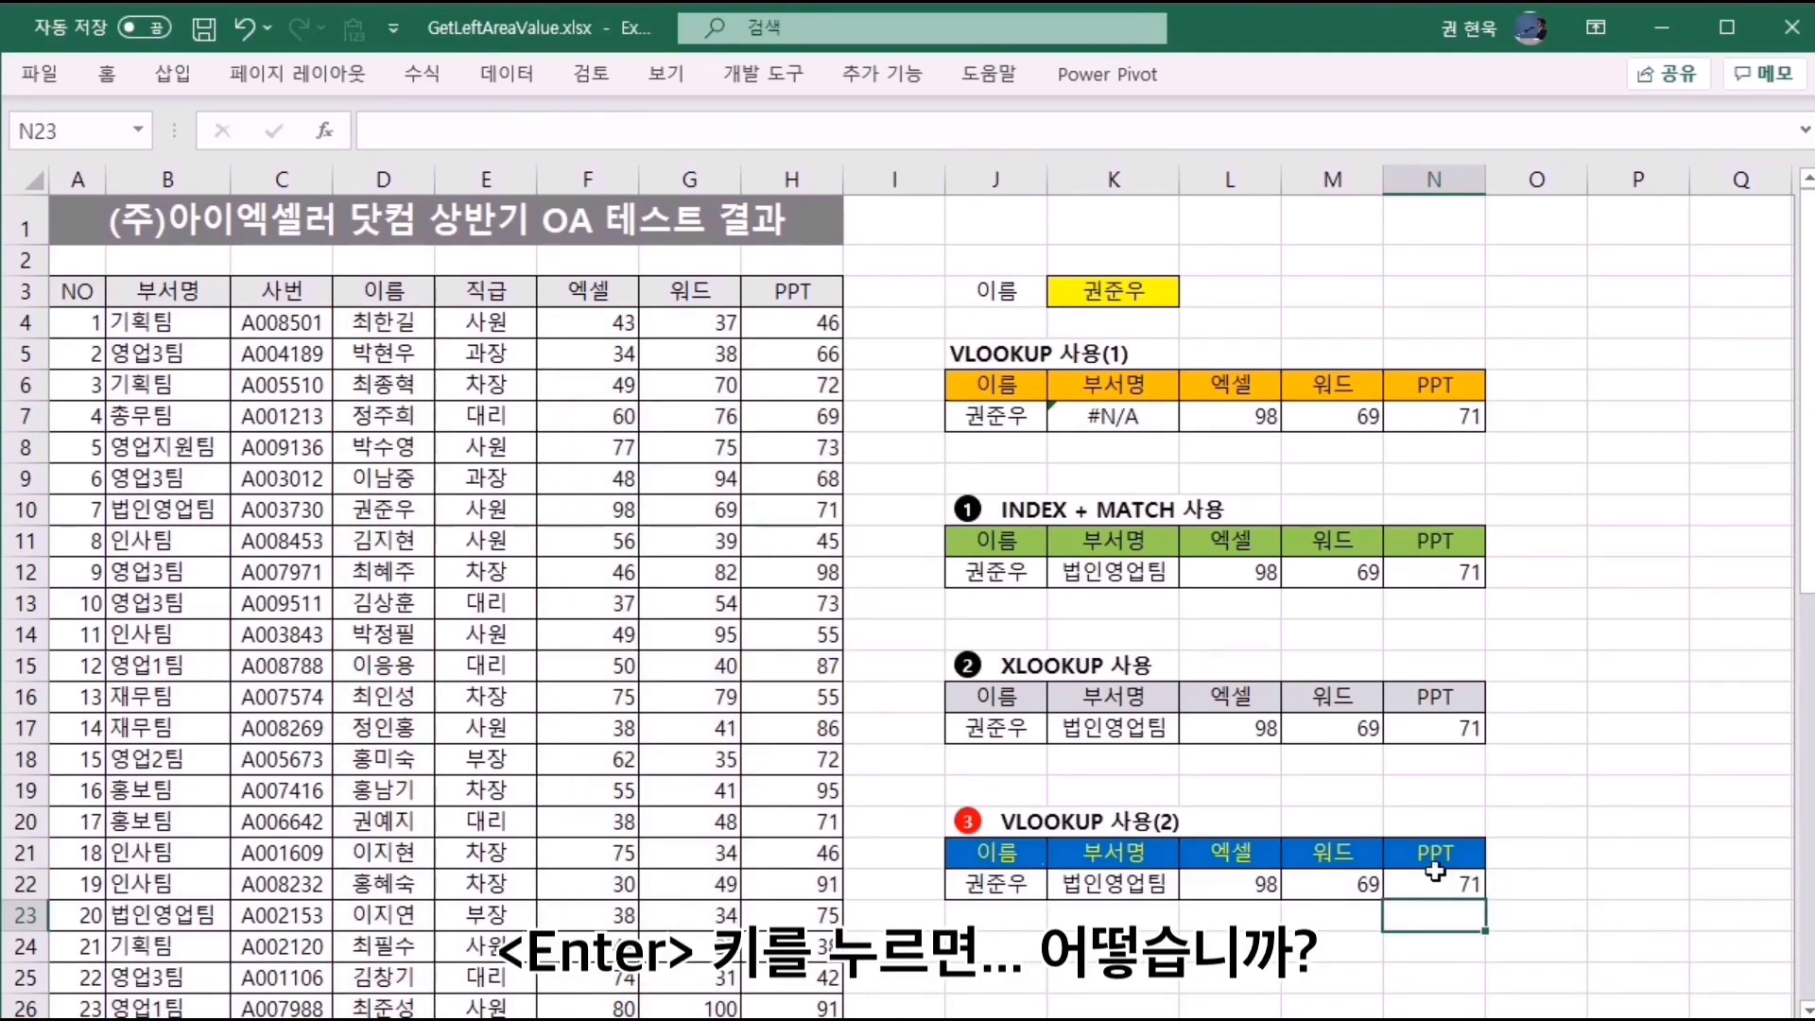
pyautogui.click(1465, 881)
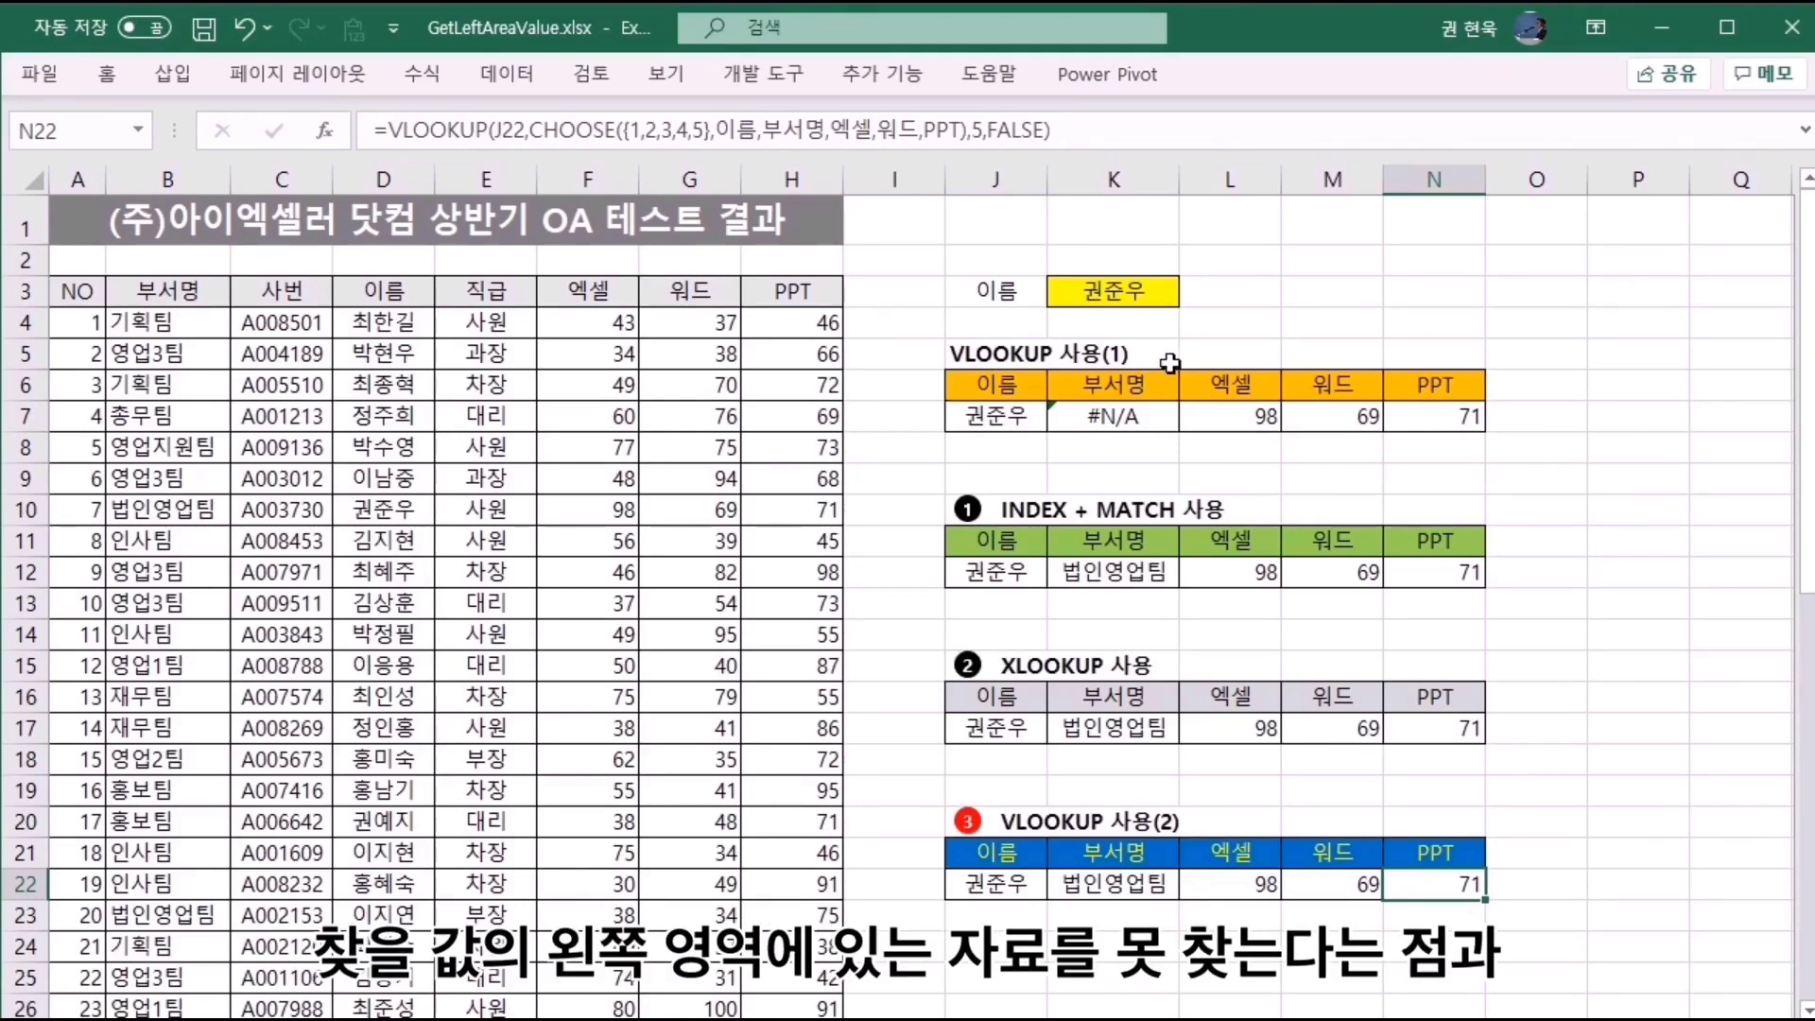
# Insert a blank column before the 엑셀 score column F in the source table.
pyautogui.click(588, 178)
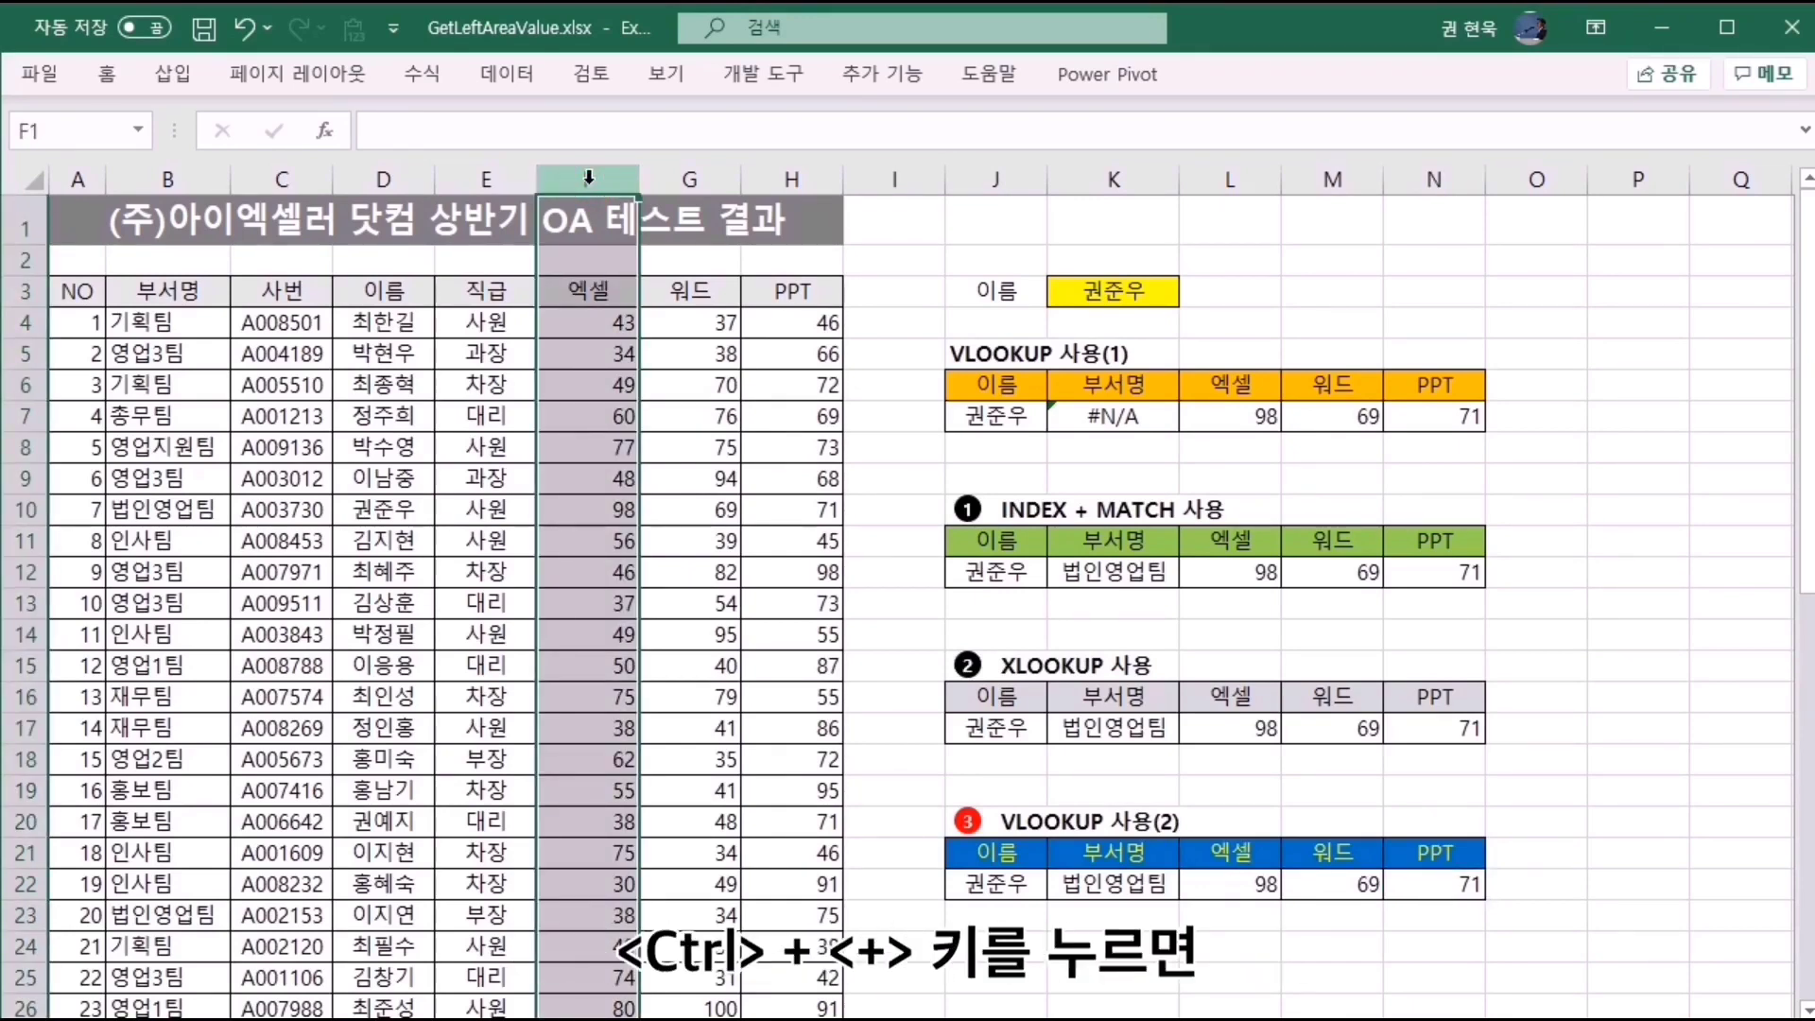
pyautogui.hotkey('ctrl', '+')
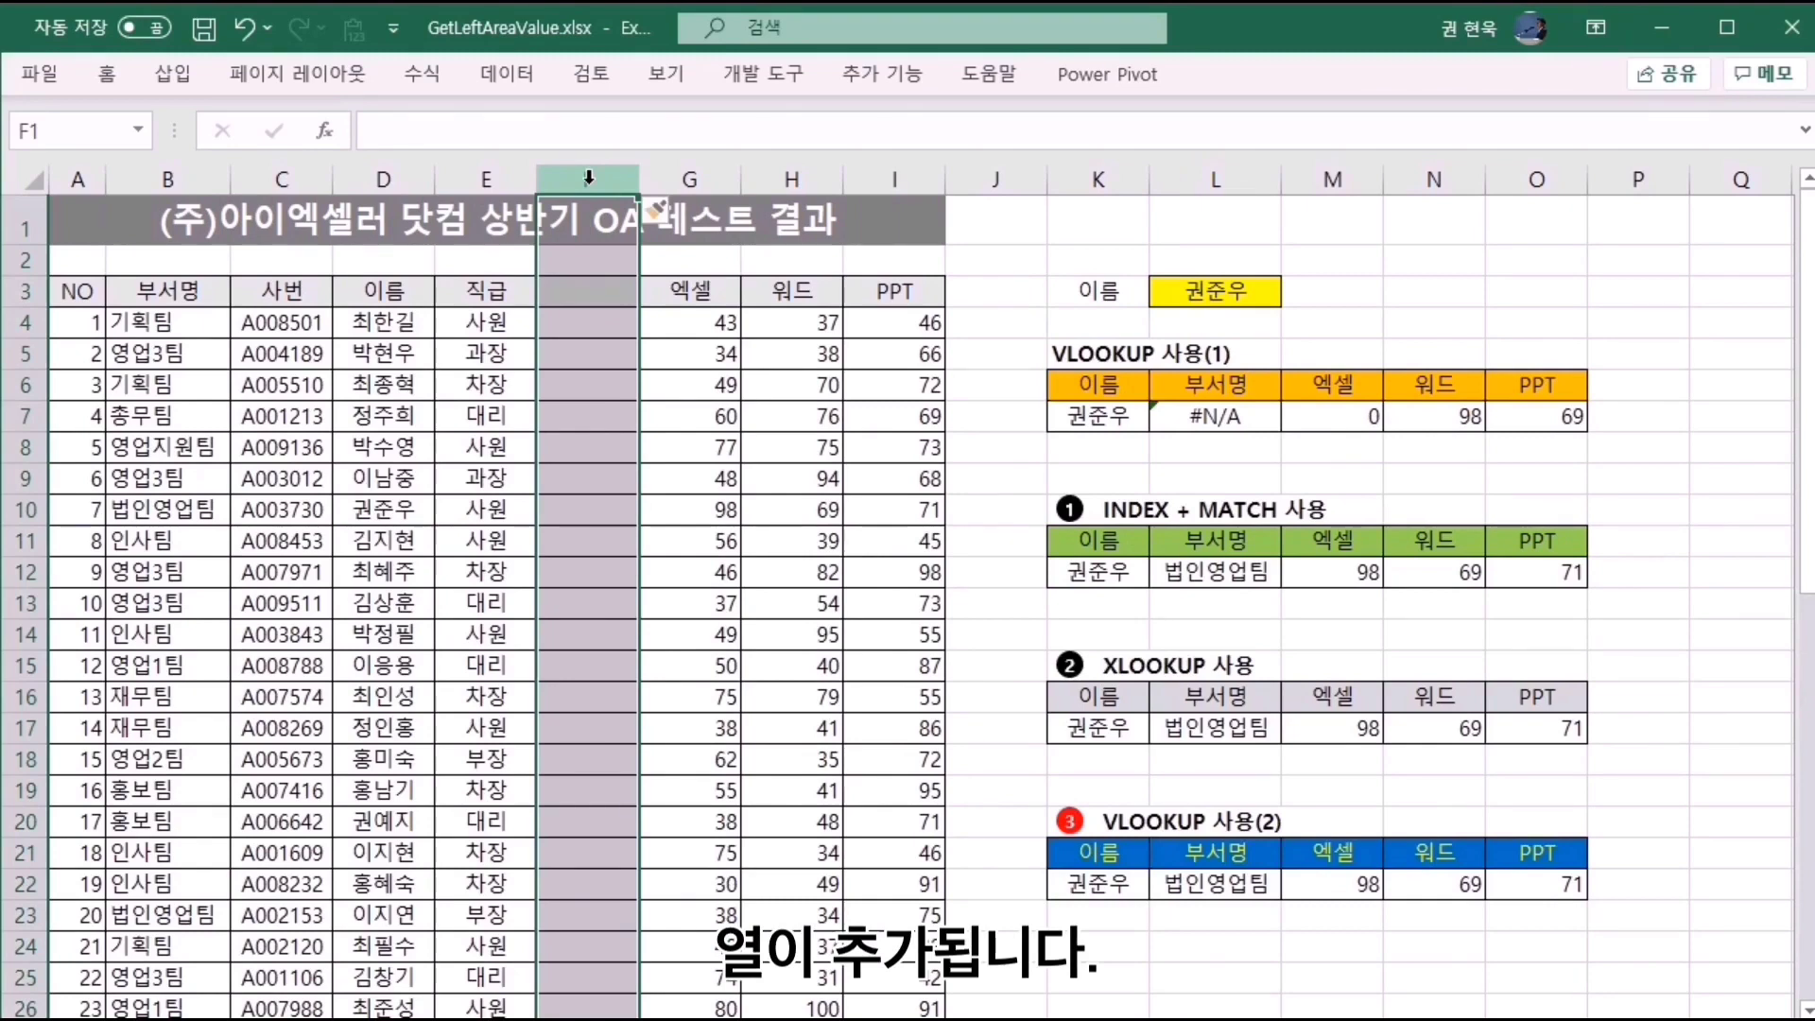
pyautogui.click(606, 293)
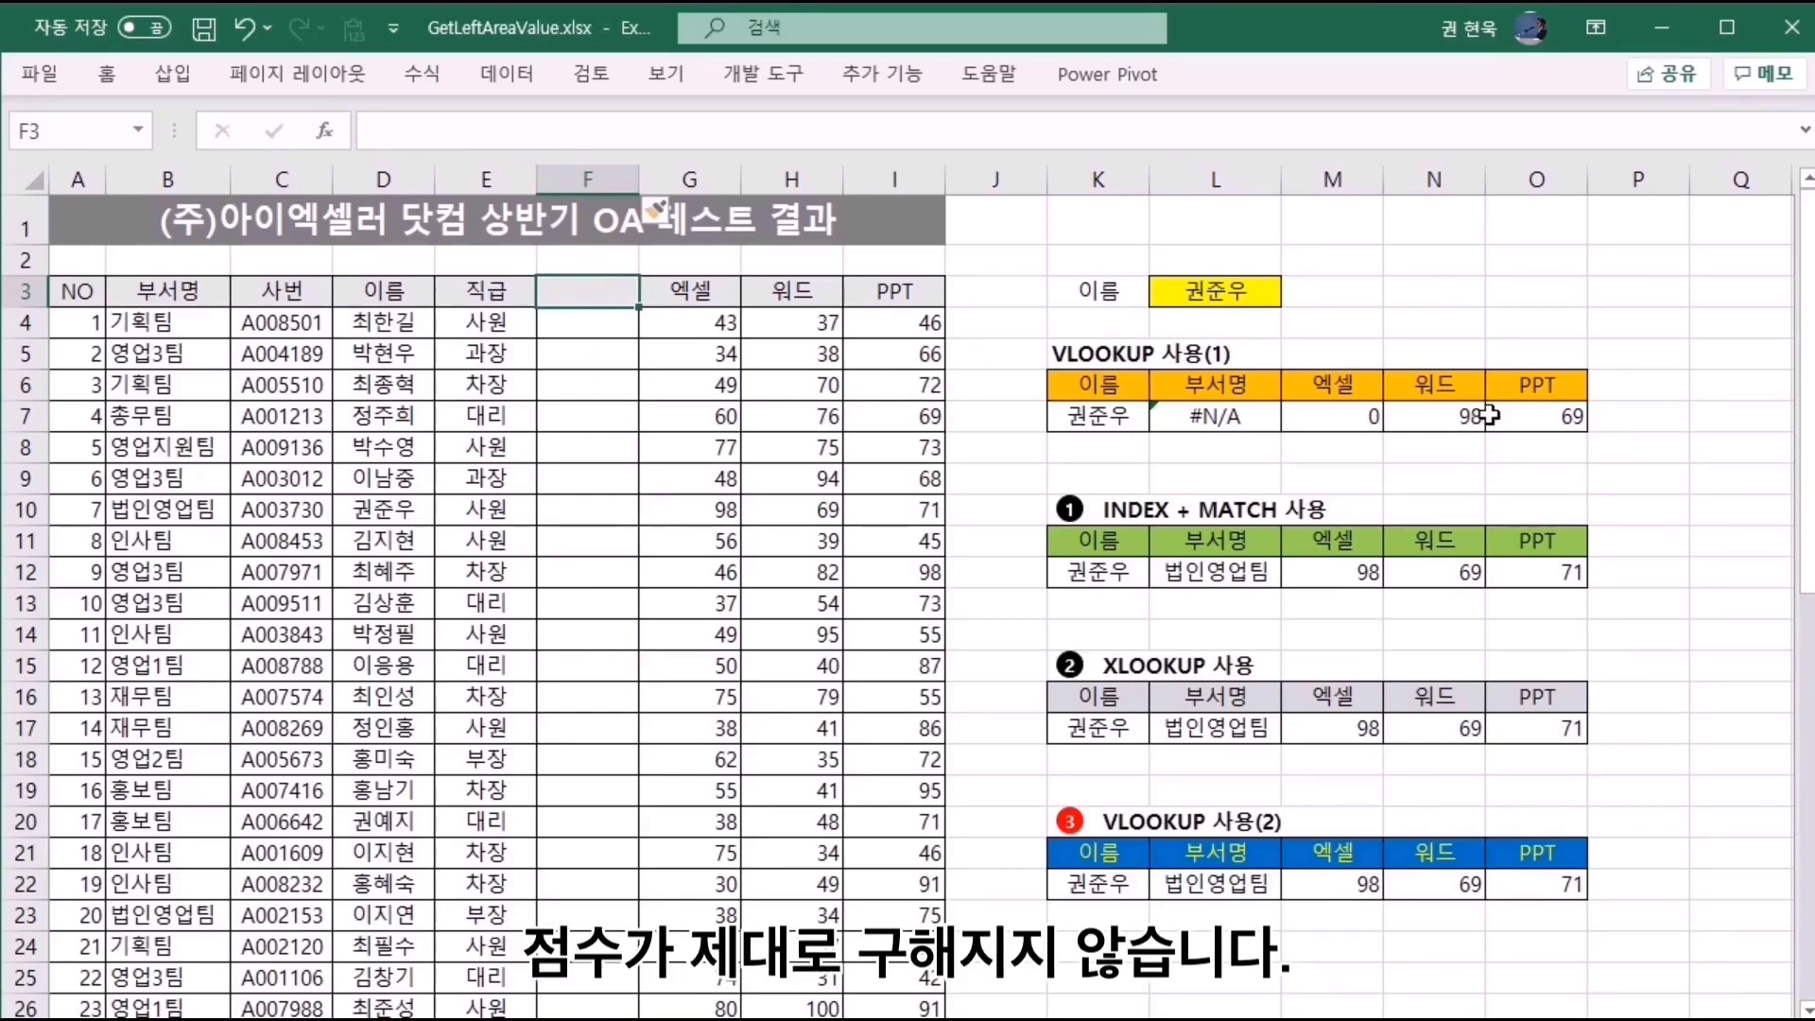
# Compare the 엑셀 score formulas in M7 and M22, and undo the column insertion.
pyautogui.click(1350, 423)
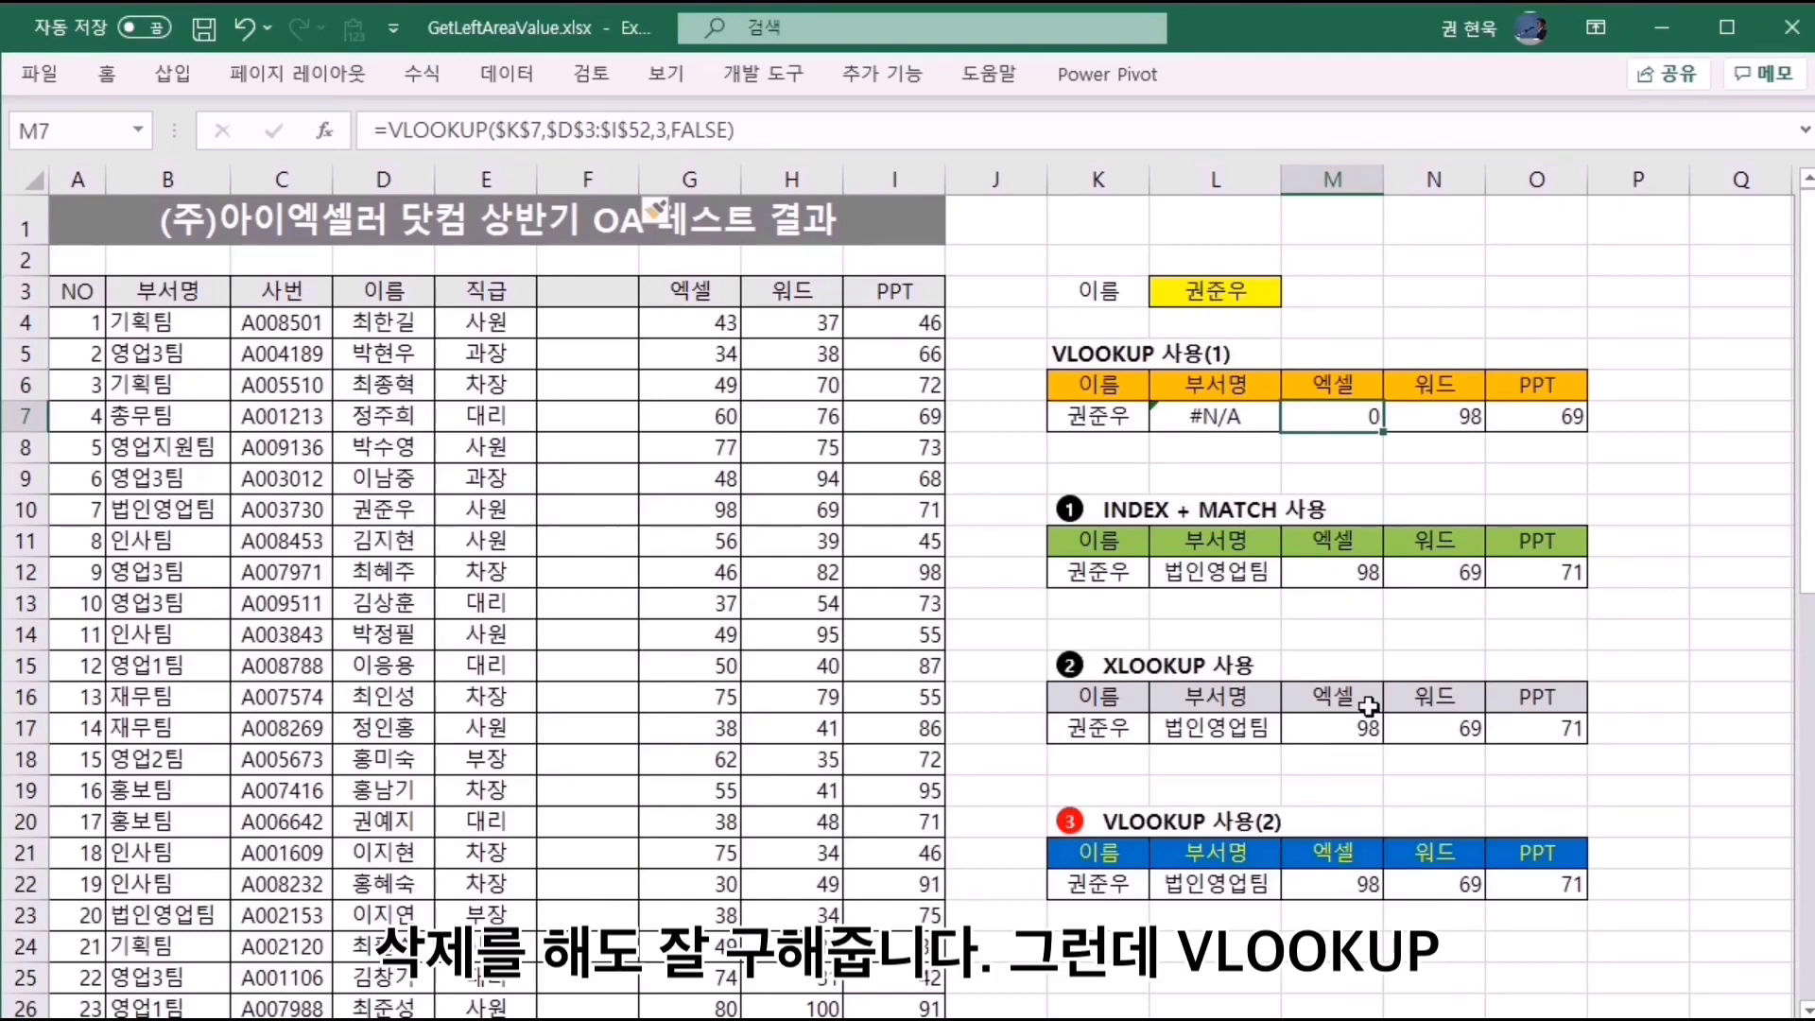
pyautogui.click(1300, 881)
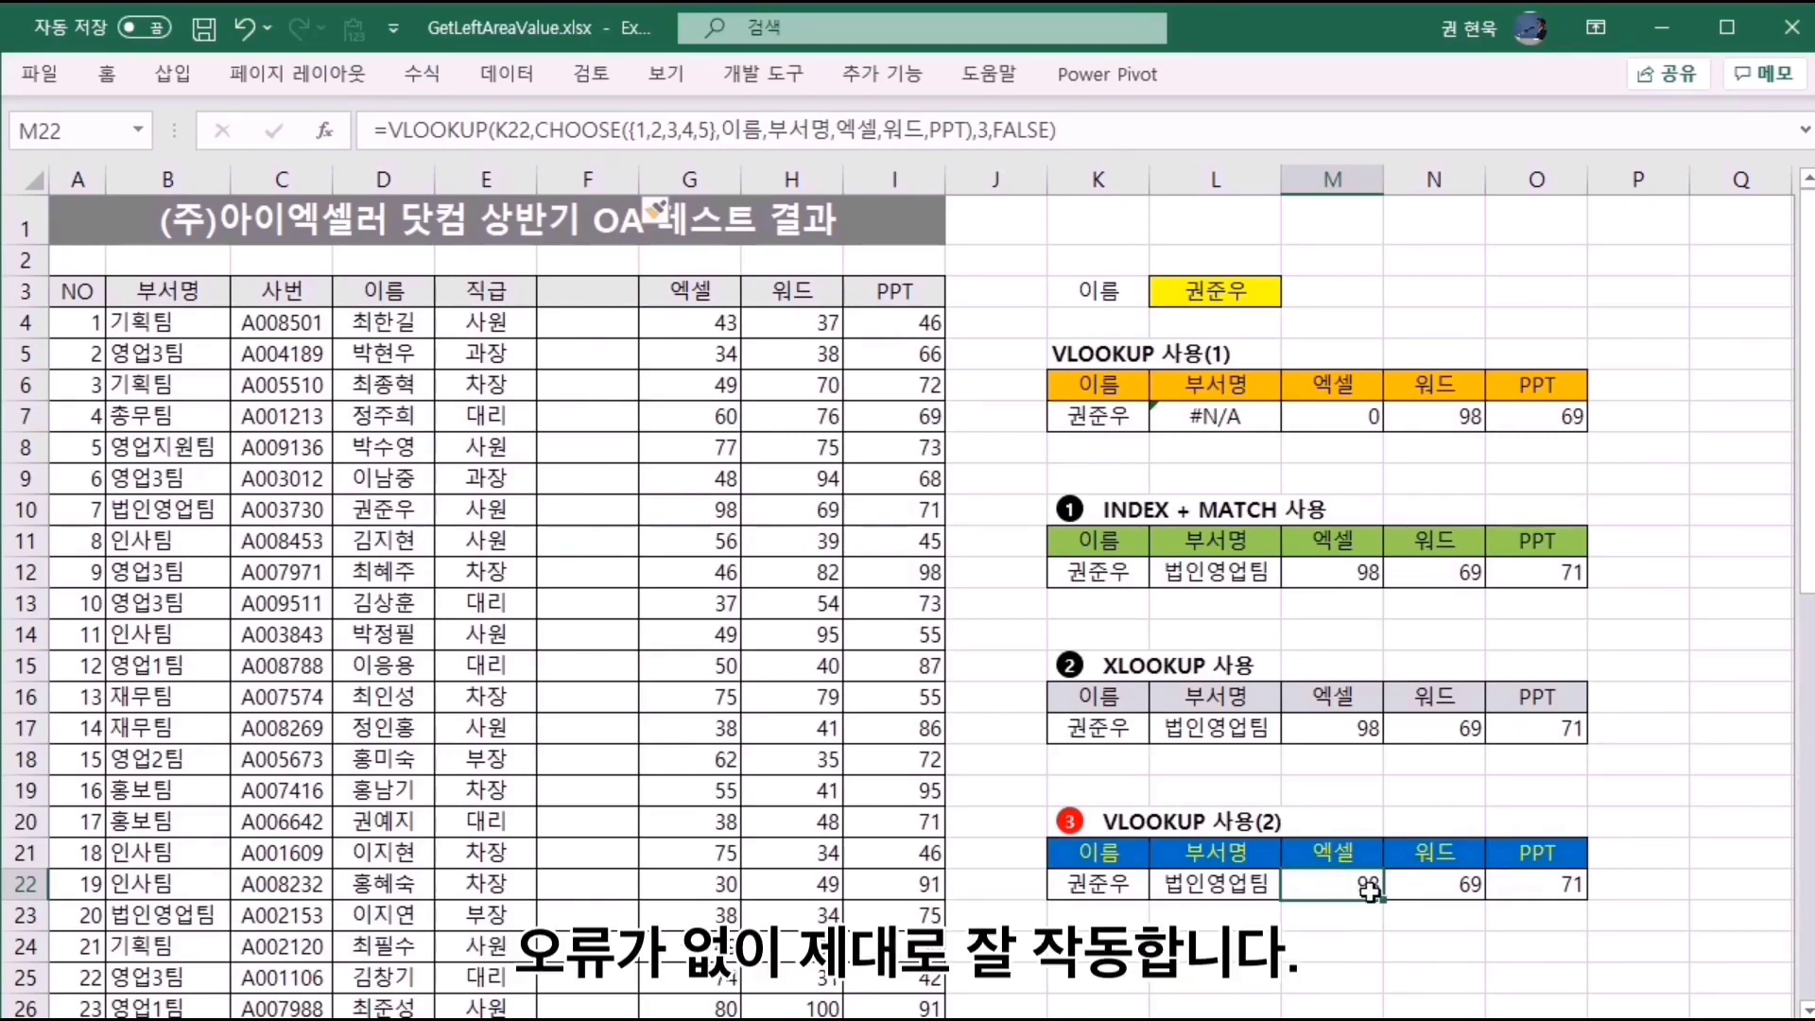
pyautogui.hotkey('ctrl', 'z')
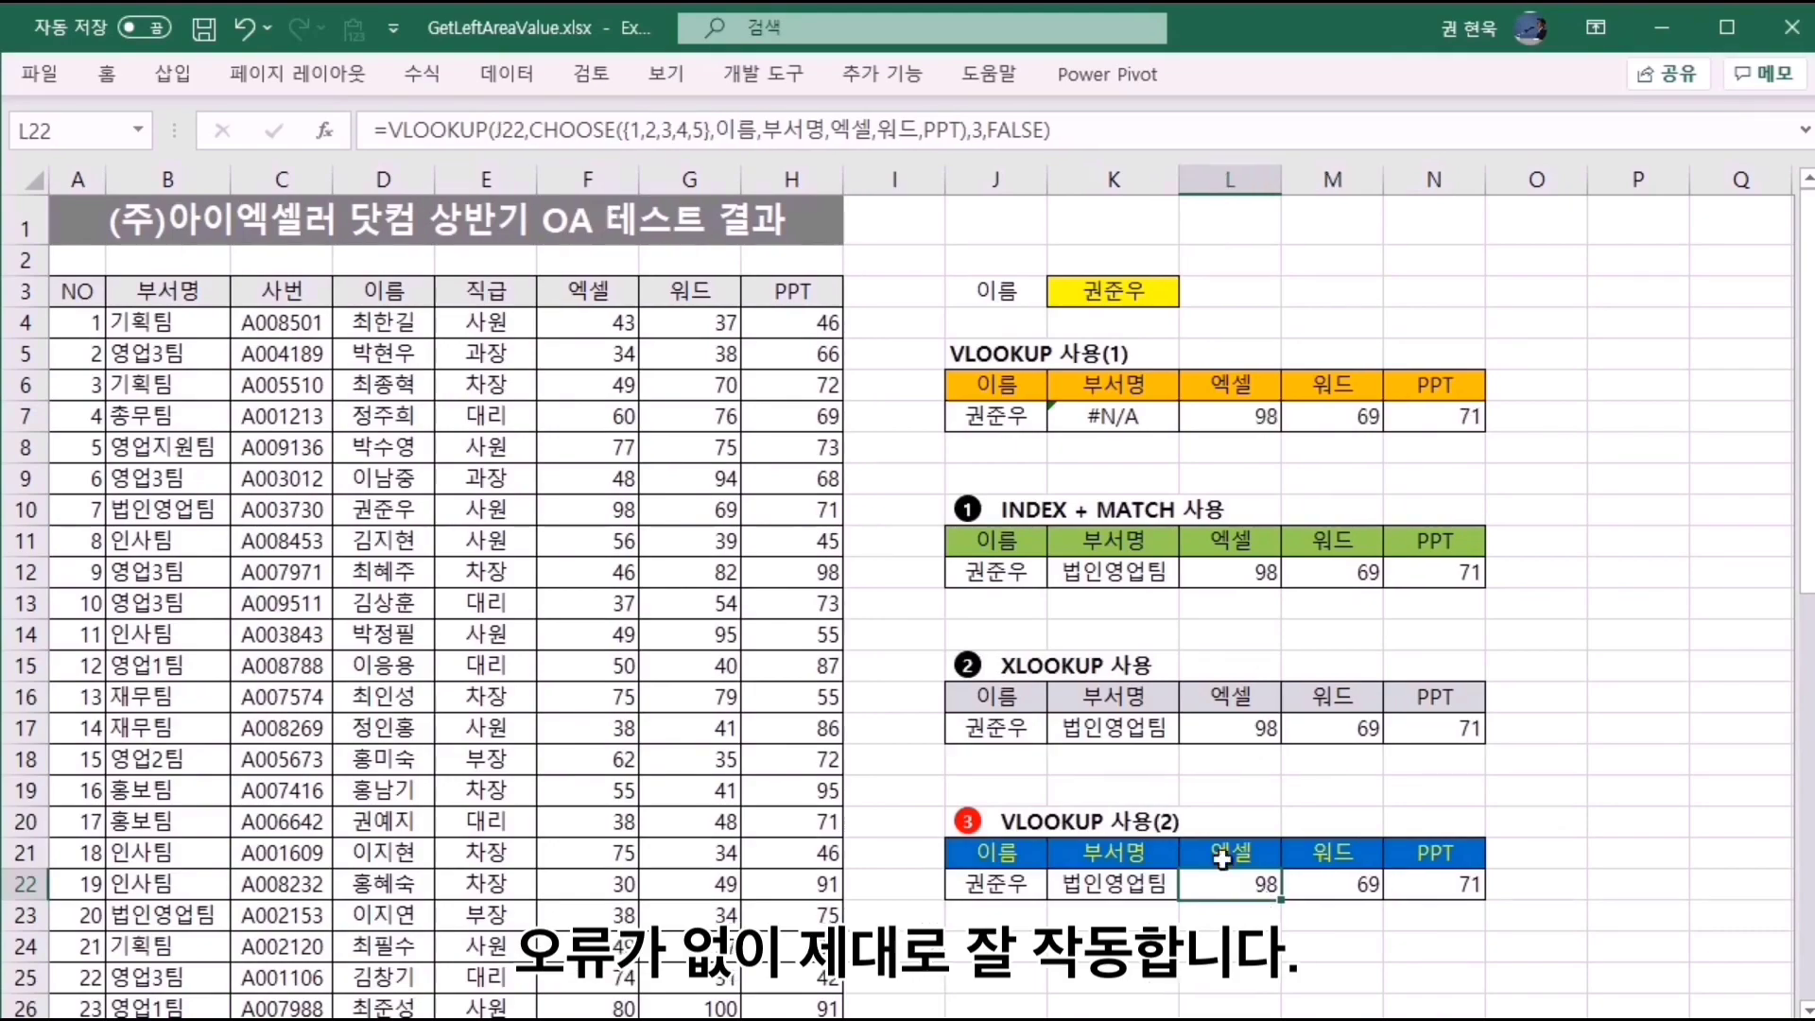